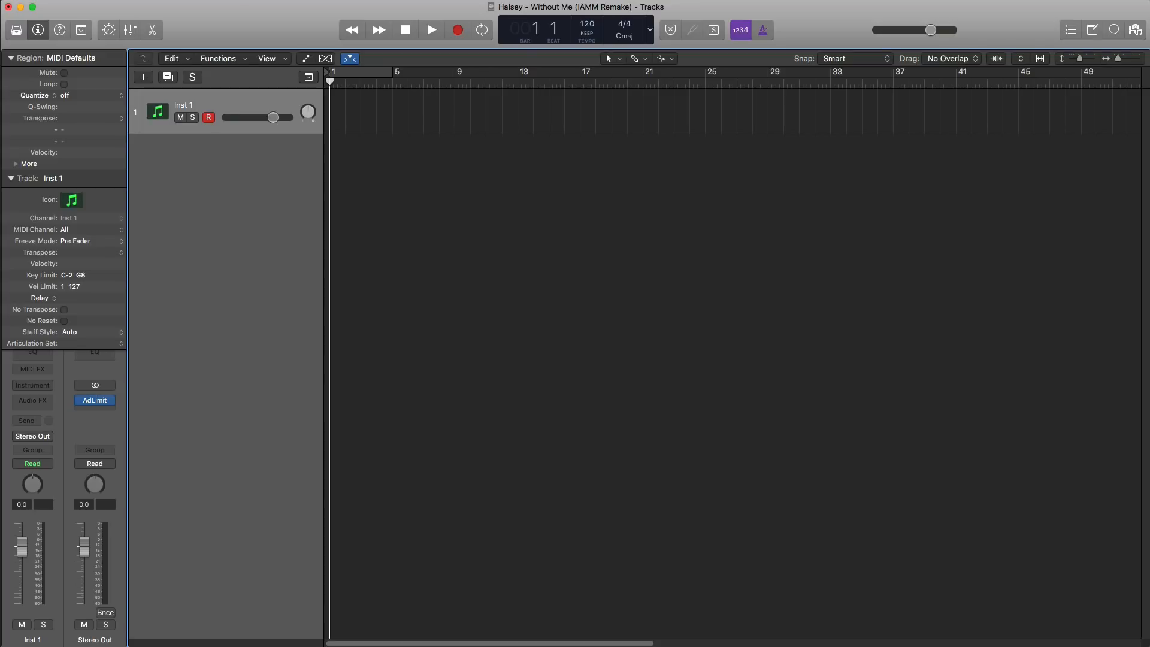
# - Set the project tempo to 136 and load the Classical Acoustic Guitar sound on the instrument track
pyautogui.doubleClick(584, 27)
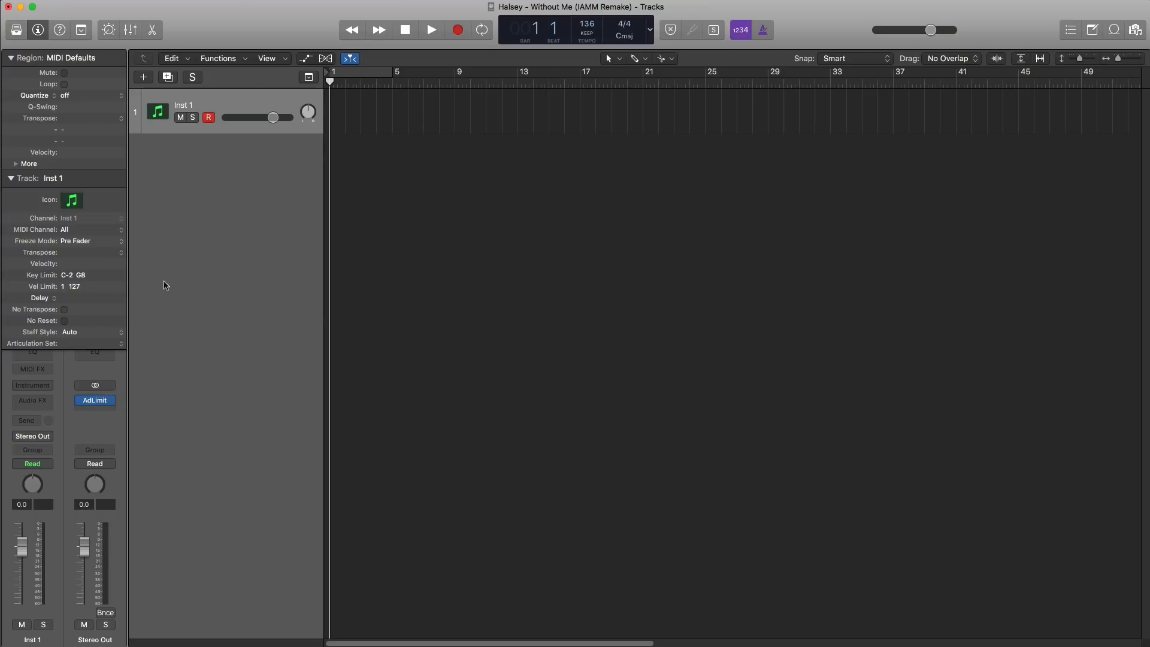
pyautogui.click(17, 30)
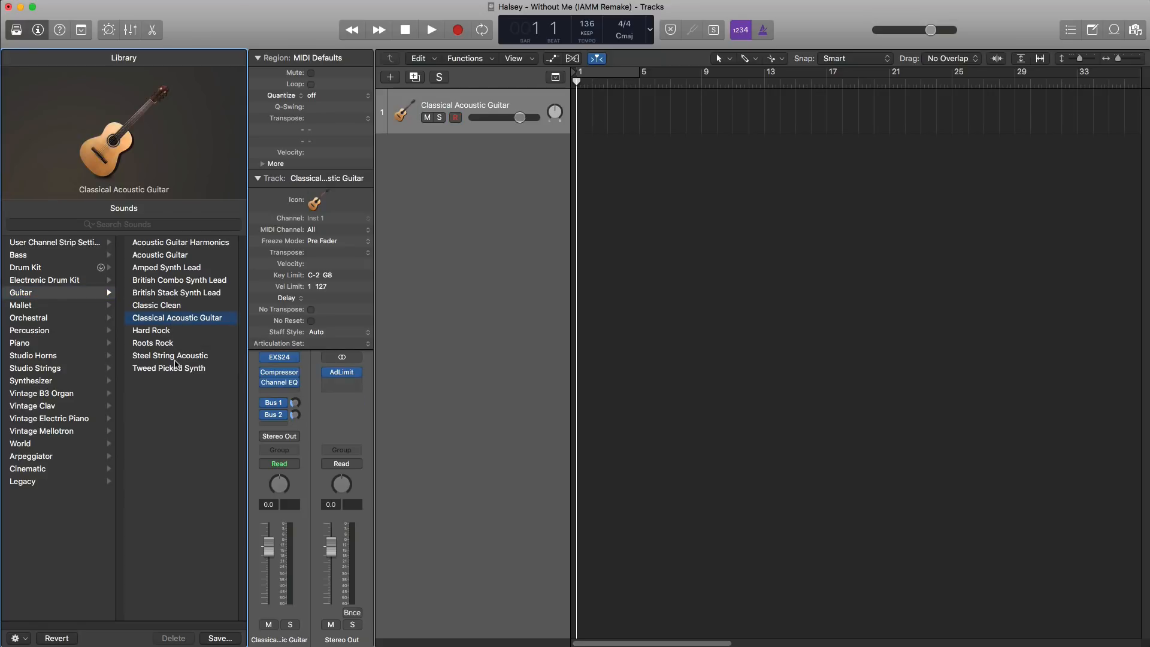
# - Activate the cycle over bars 1 to 5, then create a four-bar guitar region there and open it in the Piano Roll
pyautogui.click(610, 74)
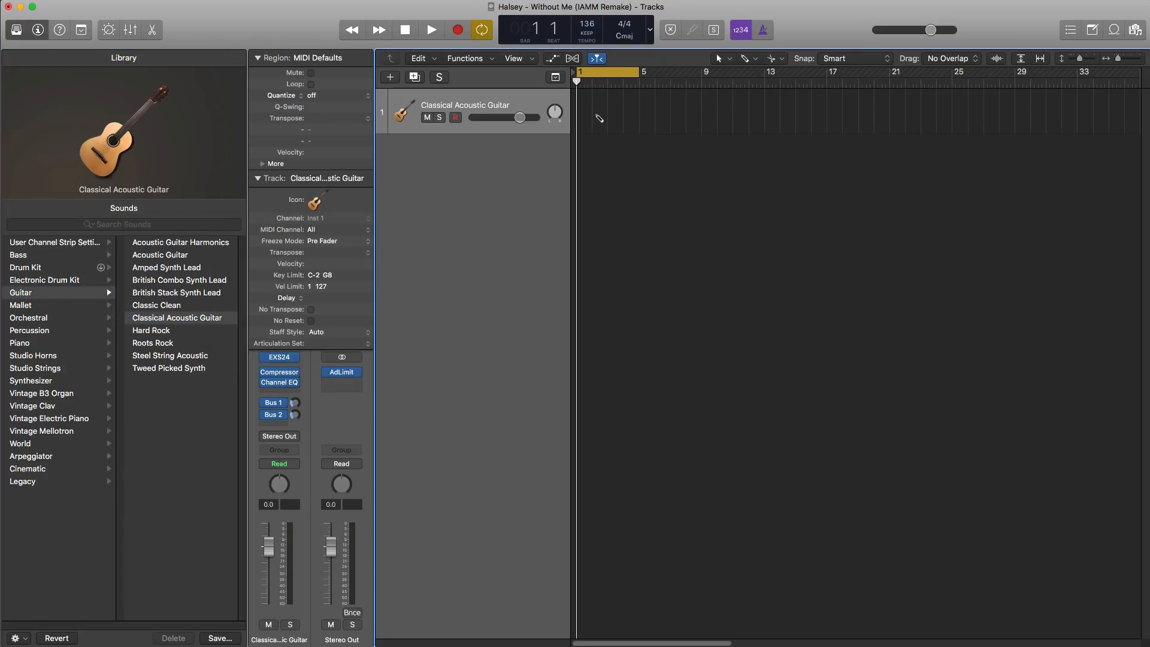
pyautogui.moveTo(597, 123); pyautogui.dragTo(638, 120)
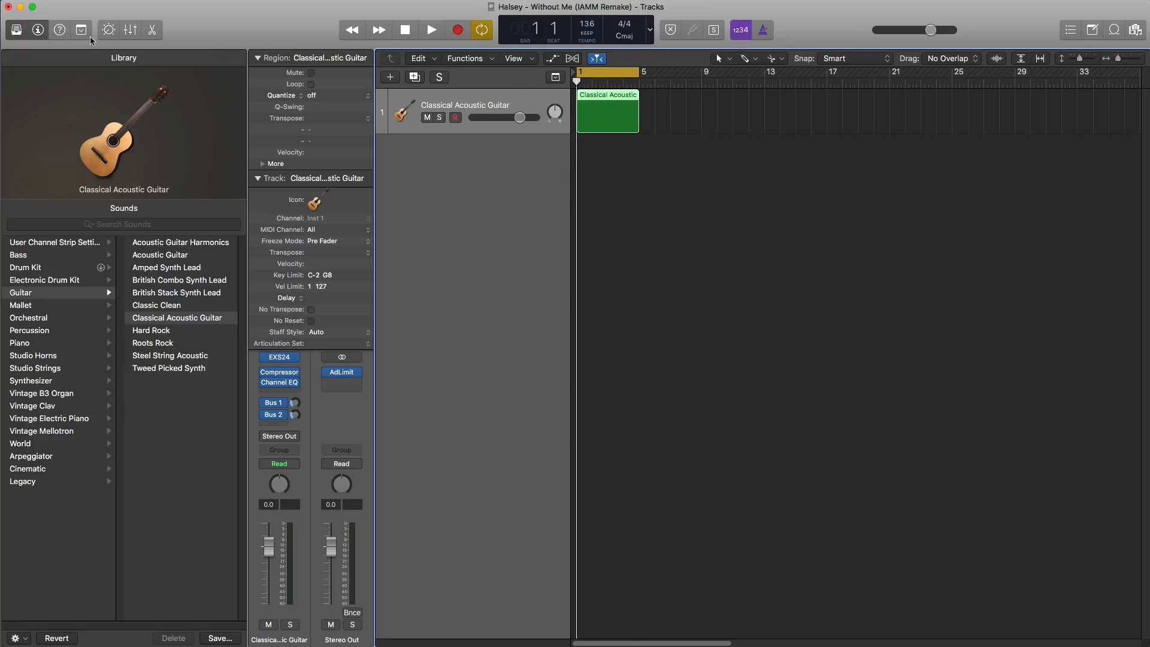
pyautogui.click(16, 32)
pyautogui.doubleClick(379, 109)
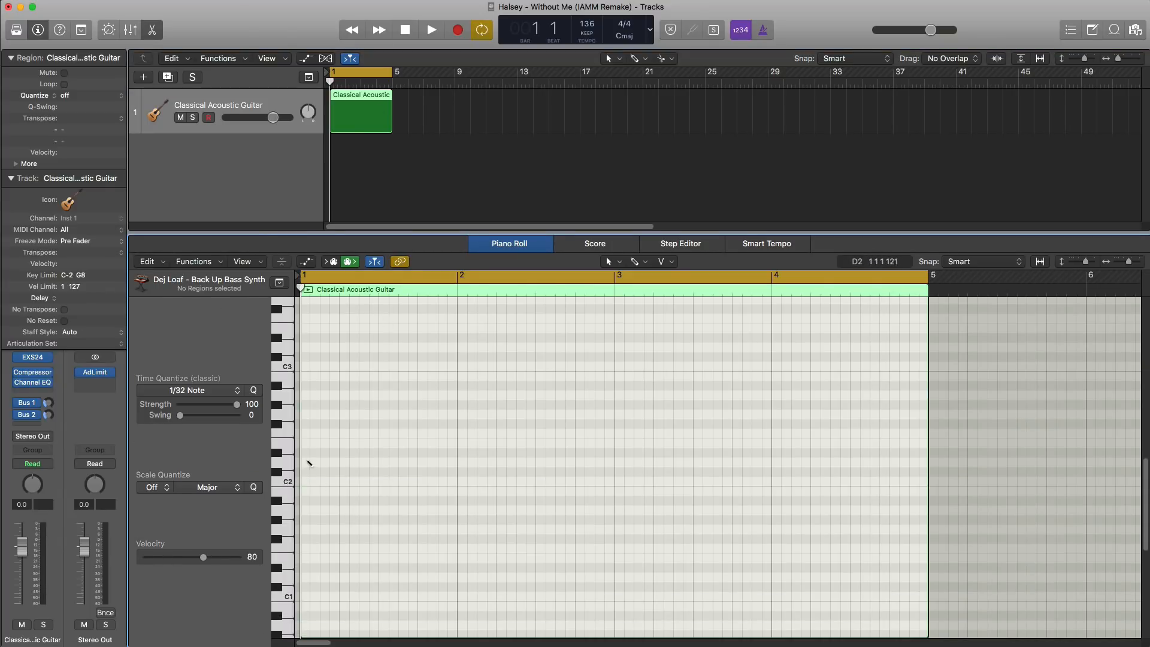
# - Enter three consecutive eighth notes, D#2, A#2 and D#3, from the start of bar 1
pyautogui.click(309, 453)
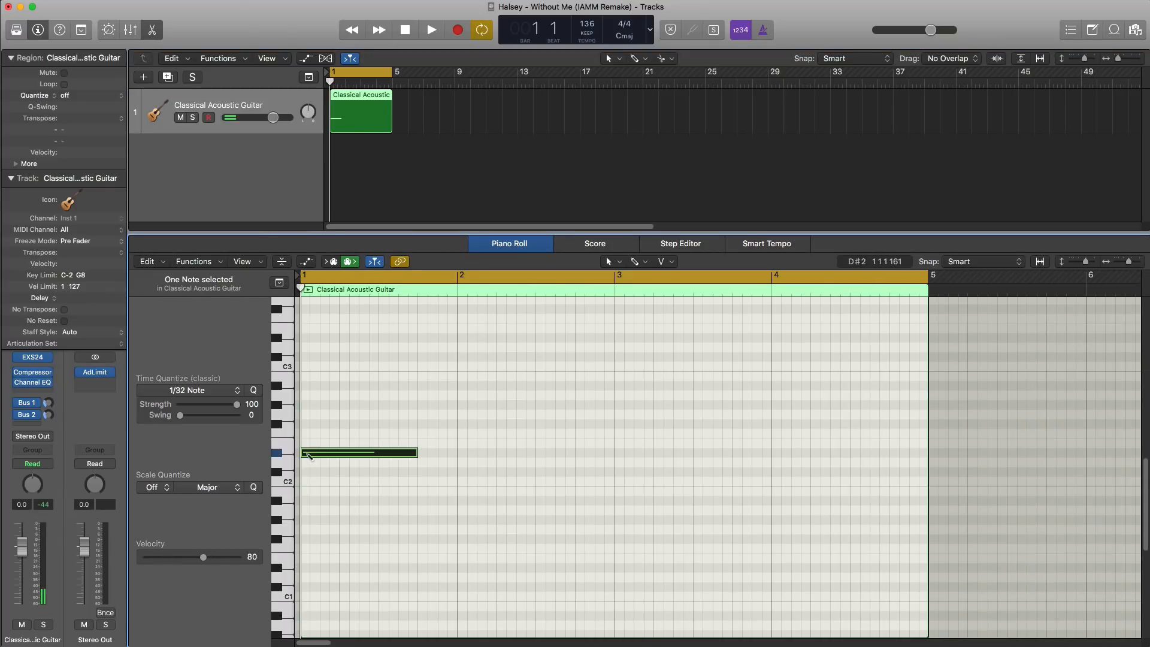
pyautogui.moveTo(411, 457); pyautogui.dragTo(317, 453)
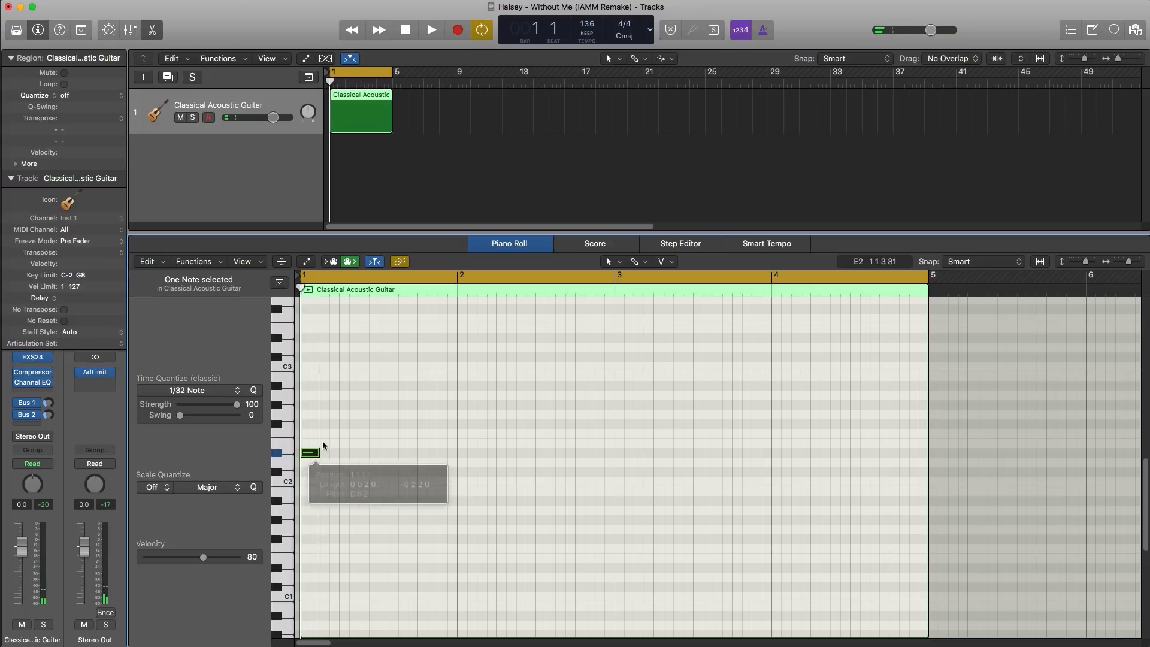
pyautogui.press('space')
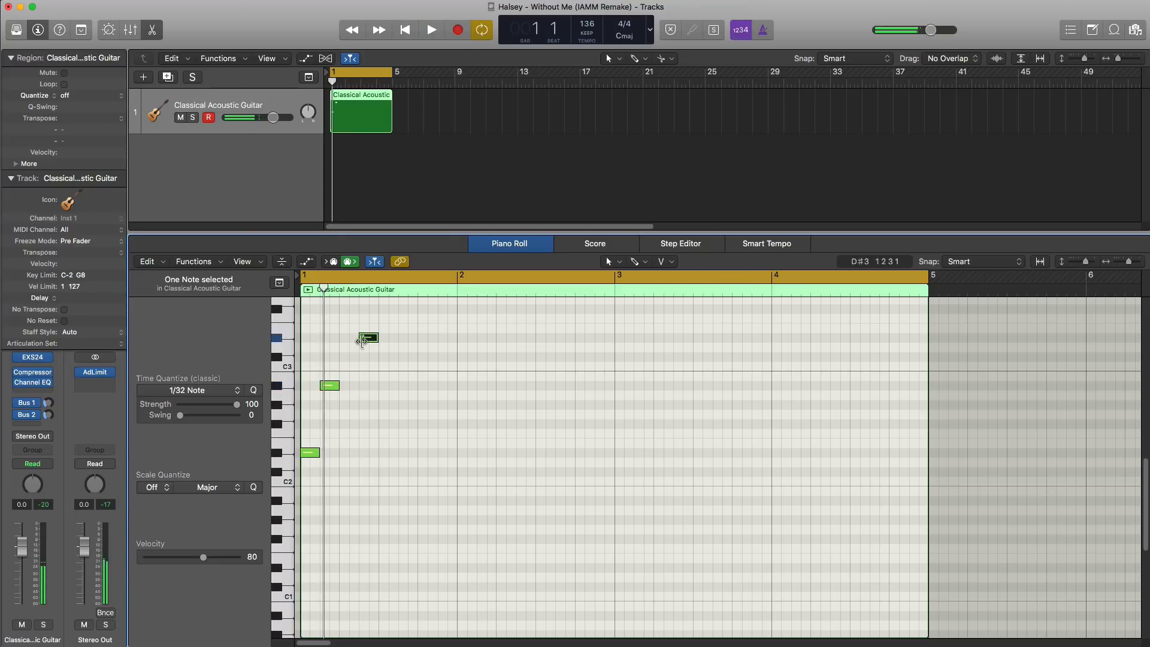
pyautogui.moveTo(360, 341); pyautogui.dragTo(340, 341)
# - Continue the run with an eighth note on F#3 and a quarter note on A#3 at beat 3 of bar 1, checking by playback
pyautogui.scroll(3, 404, 407)
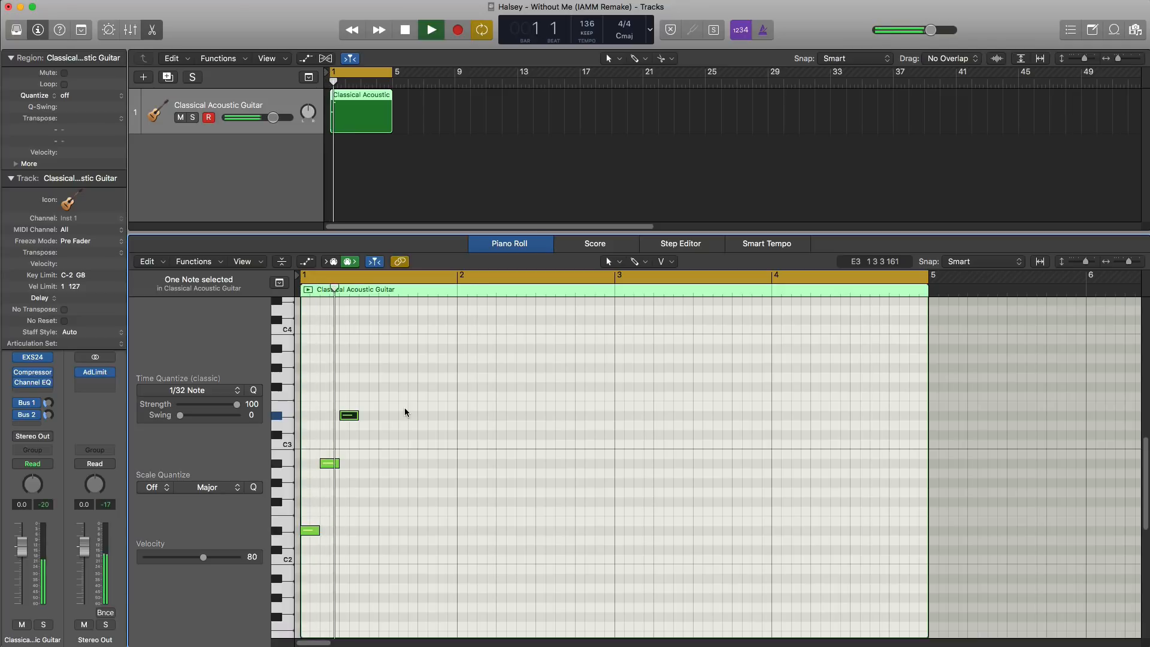
pyautogui.keyDown('super'); pyautogui.click(368, 387); pyautogui.keyUp('super')
pyautogui.press('space')
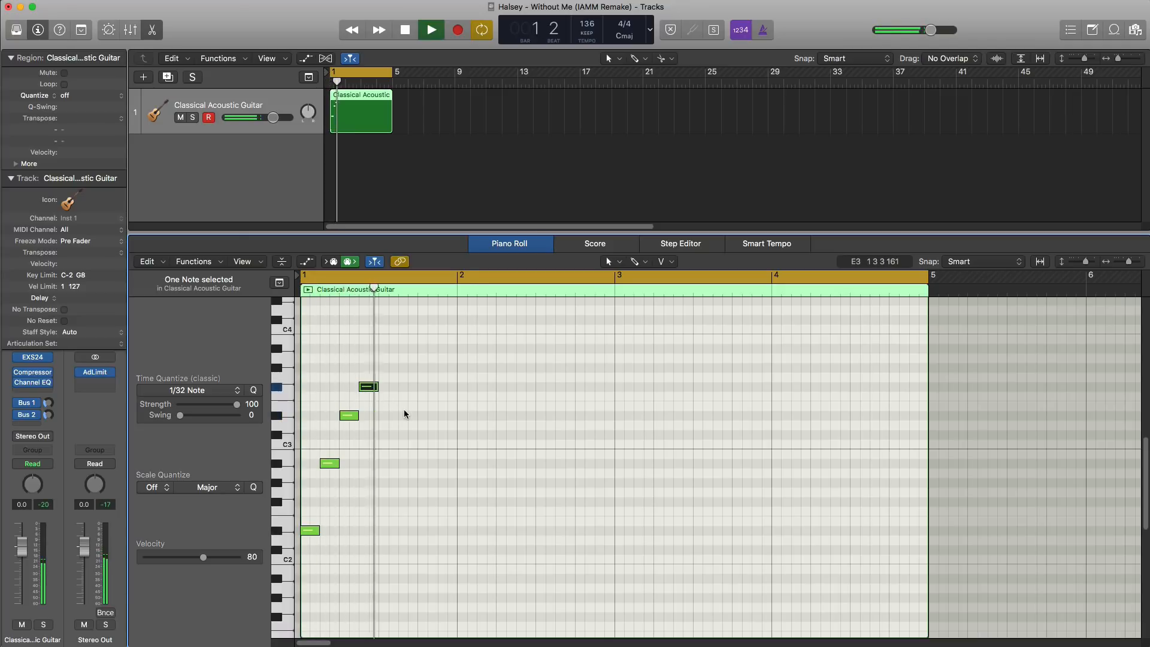
pyautogui.press('space')
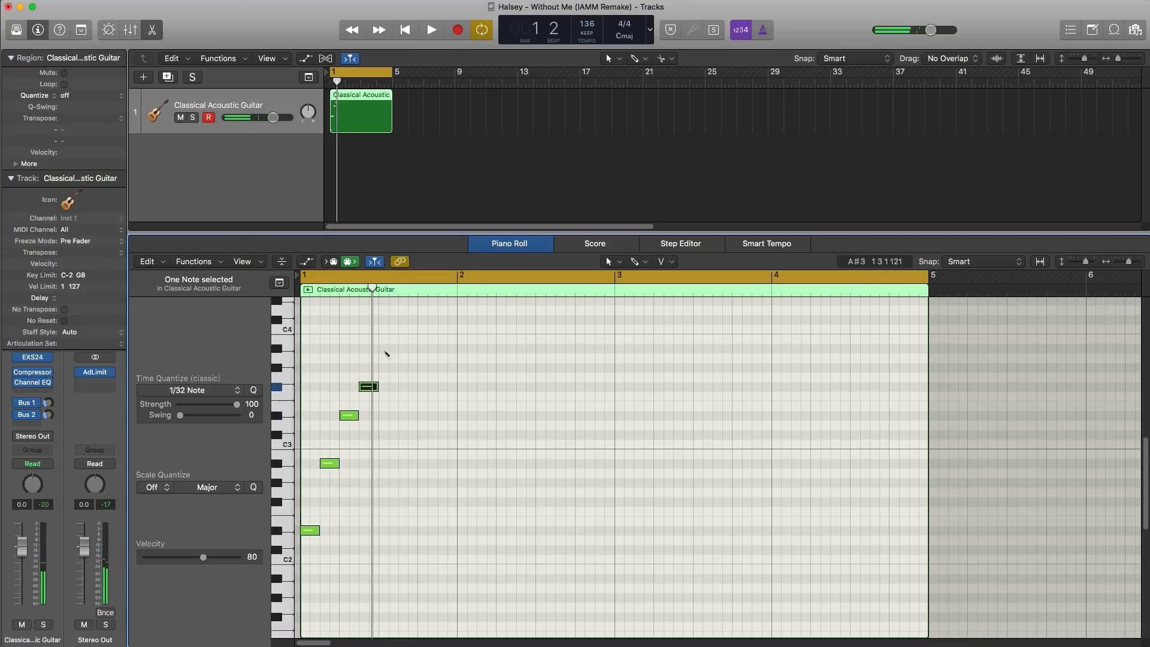
pyautogui.moveTo(394, 349); pyautogui.dragTo(418, 349)
pyautogui.press('space')
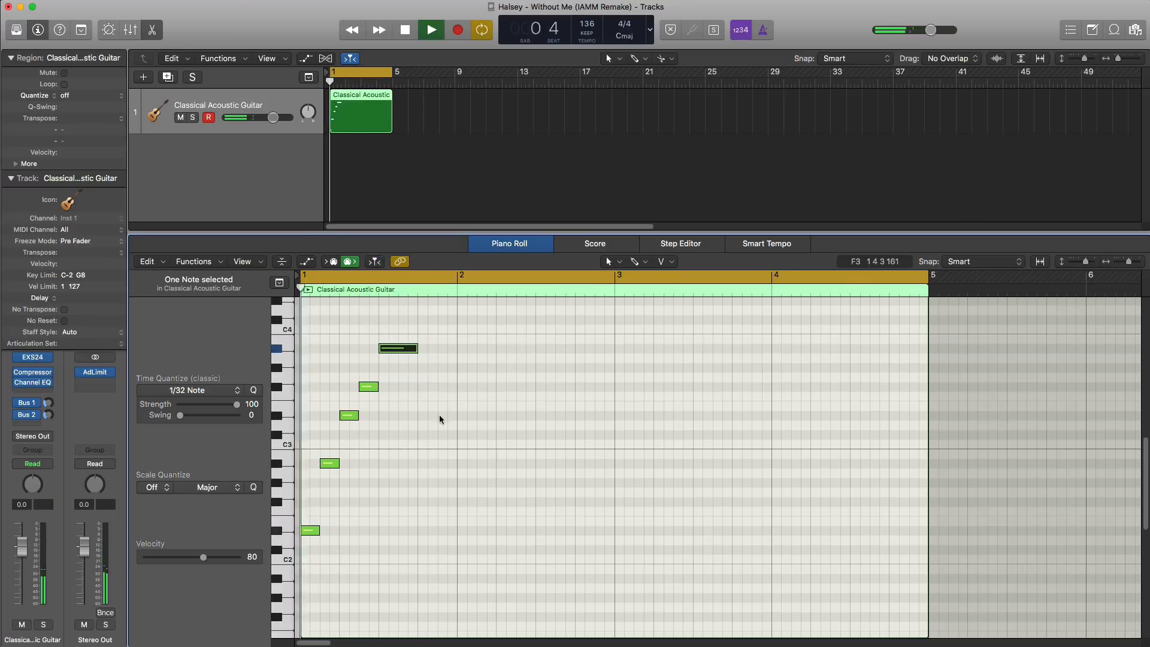
# - Add a G#3 note on beat 4 of bar 1, extend it to about the middle of bar 2 and play the phrase
pyautogui.press('space')
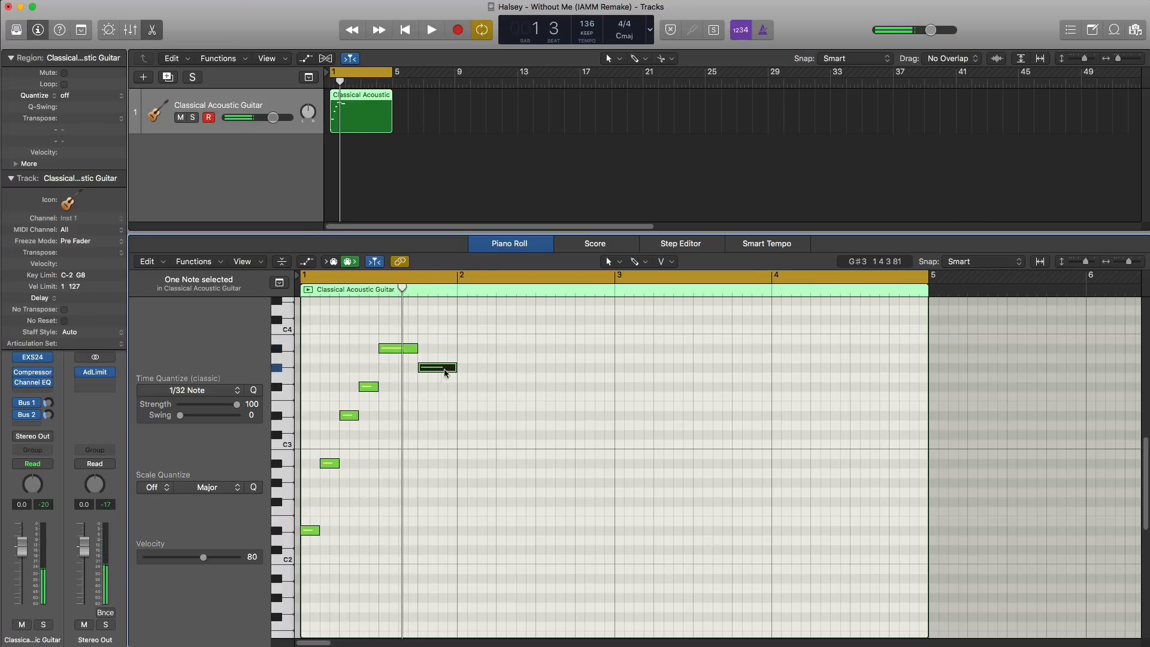
pyautogui.moveTo(454, 369); pyautogui.dragTo(545, 368)
pyautogui.press('space')
pyautogui.press('space')
pyautogui.press('space')
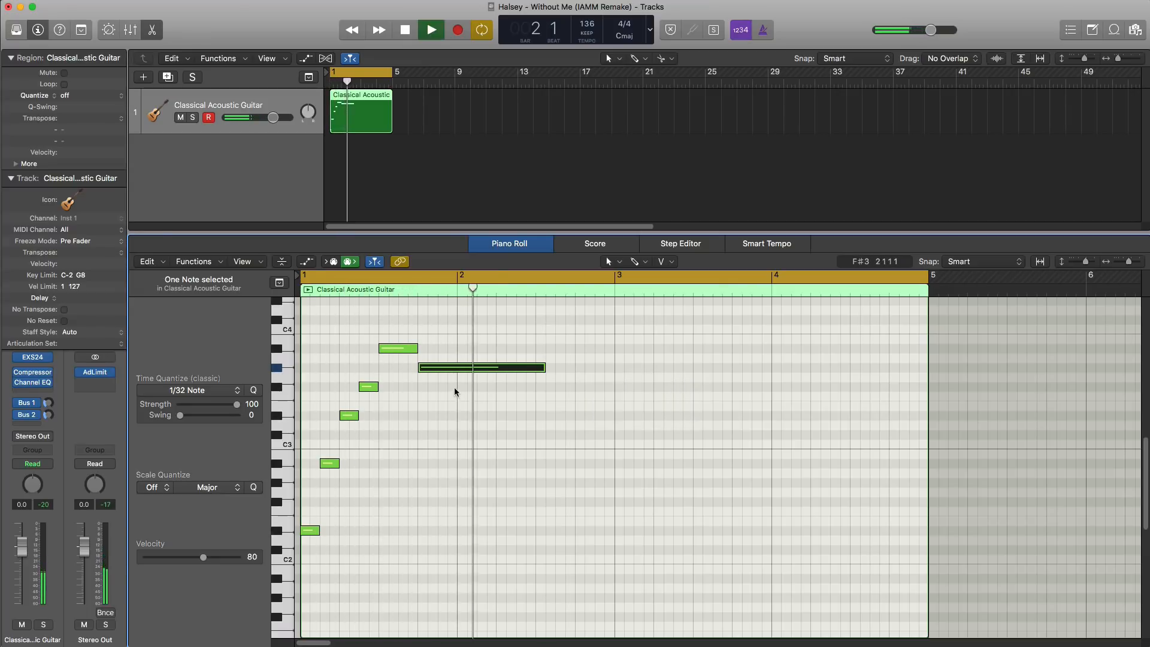
pyautogui.press('space')
# - Duplicate the long G#3 note down to C#3 and F#2 to build a sustained chord, and listen to it
pyautogui.moveTo(440, 374); pyautogui.dragTo(440, 435)
pyautogui.press('space')
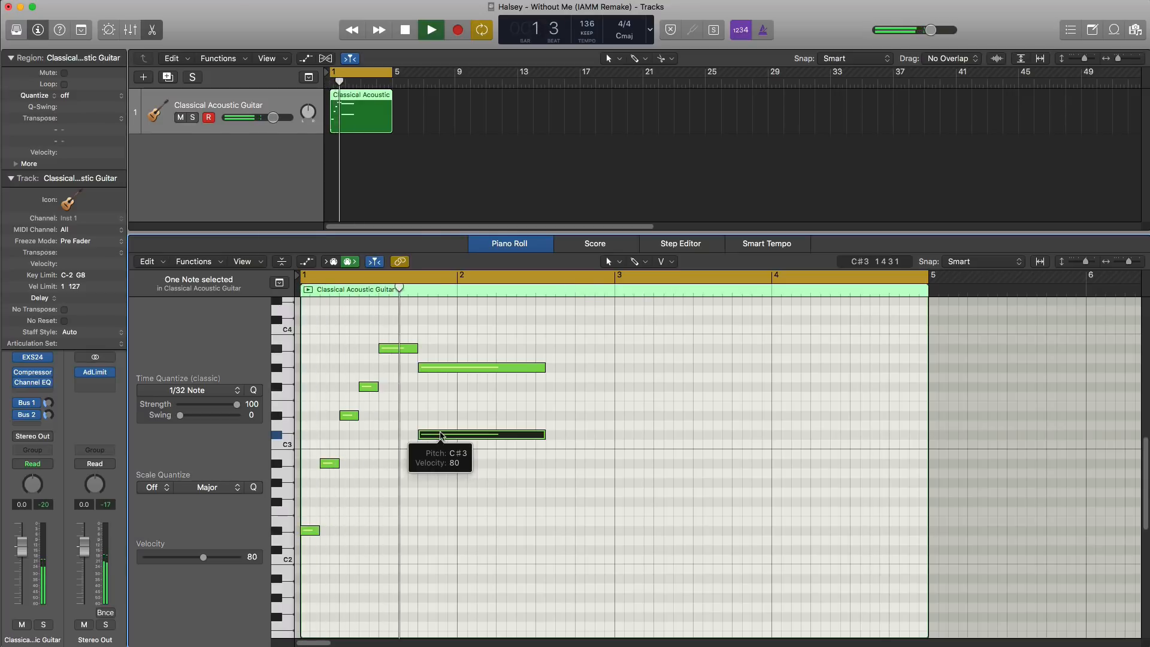
pyautogui.press('space')
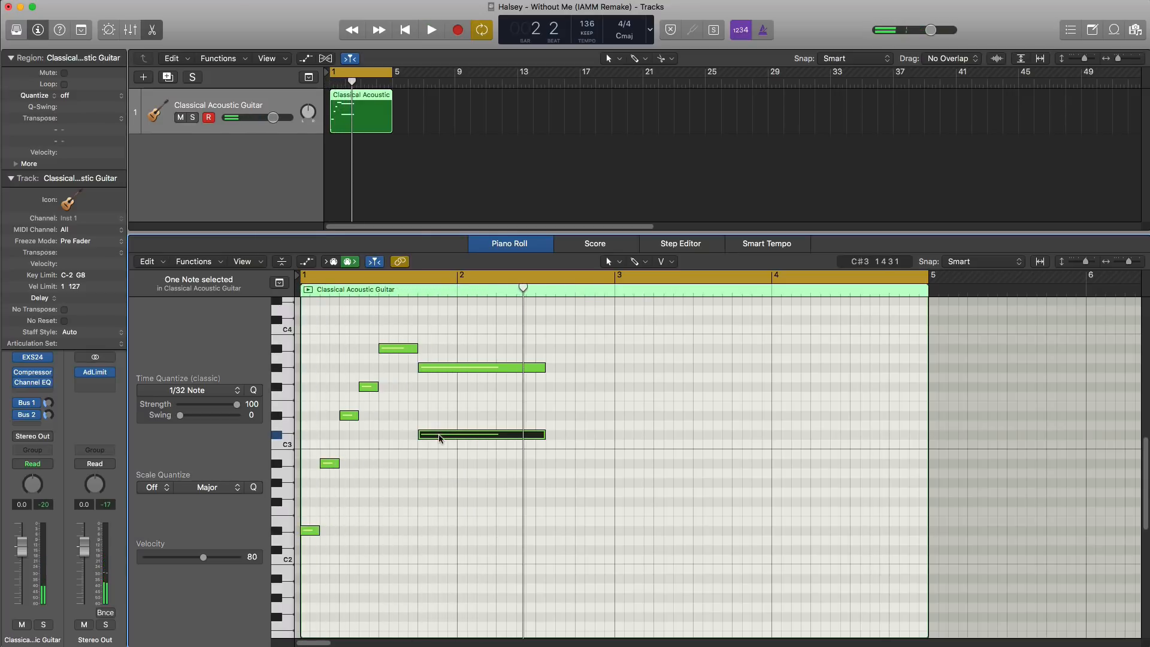
pyautogui.moveTo(440, 435); pyautogui.dragTo(441, 505)
pyautogui.press('space')
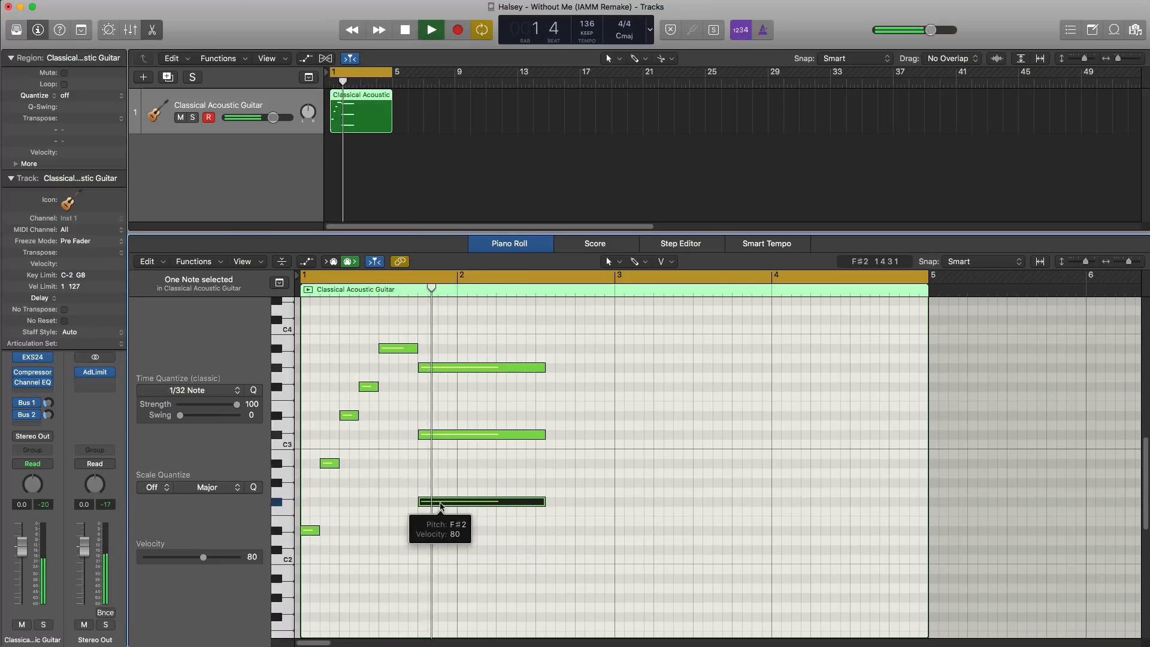
pyautogui.press('space')
pyautogui.press('space')
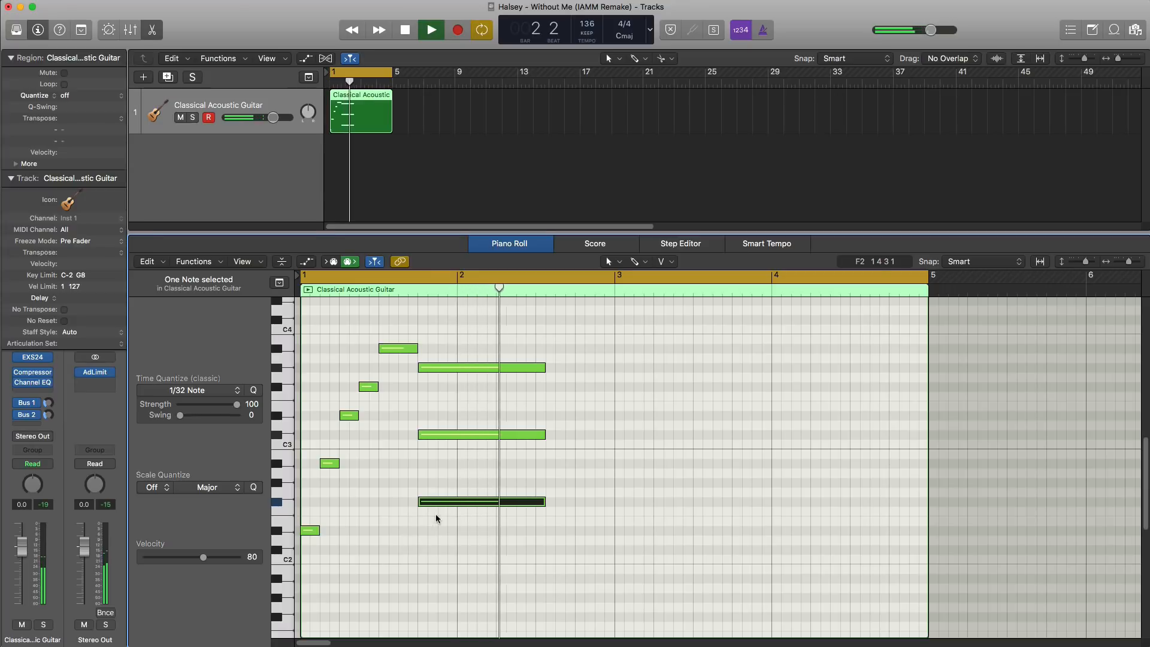
pyautogui.press('space')
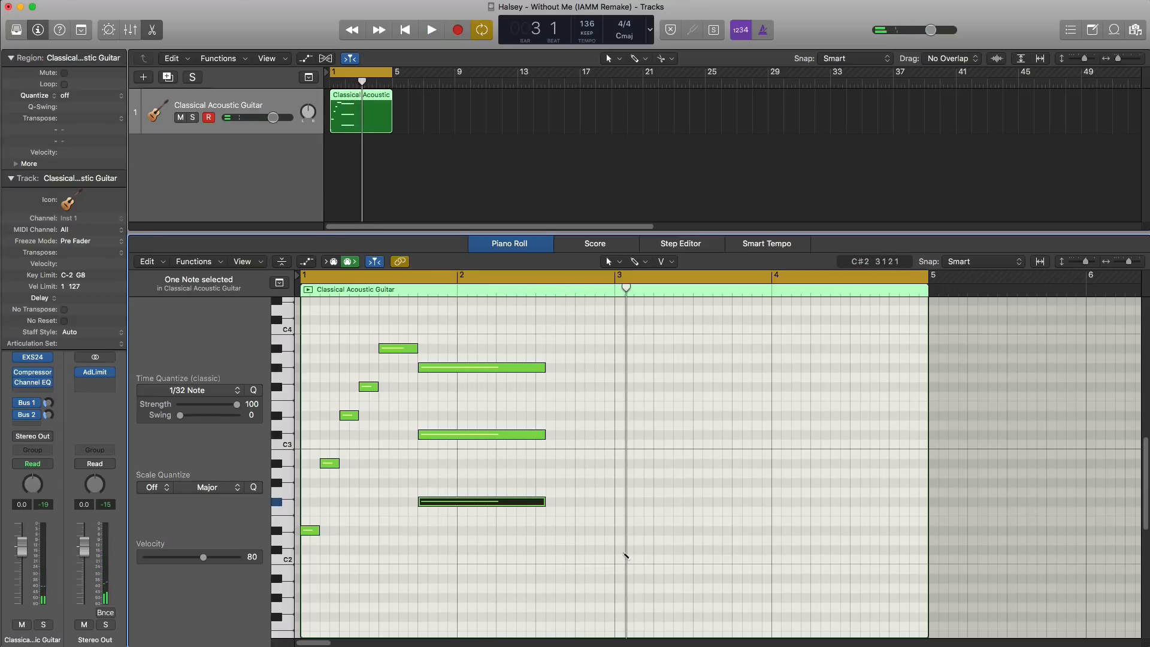
# - Copy the eight-note phrase to bar 3 and transpose the copy down two semitones so it starts on C#2
pyautogui.keyDown('super'); pyautogui.click(621, 551); pyautogui.keyUp('super')
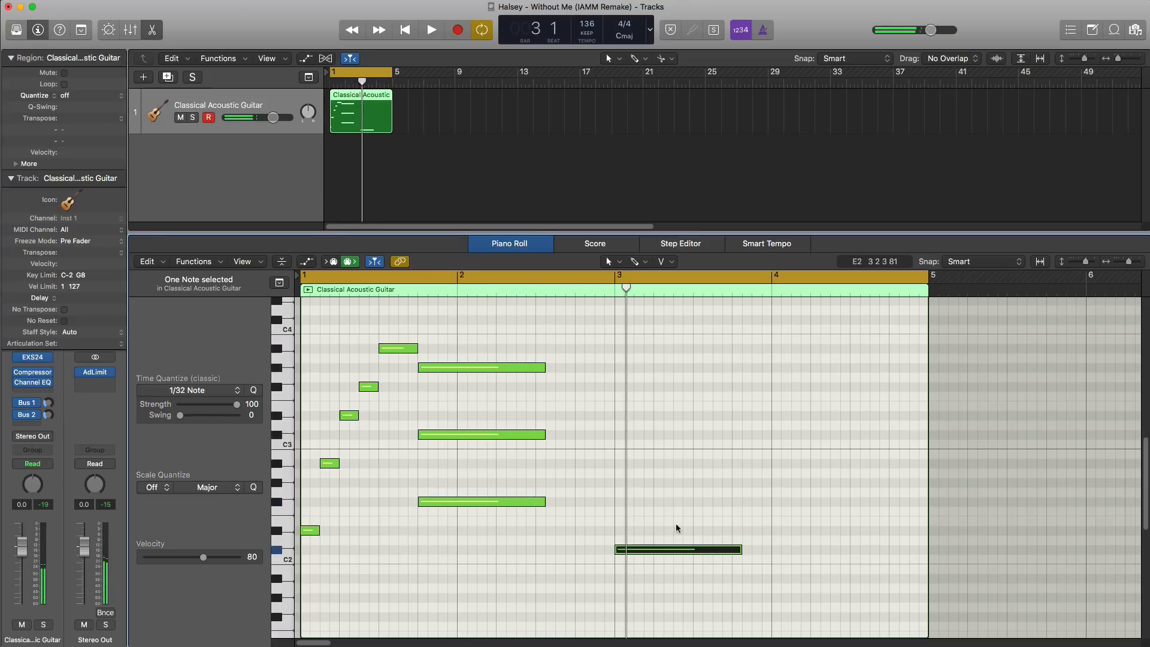
pyautogui.moveTo(642, 590); pyautogui.dragTo(295, 341)
pyautogui.press('super+c')
pyautogui.press('super+v')
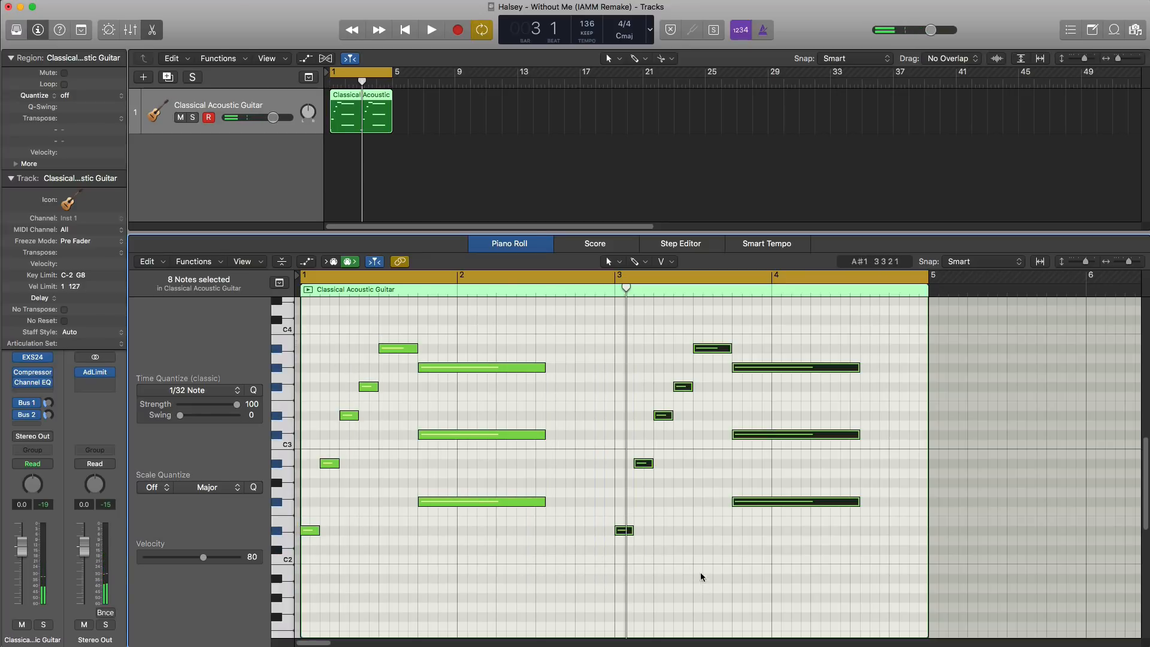
pyautogui.moveTo(623, 532); pyautogui.dragTo(623, 550)
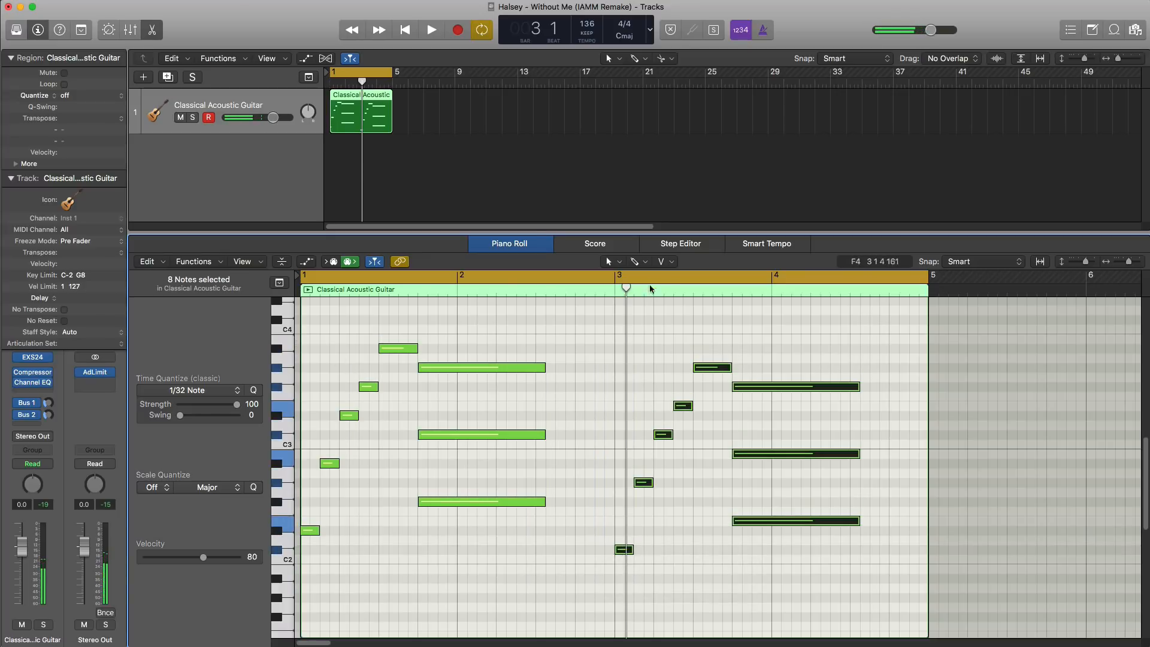
# - Set the cycle to bars 3 to 5 and play back the transposed phrase
pyautogui.press('super+u')
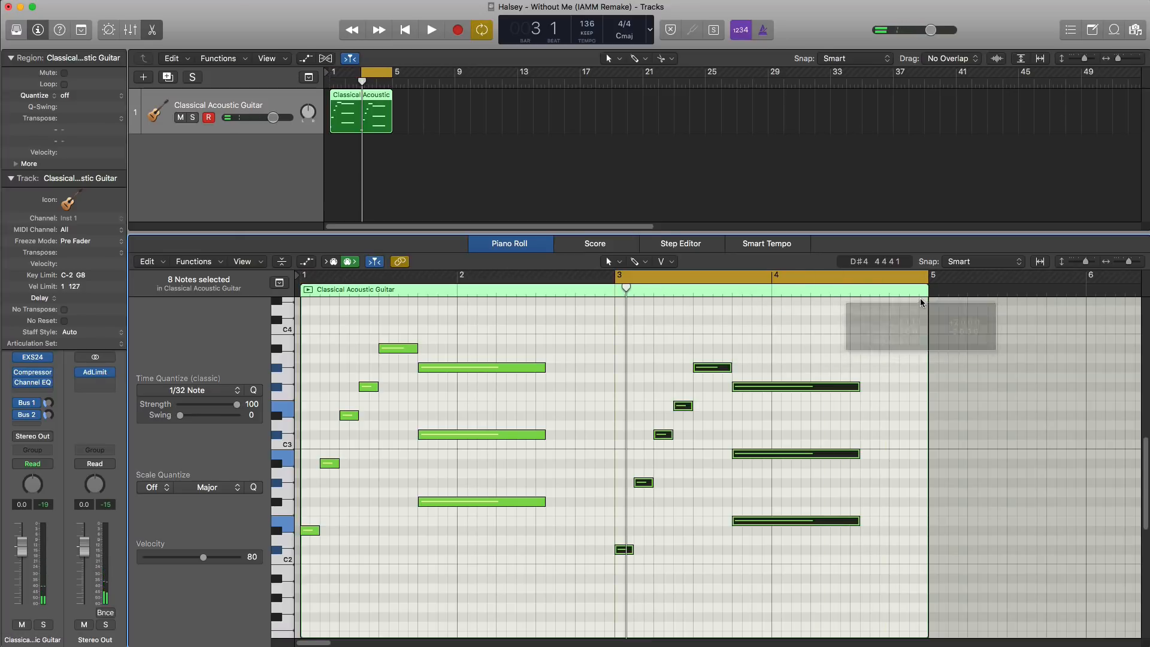
pyautogui.press('space')
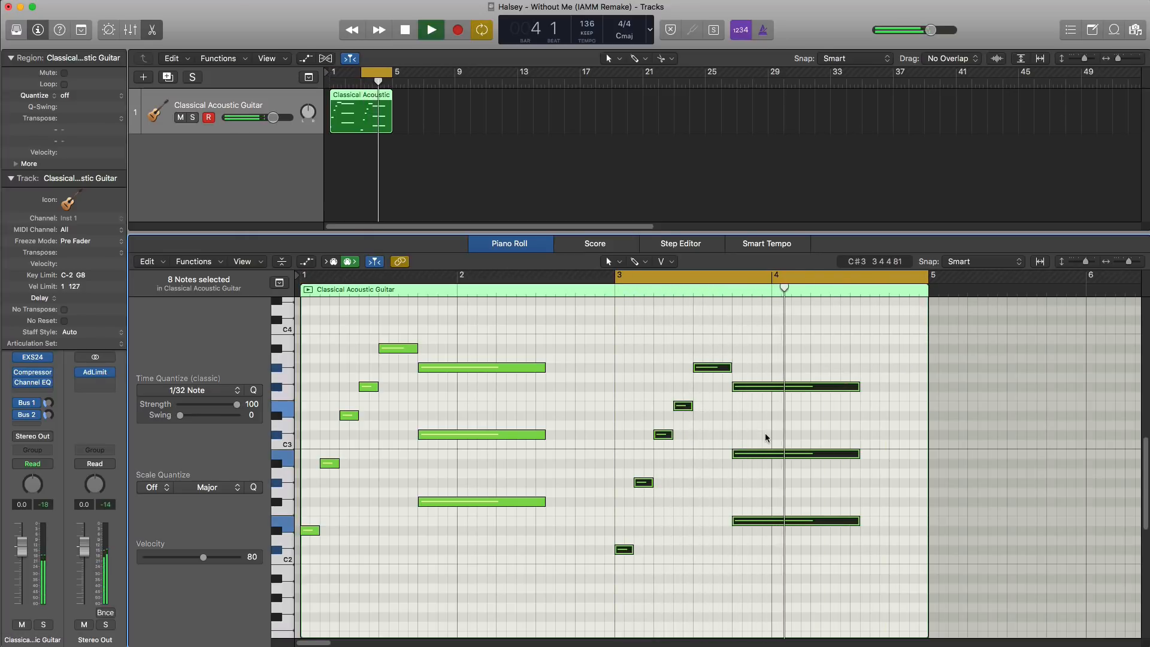
pyautogui.press('space')
pyautogui.press('space')
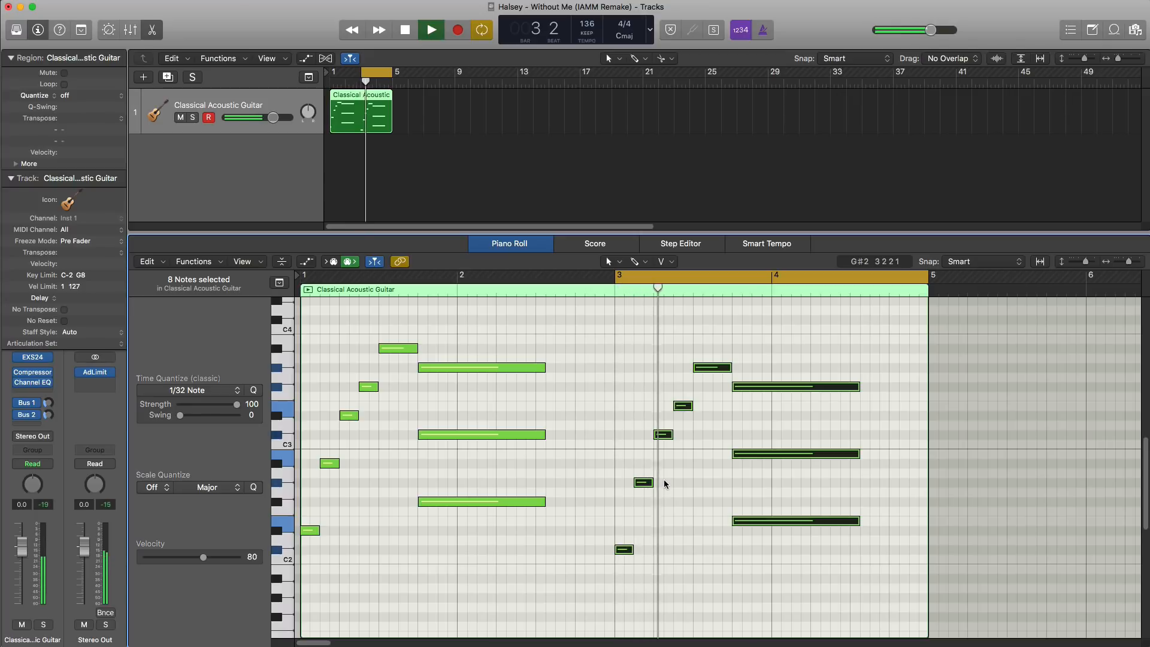
pyautogui.press('space')
# - Raise the fourth note of the second phrase by one semitone to F3 and check it by playback
pyautogui.click(683, 408)
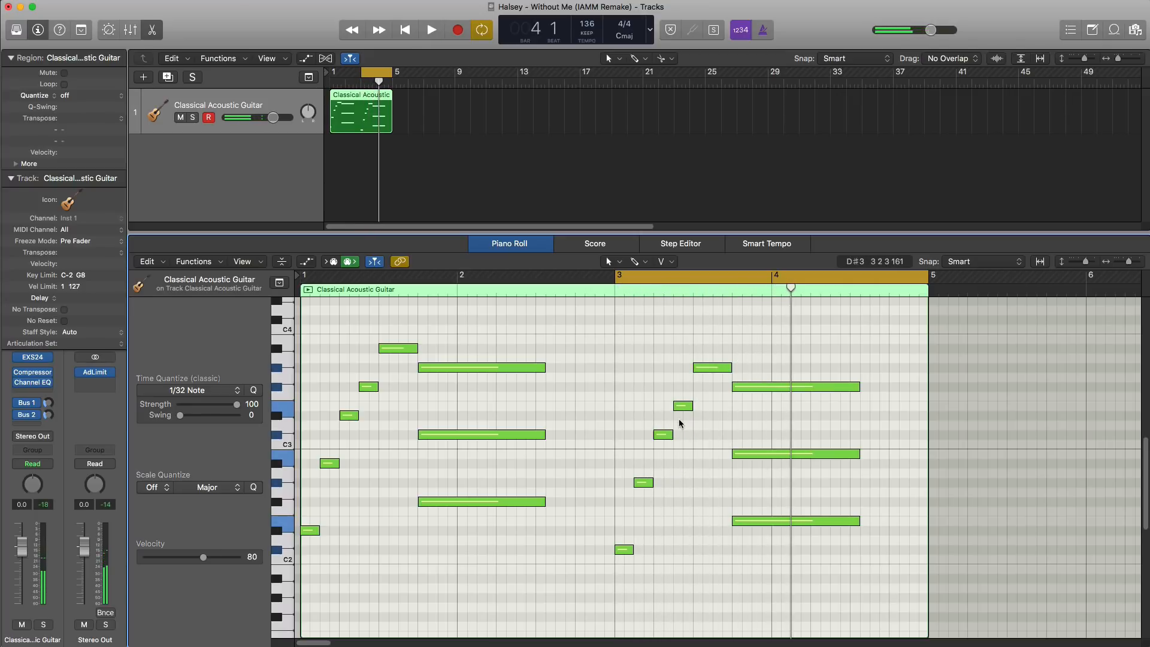
pyautogui.moveTo(683, 406); pyautogui.dragTo(681, 400)
pyautogui.press('space')
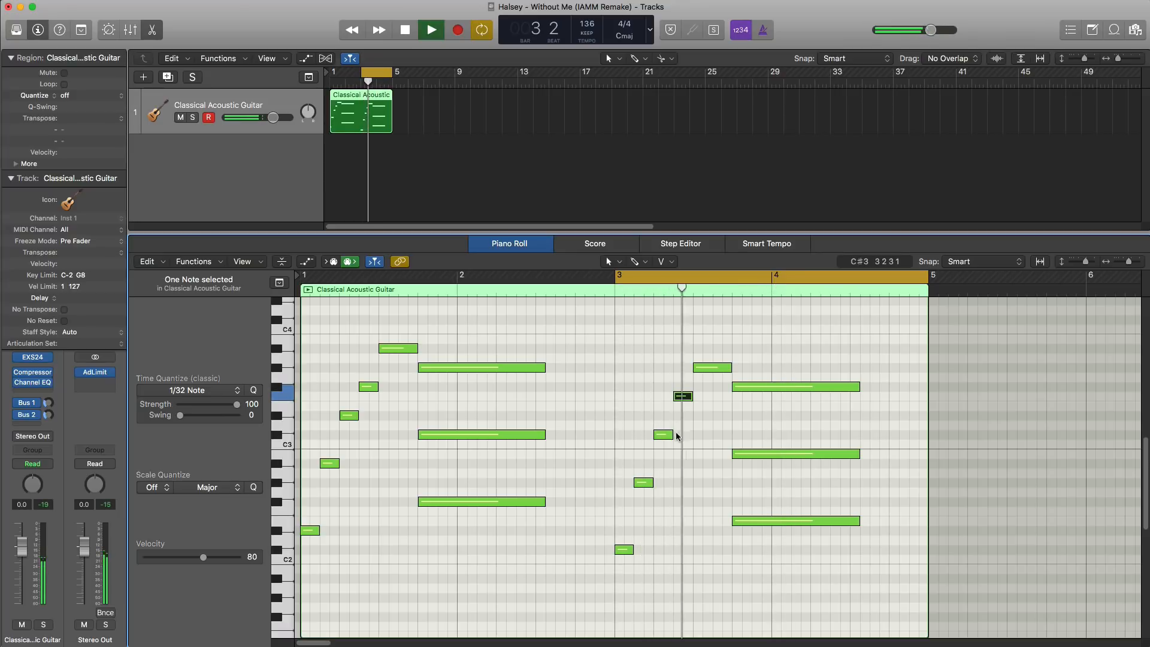
pyautogui.press('space')
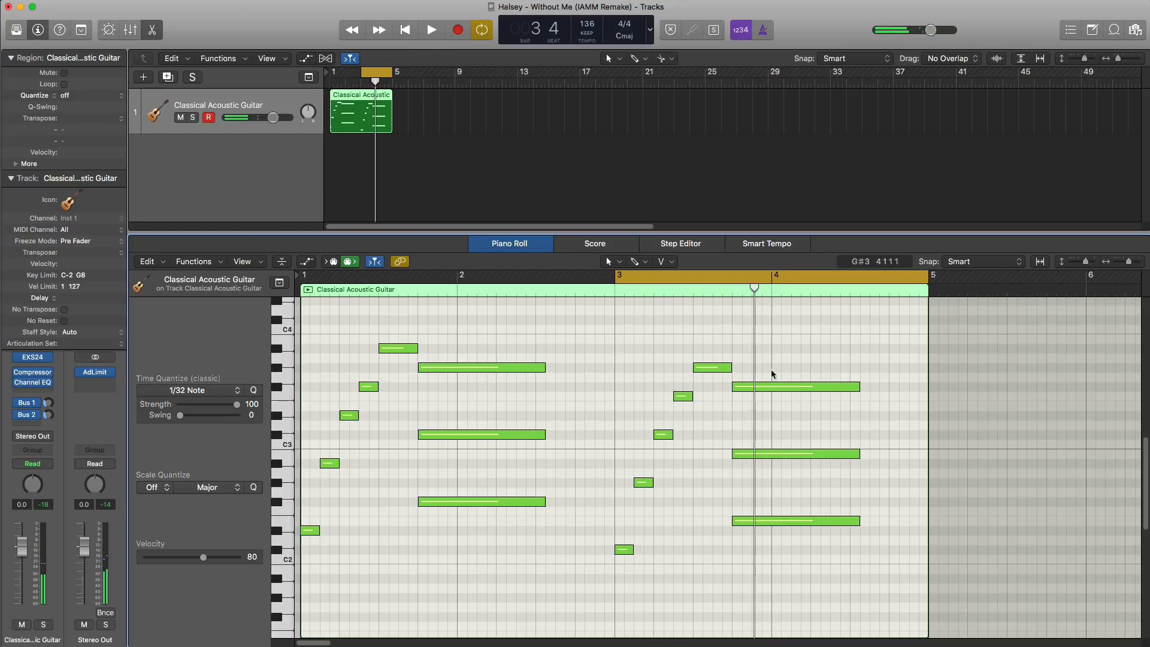
# - Move the lowest note of the second phrase's sustained chord up to G#2 and listen to the change
pyautogui.press('space')
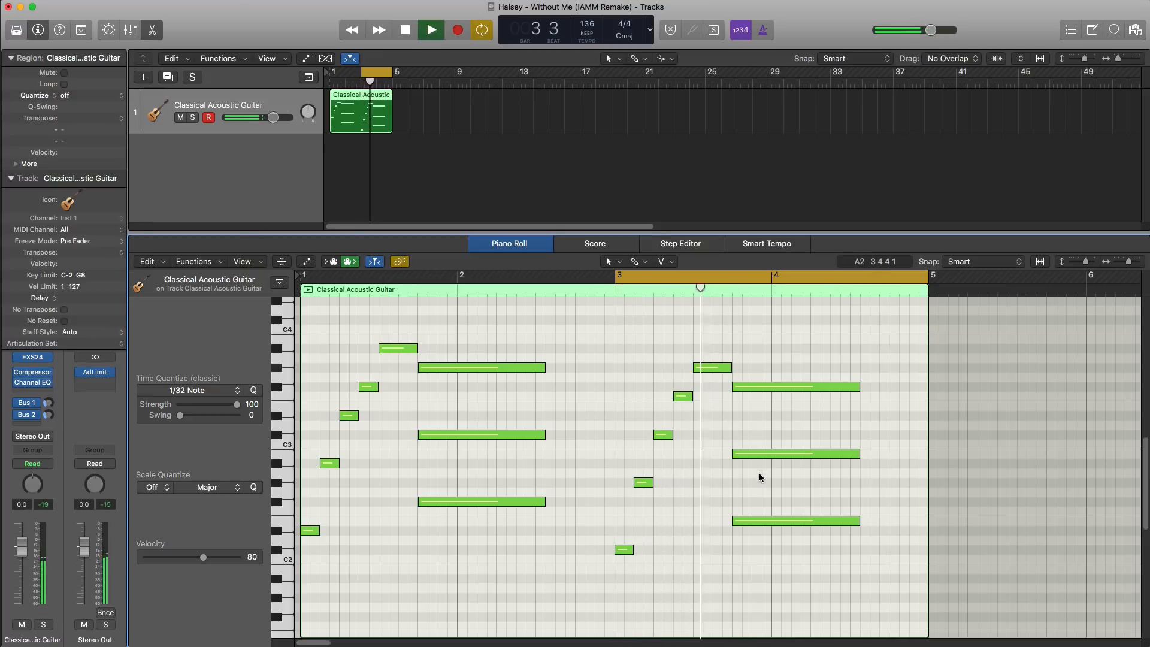
pyautogui.press('space')
pyautogui.moveTo(749, 520); pyautogui.dragTo(752, 482)
pyautogui.press('space')
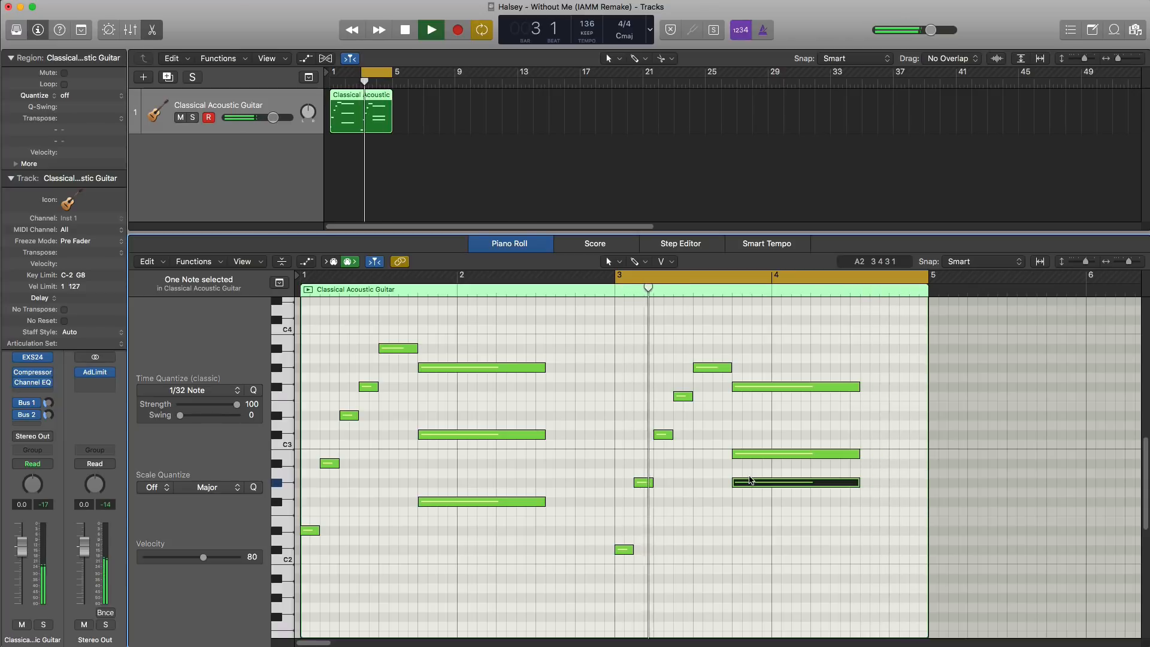
pyautogui.press('space')
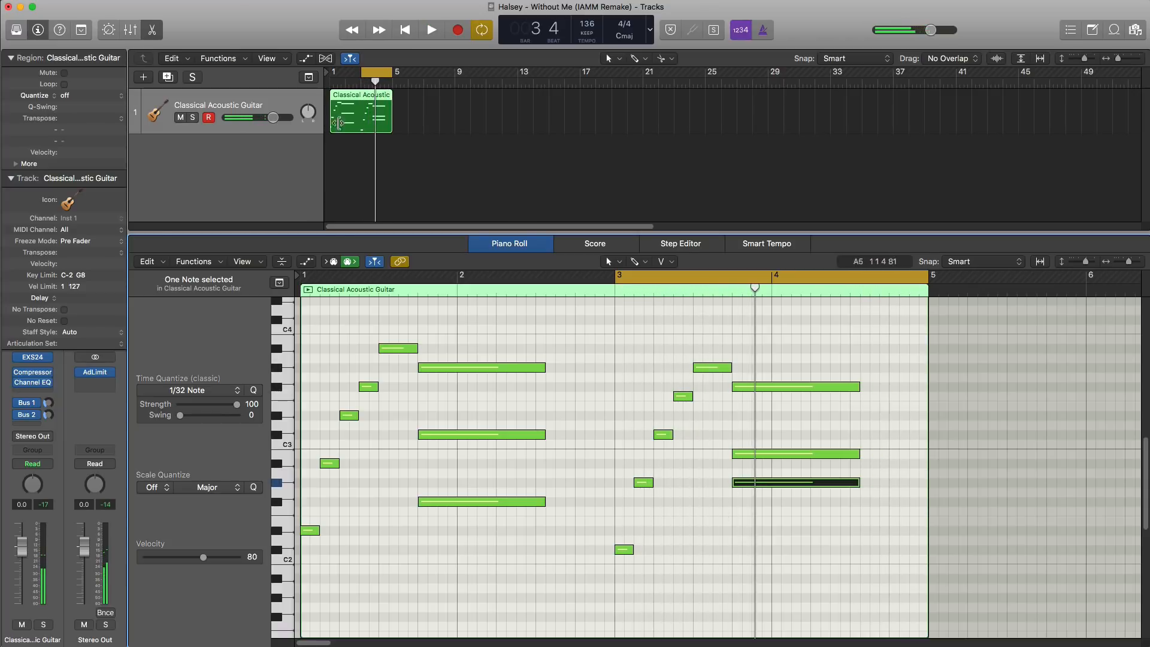
# - Extend the cycle to cover bars 1 to 5 and play the guitar region from the start
pyautogui.moveTo(334, 74); pyautogui.dragTo(396, 88)
pyautogui.press('space')
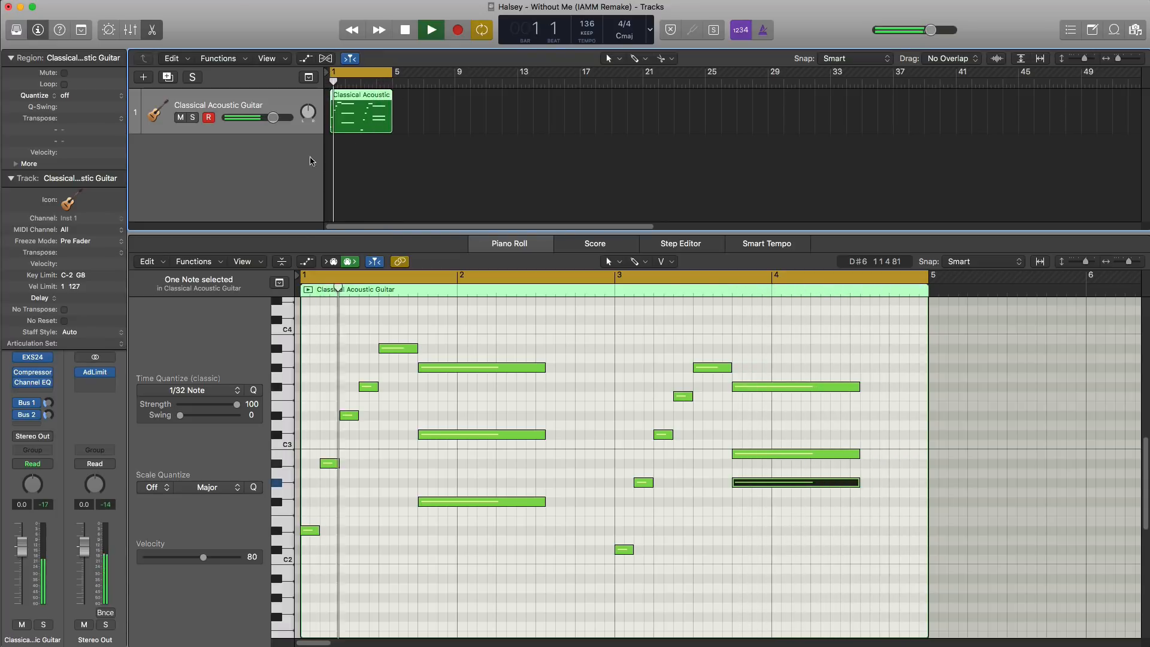
pyautogui.press('space')
# - Collapse the guitar track's parameter section in the inspector
pyautogui.press('x')
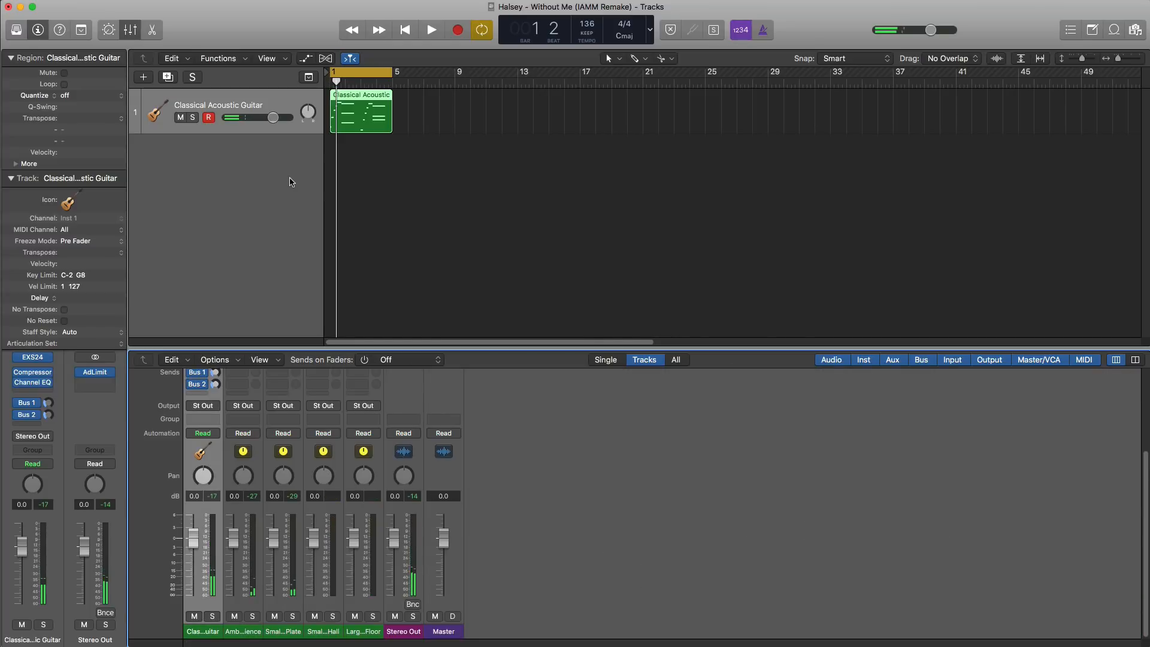
pyautogui.press('x')
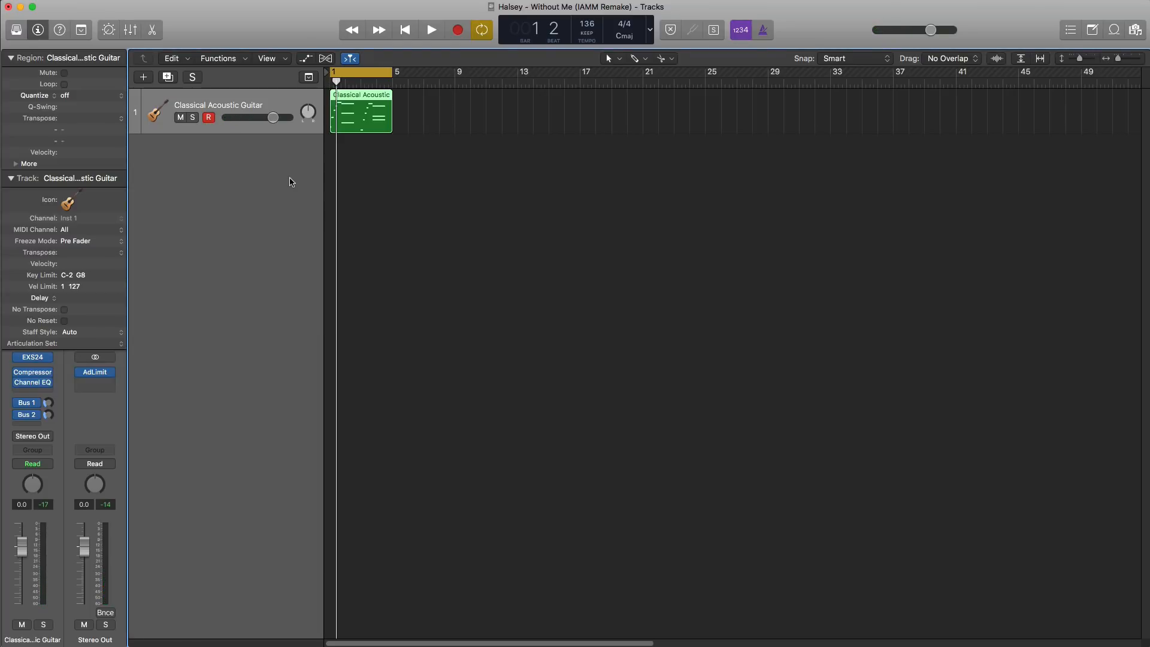
pyautogui.click(12, 180)
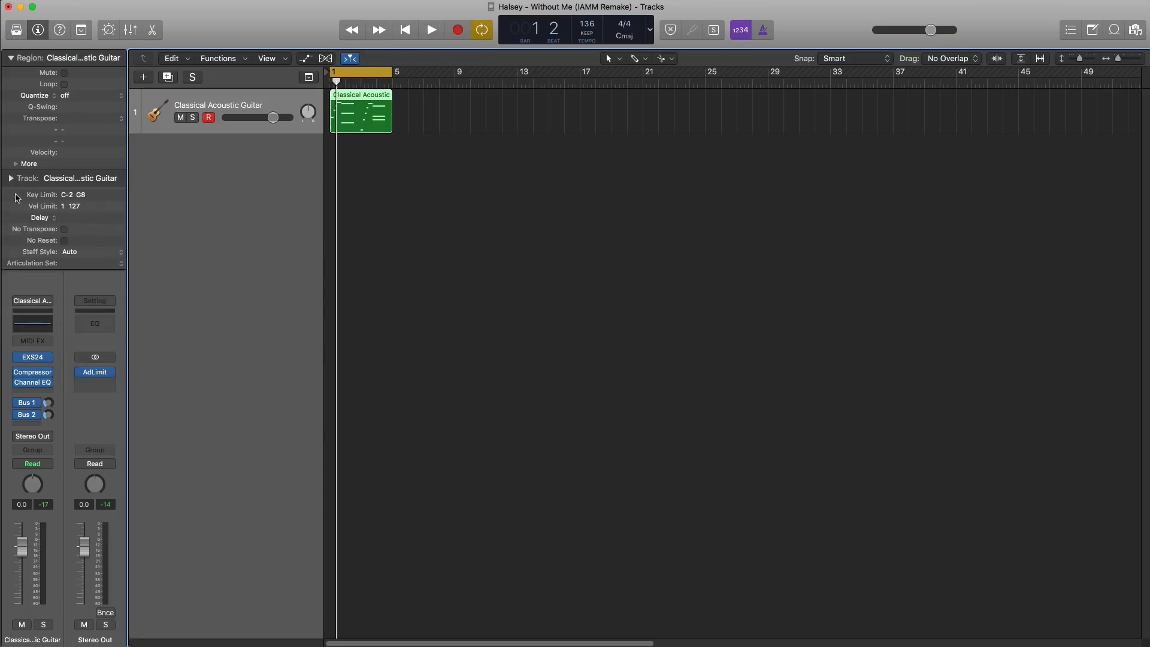
# - Remove the Bus 1 and Bus 2 sends from the guitar's channel strip
pyautogui.click(39, 409)
pyautogui.click(42, 471)
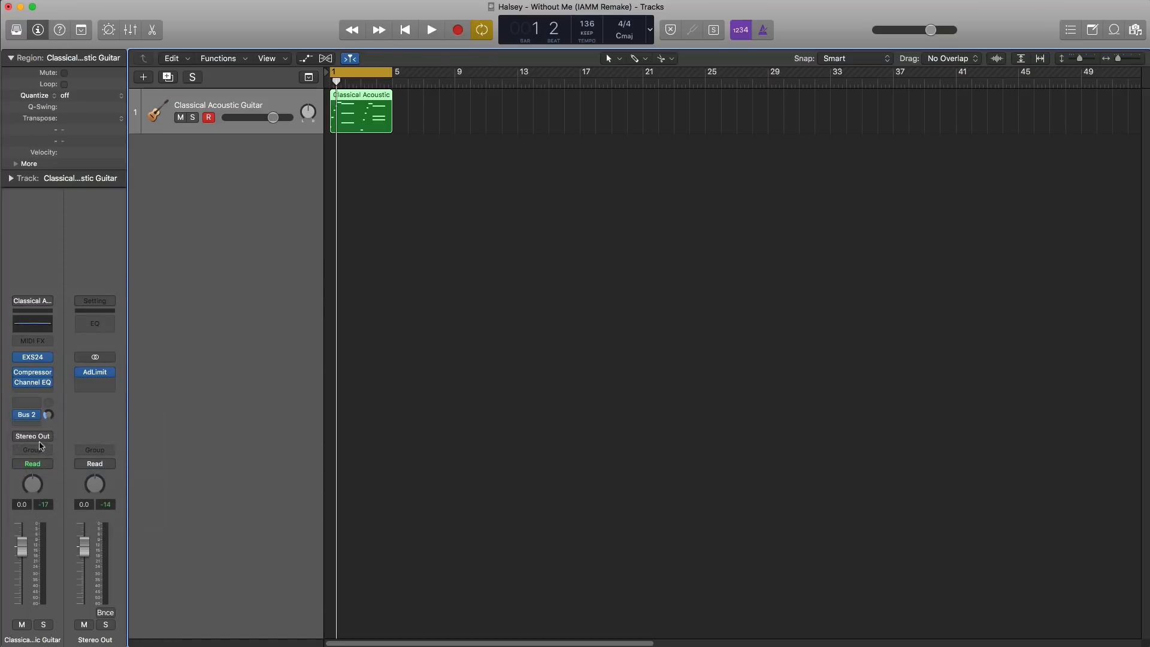
pyautogui.click(37, 421)
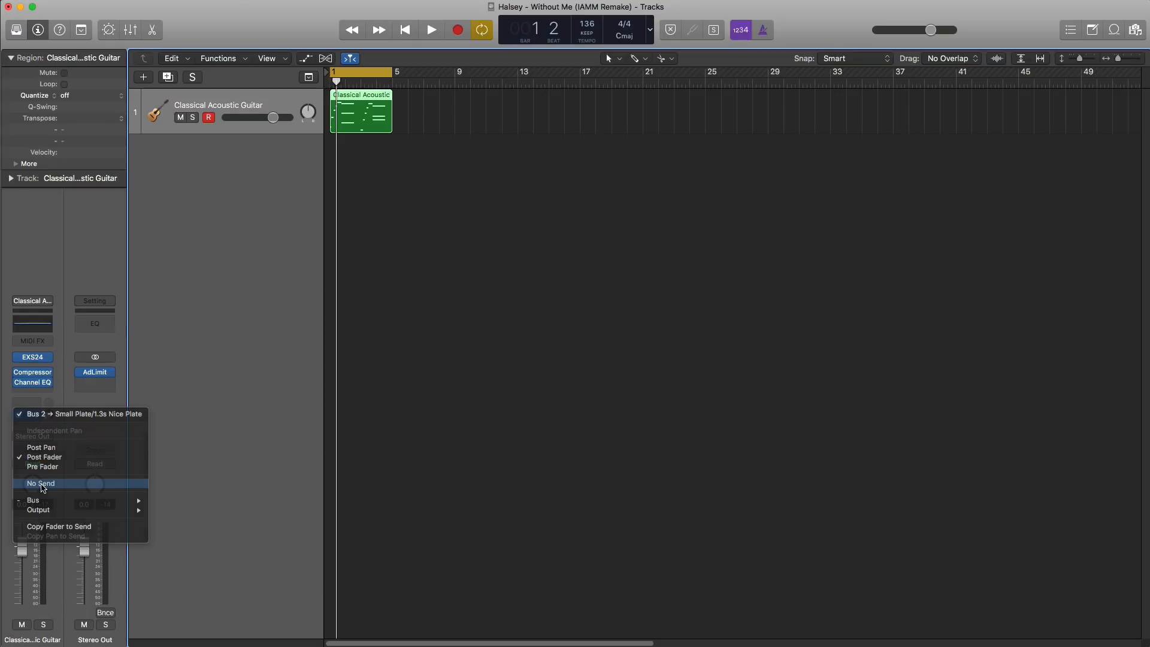
pyautogui.click(42, 484)
# - Remove the Compressor from the guitar's channel strip and listen to the part without it
pyautogui.press('space')
pyautogui.press('space')
pyautogui.click(37, 392)
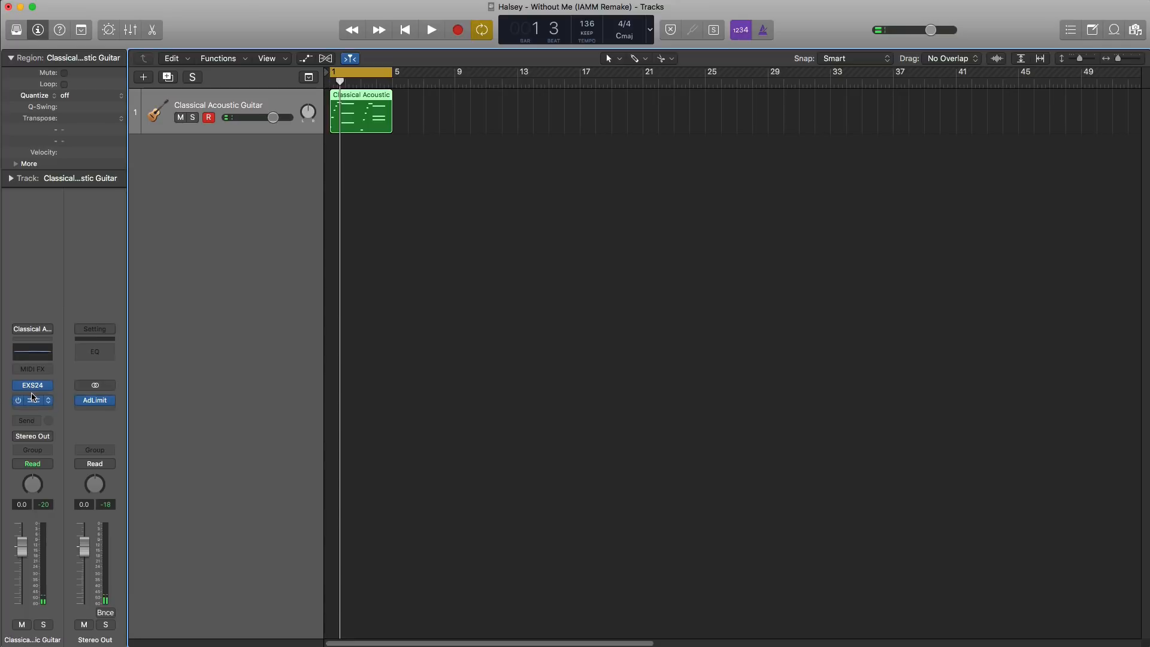
pyautogui.press('space')
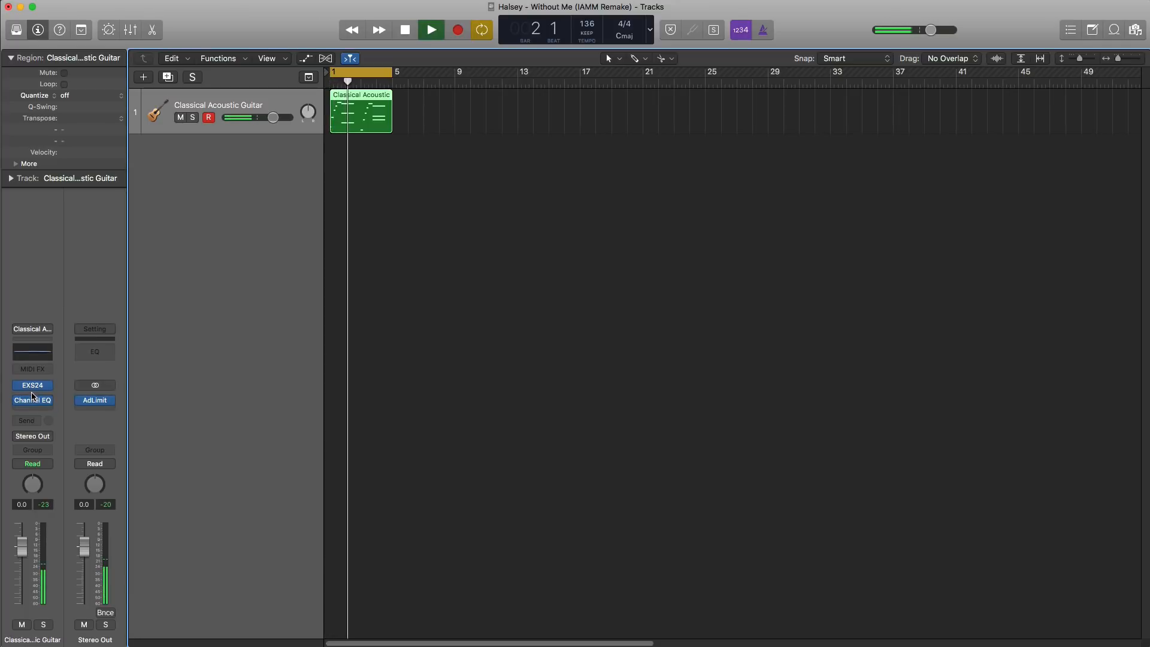
pyautogui.press('space')
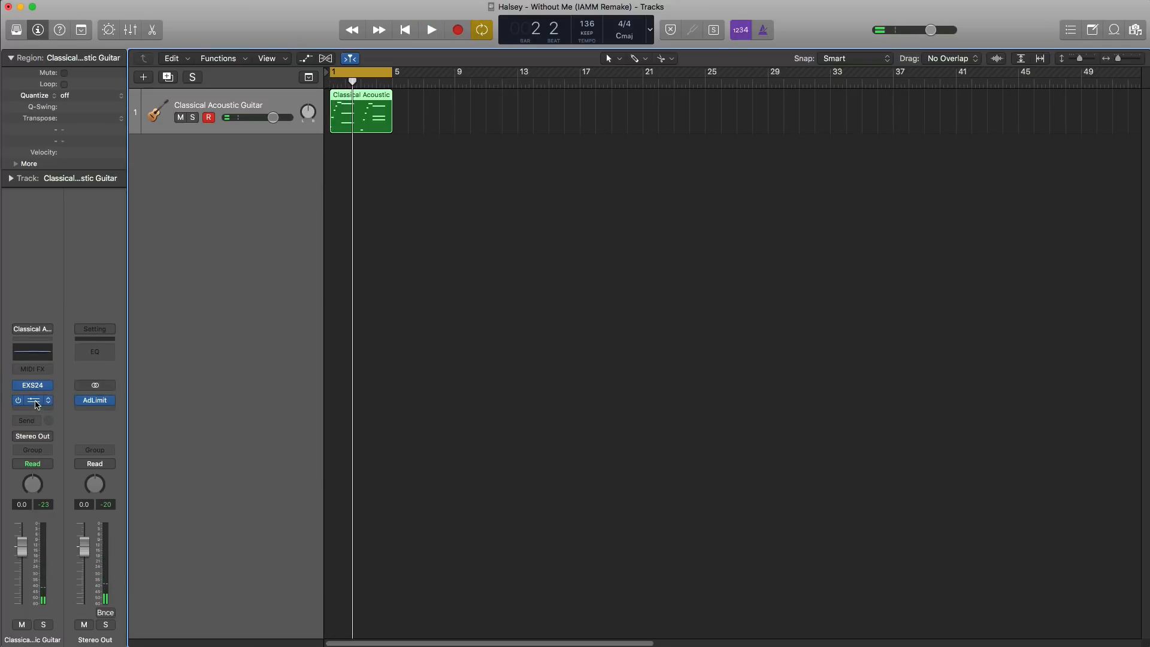
# - Reset the guitar's Channel EQ to its default setting and audition the part
pyautogui.click(38, 404)
pyautogui.click(287, 120)
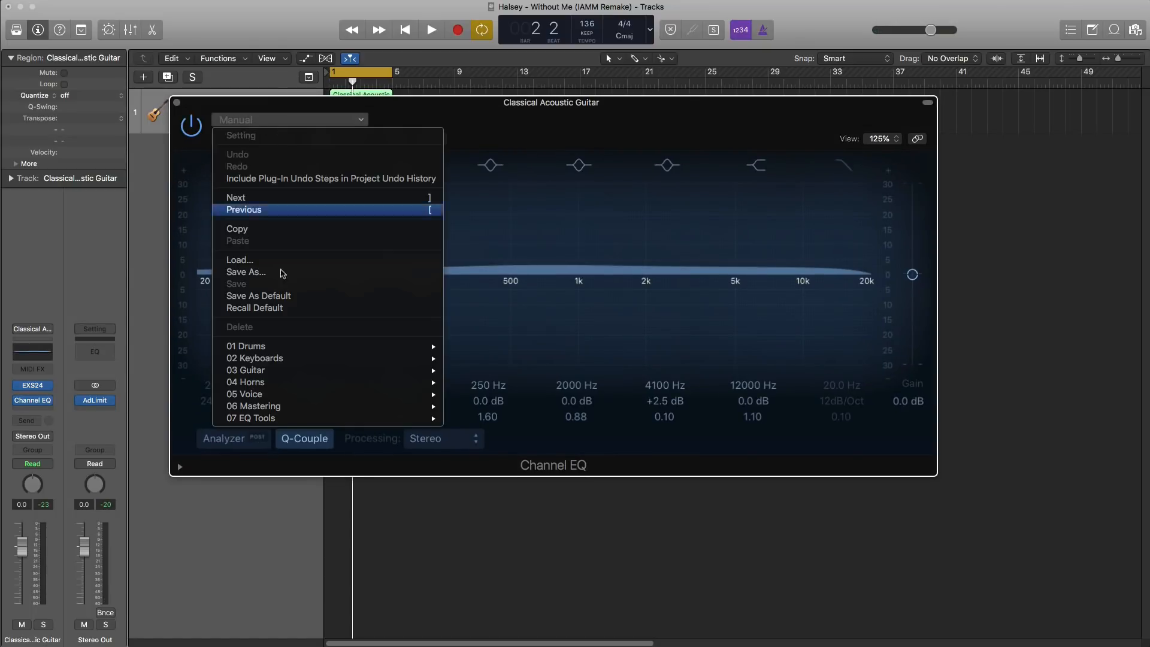
pyautogui.click(283, 308)
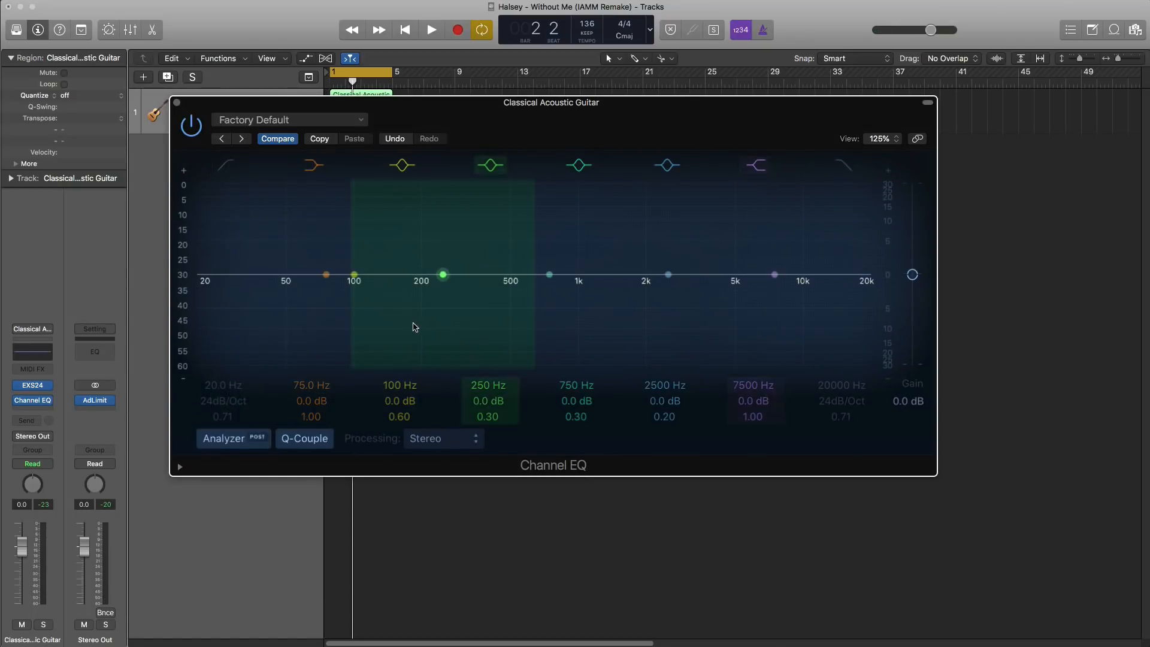
pyautogui.press('space')
pyautogui.press('space')
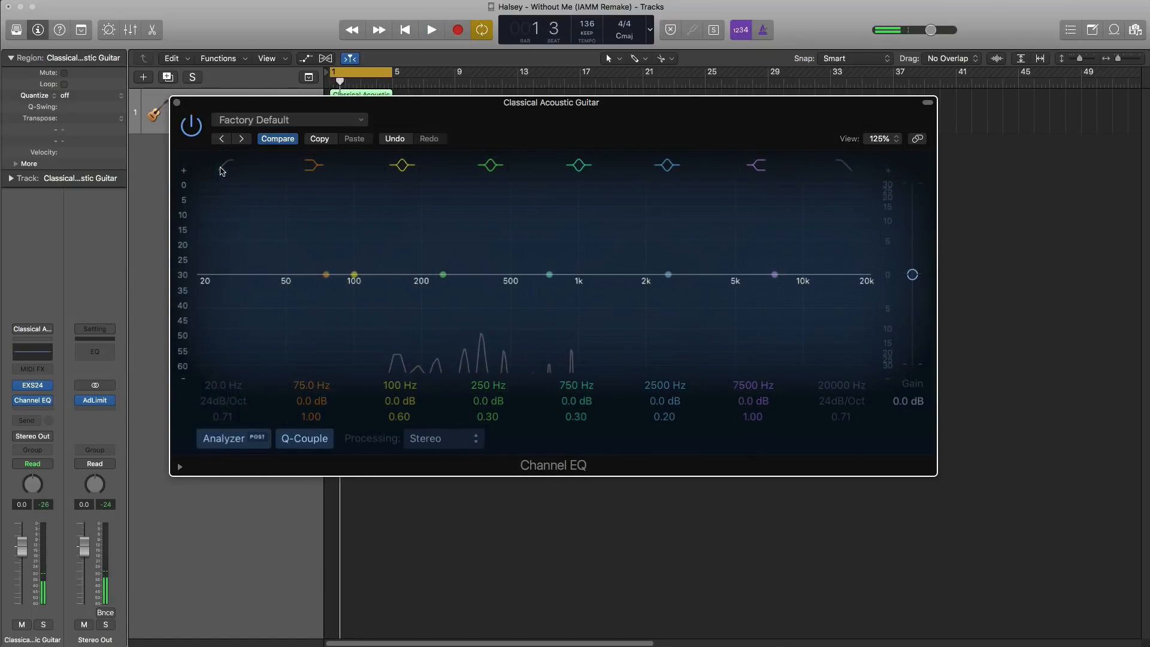
# - Add a low cut to the guitar's Channel EQ at about 142 Hz with a Q of about 0.67 and listen to it
pyautogui.moveTo(213, 297); pyautogui.dragTo(389, 303)
pyautogui.press('space')
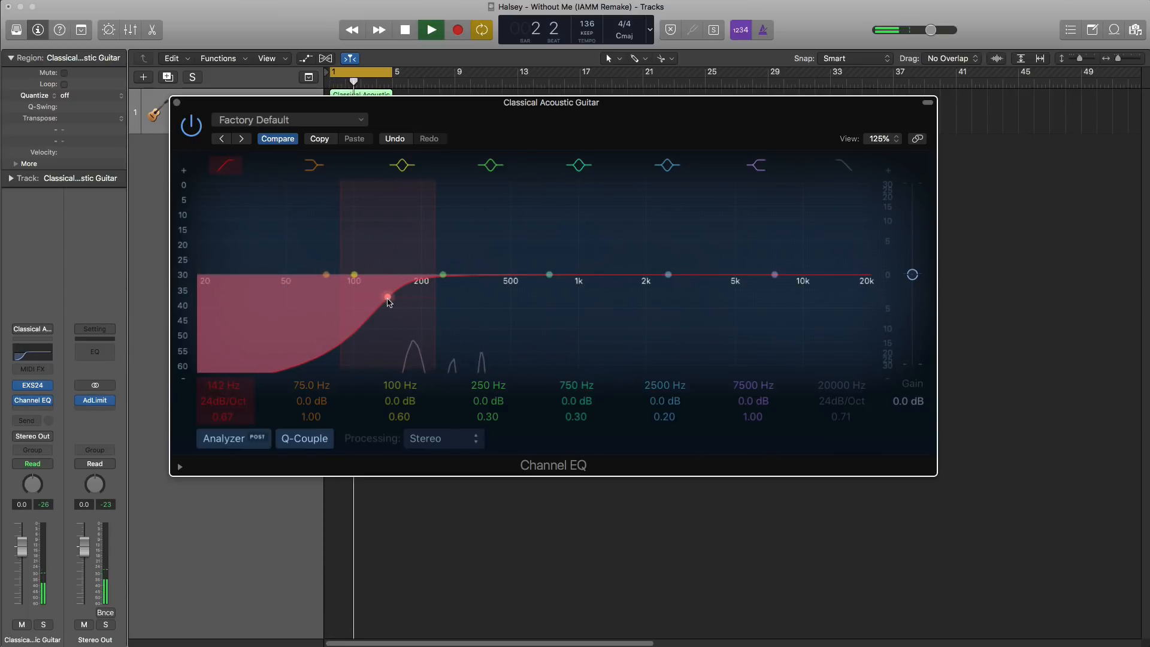
pyautogui.press('space')
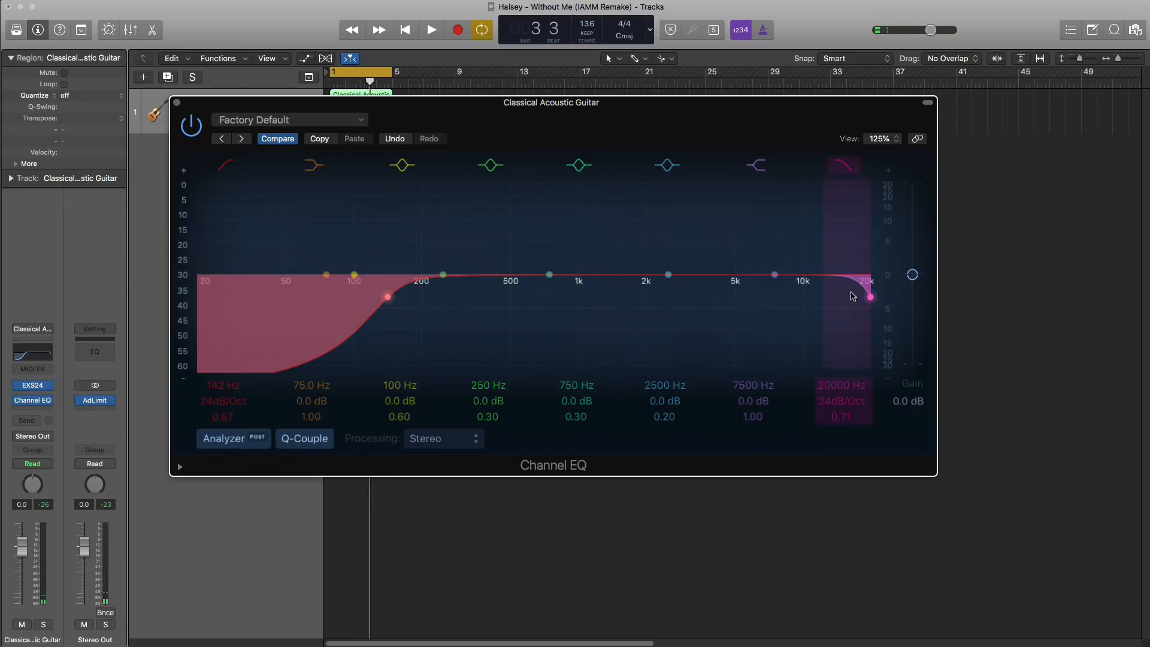
# - Add a high cut at about 1780 Hz with a 12 dB/Oct slope while the guitar plays, and close the Channel EQ
pyautogui.press('space')
pyautogui.moveTo(861, 295); pyautogui.dragTo(602, 298)
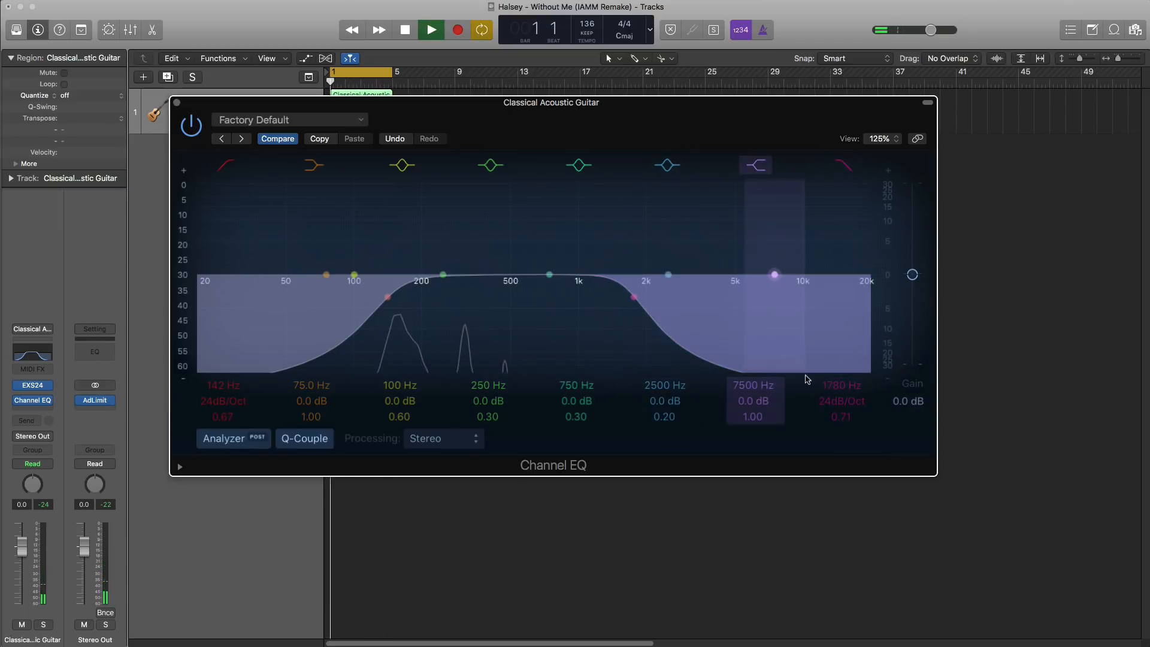
pyautogui.moveTo(841, 400)
pyautogui.mouseDown()
pyautogui.moveTo(841, 427)
pyautogui.moveTo(841, 393)
pyautogui.mouseUp()
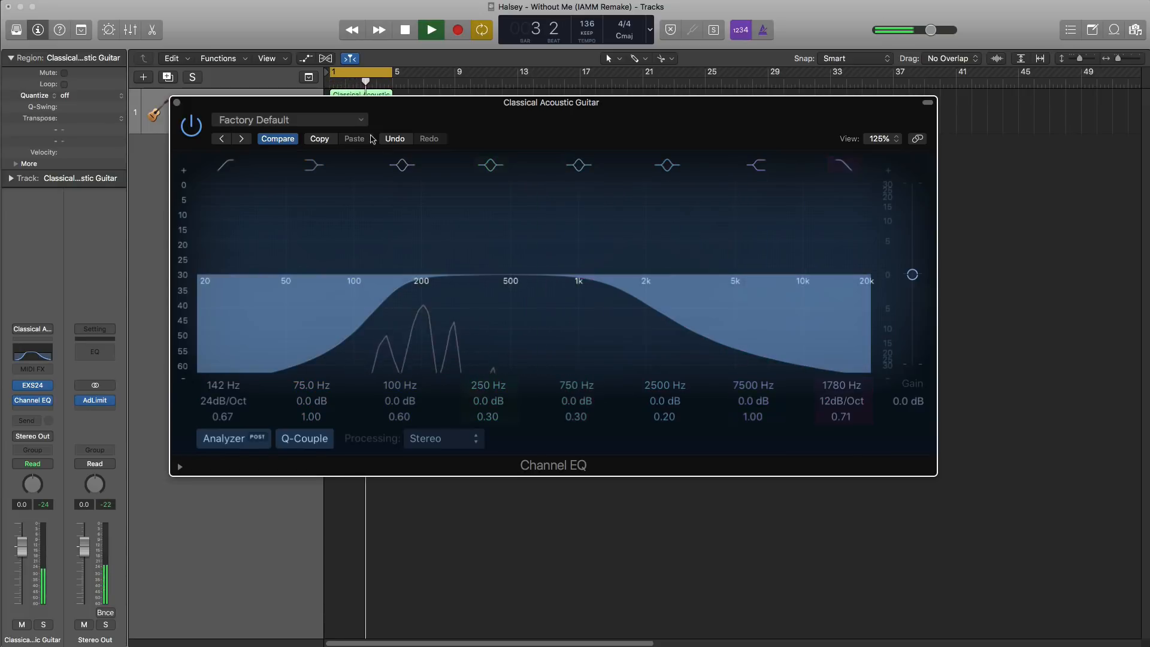
pyautogui.click(176, 103)
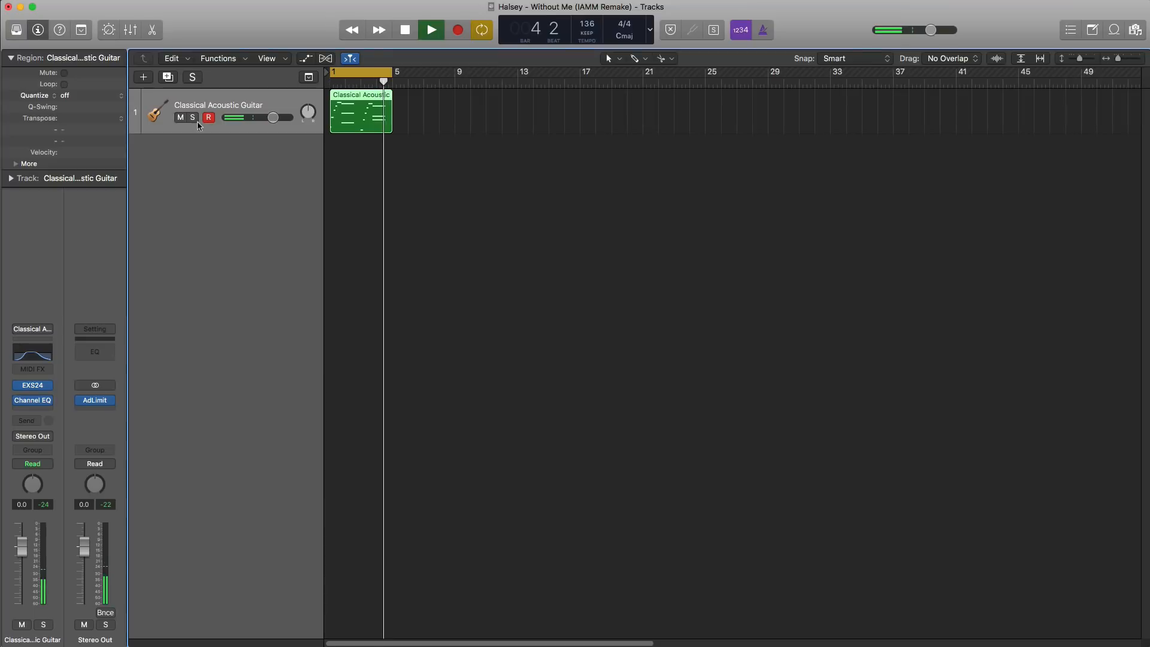
pyautogui.press('space')
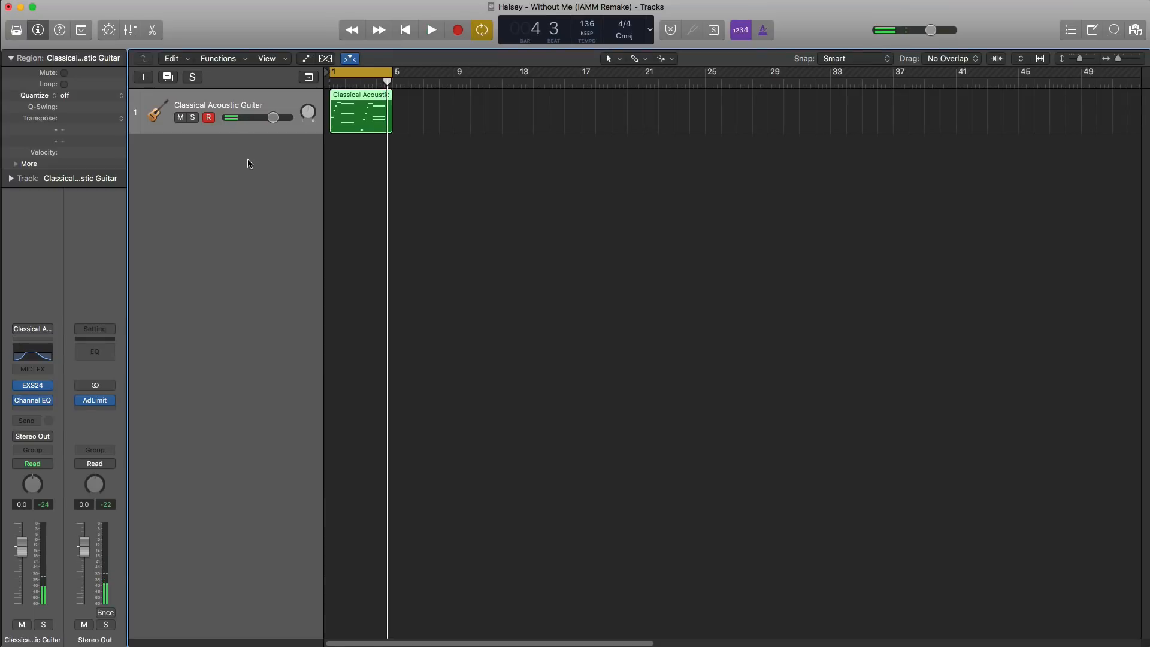
# - Insert the Chorus modulation effect after the Channel EQ on the guitar's channel strip
pyautogui.click(43, 412)
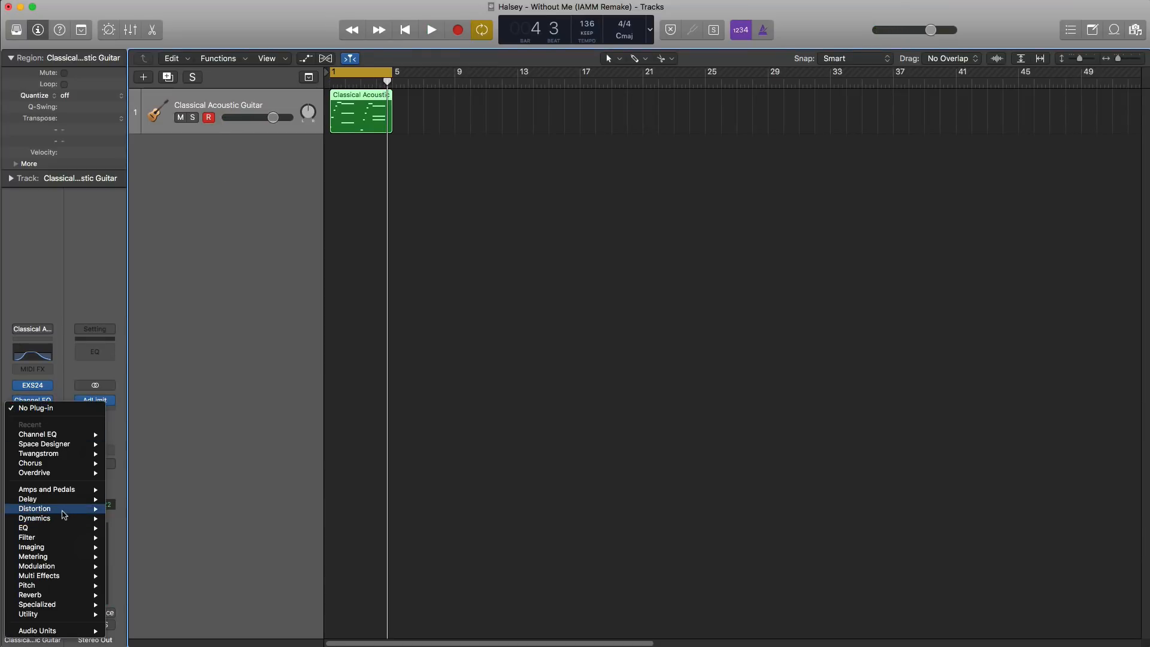
pyautogui.moveTo(66, 567)
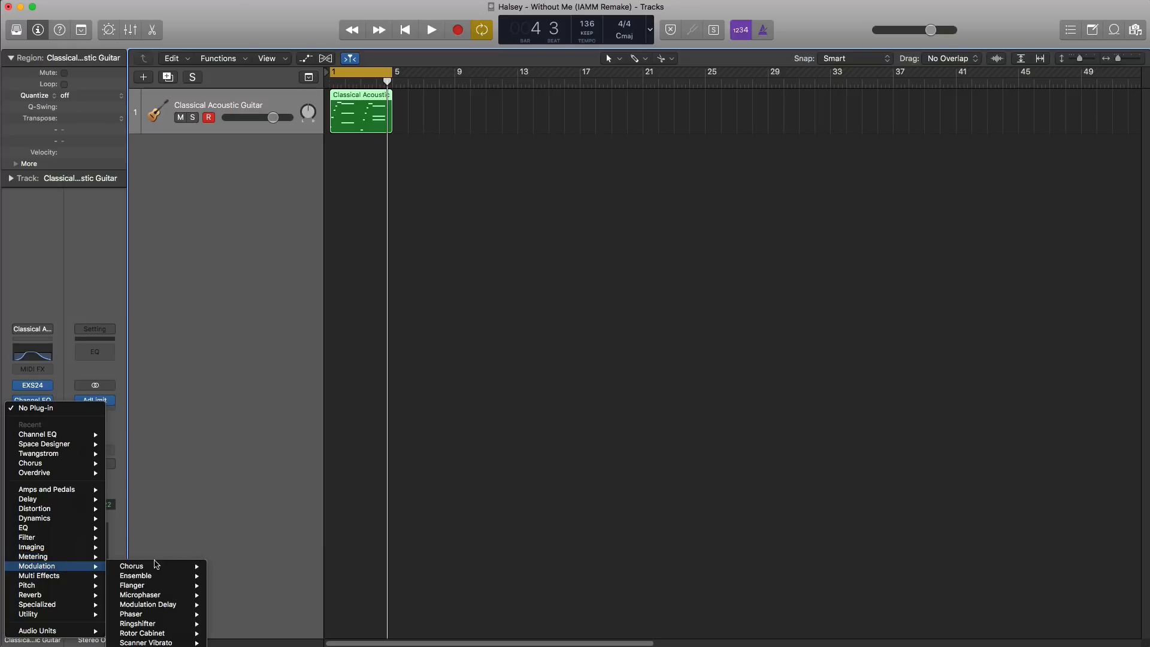
pyautogui.moveTo(156, 566)
pyautogui.click(217, 568)
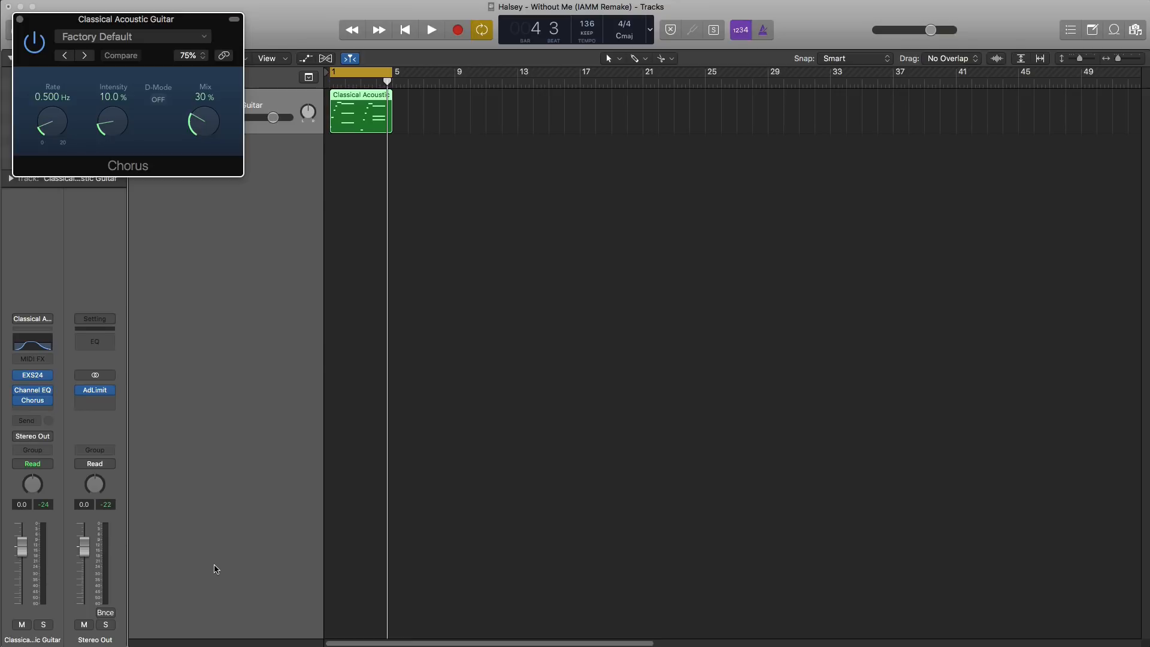
# - Load the Pad Enchancer preset in the Chorus, audition it on the guitar and close the plug-in
pyautogui.press('space')
pyautogui.moveTo(105, 24); pyautogui.dragTo(592, 212)
pyautogui.press('space')
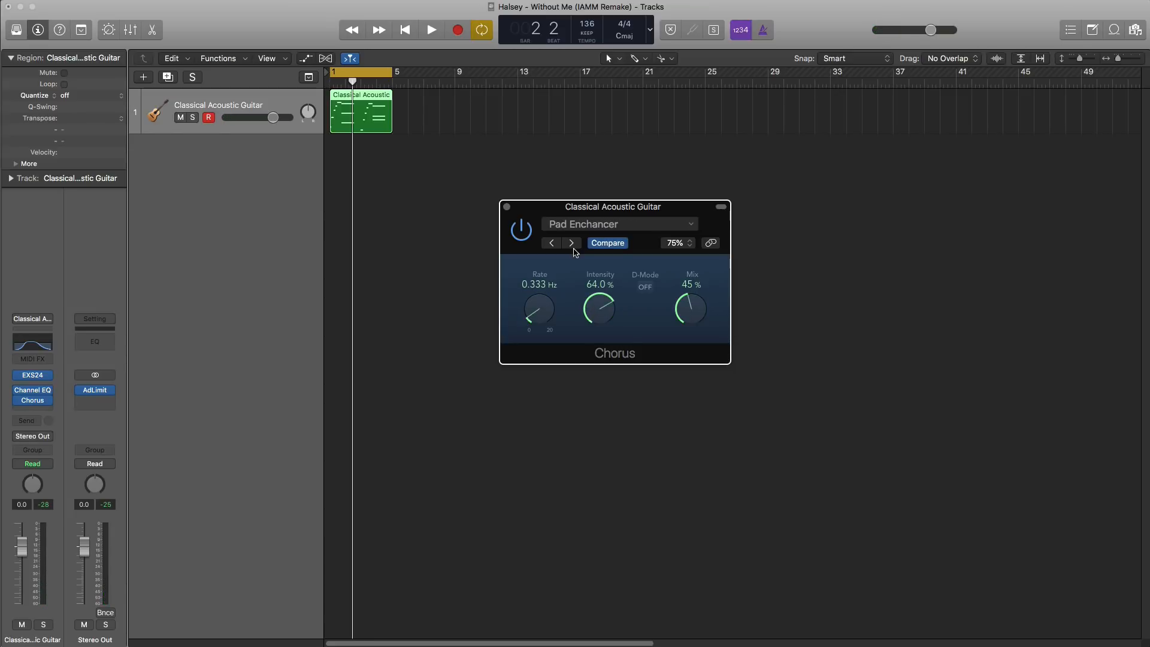
pyautogui.press('space')
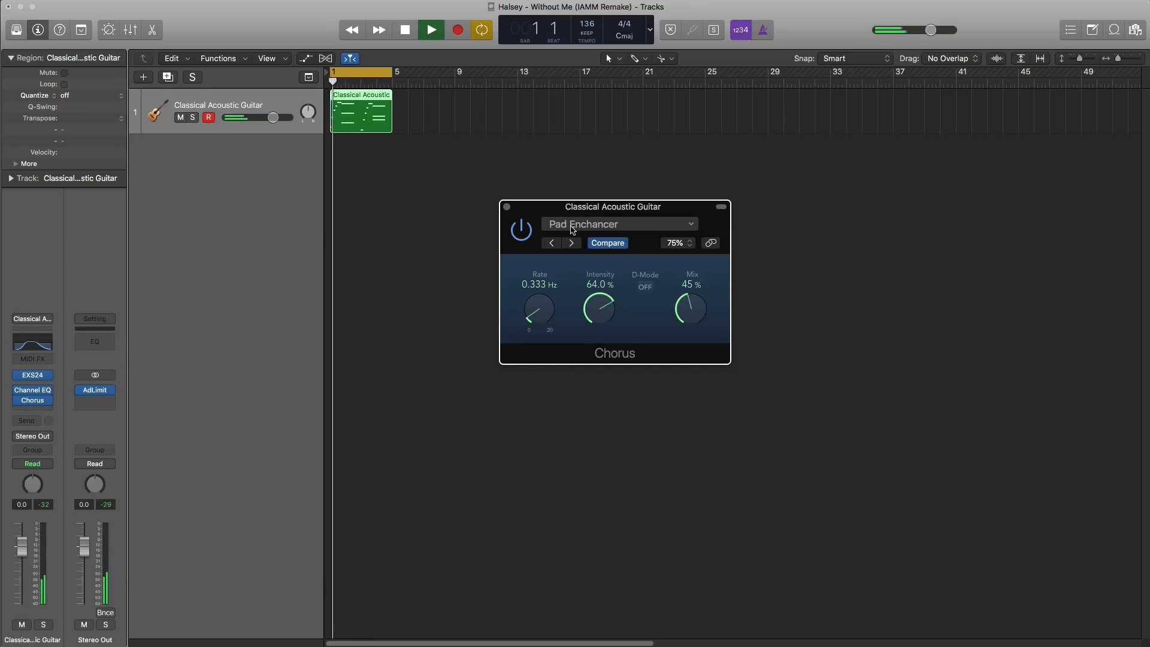
pyautogui.click(507, 208)
# - Raise the guitar's output level in the EXS24 sampler, and enable its filter with the drive at about 12%
pyautogui.click(33, 376)
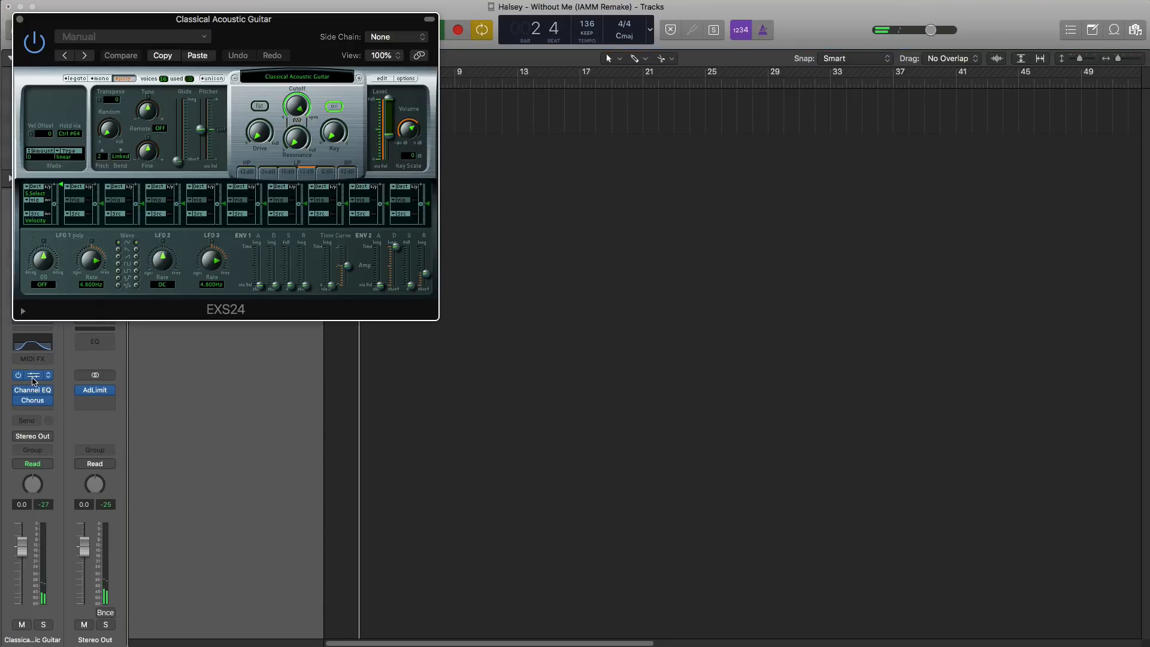
pyautogui.moveTo(411, 129); pyautogui.dragTo(391, 117)
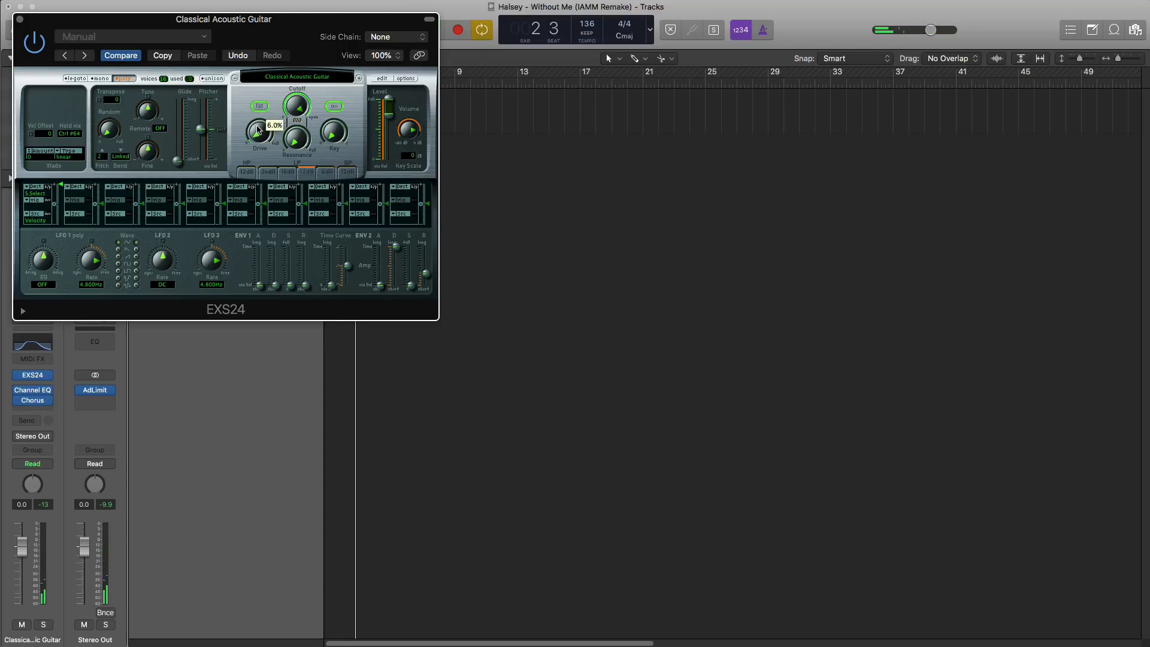
pyautogui.moveTo(256, 133); pyautogui.dragTo(255, 136)
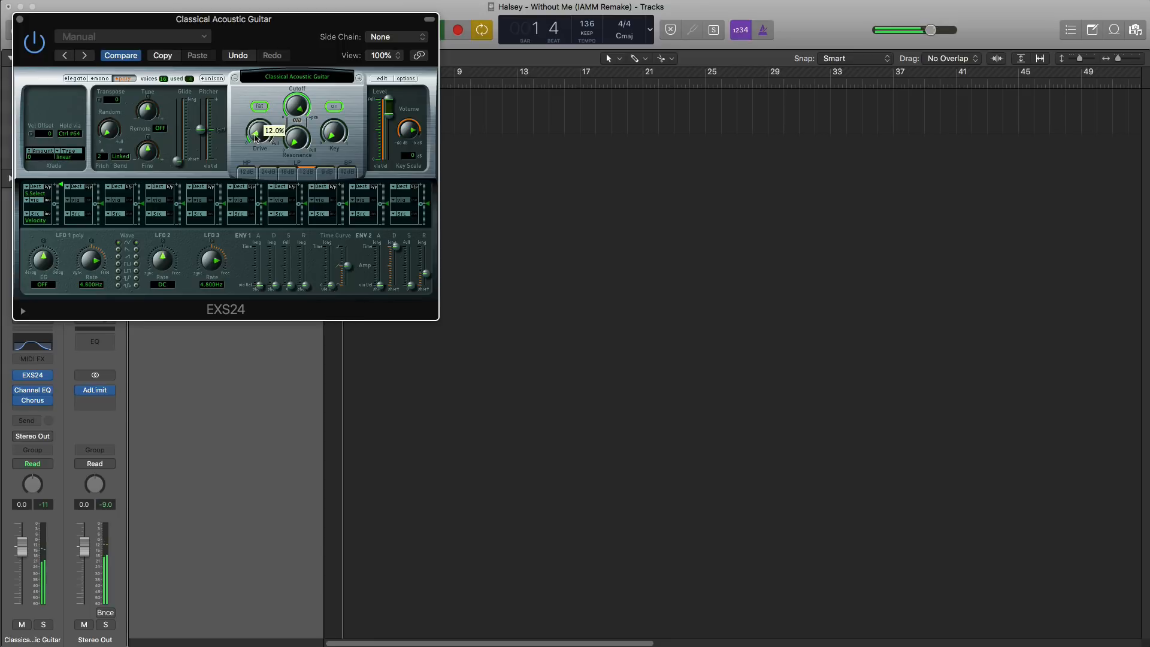
pyautogui.click(20, 19)
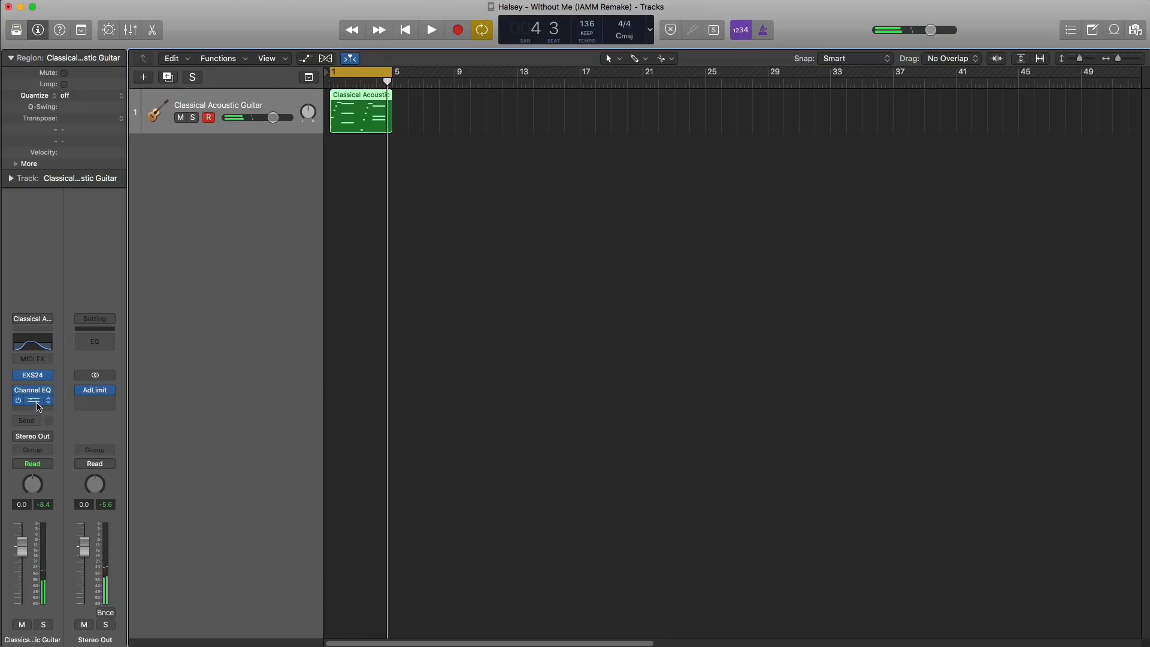
# - Insert the Twangstrom spring reverb after the Chorus on the guitar and move its window clear of the track
pyautogui.click(43, 412)
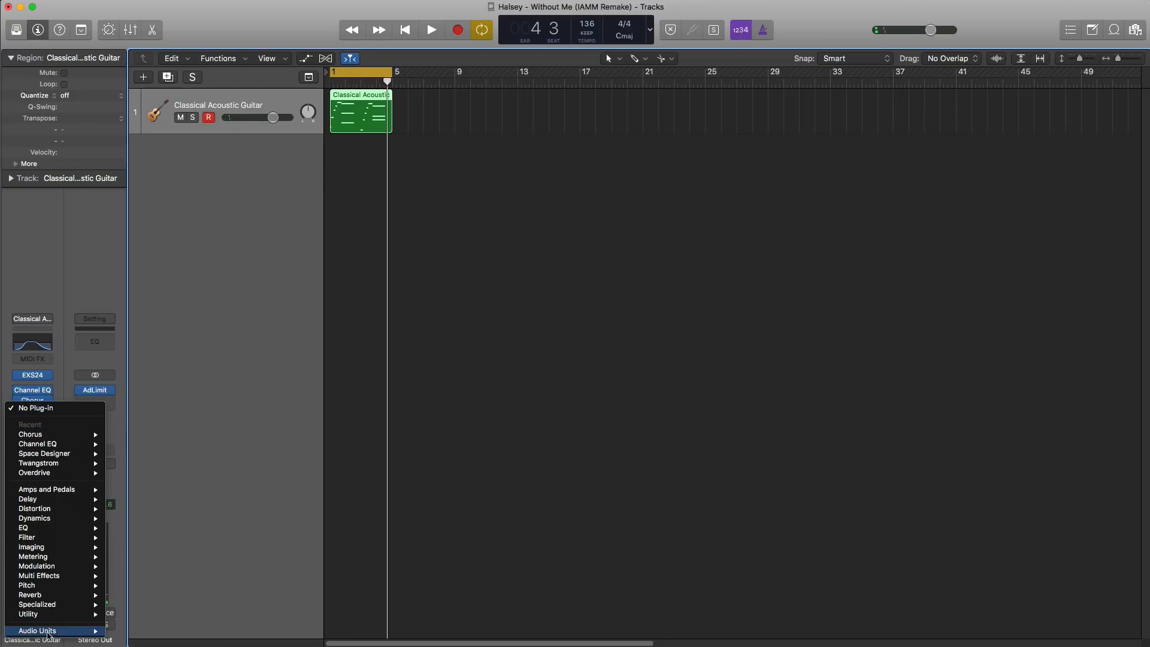
pyautogui.moveTo(37, 630)
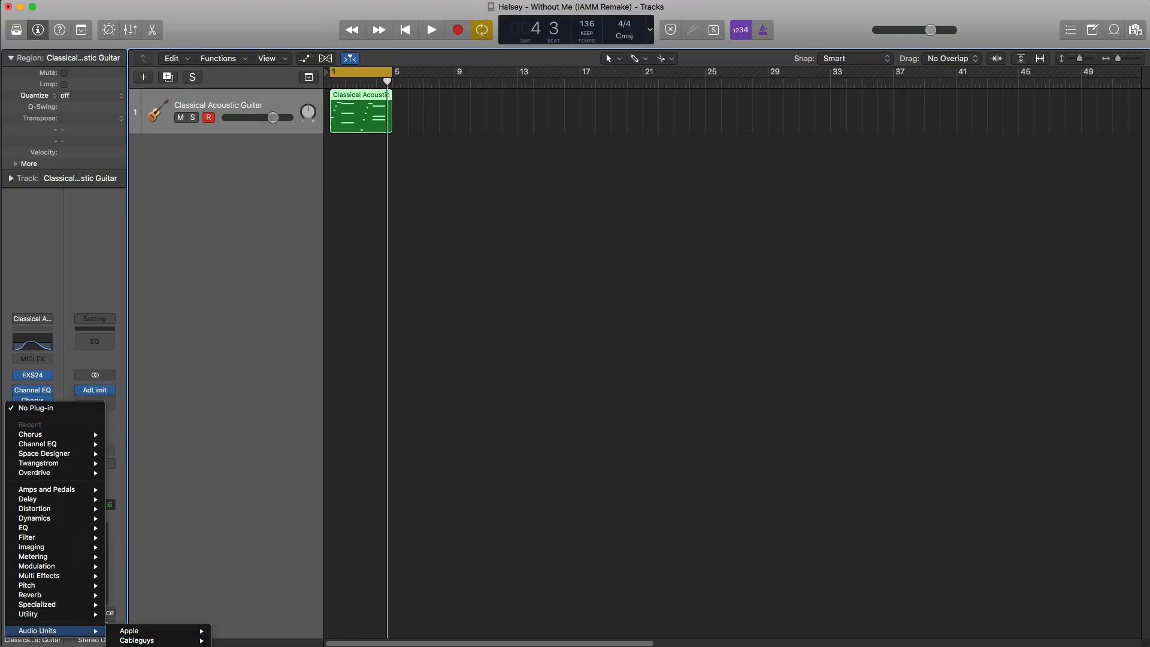
pyautogui.click(258, 646)
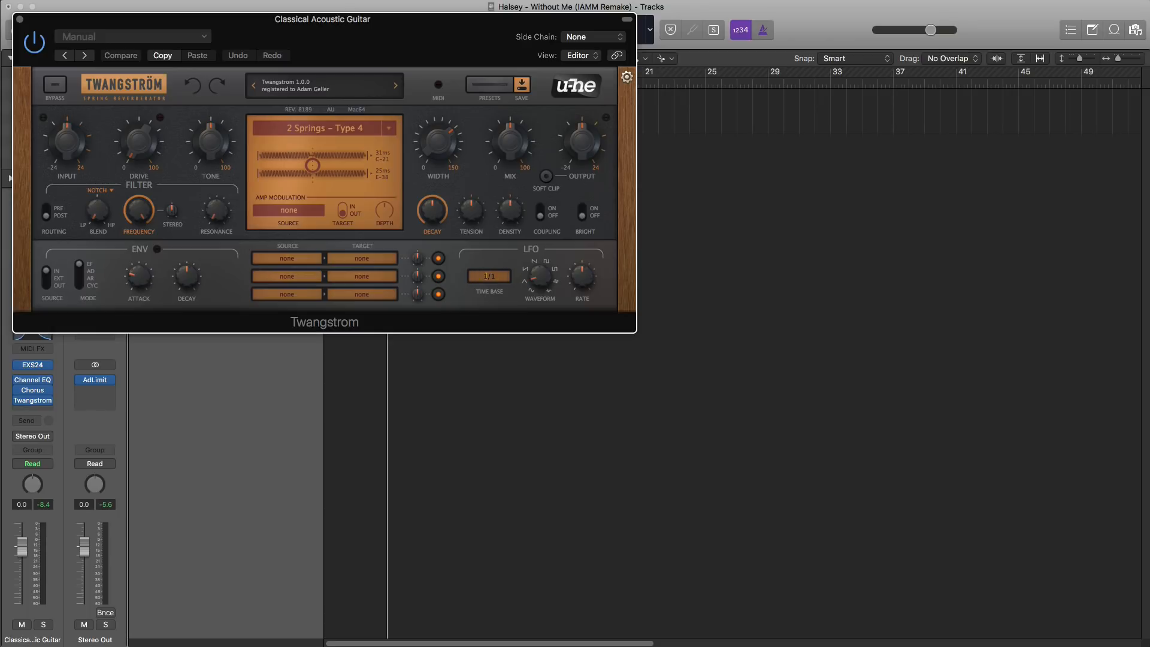
pyautogui.moveTo(343, 46); pyautogui.dragTo(499, 92)
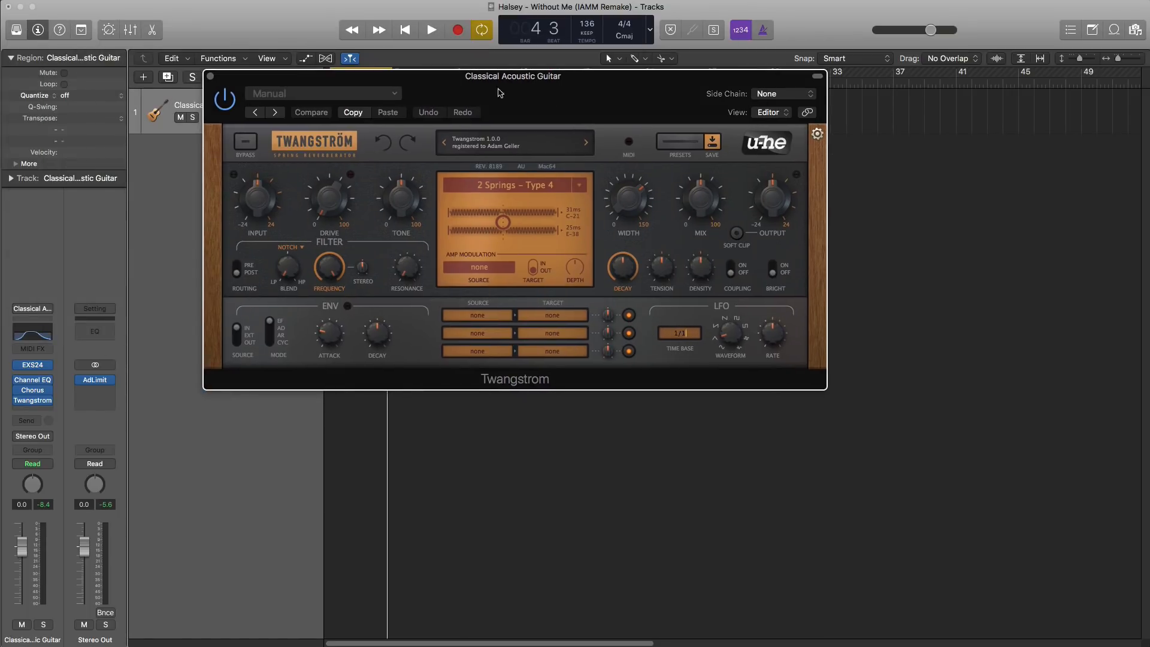
pyautogui.moveTo(607, 98); pyautogui.dragTo(619, 211)
# - Play the guitar part to hear the Twangstrom reverb and close the plug-in window
pyautogui.press('space')
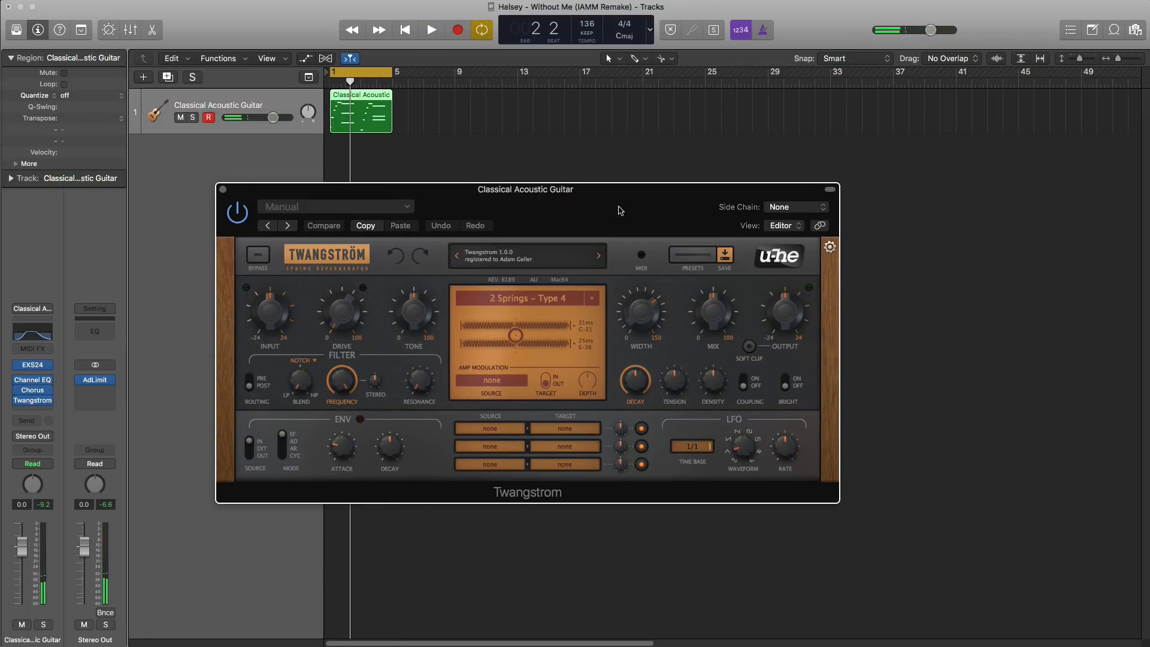
pyautogui.press('space')
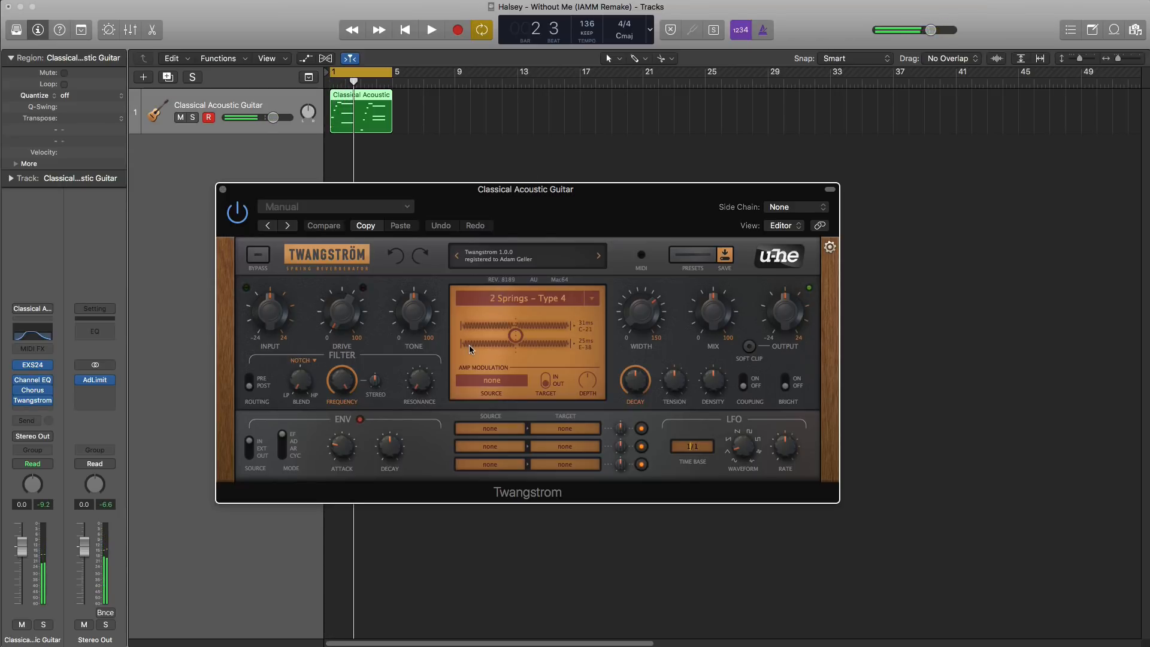
pyautogui.press('space')
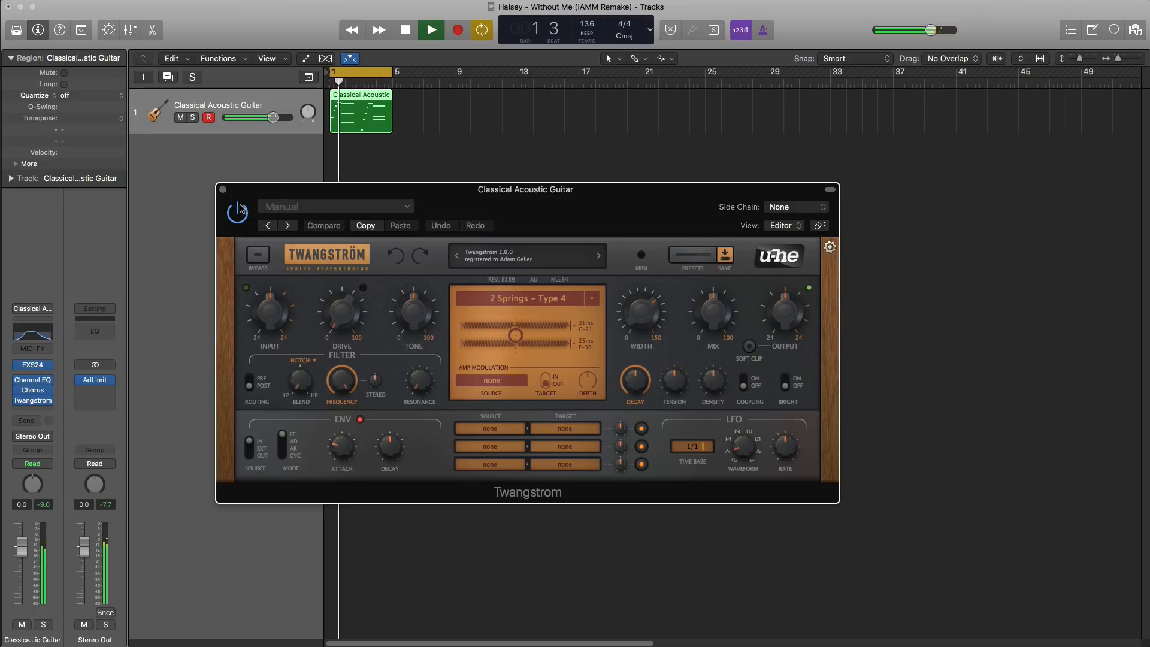
pyautogui.click(222, 189)
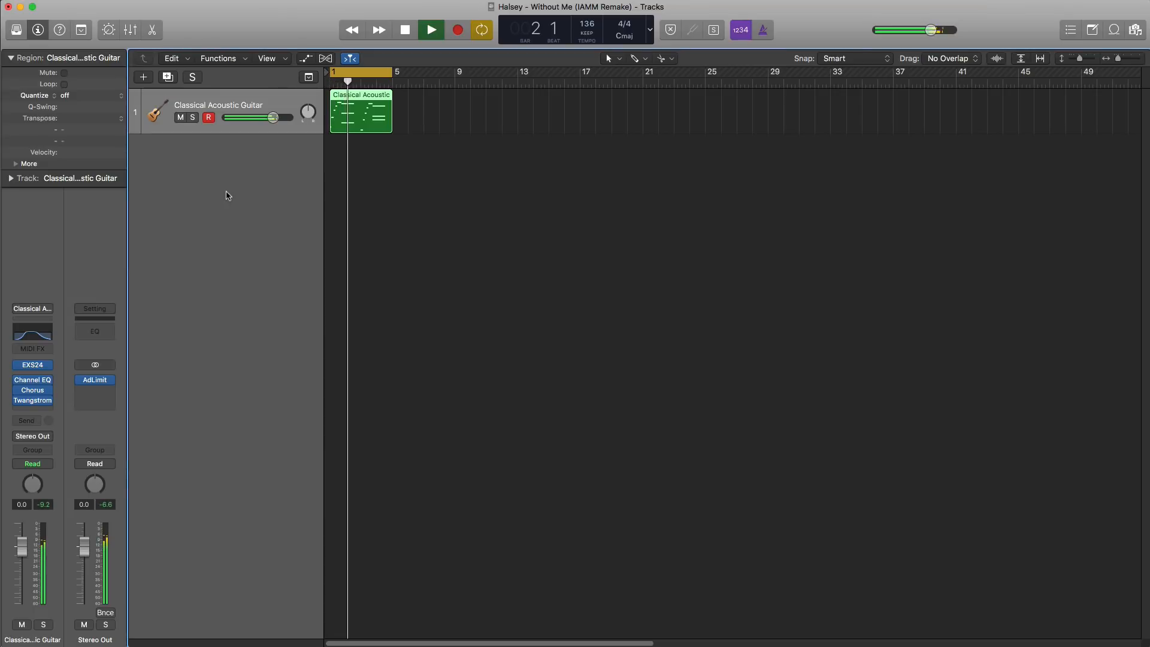
# - Shorten the Twangstrom's tank decay to below 35 while the guitar plays, and close the plug-in
pyautogui.click(33, 402)
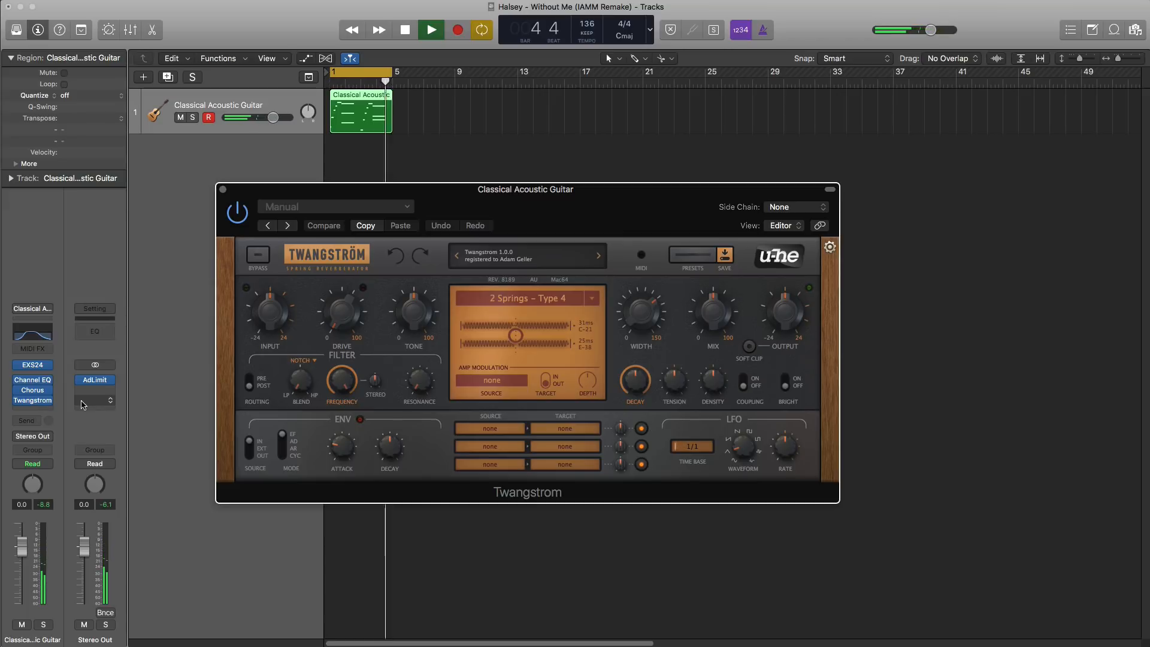
pyautogui.click(637, 394)
pyautogui.moveTo(636, 405); pyautogui.dragTo(637, 407)
pyautogui.press('space')
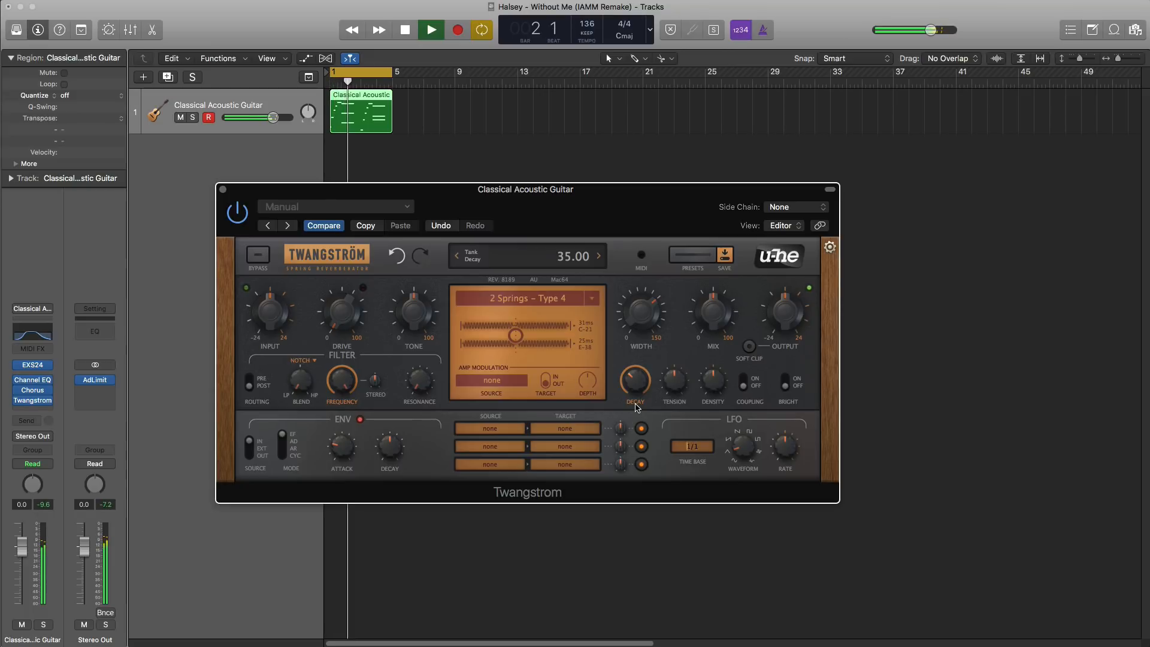
pyautogui.moveTo(639, 390); pyautogui.dragTo(637, 399)
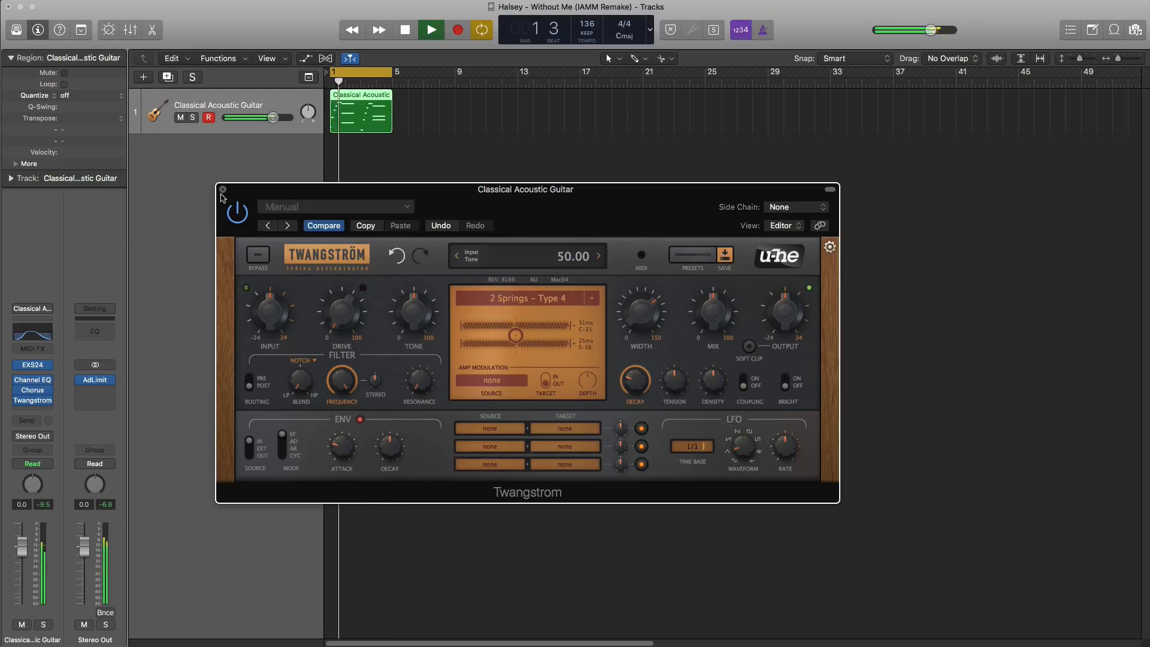
pyautogui.click(222, 189)
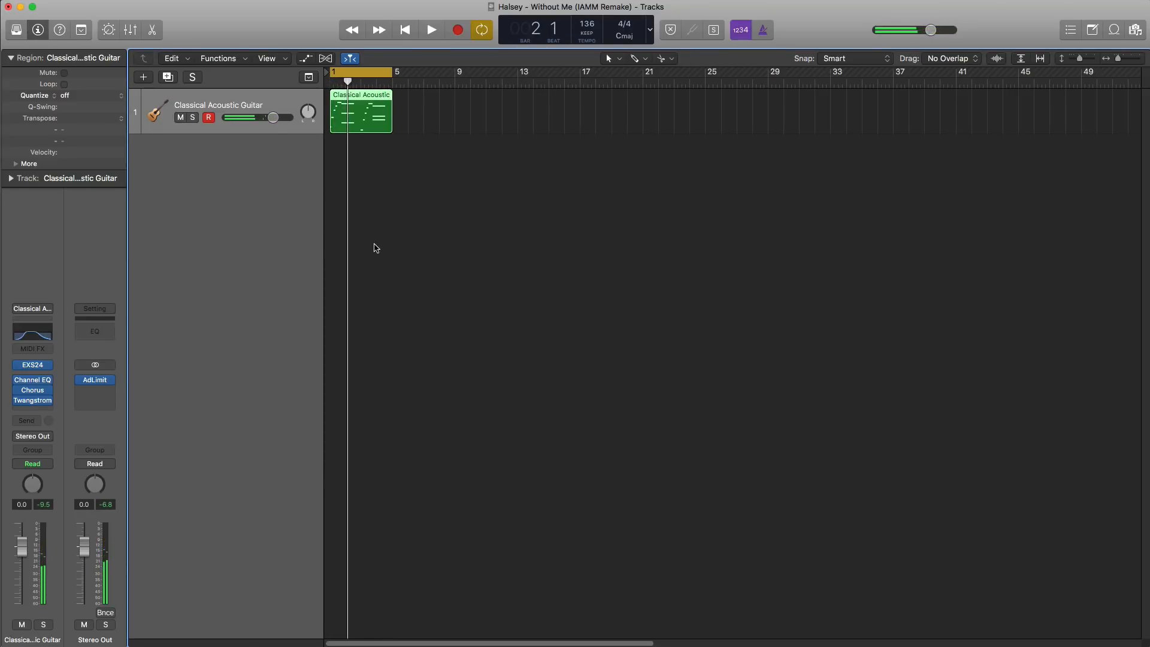
# - Insert a stereo Space Designer reverb after the Twangstrom on the guitar and load its large plate preset 04.4s Big Plate
pyautogui.click(51, 412)
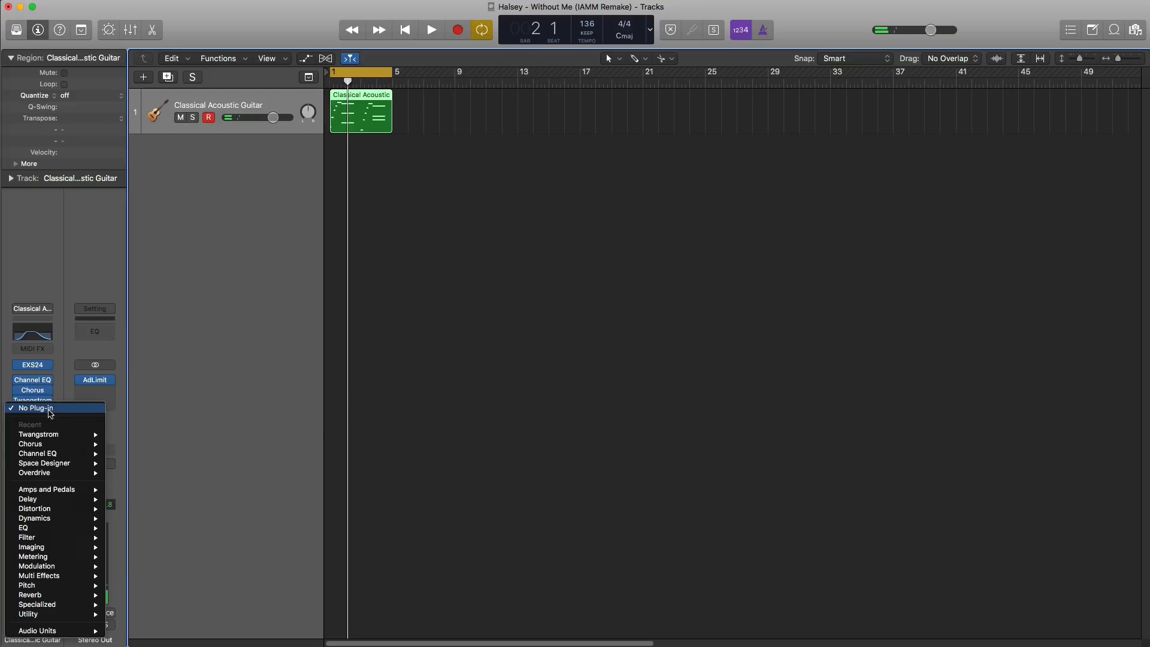
pyautogui.moveTo(48, 465)
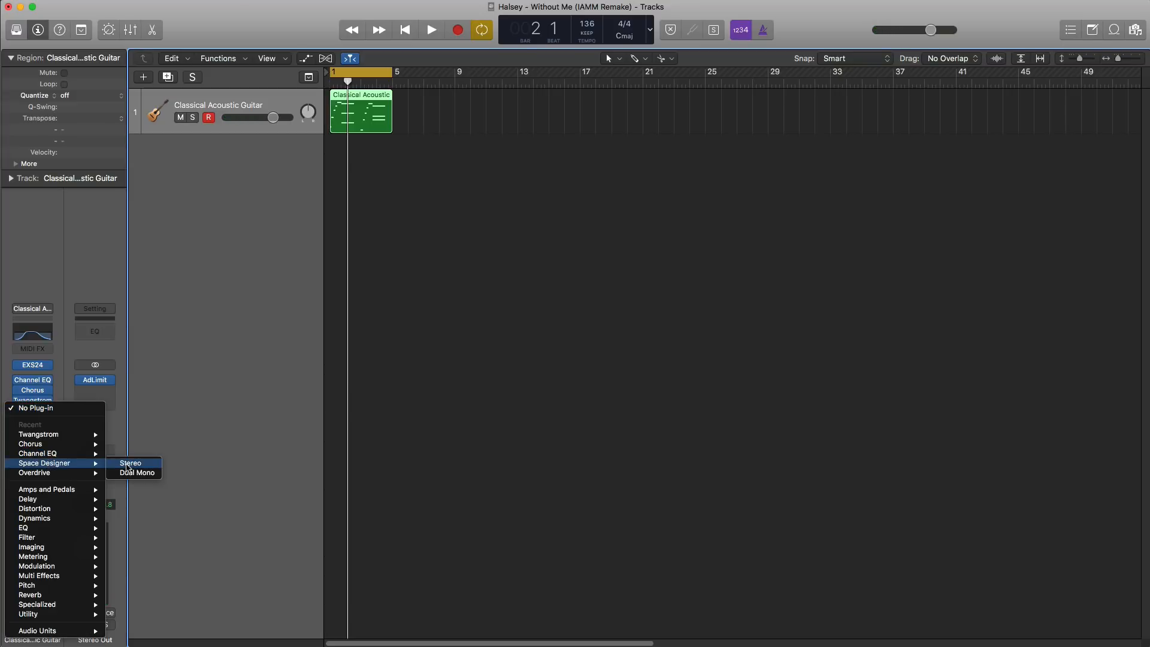
pyautogui.click(128, 464)
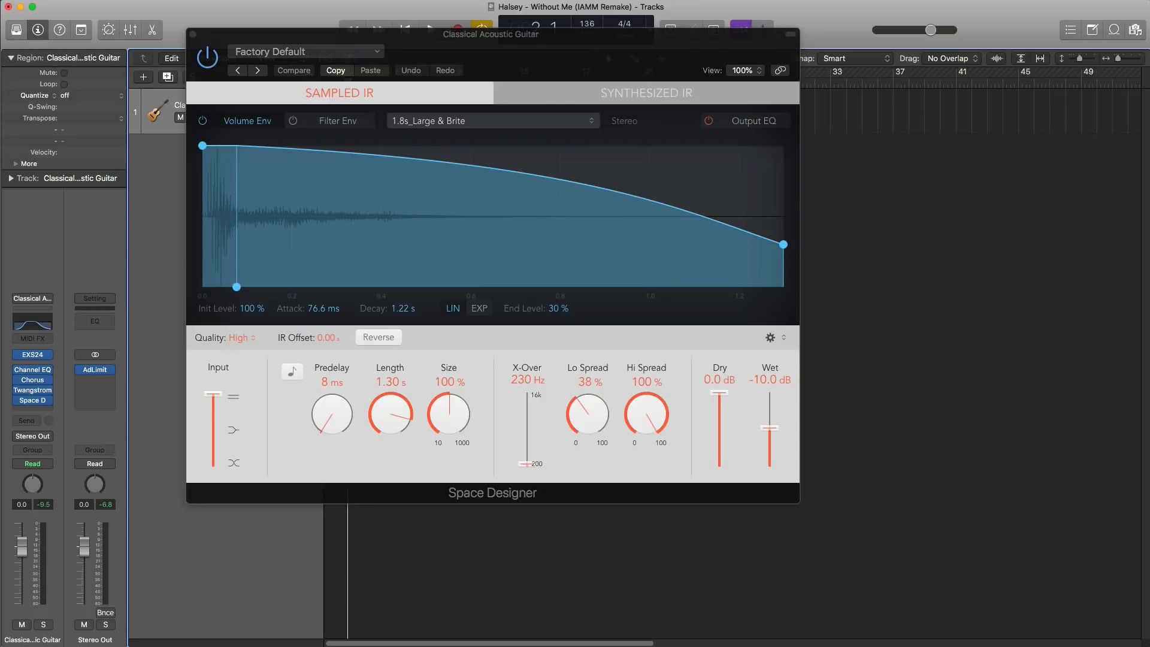
pyautogui.click(311, 51)
pyautogui.moveTo(317, 282)
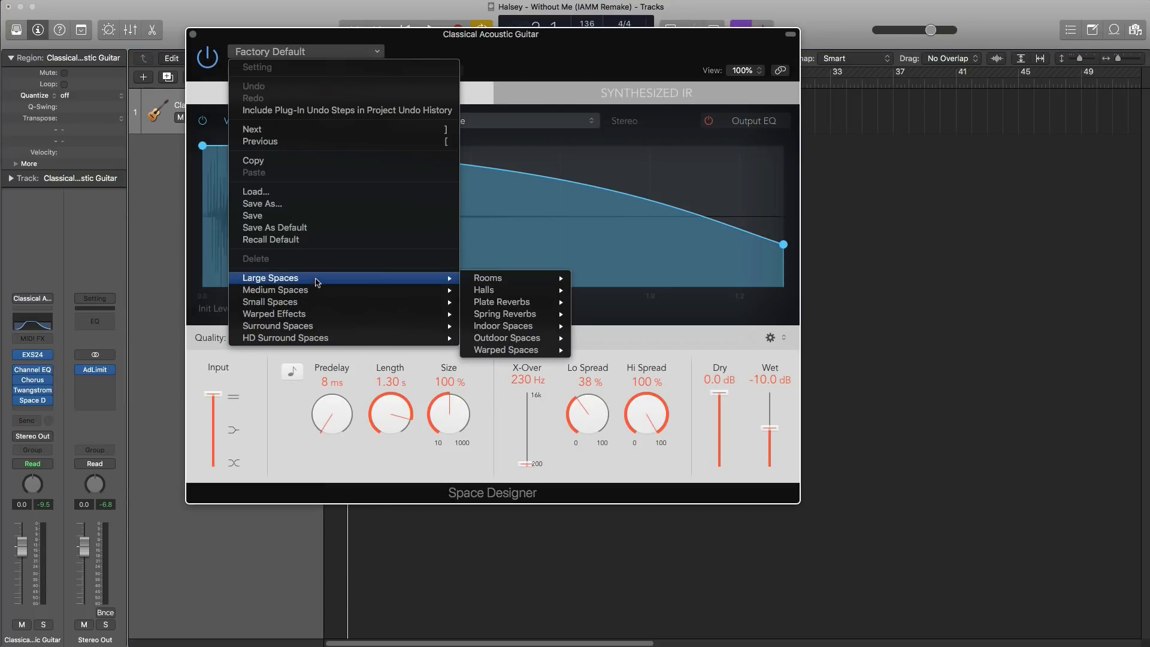
pyautogui.moveTo(567, 279)
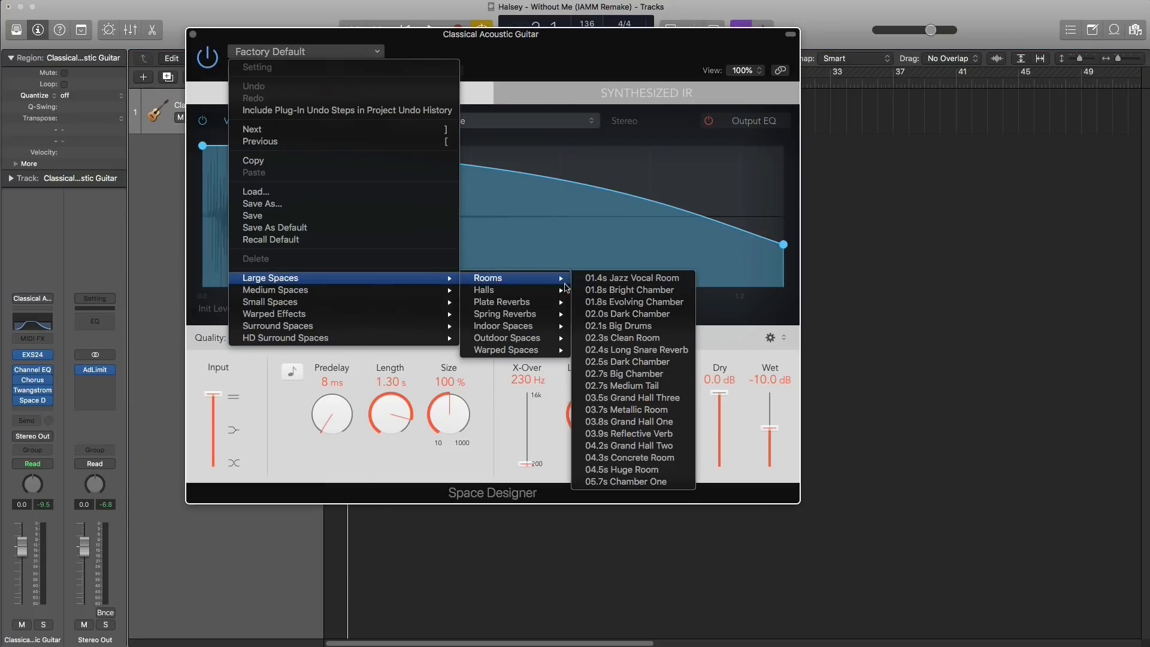
pyautogui.moveTo(558, 305)
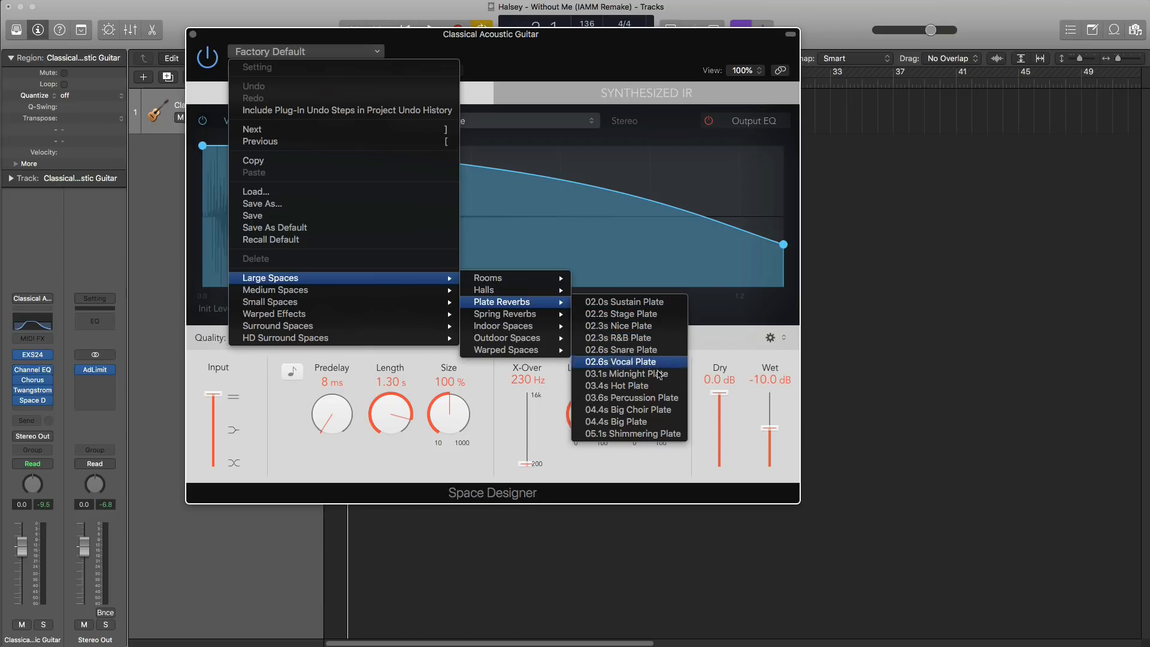
pyautogui.click(662, 423)
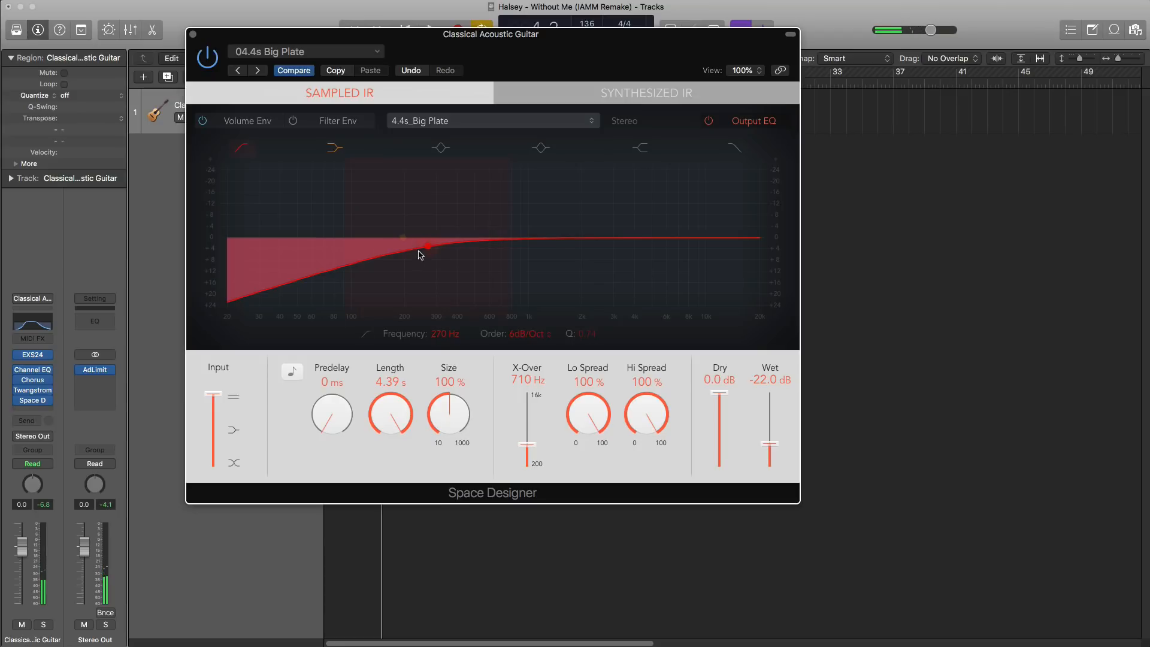
# - Close Space Designer and play the guitar part with its effects bypassed and re-enabled to compare the sound
pyautogui.press('space')
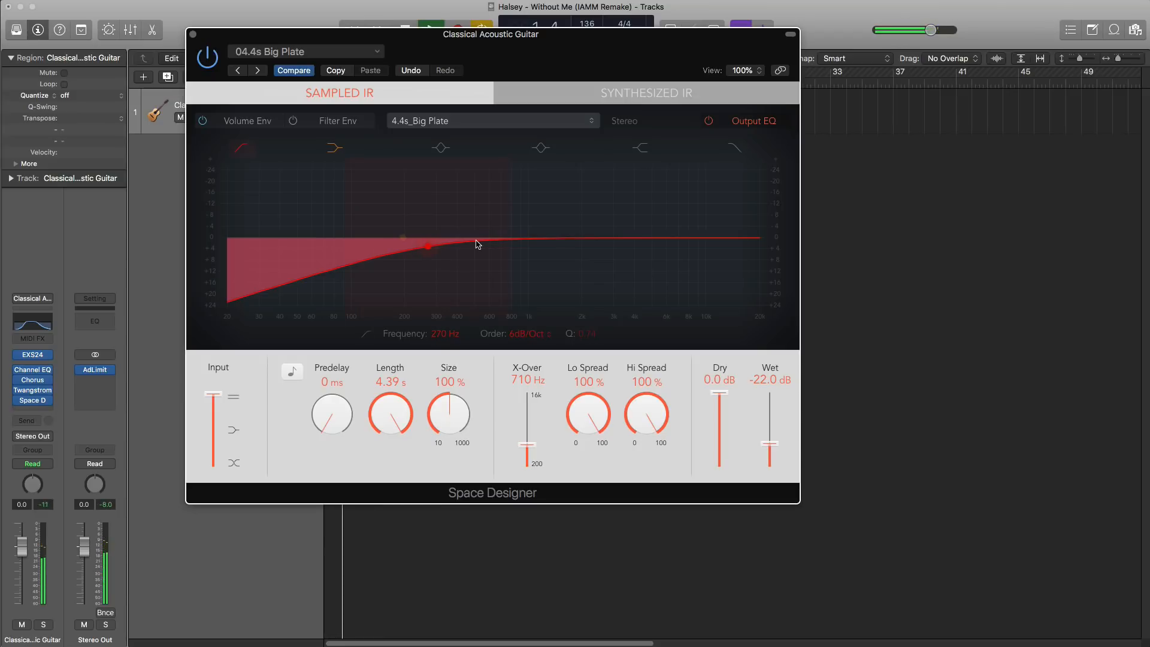
pyautogui.click(193, 34)
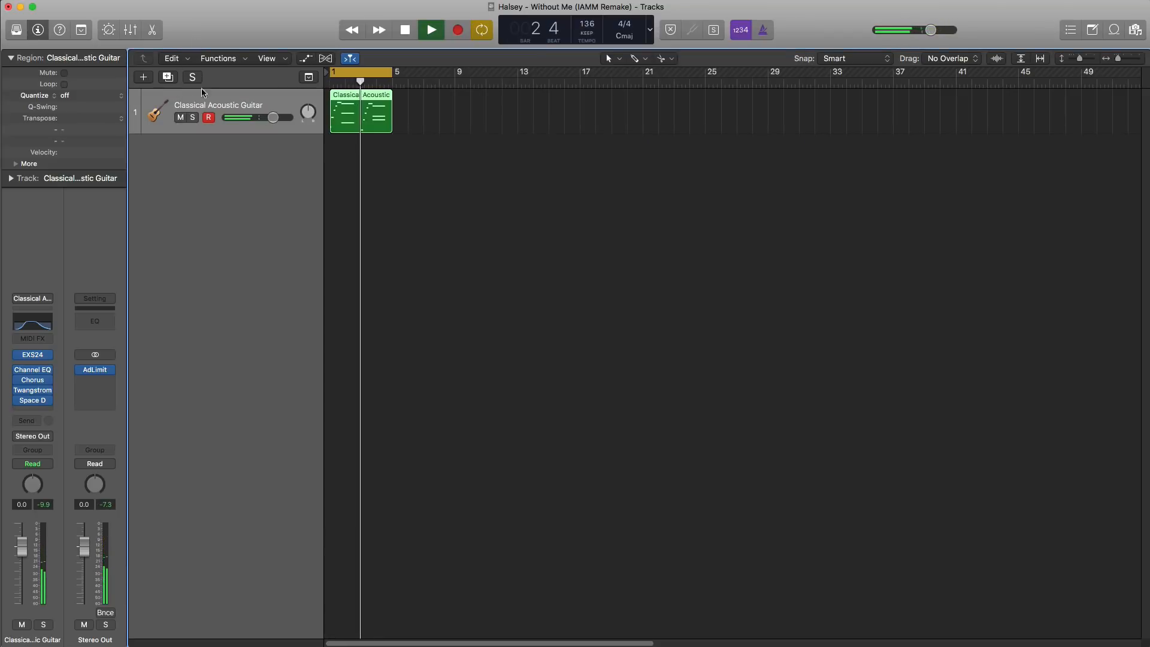
pyautogui.moveTo(29, 386)
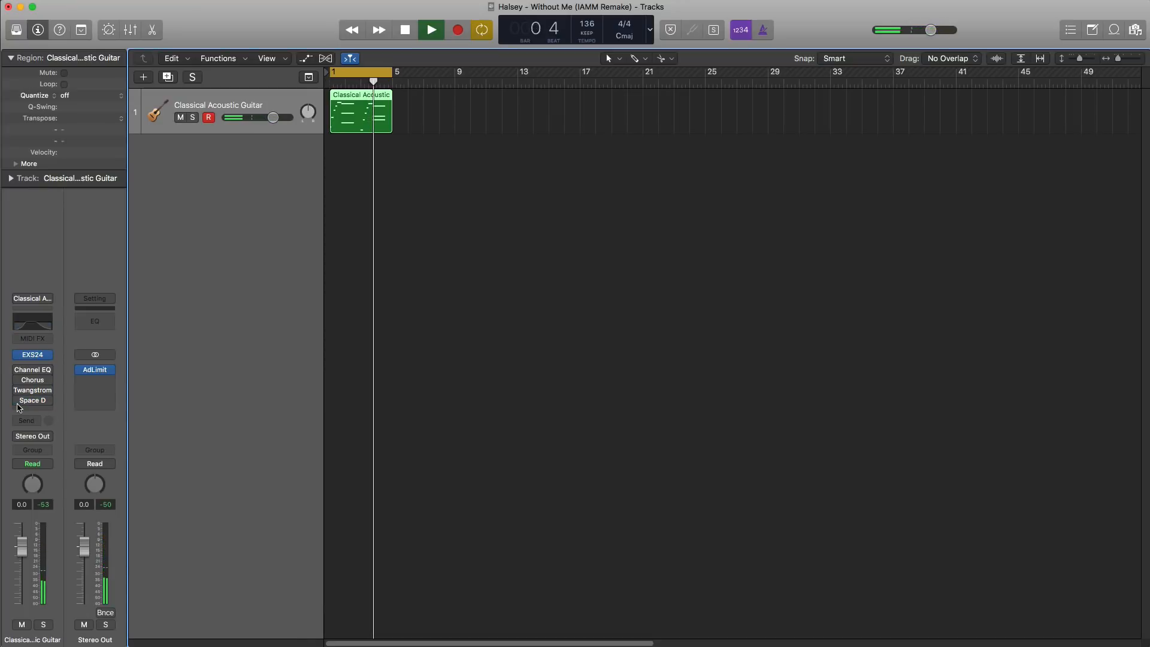
pyautogui.press('space')
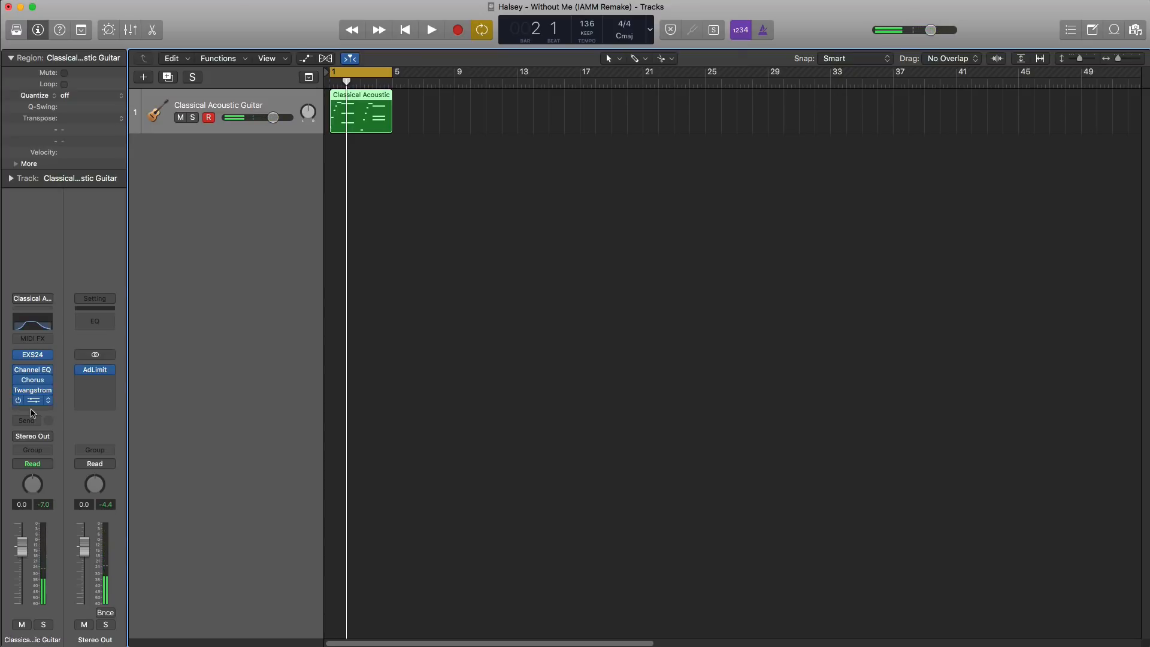
pyautogui.press('space')
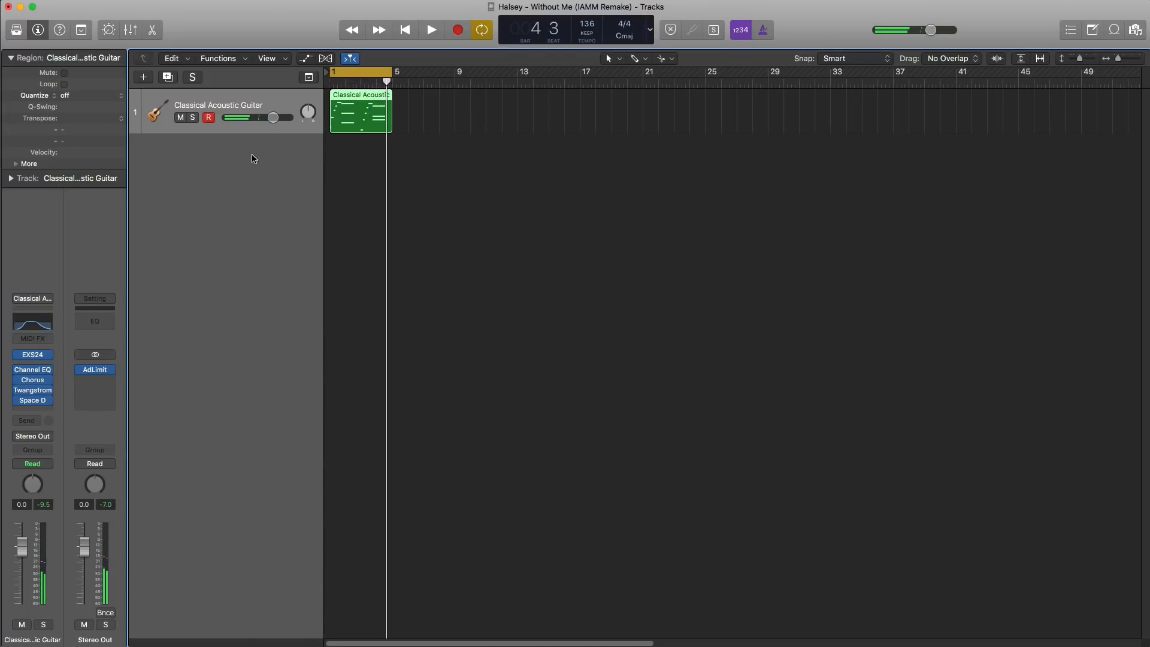
# - Create one new software instrument track and load Retro Synth on it
pyautogui.click(143, 78)
pyautogui.press('Return')
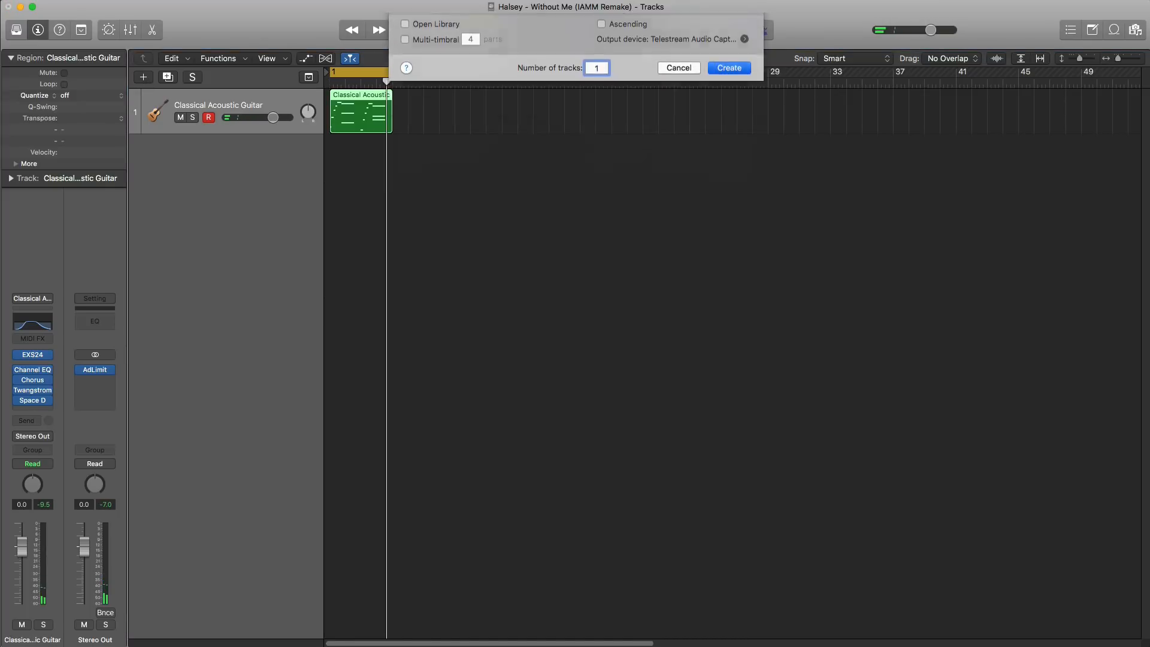
pyautogui.click(33, 387)
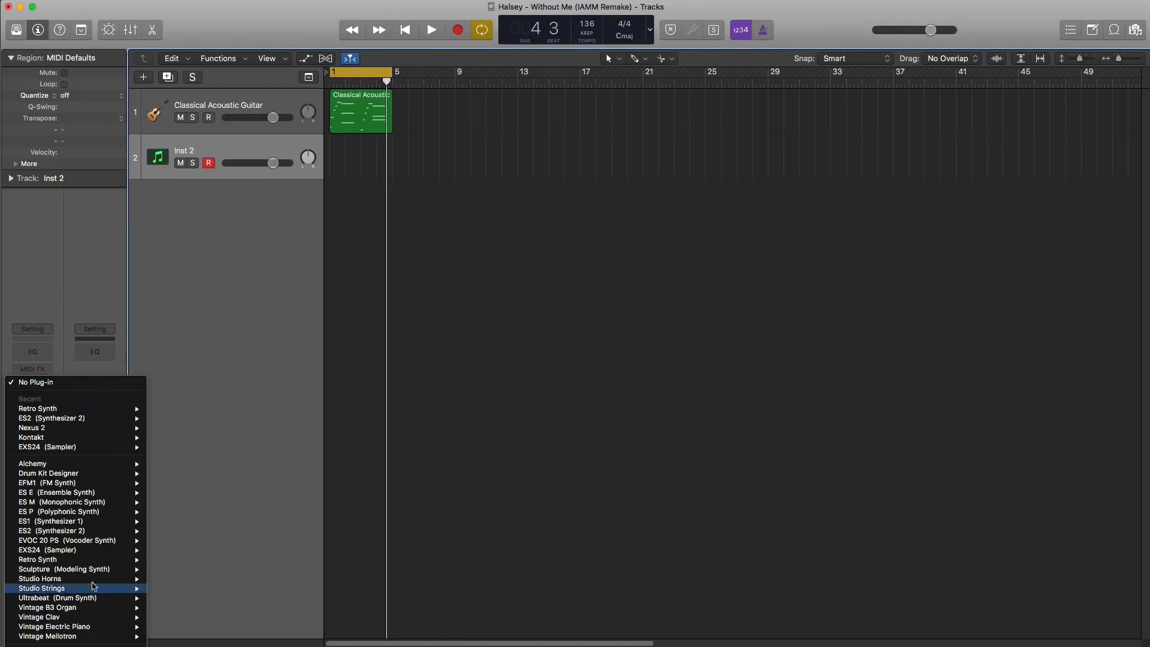
pyautogui.moveTo(94, 560)
pyautogui.click(171, 559)
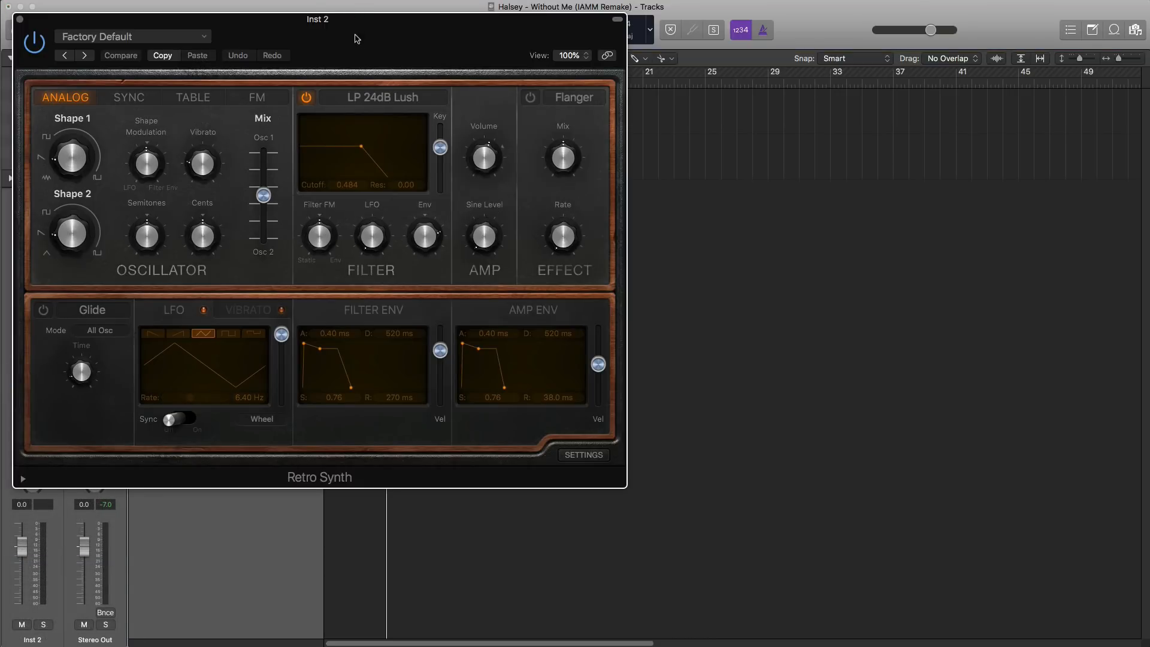
# - Load the Berlin Xperience synth pad preset in Retro Synth and close the plug-in window
pyautogui.moveTo(355, 38); pyautogui.dragTo(619, 68)
pyautogui.click(392, 67)
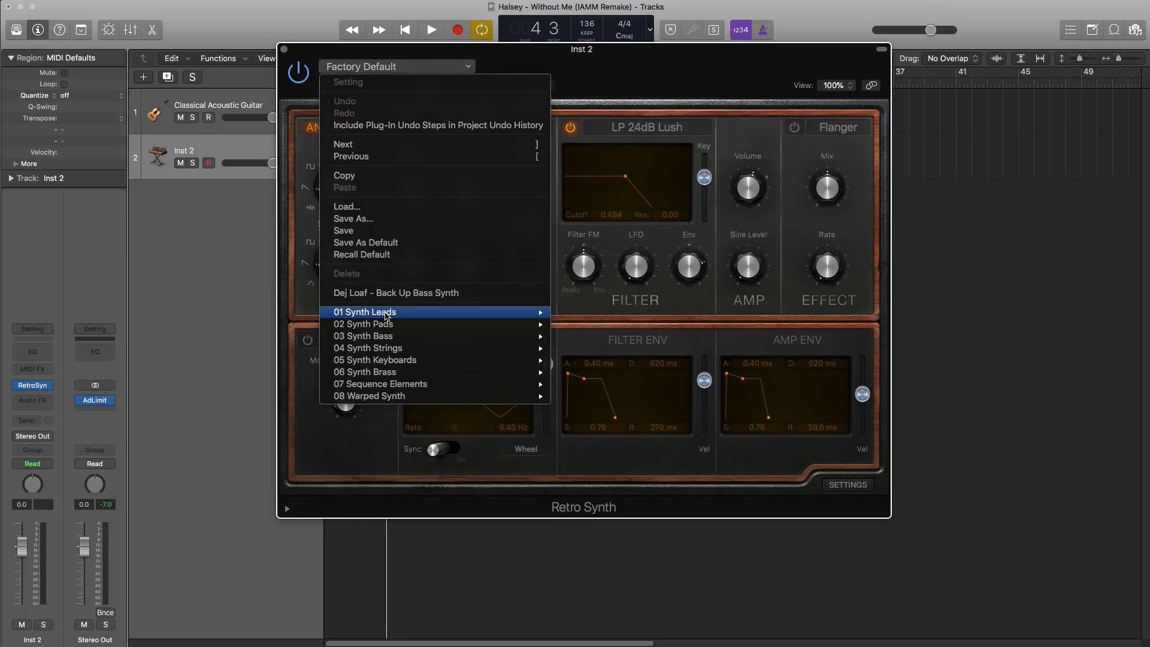
pyautogui.moveTo(392, 326)
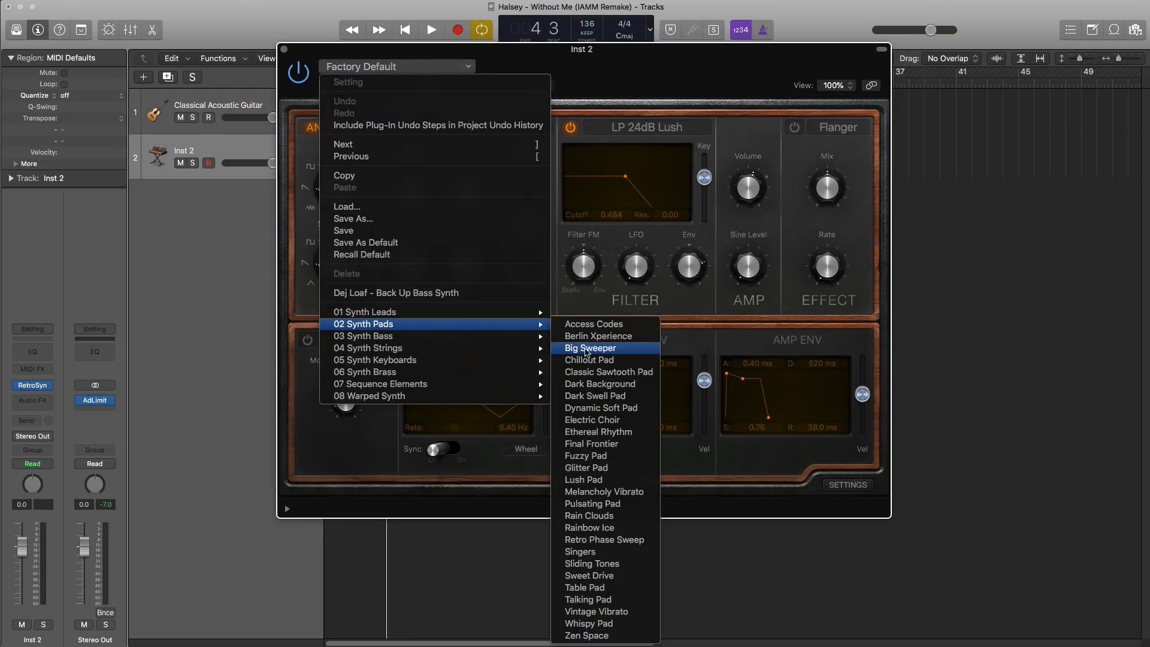
pyautogui.click(588, 336)
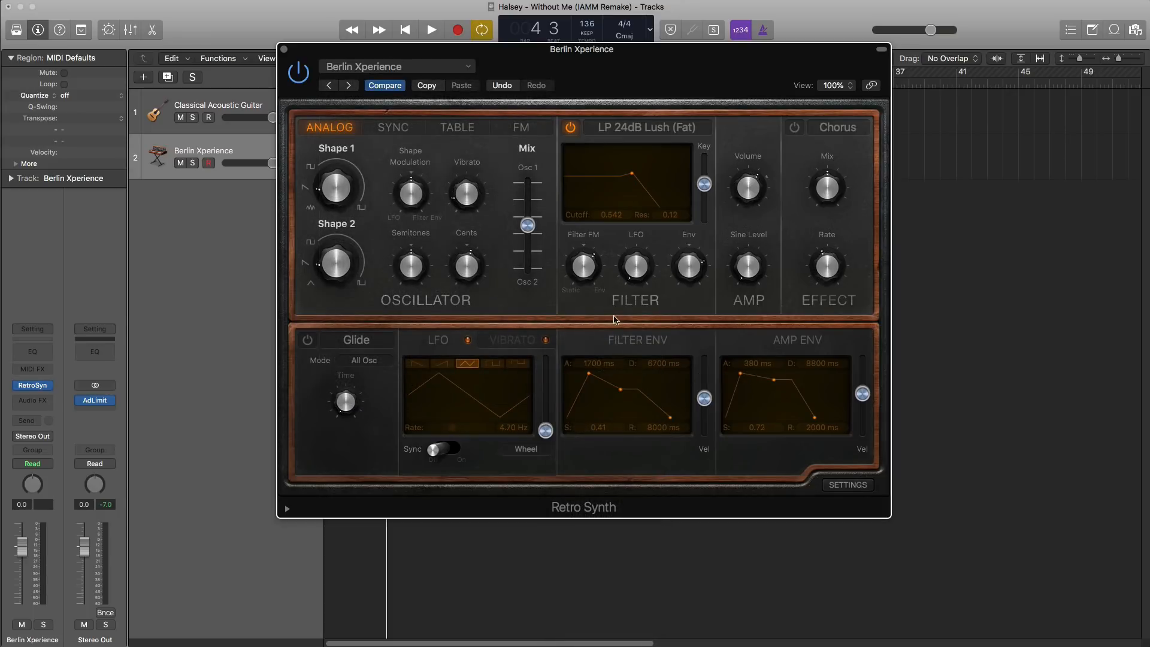
pyautogui.click(284, 50)
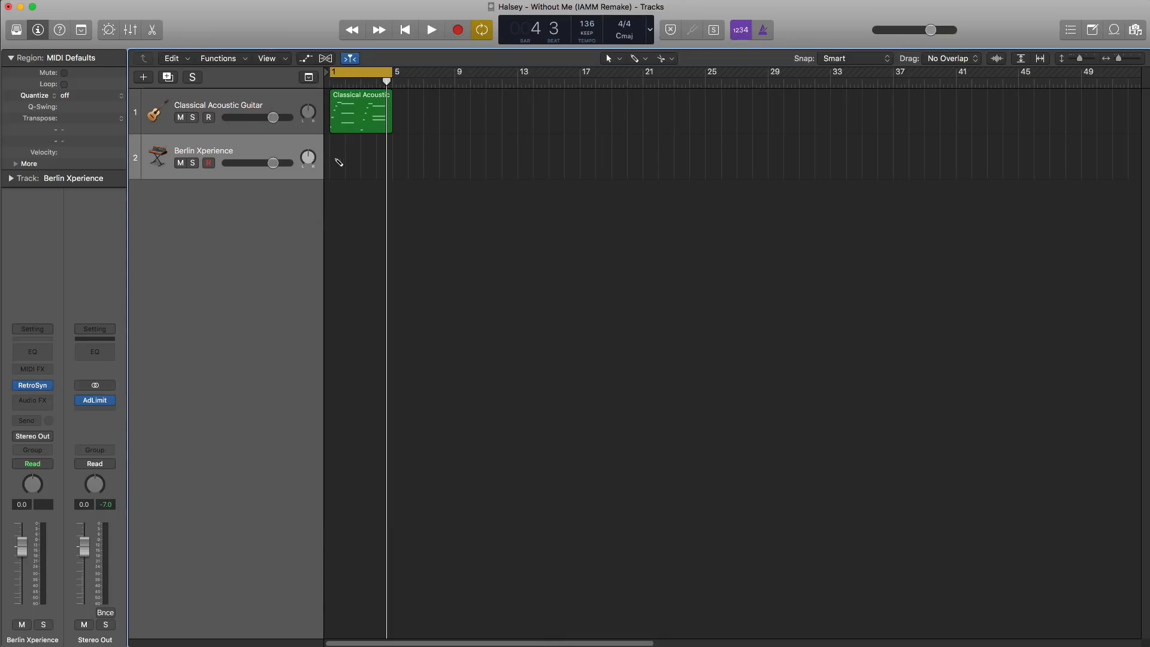
# - Create a four-bar region on the Berlin Xperience track with a three-beat D#3 note at its start, and lower the track volume to -5.4 dB
pyautogui.moveTo(355, 165); pyautogui.dragTo(402, 166)
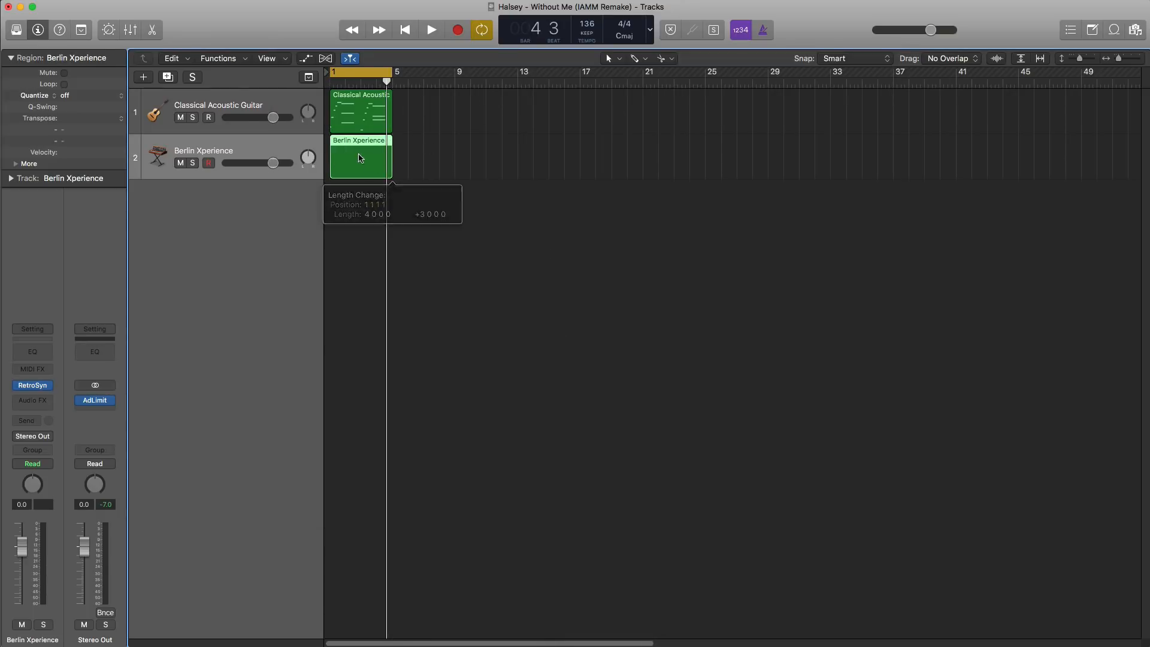
pyautogui.press('e')
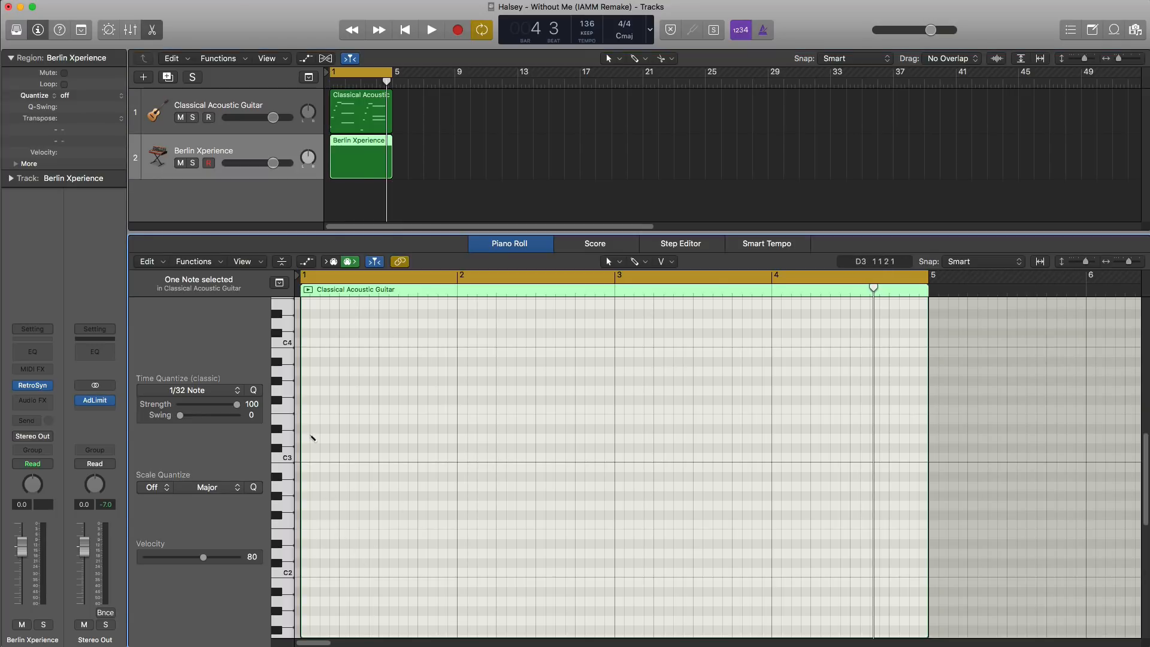
pyautogui.moveTo(312, 437); pyautogui.dragTo(430, 437)
pyautogui.click(423, 428)
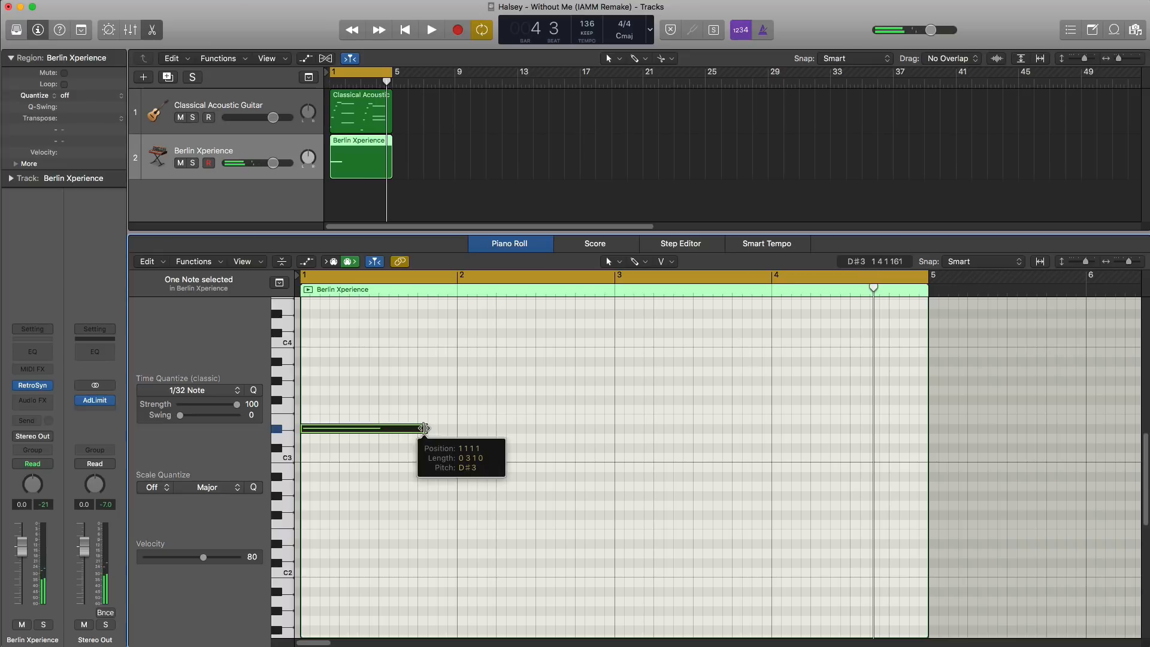
pyautogui.moveTo(423, 428); pyautogui.dragTo(417, 429)
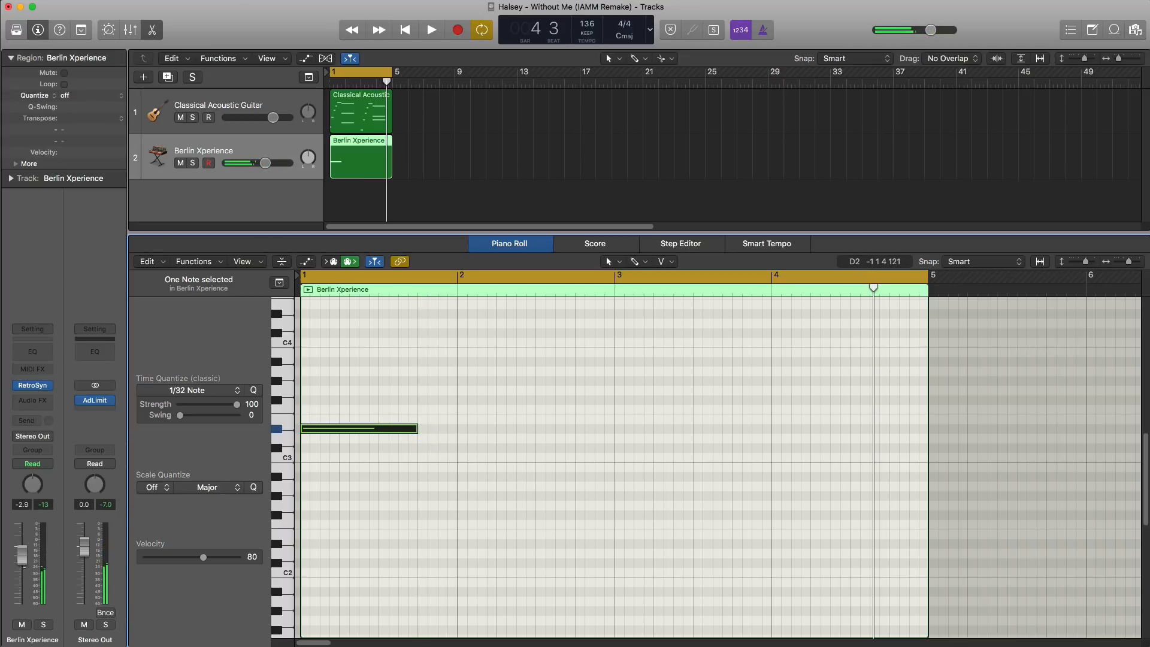
pyautogui.press('space')
pyautogui.press('space')
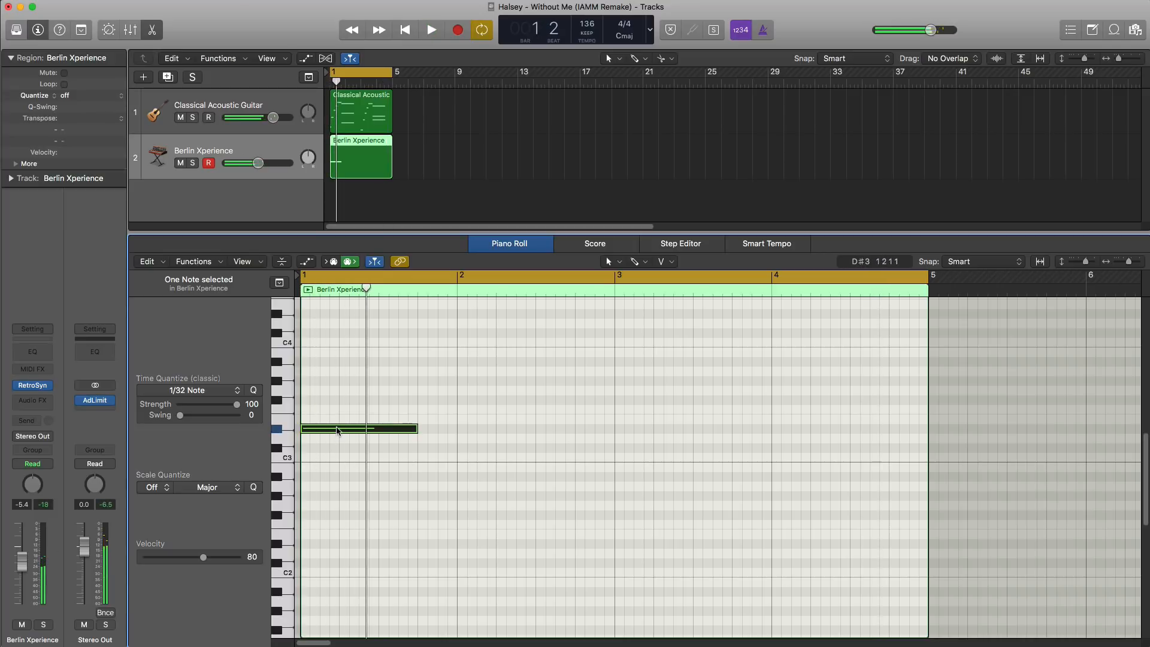
# - Copy the pad's D#3 note up to D#4, F#4 and A#4 to form a chord, and play it with the guitar
pyautogui.moveTo(337, 430); pyautogui.dragTo(334, 327)
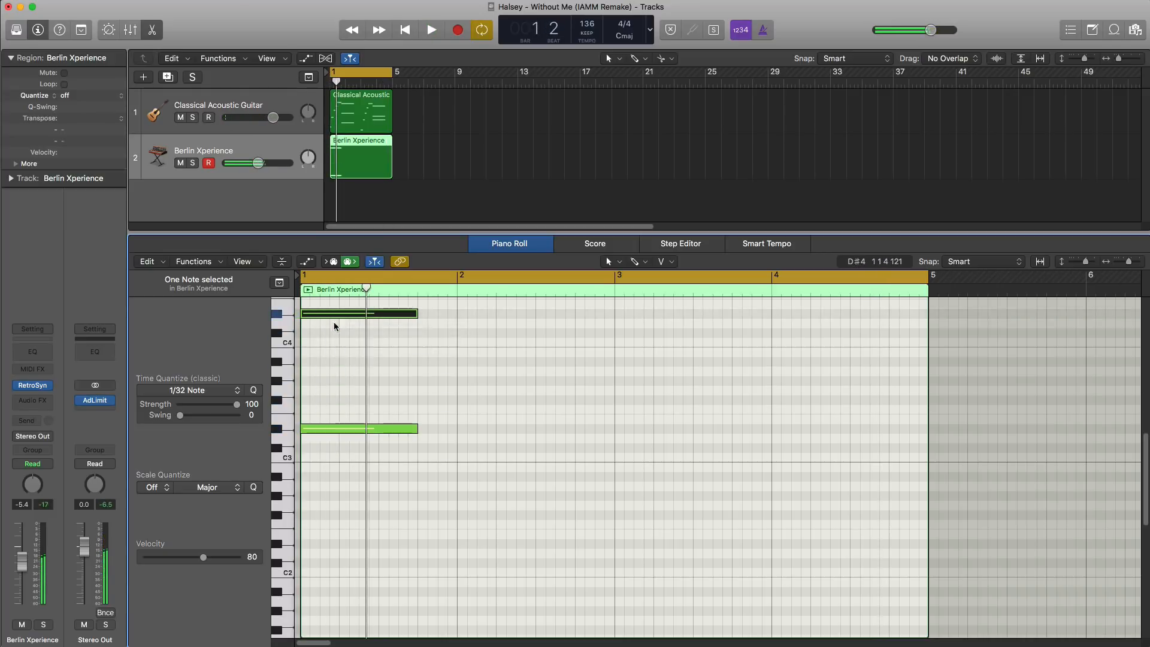
pyautogui.scroll(10, 334, 485)
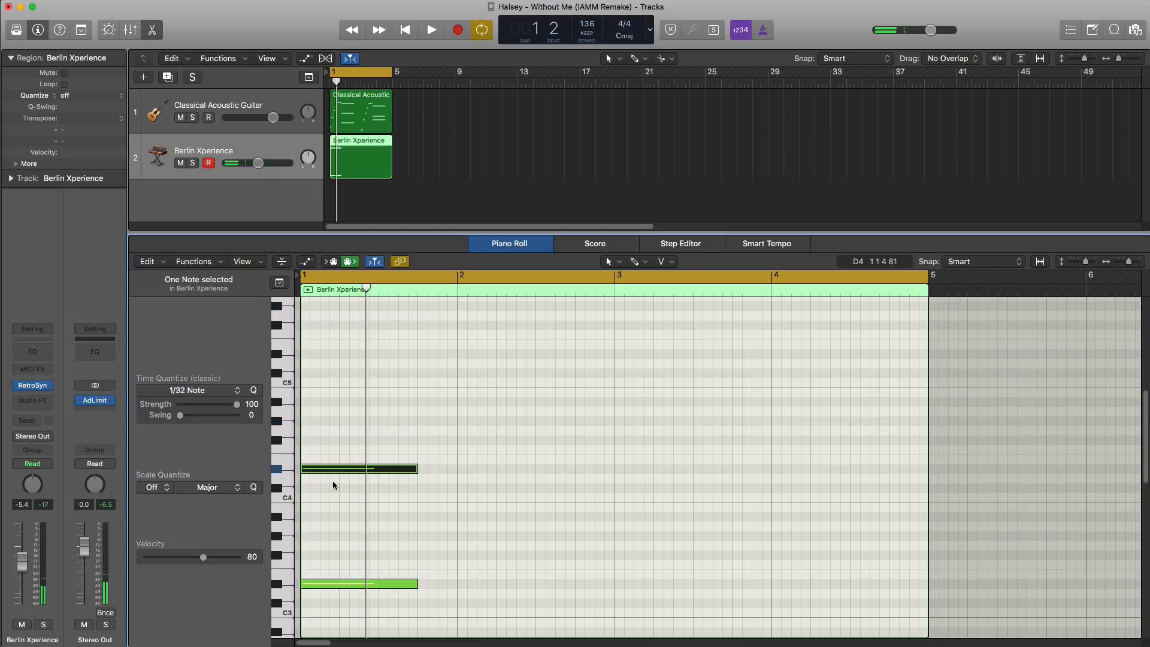
pyautogui.scroll(1, 333, 485)
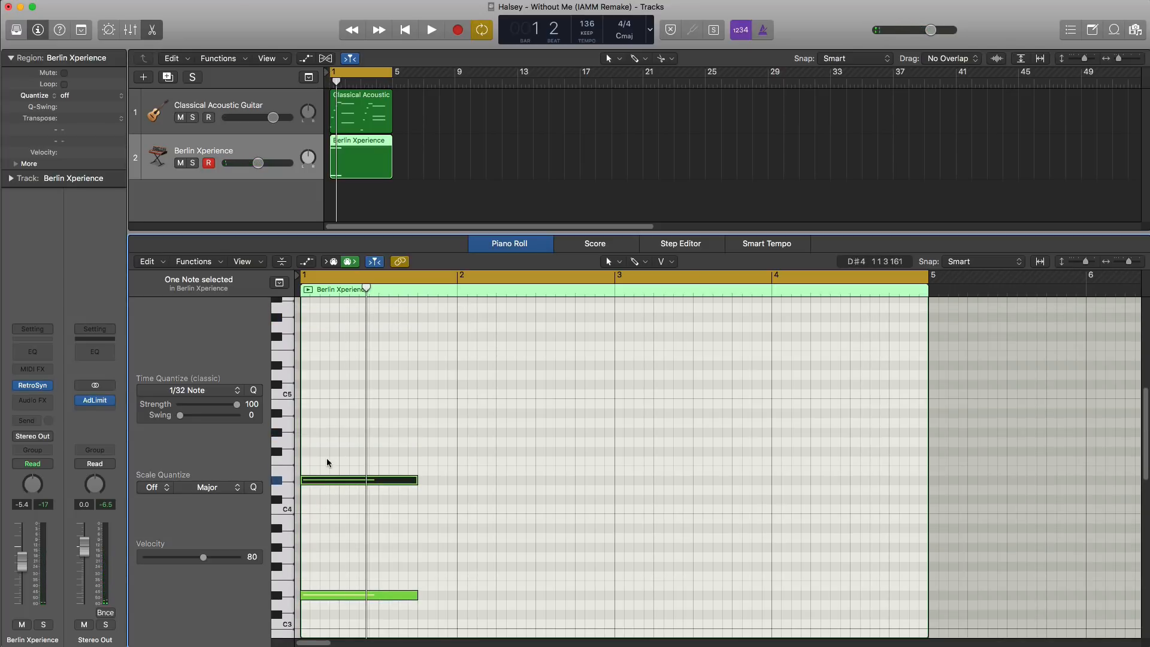
pyautogui.moveTo(326, 479); pyautogui.dragTo(333, 412)
pyautogui.press('space')
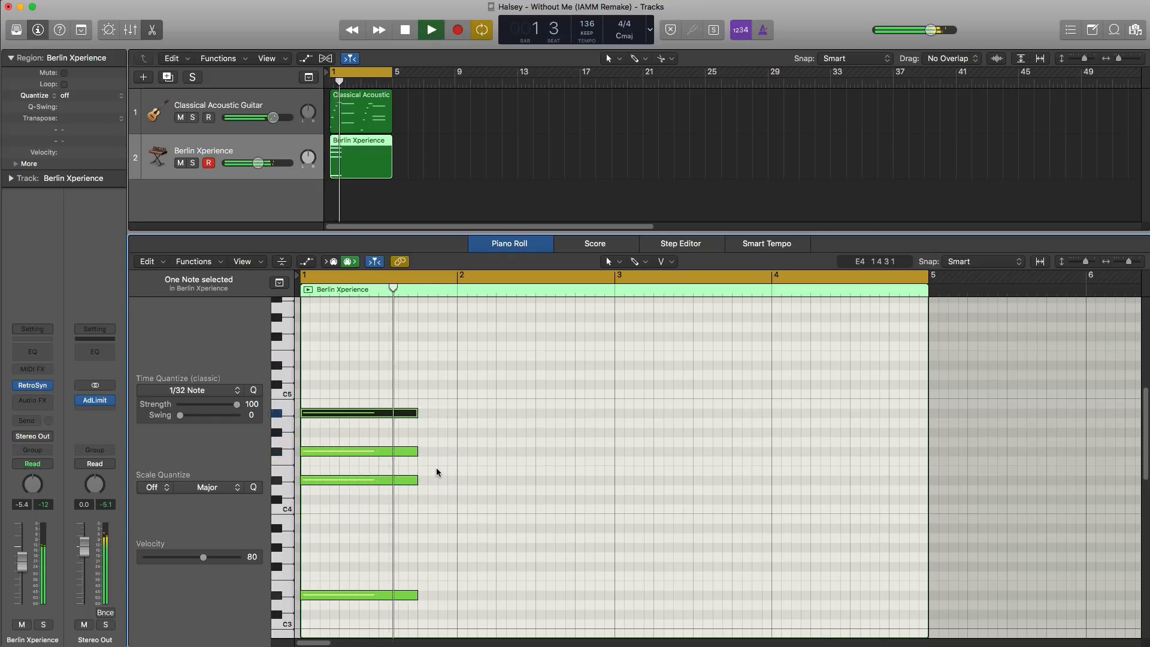
pyautogui.press('space')
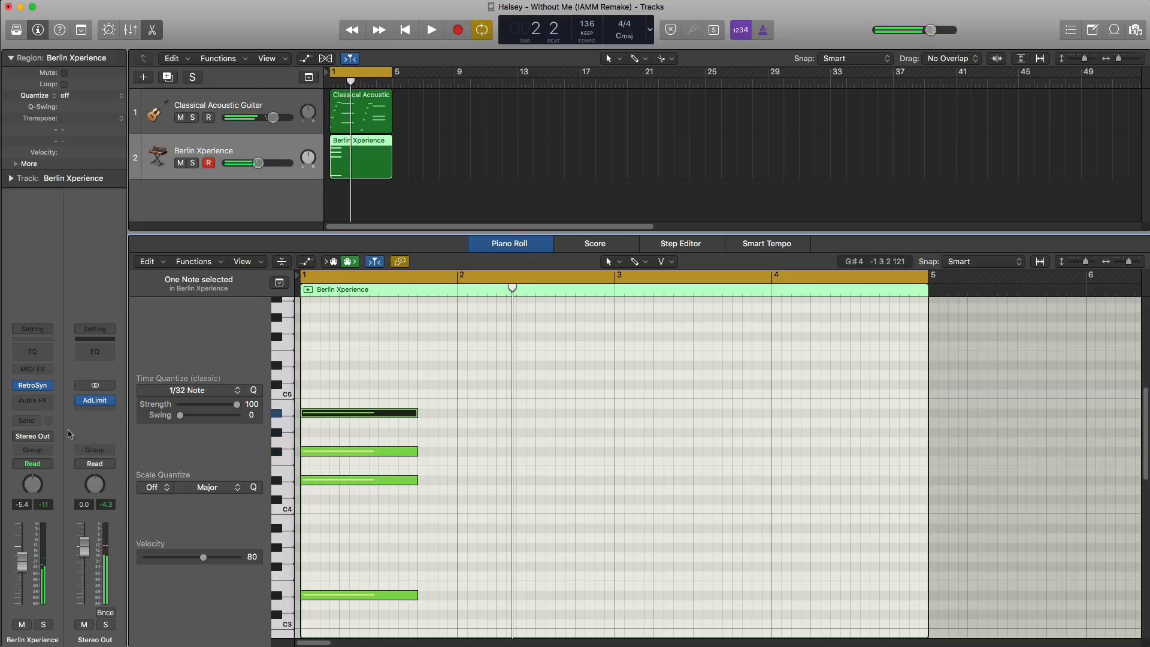
# - Add a Channel EQ to the pad with a low cut at 215 Hz and a high cut at 330 Hz while it plays, and close it
pyautogui.click(36, 354)
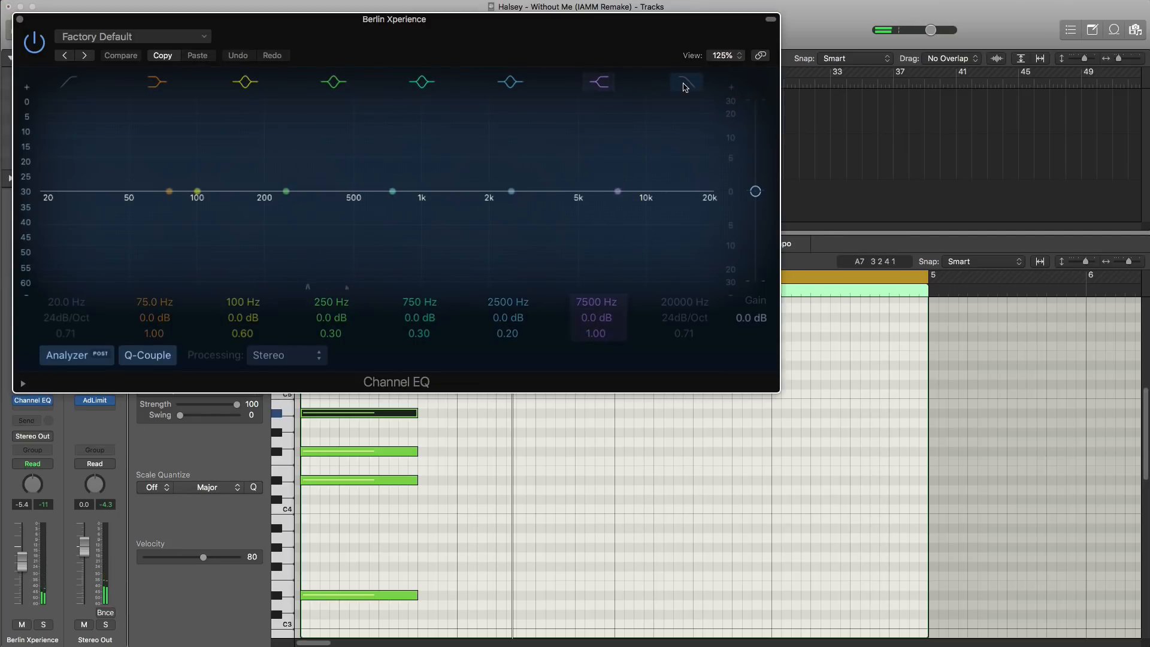
pyautogui.moveTo(704, 204); pyautogui.dragTo(392, 210)
pyautogui.press('space')
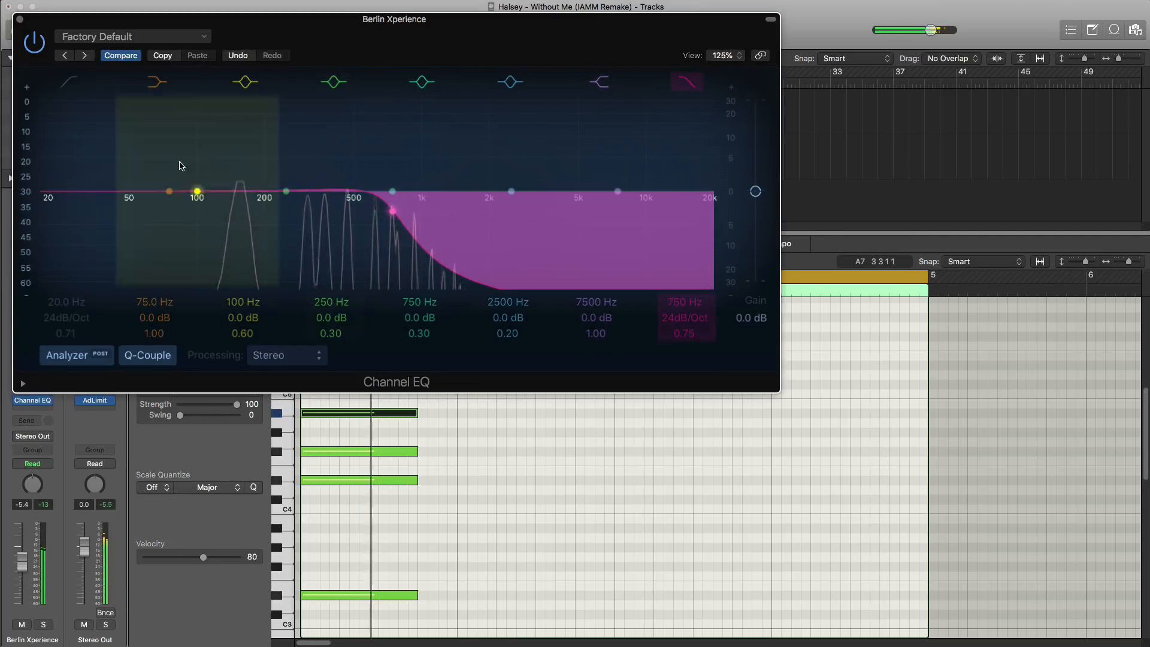
pyautogui.moveTo(72, 256); pyautogui.dragTo(314, 237)
pyautogui.moveTo(389, 211); pyautogui.dragTo(305, 217)
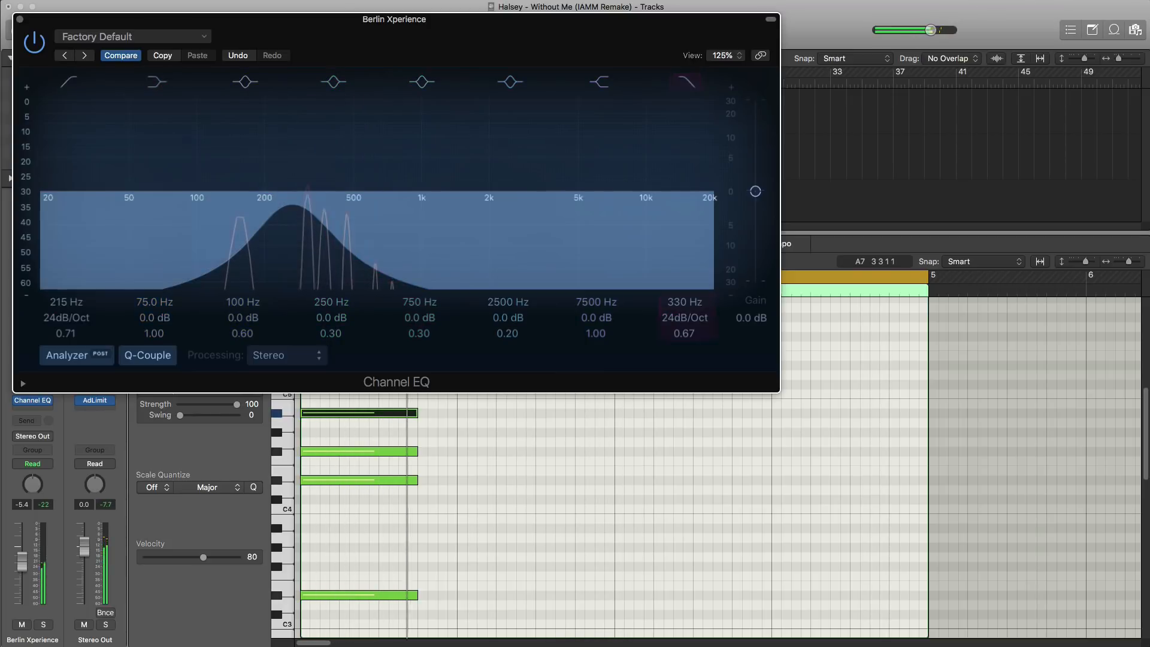
pyautogui.press('space')
pyautogui.click(20, 19)
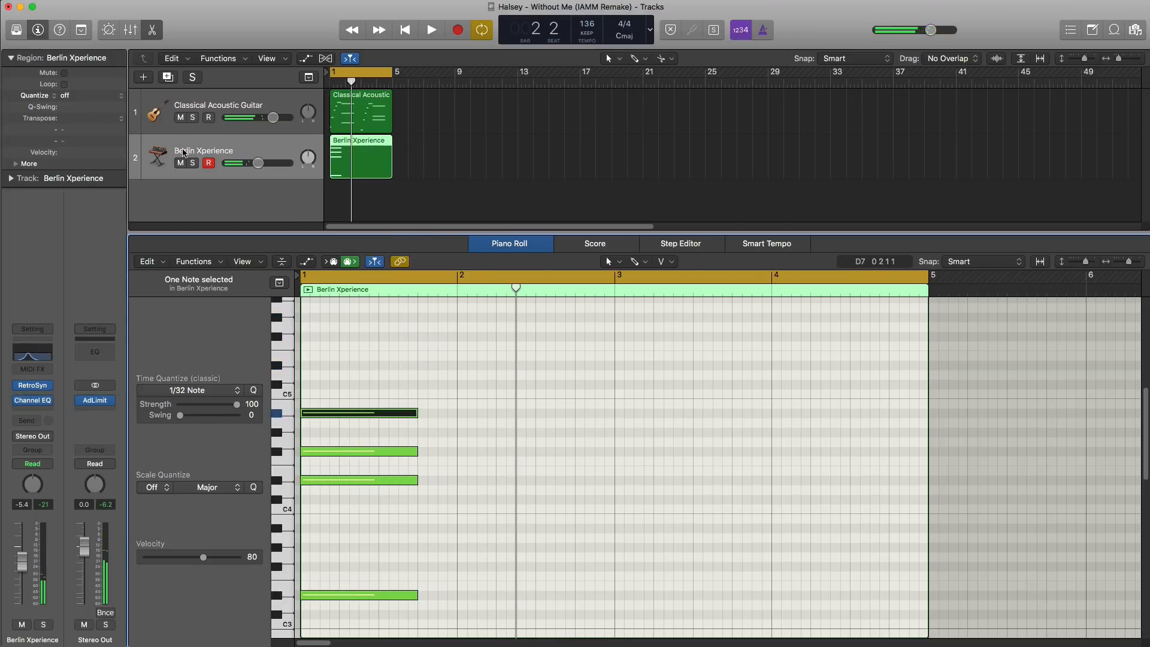
# - Copy the pad chord directly after the first, voice it as F#3, F#4, A#4 and C#5, and play it back
pyautogui.click(345, 595)
pyautogui.moveTo(411, 624); pyautogui.dragTo(379, 339)
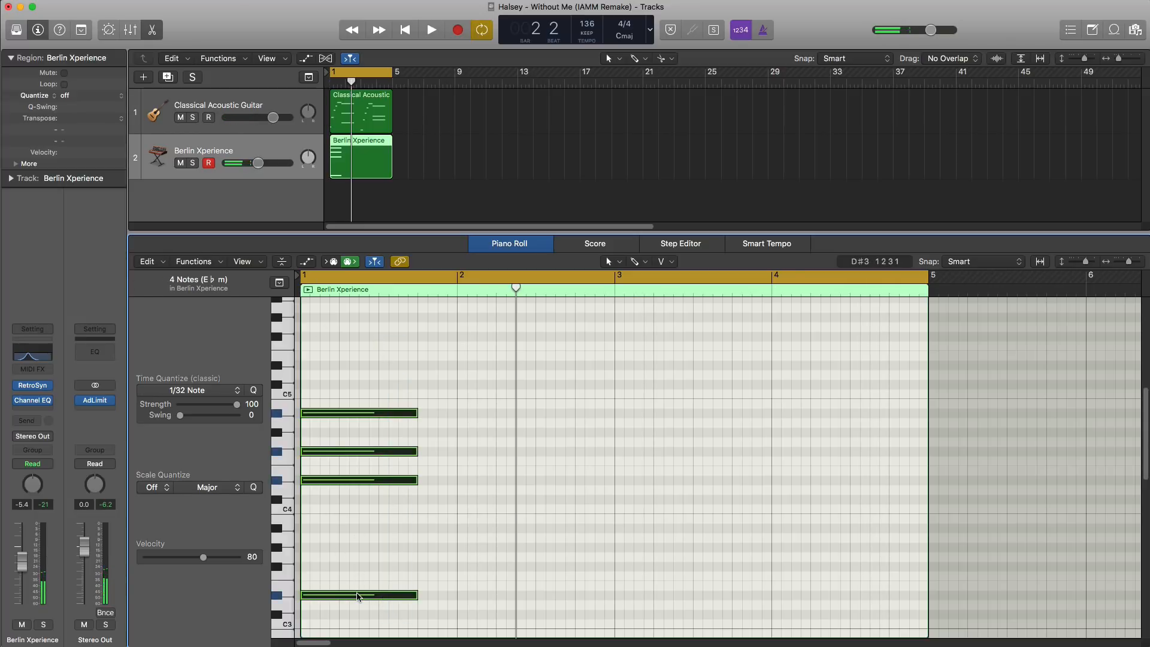
pyautogui.moveTo(344, 595); pyautogui.dragTo(459, 566)
pyautogui.moveTo(457, 424); pyautogui.dragTo(454, 414)
pyautogui.click(462, 403)
pyautogui.press('space')
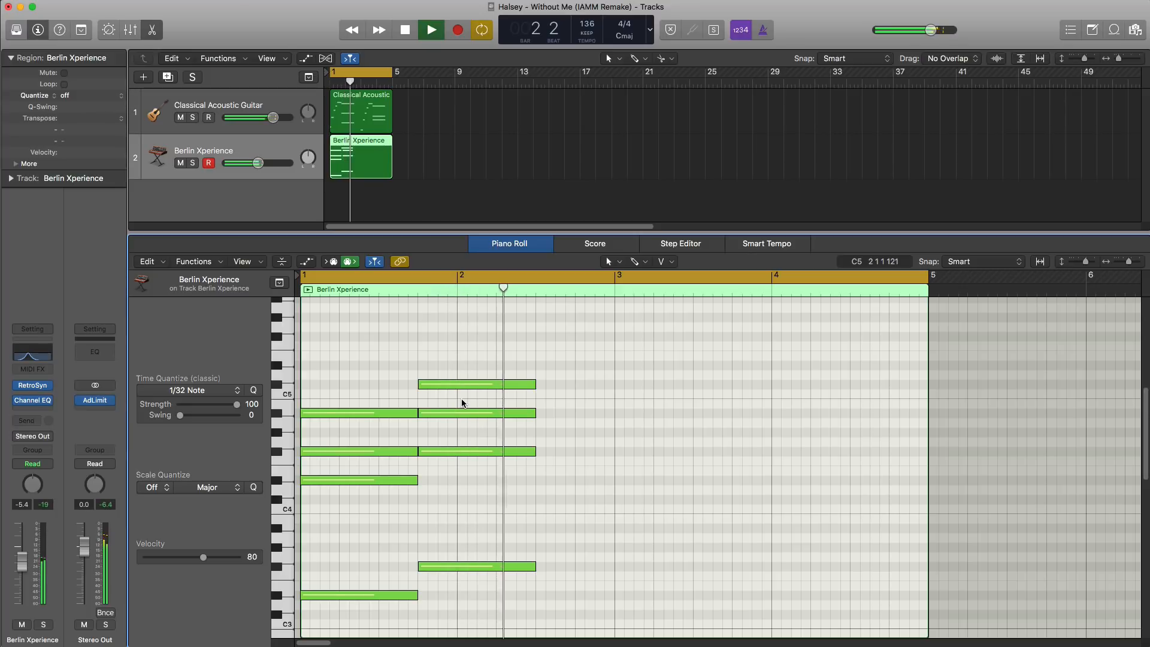
# - Extend the four notes of the pad's second chord to the start of bar 3 and play it back
pyautogui.press('space')
pyautogui.moveTo(564, 587); pyautogui.dragTo(610, 390)
pyautogui.press('space')
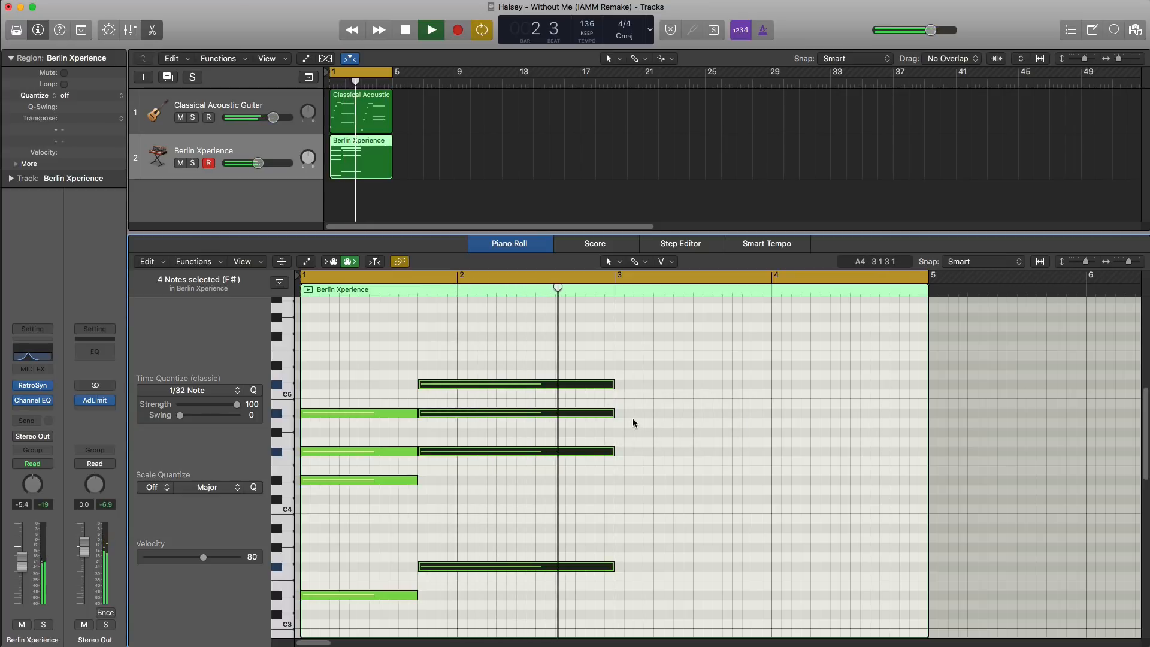
pyautogui.press('space')
# - Copy the pad's first chord to bar 3, voice it as C#3, C#4, F4 and G#4, and play it back
pyautogui.moveTo(367, 611); pyautogui.dragTo(333, 410)
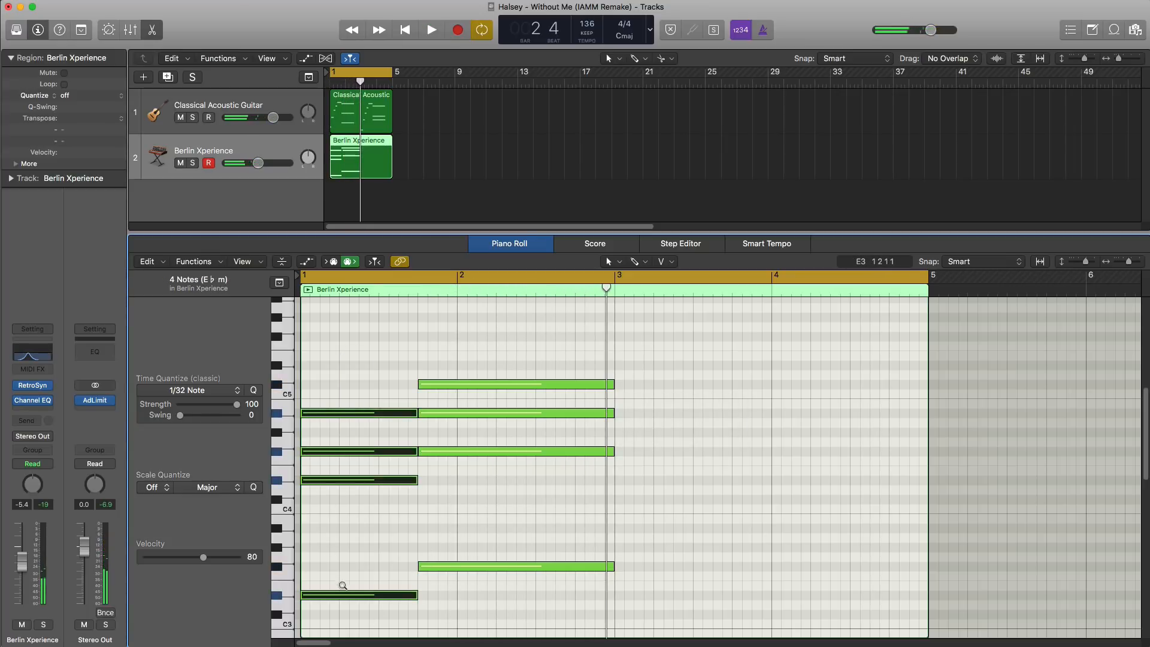
pyautogui.moveTo(345, 595); pyautogui.dragTo(662, 613)
pyautogui.click(661, 565)
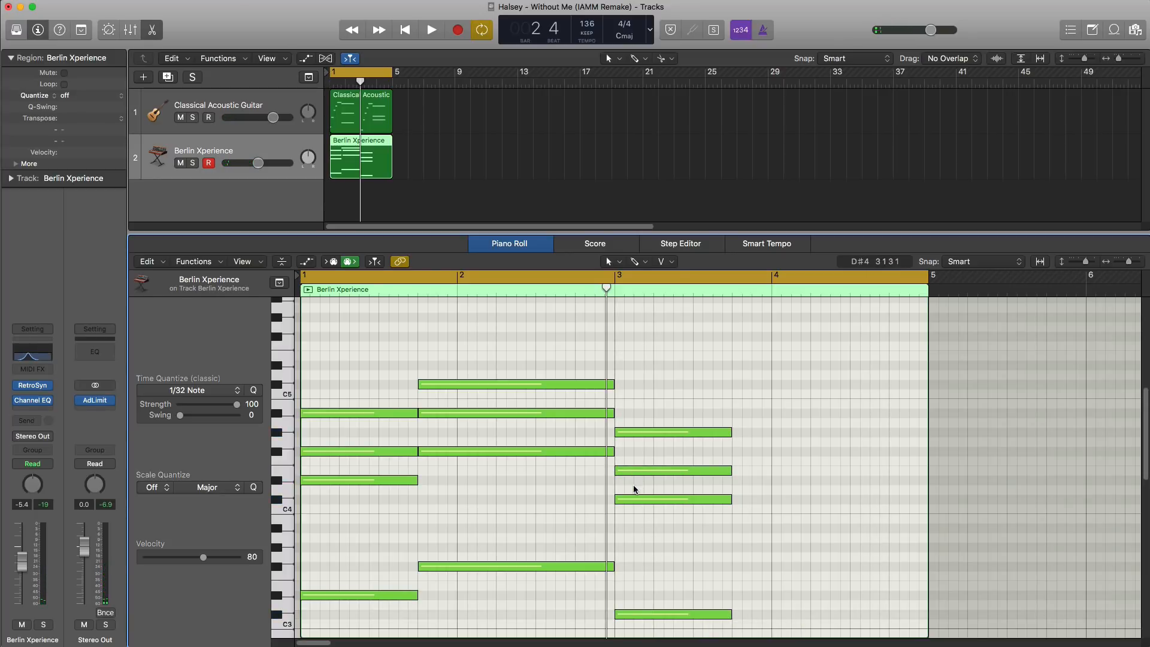
pyautogui.moveTo(636, 471); pyautogui.dragTo(640, 461)
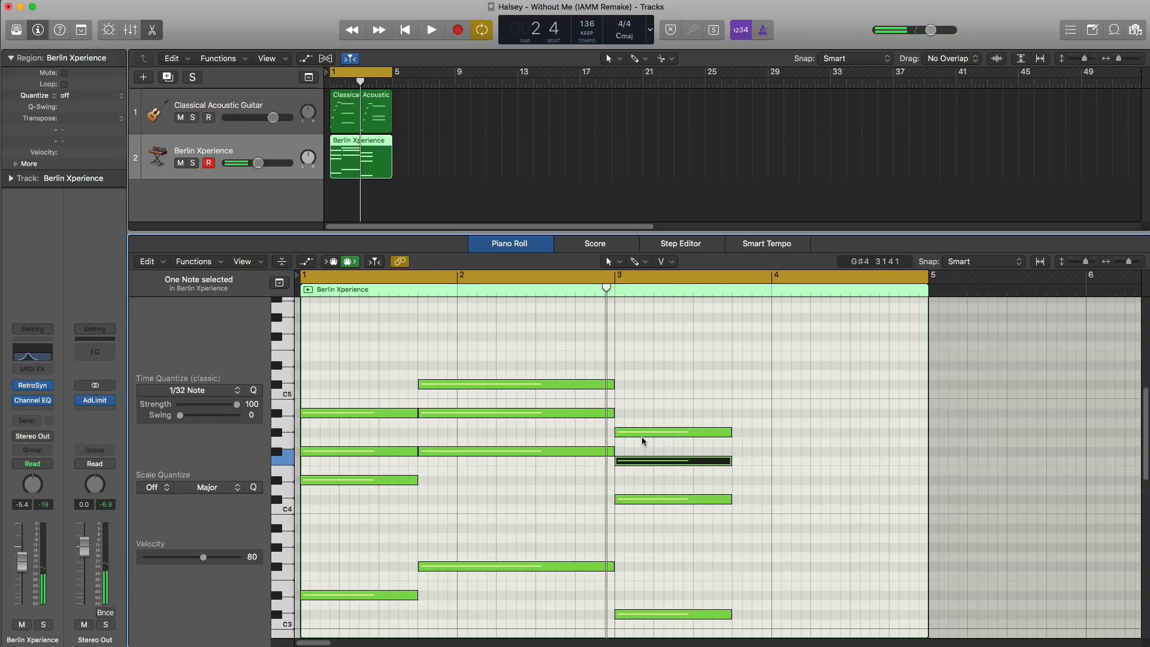
pyautogui.press('space')
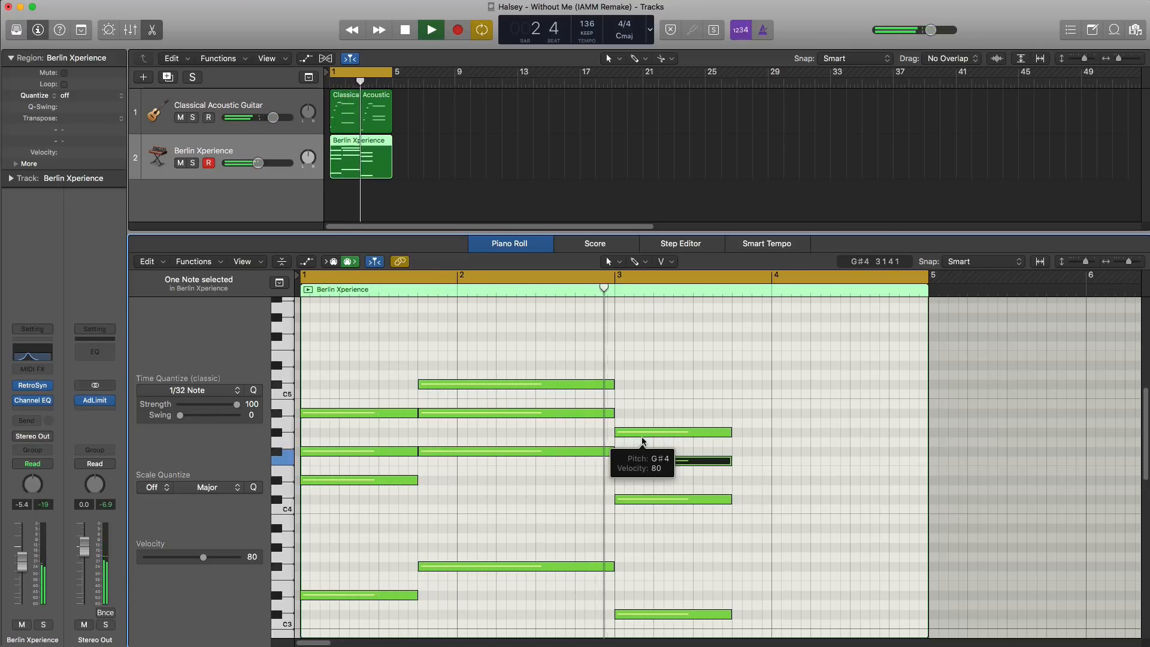
pyautogui.press('space')
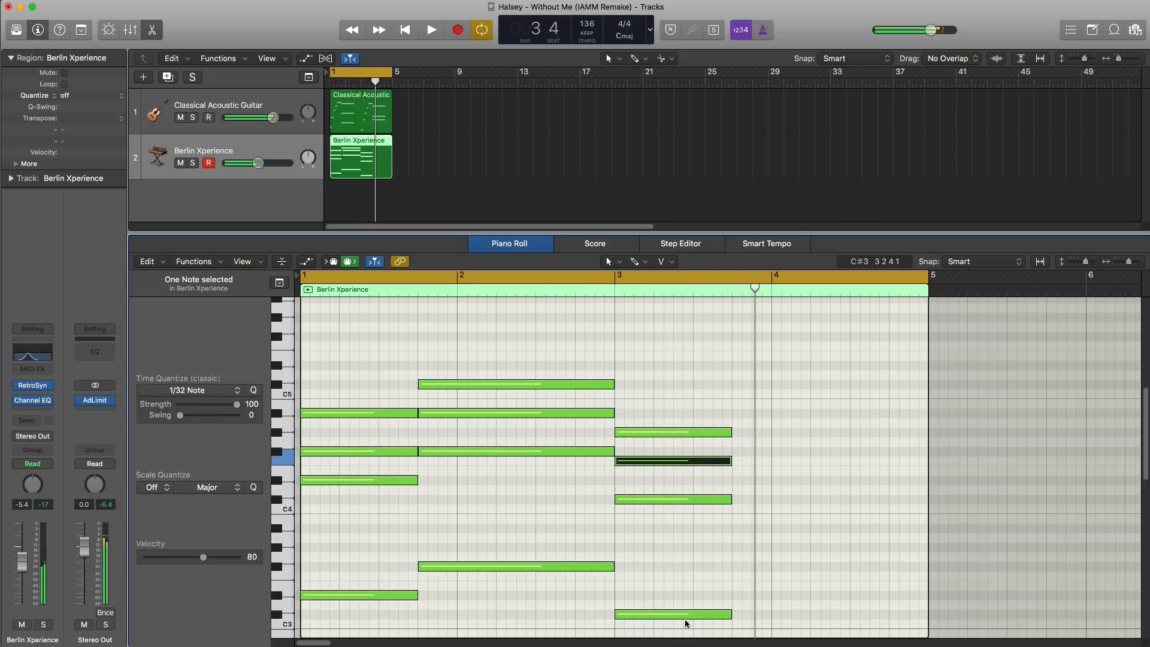
# - Copy the third pad chord directly after itself as a bar-long chord of D#3, D#4, F#4 and A#4, and play the progression
pyautogui.moveTo(693, 600); pyautogui.dragTo(713, 433)
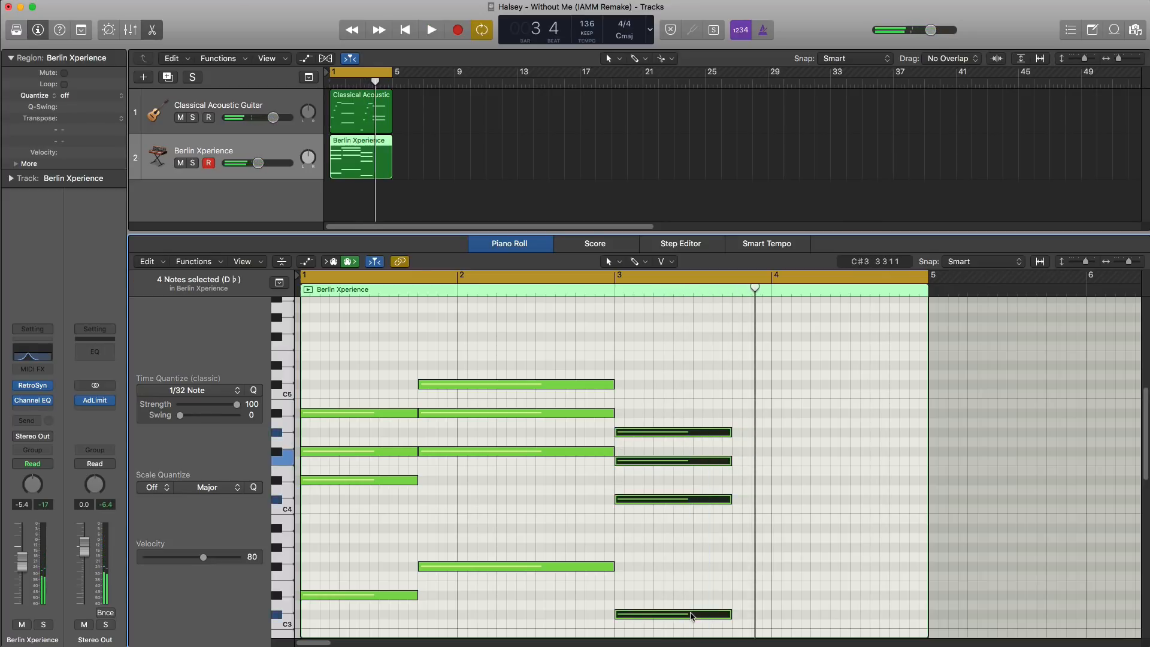
pyautogui.moveTo(691, 616); pyautogui.dragTo(882, 592)
pyautogui.press('Return')
pyautogui.press('space')
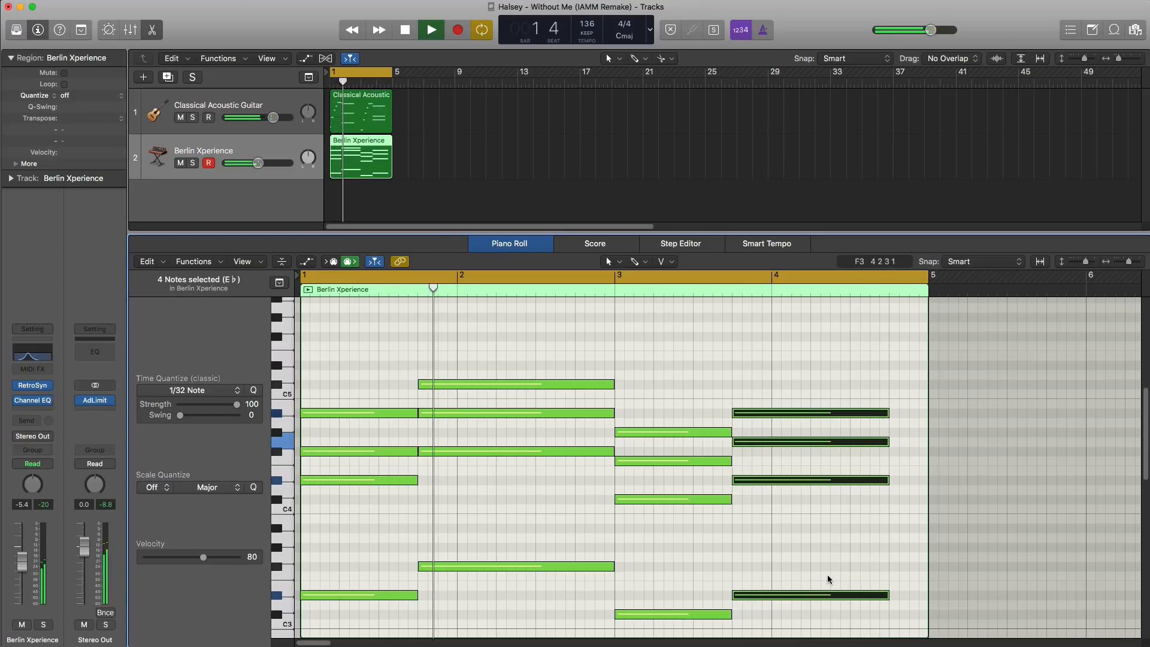
pyautogui.click(769, 515)
pyautogui.moveTo(760, 444); pyautogui.dragTo(760, 453)
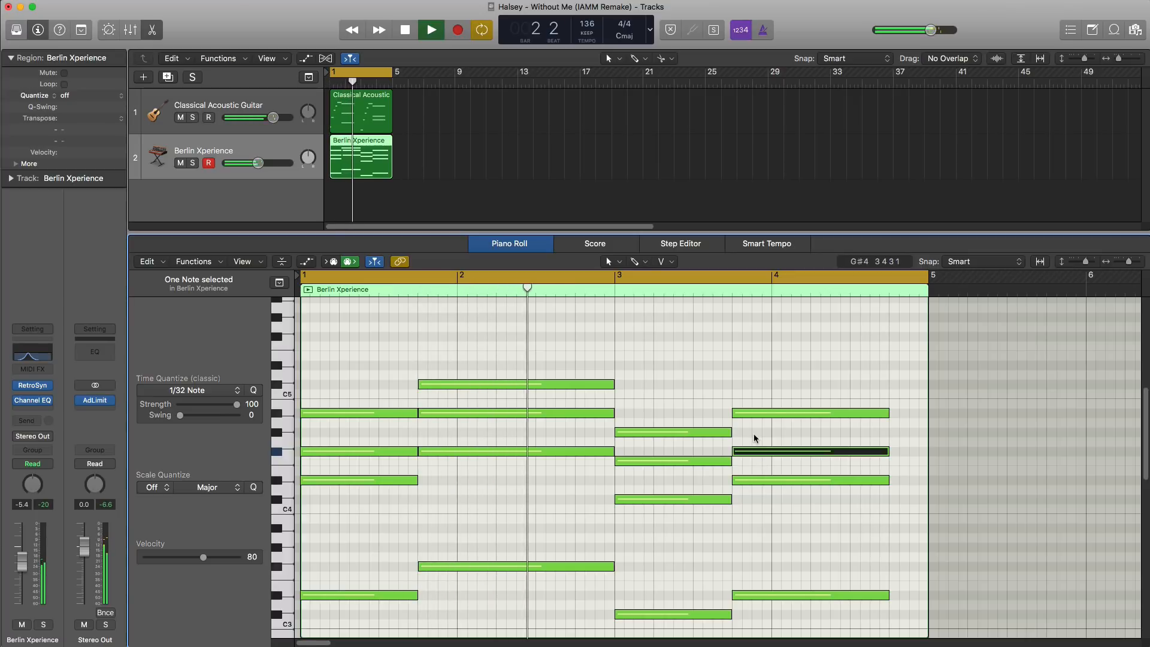
# - Solo the Berlin Xperience track, raise the last chord's top note to B4, and play it back
pyautogui.click(192, 163)
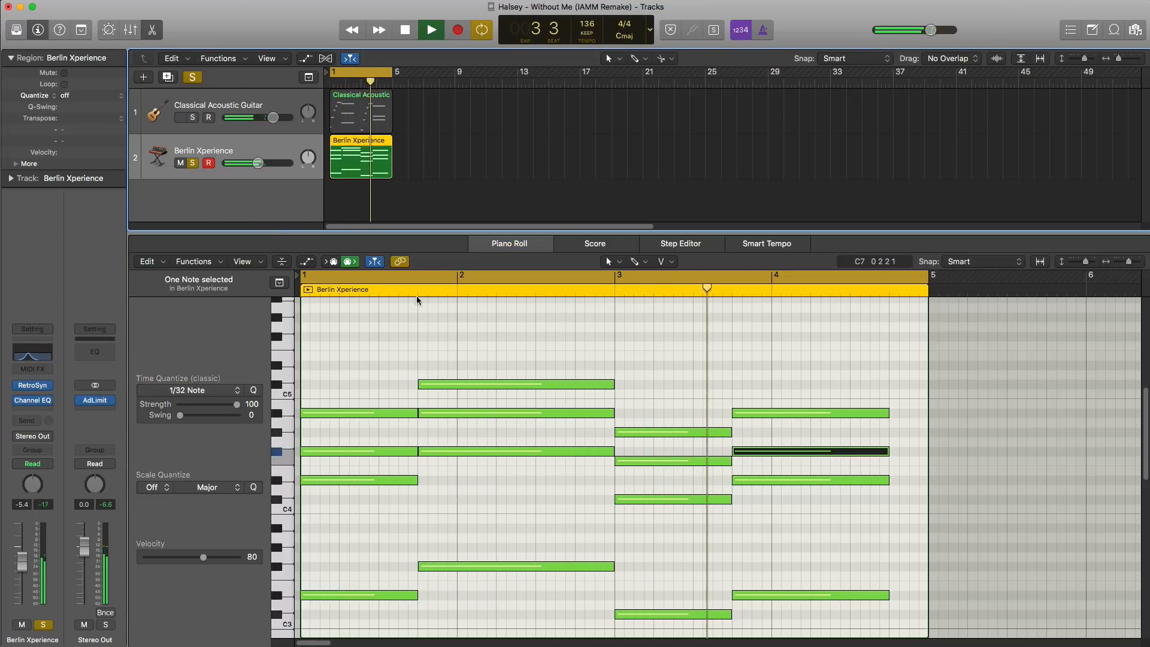
pyautogui.click(763, 418)
pyautogui.press('space')
pyautogui.moveTo(763, 418); pyautogui.dragTo(763, 406)
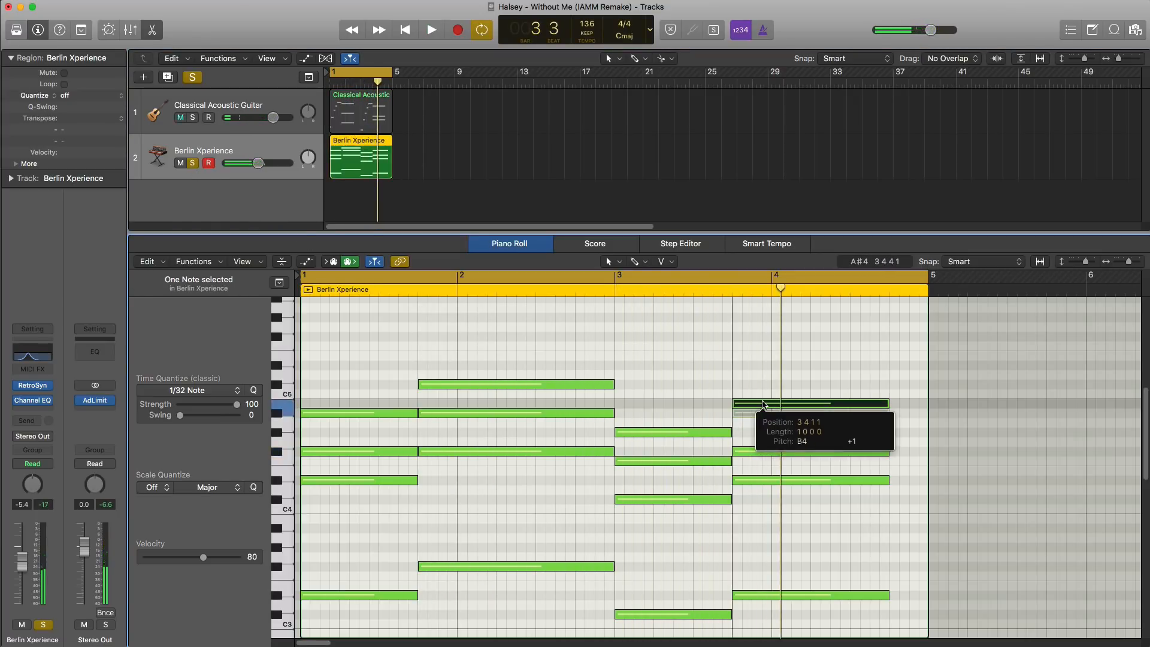
pyautogui.press('space')
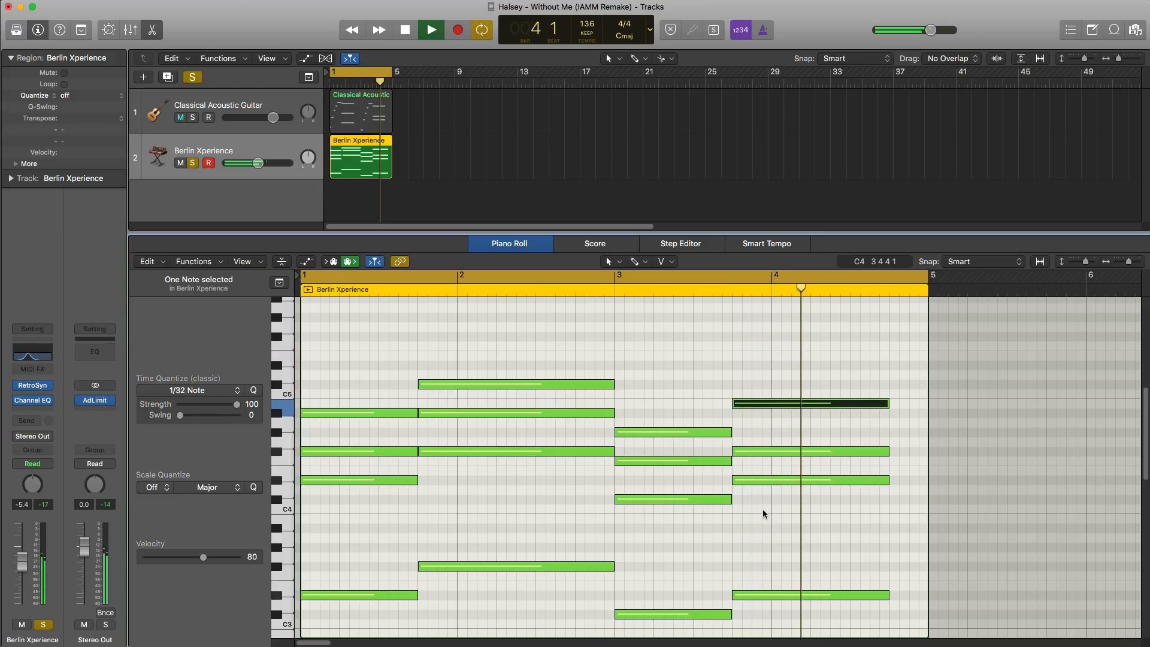
pyautogui.press('space')
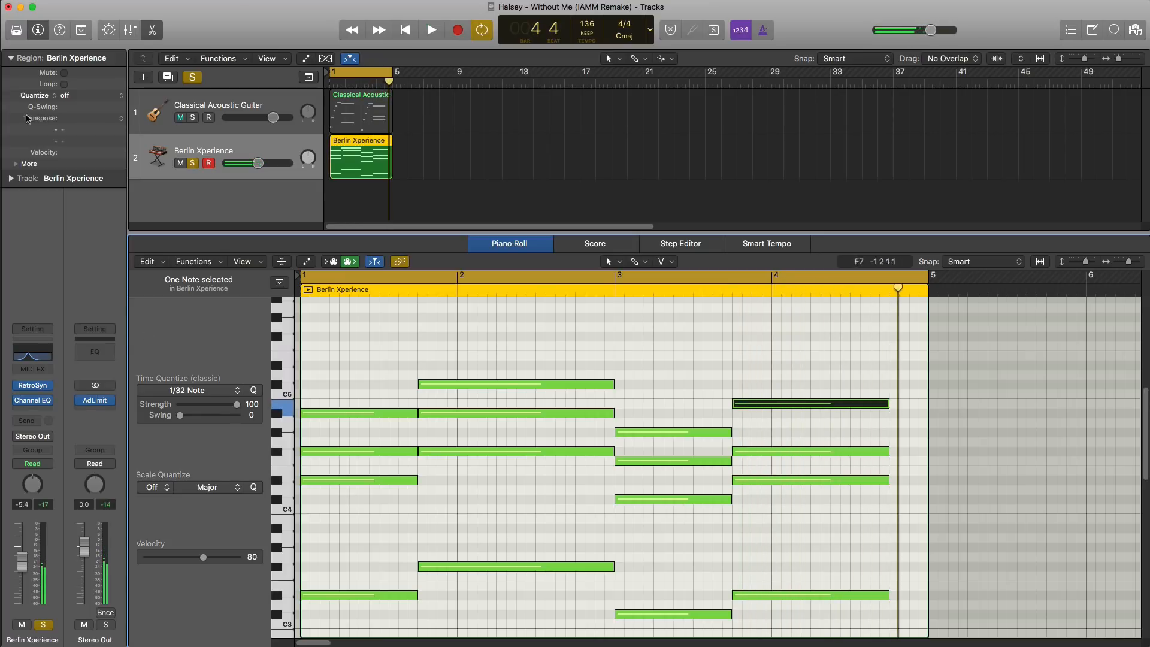
# - Solo the guitar along with the pad, play both, and lower the Berlin Xperience volume to -13.6 dB
pyautogui.click(190, 120)
pyautogui.press('space')
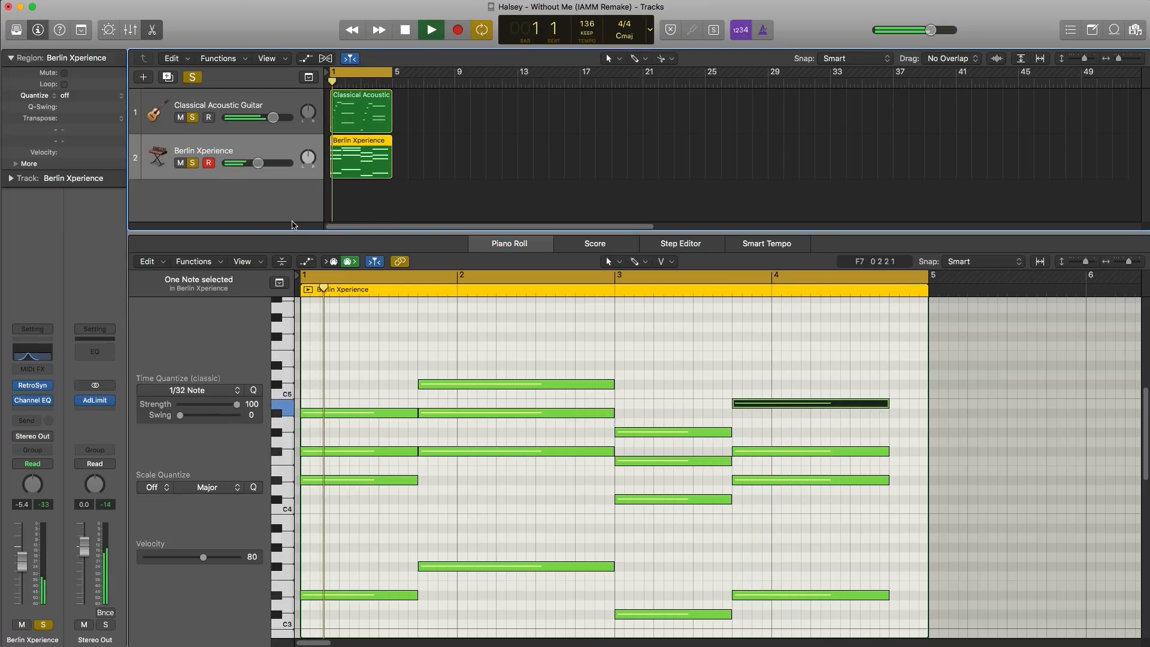
pyautogui.moveTo(260, 171); pyautogui.dragTo(243, 170)
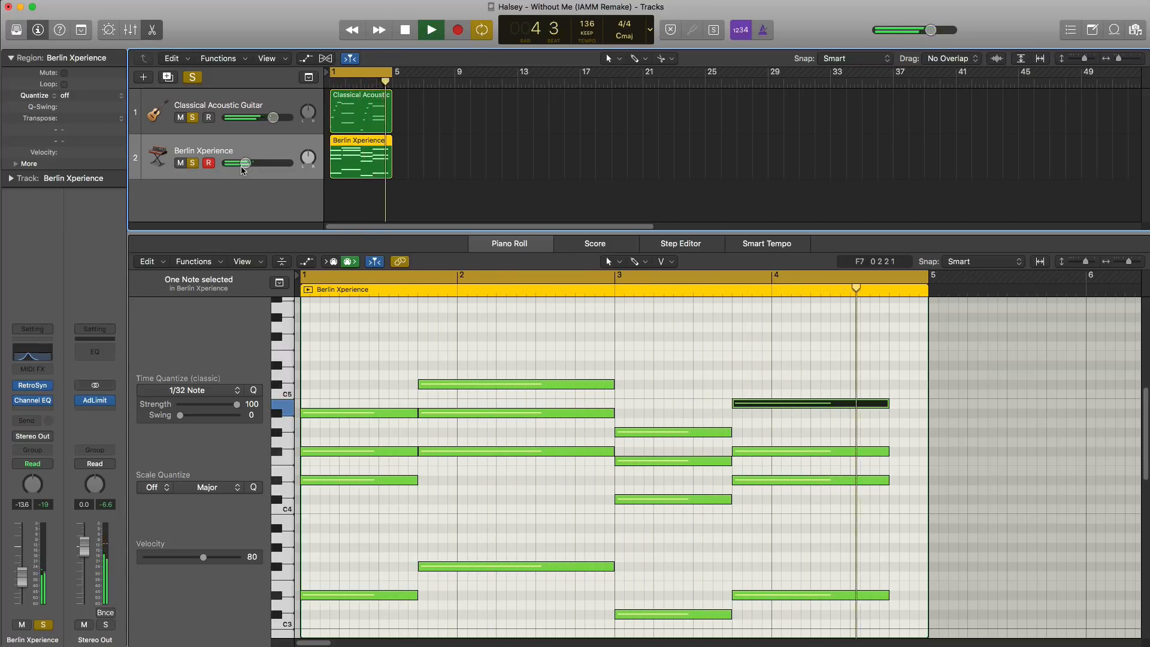
# - Close the note editor, copy the guitar and pad regions to bar 5, and move the cycle range to bars 5 to 9
pyautogui.press('e')
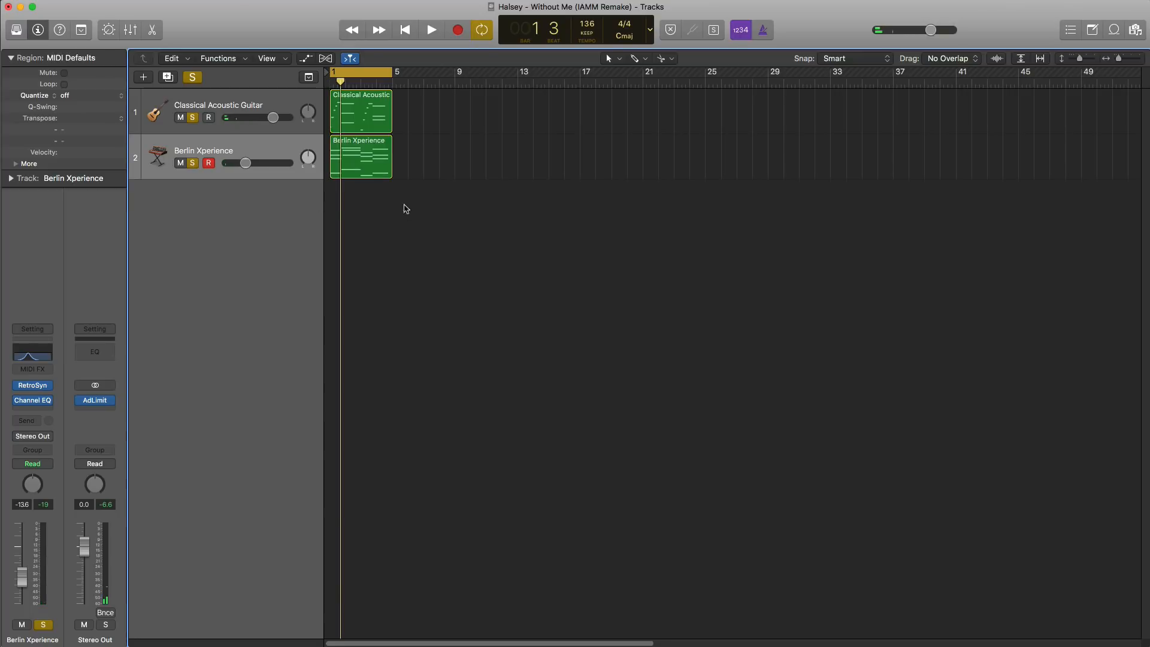
pyautogui.moveTo(406, 209); pyautogui.dragTo(413, 117)
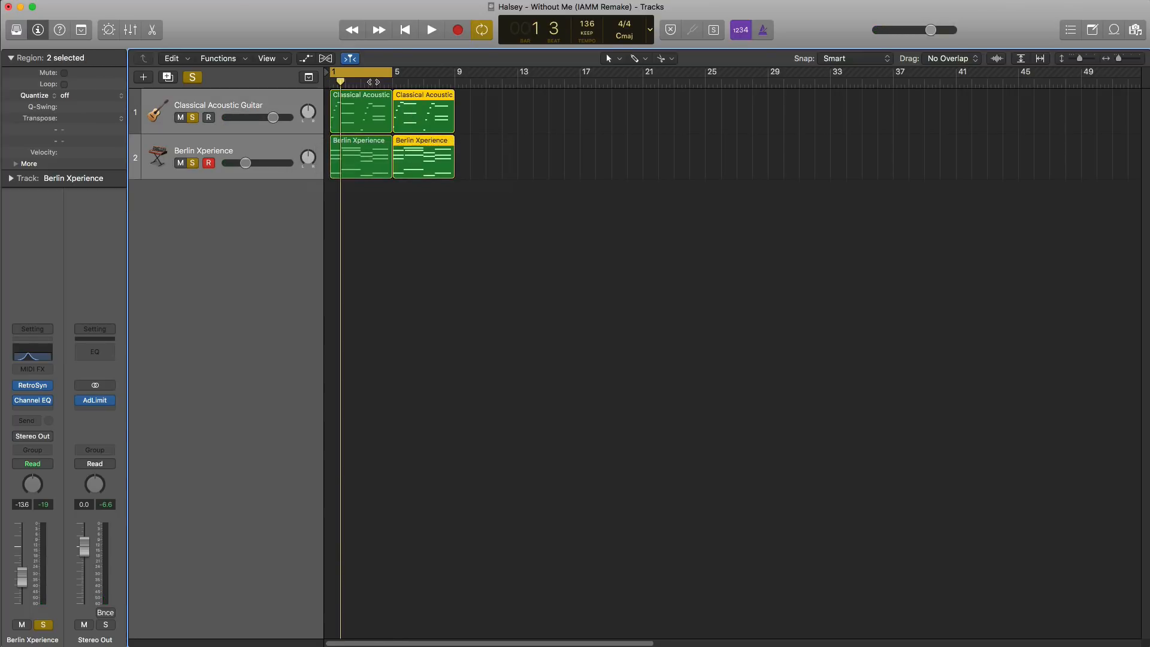
pyautogui.moveTo(373, 81); pyautogui.dragTo(437, 79)
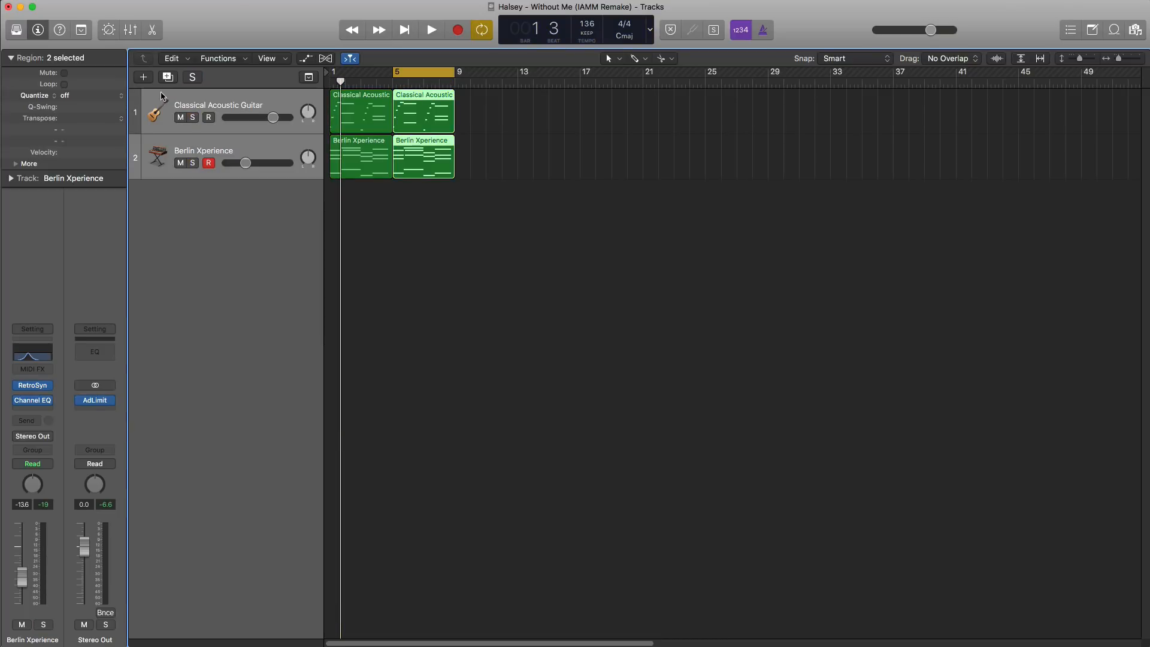
# - Add a software instrument track with an EXS24 sampler, load the "without me drum kit" instrument, and close the sampler
pyautogui.click(139, 82)
pyautogui.press('Return')
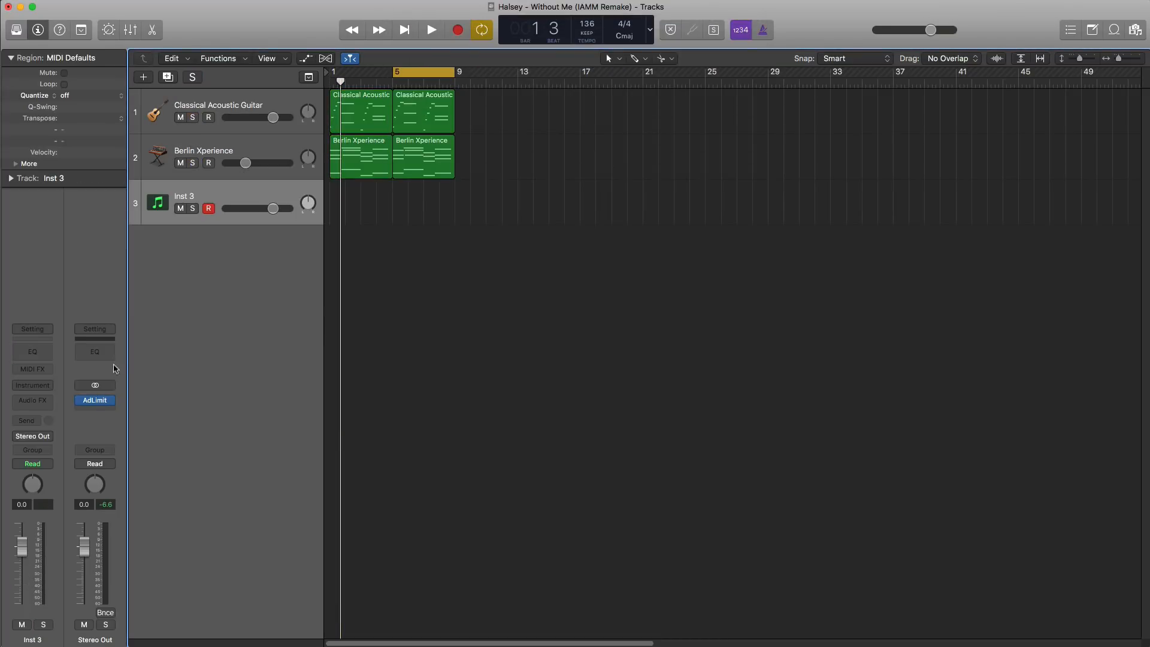
pyautogui.click(28, 386)
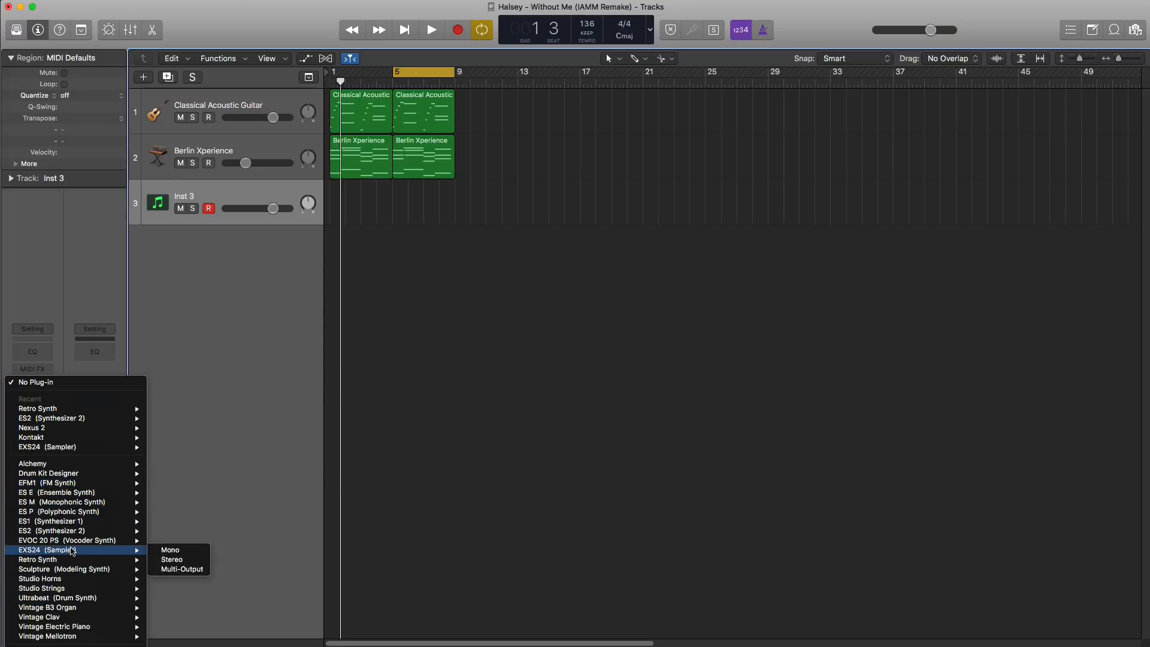
pyautogui.click(71, 549)
pyautogui.click(317, 81)
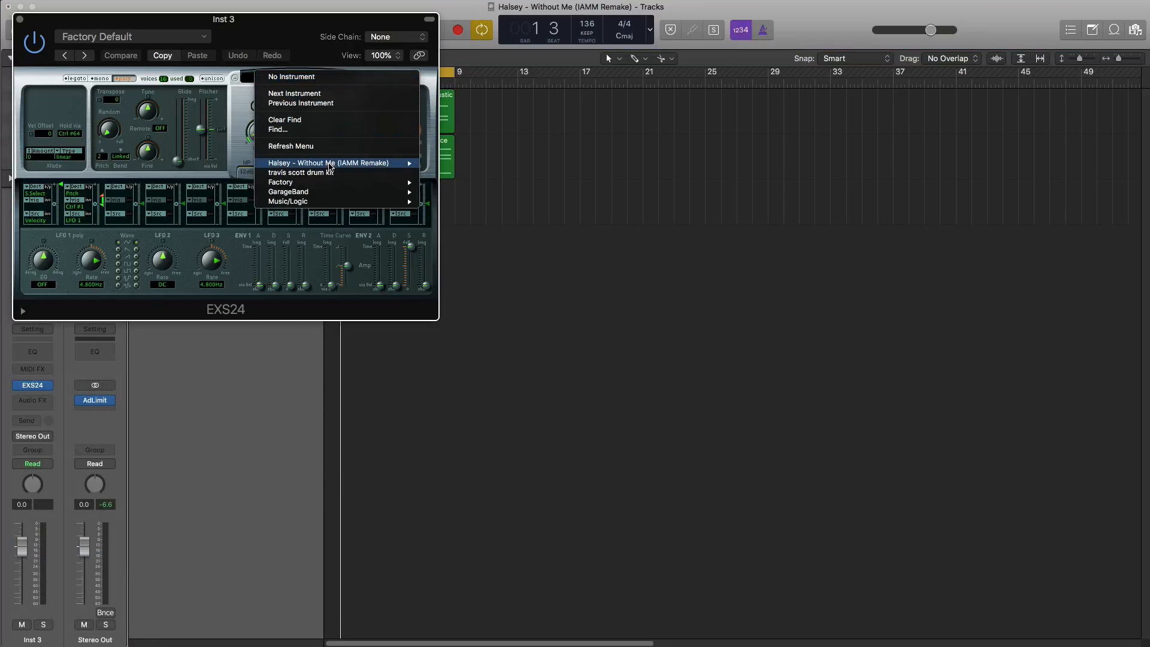
pyautogui.click(455, 167)
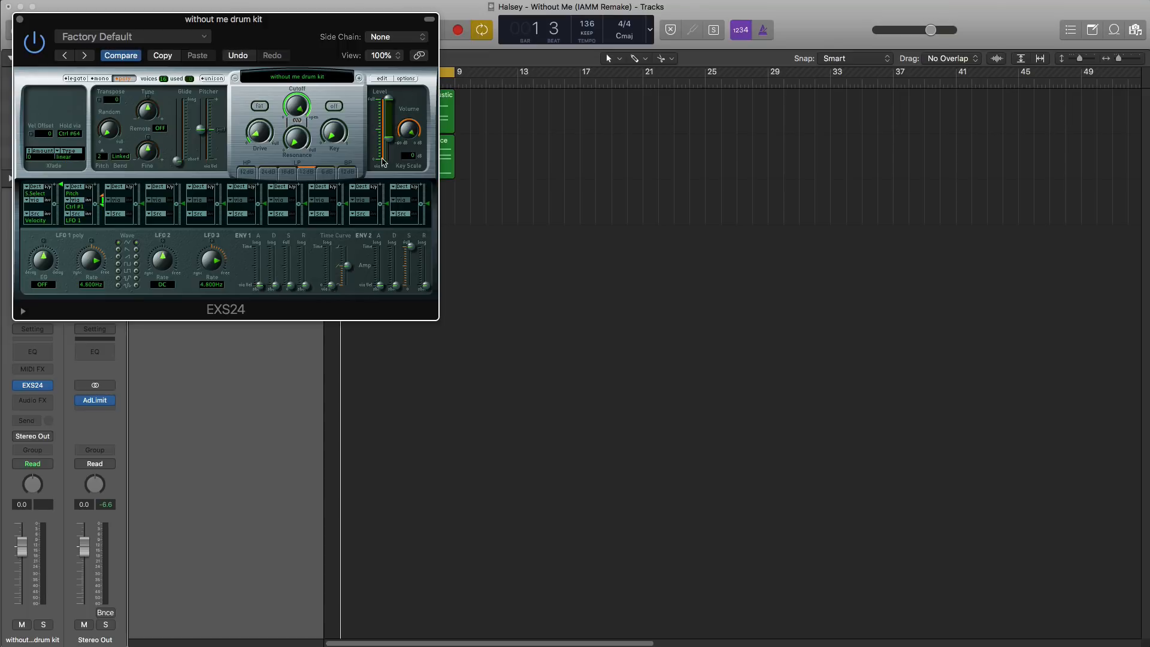
pyautogui.click(20, 20)
# - Create a drum kit region over bars 5 to 9 with a C#2 note on bar 5's third beat, and set the track volume to -5.5 dB
pyautogui.moveTo(403, 210); pyautogui.dragTo(455, 209)
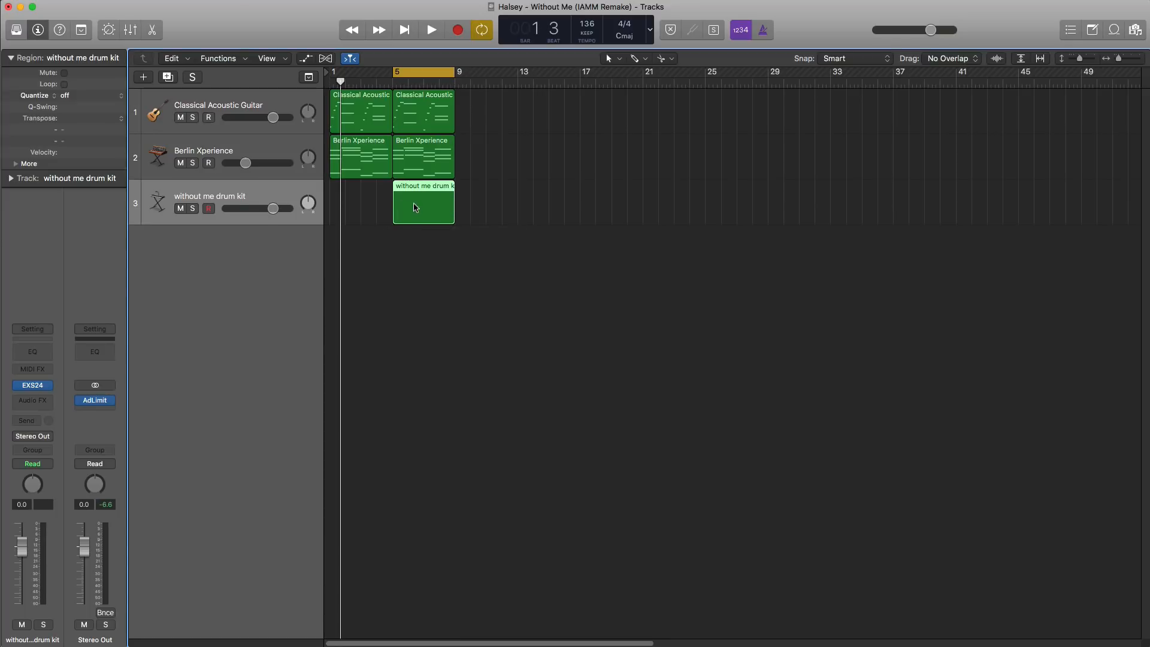
pyautogui.doubleClick(414, 207)
pyautogui.keyDown('super'); pyautogui.click(384, 526); pyautogui.keyUp('super')
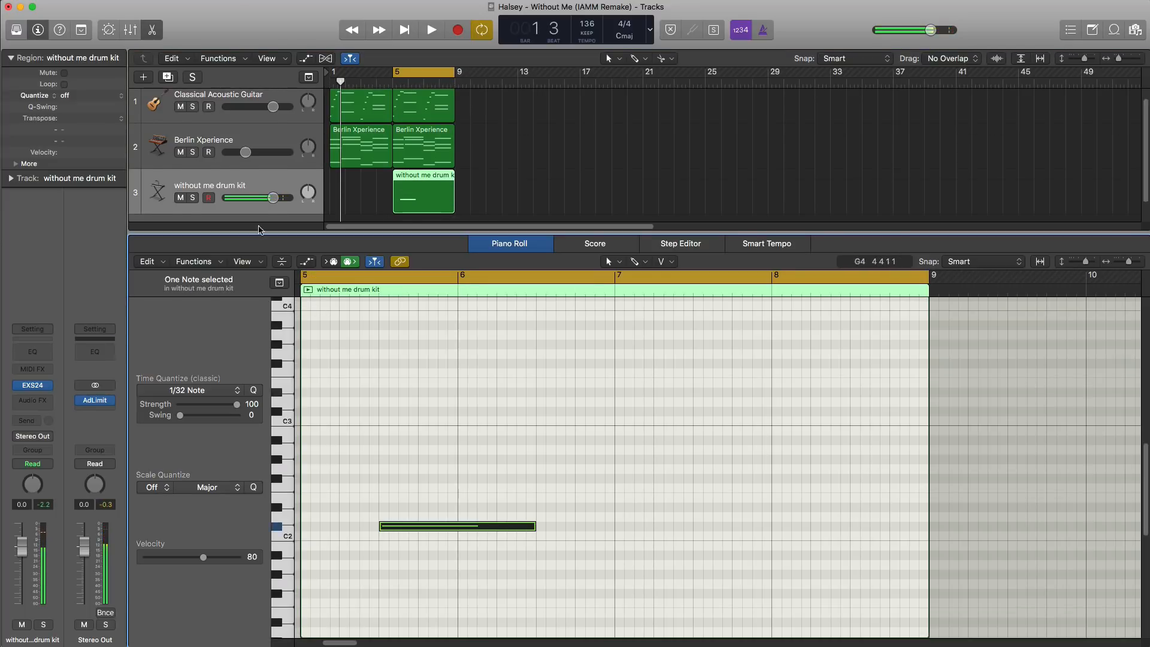
pyautogui.moveTo(267, 198); pyautogui.dragTo(266, 200)
pyautogui.press('space')
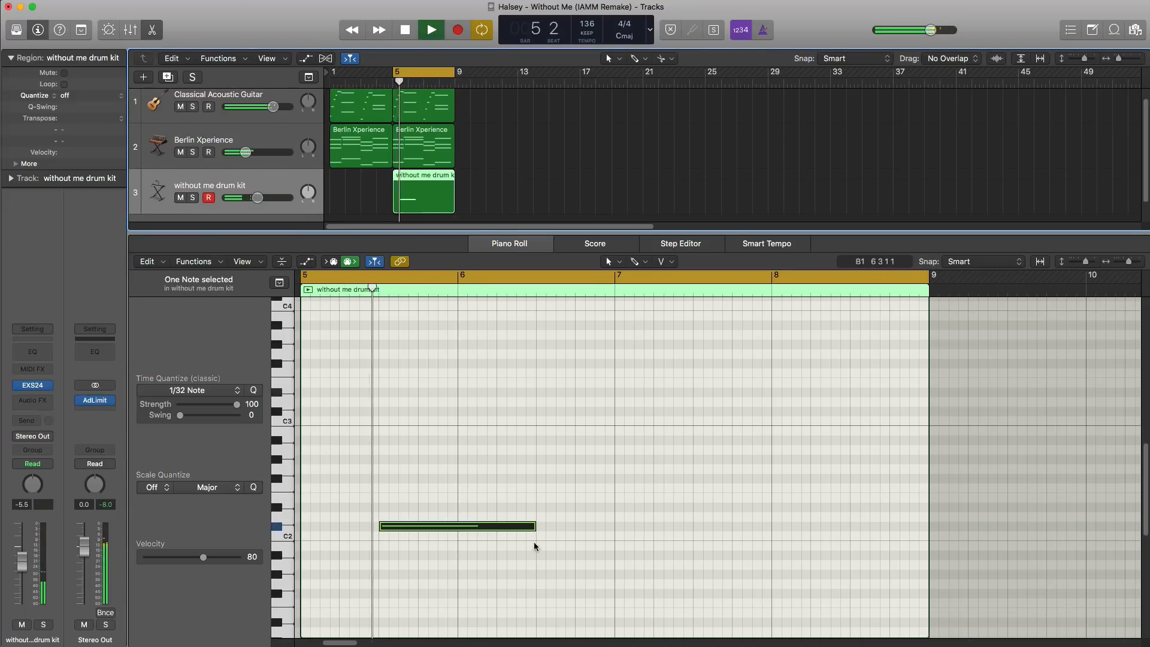
# - Shorten the C#2 drum note to one beat and repeat it on the third beat of bars 6, 7 and 8
pyautogui.moveTo(531, 527); pyautogui.dragTo(419, 527)
pyautogui.press('super+z')
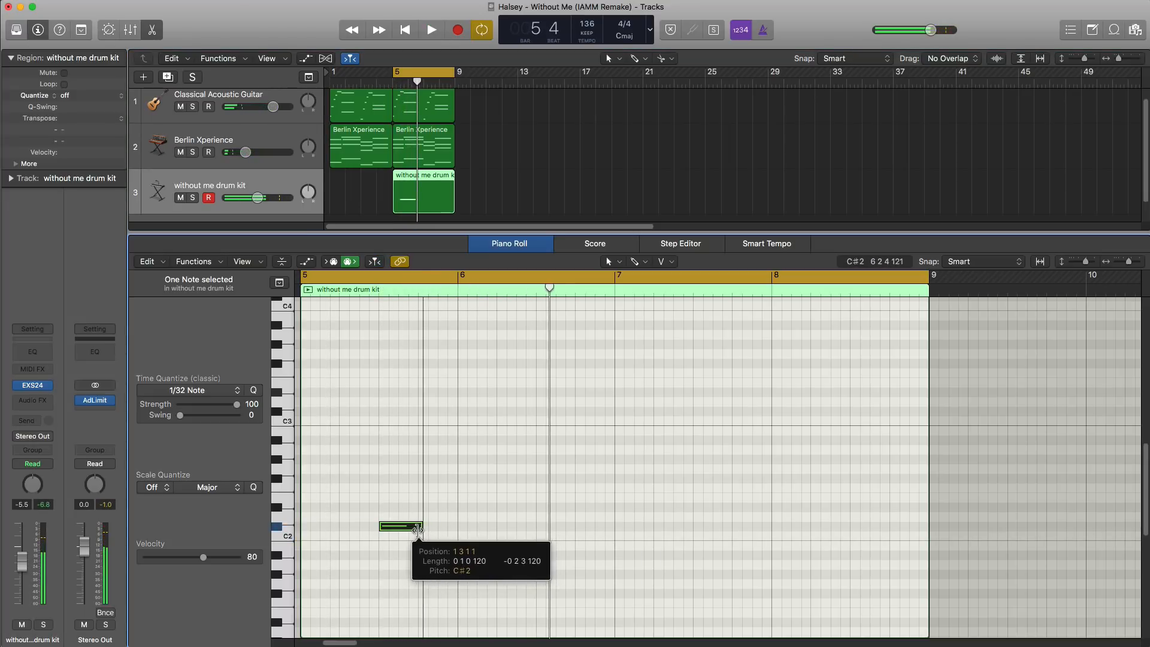
pyautogui.click(698, 526)
pyautogui.click(856, 527)
# - Play the drum pattern with the guitar and pad, and lower the drum kit track's volume to -12.0 dB
pyautogui.press('space')
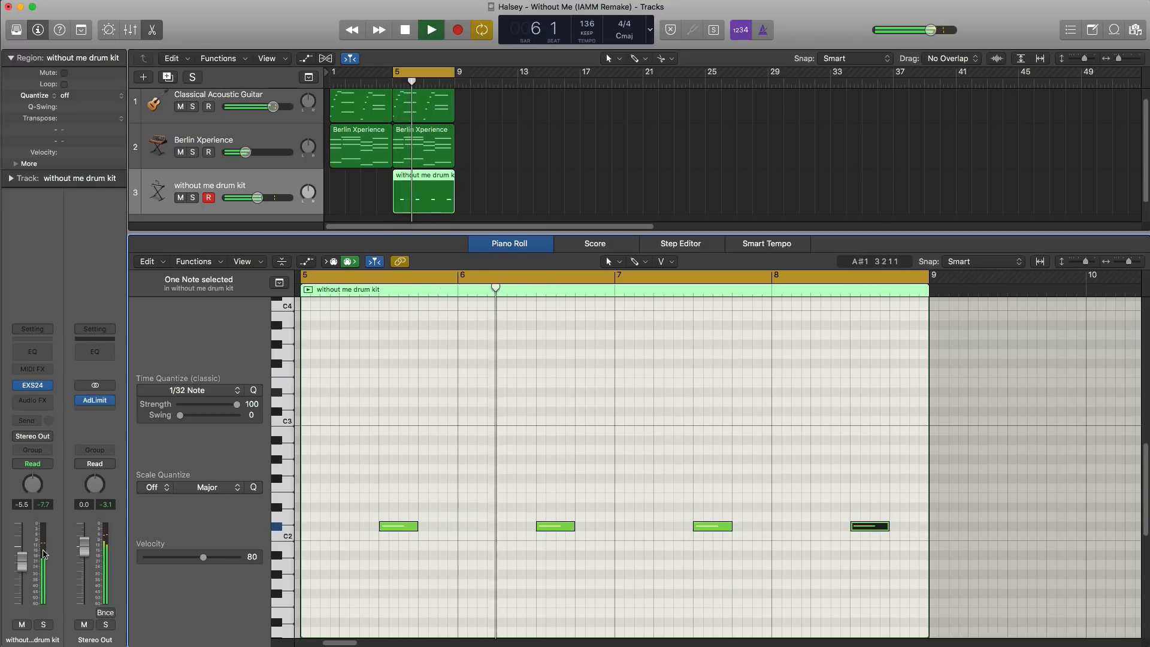
pyautogui.moveTo(21, 564)
pyautogui.mouseDown()
pyautogui.moveTo(28, 586)
pyautogui.moveTo(26, 572)
pyautogui.mouseUp()
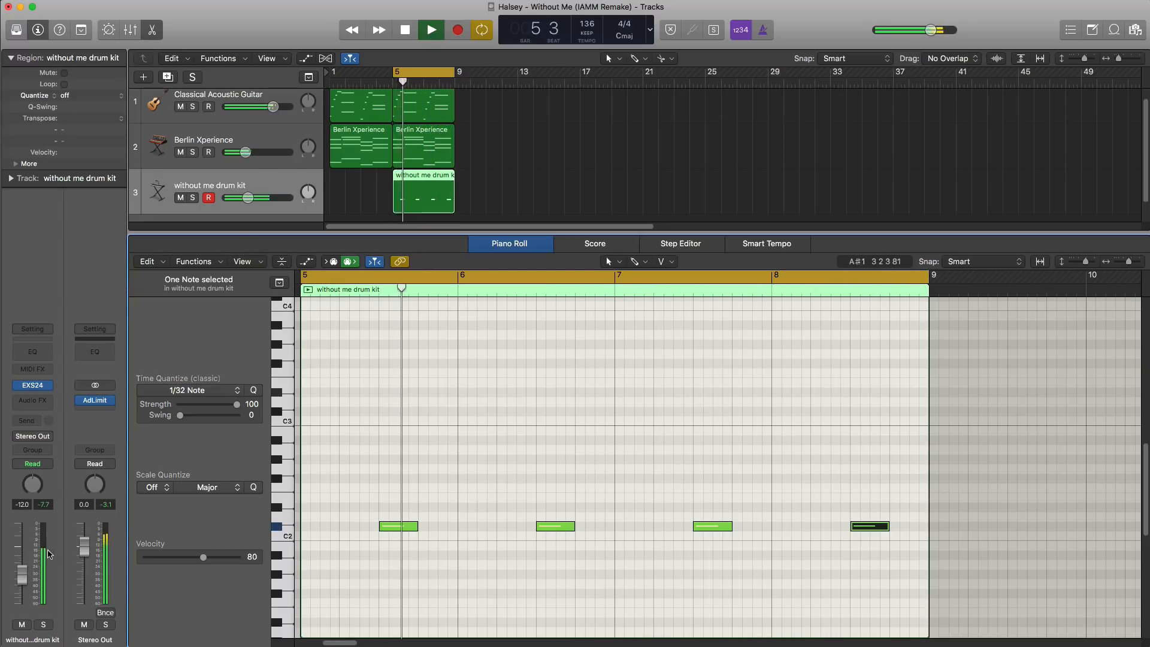
pyautogui.press('space')
# - Add a Space Designer reverb to the drum kit track, lower its wet level to about -48 dB during playback, and close it
pyautogui.click(32, 400)
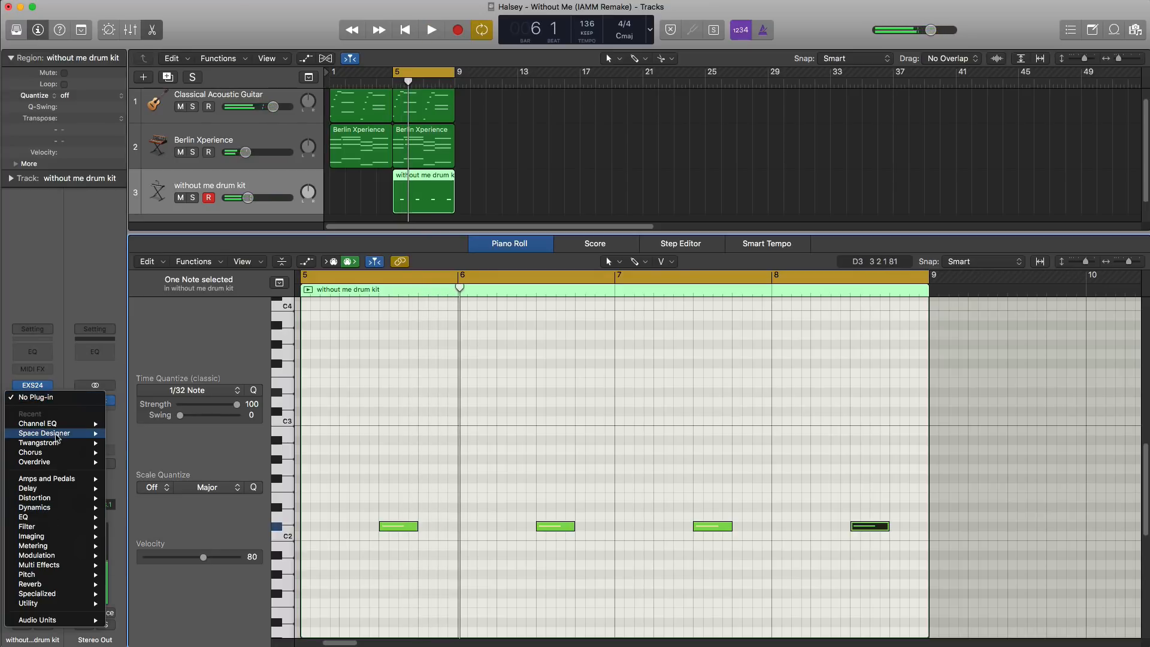
pyautogui.click(131, 442)
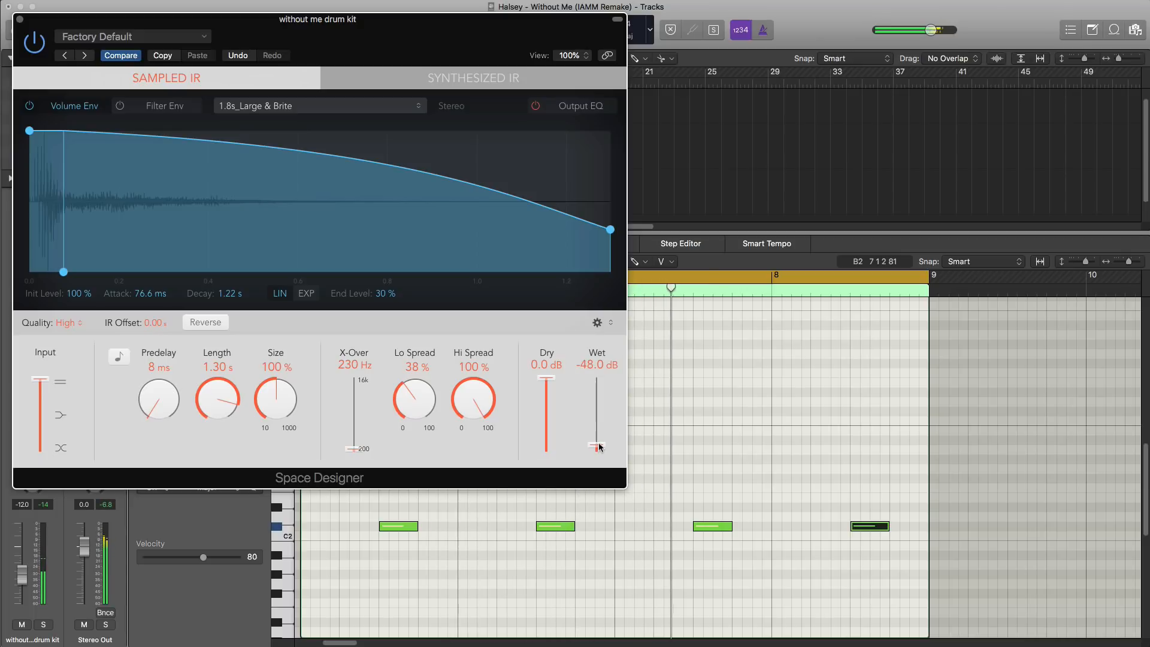
pyautogui.click(21, 21)
pyautogui.press('space')
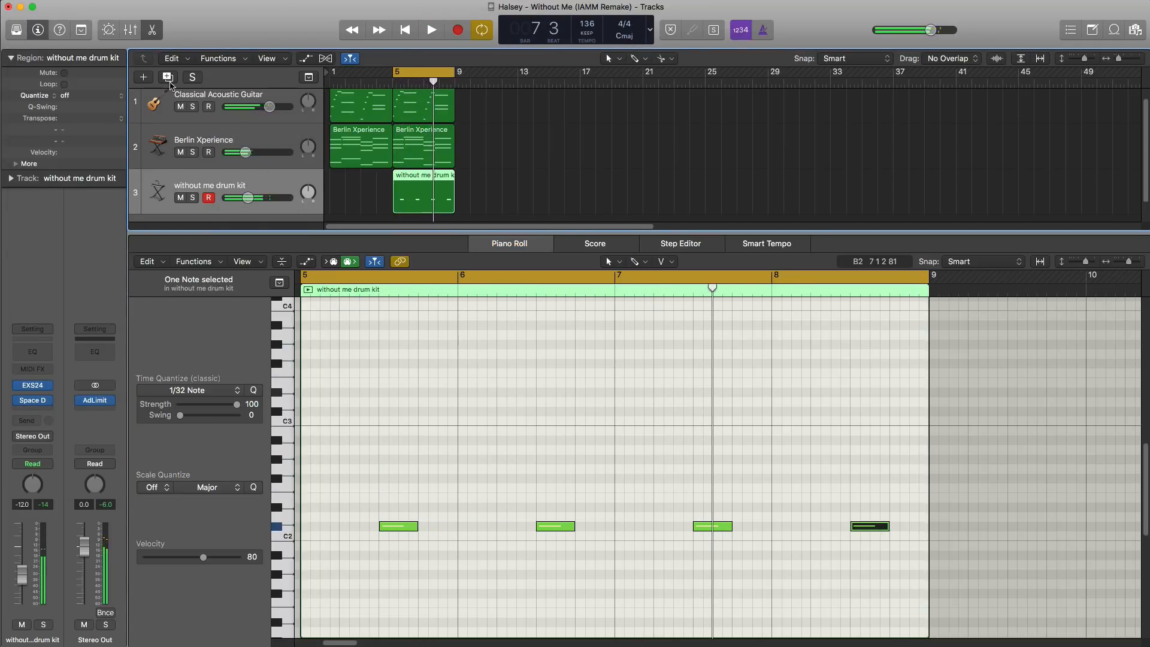
# - Duplicate the drum kit track with its settings and remove Space Designer from the copy
pyautogui.click(167, 78)
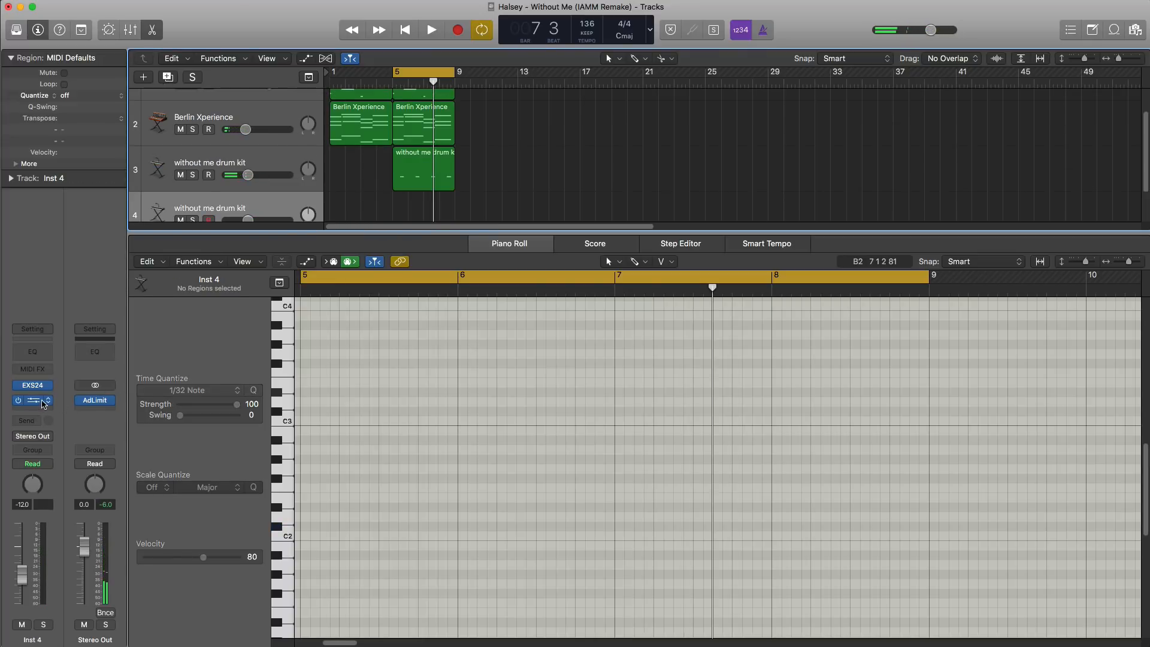
pyautogui.moveTo(50, 412); pyautogui.dragTo(49, 412)
pyautogui.click(50, 403)
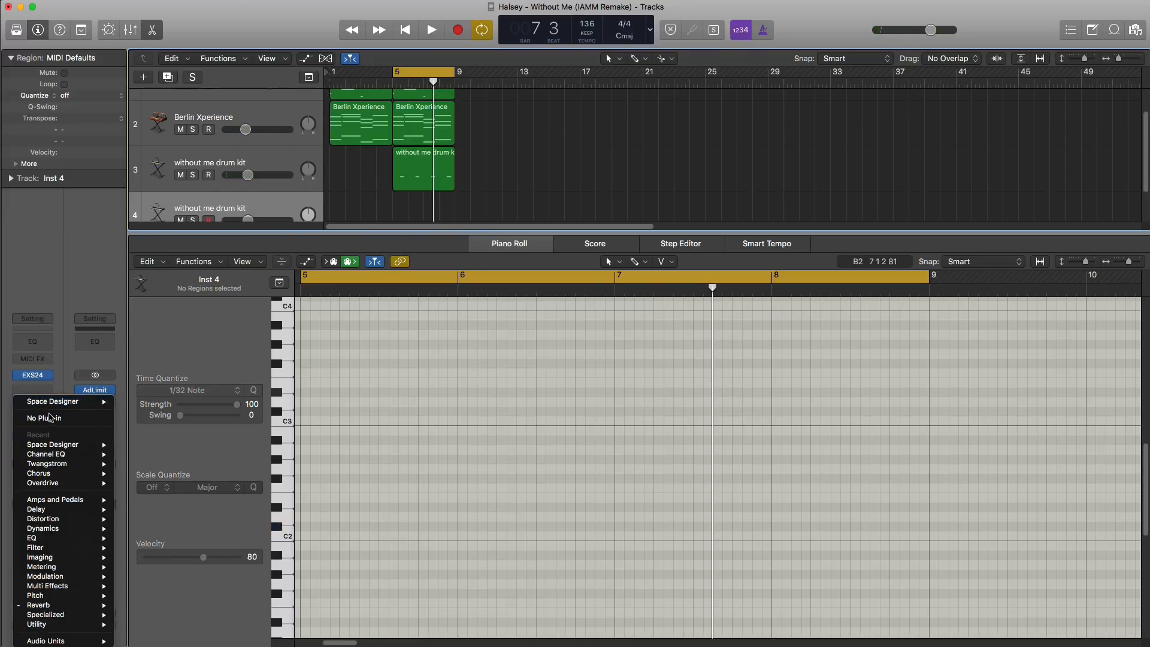
pyautogui.click(49, 417)
# - Create a region over bars 5 to 9 on the second drum kit track and add a one-beat C2 note at its start during playback
pyautogui.keyDown('super'); pyautogui.click(406, 211); pyautogui.keyUp('super')
pyautogui.moveTo(407, 217); pyautogui.dragTo(455, 211)
pyautogui.press('super+z')
pyautogui.press('space')
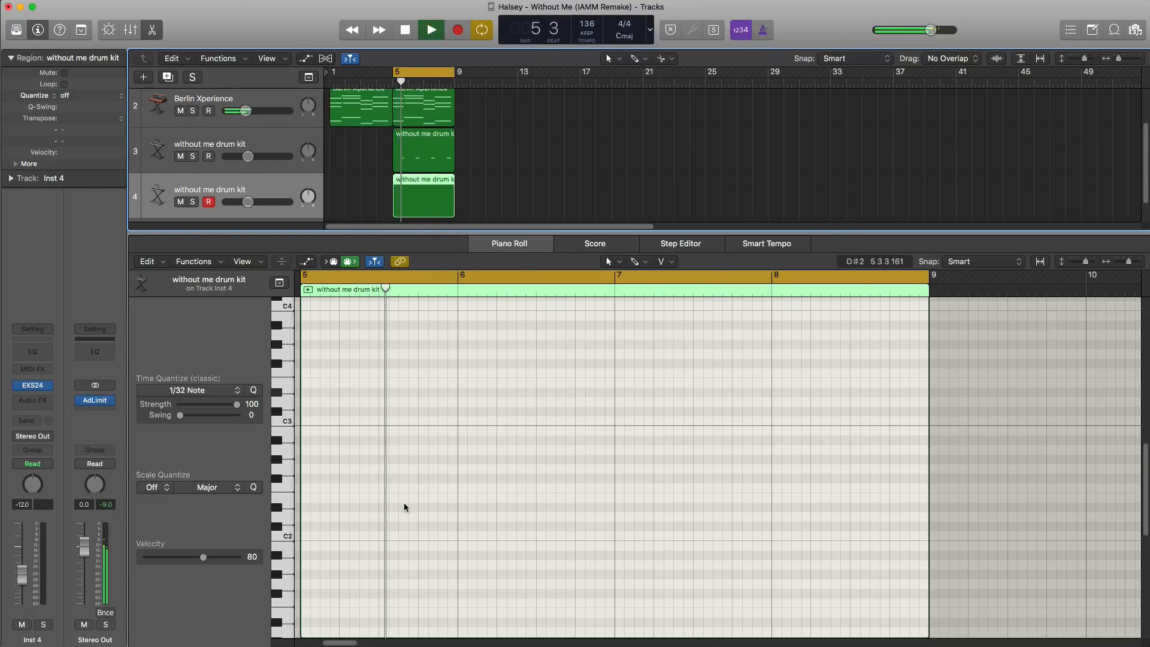
pyautogui.keyDown('super'); pyautogui.click(304, 536); pyautogui.keyUp('super')
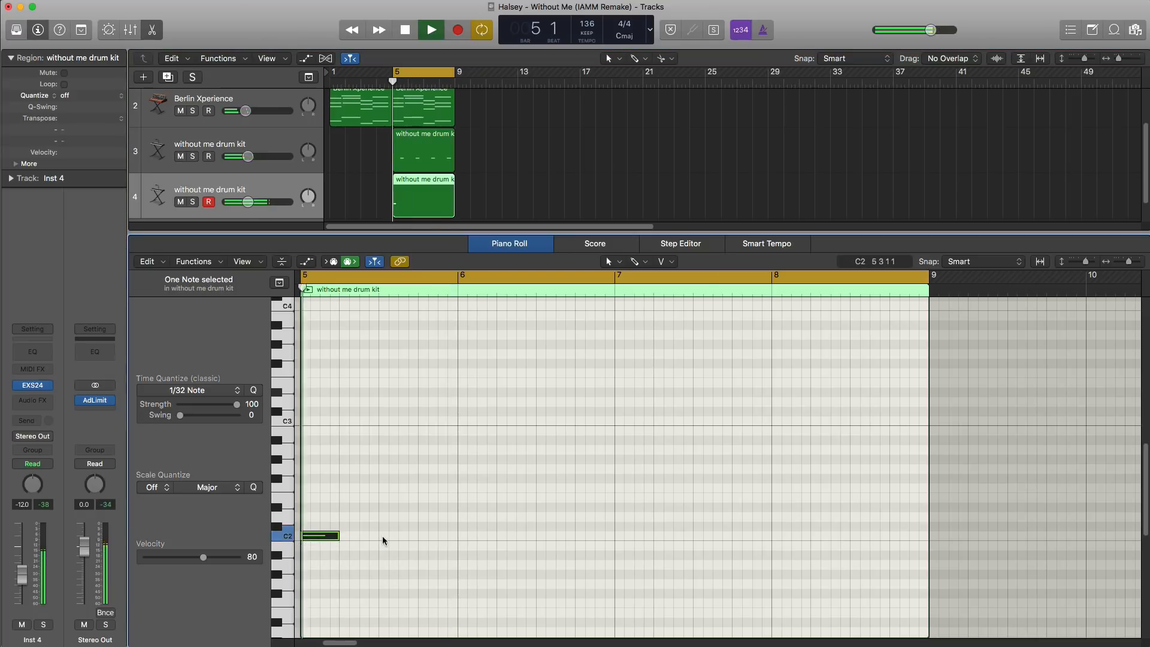
# - Add two more one-beat C2 notes in bar 5 of the second drum kit region, at 5 2 3 and 5 4 1, during playback
pyautogui.press('space')
pyautogui.moveTo(368, 539); pyautogui.dragTo(378, 540)
pyautogui.press('space')
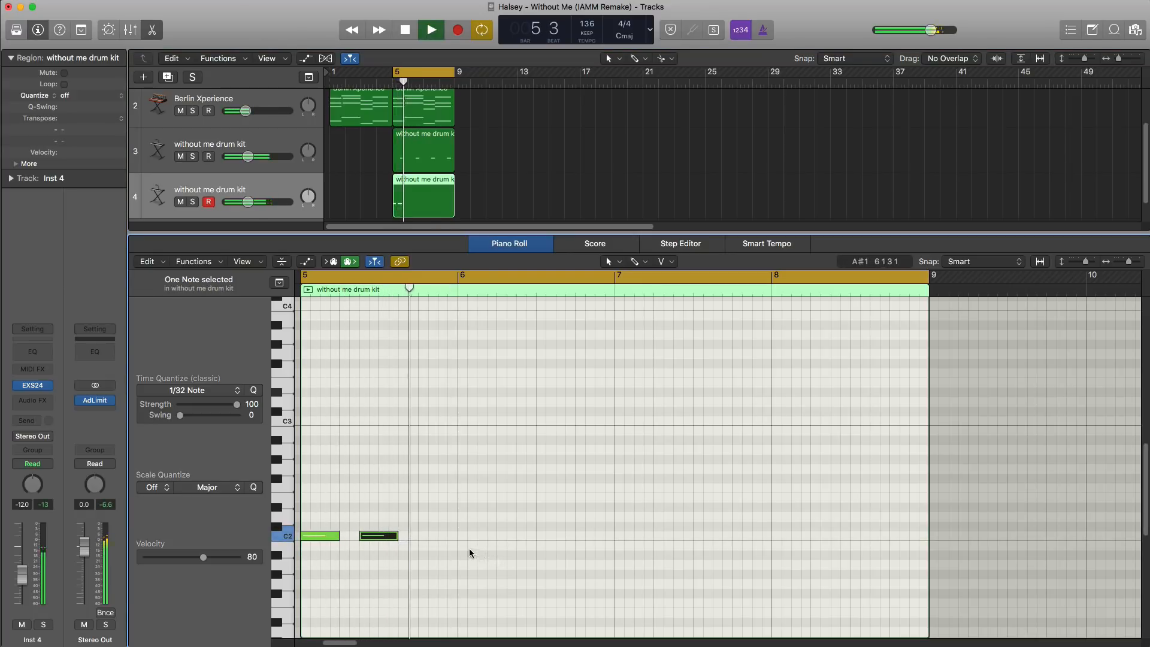
pyautogui.press('space')
pyautogui.press('space')
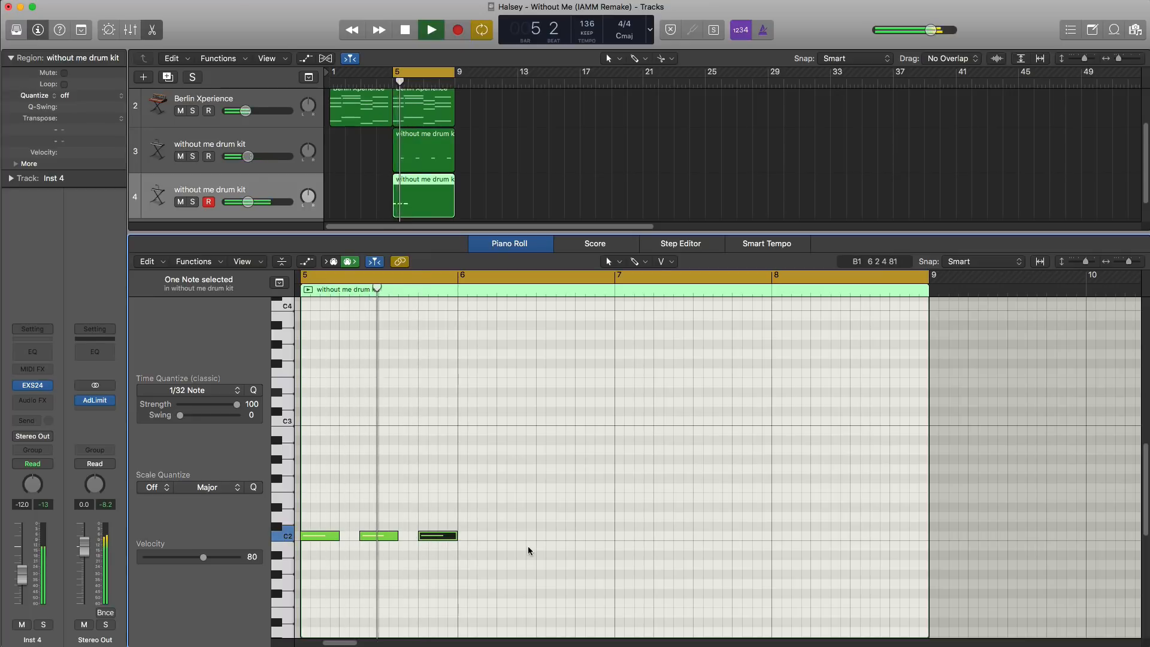
# - Add one-beat C2 notes at 6 2 1, 6 3 3 and the start of bar 7, checking them in playback
pyautogui.click(502, 536)
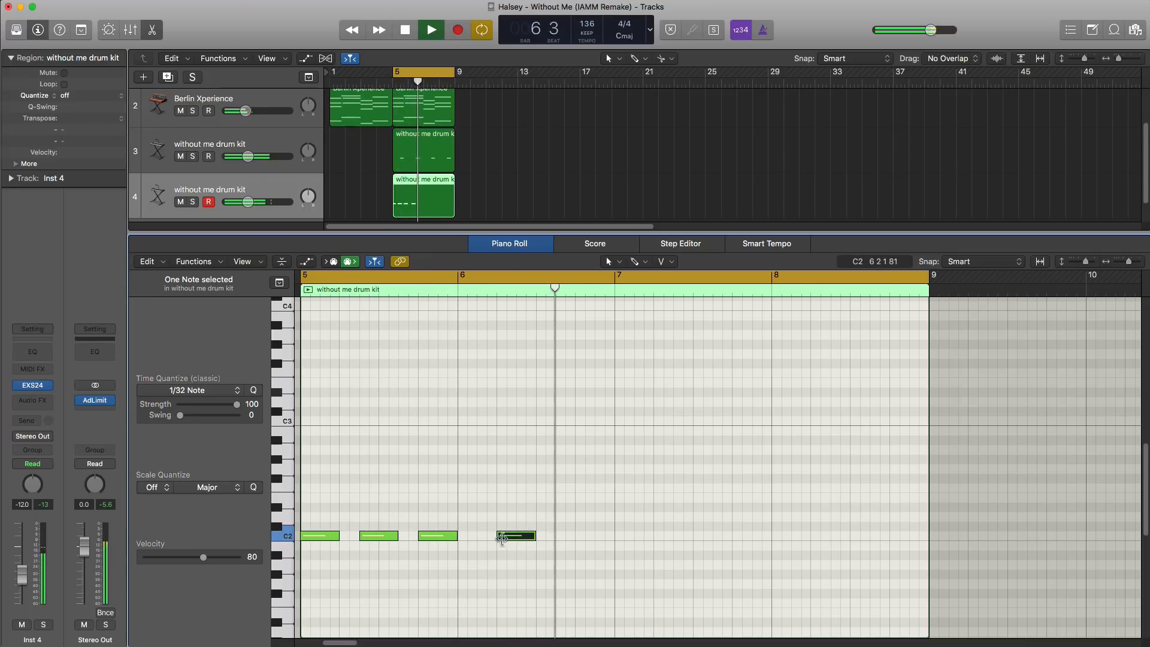
pyautogui.click(561, 537)
pyautogui.press('space')
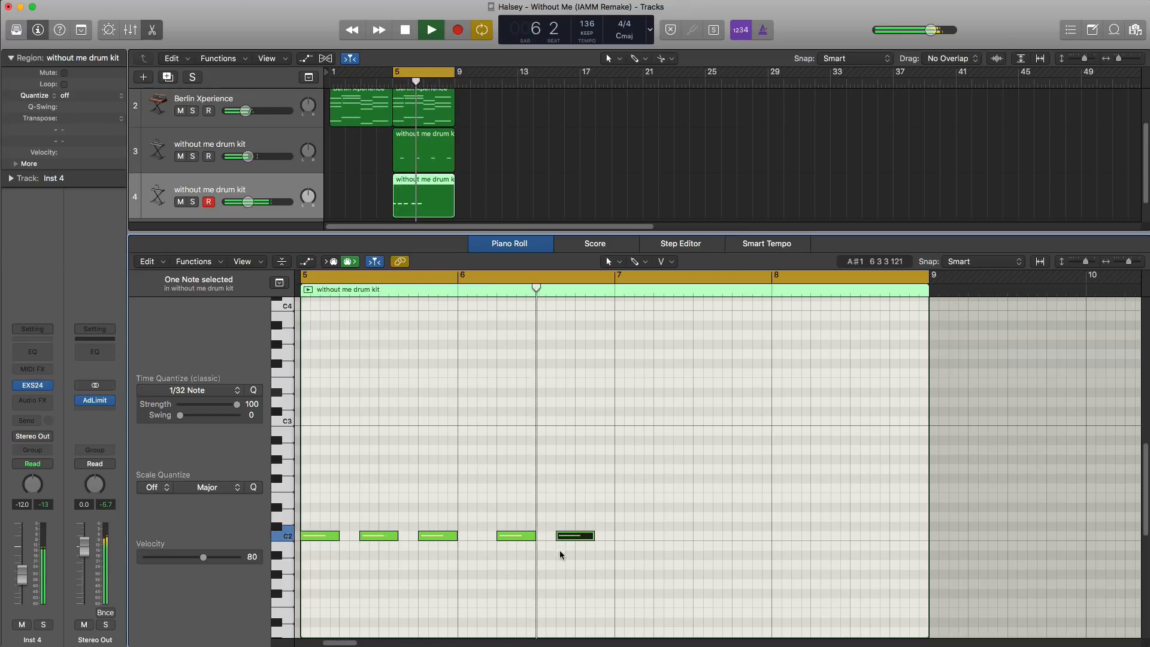
pyautogui.click(621, 536)
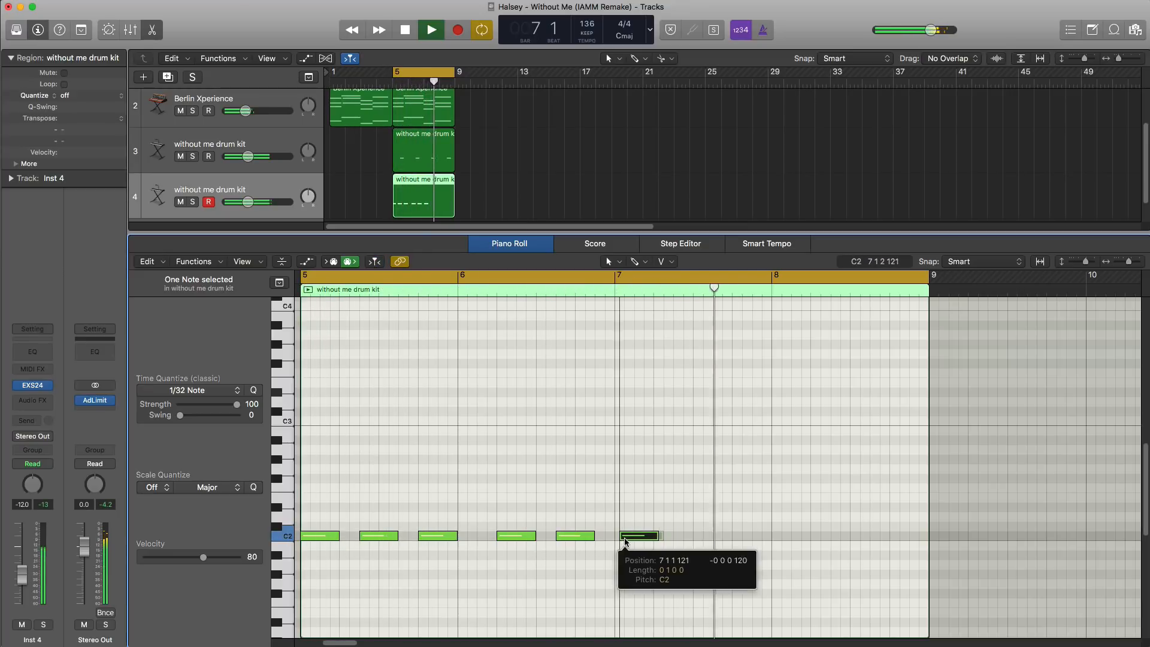
pyautogui.press('space')
pyautogui.press('space')
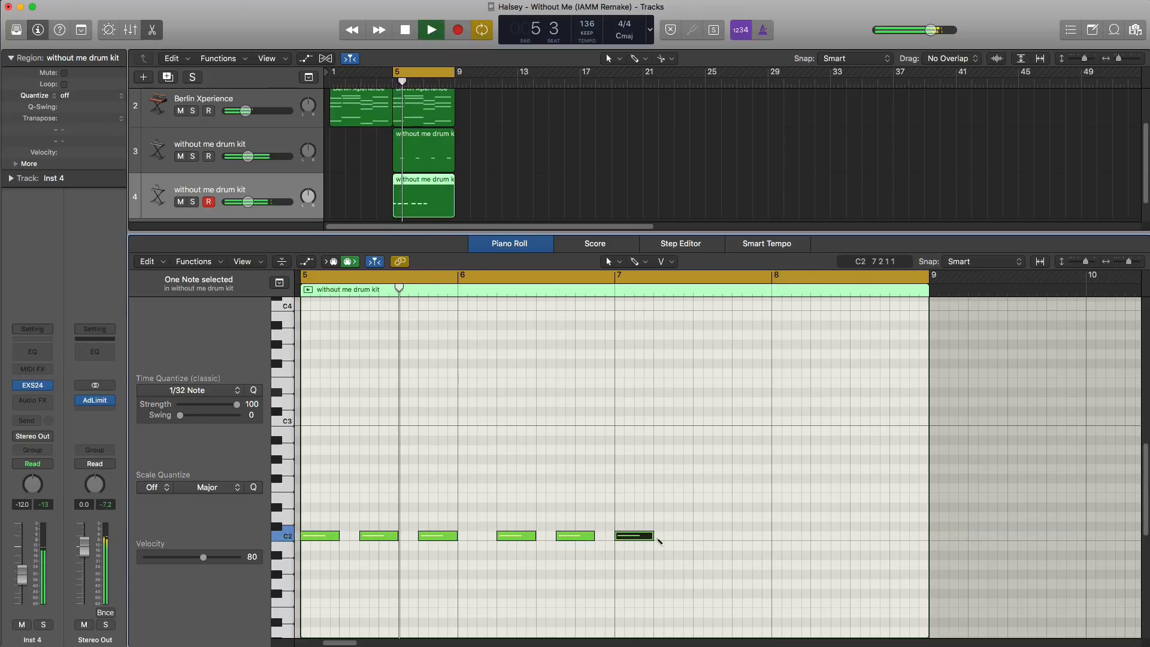
# - Repeat the five C2 notes of bars 5 and 6 into bars 7 and 8, and split the last one into two half-beat notes
pyautogui.click(645, 542)
pyautogui.press('space')
pyautogui.moveTo(608, 557); pyautogui.dragTo(285, 497)
pyautogui.press('super+r')
pyautogui.press('space')
pyautogui.hscroll(2, 467, 476)
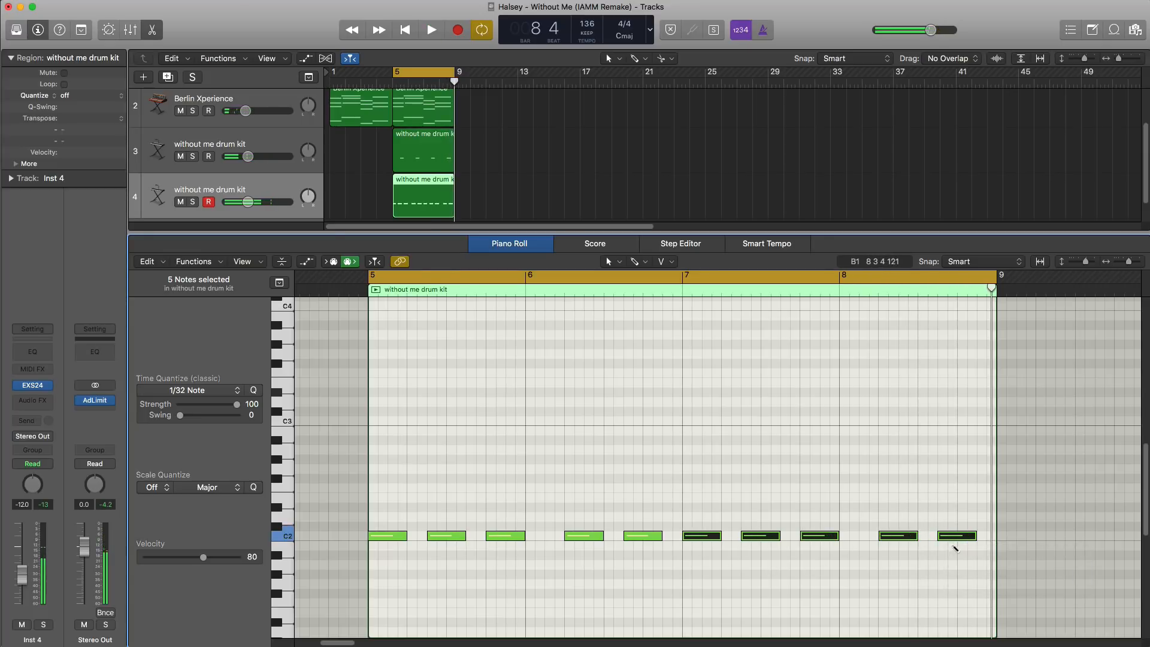
pyautogui.moveTo(938, 537)
pyautogui.mouseDown()
pyautogui.moveTo(962, 537)
pyautogui.moveTo(947, 539)
pyautogui.mouseUp()
pyautogui.press('space')
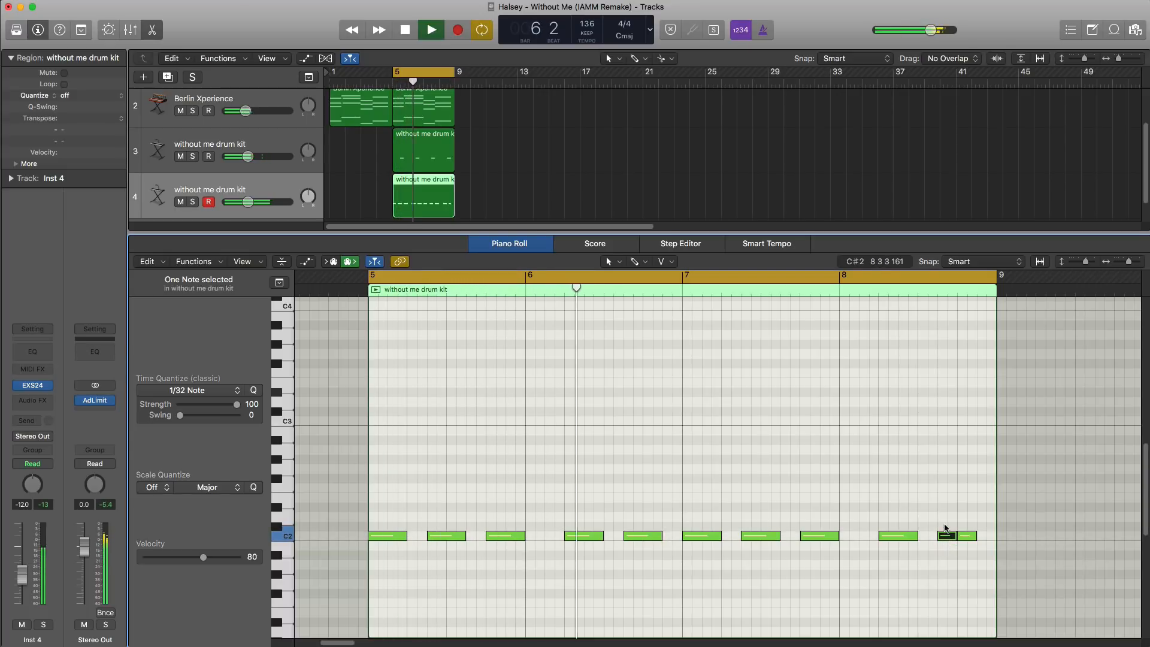
# - Raise the second drum kit track's volume to -8.2 dB and set the Classical Acoustic Guitar track to -2.7 dB
pyautogui.moveTo(247, 201); pyautogui.dragTo(252, 202)
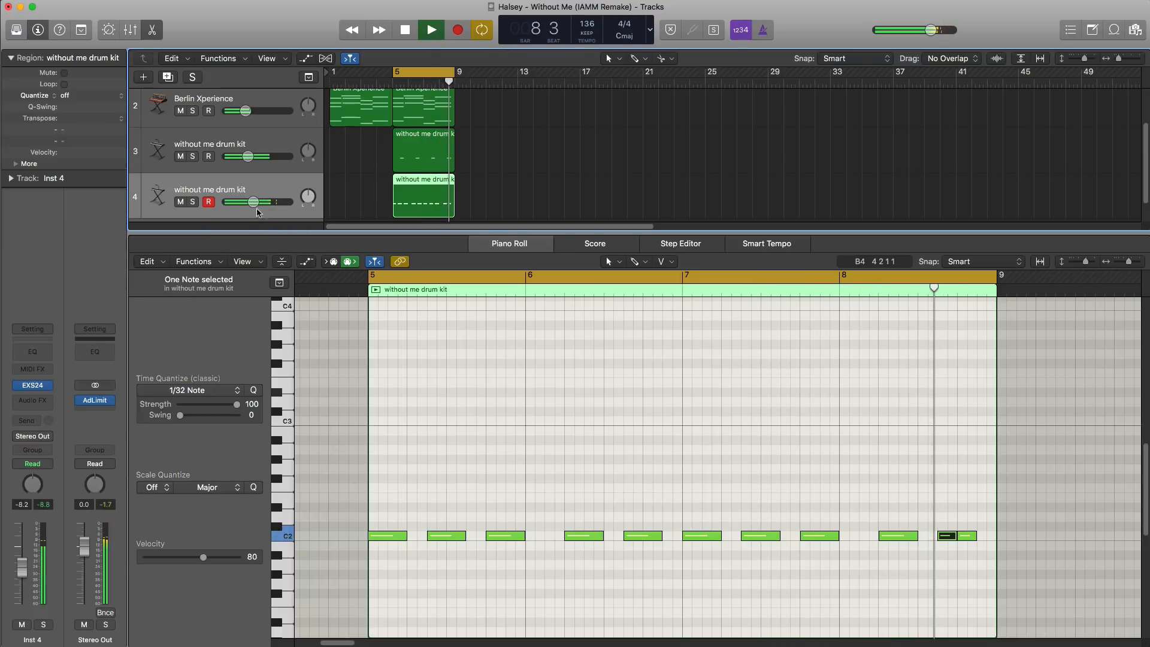
pyautogui.moveTo(245, 111); pyautogui.dragTo(267, 117)
pyautogui.scroll(5, 245, 112)
# - Lower the high cut frequency in the Classical Acoustic Guitar's Channel EQ to 1180 Hz, listen to it and hide the plug-in
pyautogui.click(206, 108)
pyautogui.press('space')
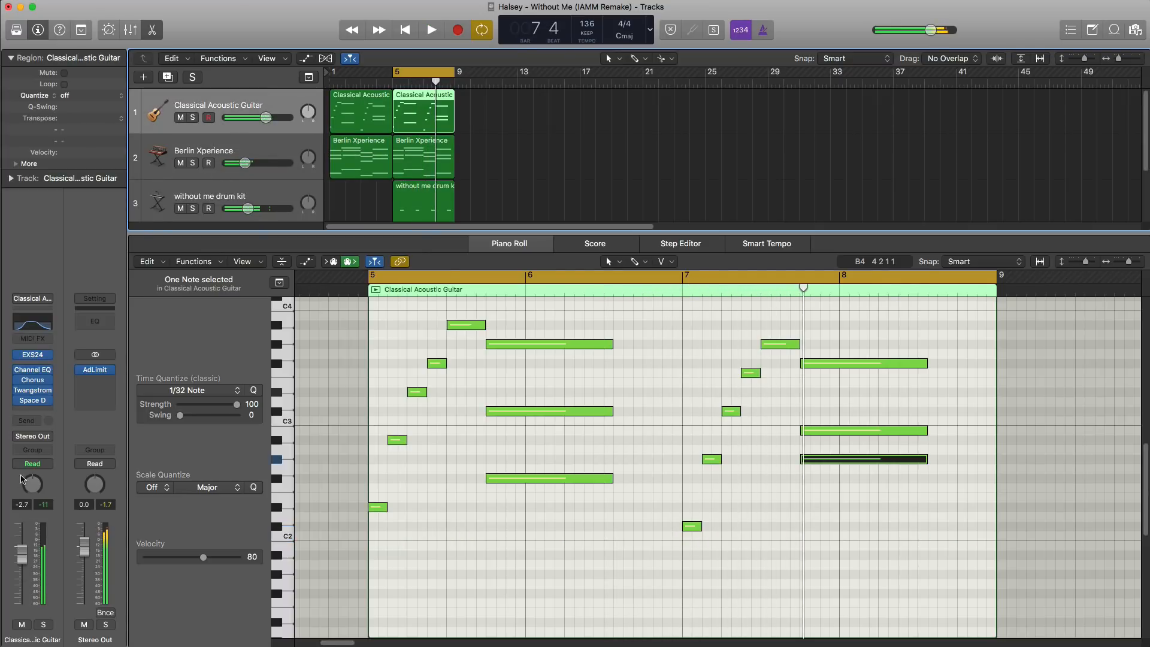
pyautogui.click(32, 370)
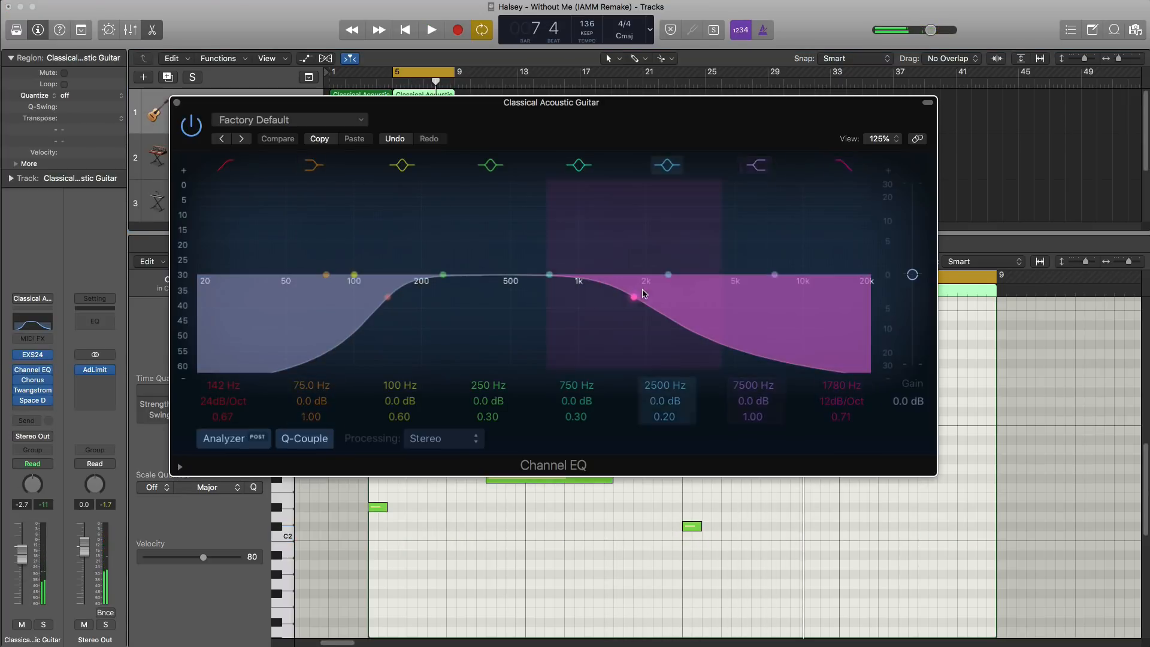
pyautogui.moveTo(634, 296); pyautogui.dragTo(593, 301)
pyautogui.press('space')
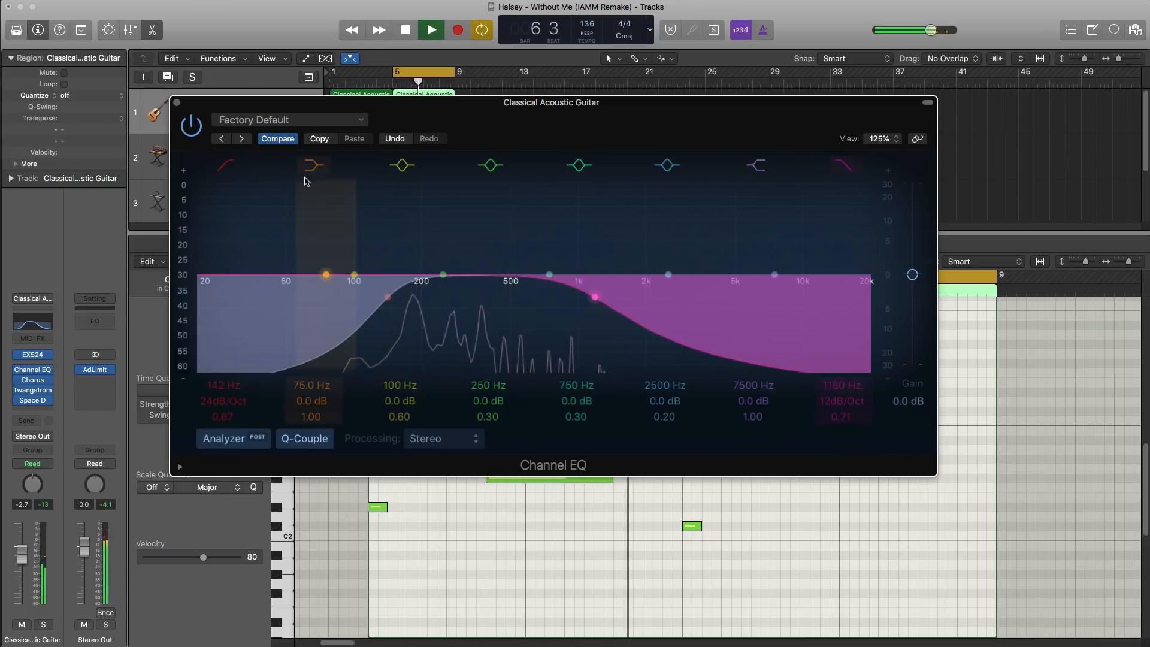
pyautogui.click(176, 103)
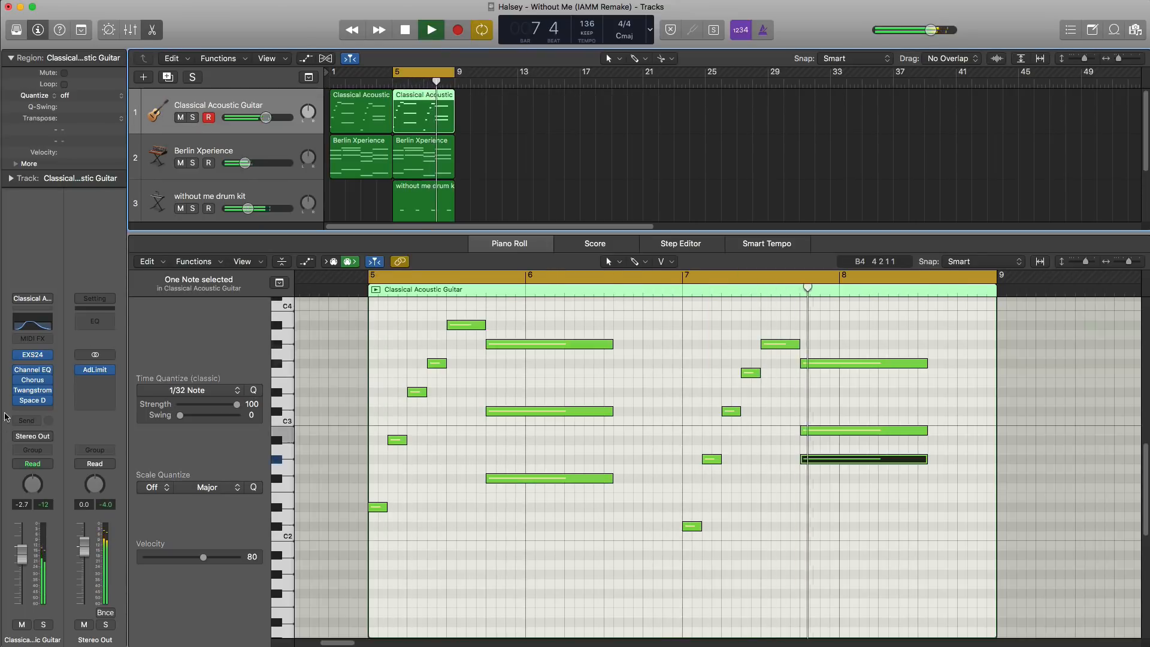
pyautogui.press('v')
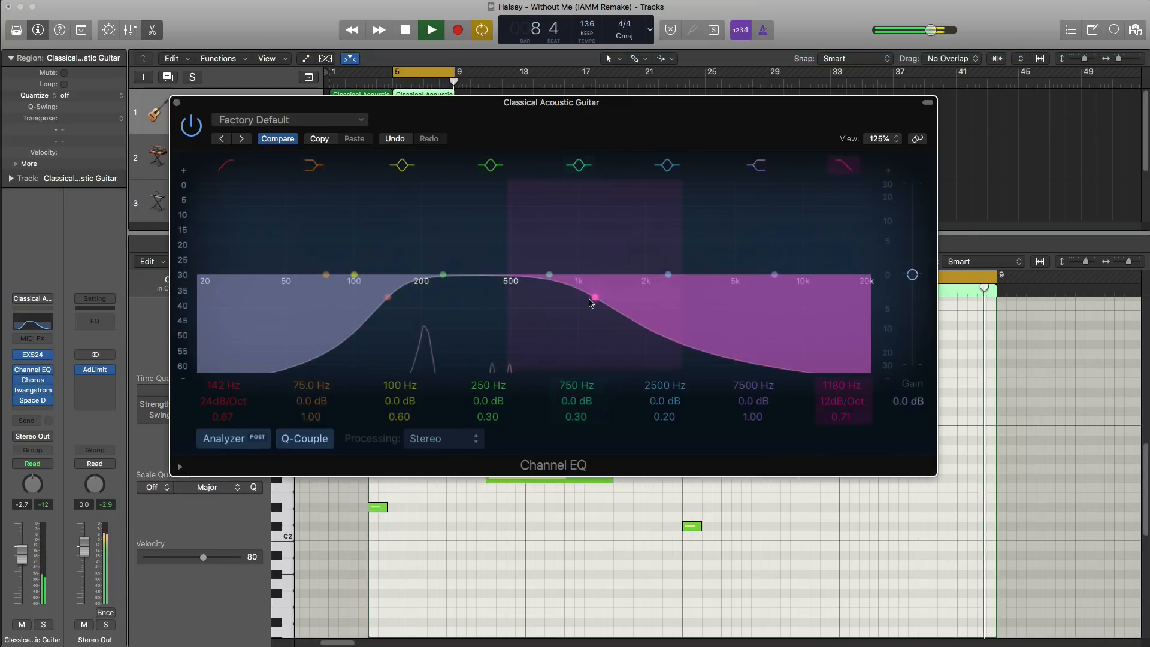
pyautogui.press('v')
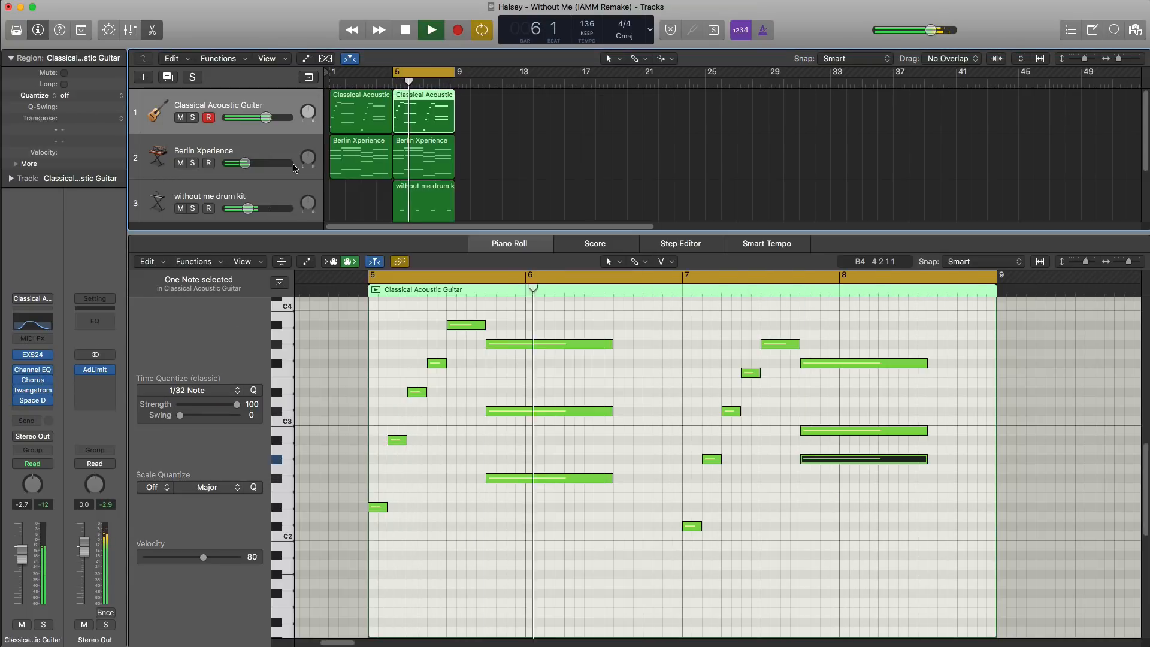
# - Raise the second drum kit track's volume to -6.8 dB during playback
pyautogui.scroll(-1, 244, 202)
pyautogui.scroll(-2, 245, 202)
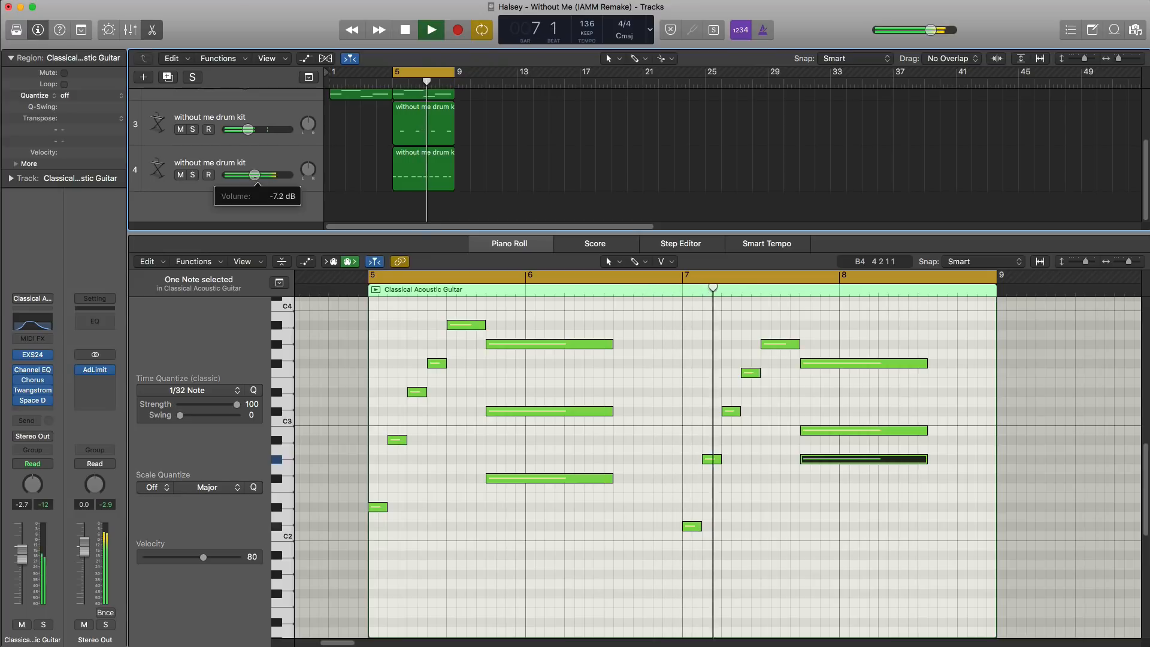
pyautogui.press('space')
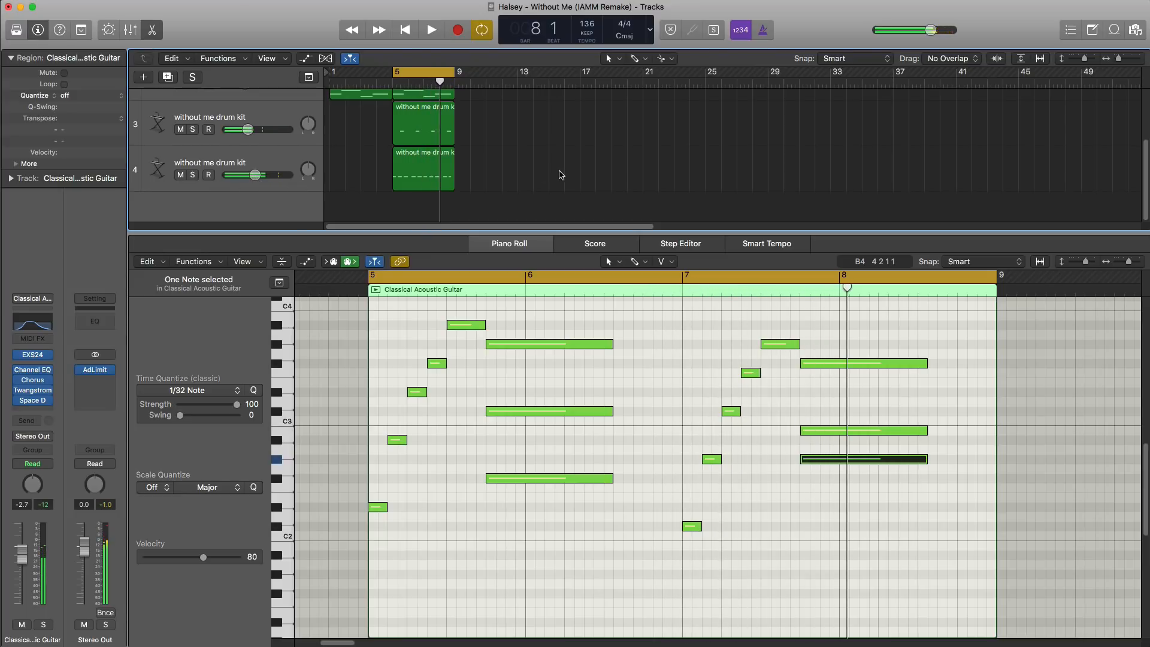
# - Repeat the regions of all four tracks at bars 5 to 9 into bars 9 to 13
pyautogui.press('e')
pyautogui.moveTo(526, 278); pyautogui.dragTo(486, 112)
pyautogui.press('super+r')
pyautogui.click(622, 246)
# - In the first drum kit track's region at bar 9, cycle bar 12 and split its C#2 note into two half-beat notes
pyautogui.doubleClick(482, 207)
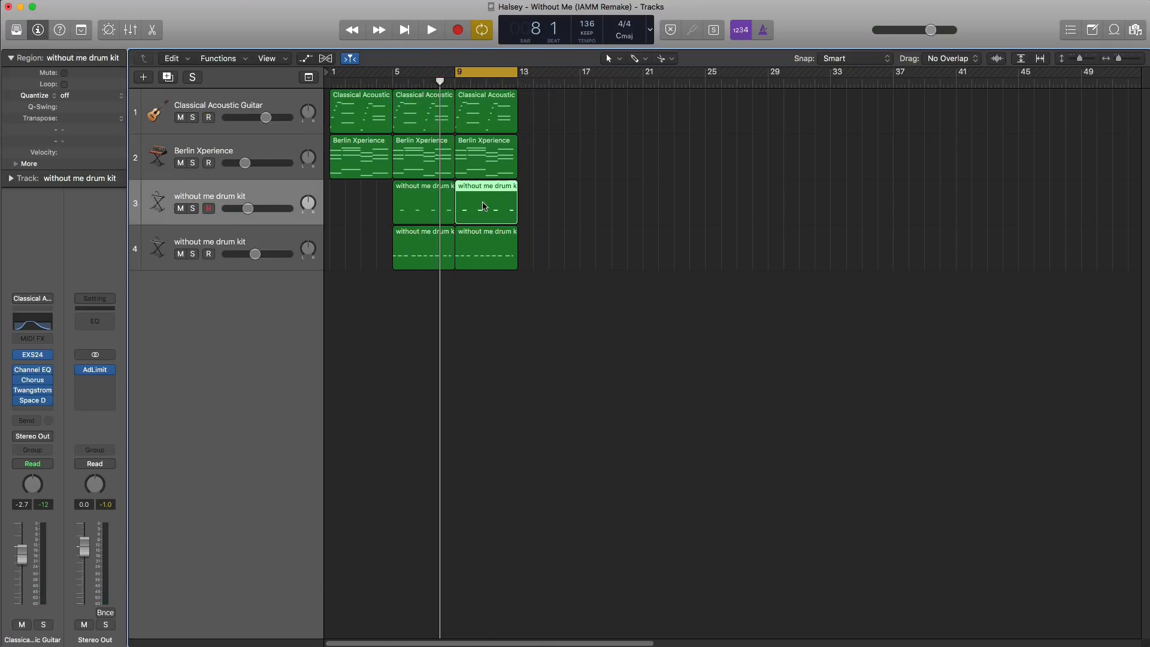
pyautogui.hscroll(-2, 444, 437)
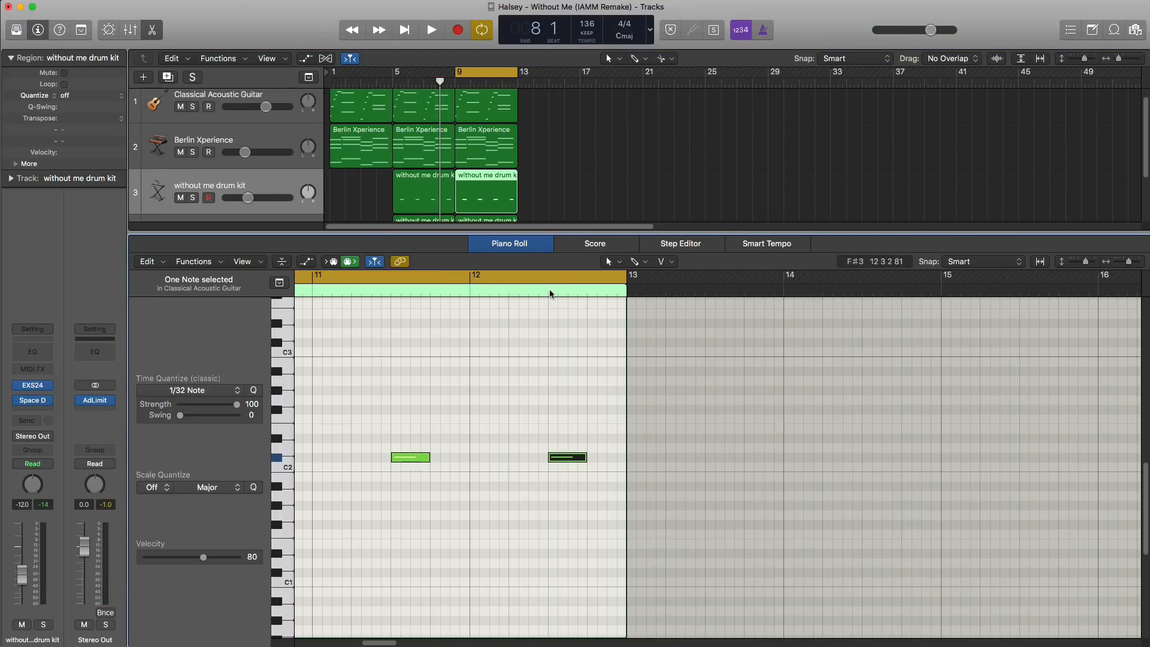
pyautogui.click(509, 280)
pyautogui.moveTo(474, 280); pyautogui.dragTo(621, 300)
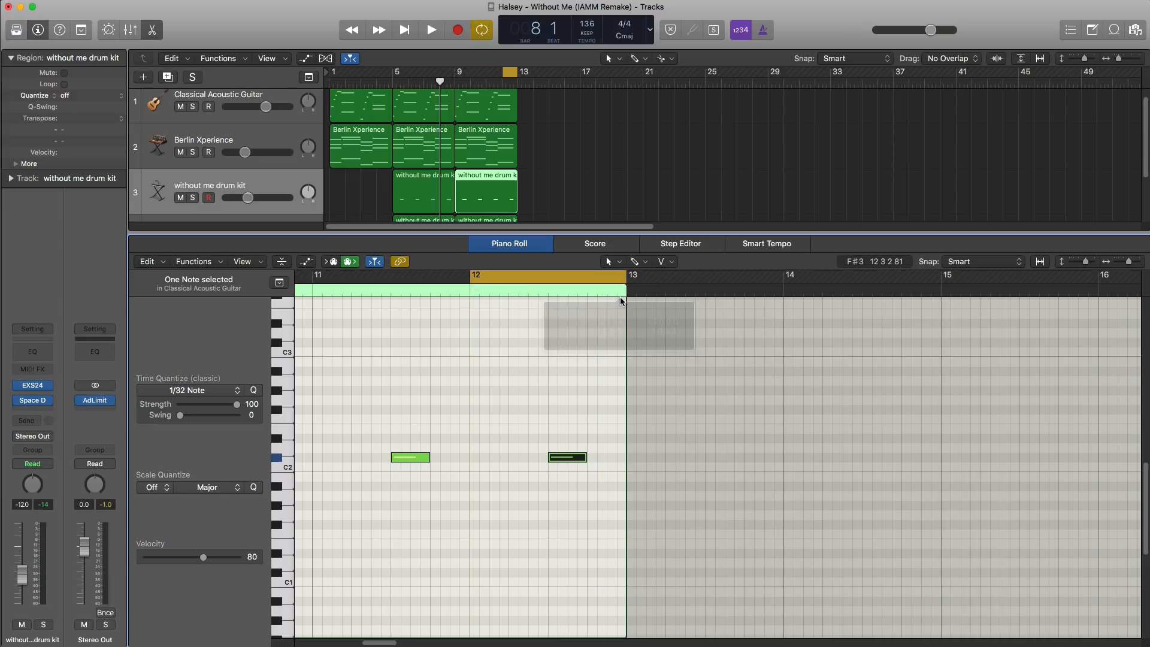
pyautogui.click(582, 478)
pyautogui.click(582, 459)
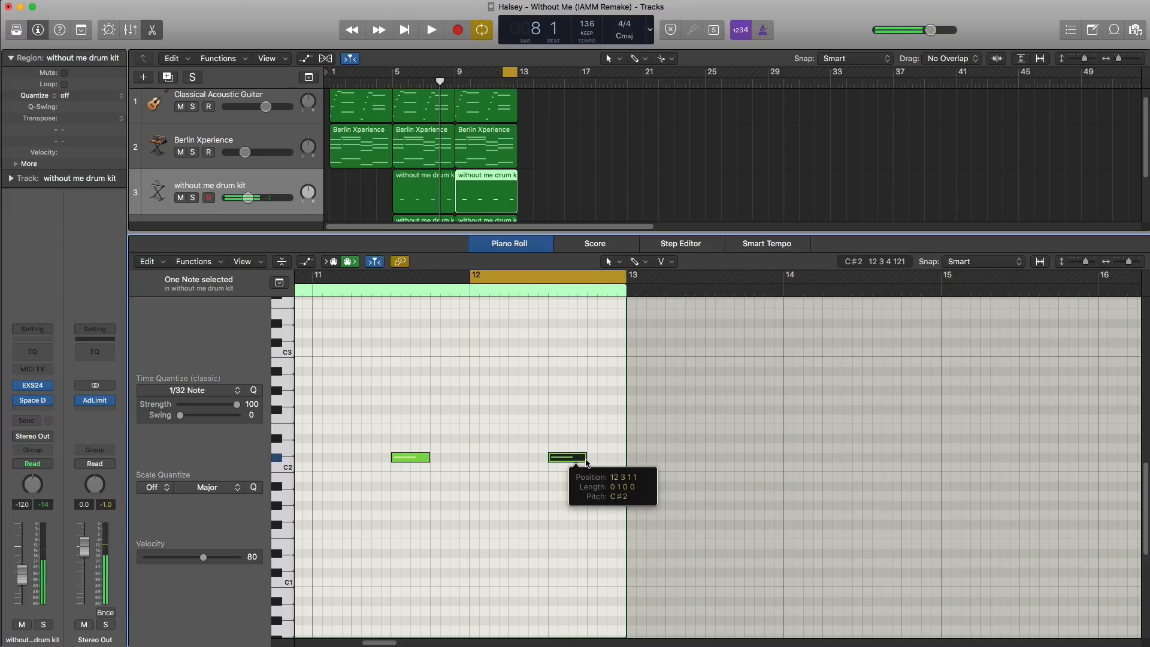
pyautogui.moveTo(586, 461)
pyautogui.mouseDown()
pyautogui.moveTo(562, 463)
pyautogui.moveTo(580, 462)
pyautogui.mouseUp()
pyautogui.press('space')
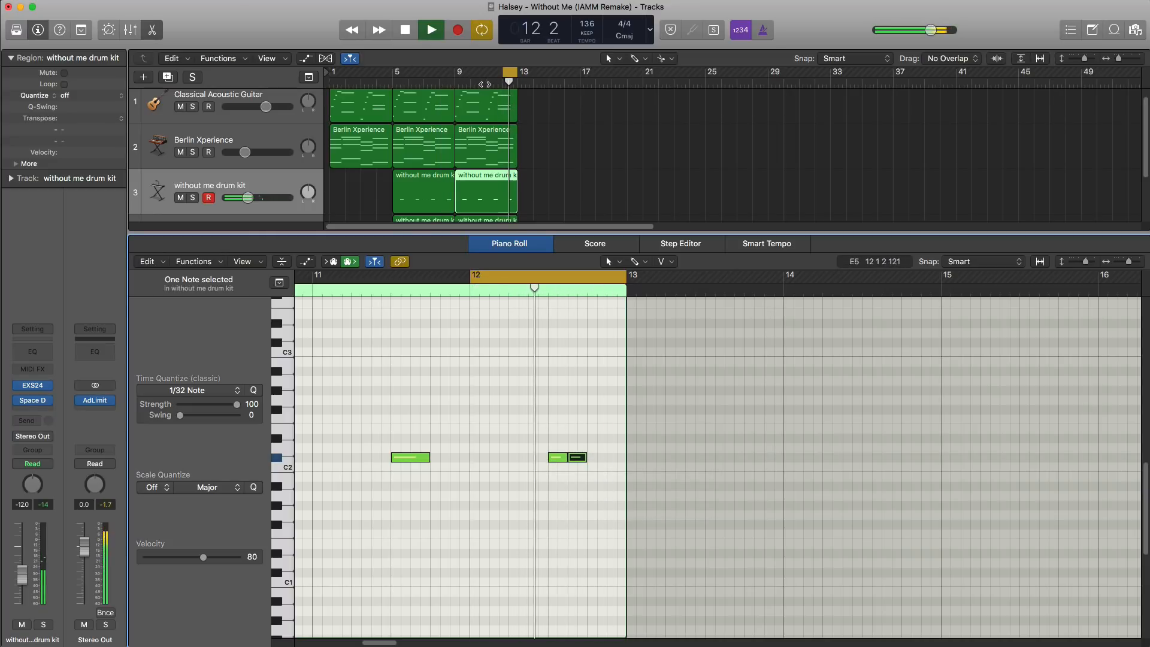
pyautogui.press('space')
# - Set the cycle range back to bars 9 to 13 and play it with the second drum kit track's region selected
pyautogui.click(468, 176)
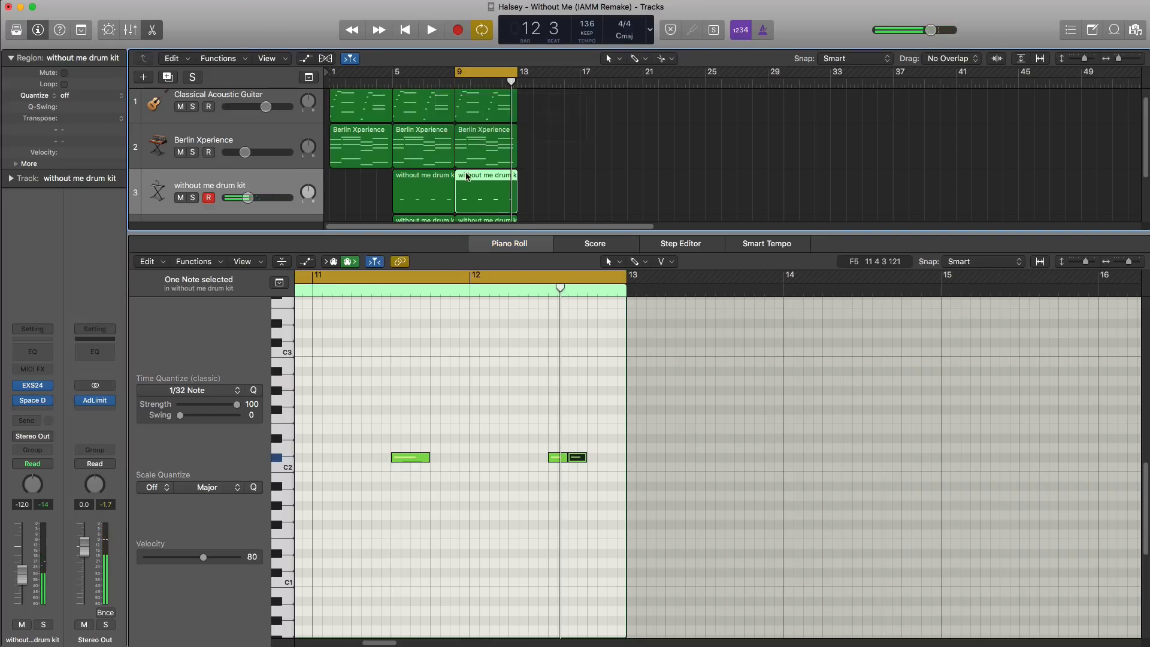
pyautogui.press('Down')
pyautogui.press('space')
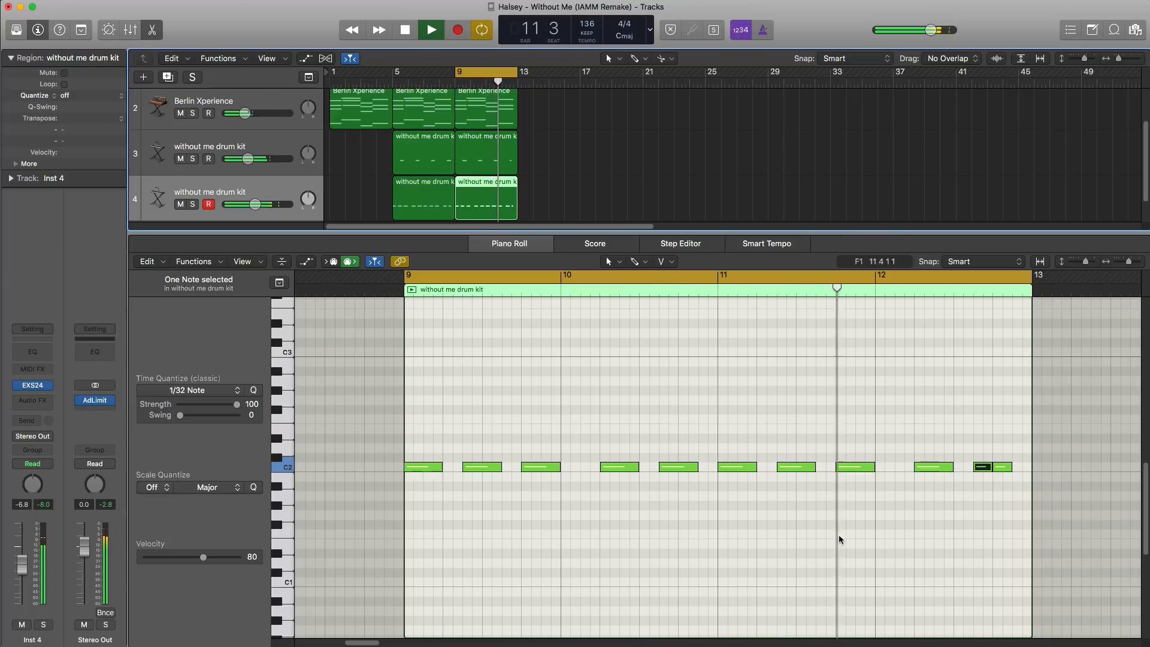
# - Replace the C2 note at 12 2 1 with two quarter-beat notes, delete the half-beat note at 12 3 3, and play the pattern
pyautogui.press('space')
pyautogui.click(944, 468)
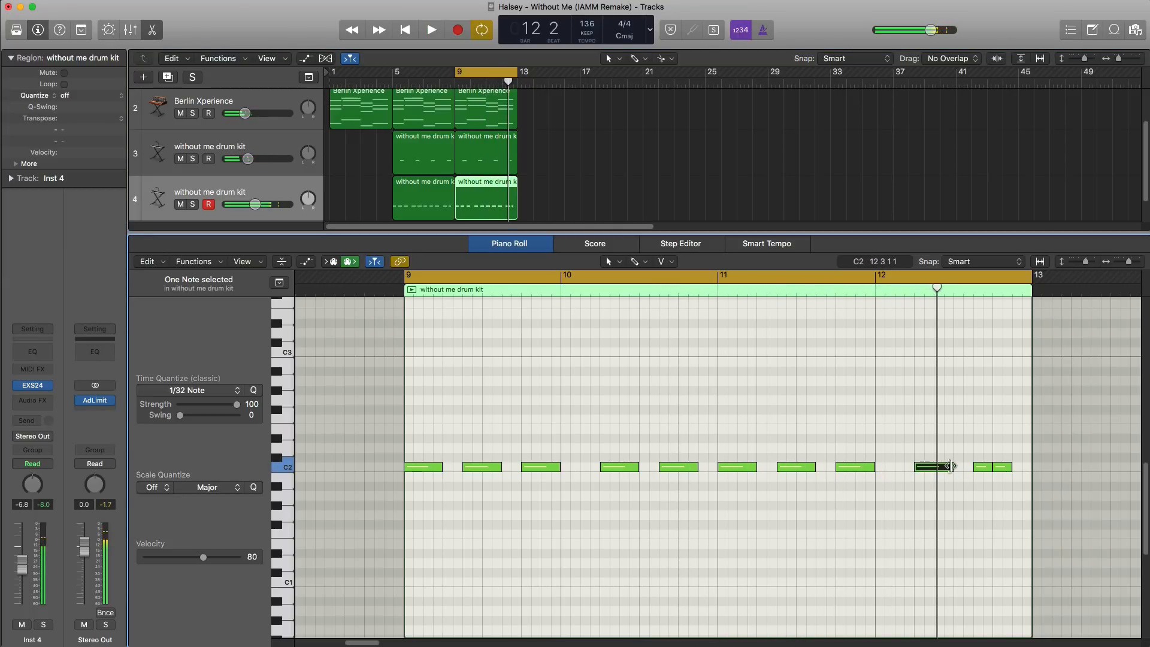
pyautogui.moveTo(951, 466)
pyautogui.mouseDown()
pyautogui.moveTo(919, 467)
pyautogui.moveTo(930, 472)
pyautogui.mouseUp()
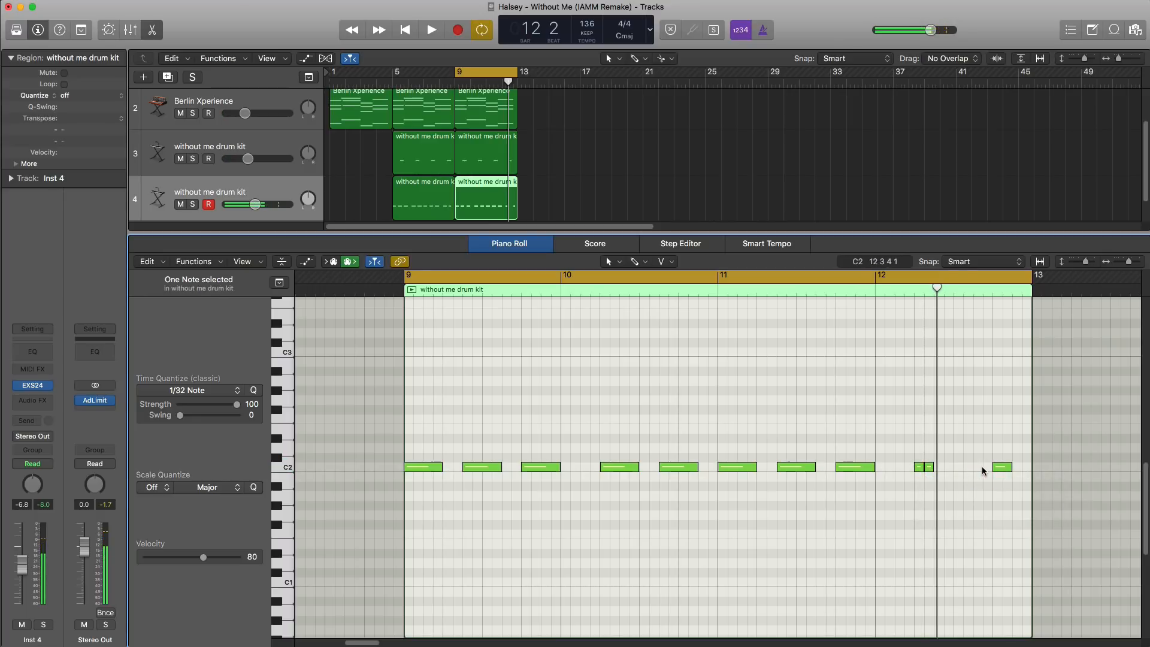
pyautogui.press('space')
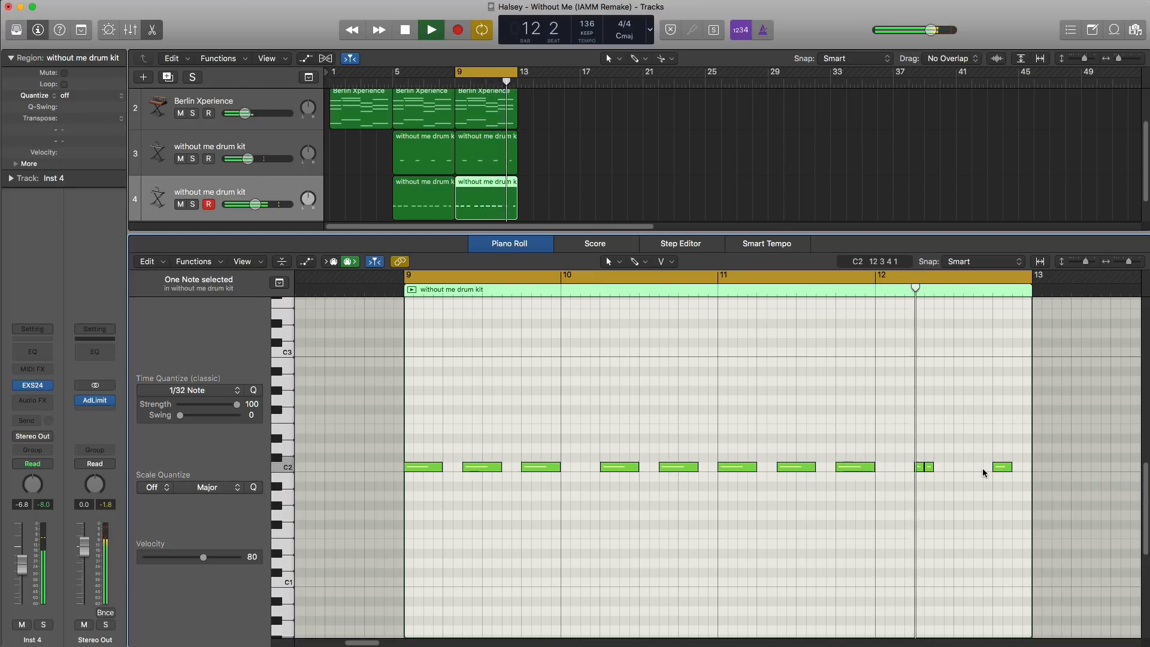
pyautogui.press('space')
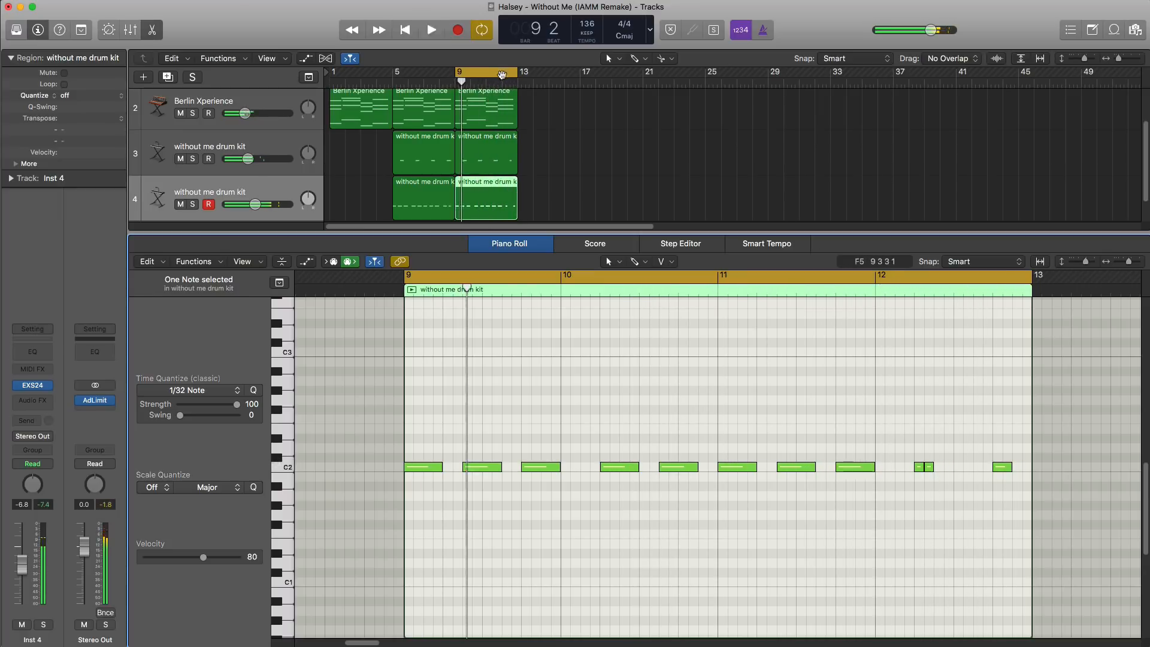
# - Move the cycle range to bars 13 to 17, repeat all four tracks' regions from bar 9 there and play them
pyautogui.moveTo(500, 71); pyautogui.dragTo(579, 77)
pyautogui.press('e')
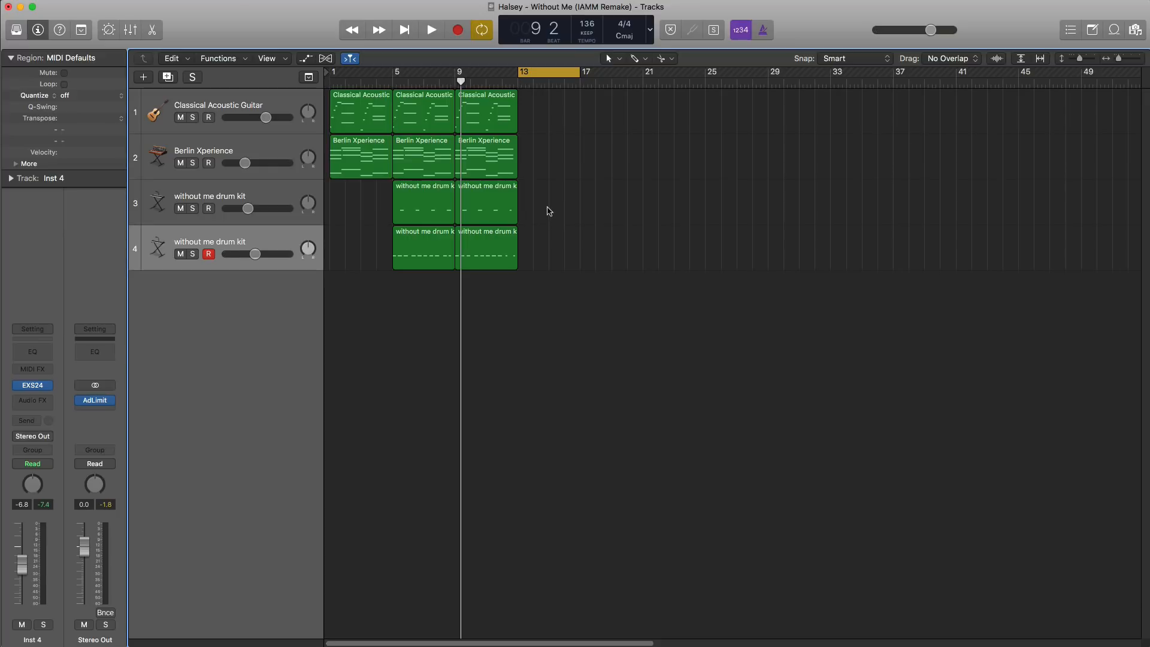
pyautogui.moveTo(443, 279); pyautogui.dragTo(550, 107)
pyautogui.press('space')
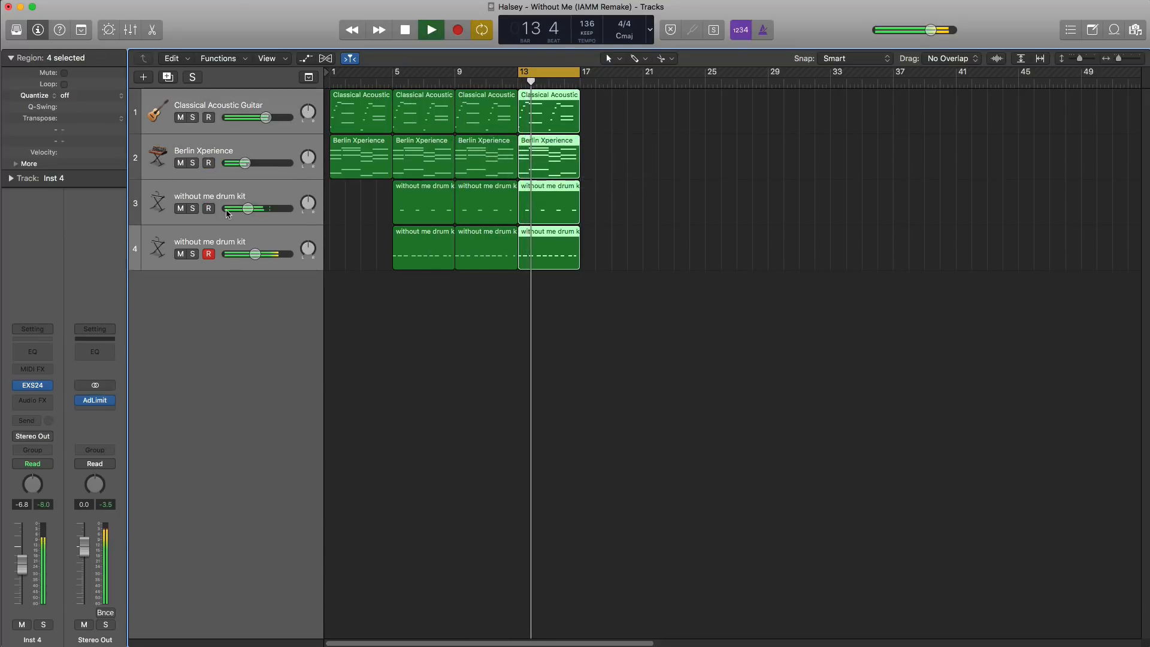
# - Duplicate the second drum kit track with its settings and create a region over bars 13 to 17 on the copy
pyautogui.click(212, 363)
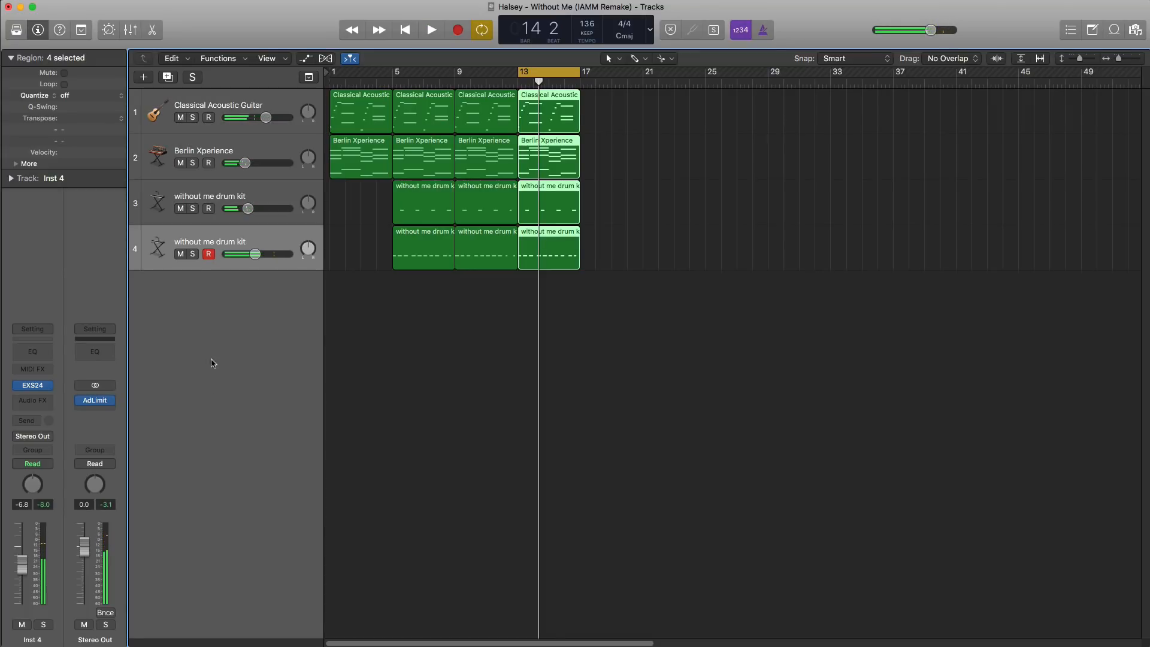
pyautogui.click(173, 80)
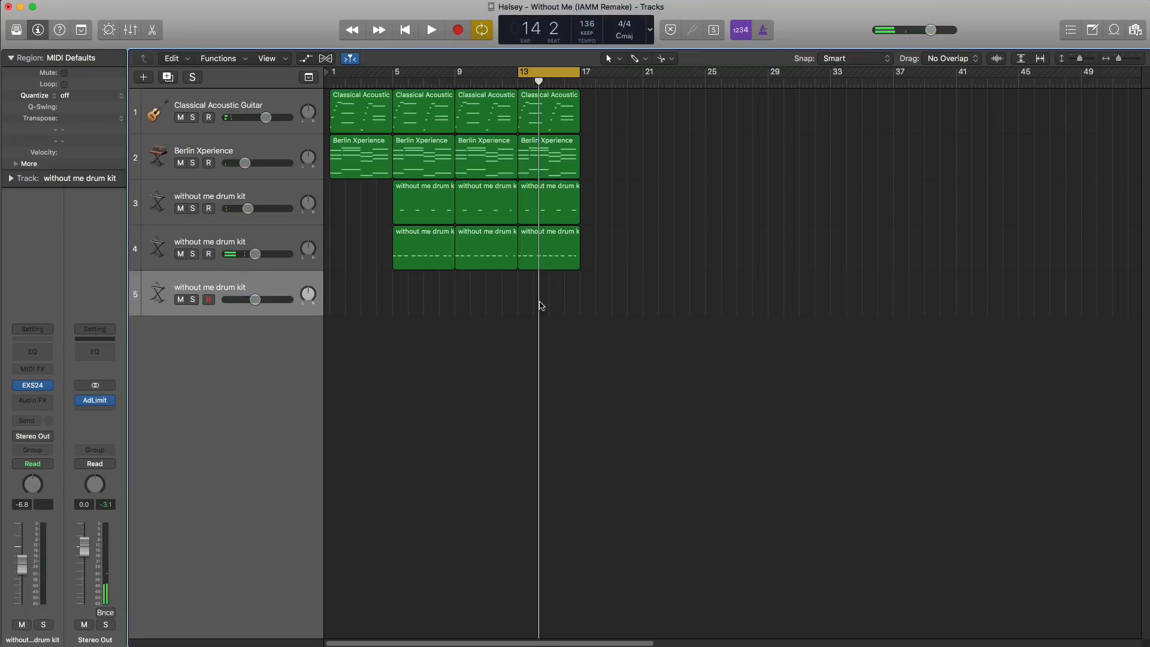
pyautogui.moveTo(531, 300); pyautogui.dragTo(577, 301)
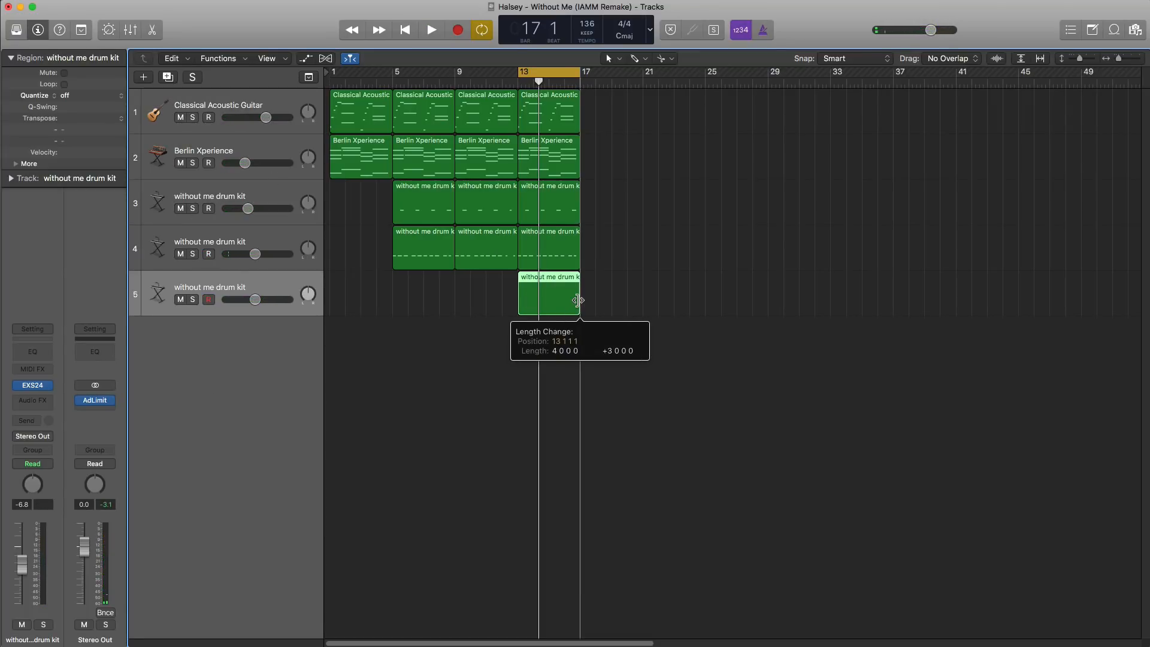
# - Open the third drum kit track's region for note editing, choose the Brush tool, and fill bar 13 with F2 notes at 1/8 Note quantize
pyautogui.doubleClick(546, 297)
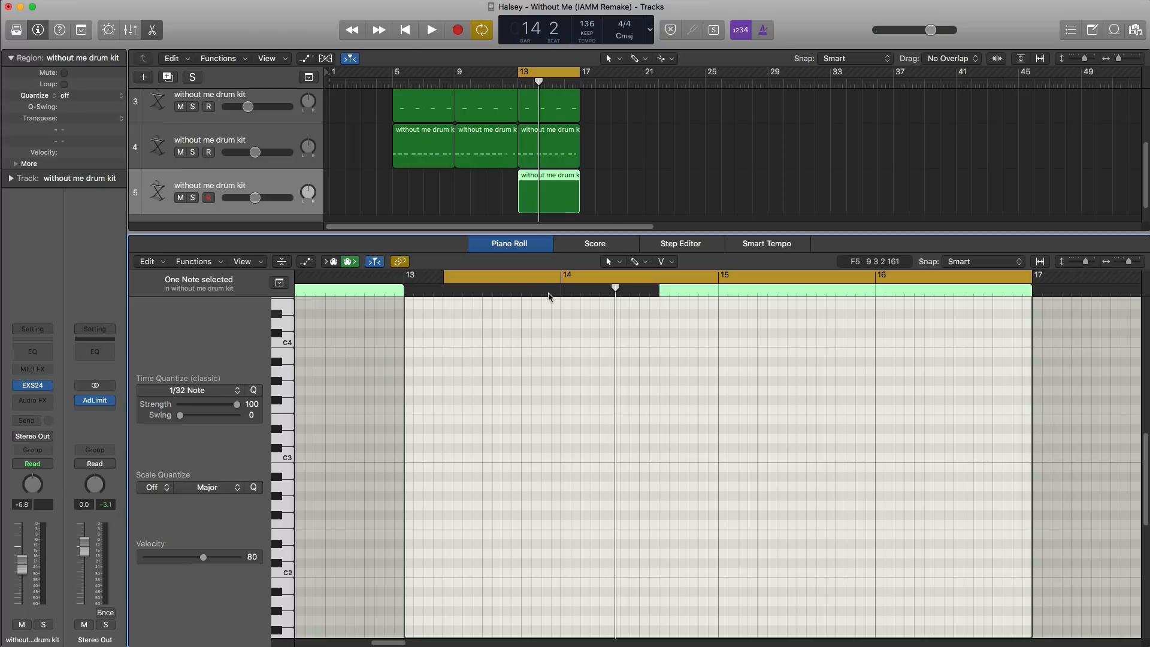
pyautogui.click(640, 266)
pyautogui.click(659, 465)
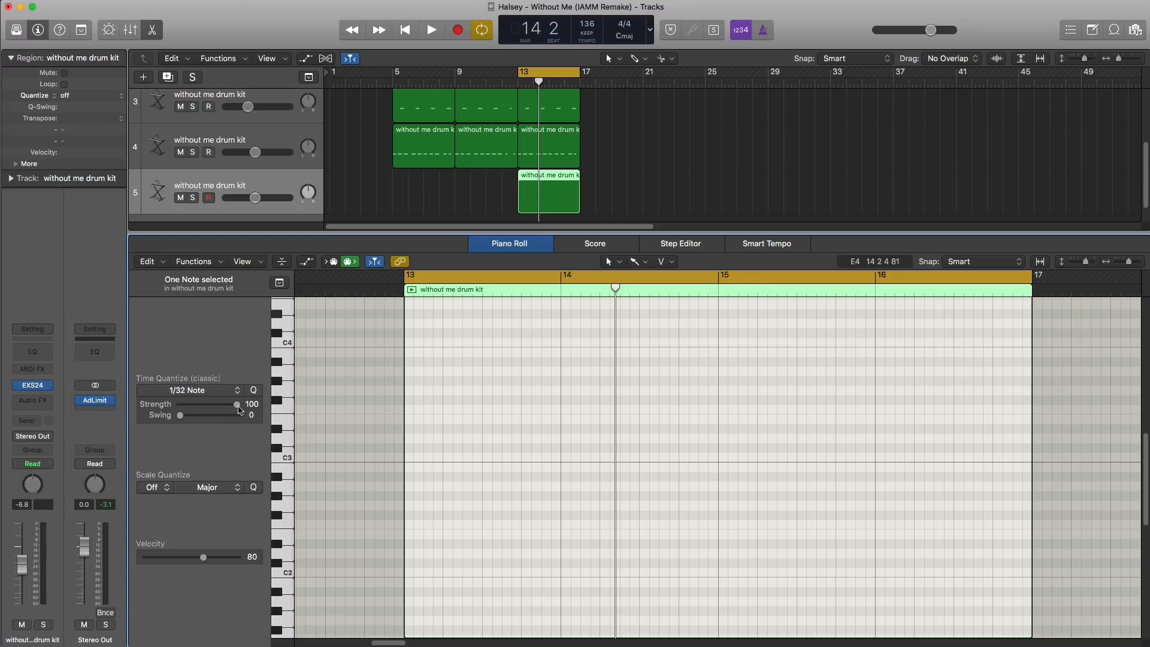
pyautogui.click(221, 393)
pyautogui.click(192, 456)
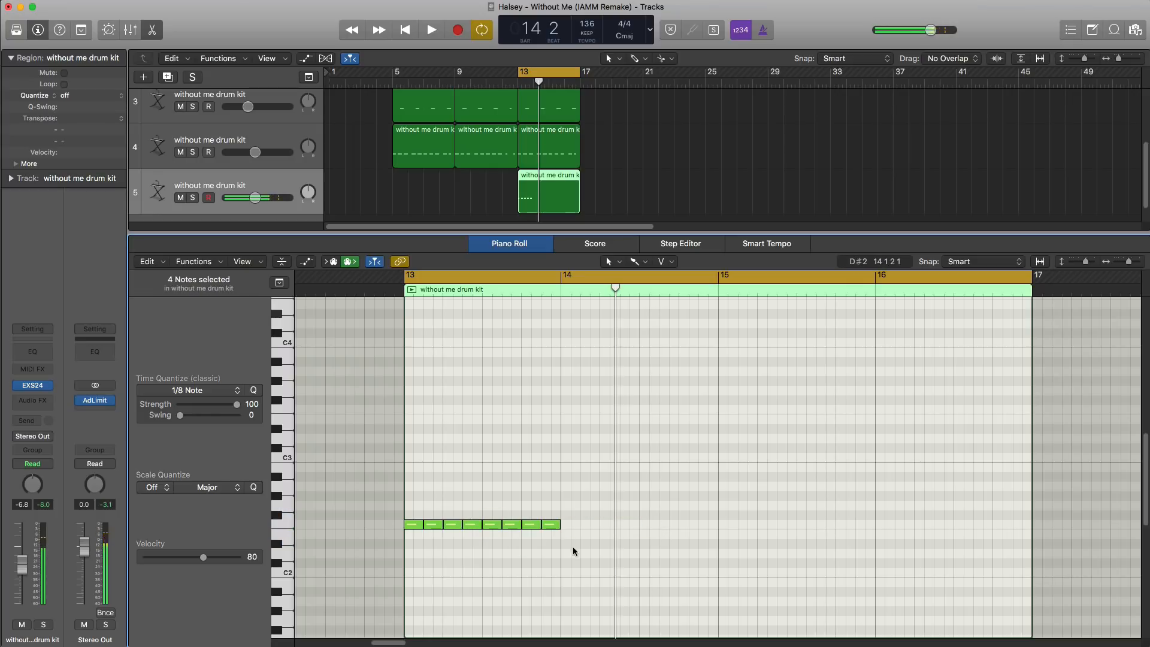
# - Repeat the F2 eighth notes of bar 13 through bars 14 to 16 and play the pattern
pyautogui.moveTo(573, 551); pyautogui.dragTo(411, 496)
pyautogui.press('super+r')
pyautogui.press('super+r')
pyautogui.press('super+r')
pyautogui.press('space')
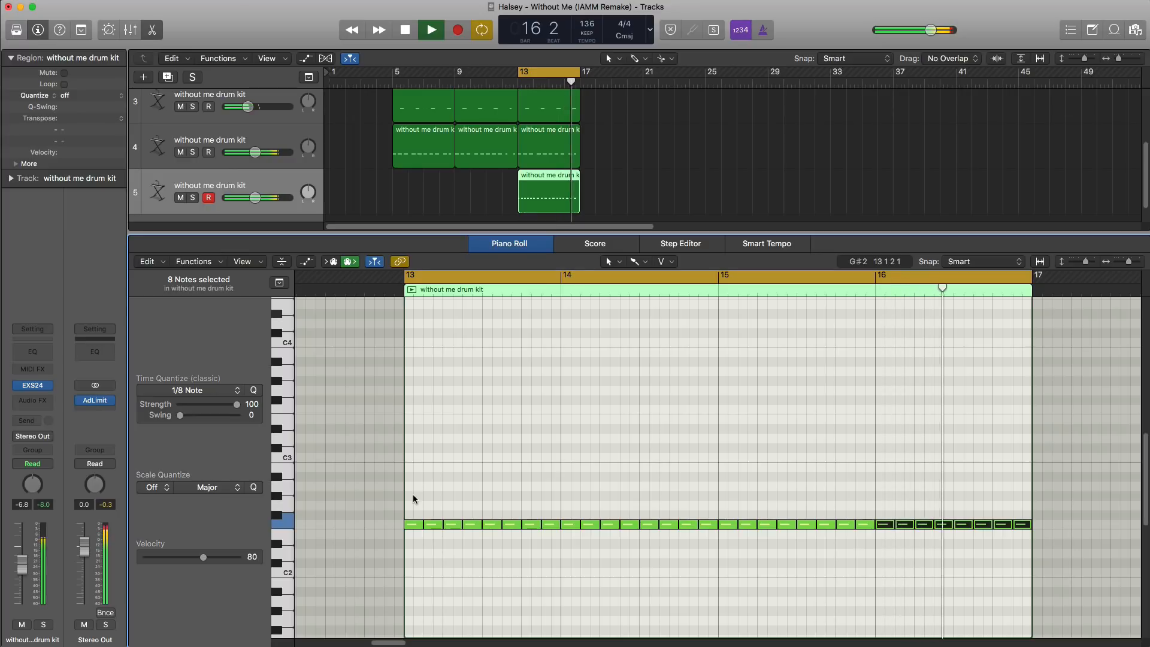
pyautogui.press('space')
# - Adjust the filter cutoff in the third drum kit track's EXS24 sampler during playback and close the sampler
pyautogui.click(33, 385)
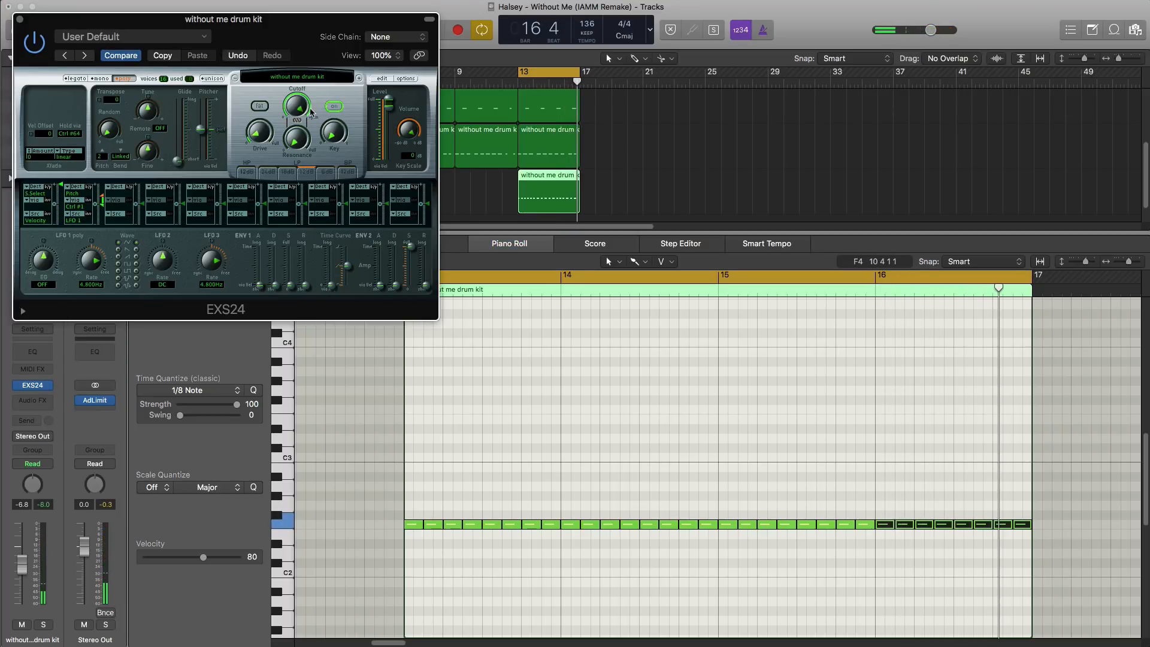
pyautogui.press('space')
pyautogui.moveTo(293, 118); pyautogui.dragTo(304, 115)
pyautogui.click(19, 20)
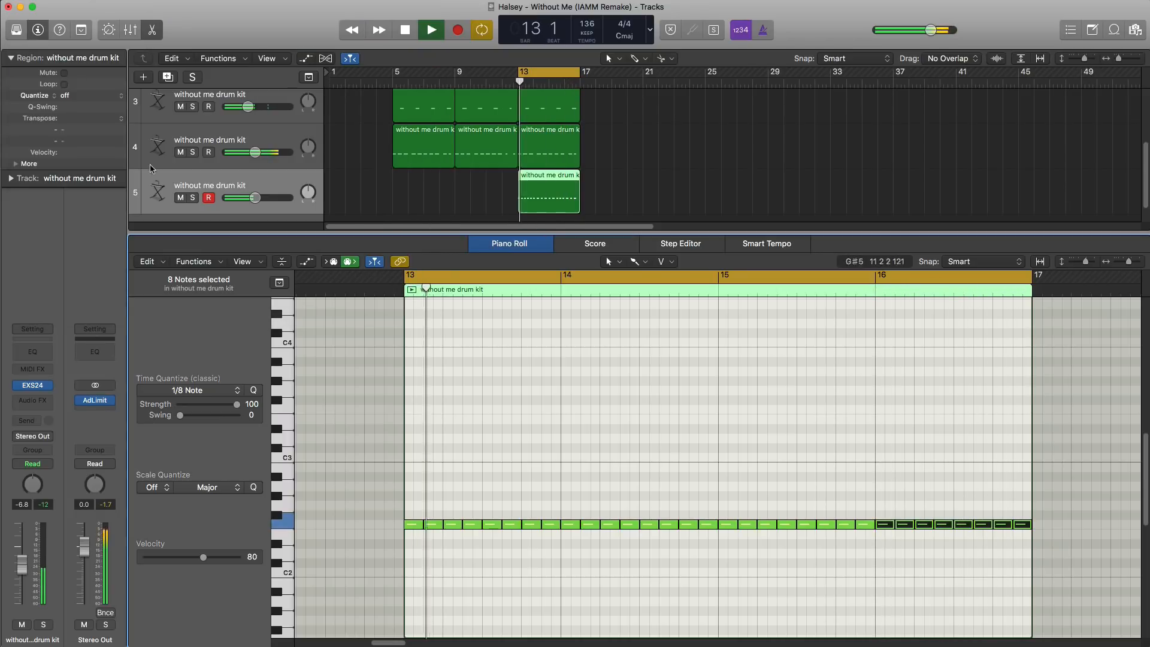
# - Play bars 13 and 14 repeatedly to locate where the steady F2 eighth notes need a faster roll
pyautogui.press('space')
pyautogui.press('space')
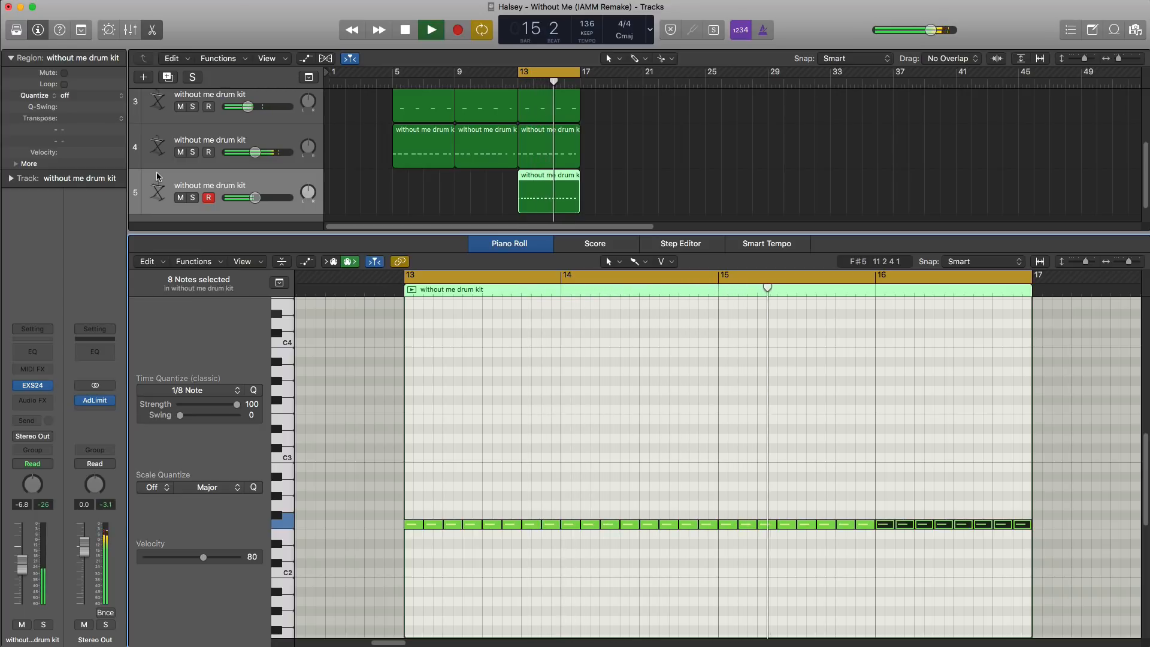
pyautogui.press('space')
pyautogui.press('space')
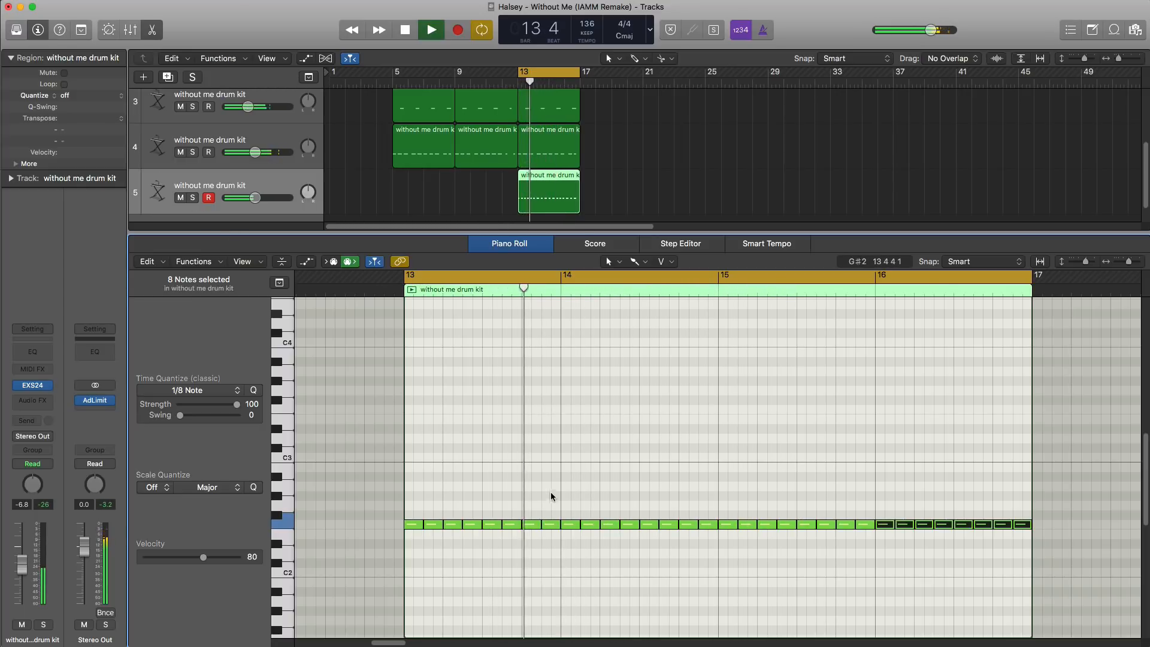
pyautogui.press('space')
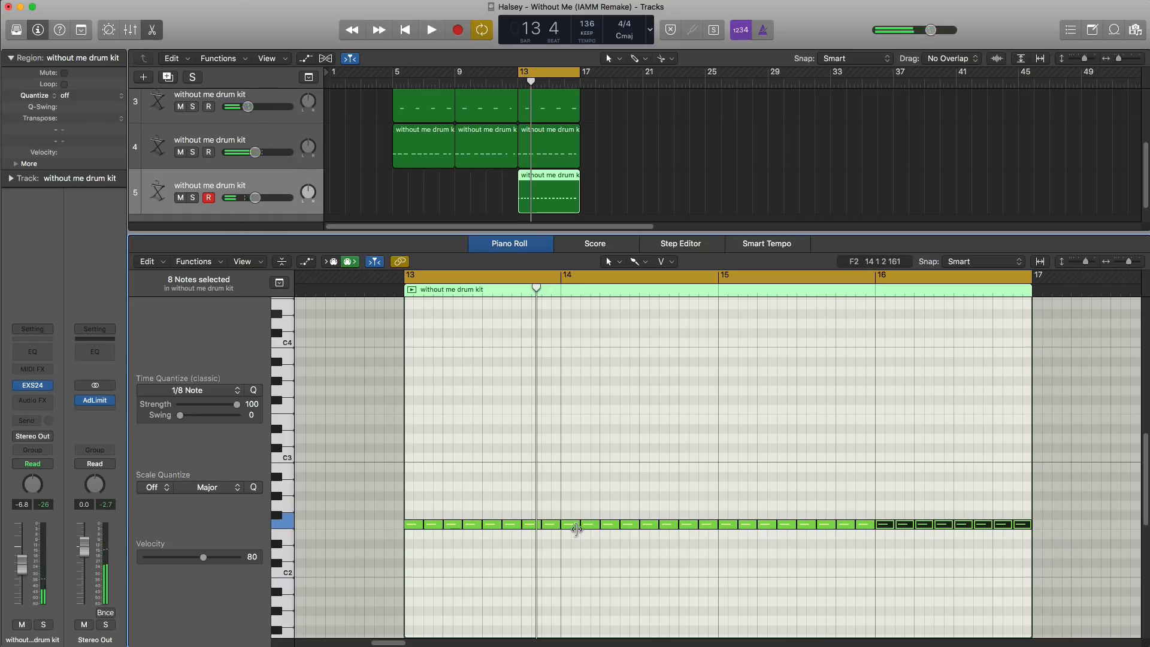
pyautogui.press('space')
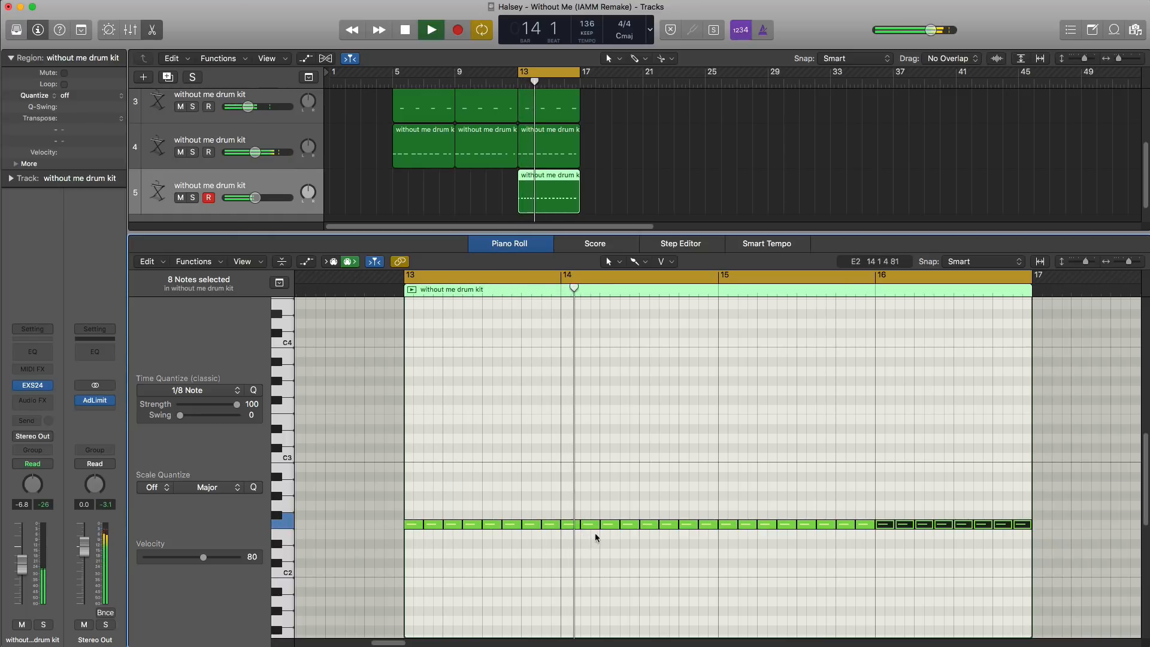
# - Replace the F2 note at 14 2 1 with two 1/32 notes and play the pattern
pyautogui.press('space')
pyautogui.keyDown('ctrl'); pyautogui.keyDown('alt'); pyautogui.click(606, 525); pyautogui.keyUp('alt'); pyautogui.keyUp('ctrl')
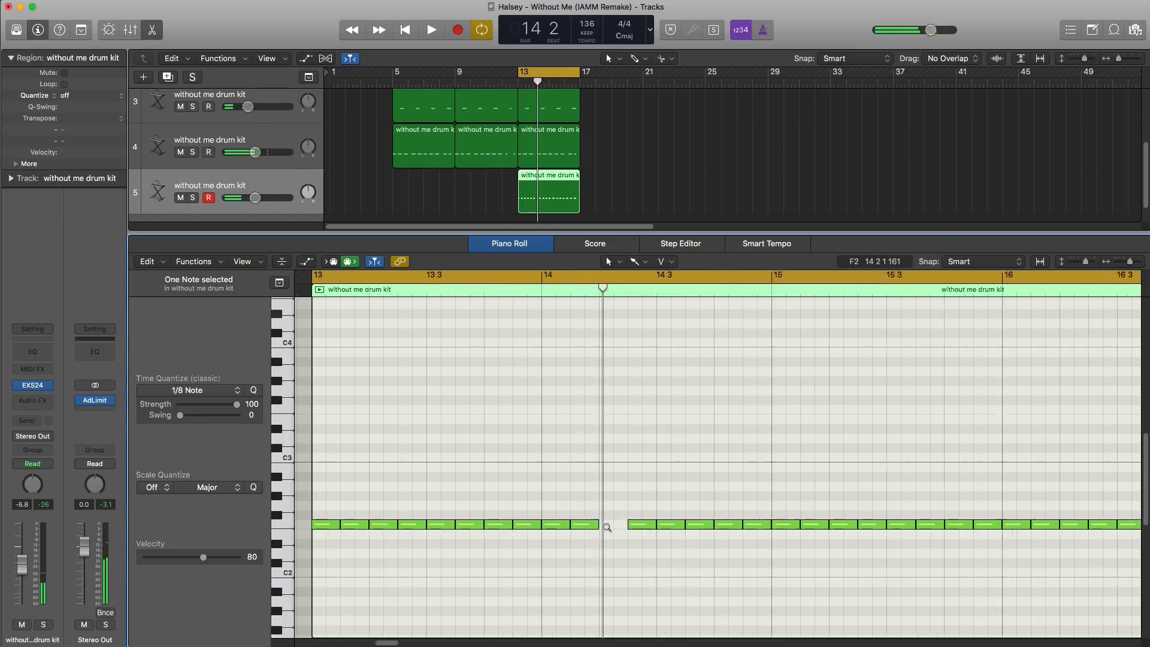
pyautogui.click(205, 392)
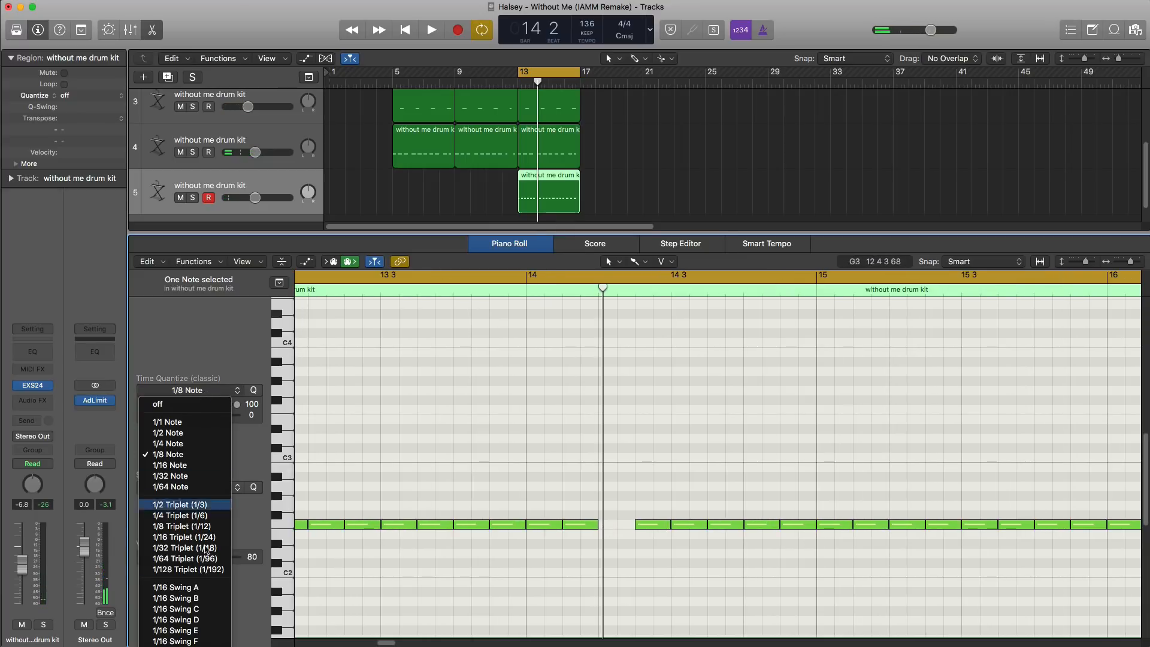
pyautogui.click(175, 486)
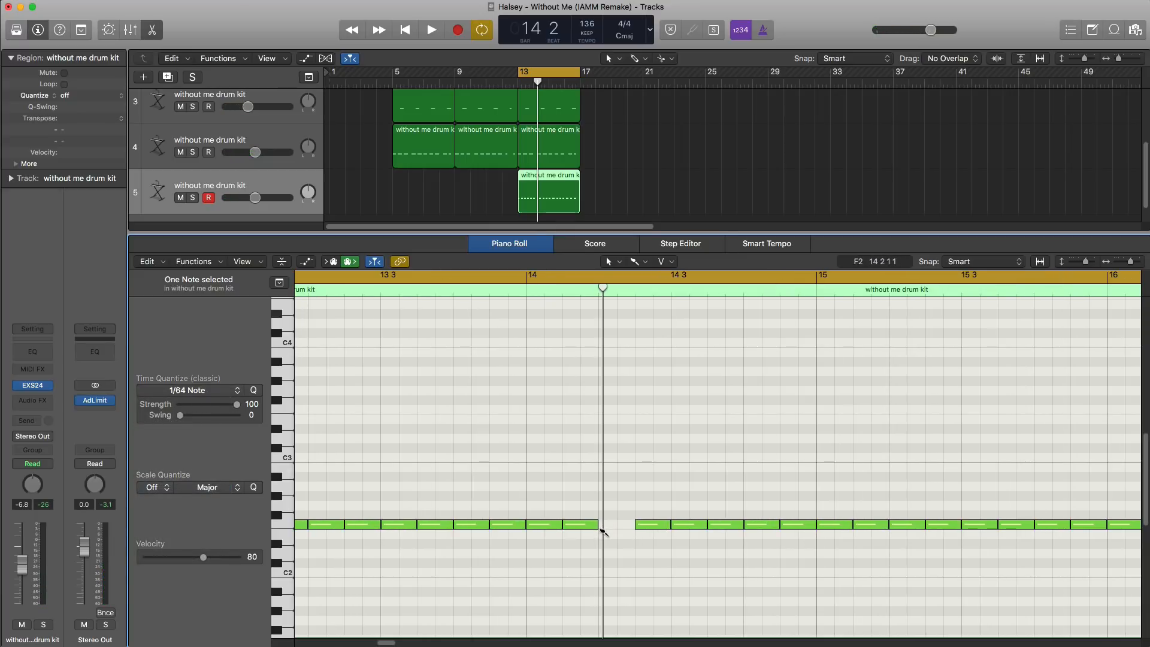
pyautogui.click(216, 393)
pyautogui.click(169, 476)
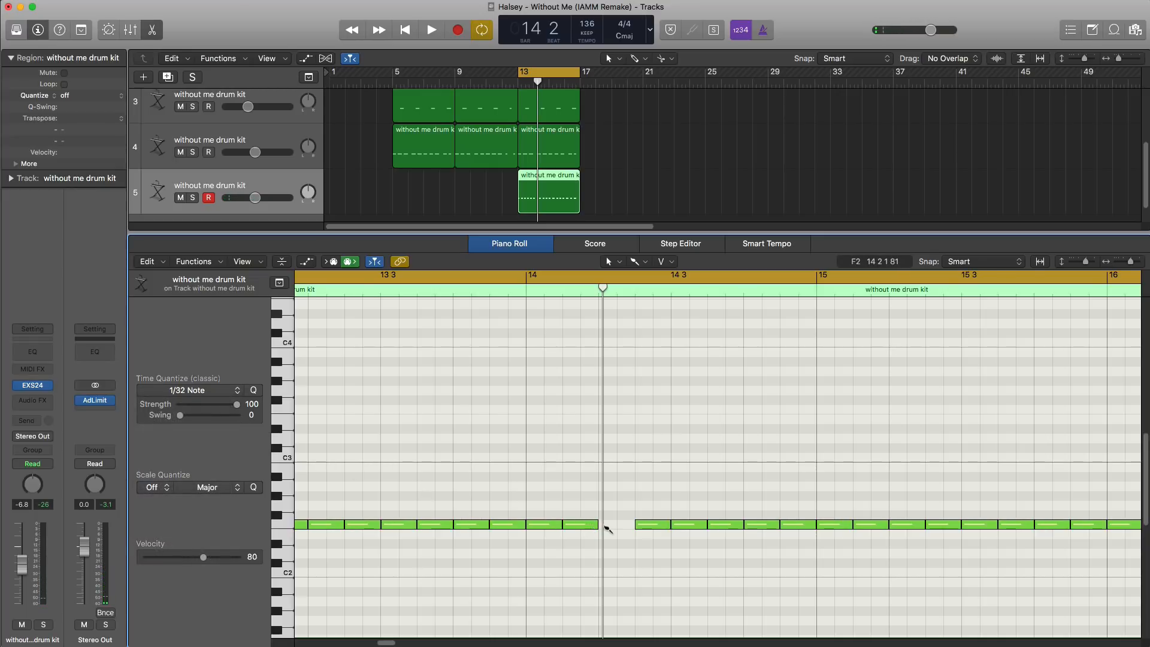
pyautogui.press('space')
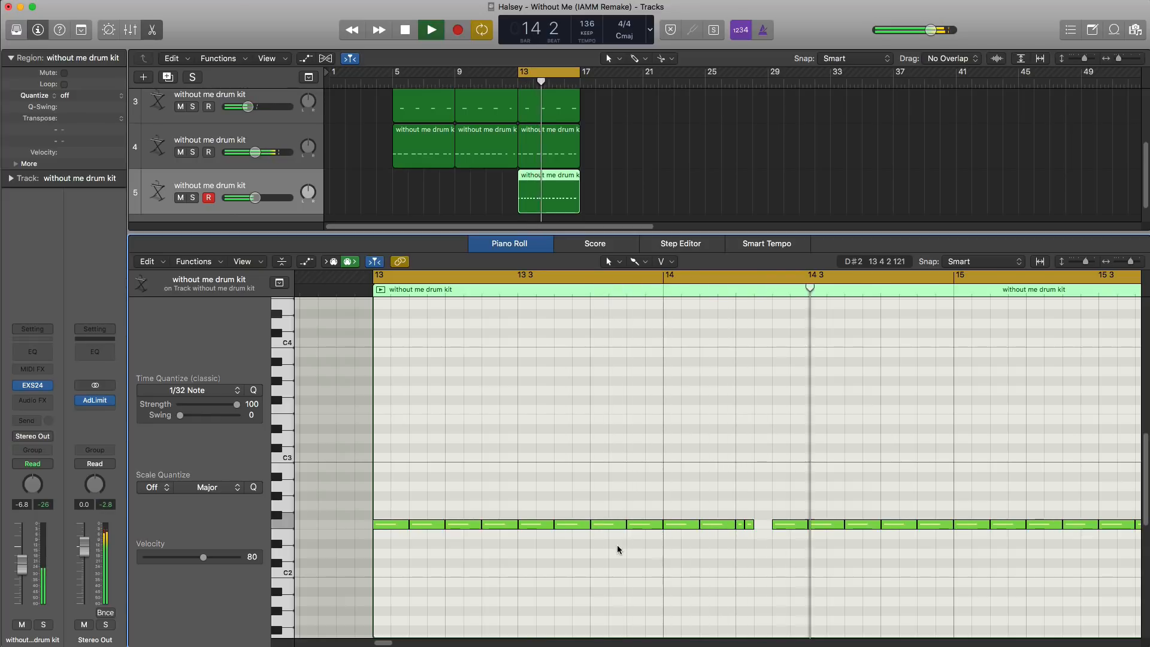
pyautogui.press('space')
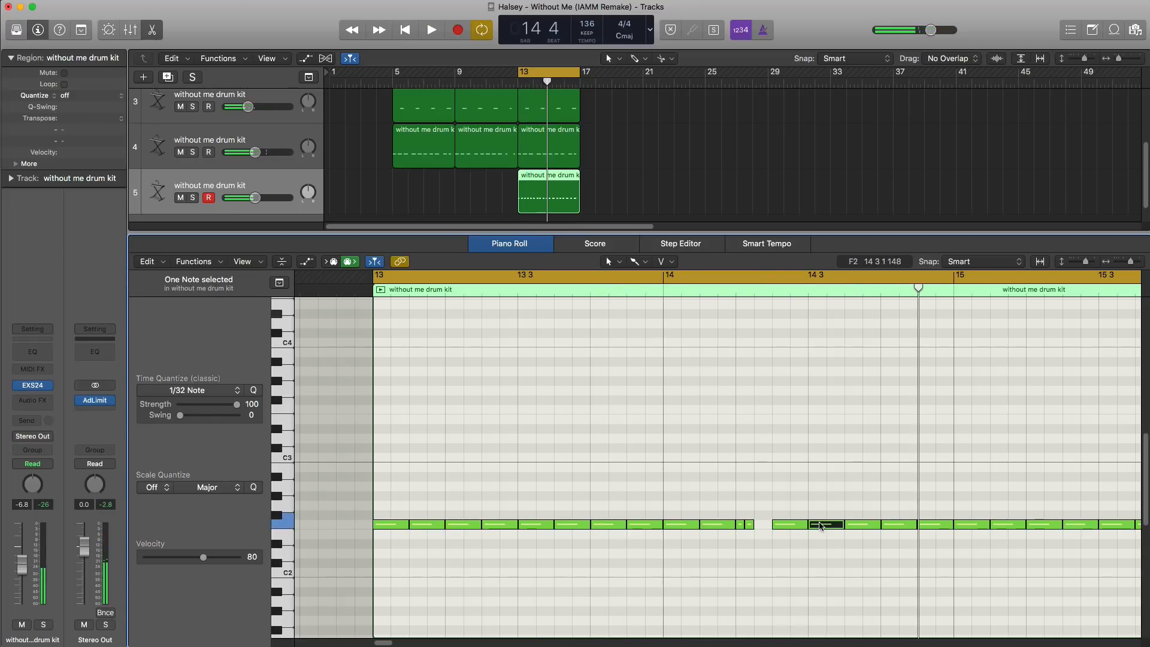
# - Try two 1/32 notes in place of the F2 note at 14 3 1, play them and undo the change
pyautogui.press('space')
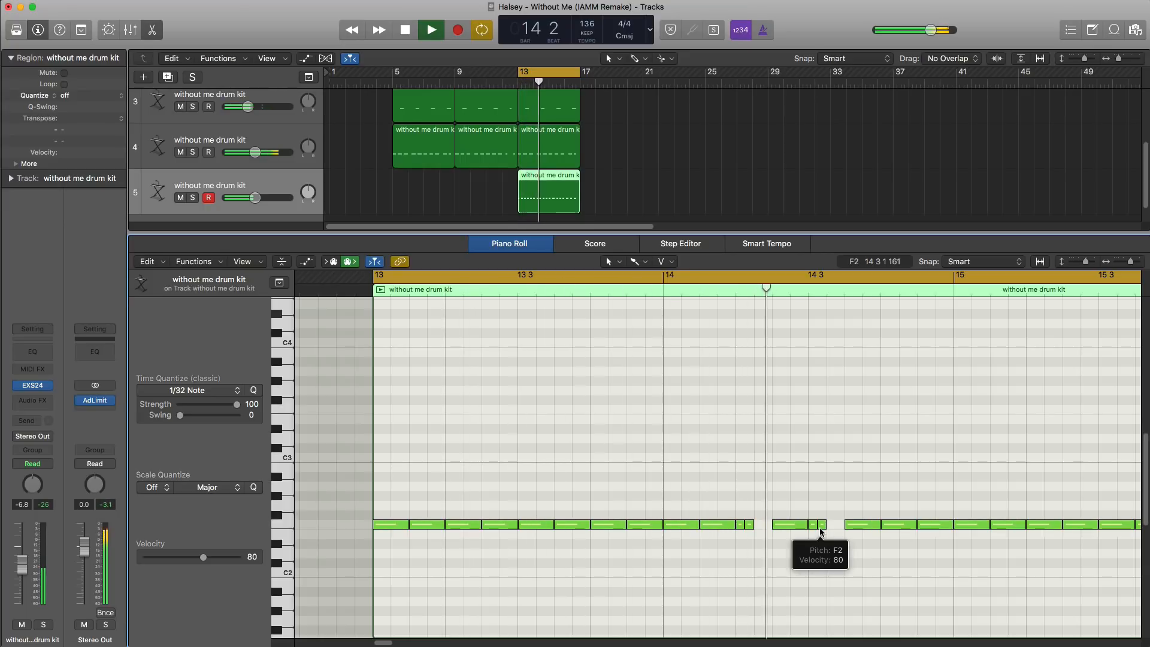
pyautogui.press('space')
pyautogui.press('super+z')
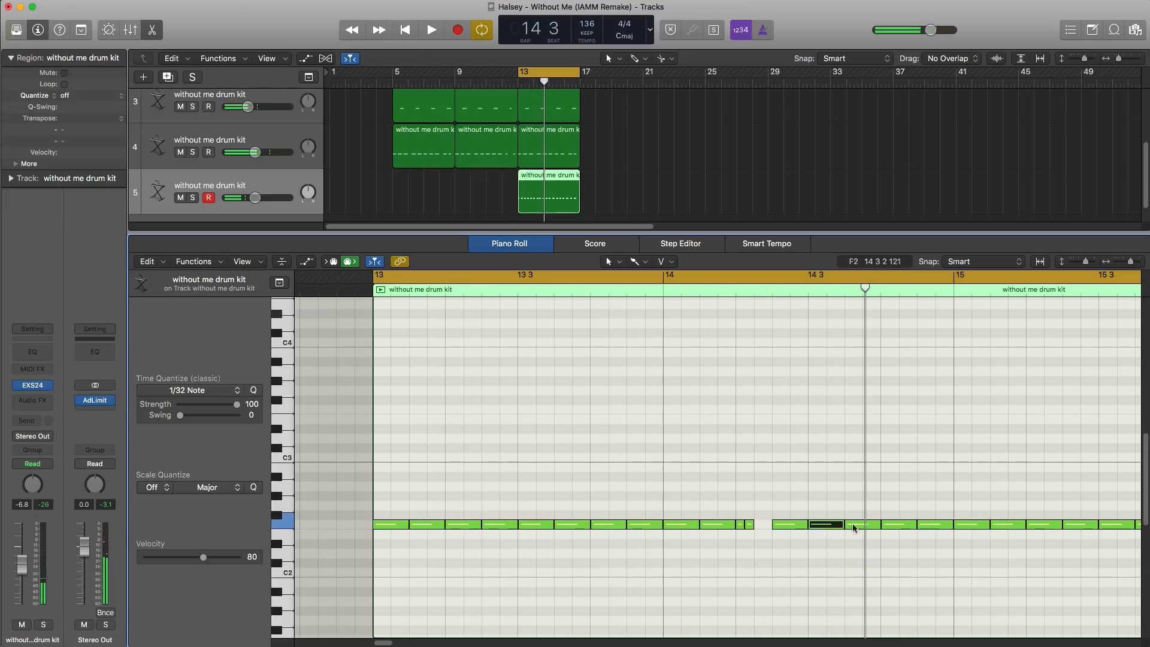
# - Replace the F2 note at 14 3 3 with two 1/32 notes and play the pattern
pyautogui.click(853, 527)
pyautogui.press('Delete')
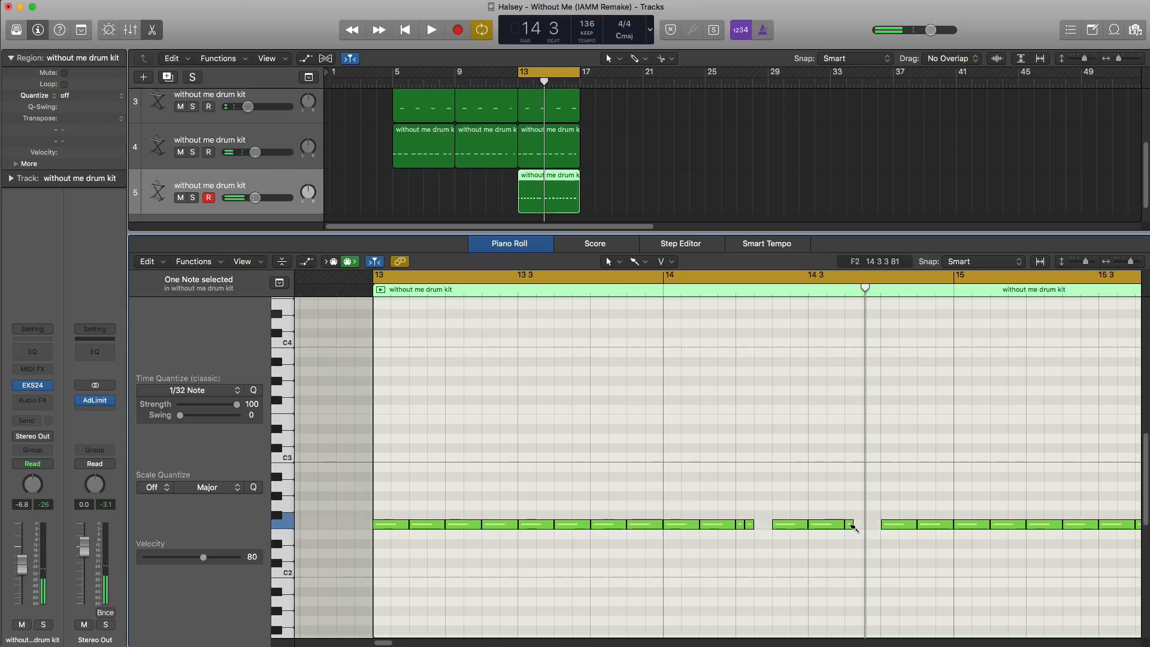
pyautogui.press('space')
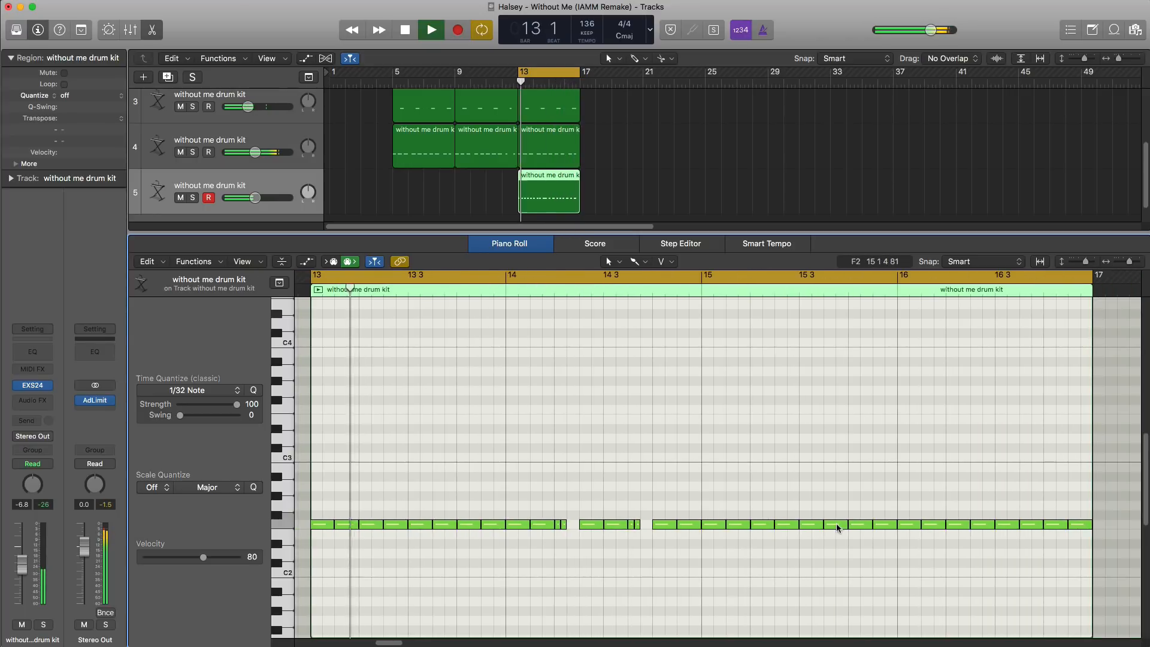
# - Delete the notes in bars 15 and 16, repeat the notes of bars 13 and 14 there, and play the pattern
pyautogui.moveTo(711, 500); pyautogui.dragTo(1096, 576)
pyautogui.press('Delete')
pyautogui.moveTo(788, 577); pyautogui.dragTo(329, 478)
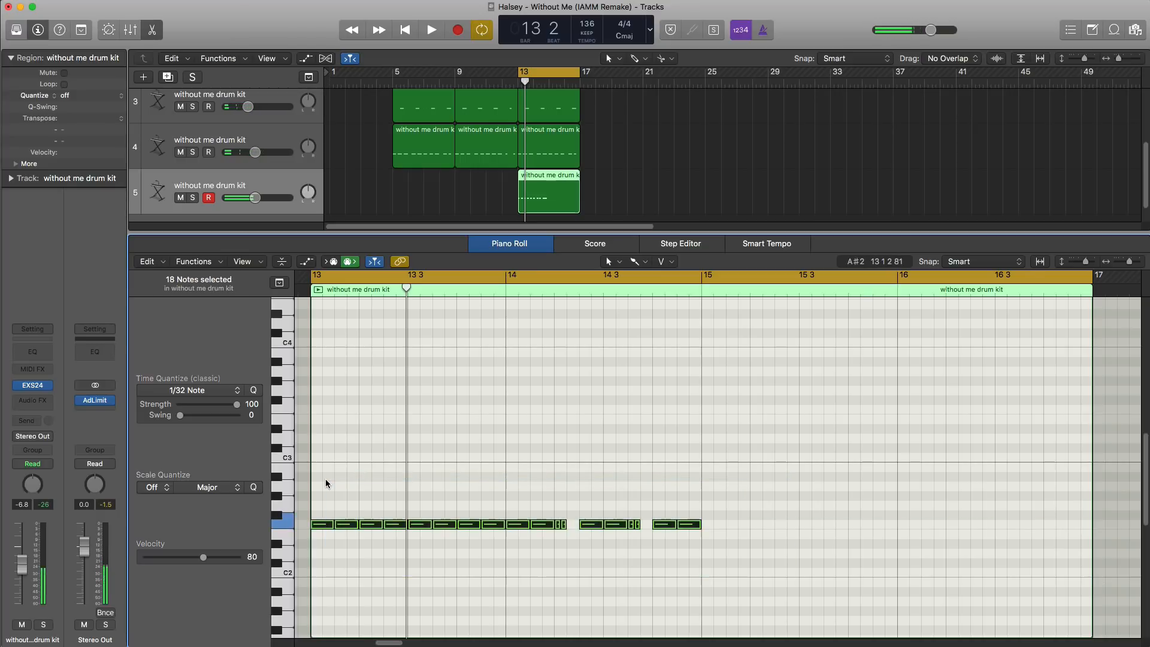
pyautogui.press('super+r')
pyautogui.press('space')
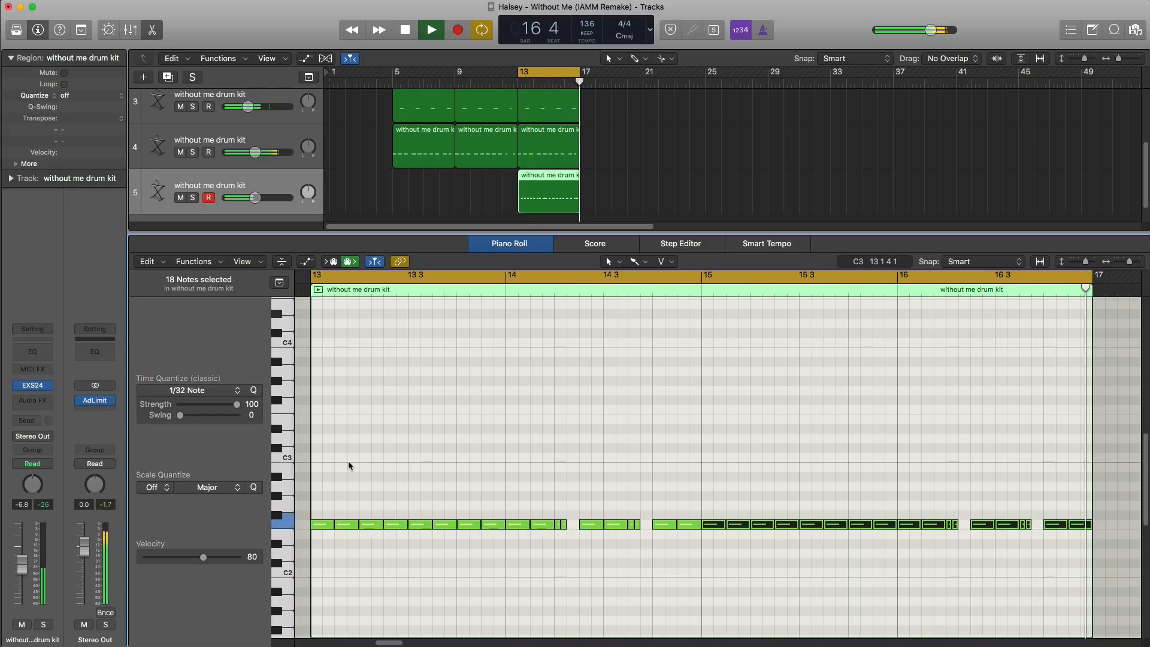
pyautogui.press('space')
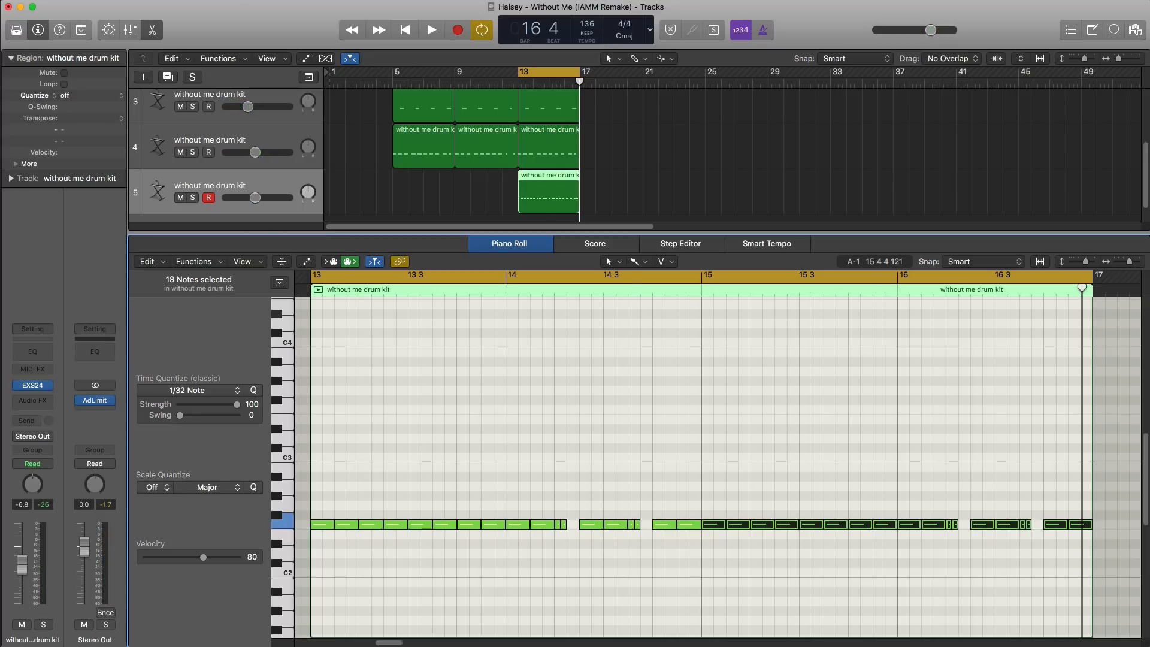
pyautogui.press('space')
pyautogui.press('space')
# - Insert a stereo Sample Delay effect on the third drum kit track and play the pattern
pyautogui.click(32, 400)
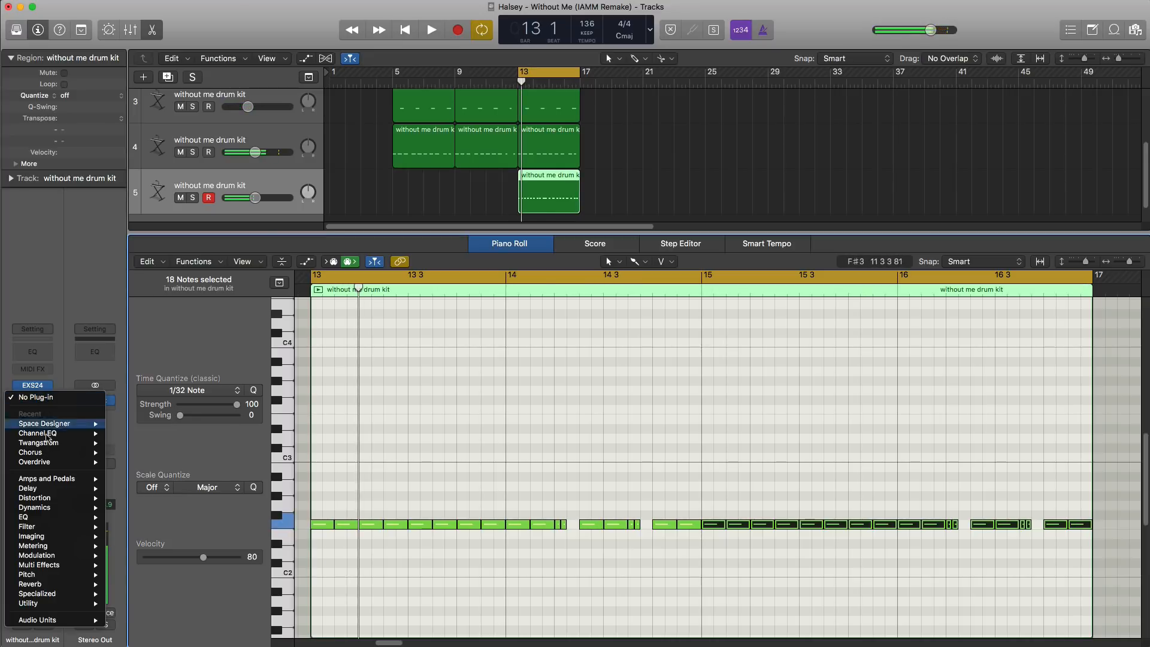
pyautogui.moveTo(62, 488)
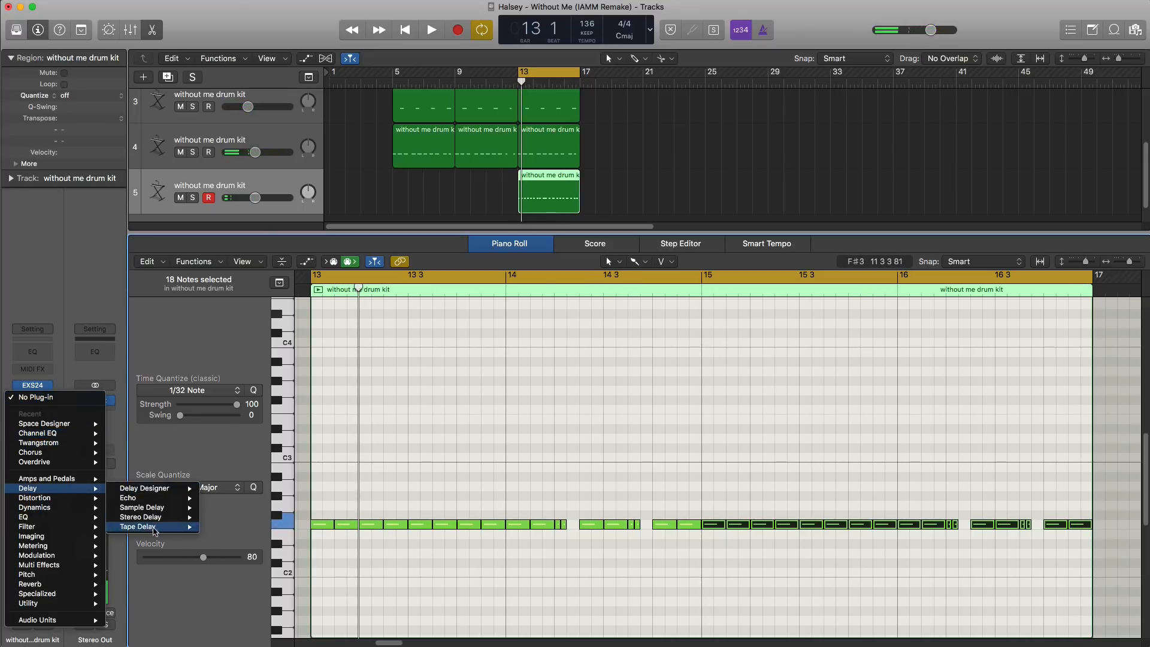
pyautogui.moveTo(163, 512)
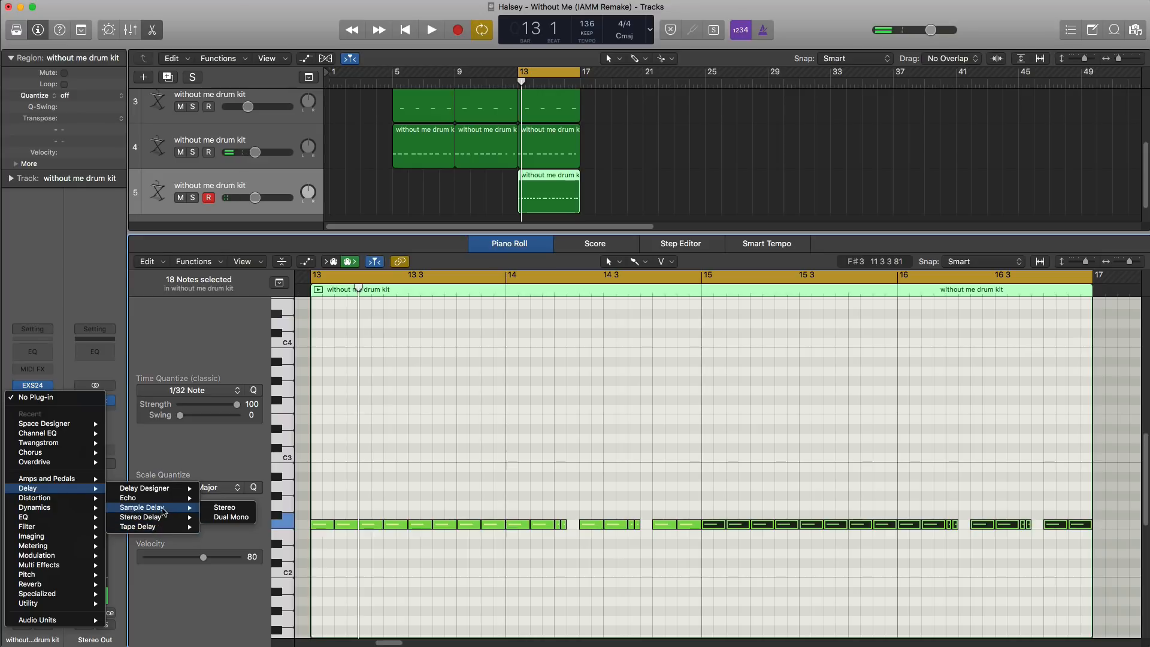
pyautogui.click(223, 507)
pyautogui.press('space')
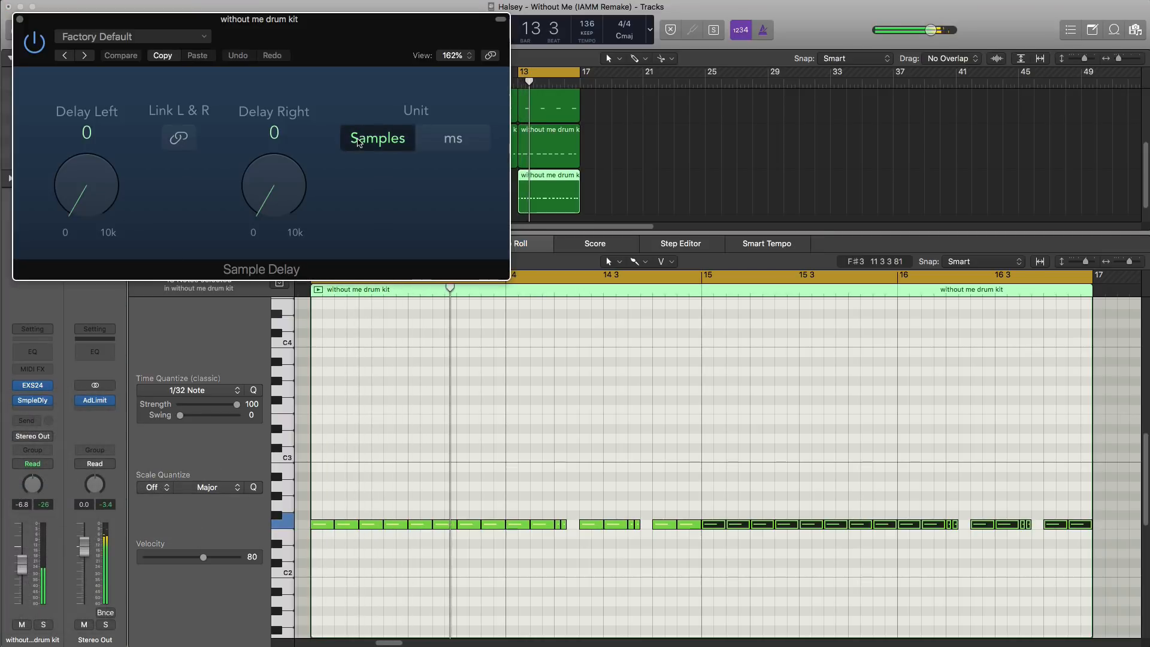
# - Set the Sample Delay to milliseconds with a 10.8 ms left delay, and lower the track's volume to about -11 dB during playback
pyautogui.click(453, 139)
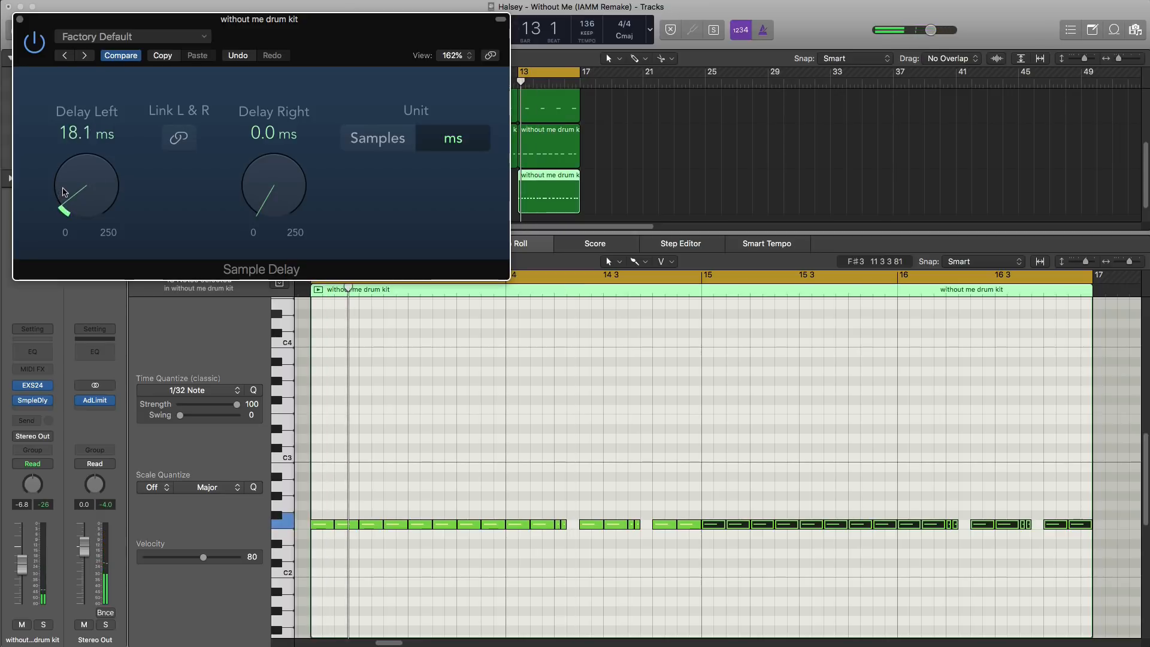
pyautogui.moveTo(64, 191); pyautogui.dragTo(64, 212)
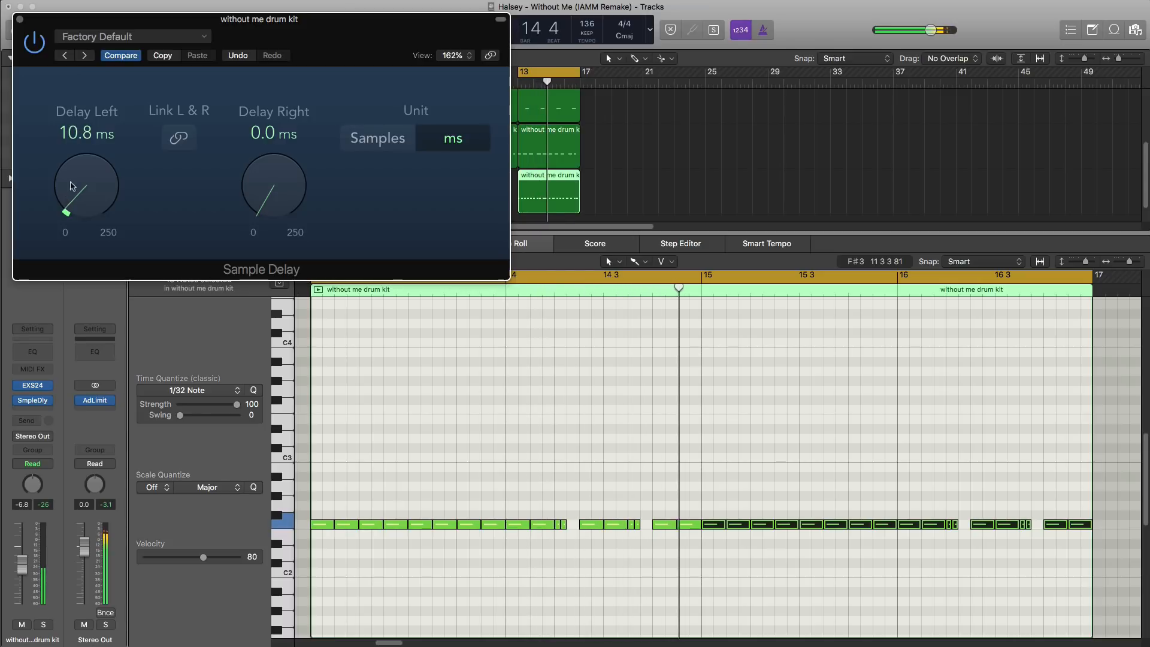
pyautogui.click(20, 20)
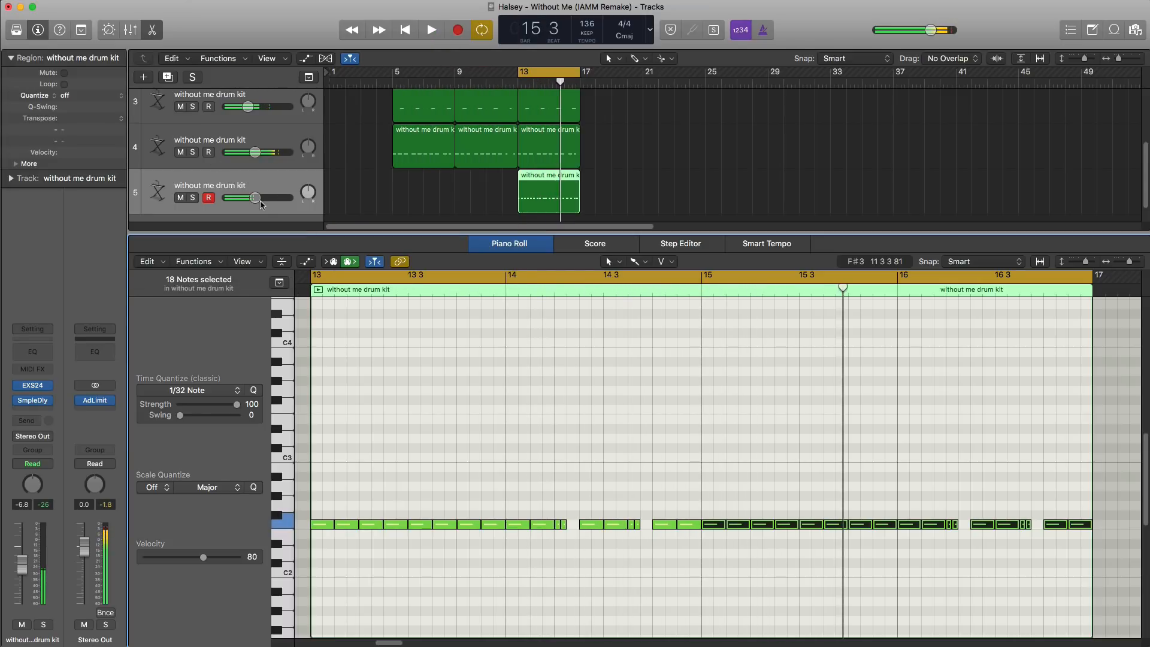
pyautogui.moveTo(254, 199); pyautogui.dragTo(250, 198)
pyautogui.press('space')
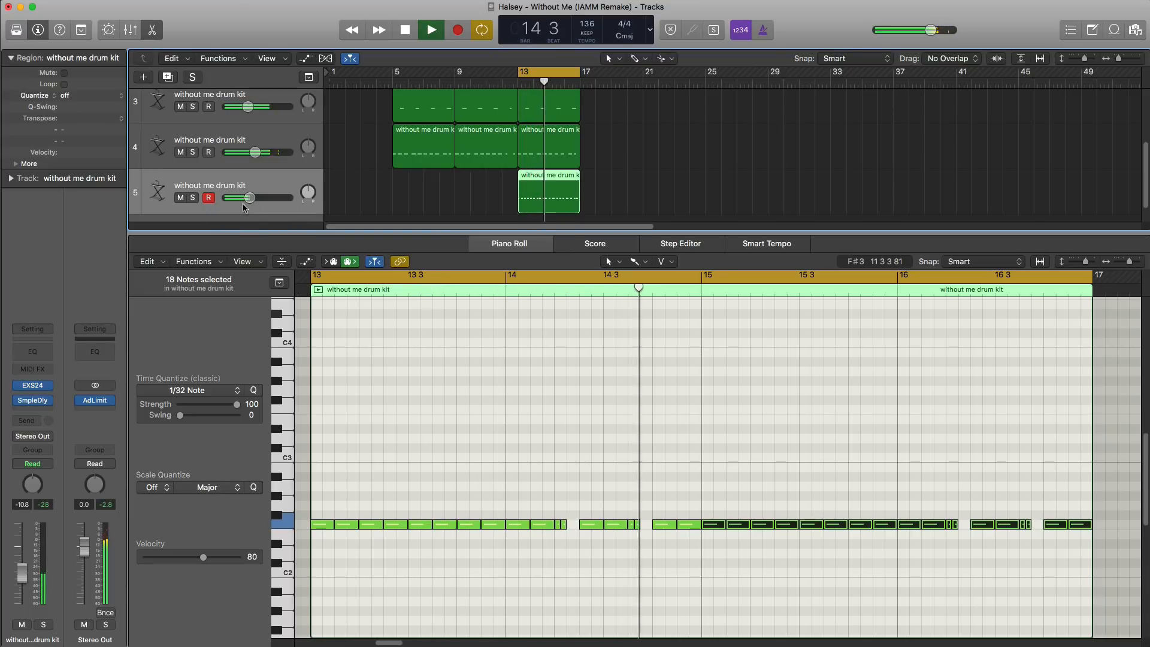
# - Reduce the Sample Delay's left delay to 7.6 ms and set the track's volume to -10.2 dB while playing the pattern
pyautogui.click(42, 399)
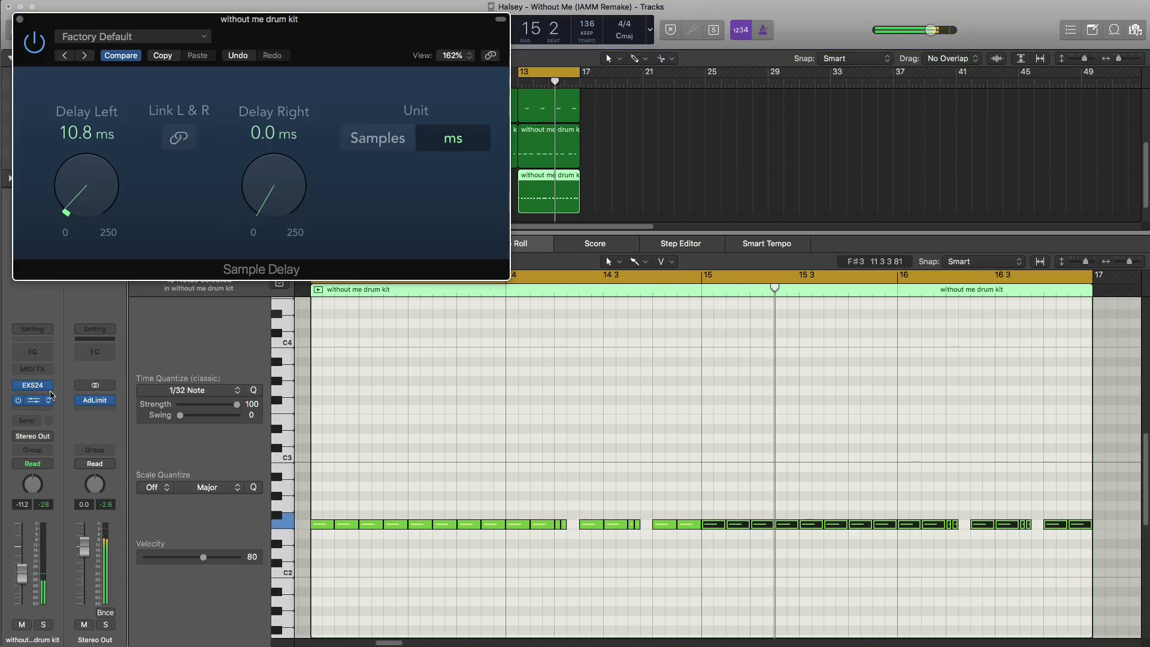
pyautogui.press('space')
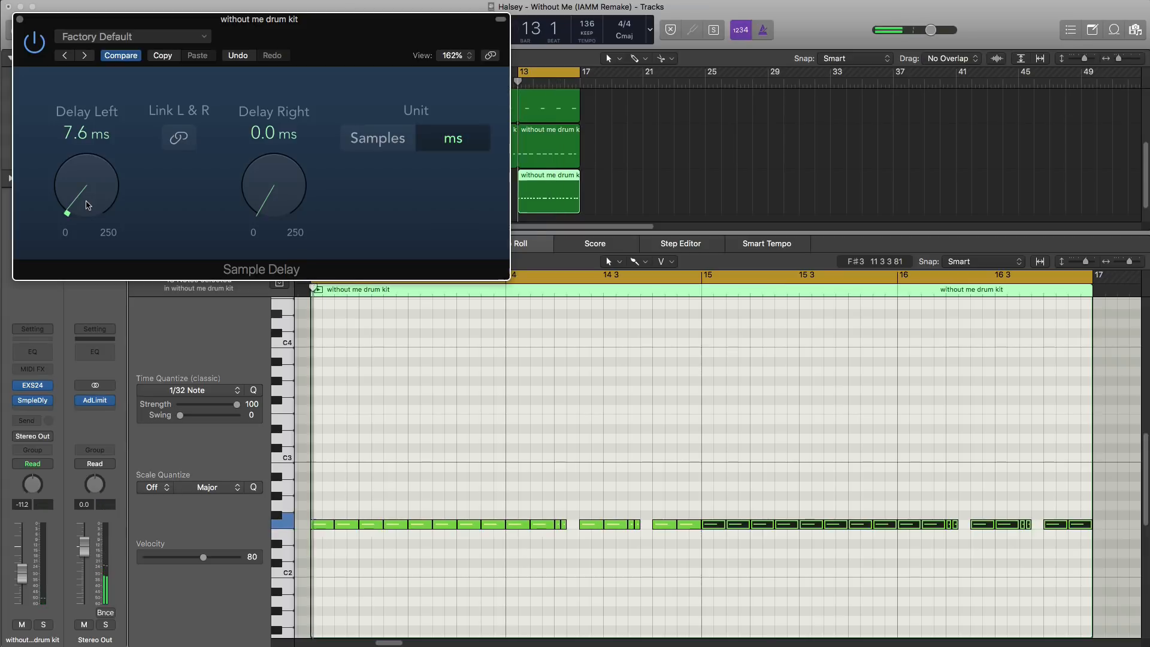
pyautogui.click(20, 19)
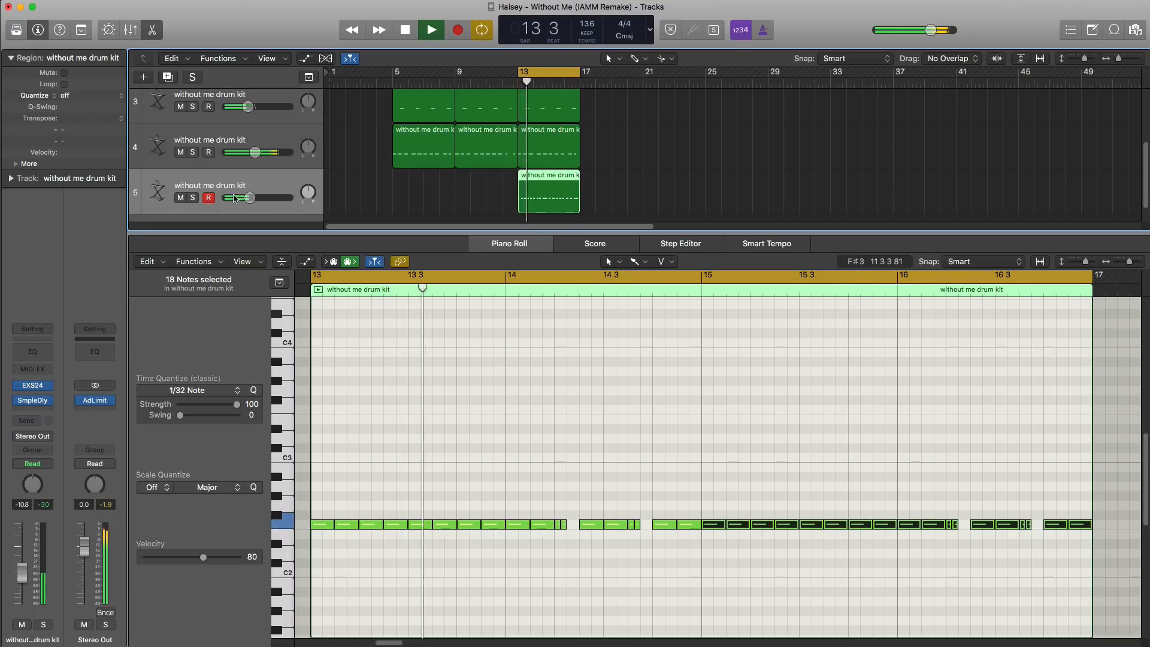
pyautogui.moveTo(243, 200); pyautogui.dragTo(245, 200)
pyautogui.press('space')
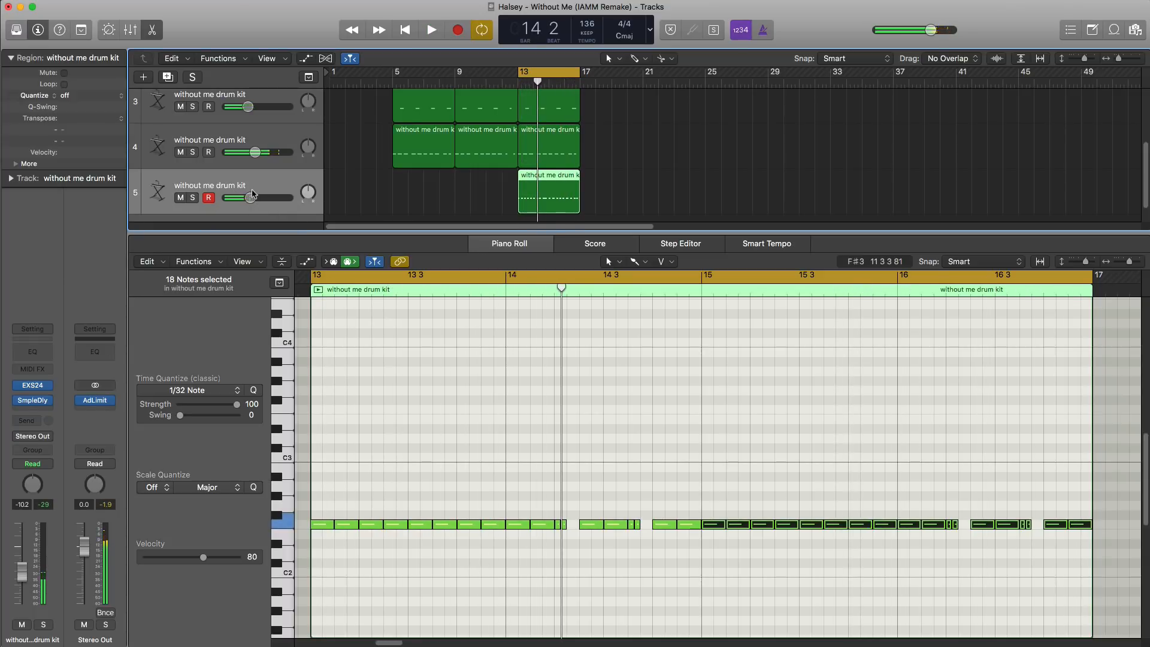
# - Duplicate the third drum kit track and remove the Sample Delay effect from the copy
pyautogui.press('e')
pyautogui.click(169, 78)
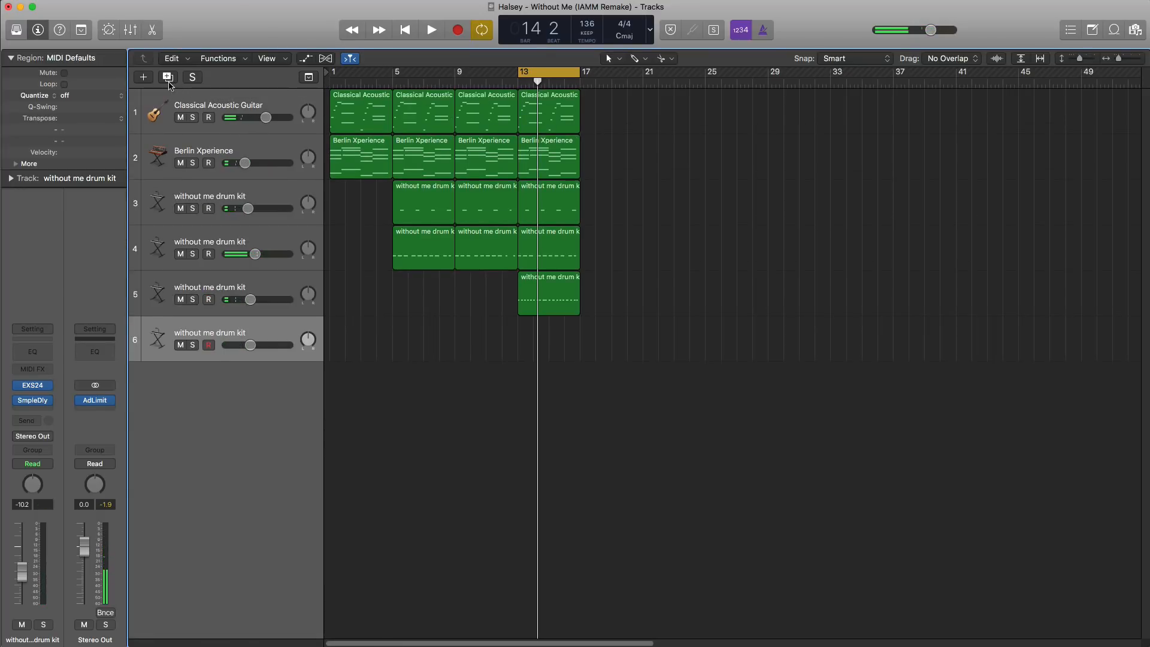
pyautogui.moveTo(49, 413); pyautogui.dragTo(50, 411)
pyautogui.click(49, 402)
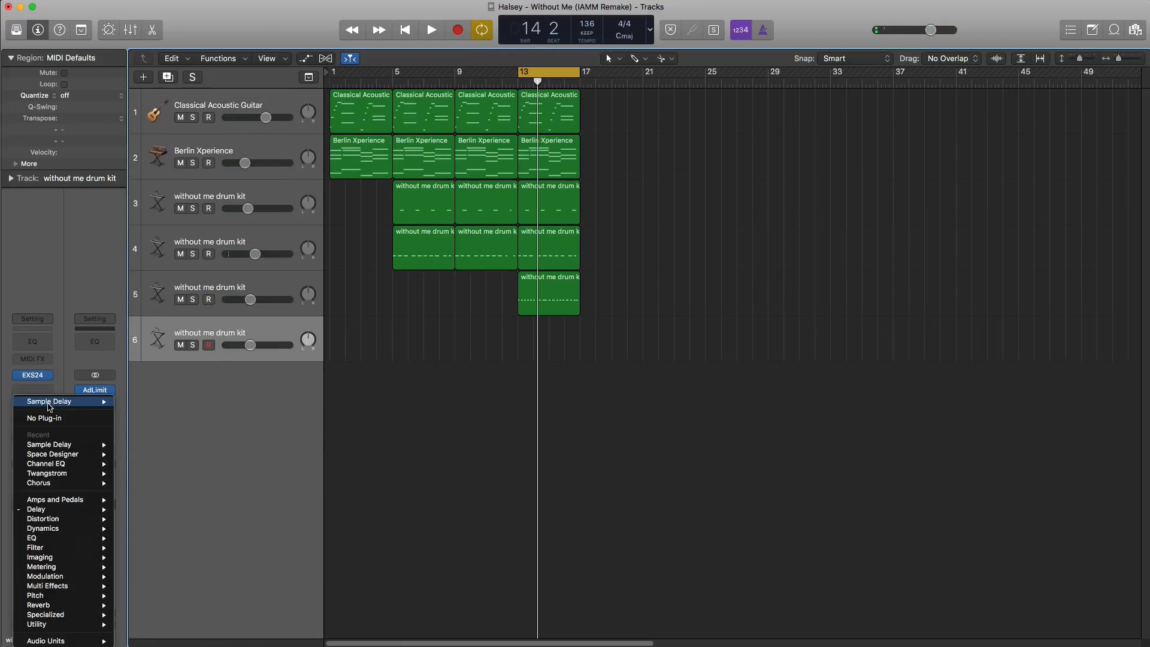
pyautogui.click(51, 417)
pyautogui.click(33, 376)
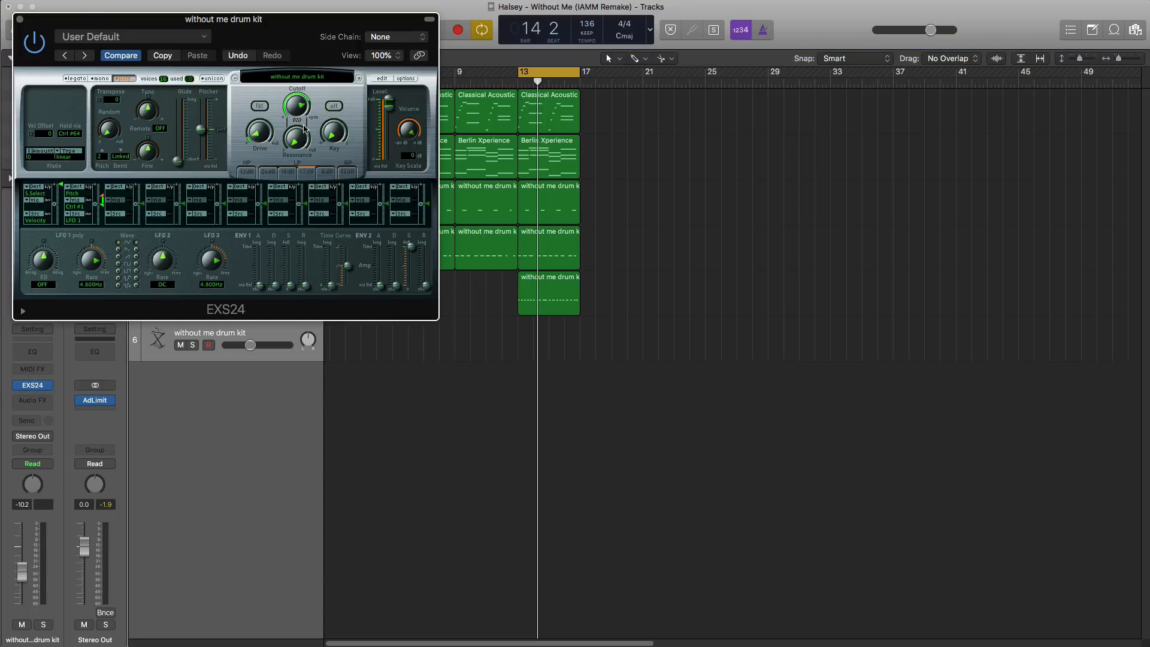
pyautogui.click(20, 21)
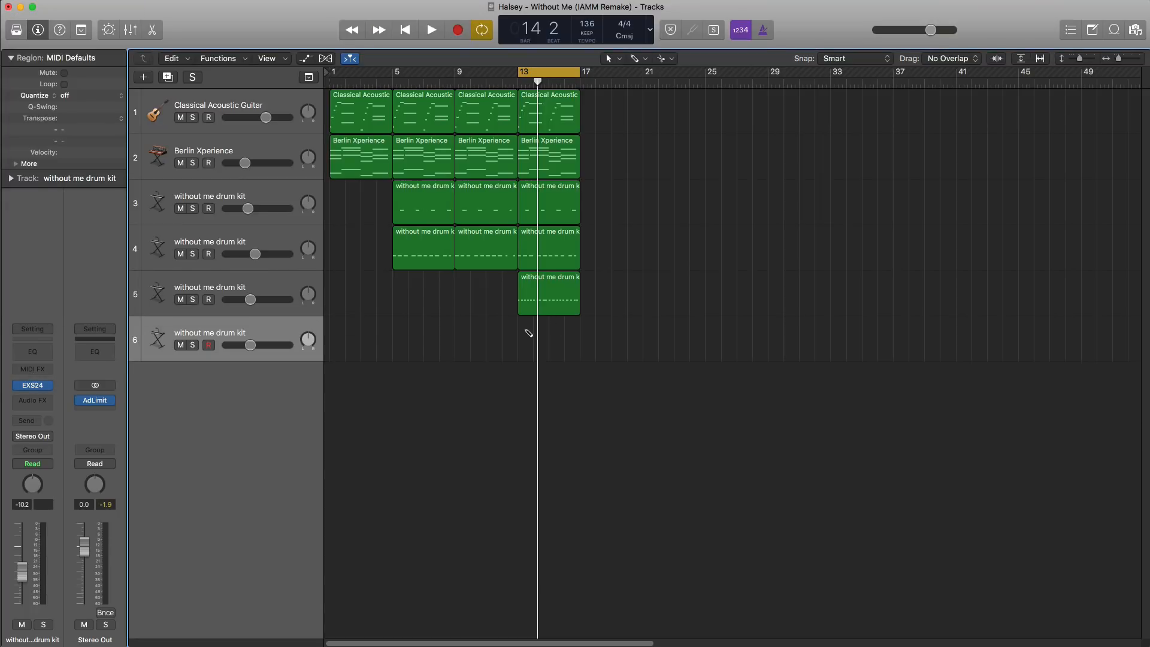
# - Create a region over bars 13 to 16 on the fourth drum kit track and open it for note editing with the Pencil tool
pyautogui.moveTo(543, 346); pyautogui.dragTo(579, 345)
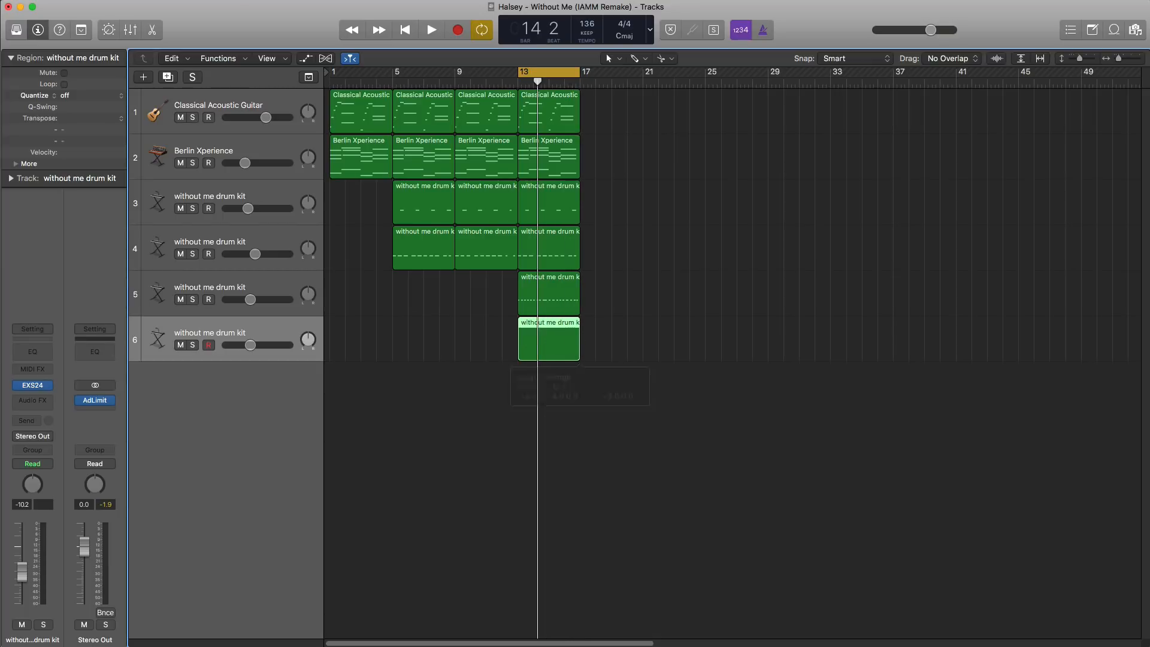
pyautogui.doubleClick(566, 346)
pyautogui.click(635, 264)
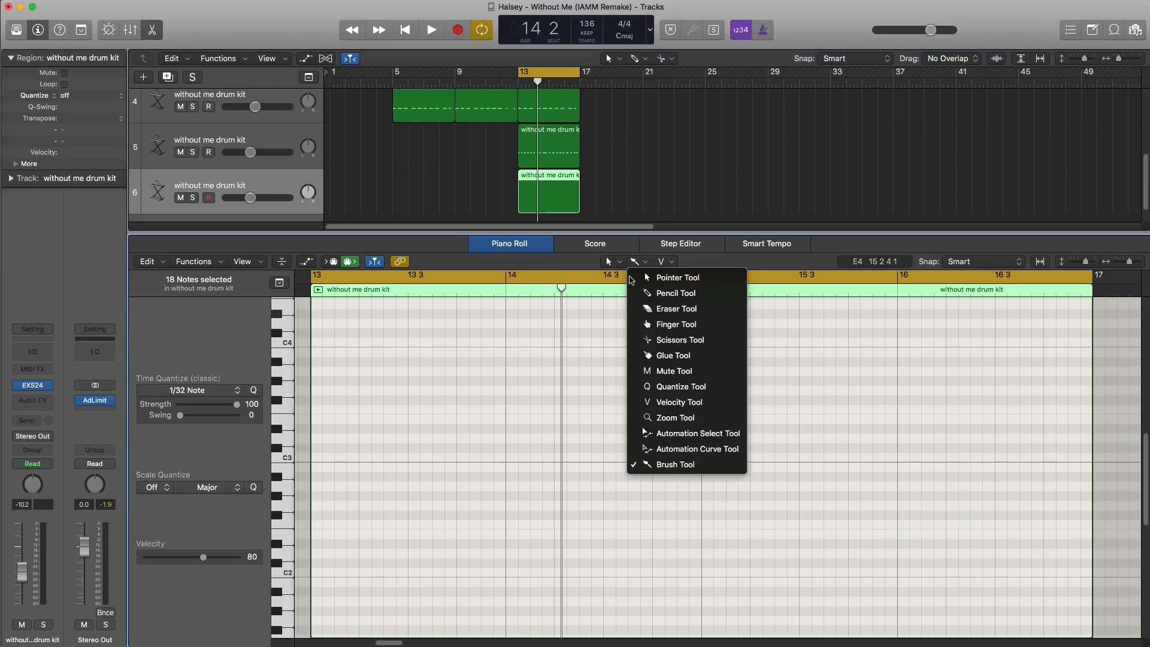
pyautogui.click(673, 293)
# - Add A#2 notes on beats 2 and 4 of bar 13 and repeat them through bar 16
pyautogui.press('space')
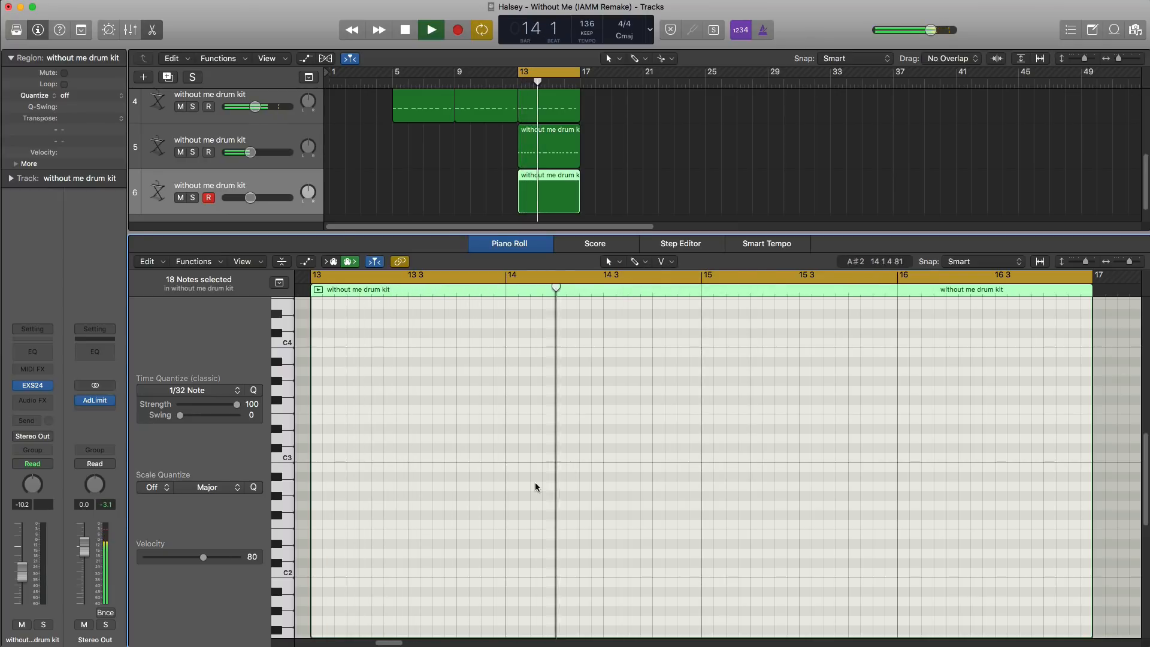
pyautogui.press('space')
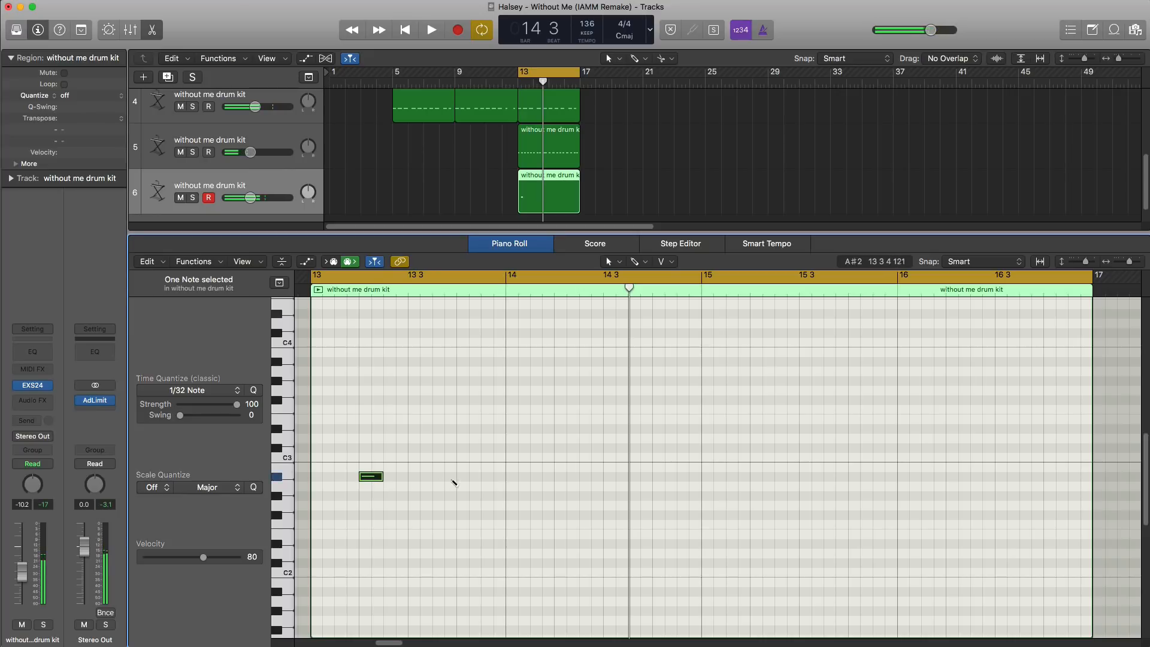
pyautogui.press('space')
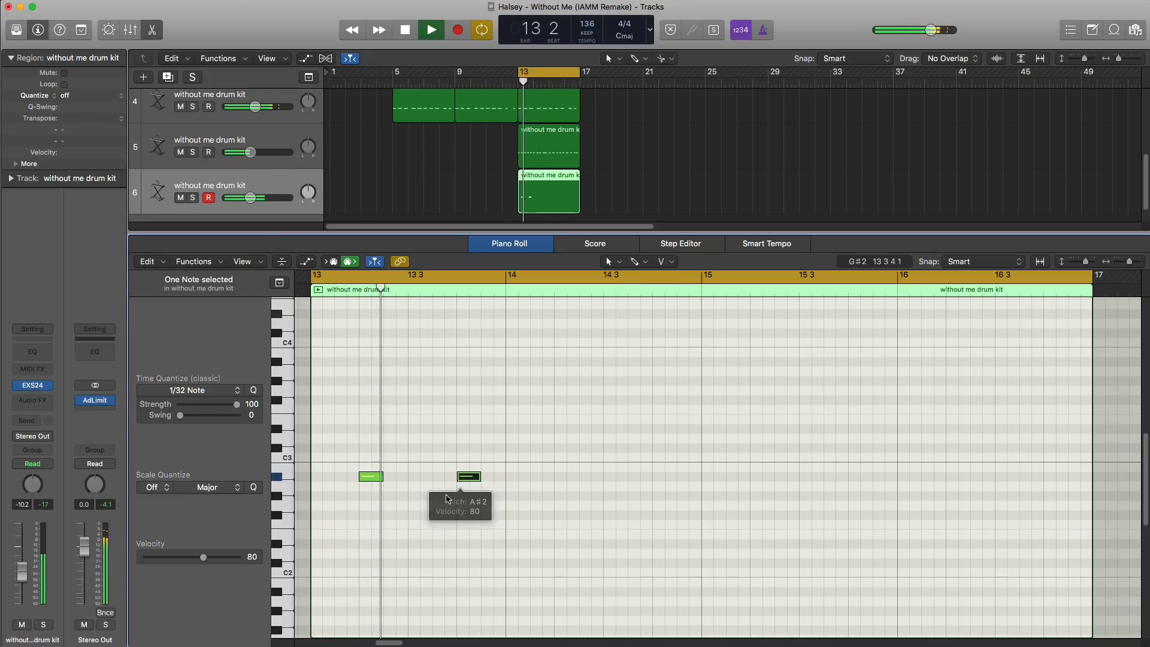
pyautogui.press('space')
pyautogui.moveTo(503, 525); pyautogui.dragTo(293, 438)
pyautogui.press('cmd+r')
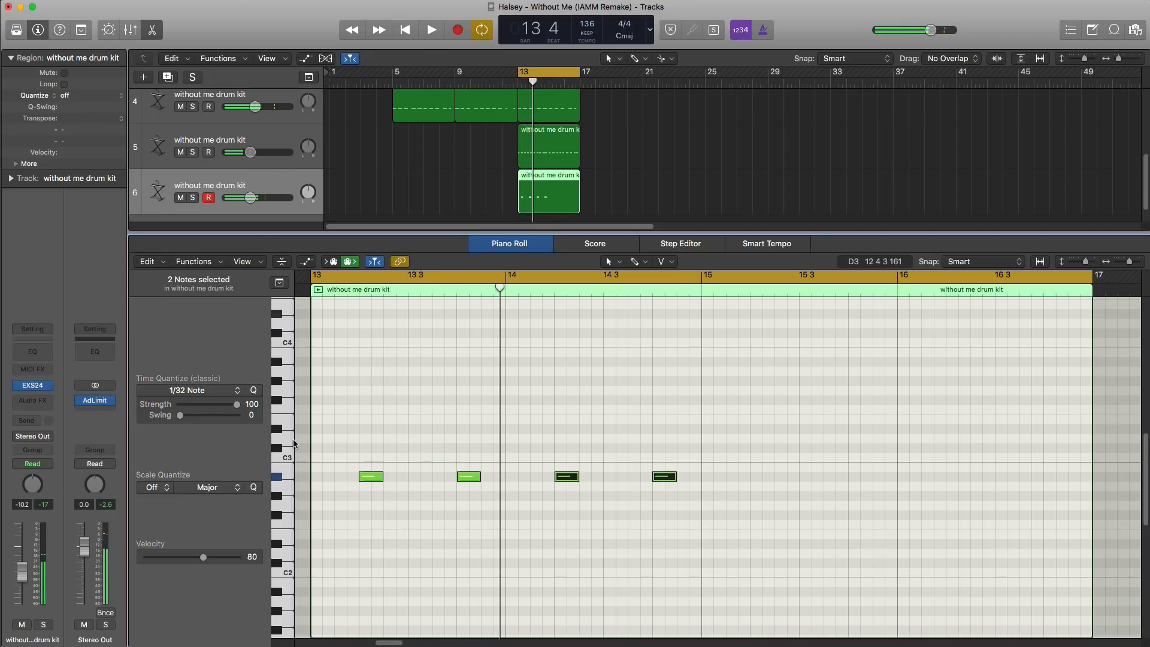
# - Lower the fourth drum kit track's volume to -16.6 dB and pan it to +6 while playing the pattern
pyautogui.press('space')
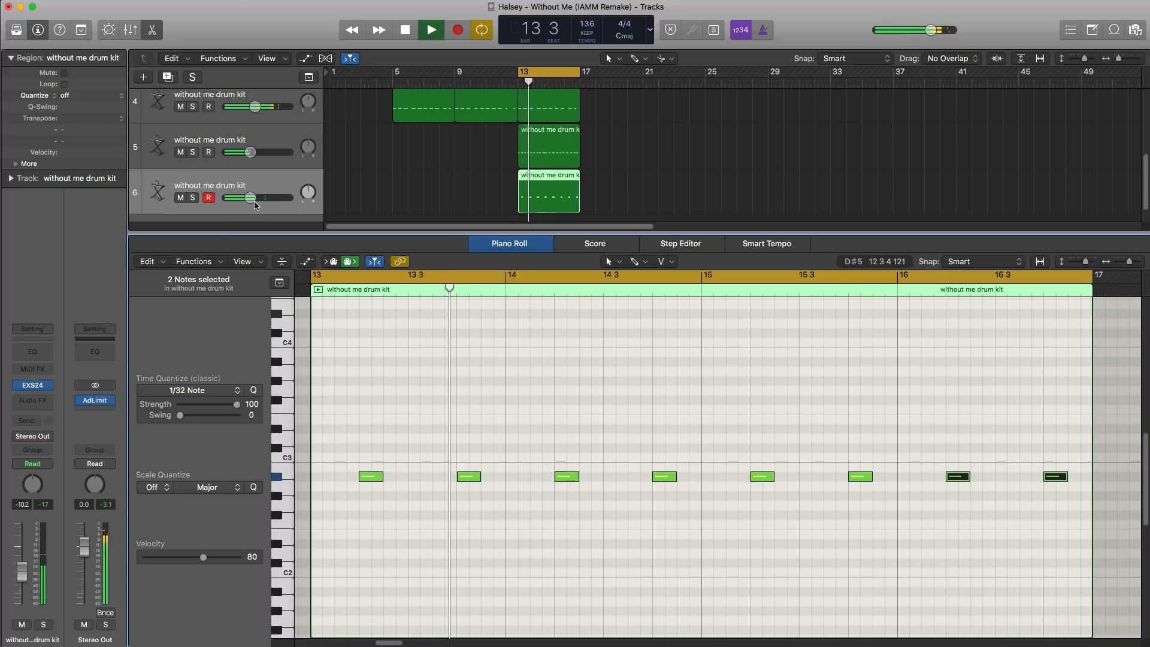
pyautogui.moveTo(252, 199); pyautogui.dragTo(241, 199)
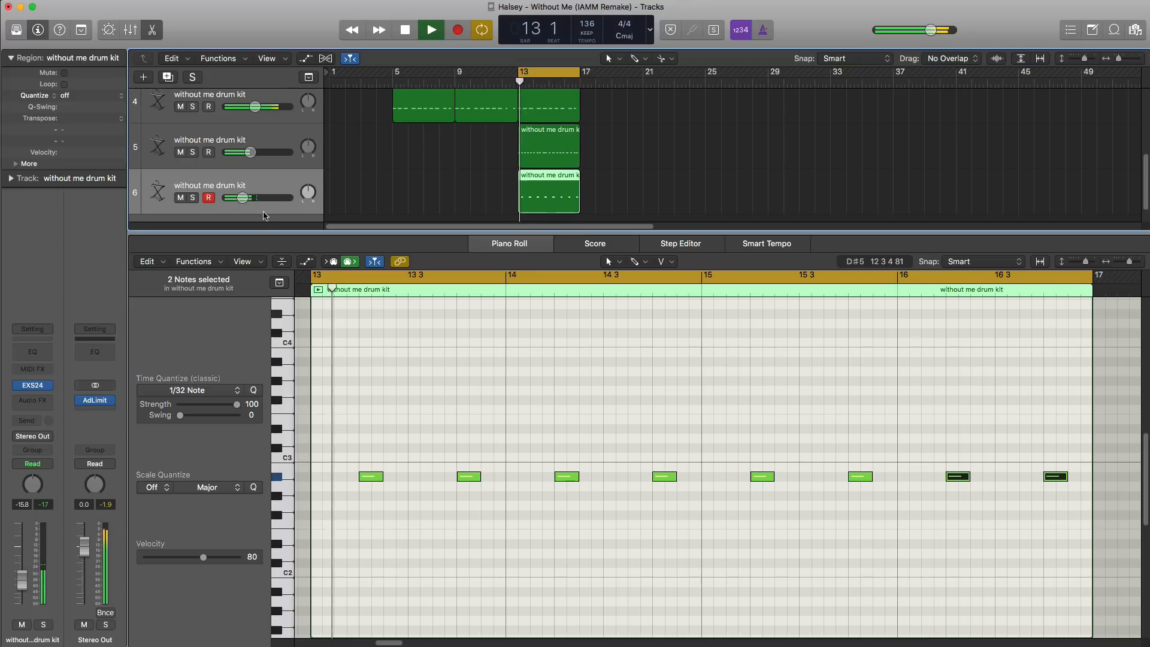
pyautogui.press('space')
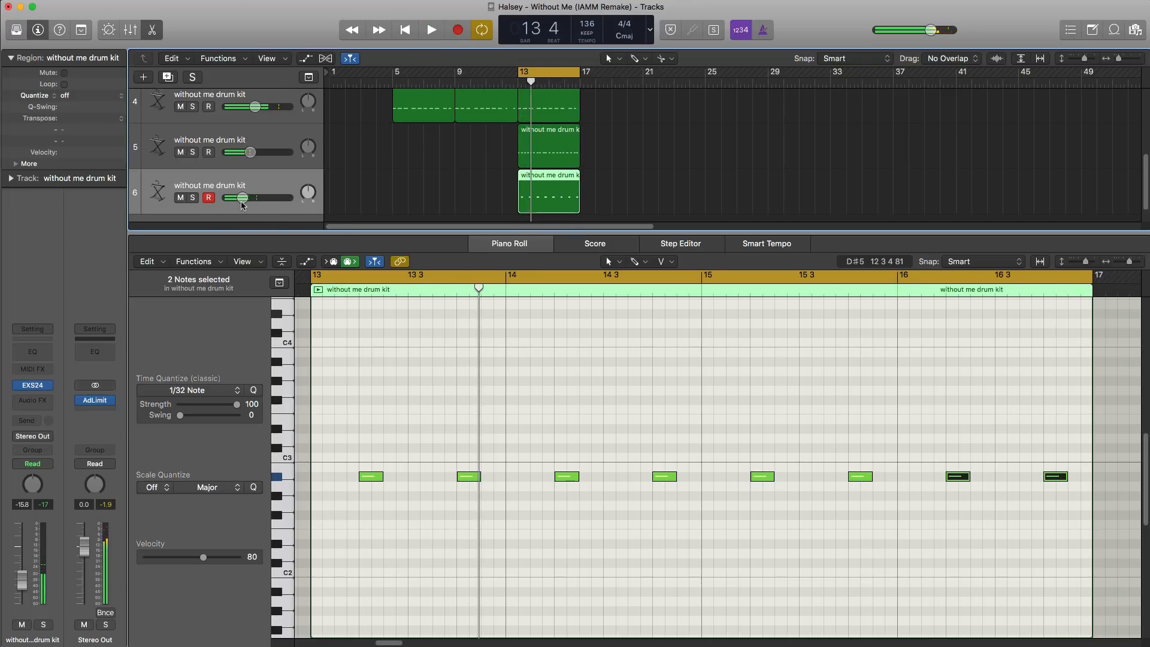
pyautogui.press('space')
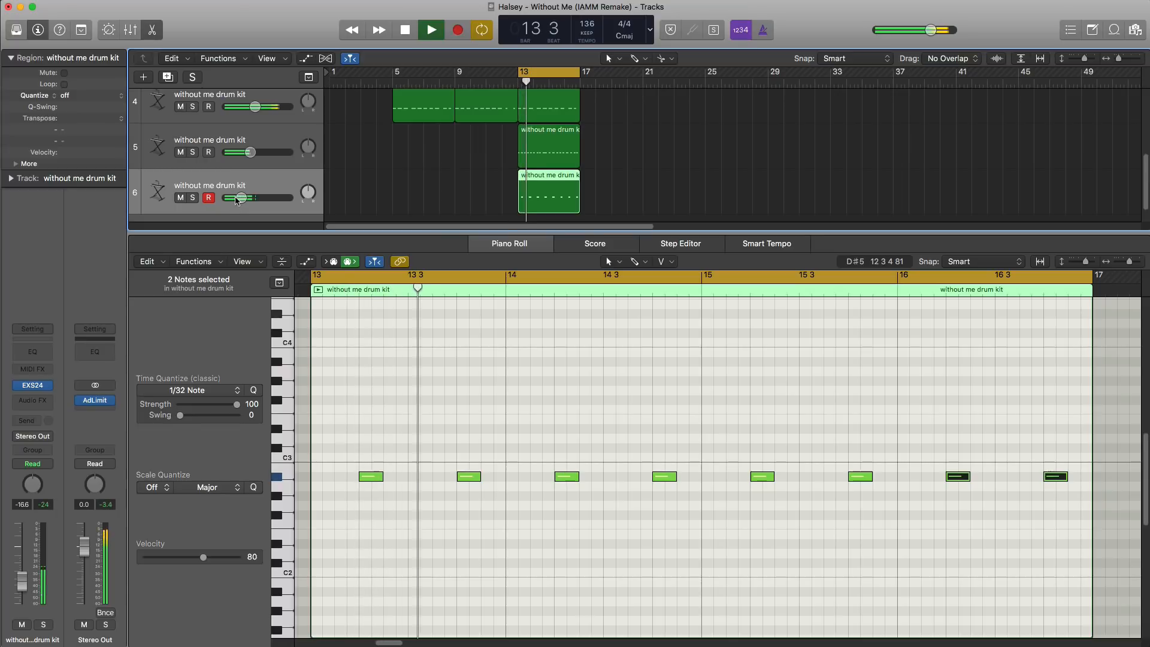
pyautogui.press('p')
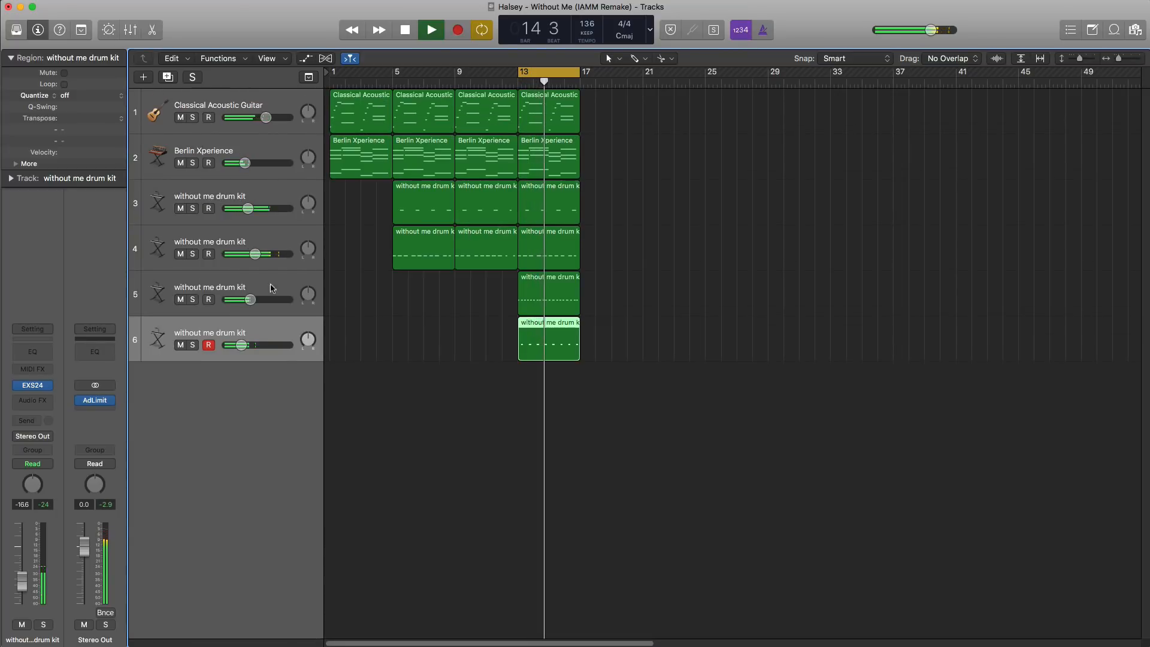
pyautogui.moveTo(308, 340); pyautogui.dragTo(307, 335)
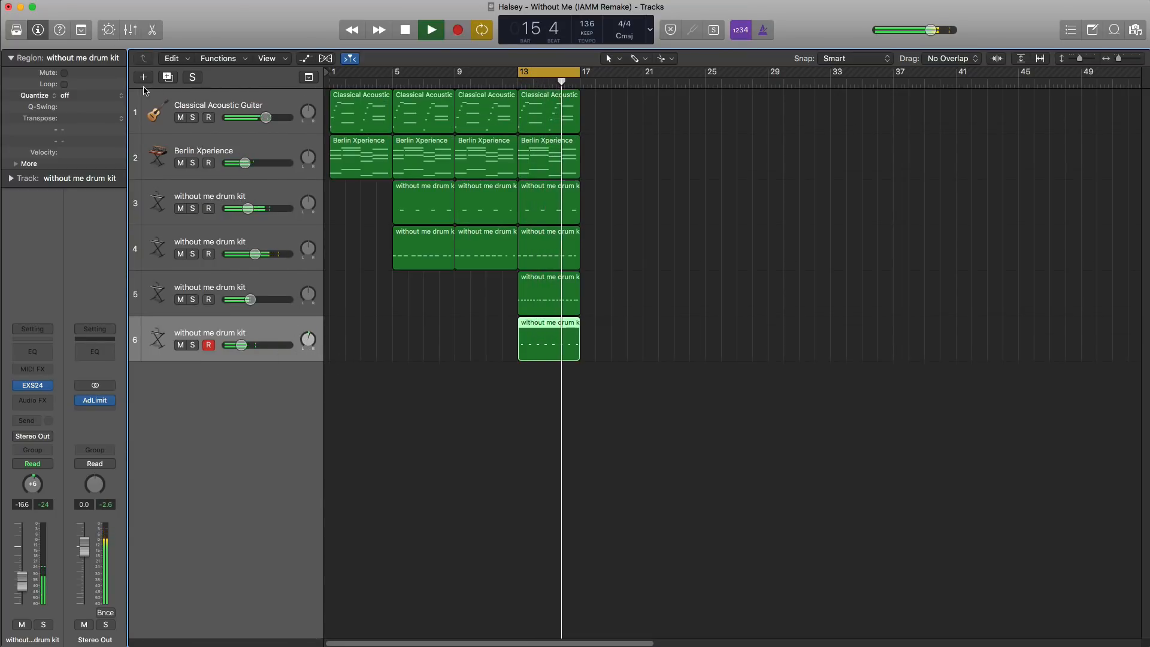
# - Duplicate the fourth drum kit track and create a region over bars 13 to 16 on the copy, opened for note editing
pyautogui.doubleClick(266, 417)
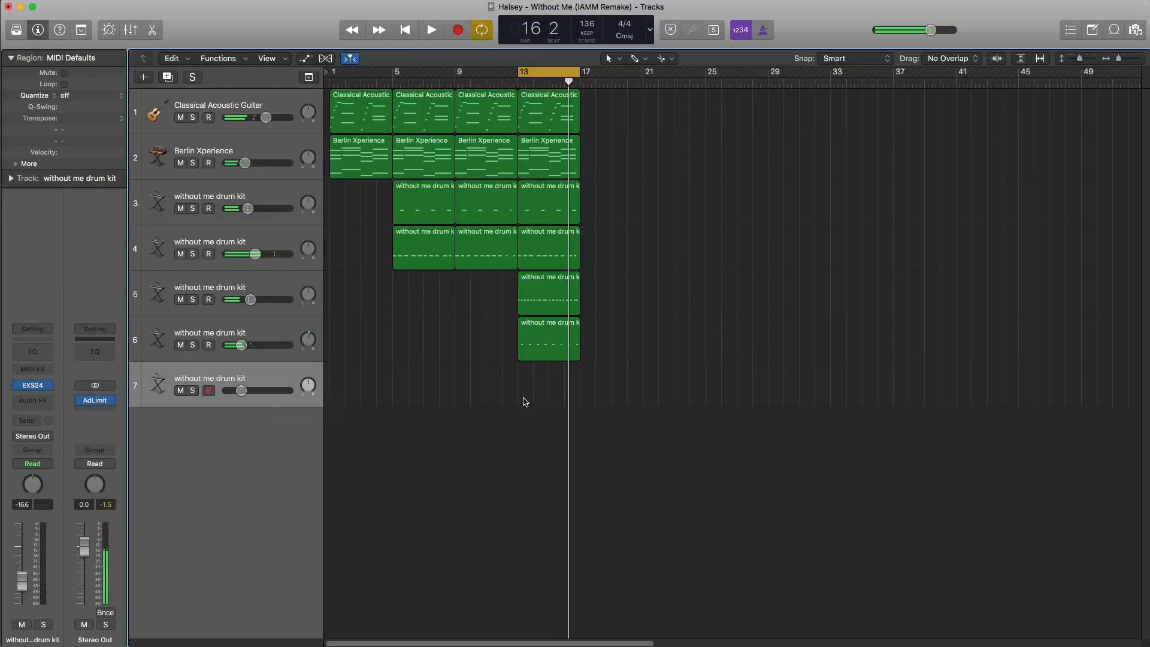
pyautogui.moveTo(530, 391); pyautogui.dragTo(579, 388)
pyautogui.doubleClick(560, 388)
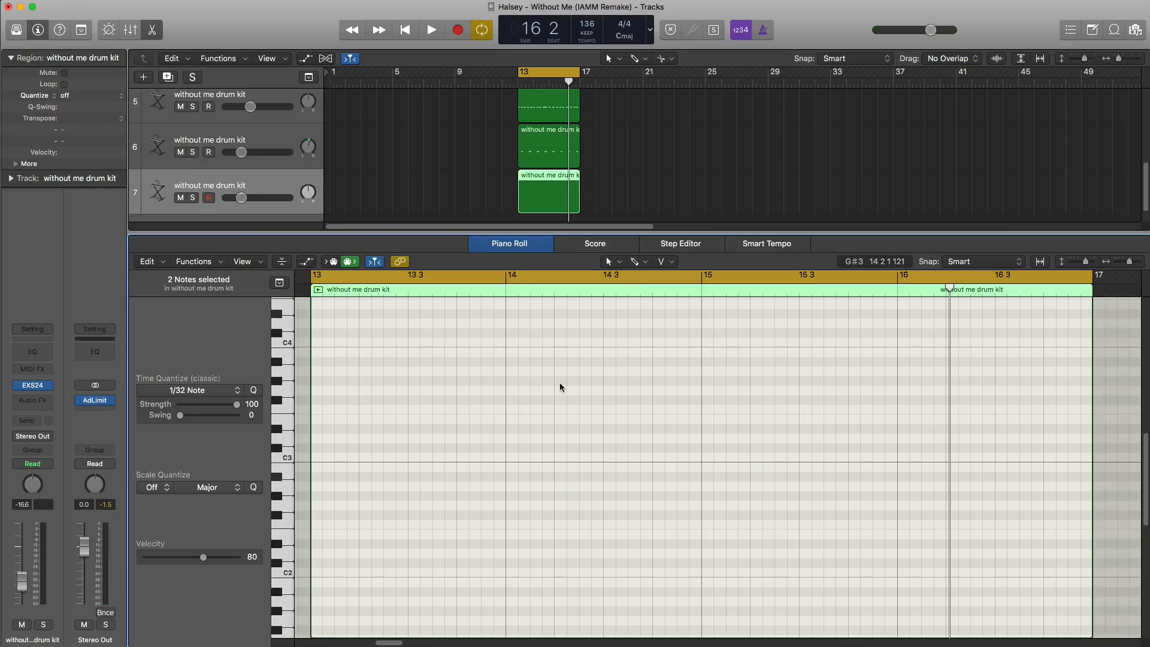
# - Add a D#2 note on beat 3 of each bar from 13 to 16 on the fifth drum kit track
pyautogui.press('space')
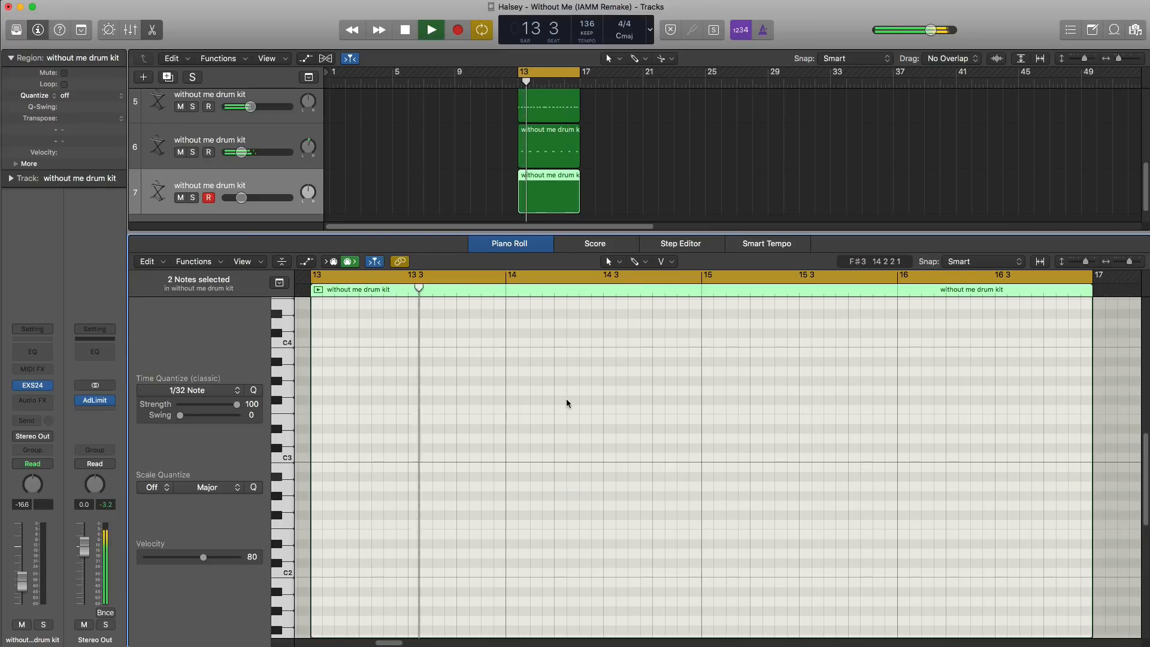
pyautogui.press('space')
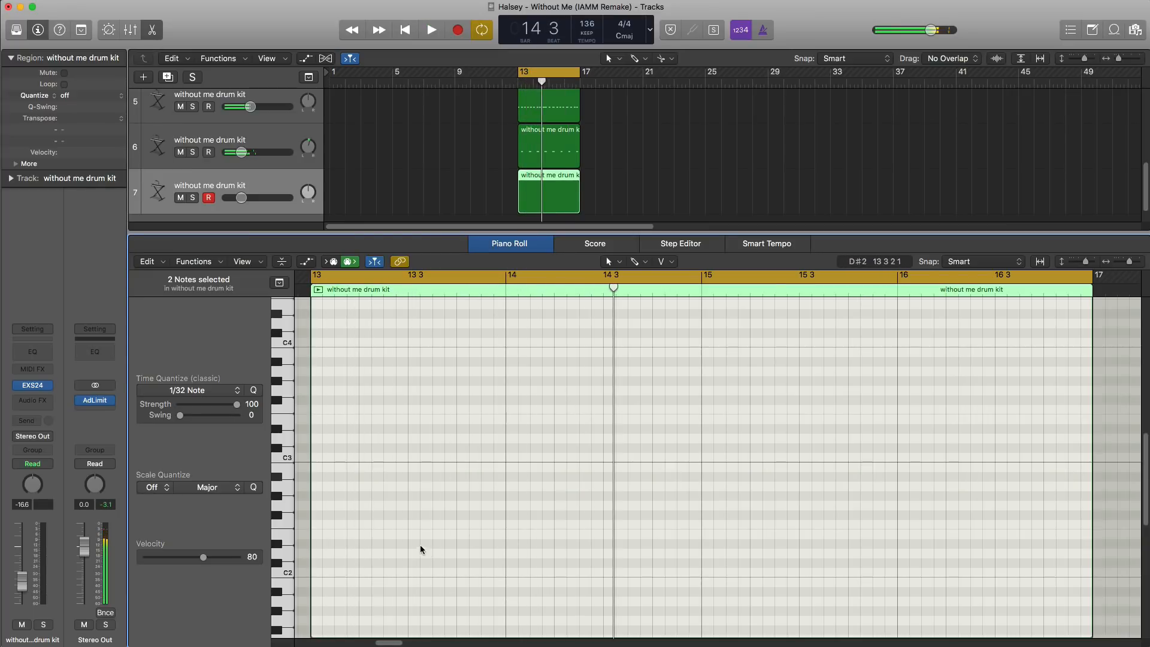
pyautogui.click(423, 544)
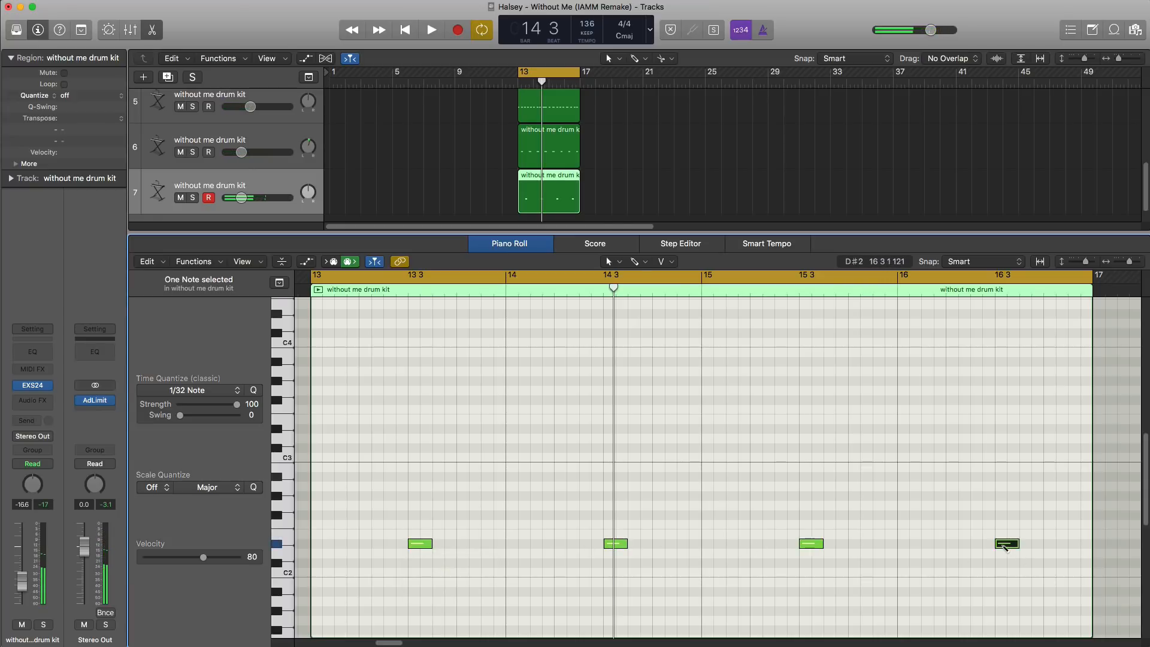
# - Play the pattern and set the fifth drum kit track's volume to -24.5 dB
pyautogui.press('space')
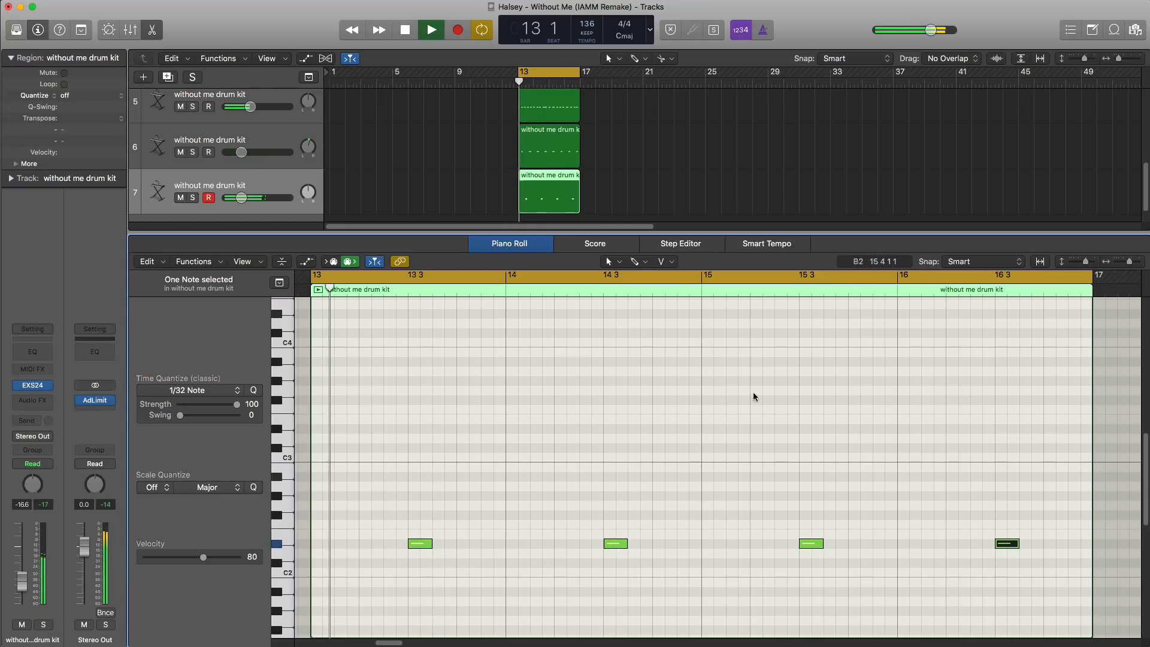
pyautogui.keyDown('alt'); pyautogui.click(237, 204); pyautogui.keyUp('alt')
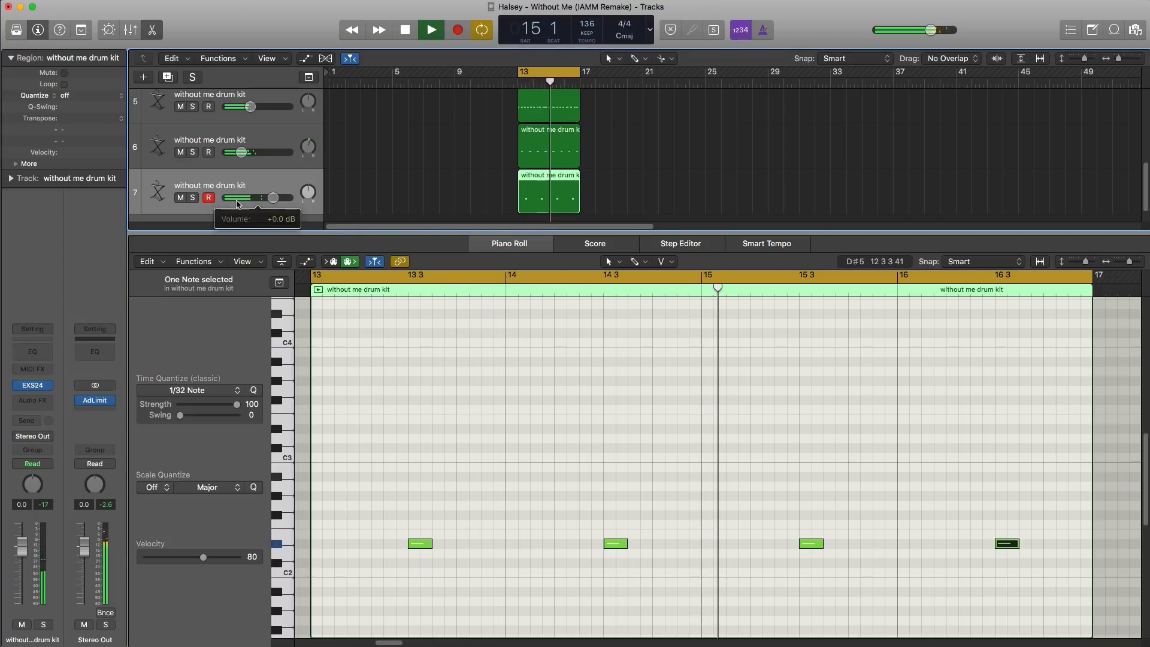
pyautogui.moveTo(273, 198); pyautogui.dragTo(230, 207)
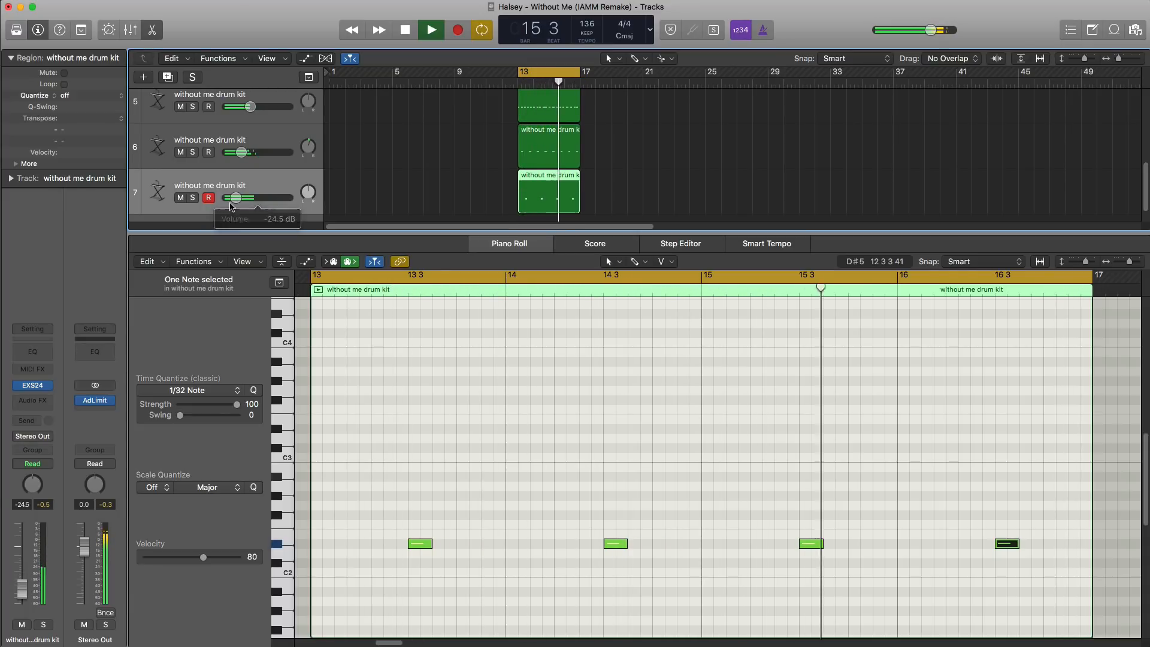
# - Duplicate the fifth drum kit track and create a region over bars 13 to 16 on the copy, opened for note editing
pyautogui.press('e')
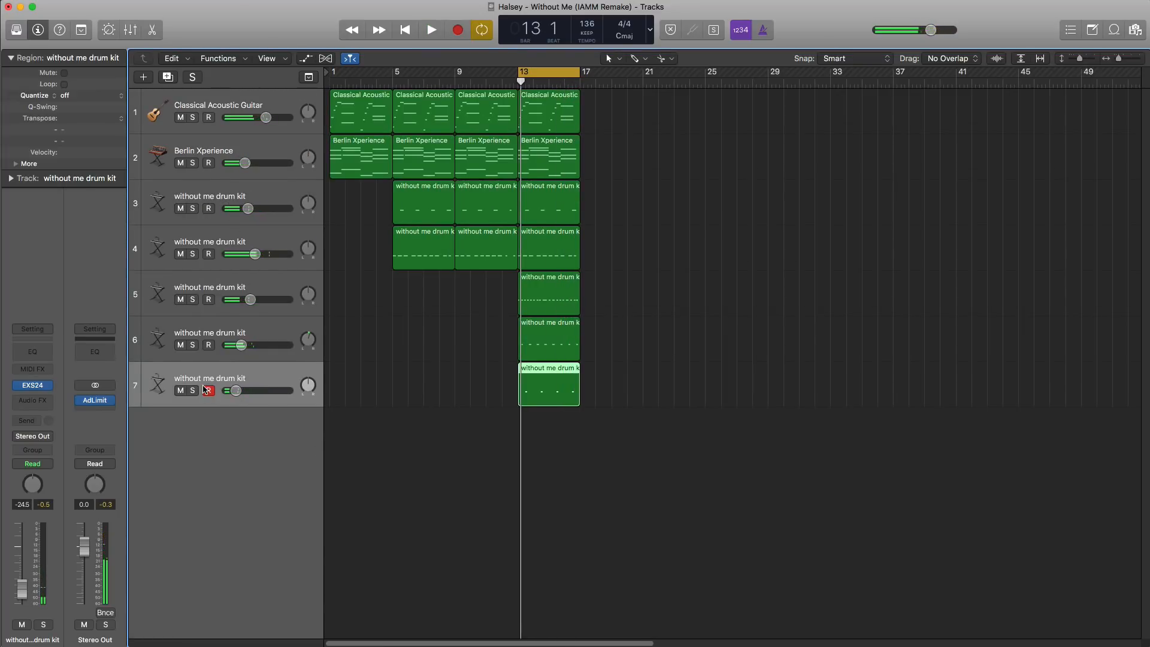
pyautogui.click(170, 81)
pyautogui.moveTo(532, 439); pyautogui.dragTo(580, 432)
pyautogui.doubleClick(556, 437)
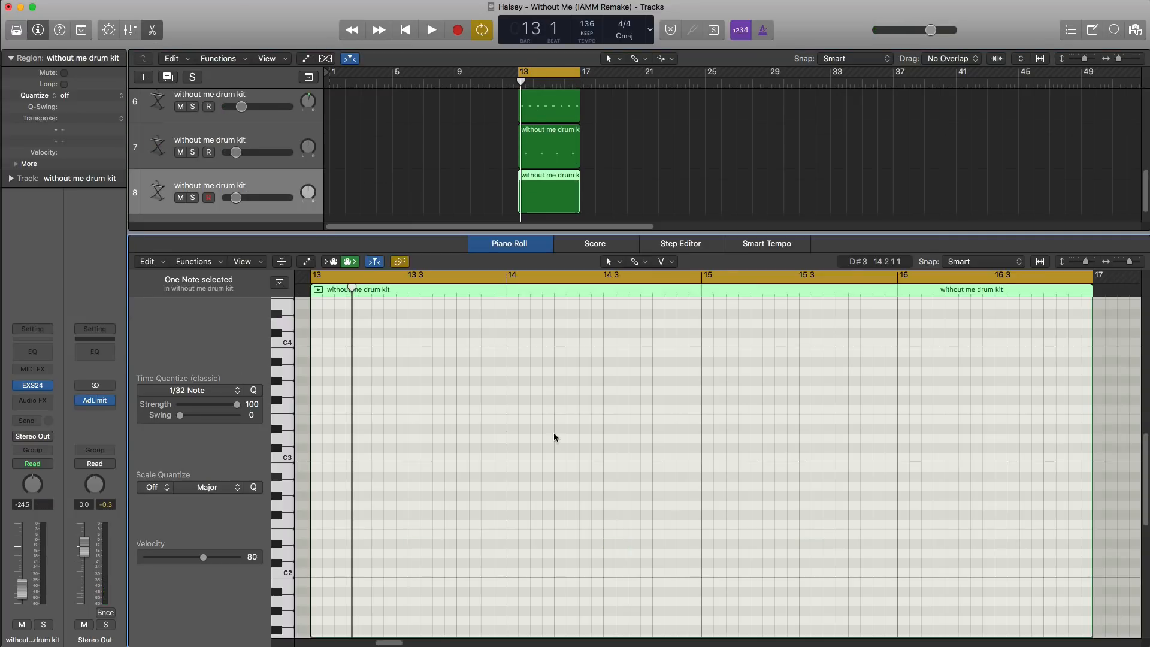
# - Place a B2 note halfway between beats 2 and 3 of bar 14 and set the sixth drum kit track's volume to -8.6 dB
pyautogui.press('space')
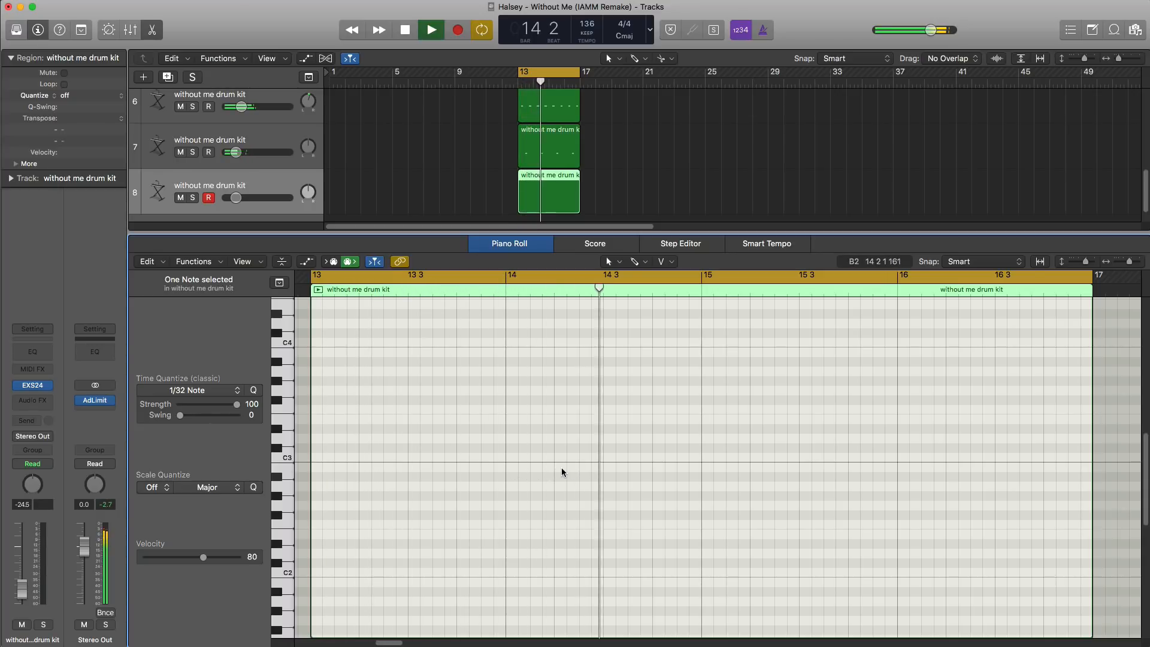
pyautogui.keyDown('super'); pyautogui.click(563, 468); pyautogui.keyUp('super')
pyautogui.press('space')
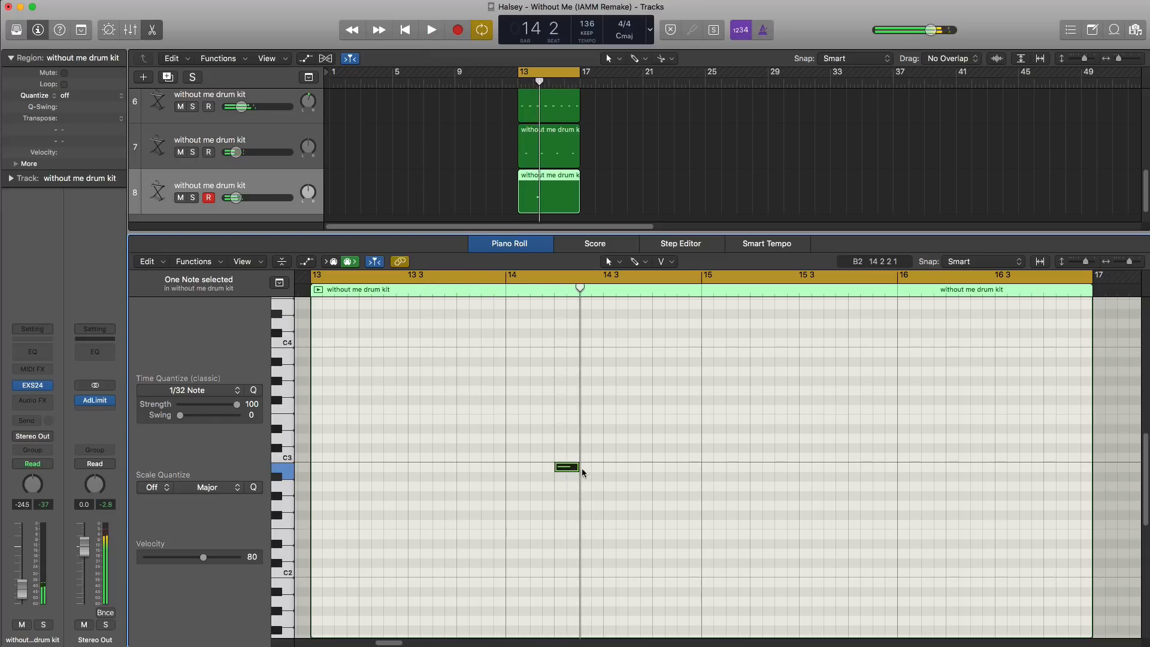
pyautogui.moveTo(566, 472); pyautogui.dragTo(593, 472)
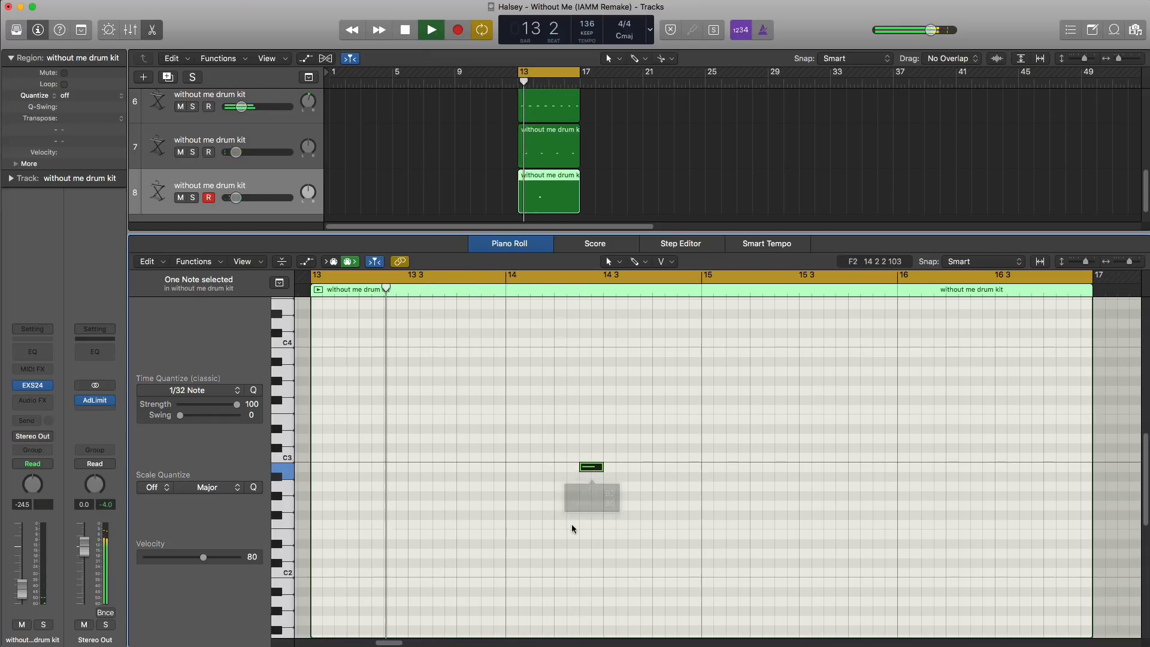
pyautogui.keyDown('alt'); pyautogui.click(23, 589); pyautogui.keyUp('alt')
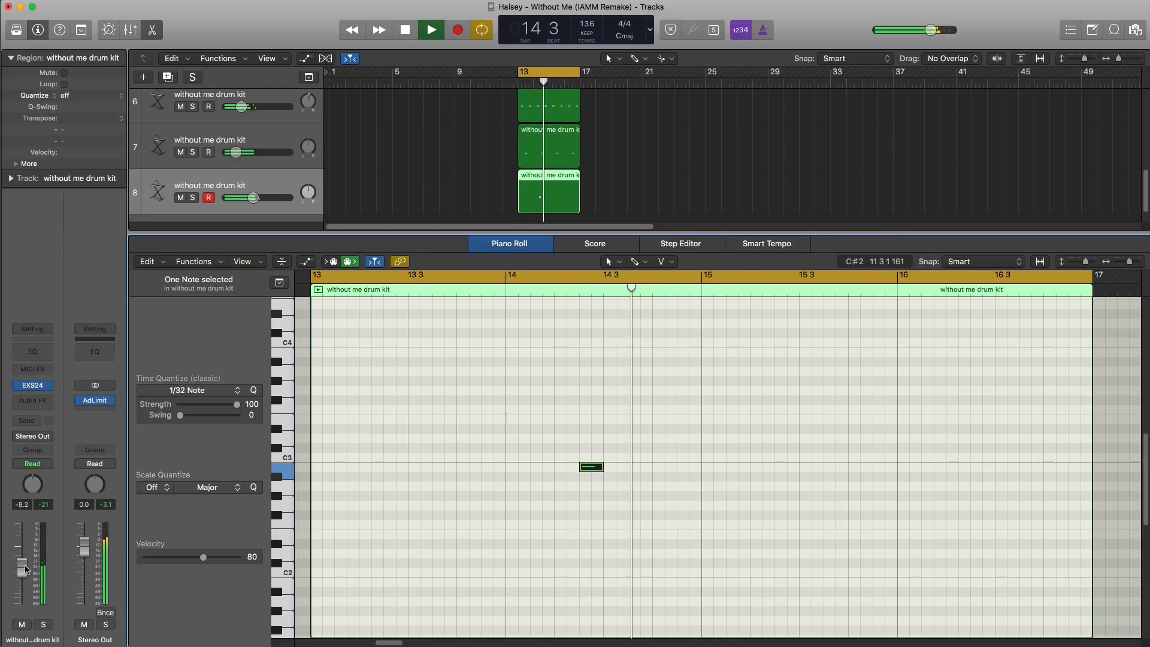
pyautogui.press('space')
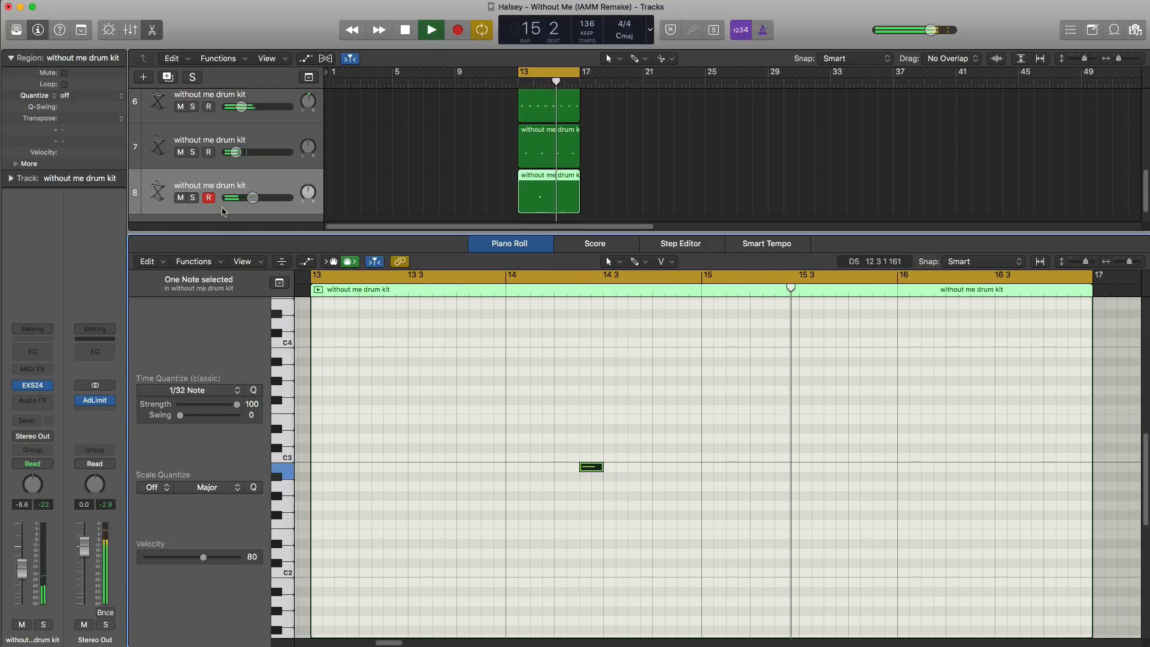
# - Duplicate the sixth drum kit track, create a region over bars 13 to 16 on the copy, and play the section
pyautogui.click(167, 77)
pyautogui.press('space')
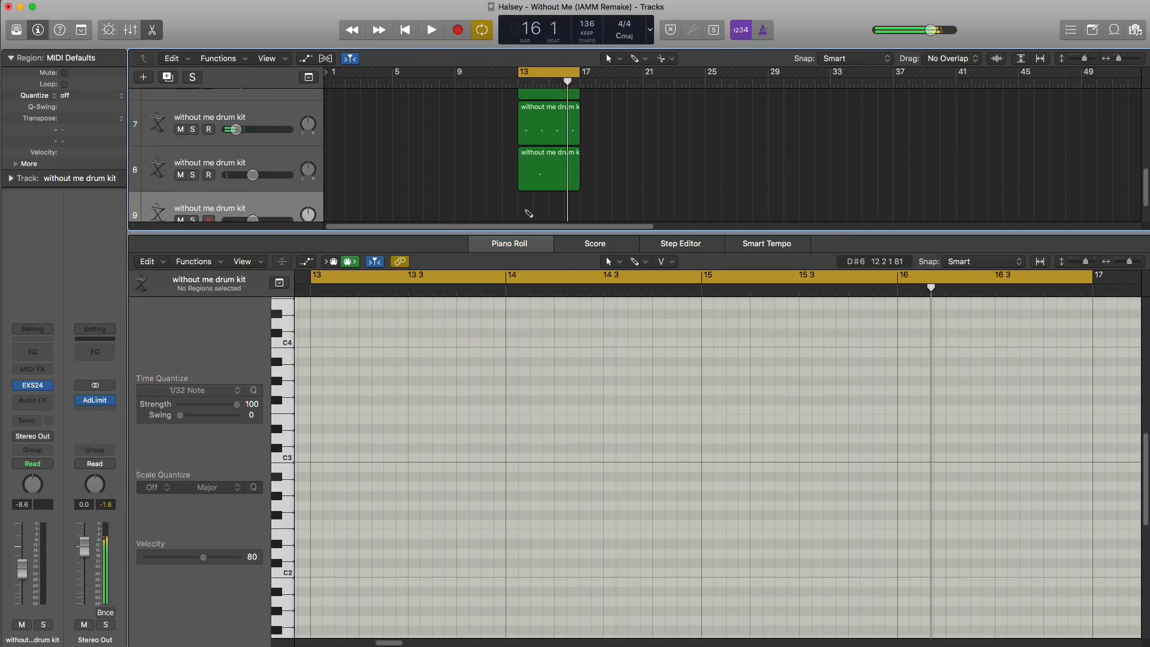
pyautogui.click(529, 214)
pyautogui.moveTo(531, 218); pyautogui.dragTo(576, 203)
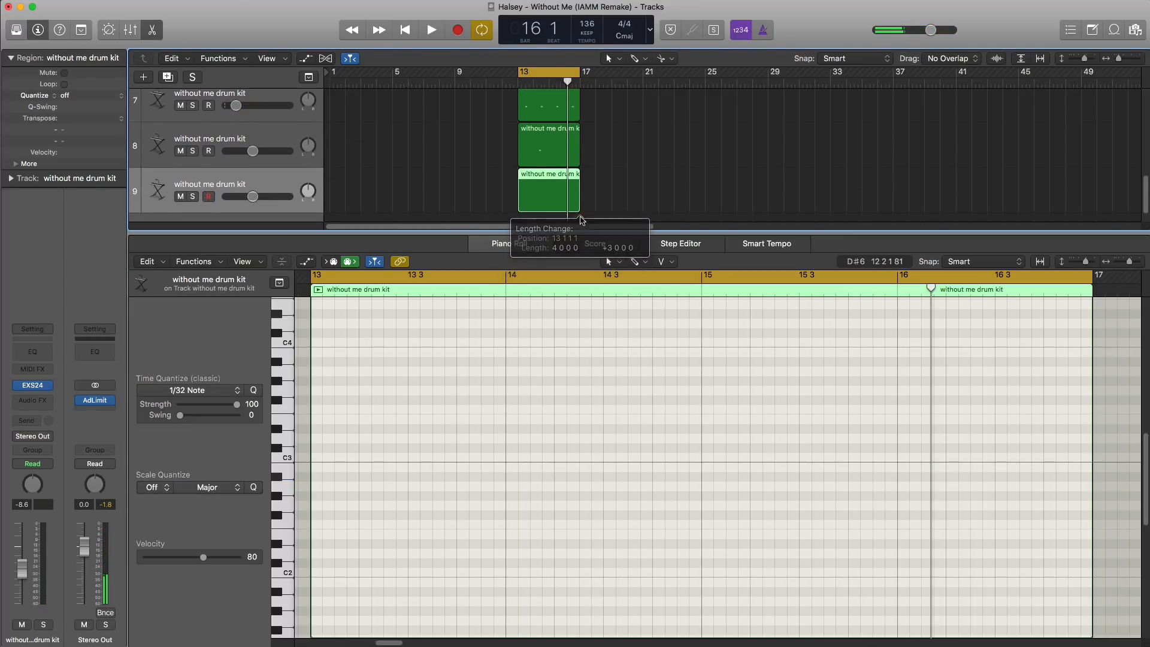
pyautogui.press('space')
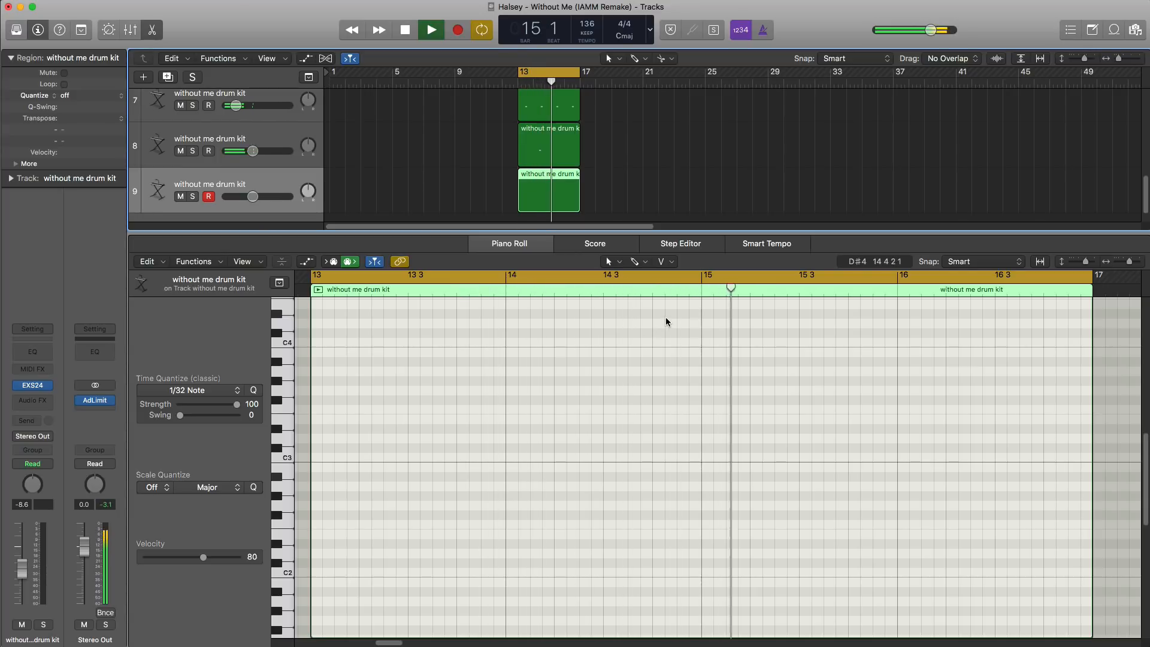
# - Add a half-beat C#3 note at 16 4 3 in track 9's drum region and set that track to volume -18.0, pan +14
pyautogui.click(1072, 449)
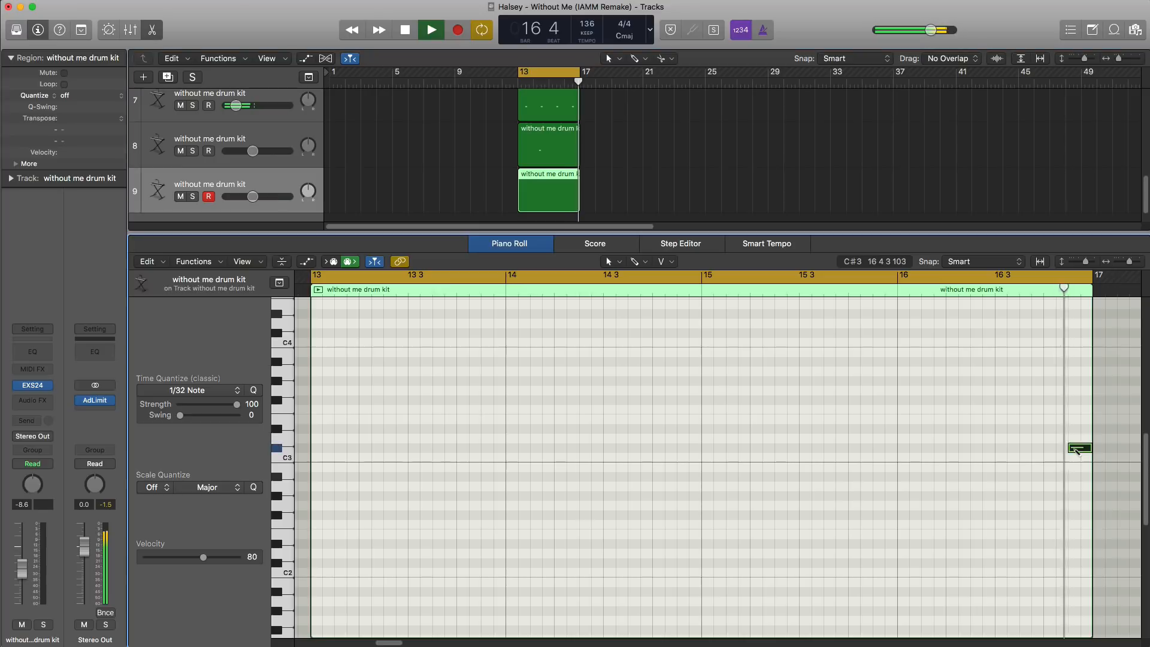
pyautogui.moveTo(252, 196); pyautogui.dragTo(309, 188)
pyautogui.moveTo(242, 198); pyautogui.dragTo(240, 196)
pyautogui.press('space')
# - Set the cycle range to bars 13 to 17 and lower track 9's volume to -21.5
pyautogui.click(522, 74)
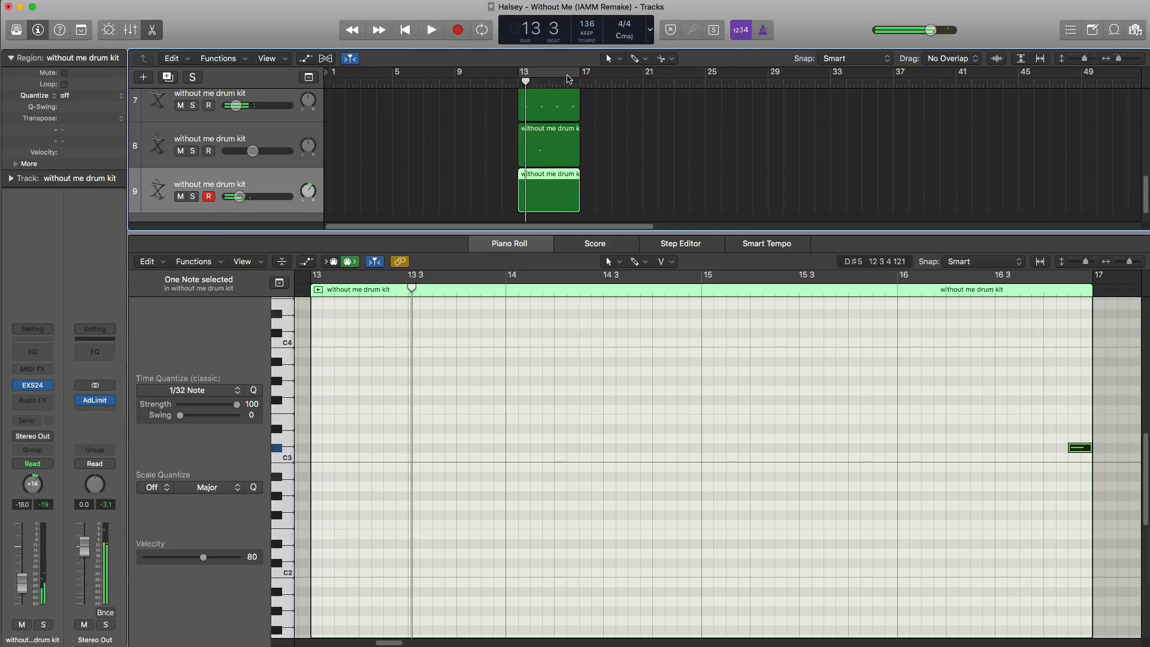
pyautogui.moveTo(522, 74); pyautogui.dragTo(573, 81)
pyautogui.press('space')
pyautogui.moveTo(239, 196); pyautogui.dragTo(237, 203)
pyautogui.moveTo(520, 78); pyautogui.dragTo(576, 84)
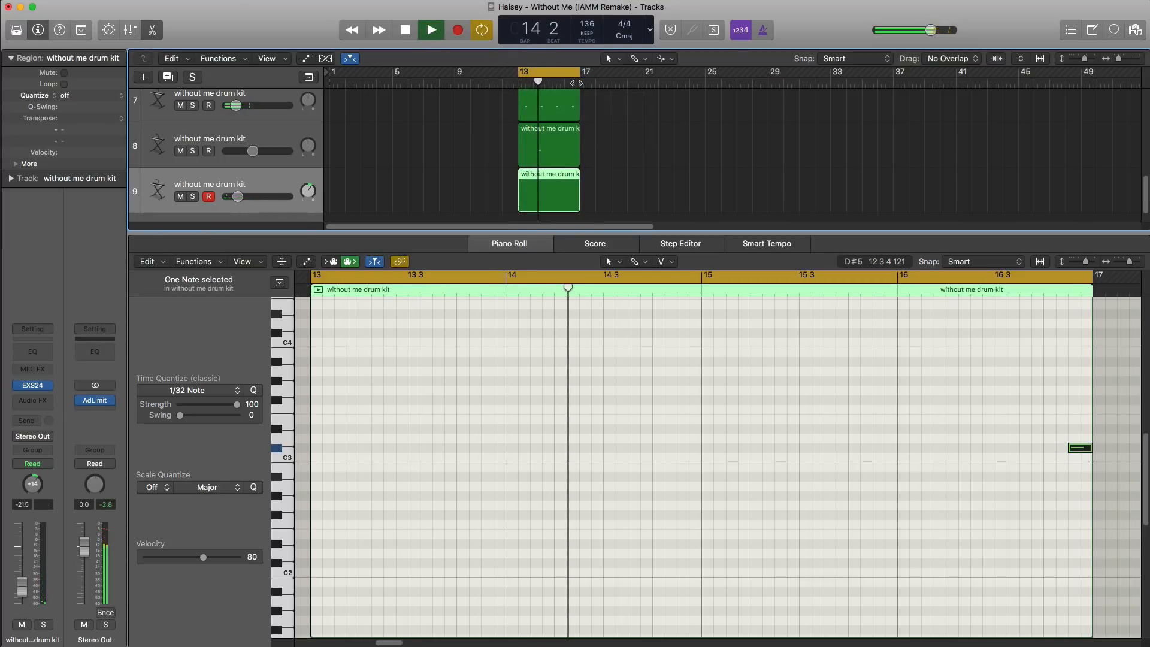
# - Close the Piano Roll and create one software instrument track that uses the ES2 synthesizer
pyautogui.press('space')
pyautogui.press('x')
pyautogui.press('x')
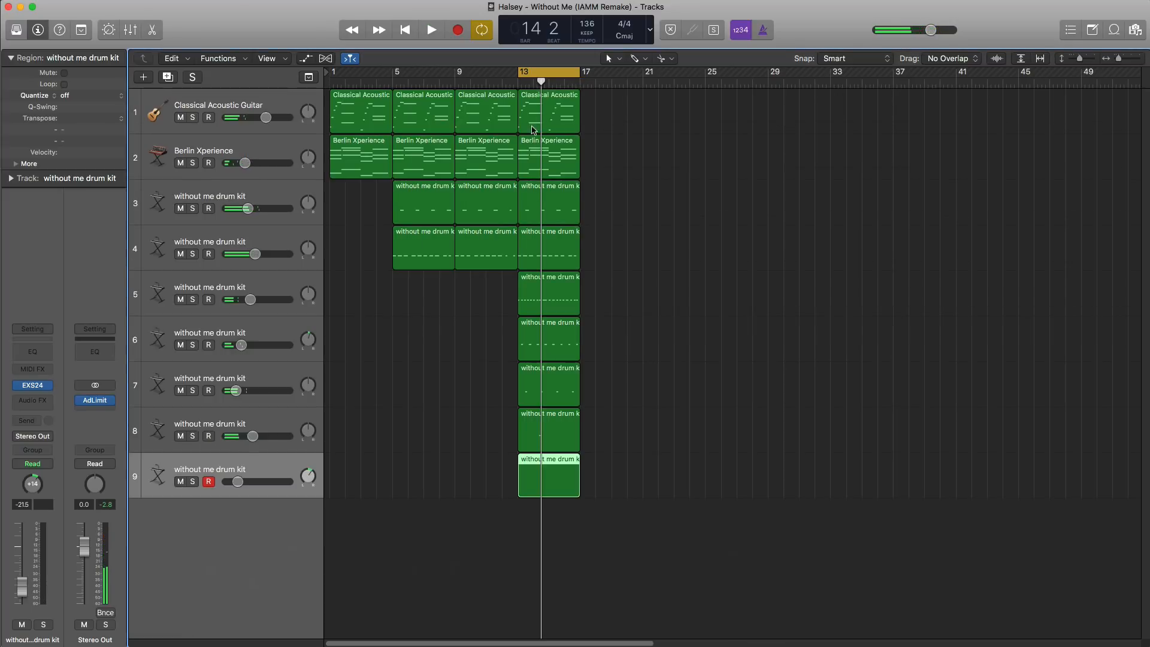
pyautogui.click(143, 78)
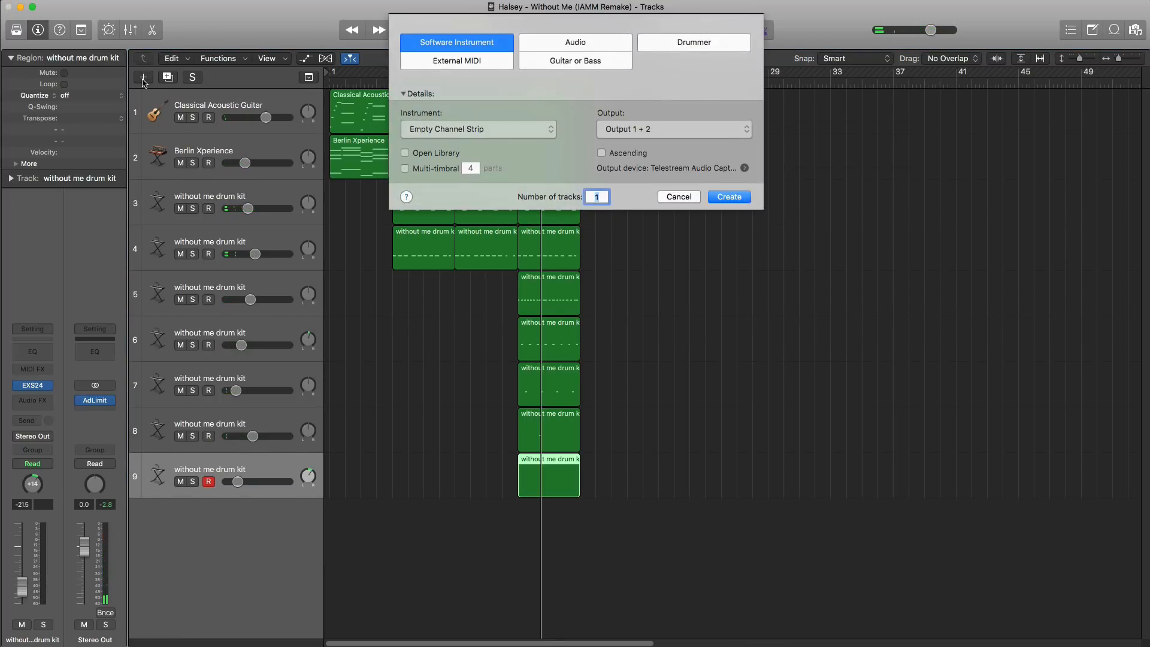
pyautogui.press('Return')
pyautogui.click(38, 385)
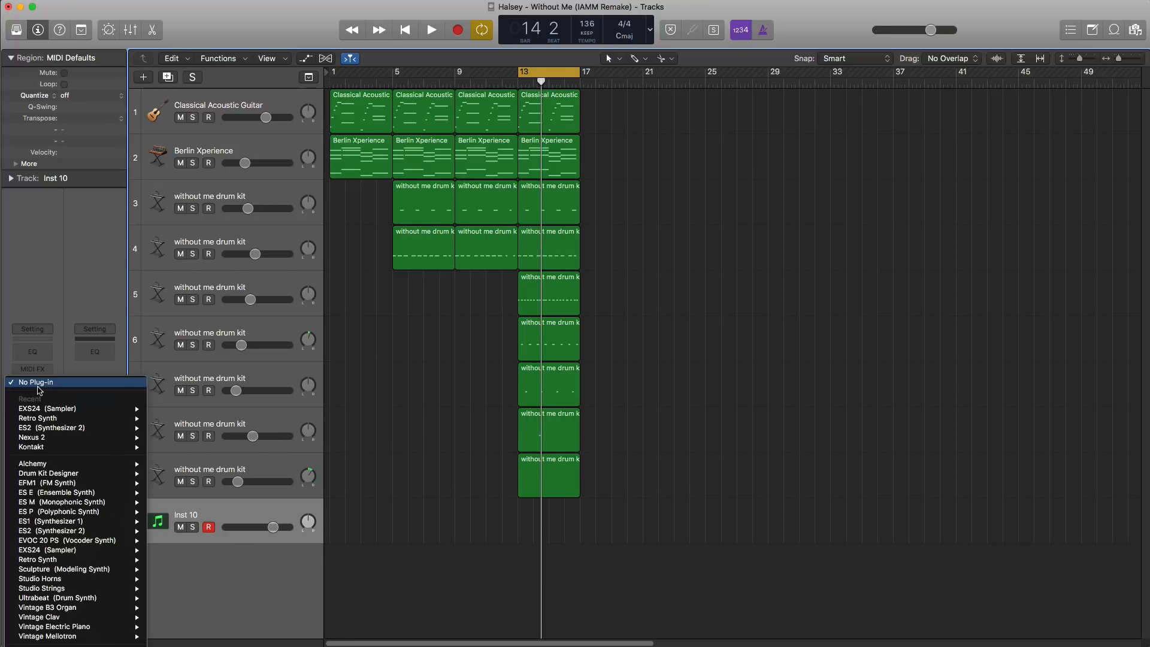
pyautogui.click(59, 429)
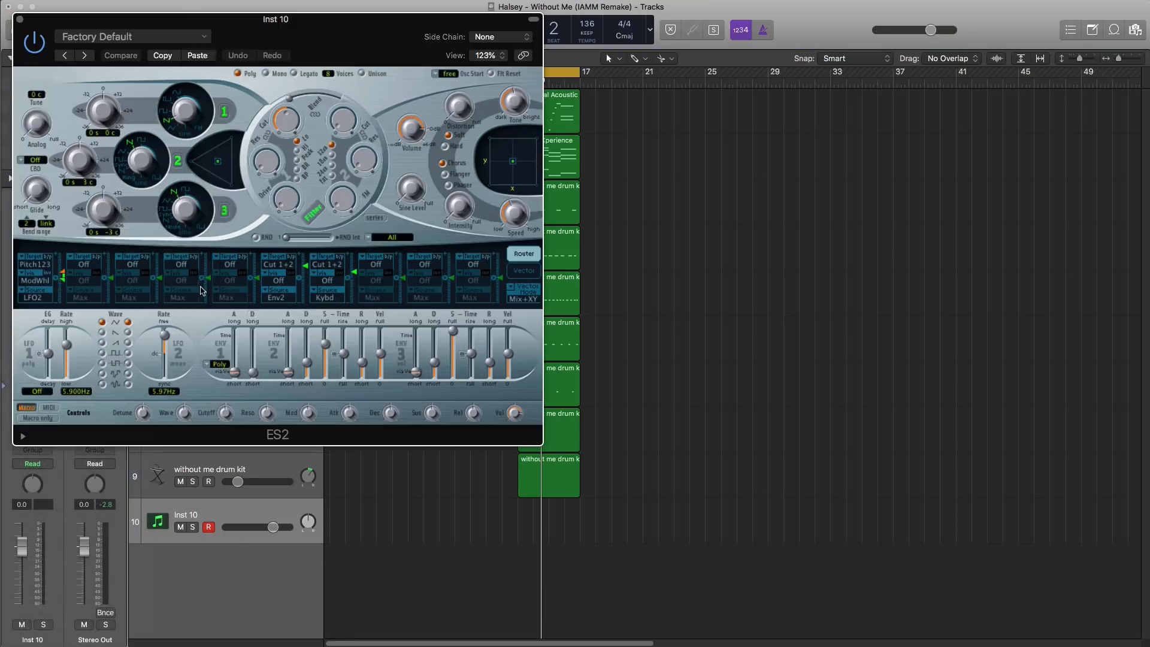
# - Load the 808 preset in the new track's ES2 and close the plug-in window
pyautogui.click(111, 43)
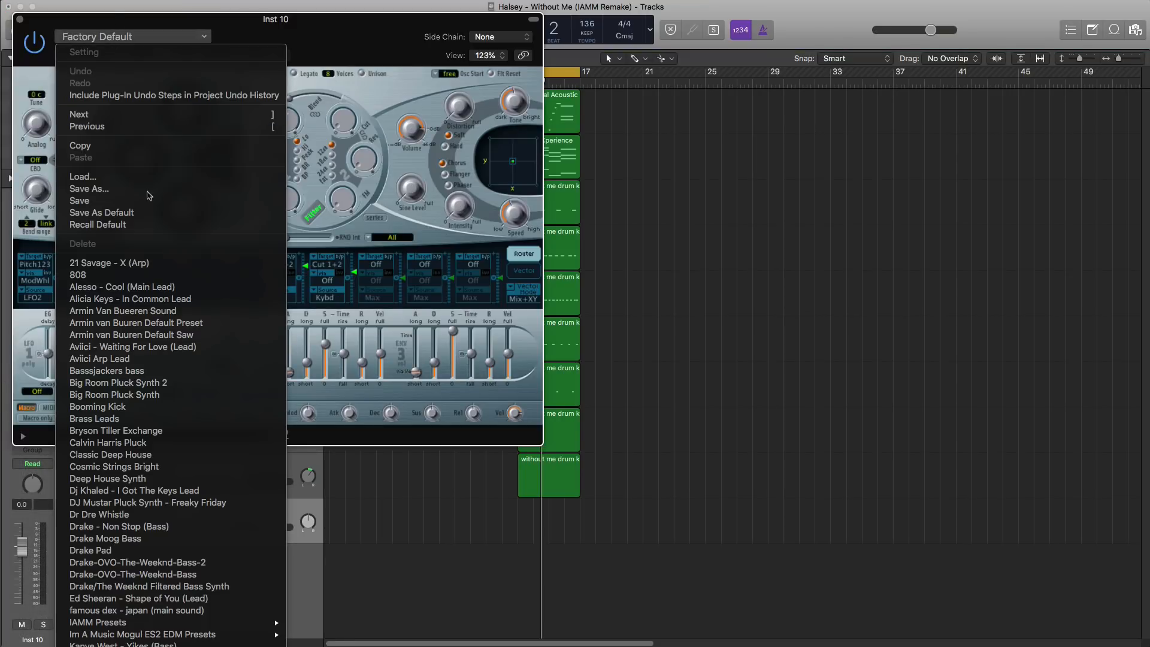
pyautogui.click(129, 278)
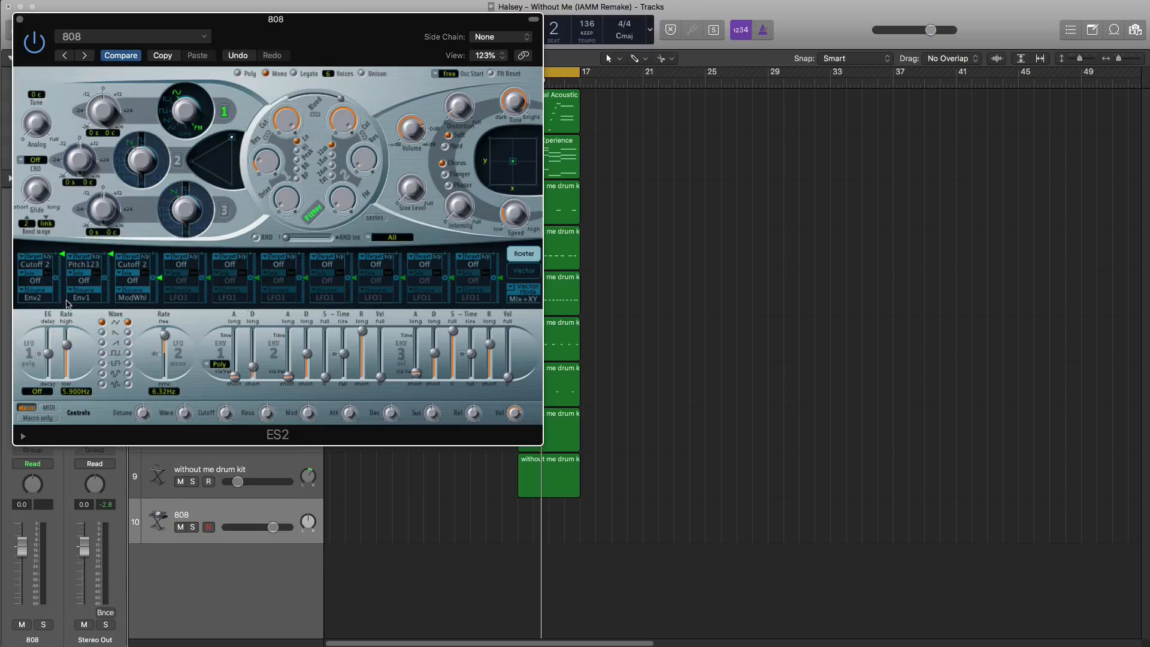
pyautogui.click(20, 20)
# - Create a region on the 808 track spanning bars 13 to 17 and open it in the Piano Roll
pyautogui.moveTo(531, 527); pyautogui.dragTo(578, 527)
pyautogui.doubleClick(574, 527)
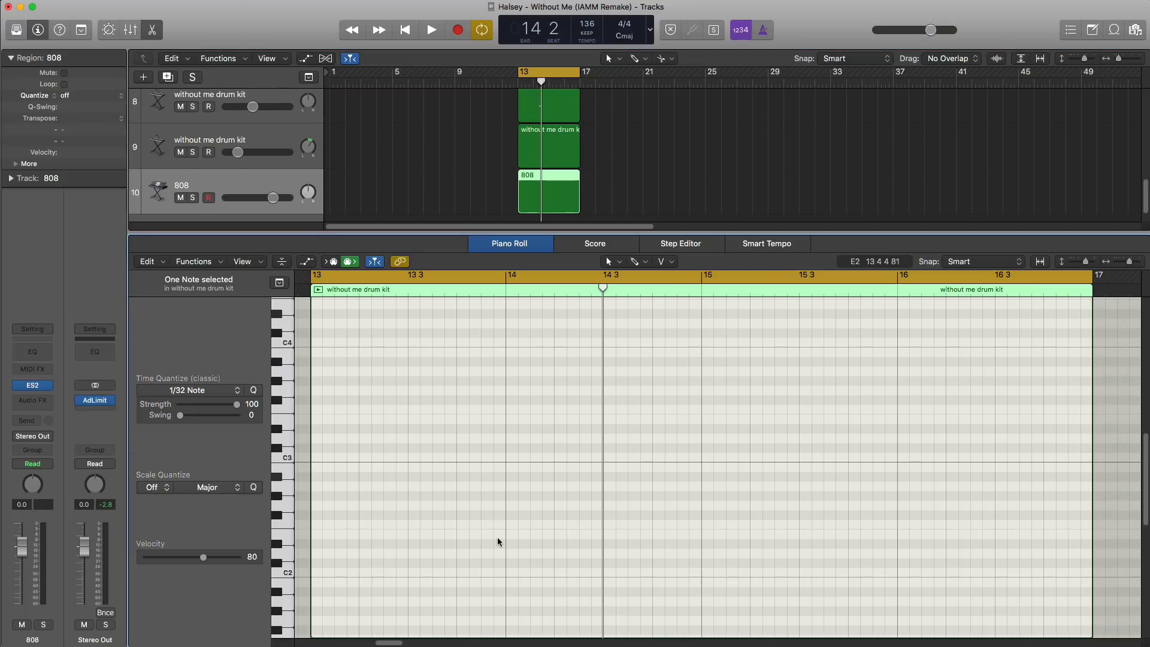
pyautogui.scroll(-5, 498, 541)
# - Solo the 808 track and place a half-beat D#0 note at the start of bar 13 in its region
pyautogui.press('space')
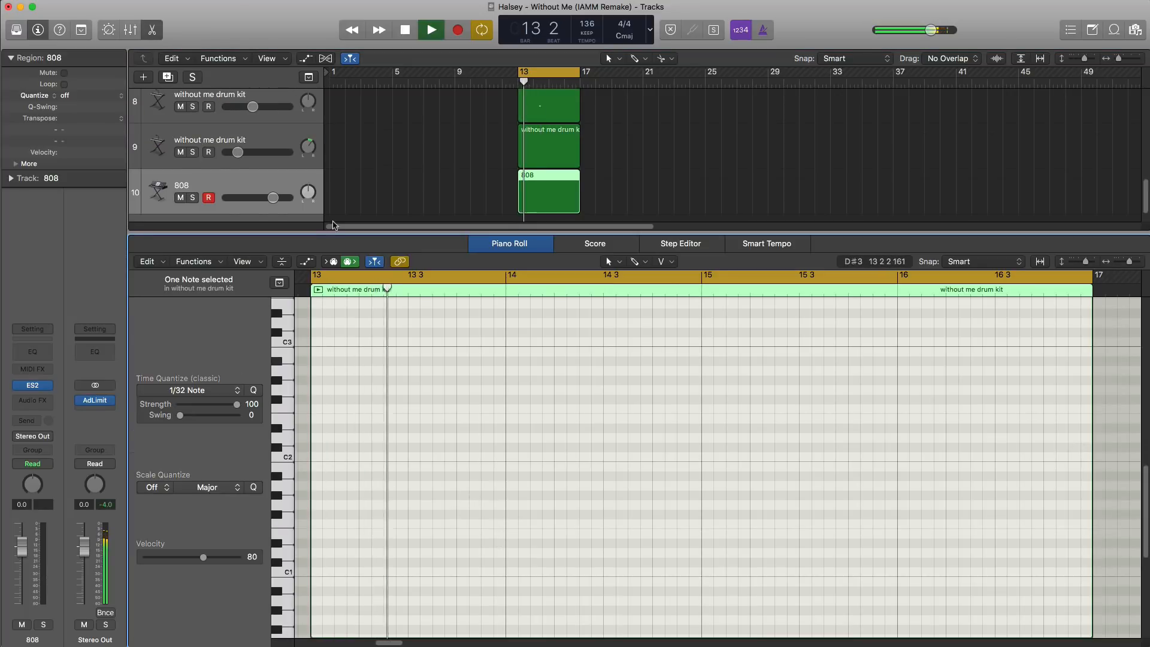
pyautogui.press('space')
pyautogui.click(192, 198)
pyautogui.press('space')
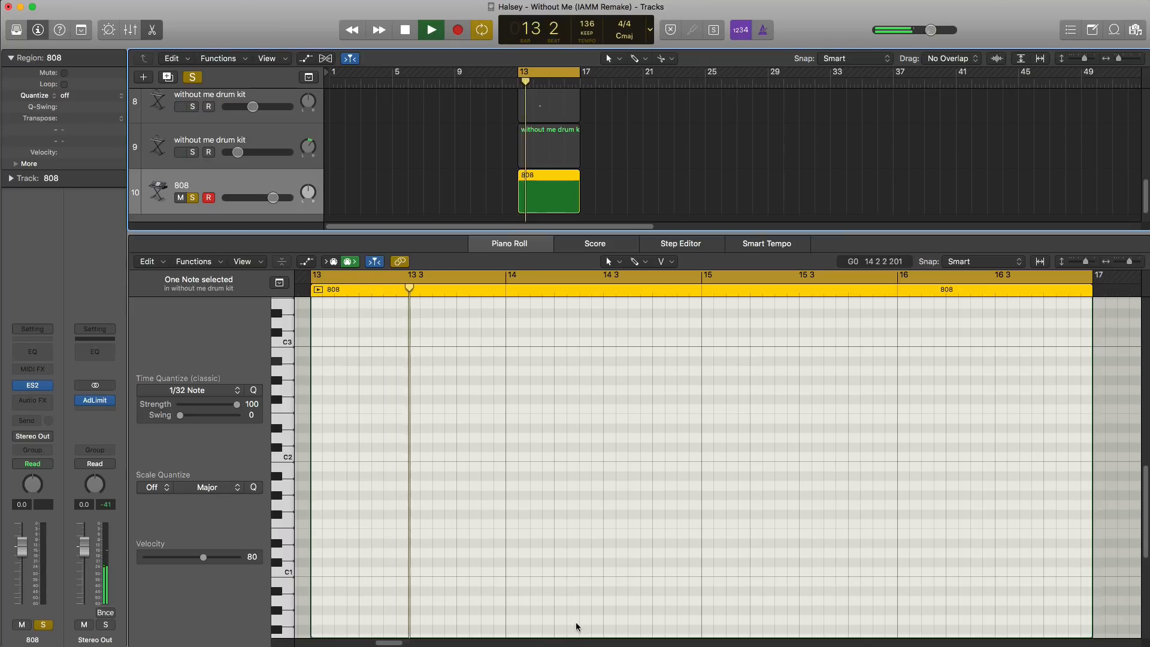
pyautogui.press('space')
pyautogui.press('space')
pyautogui.scroll(-8, 325, 570)
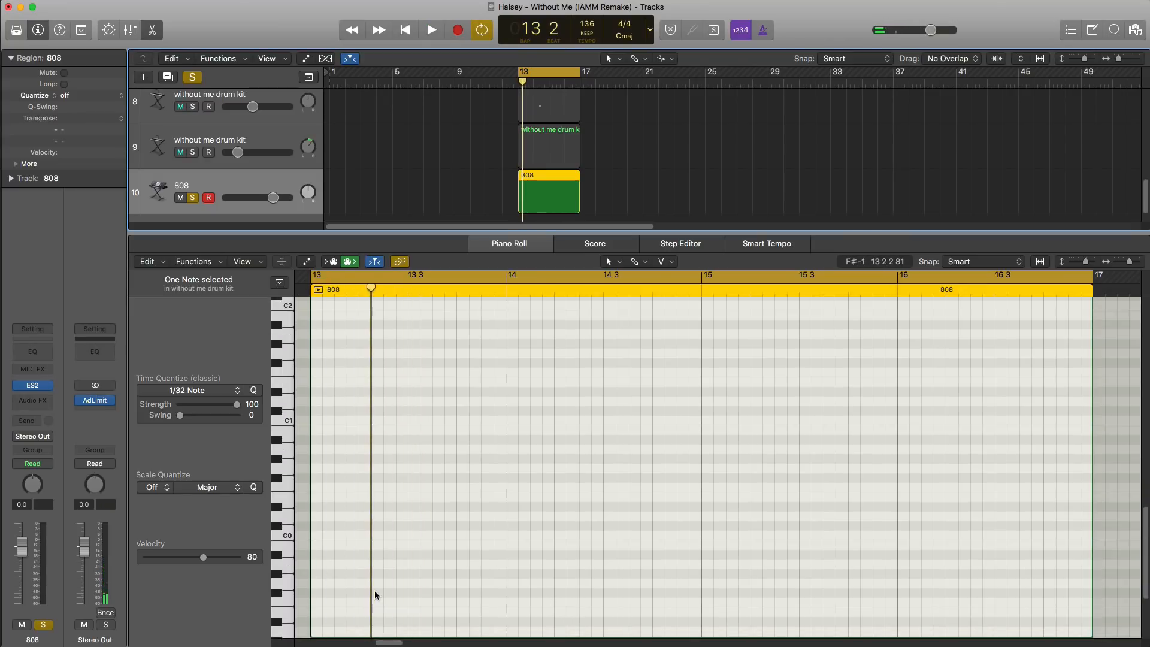
pyautogui.click(319, 464)
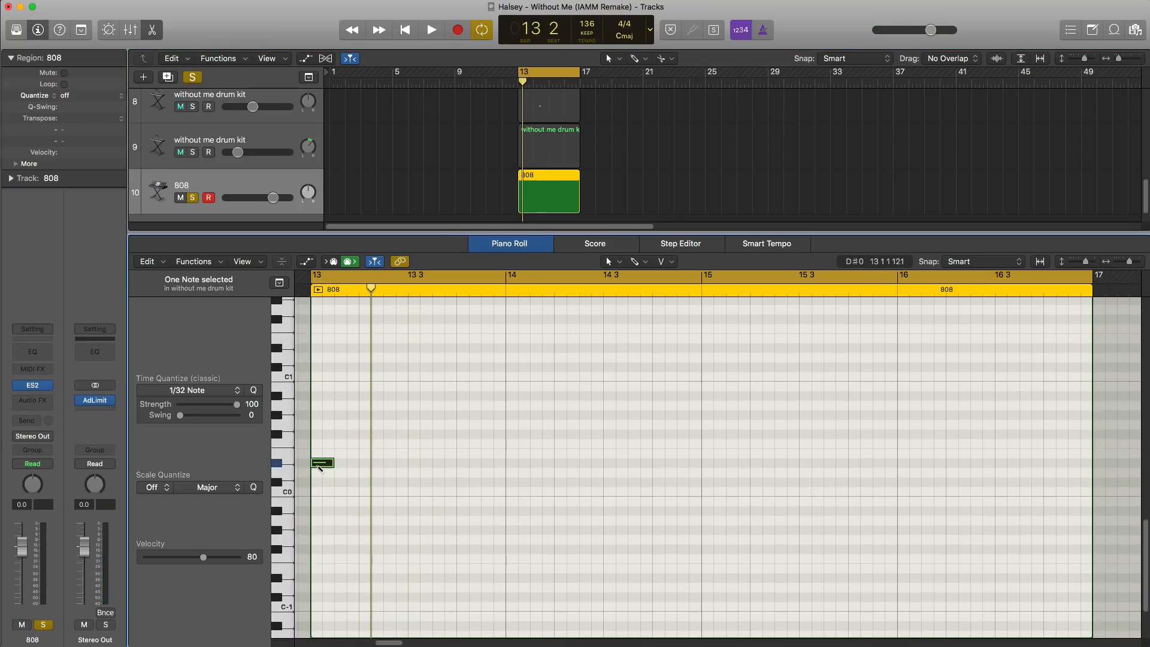
# - Solo the Classical Acoustic Guitar track as well and play it together with the 808 note
pyautogui.scroll(6, 278, 161)
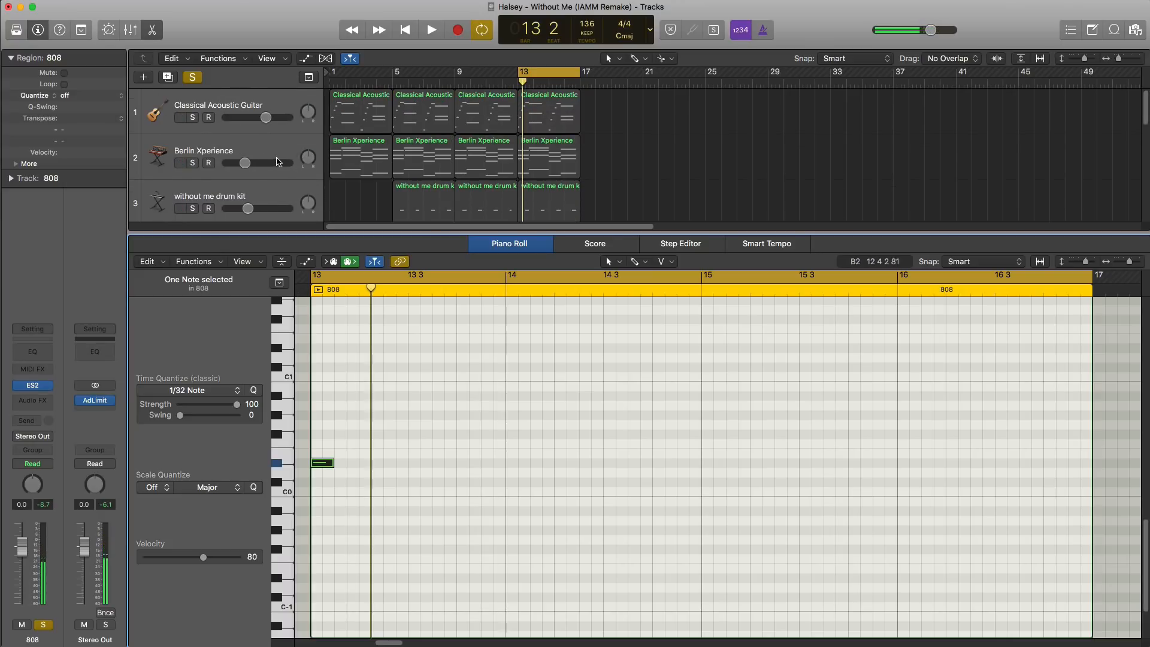
pyautogui.scroll(-6, 191, 125)
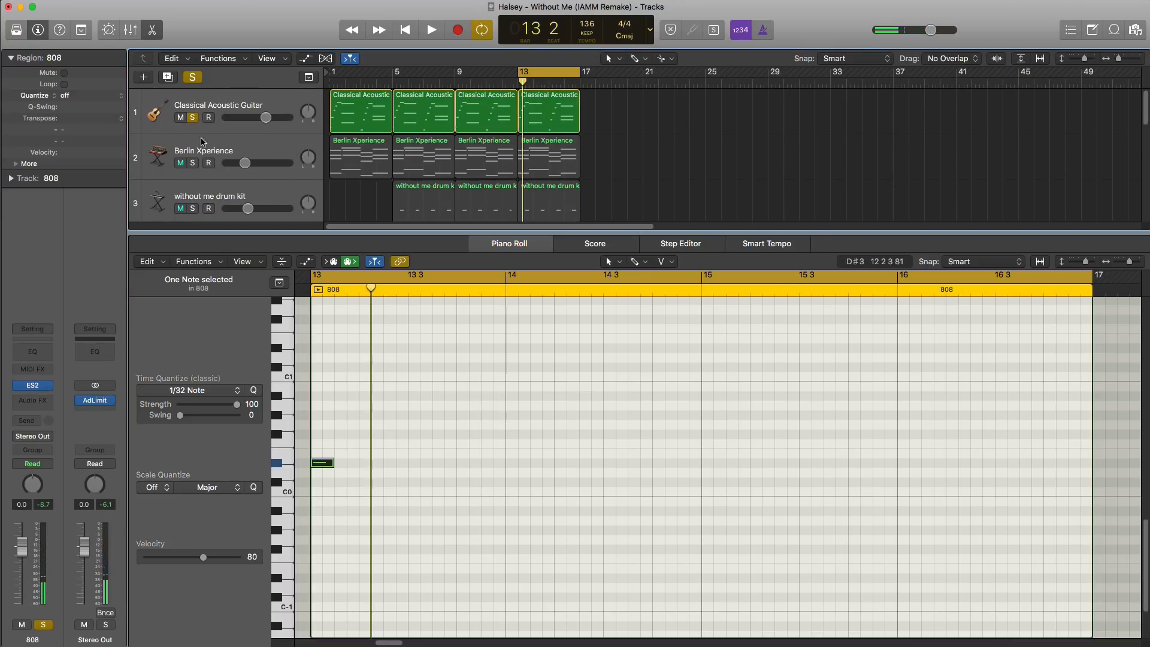
pyautogui.press('space')
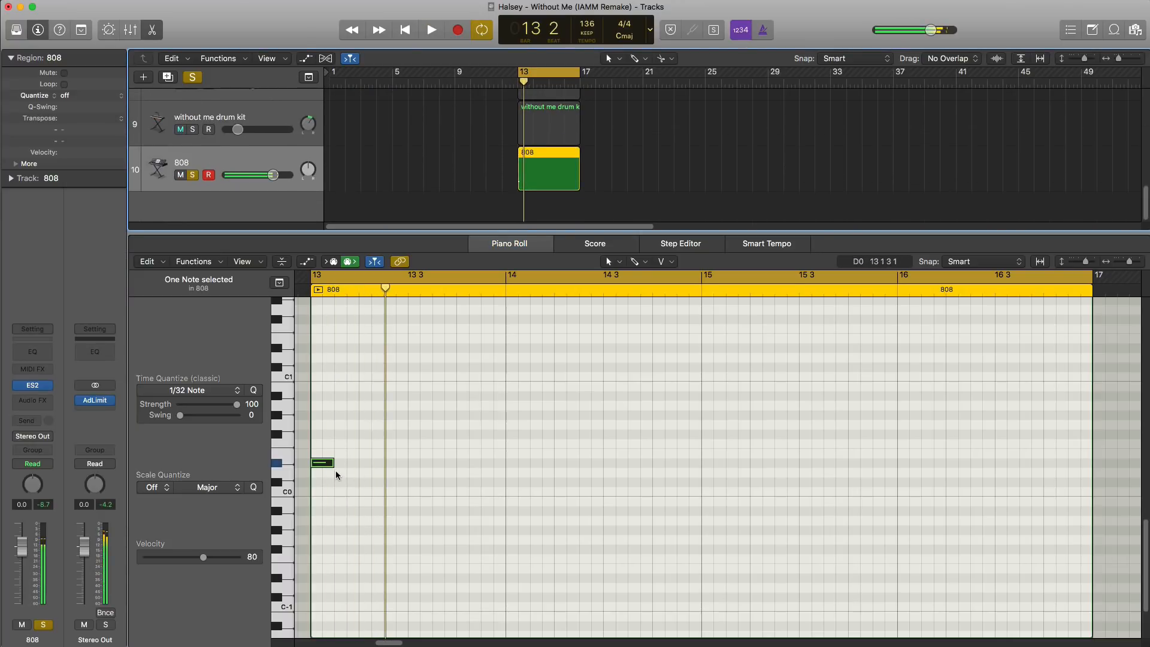
pyautogui.press('space')
pyautogui.press('space')
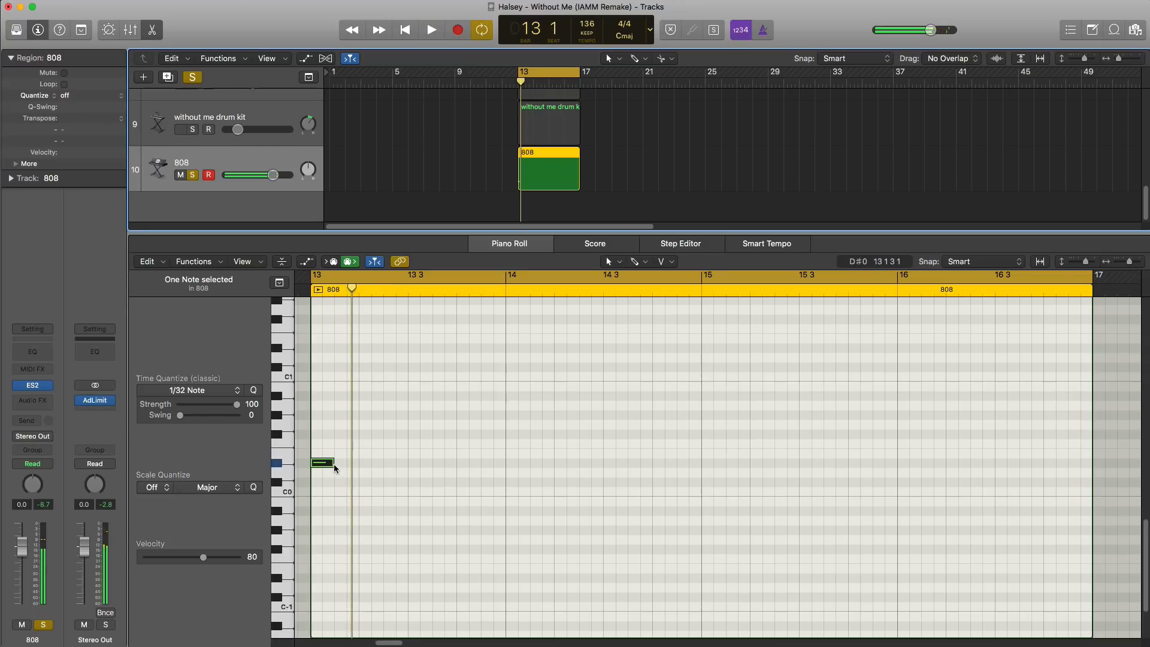
# - Lengthen the D#0 note to one and a half beats and add a second D#0 note directly after it
pyautogui.moveTo(331, 464); pyautogui.dragTo(383, 464)
pyautogui.press('space')
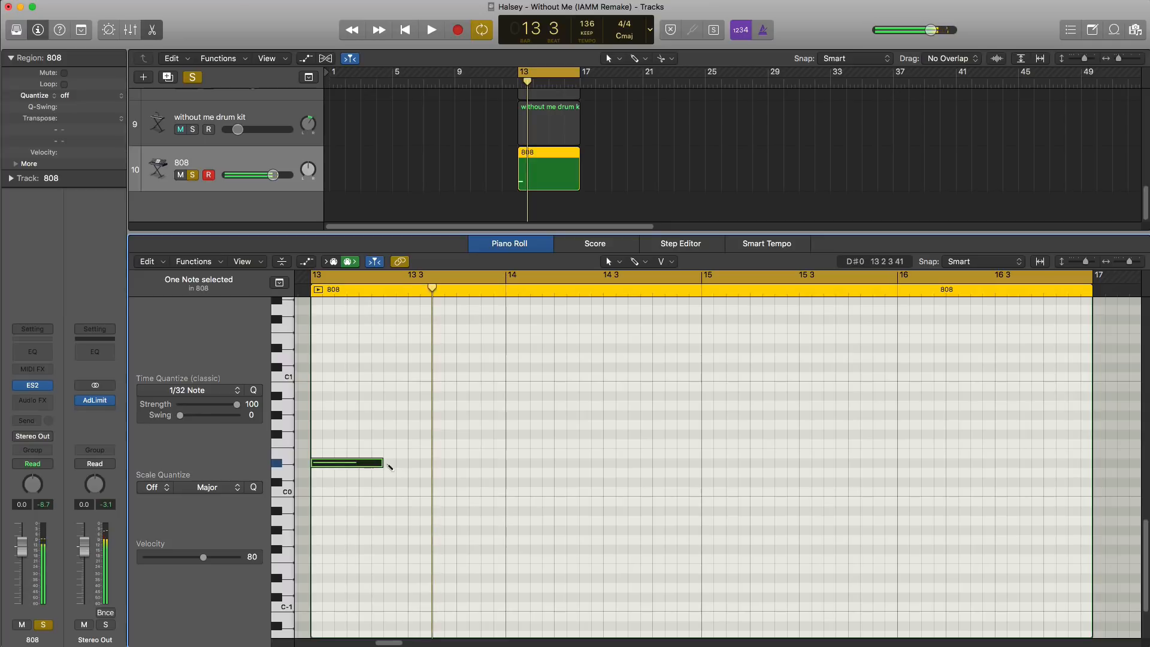
pyautogui.keyDown('super'); pyautogui.click(388, 464); pyautogui.keyUp('super')
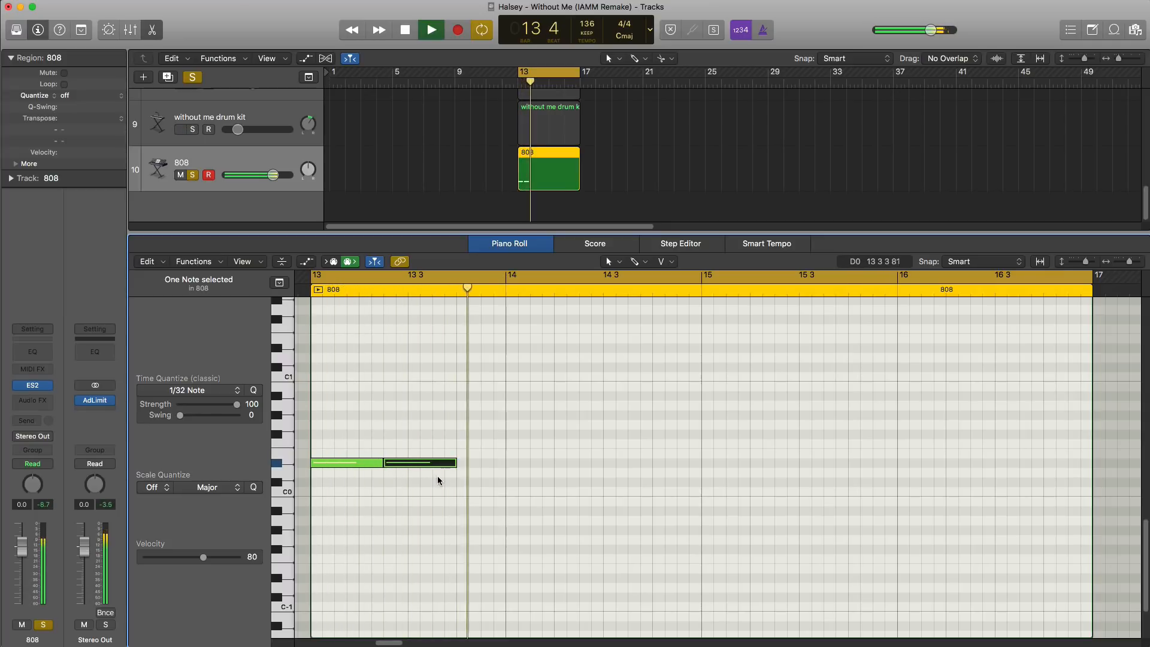
pyautogui.press('space')
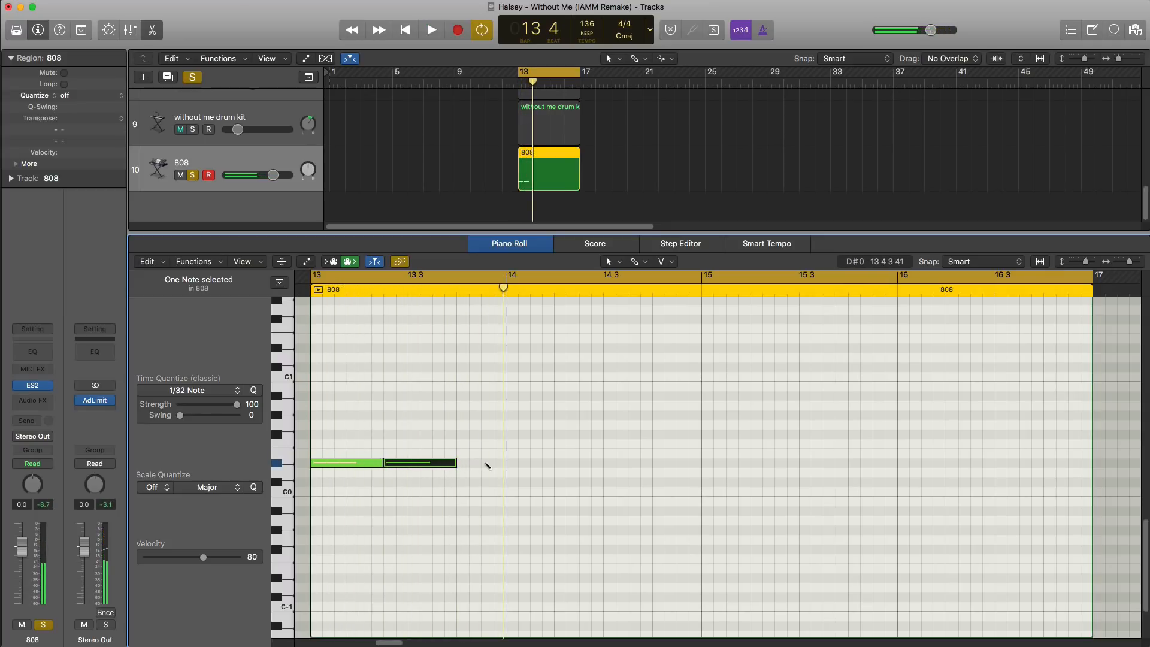
# - Add a third D#0 note starting at 13 3 3 and shorten the second note to end where the third begins
pyautogui.keyDown('super'); pyautogui.click(487, 465); pyautogui.keyUp('super')
pyautogui.press('space')
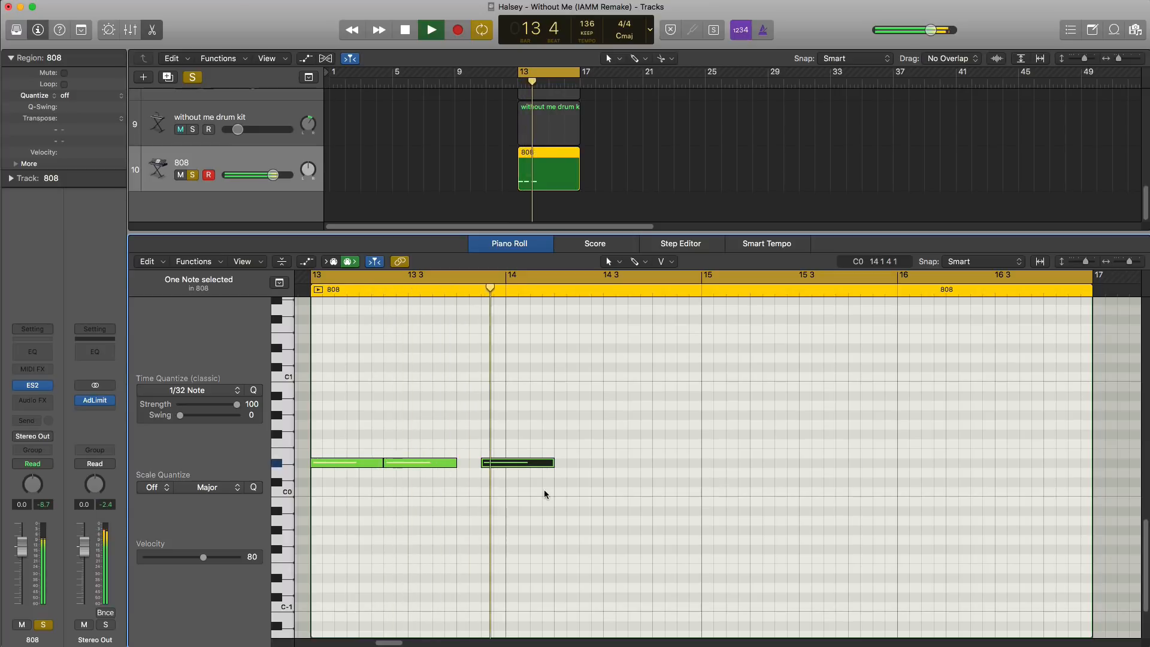
pyautogui.press('space')
pyautogui.press('space')
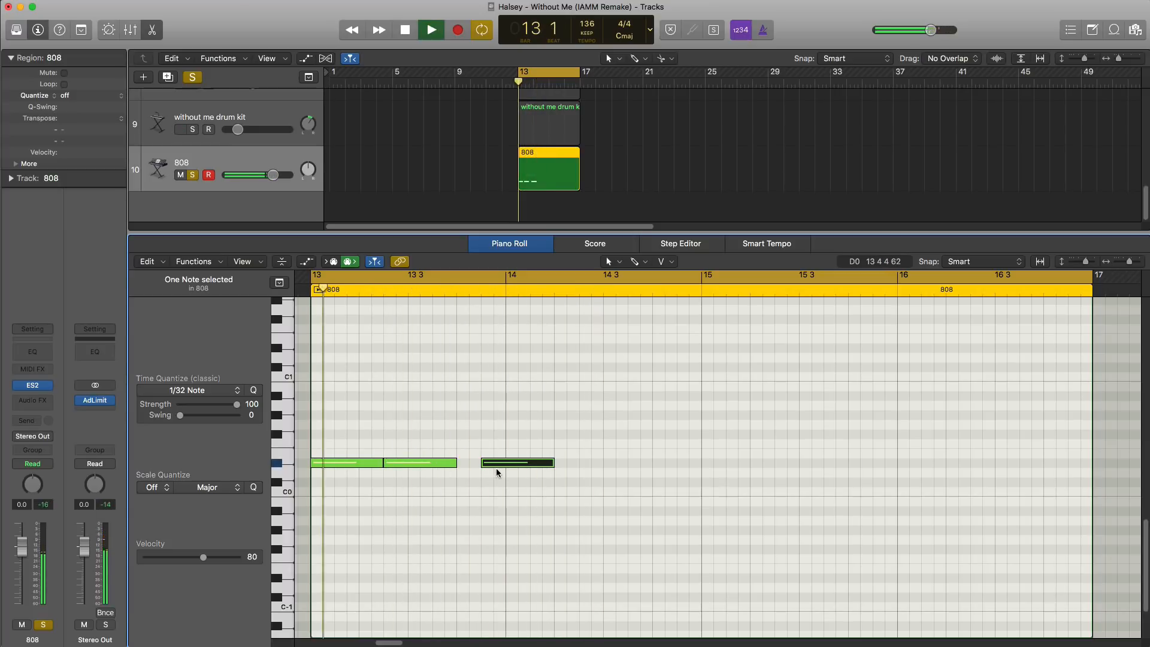
pyautogui.press('space')
pyautogui.moveTo(452, 464)
pyautogui.mouseDown()
pyautogui.moveTo(432, 464)
pyautogui.moveTo(452, 469)
pyautogui.mouseUp()
pyautogui.press('space')
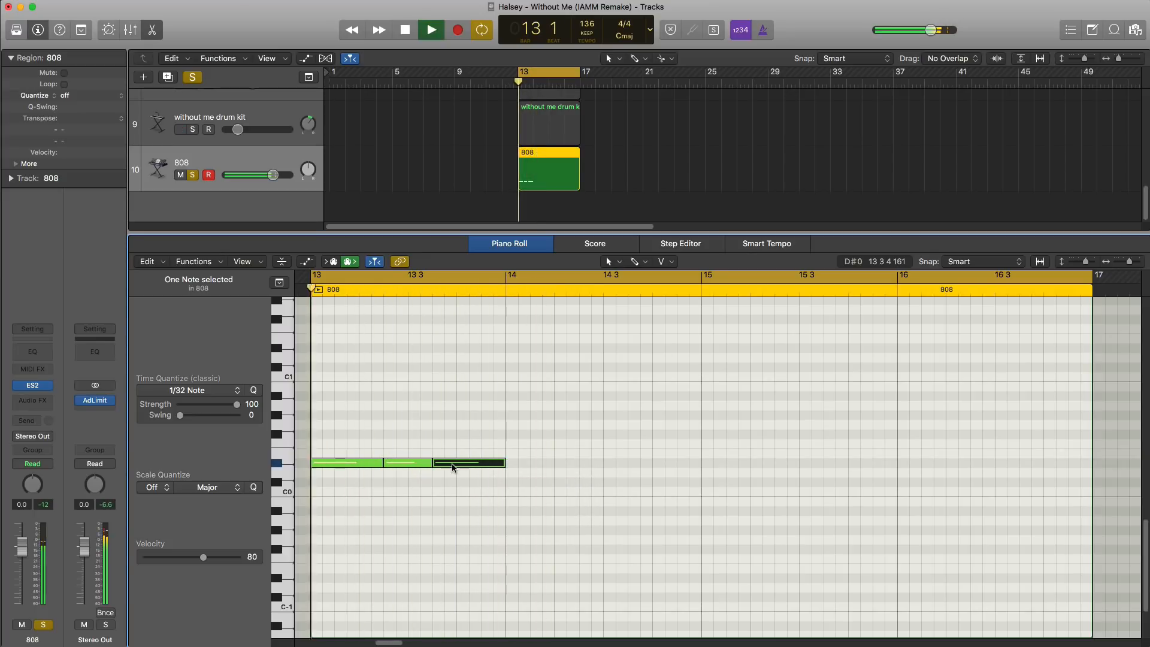
pyautogui.press('space')
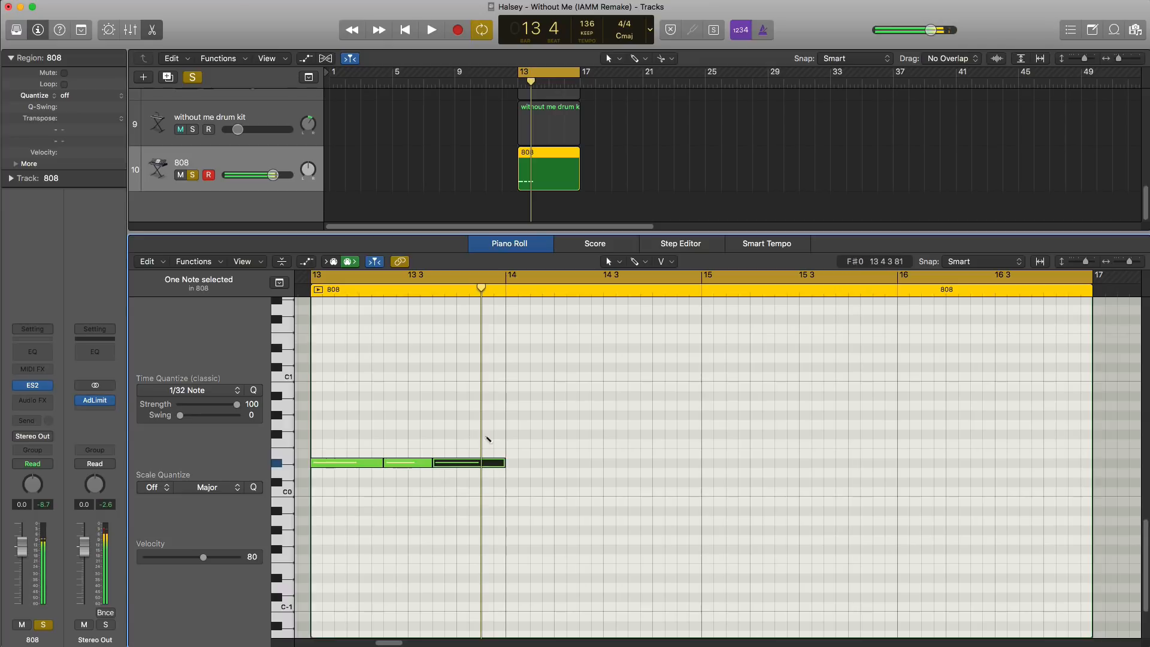
# - Add an F#0 note at 13 4 1 and shorten the third D#0 note to half a beat so it ends there
pyautogui.moveTo(501, 465); pyautogui.dragTo(476, 463)
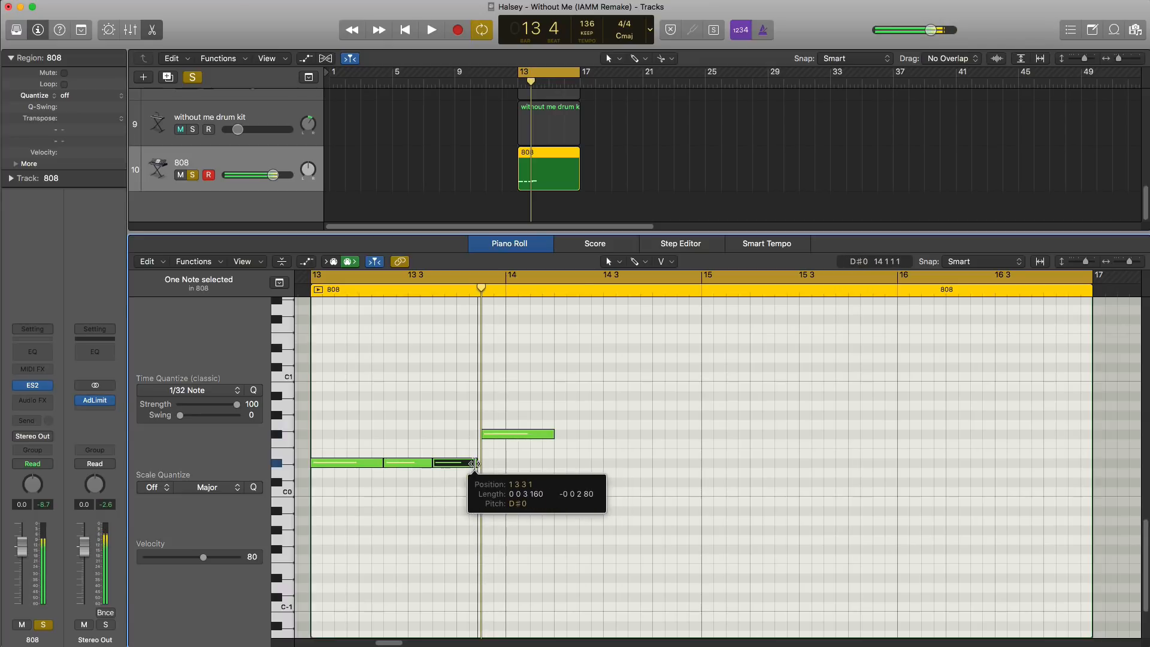
pyautogui.press('space')
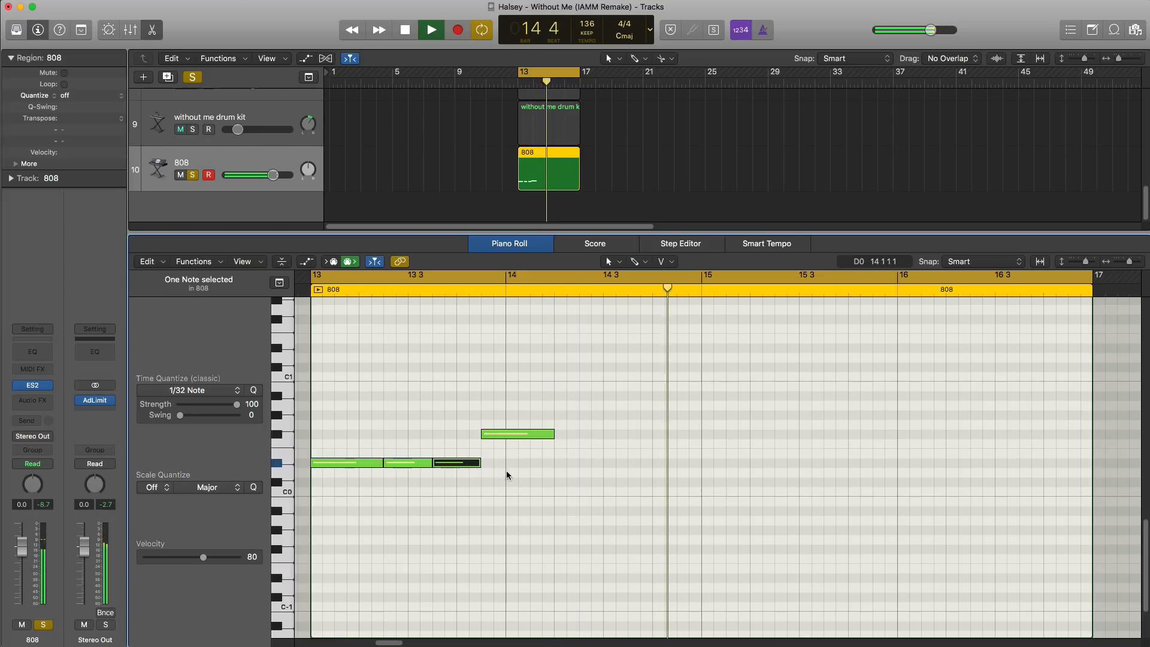
pyautogui.press('space')
pyautogui.moveTo(476, 464); pyautogui.dragTo(456, 464)
pyautogui.moveTo(502, 433); pyautogui.dragTo(480, 441)
pyautogui.press('space')
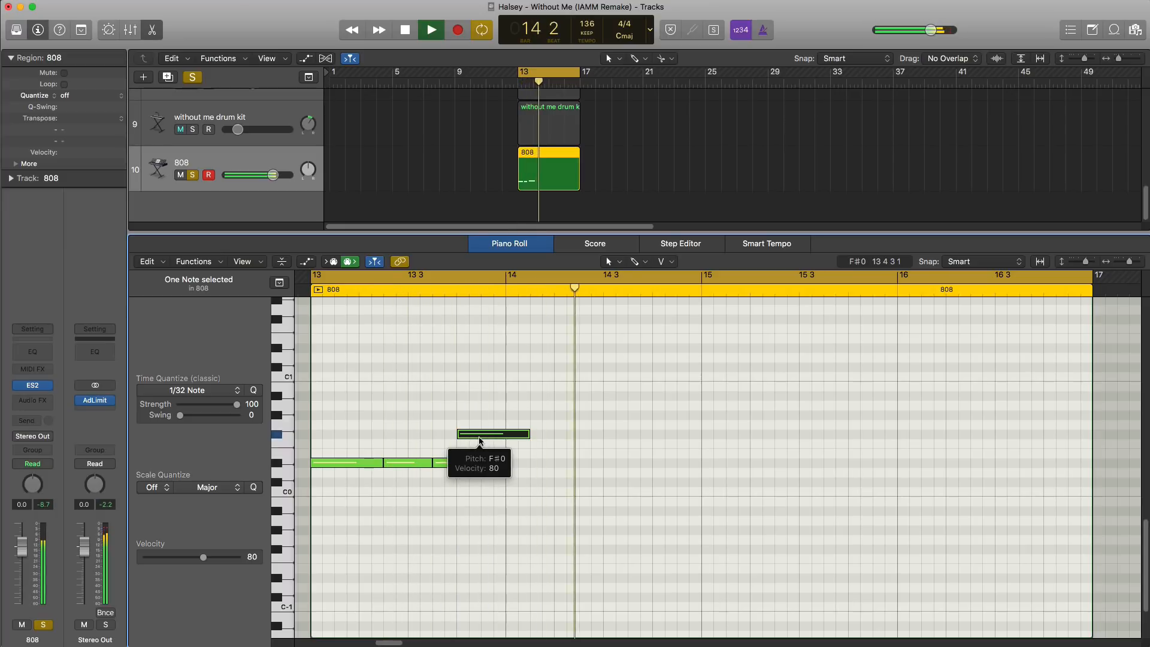
pyautogui.press('space')
# - Lengthen the F#0 note to two beats and follow it with two F#0 notes of one and a half beats, ending at bar 15
pyautogui.moveTo(527, 438); pyautogui.dragTo(639, 441)
pyautogui.press('space')
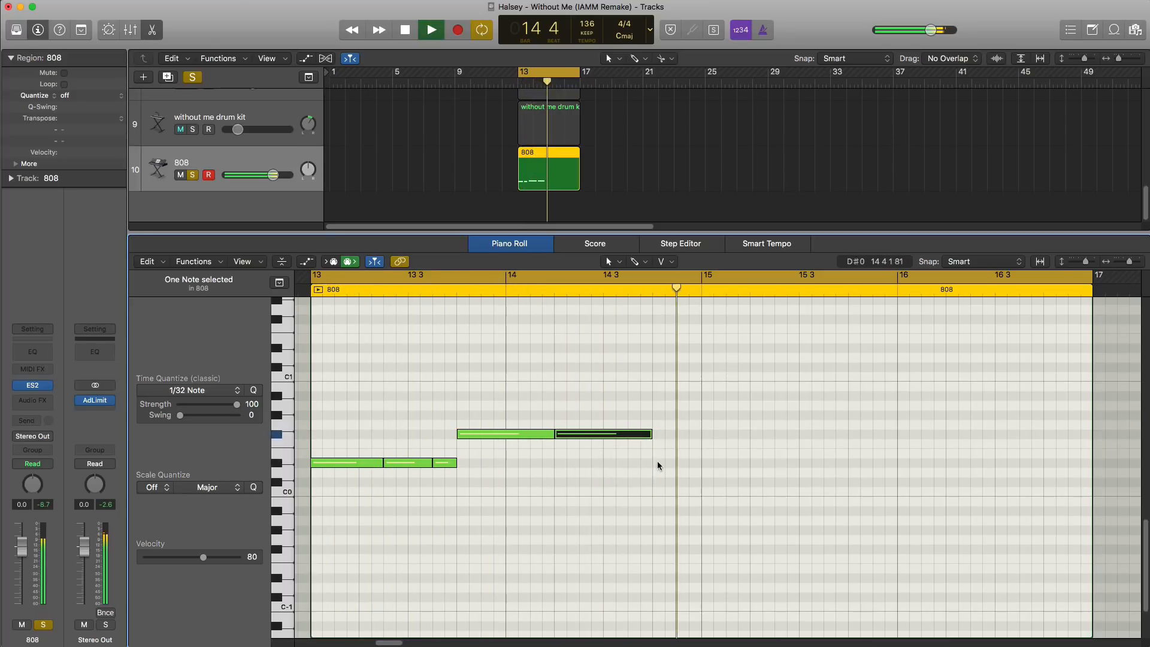
pyautogui.moveTo(650, 435); pyautogui.dragTo(626, 437)
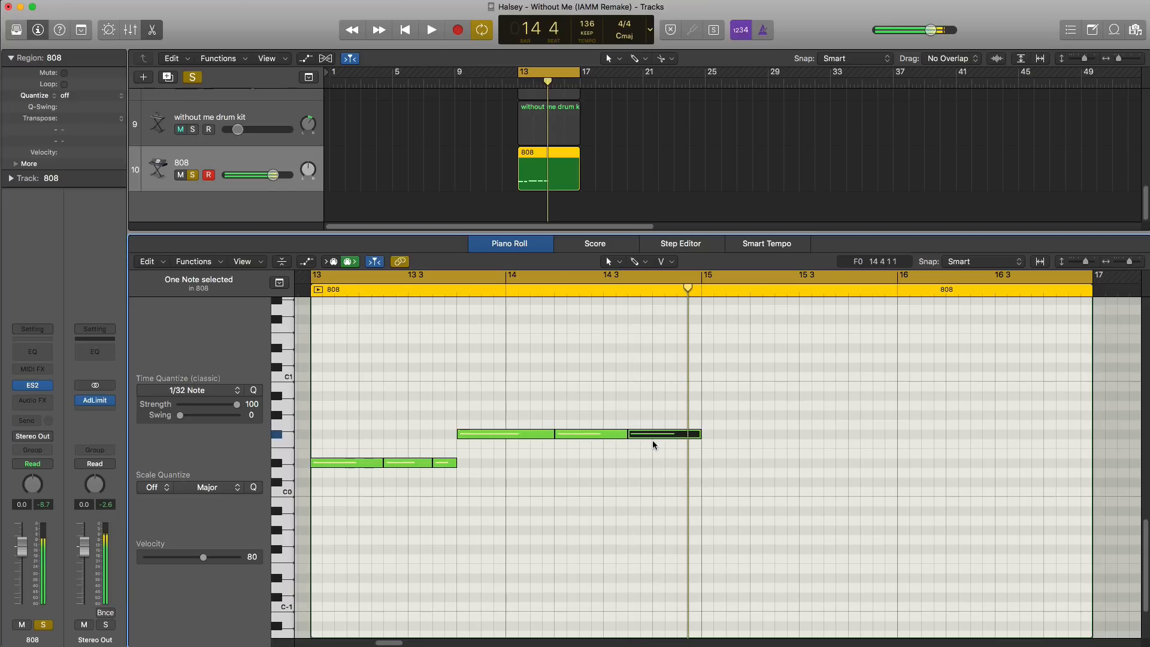
pyautogui.press('space')
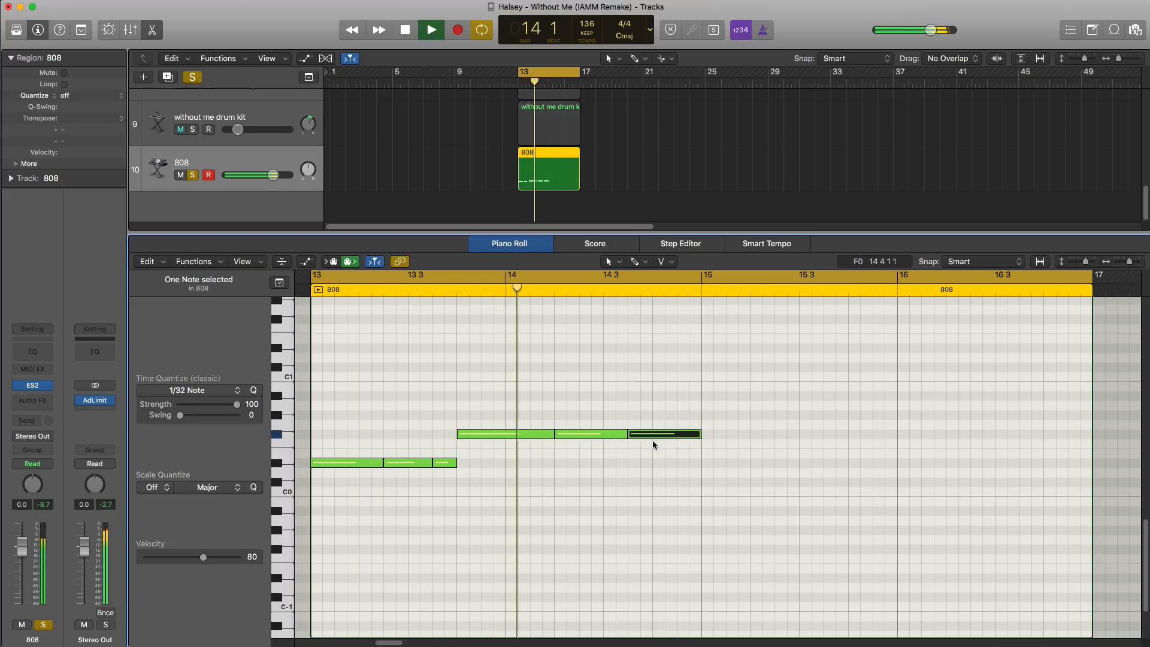
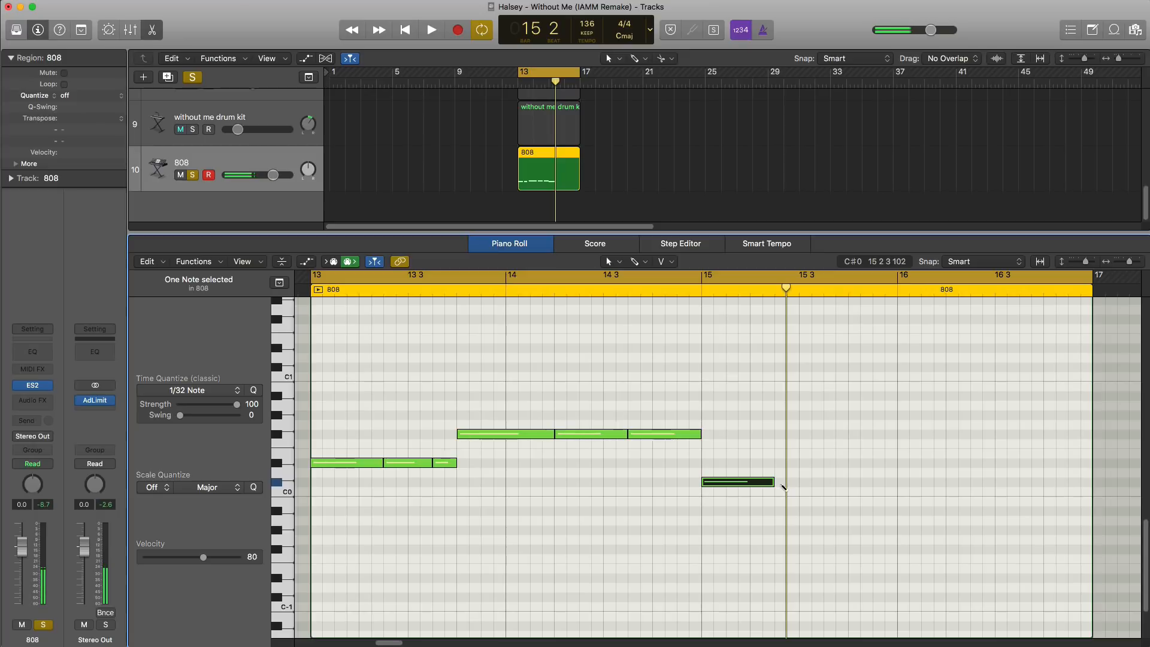
# - Add C#0 notes of one and a half beats and half a beat from bar 15, plus a half-beat D#0 note at 15 3 3
pyautogui.keyDown('super'); pyautogui.click(784, 485); pyautogui.keyUp('super')
pyautogui.moveTo(846, 485); pyautogui.dragTo(798, 485)
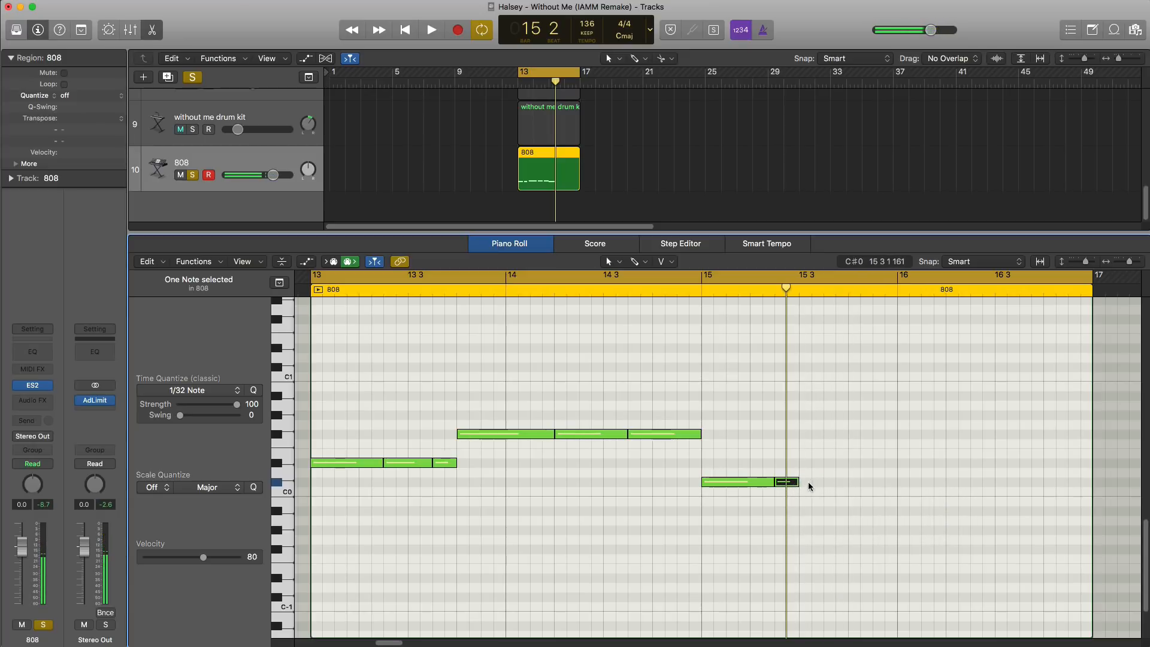
pyautogui.click(832, 466)
pyautogui.press('space')
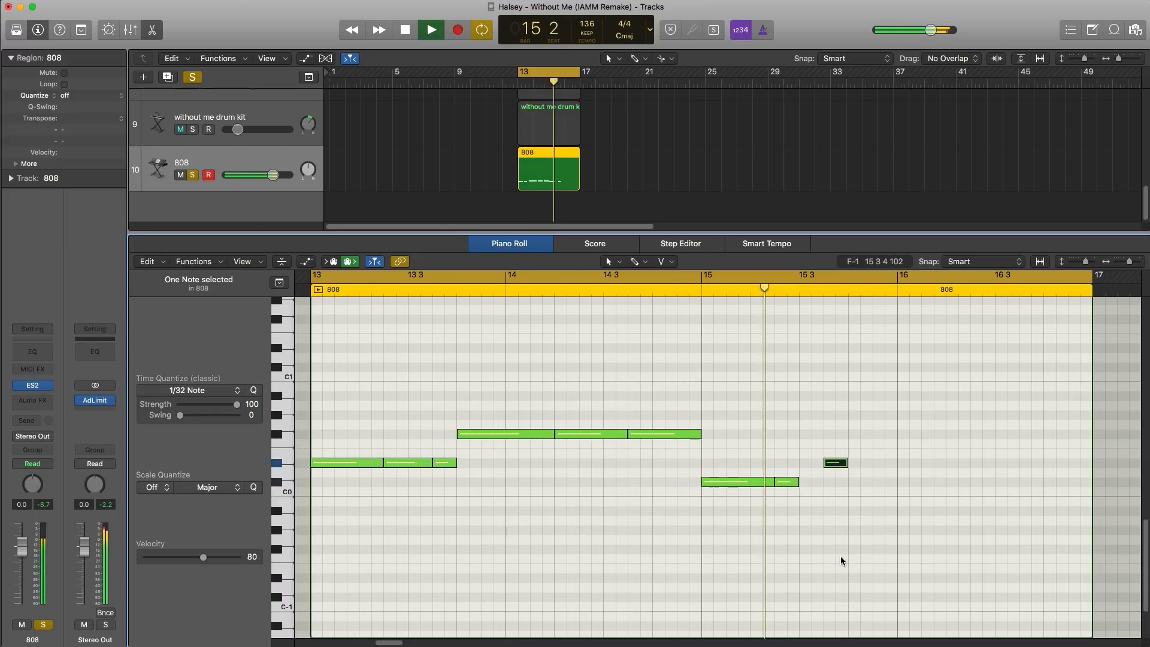
pyautogui.press('space')
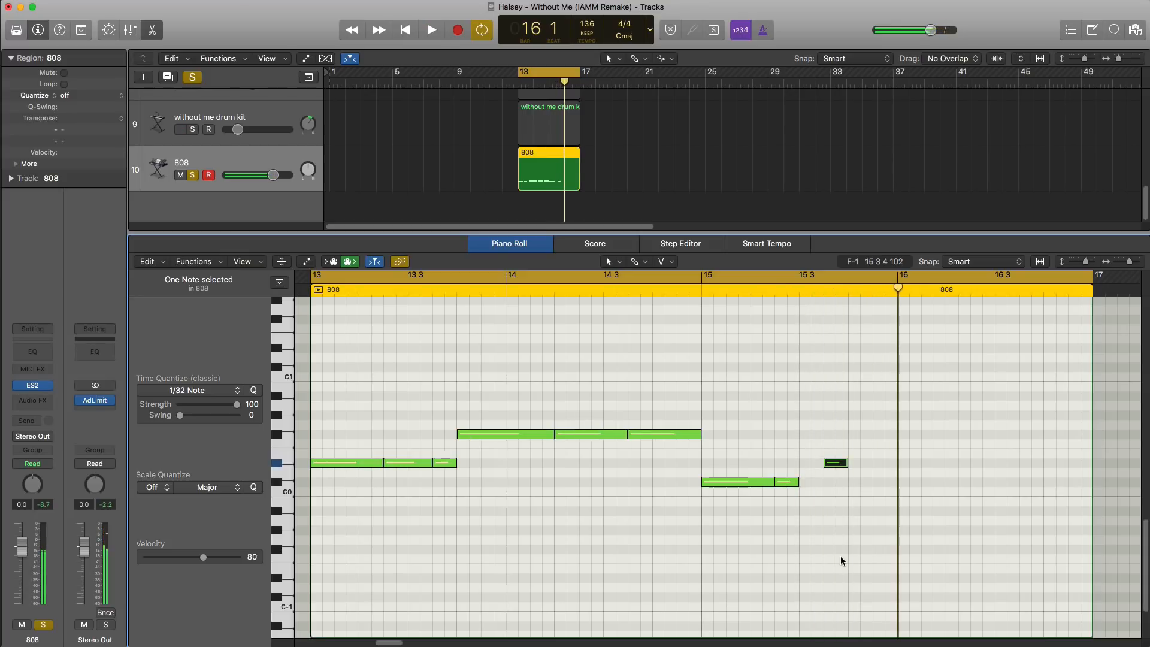
# - Play back the bass line and lower the 808 track's volume to -1.9 dB
pyautogui.press('space')
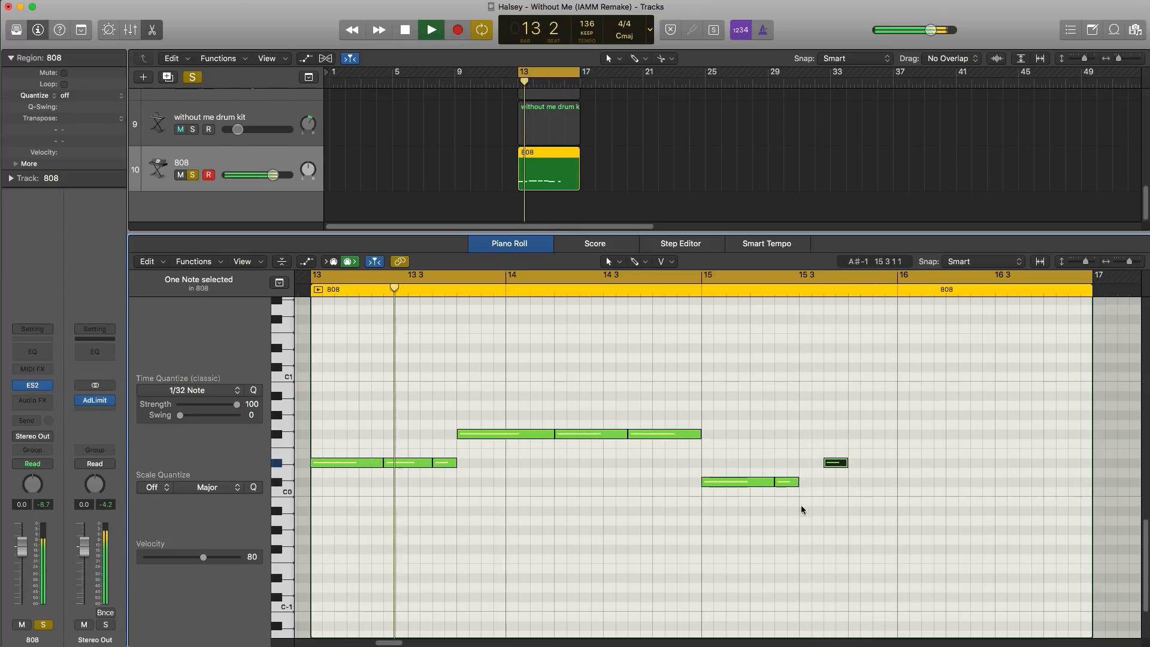
pyautogui.moveTo(273, 175); pyautogui.dragTo(268, 174)
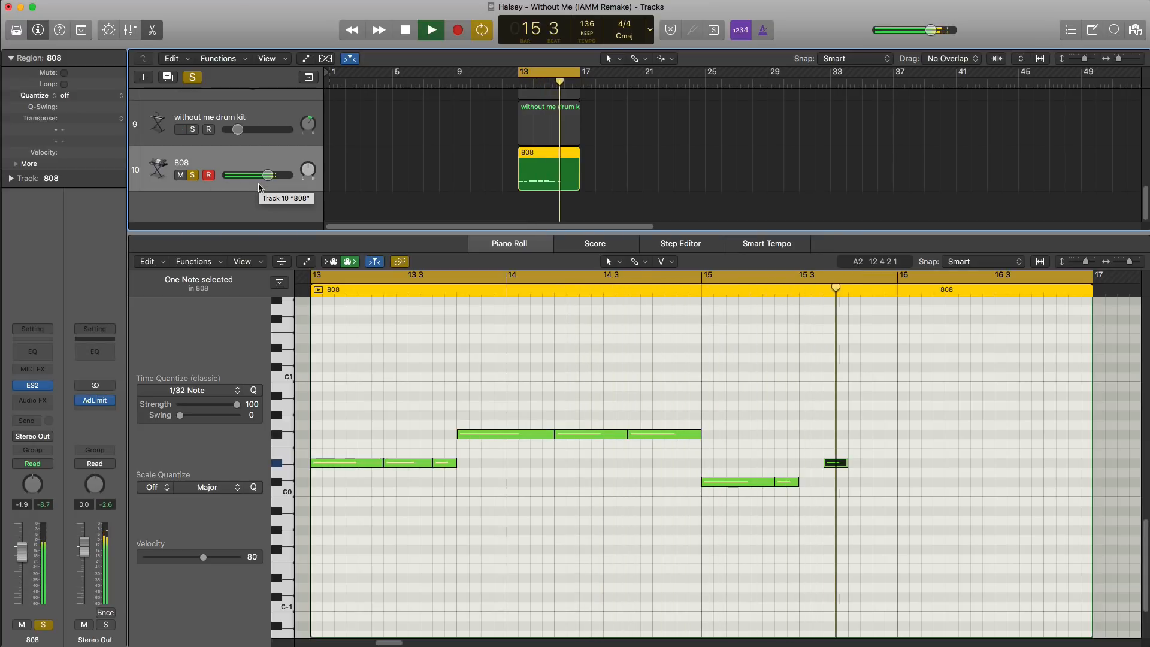
pyautogui.press('space')
# - Add a G#0 note at 15 4 1 and lengthen it to two beats
pyautogui.keyDown('super'); pyautogui.click(855, 418); pyautogui.keyUp('super')
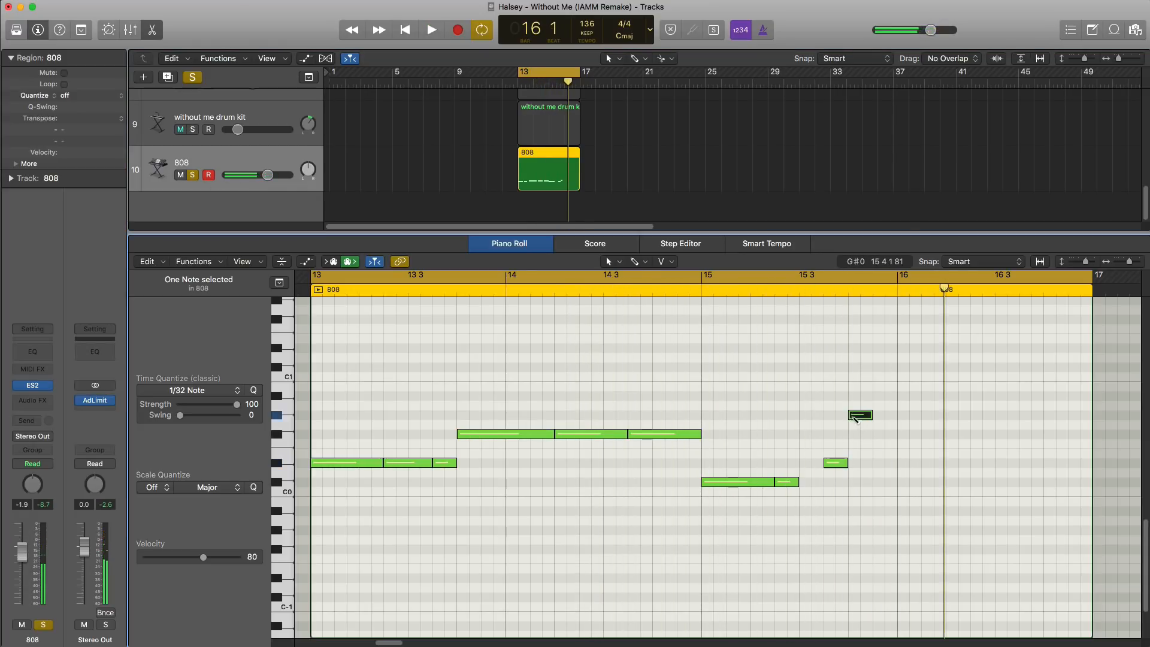
pyautogui.moveTo(907, 427); pyautogui.dragTo(1016, 431)
pyautogui.click(961, 435)
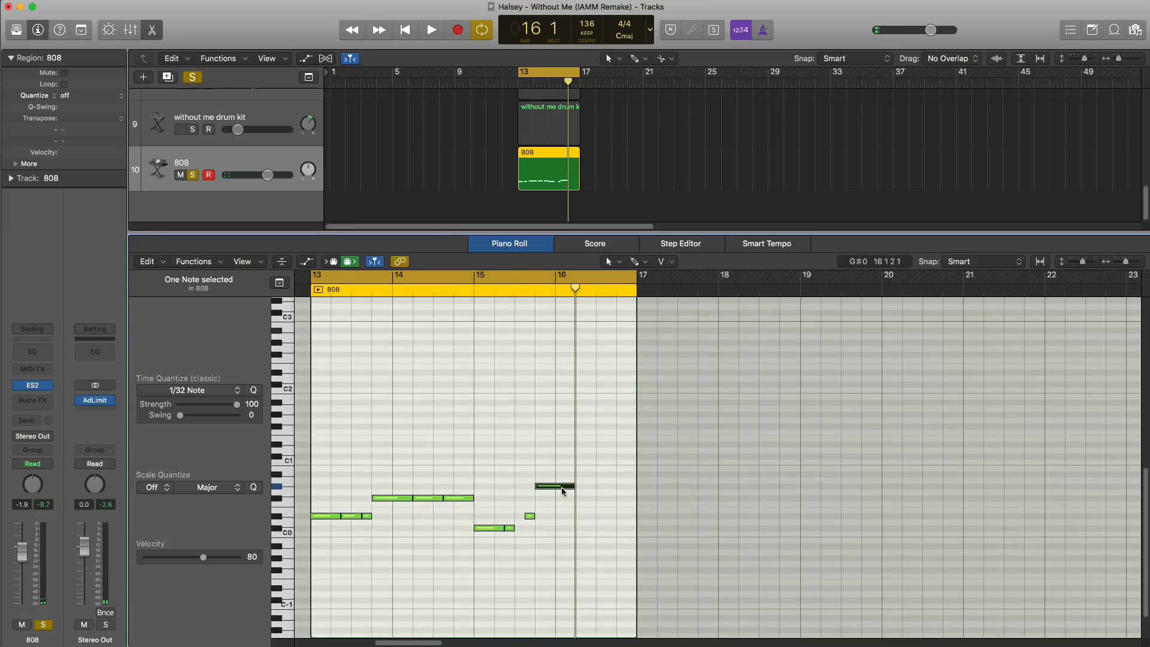
# - Copy the G#0 note to 16 2 1 and shorten the copy to one and a half beats
pyautogui.moveTo(561, 489); pyautogui.dragTo(599, 489)
pyautogui.press('space')
pyautogui.press('super+Right')
pyautogui.press('super+Right')
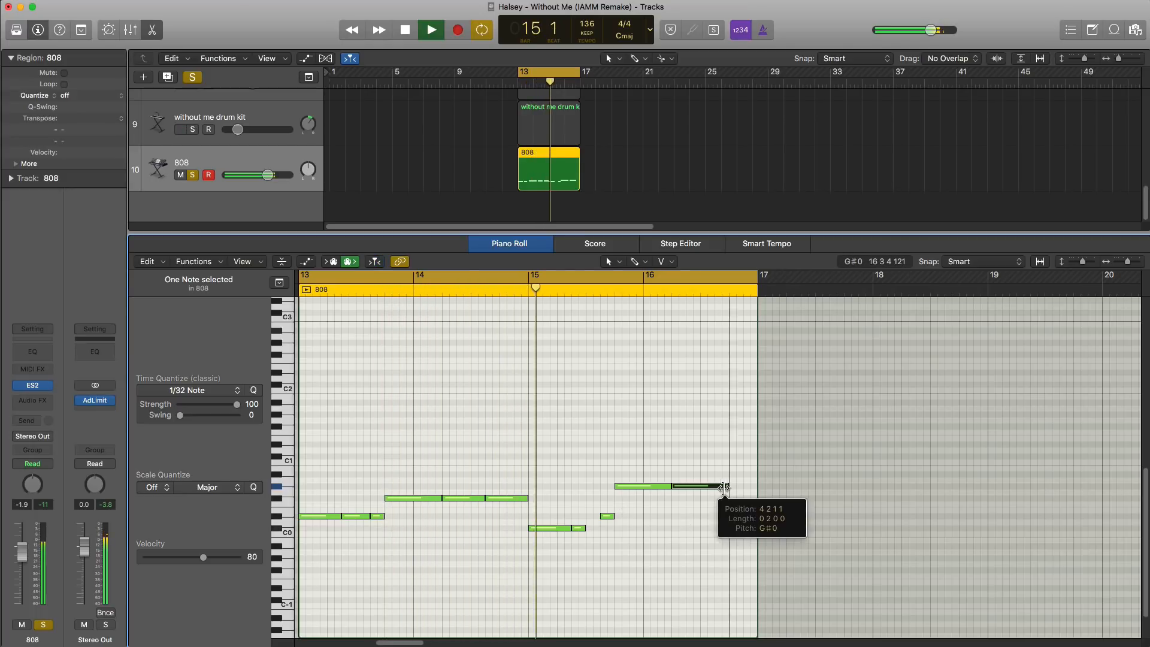
pyautogui.moveTo(723, 487); pyautogui.dragTo(714, 487)
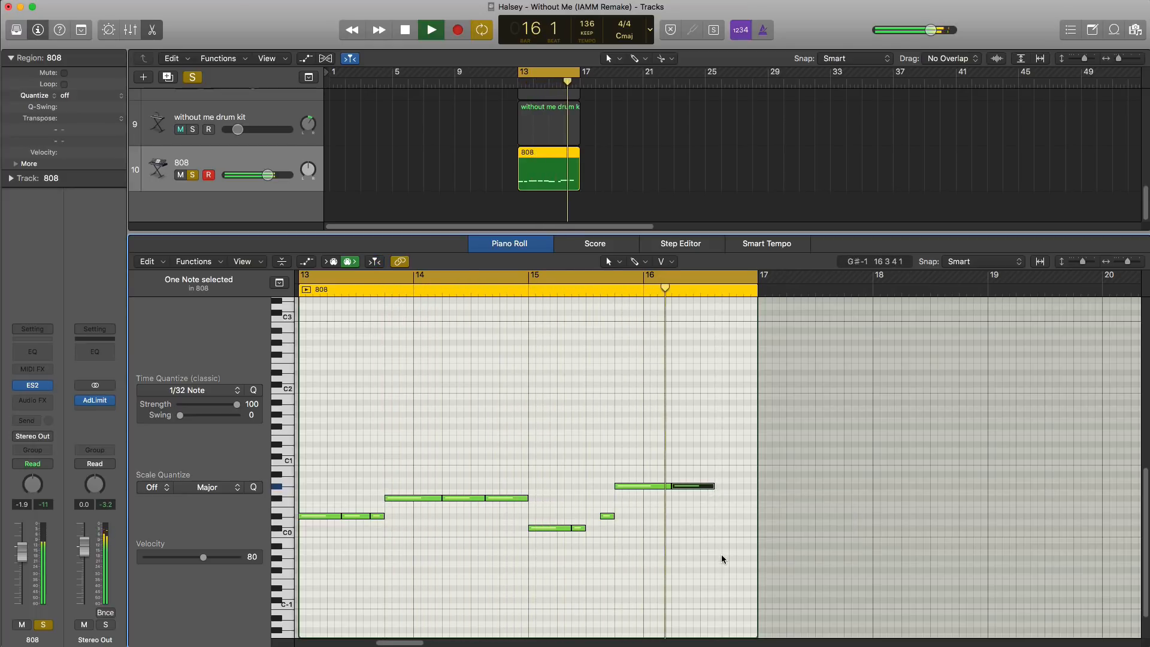
pyautogui.press('space')
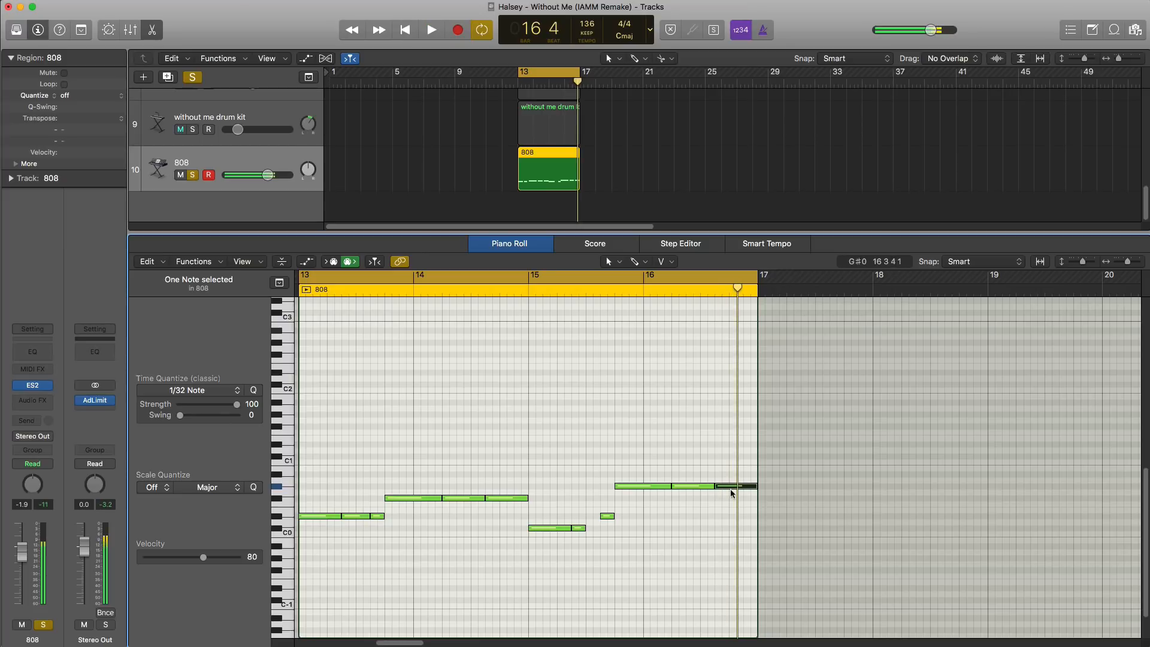
# - Add a half-beat G#0 note at 16 3 3 followed by a half-beat A#0 note at 16 4 1
pyautogui.moveTo(754, 490); pyautogui.dragTo(726, 487)
pyautogui.press('space')
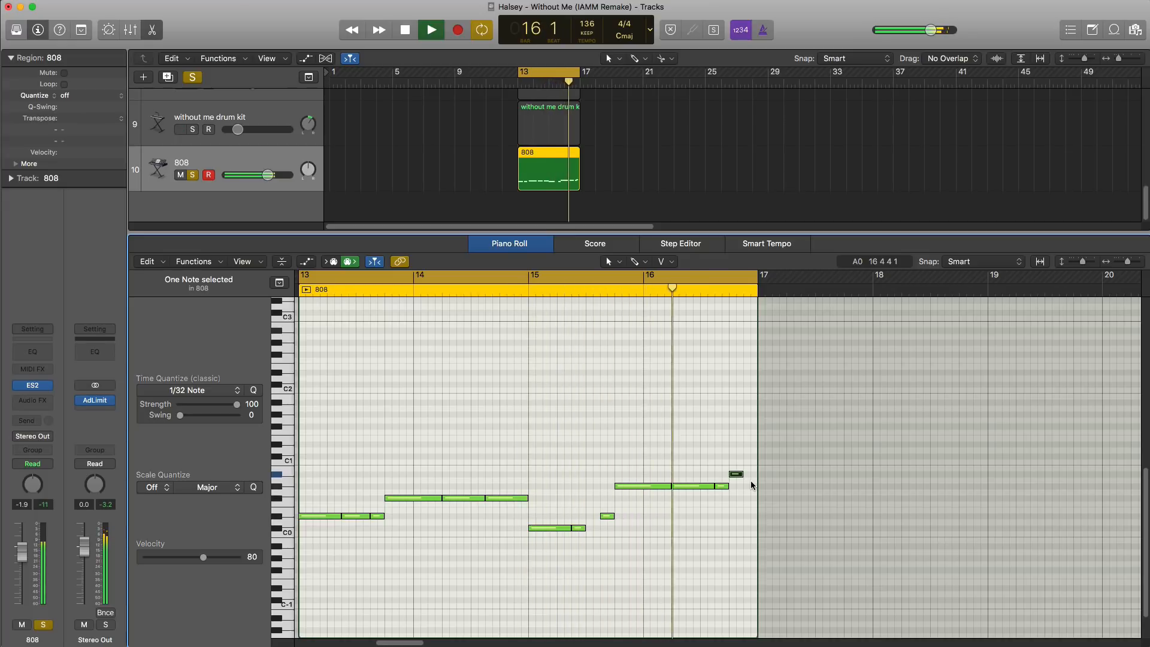
pyautogui.press('space')
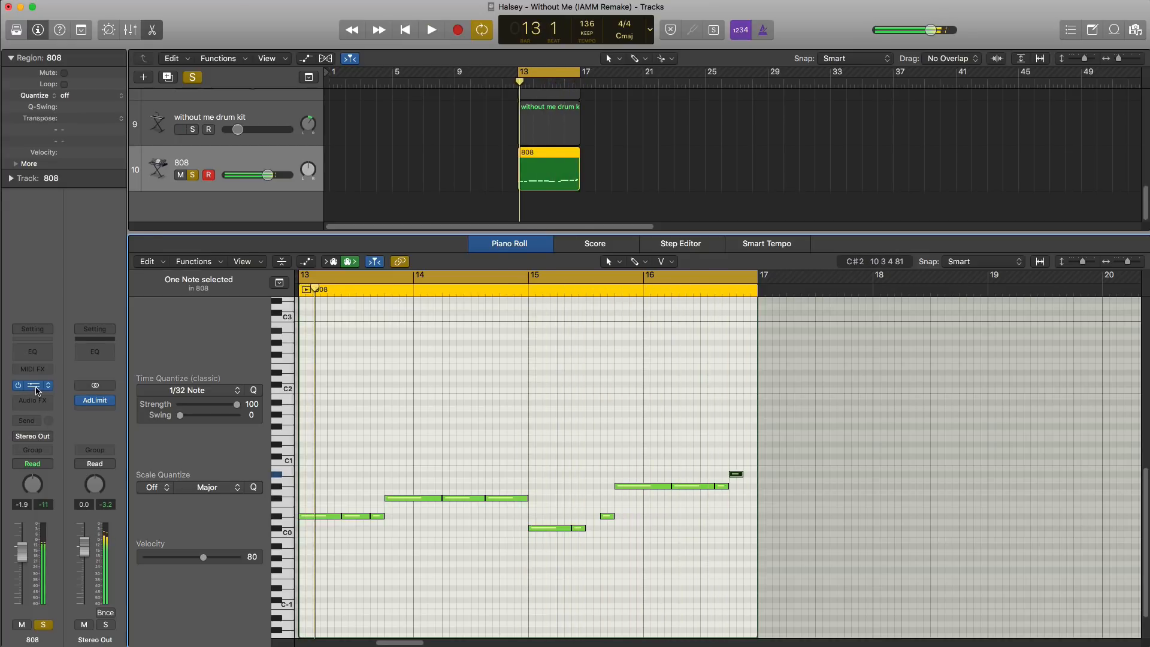
# - Review the ES2 synth settings of the 808 track while the bass line plays, and close the plug-in
pyautogui.click(33, 387)
pyautogui.moveTo(339, 19); pyautogui.dragTo(516, 40)
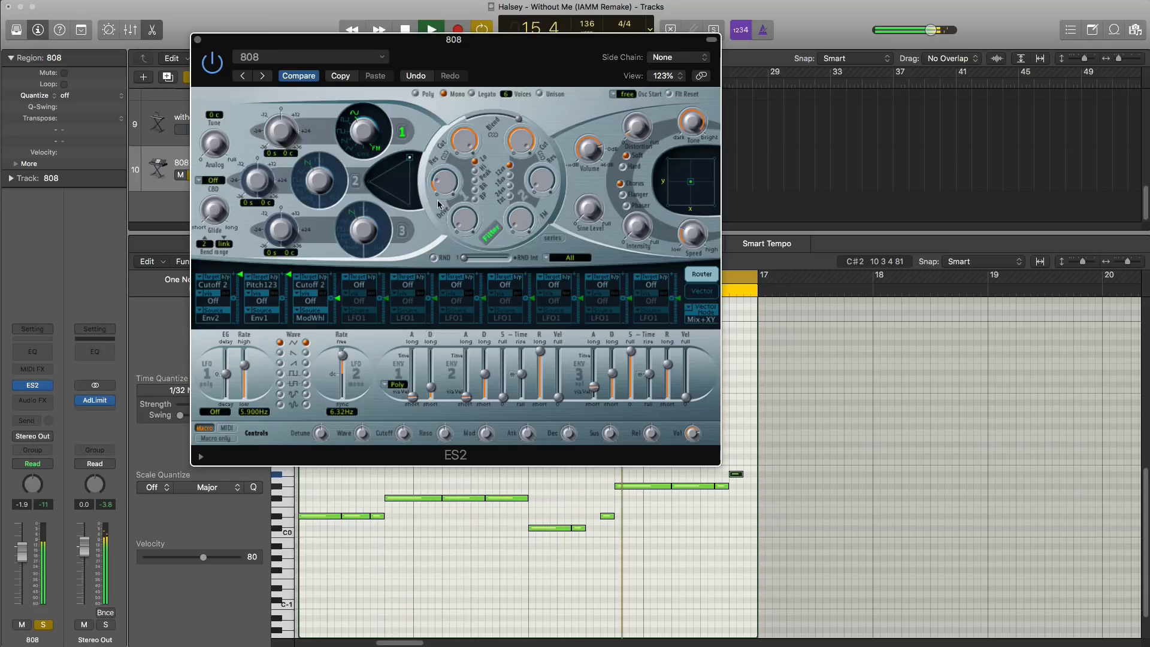
pyautogui.press('space')
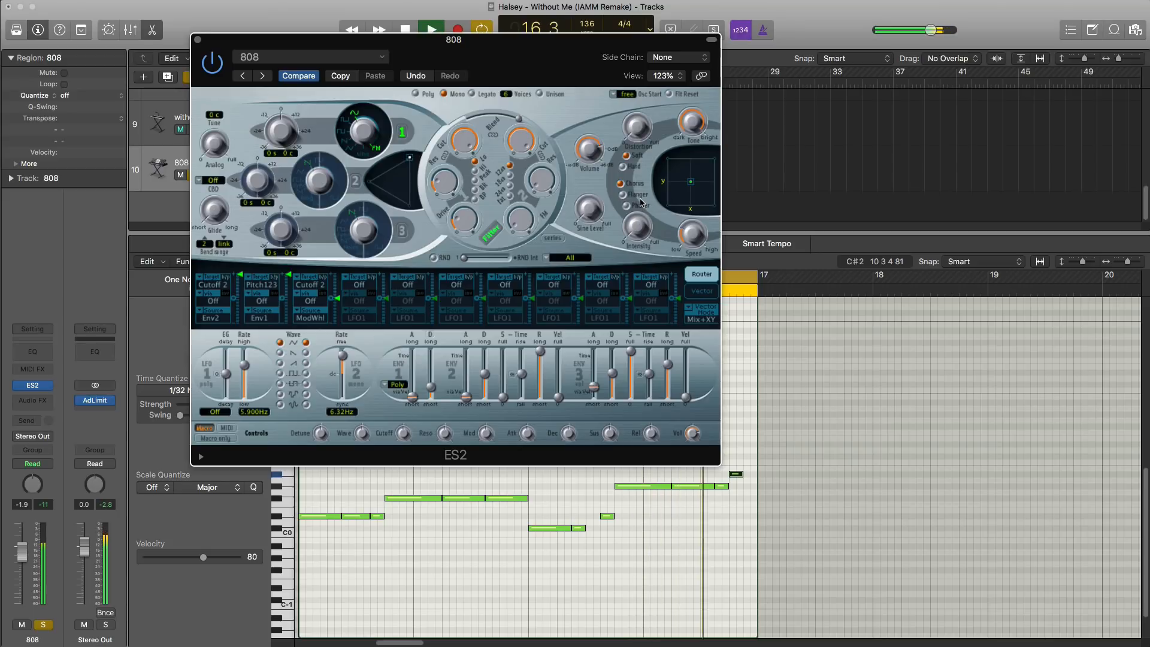
pyautogui.press('super+w')
pyautogui.press('space')
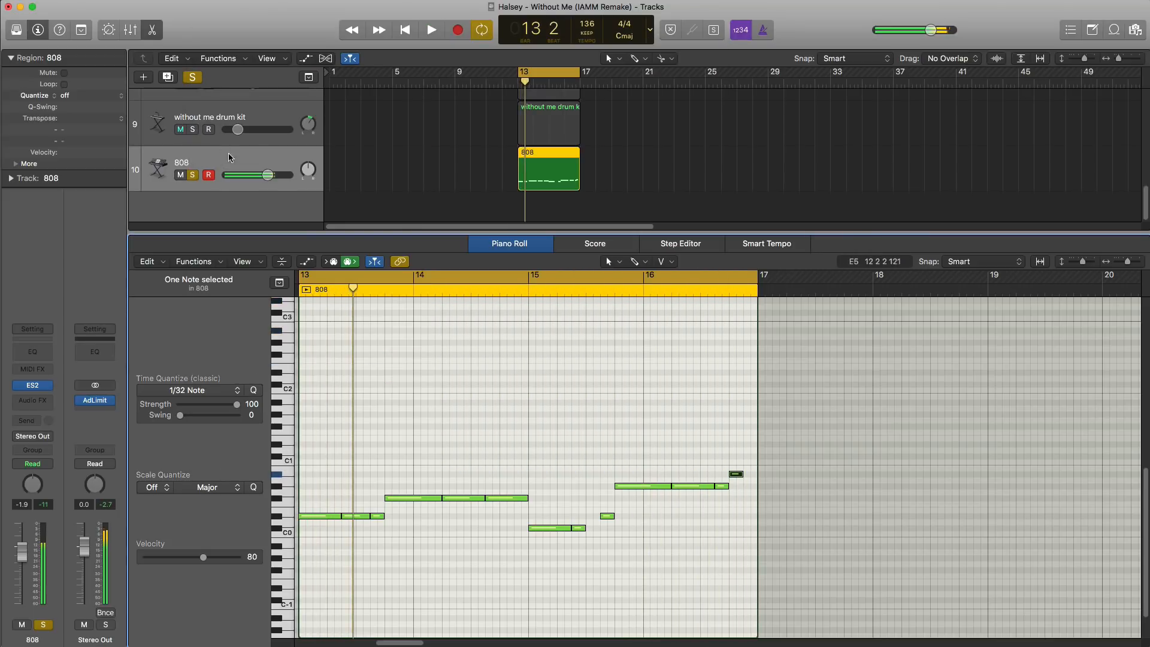
# - Turn off solo on the 808 and Classical Acoustic Guitar tracks and play bars 13 to 17 with all tracks
pyautogui.press('x')
pyautogui.press('x')
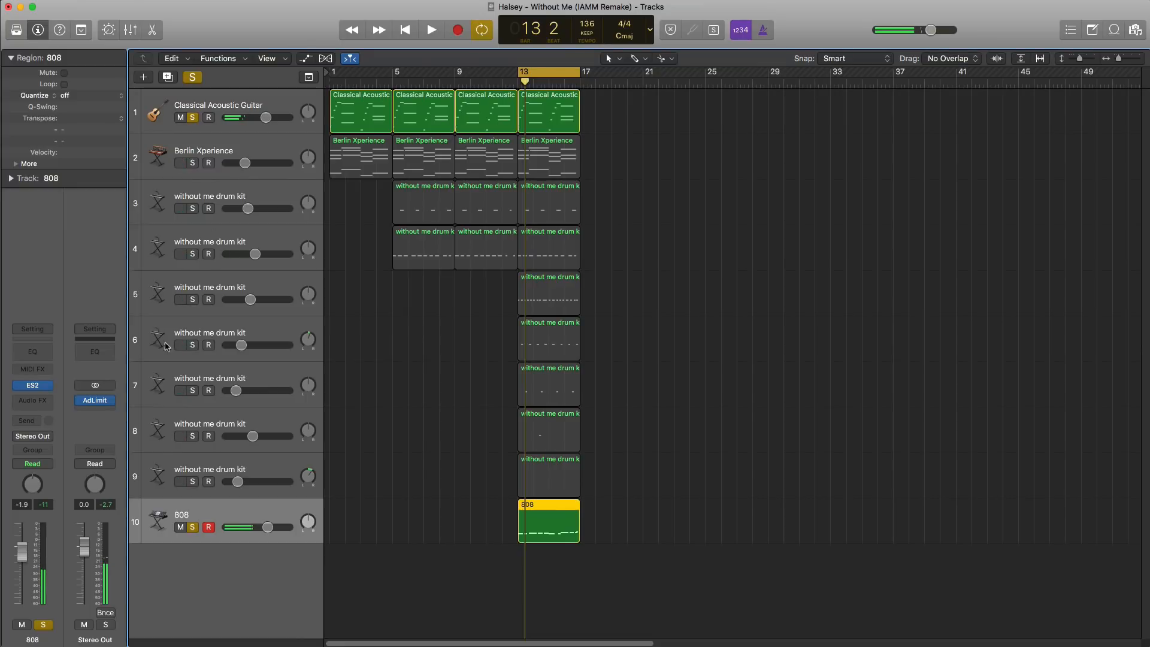
pyautogui.click(190, 527)
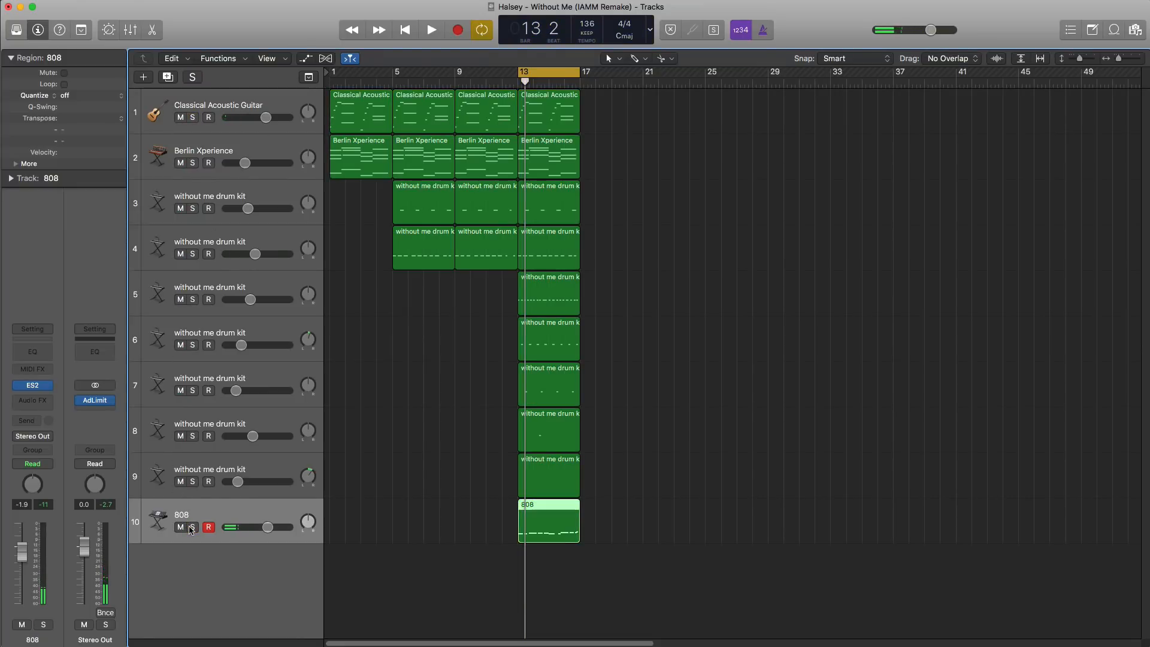
pyautogui.press('space')
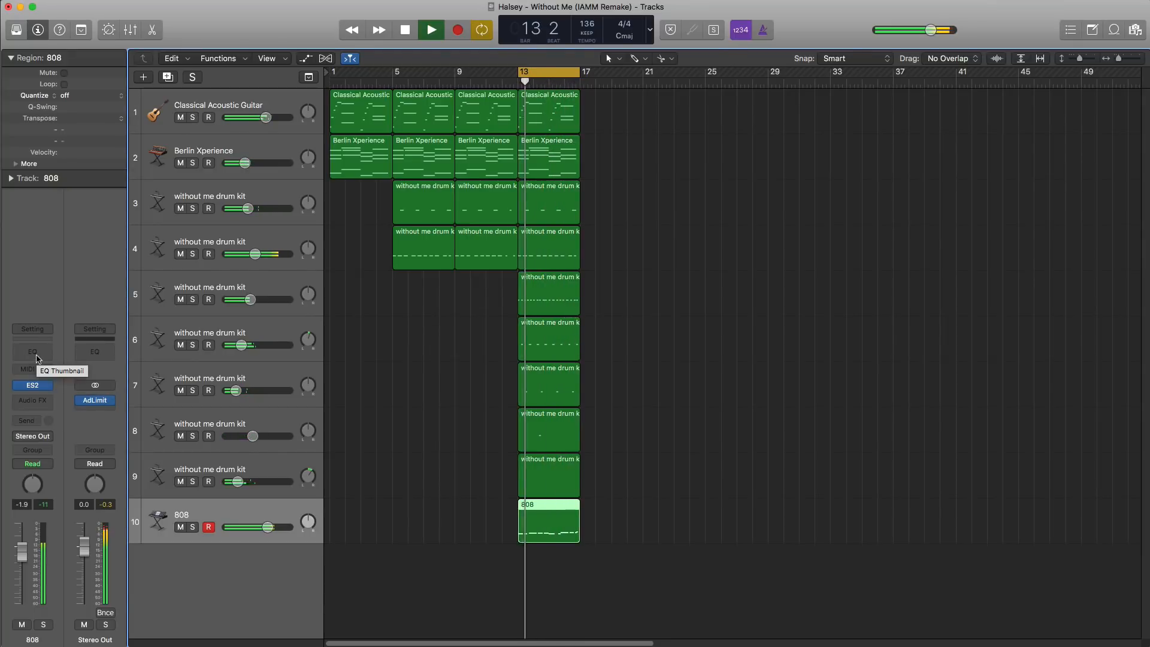
pyautogui.press('space')
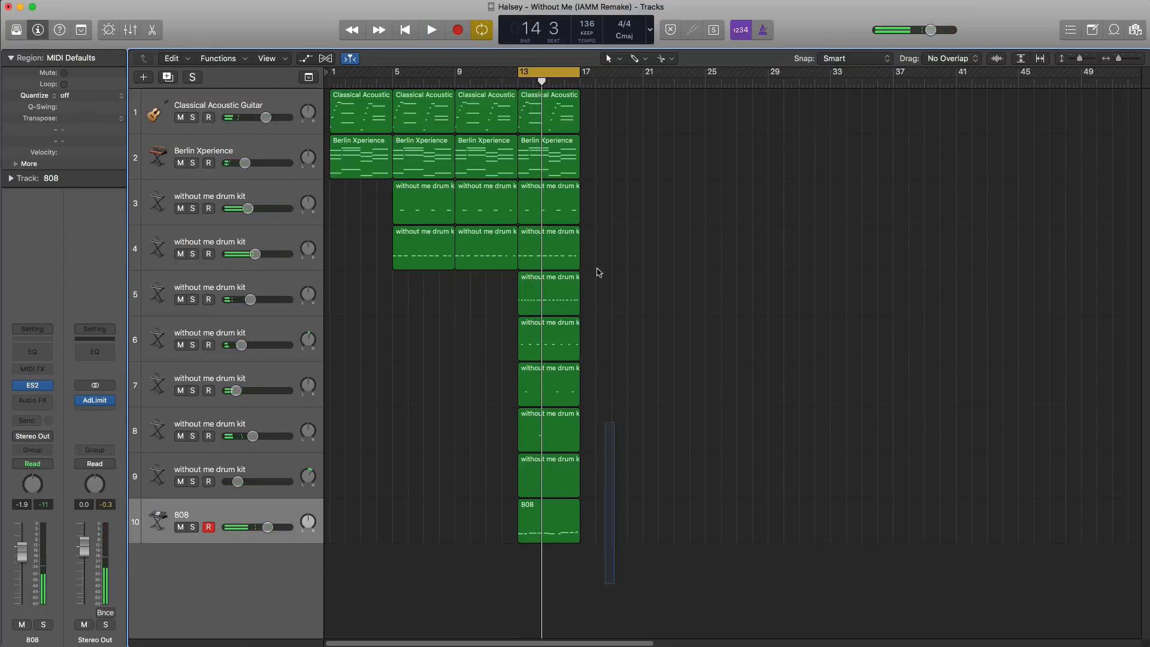
# - Repeat all ten regions of bars 13 to 17 once and move the cycle range to bars 21 to 25
pyautogui.moveTo(599, 273); pyautogui.dragTo(682, 73)
pyautogui.press('super+r')
pyautogui.press('space')
pyautogui.press('space')
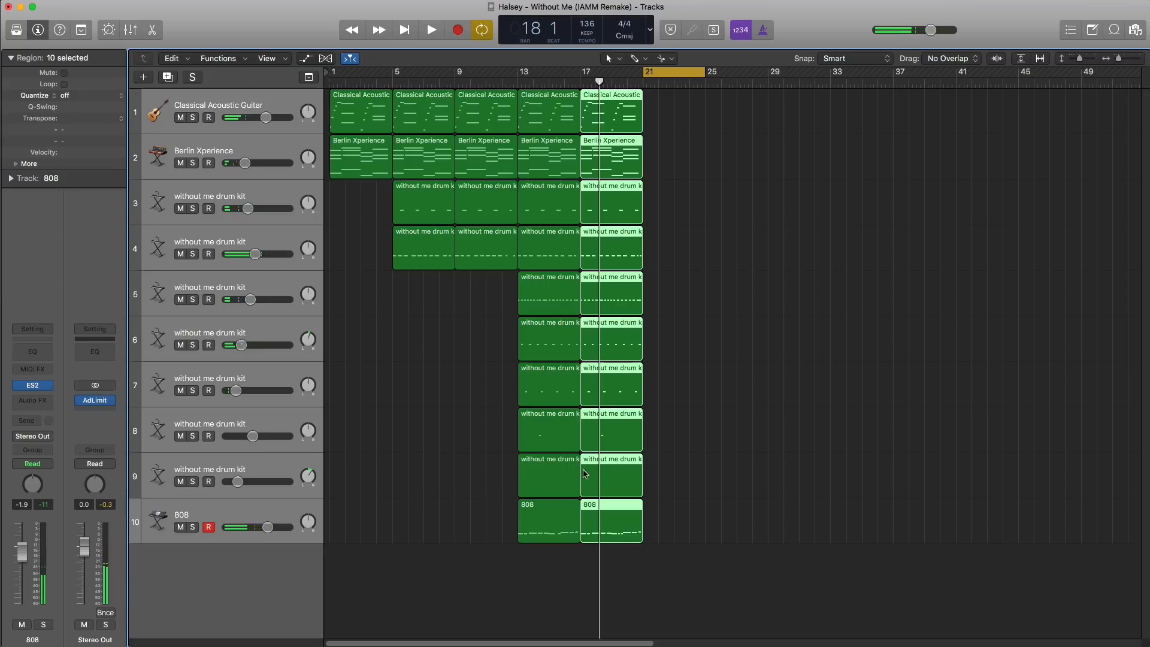
# - Create a new software instrument track below the 808 and load the Steinway Grand Piano sound
pyautogui.doubleClick(209, 580)
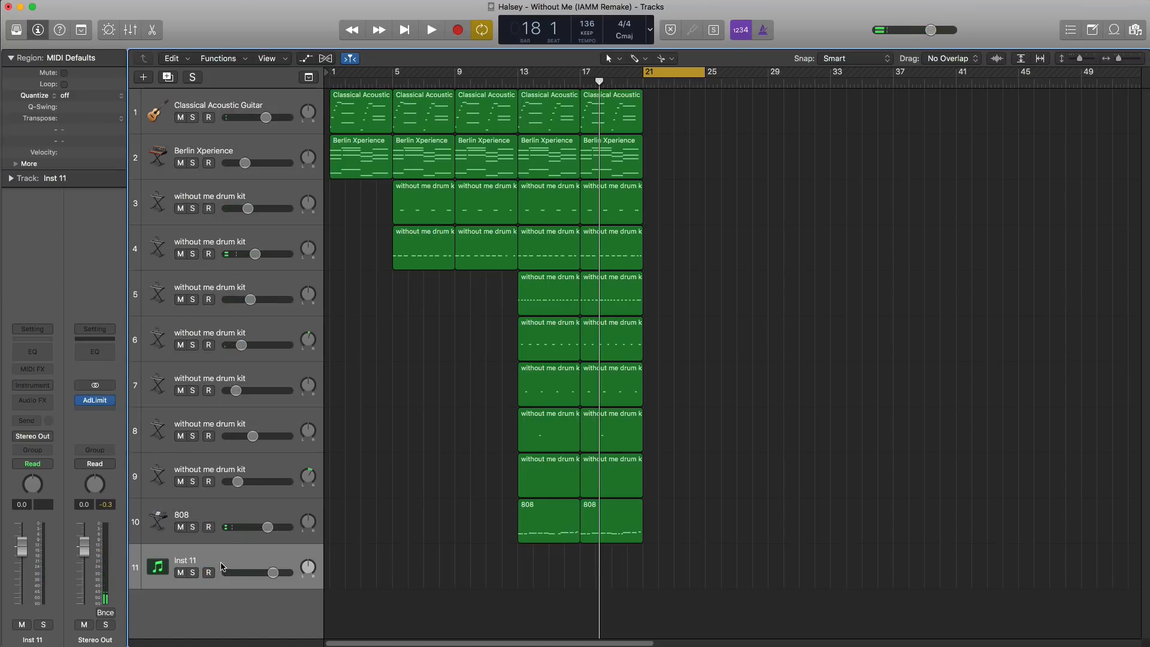
pyautogui.click(17, 30)
pyautogui.click(56, 343)
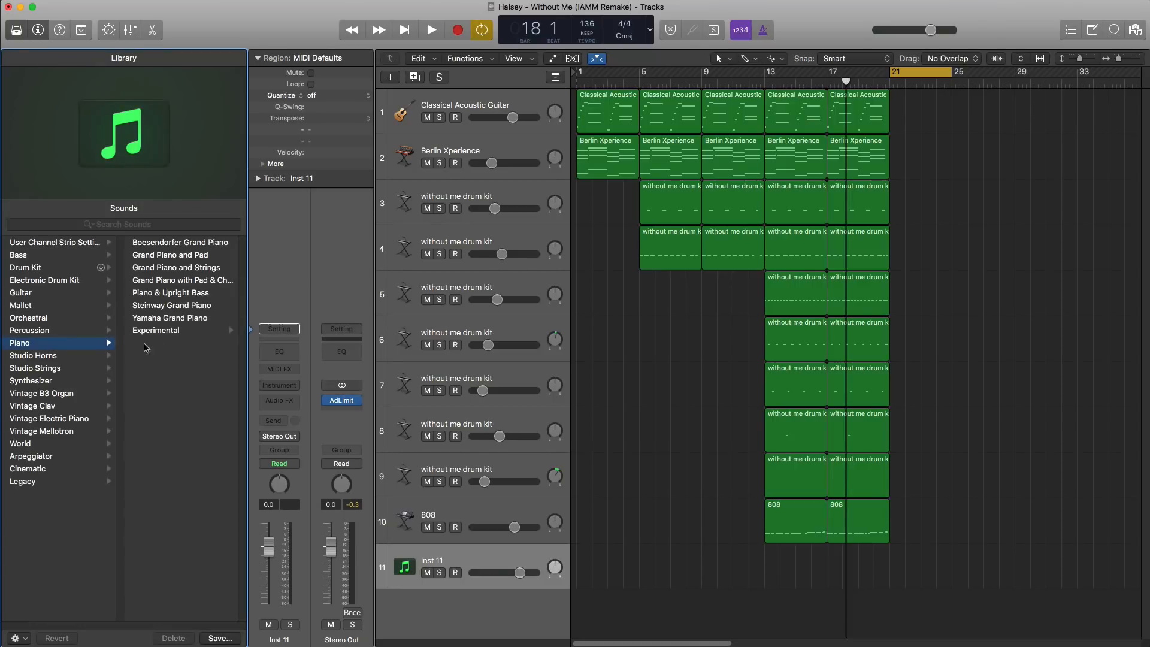
pyautogui.click(166, 306)
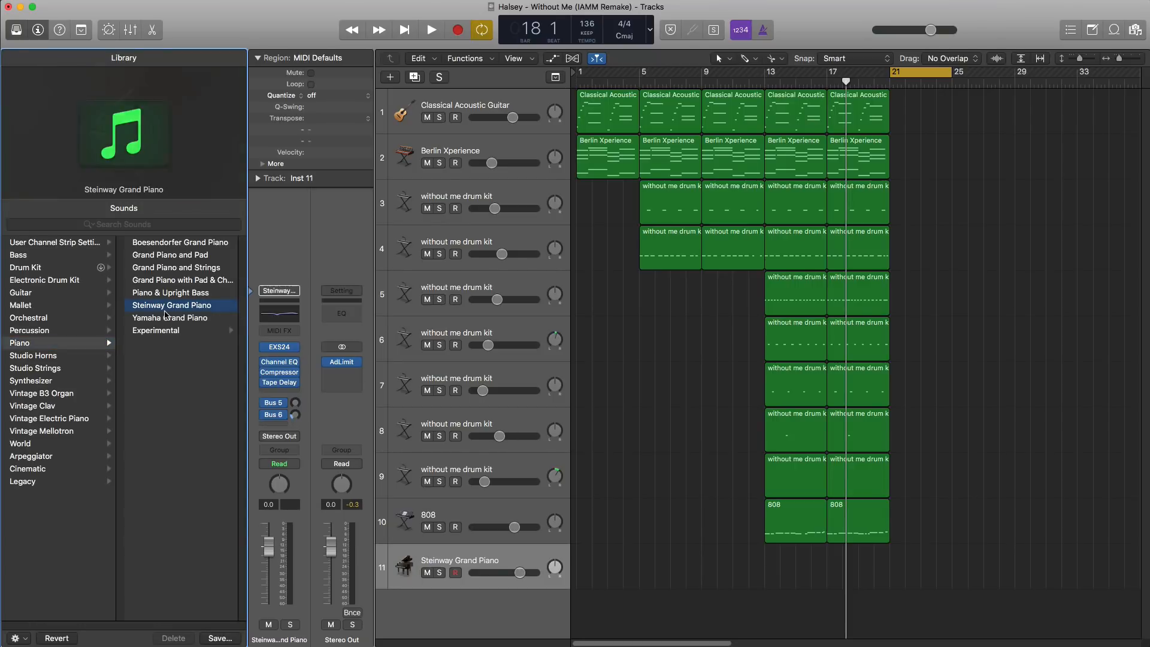
pyautogui.keyDown('super'); pyautogui.click(902, 569); pyautogui.keyUp('super')
pyautogui.moveTo(901, 570); pyautogui.dragTo(949, 572)
pyautogui.doubleClick(931, 578)
pyautogui.hscroll(2, 905, 548)
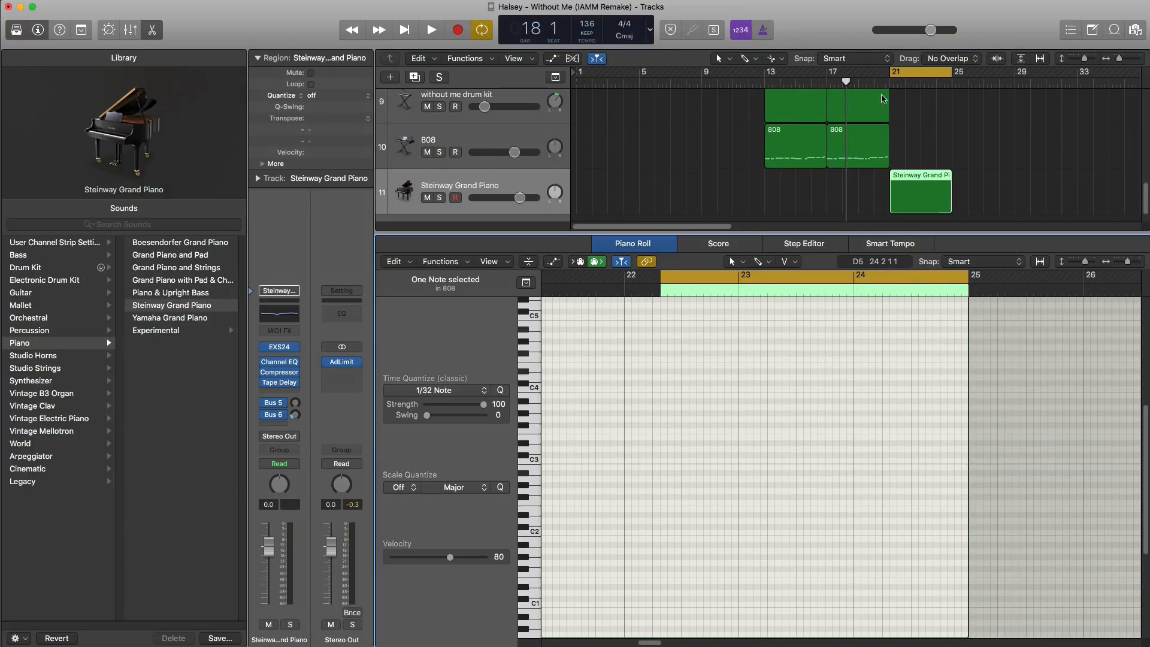
pyautogui.click(927, 74)
pyautogui.press('space')
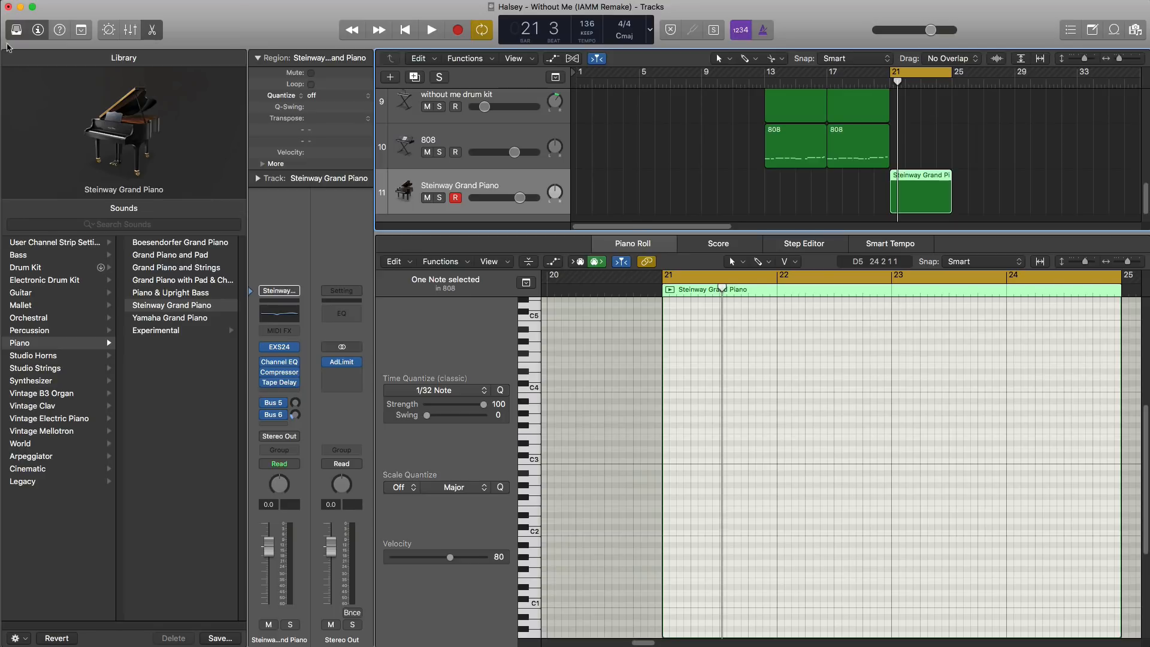
pyautogui.click(17, 33)
pyautogui.scroll(4, 587, 360)
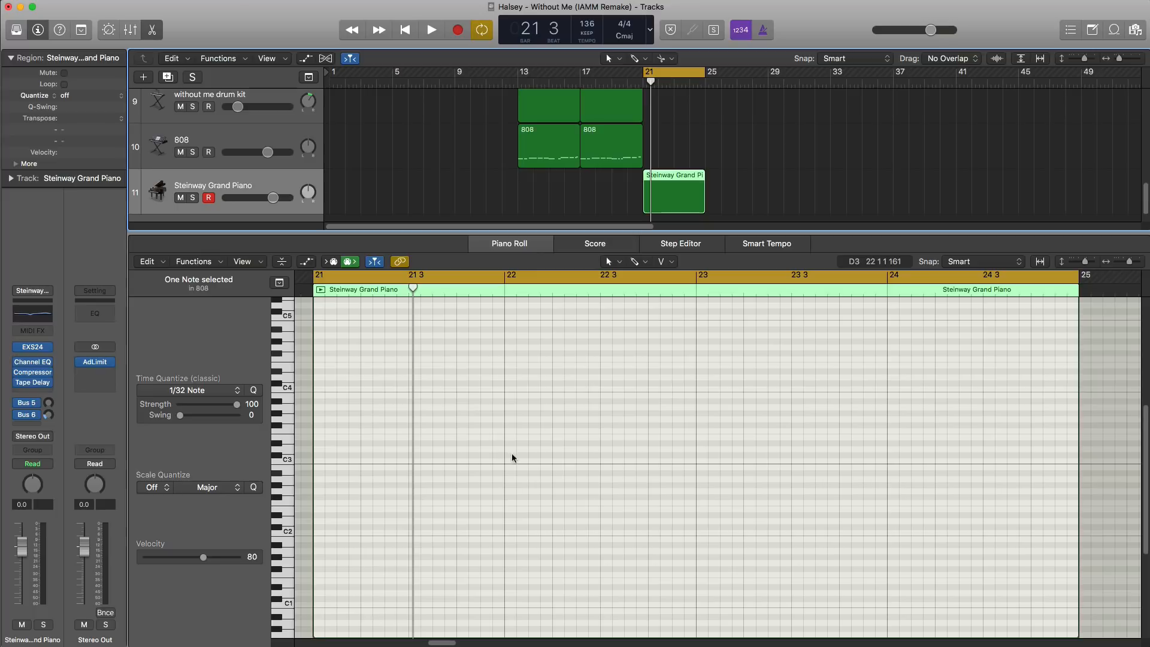
pyautogui.scroll(-2, 512, 461)
pyautogui.scroll(2, 512, 461)
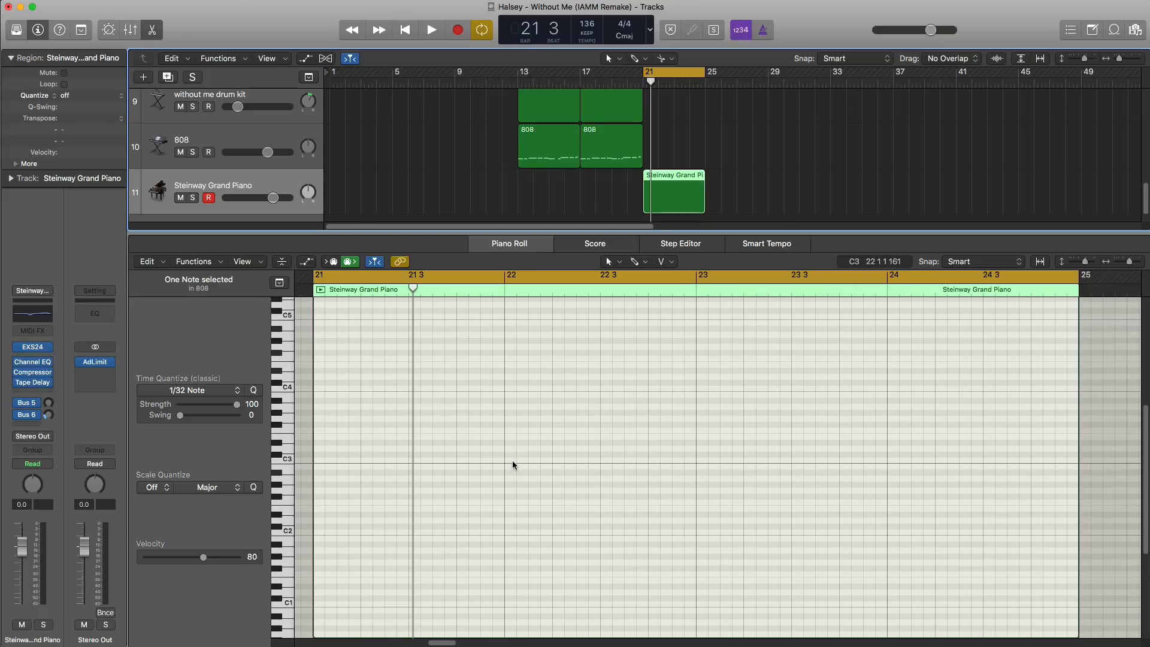
pyautogui.press('Delete')
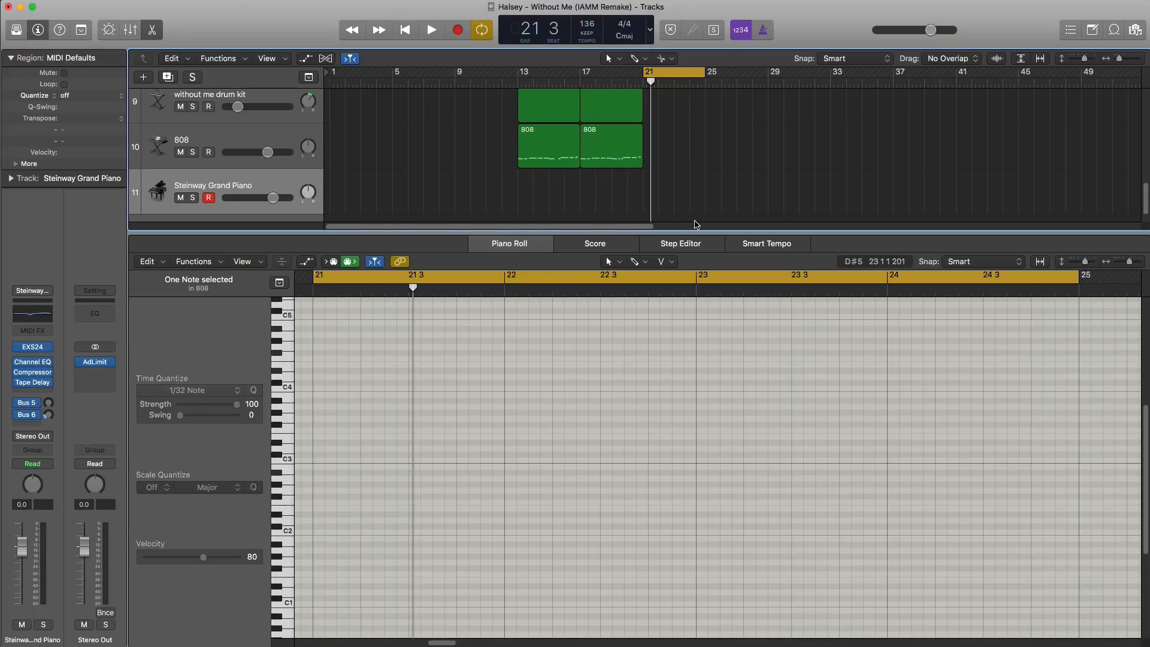
# - Copy a Berlin Xperience region to bar 21 on the Steinway Grand Piano track and play its chords in the piano roll
pyautogui.press('e')
pyautogui.moveTo(362, 171); pyautogui.dragTo(662, 561)
pyautogui.press('e')
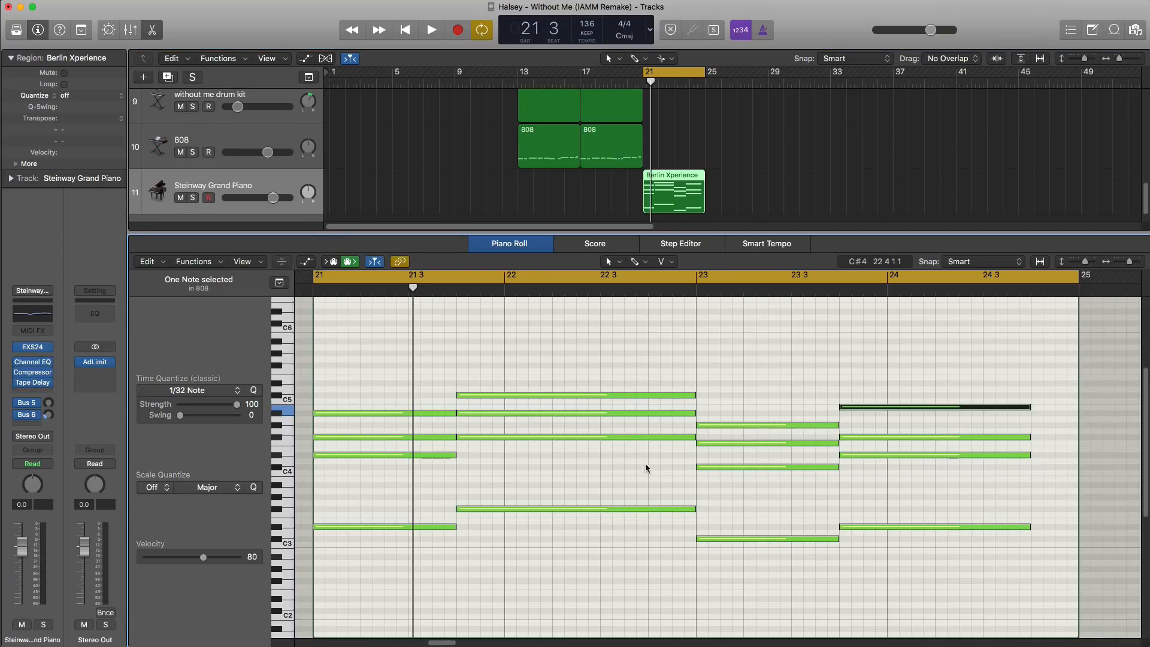
pyautogui.press('space')
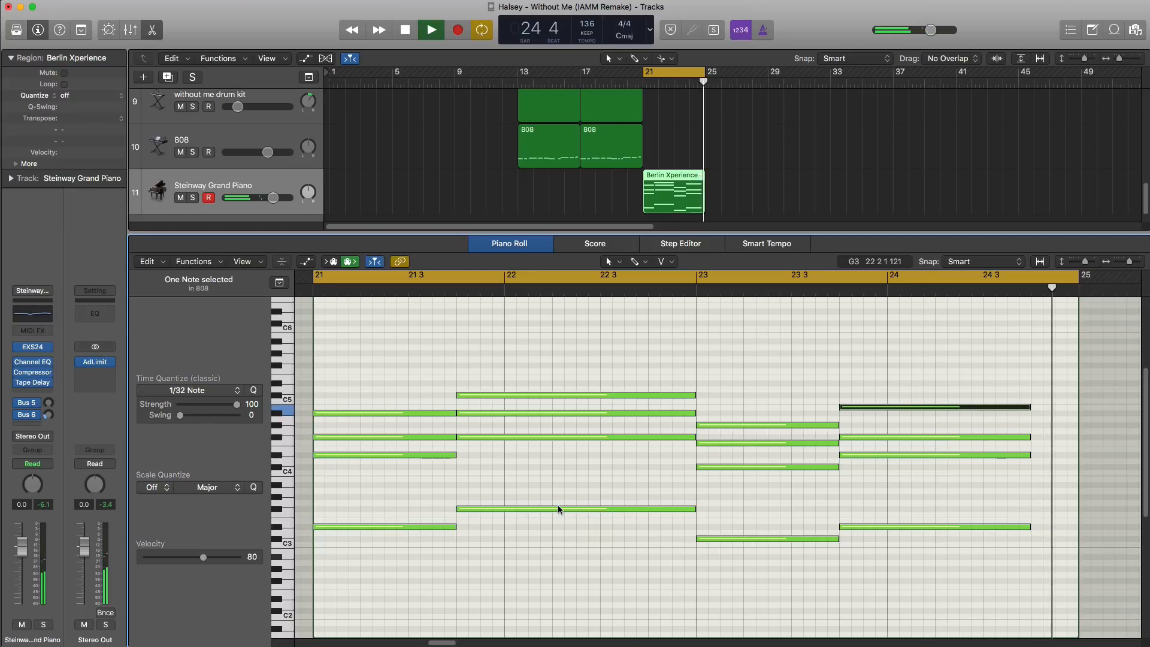
pyautogui.press('space')
# - Transpose all 16 notes of the piano region down two octaves and listen to the result
pyautogui.press('super+a')
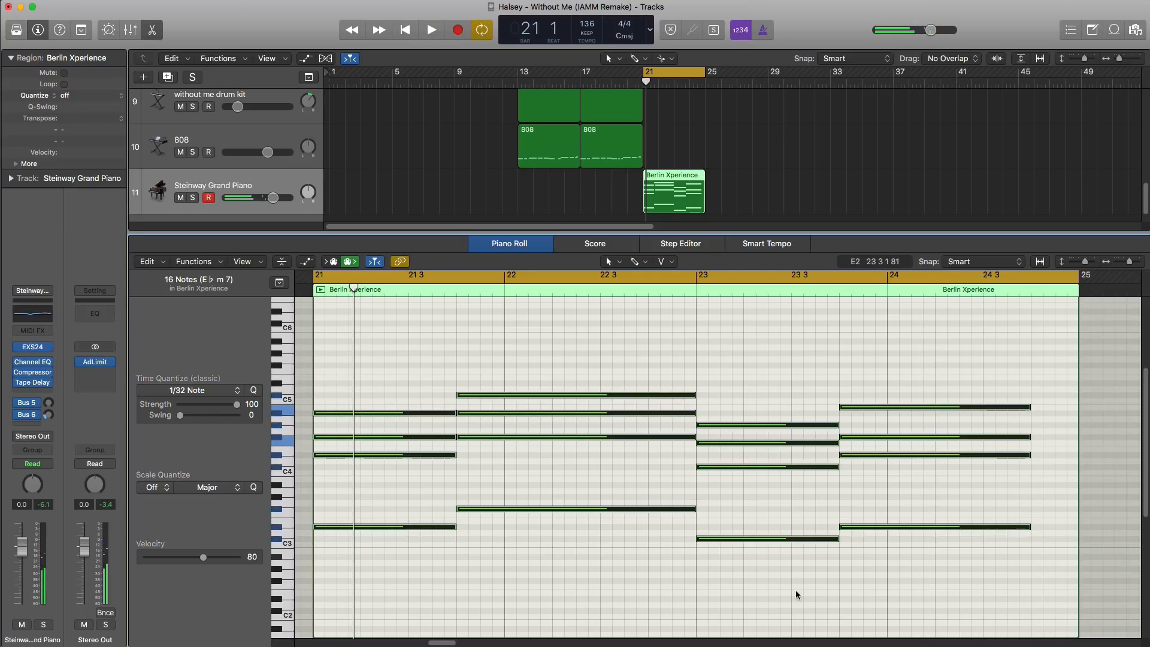
pyautogui.hotkey('alt', 'shift', 'Down')
pyautogui.press('space')
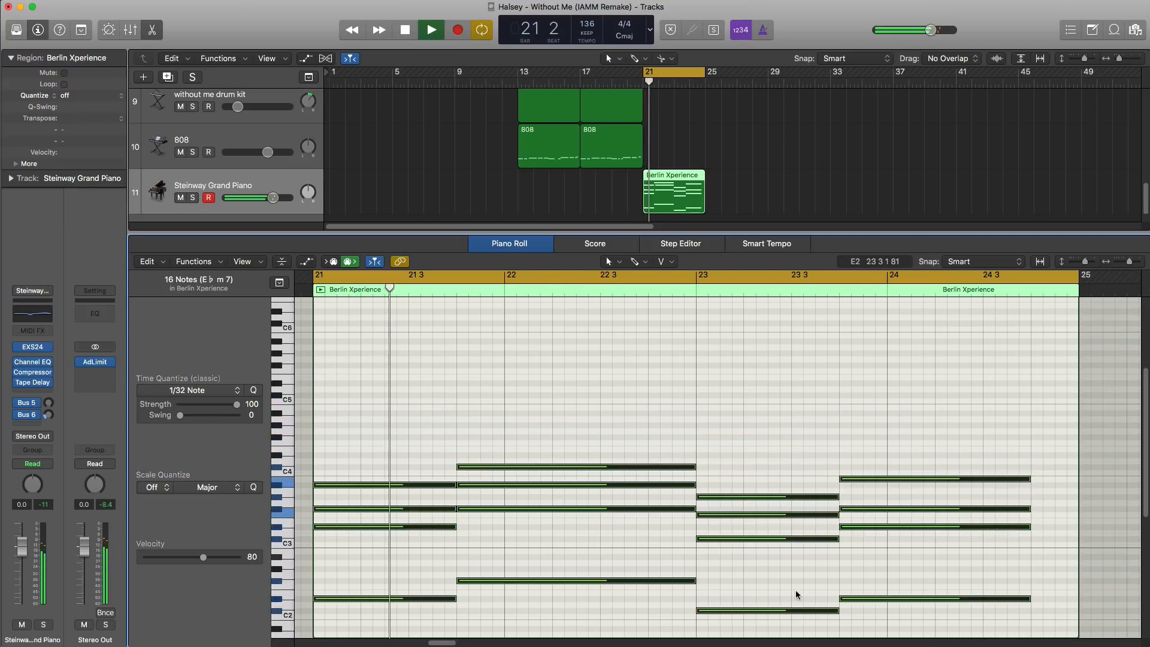
pyautogui.hotkey('alt', 'shift', 'Down')
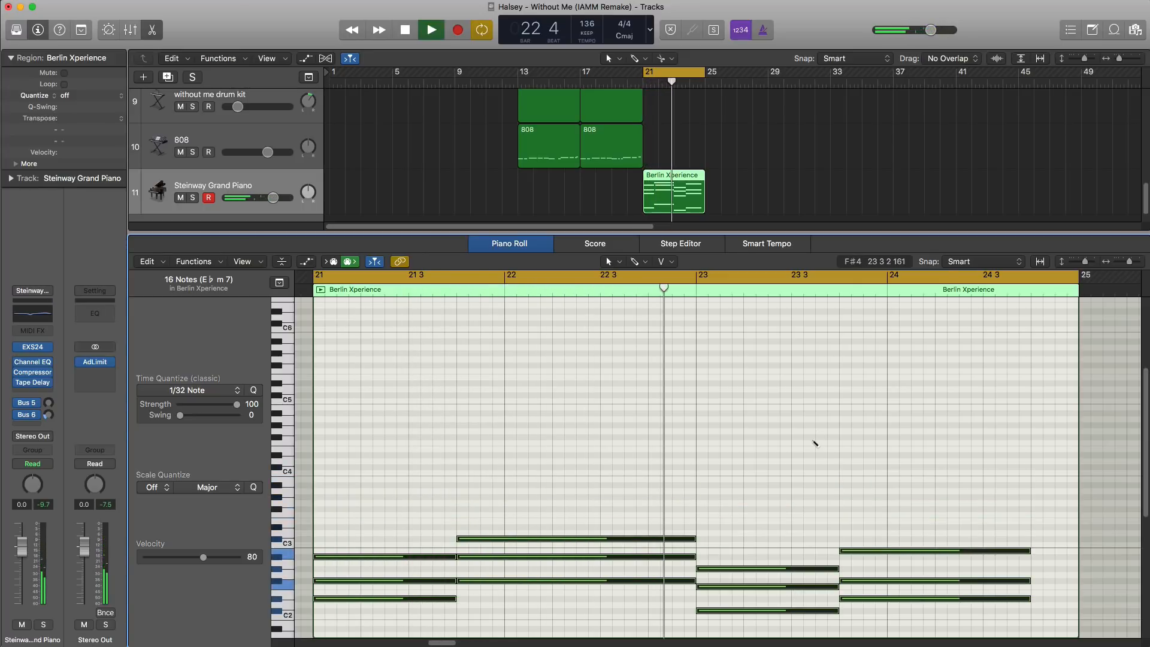
pyautogui.hotkey('alt', 'shift', 'Up')
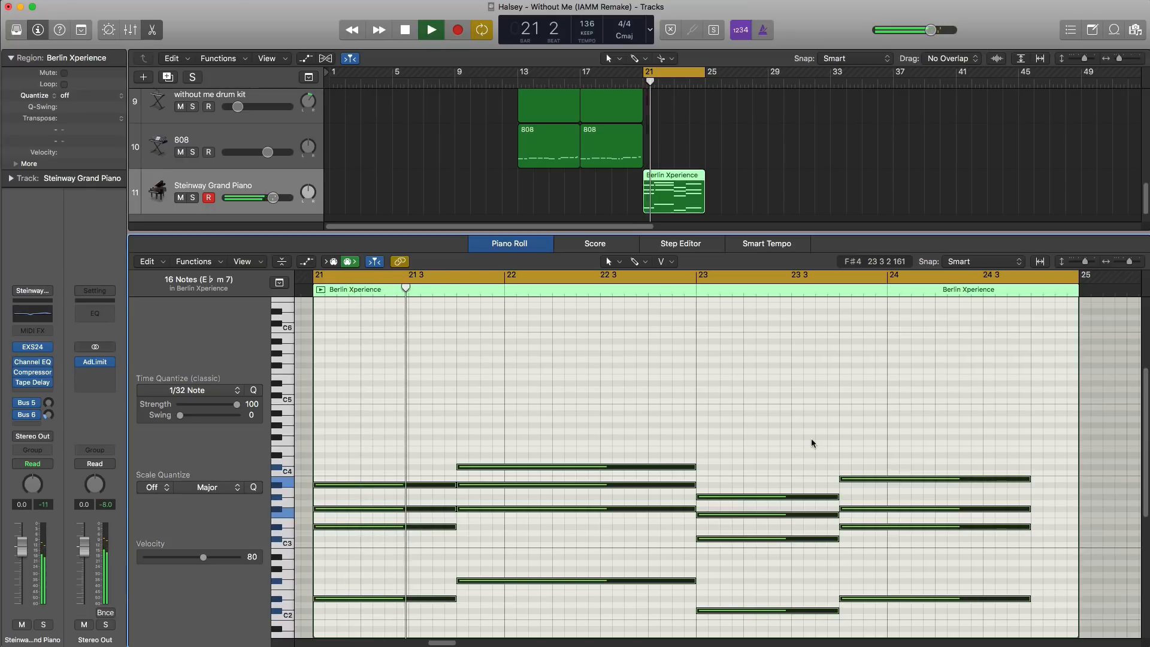
pyautogui.hotkey('alt', 'shift', 'Down')
pyautogui.press('space')
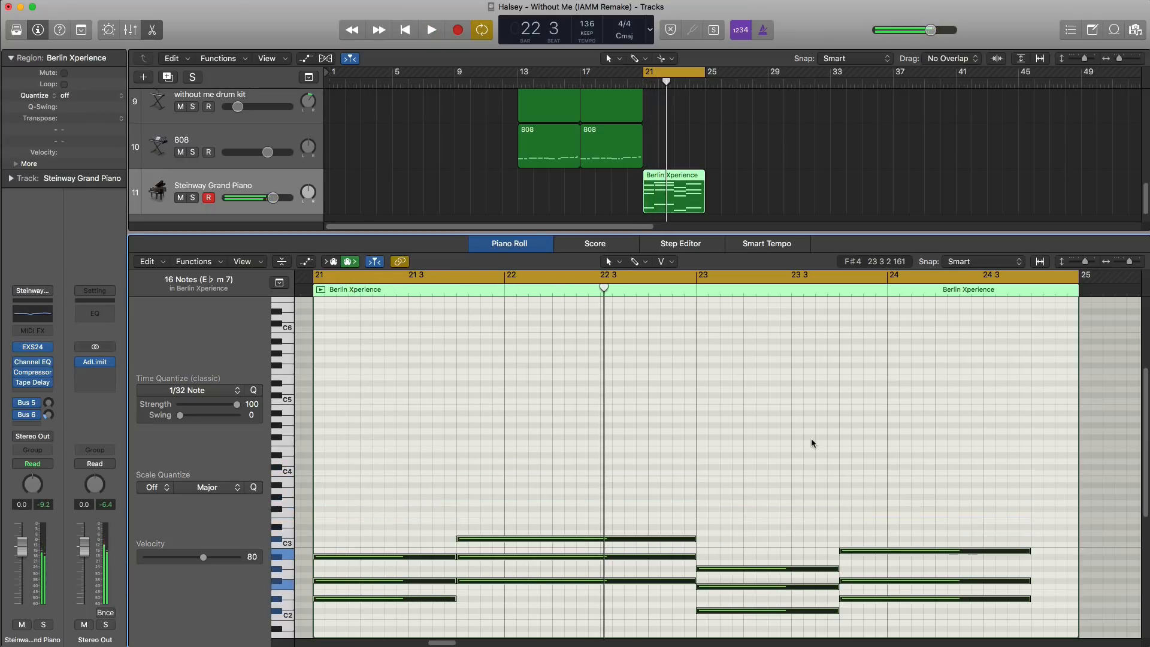
# - Slightly raise the Steinway Grand Piano's Reverb and set its Ambience to -27.7 dB while the region plays
pyautogui.press('space')
pyautogui.press('e')
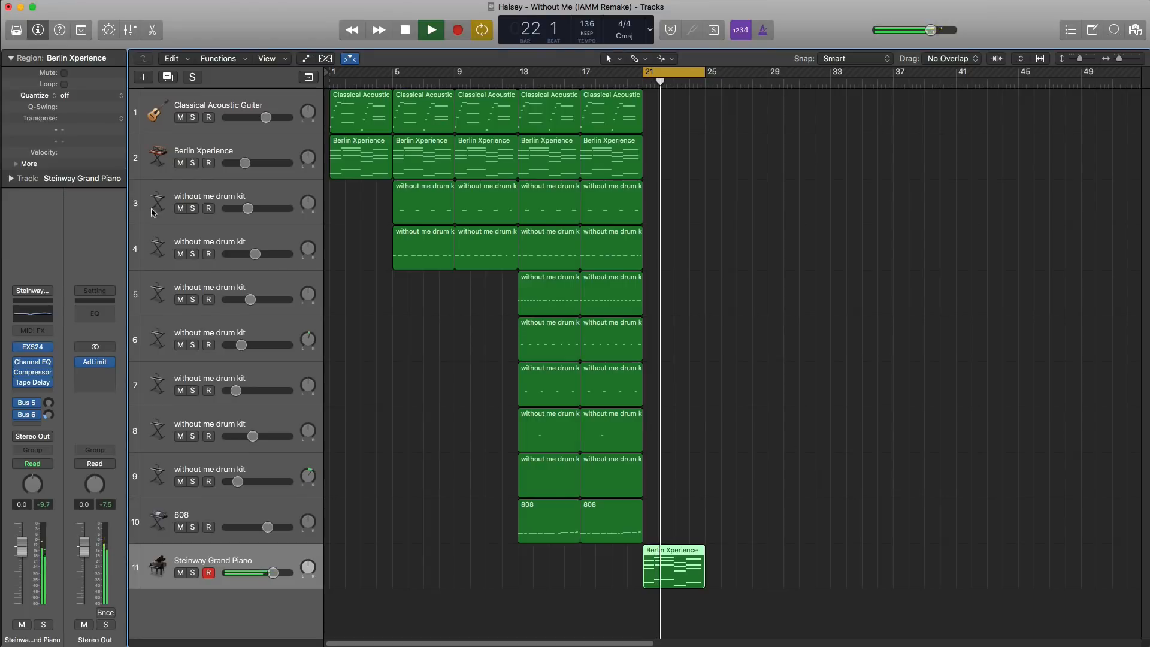
pyautogui.press('b')
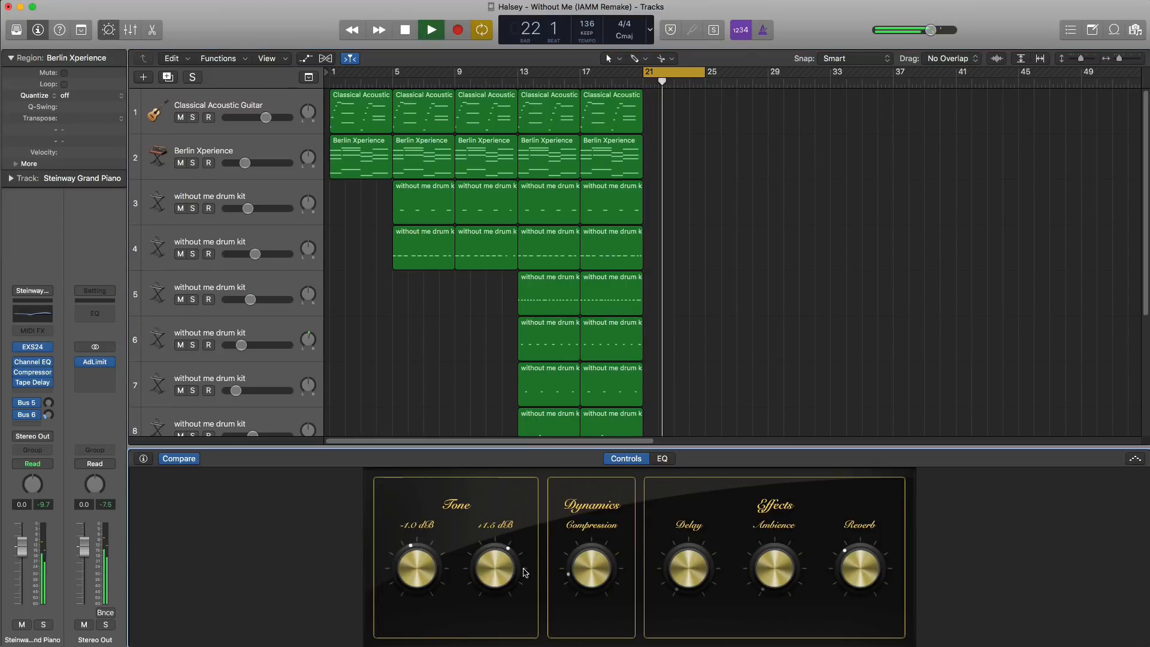
pyautogui.moveTo(862, 573); pyautogui.dragTo(862, 571)
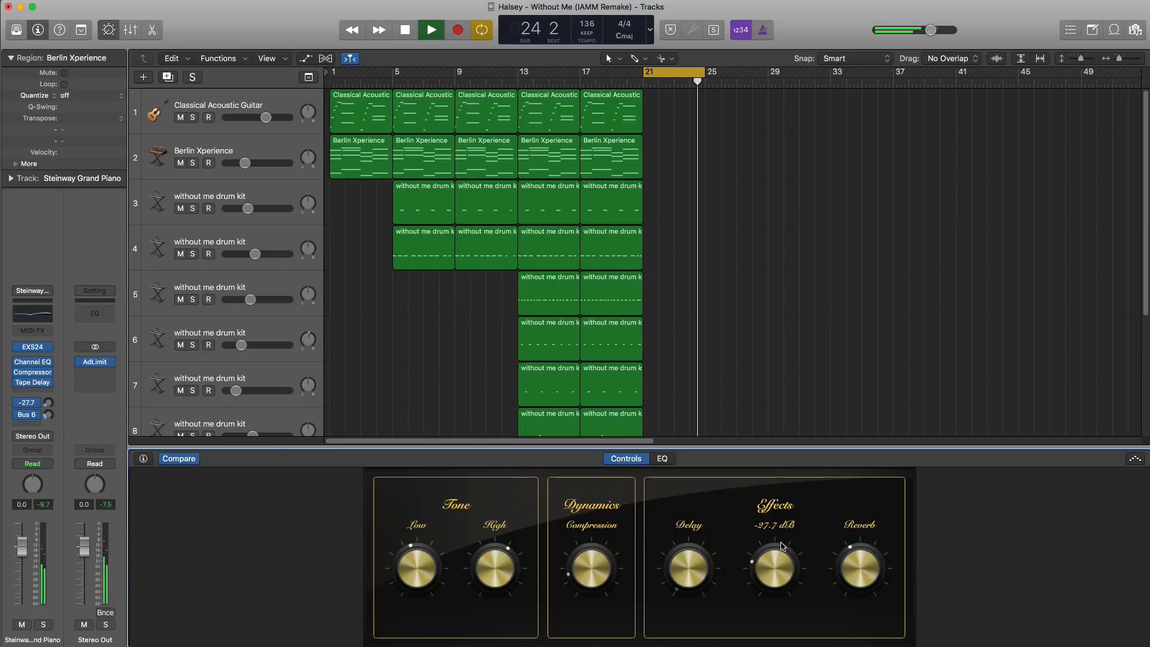
# - Turn off the cycle, play the transition into bar 21, and lower the Steinway Grand Piano track's volume to -4.8 dB
pyautogui.press('c')
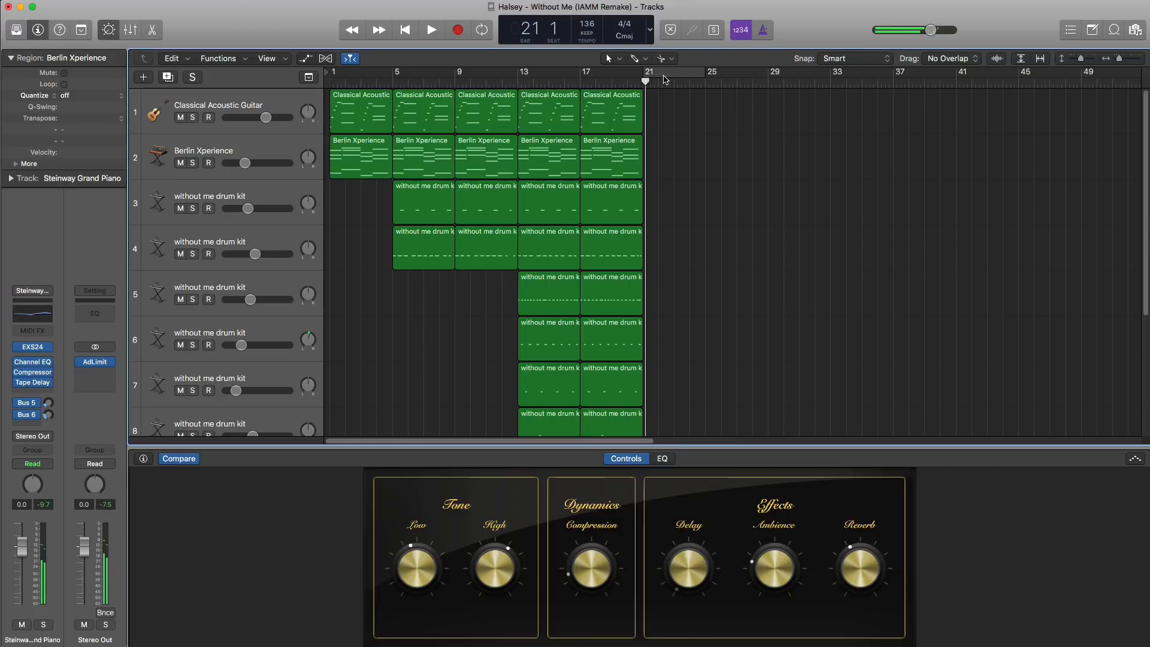
pyautogui.press('b')
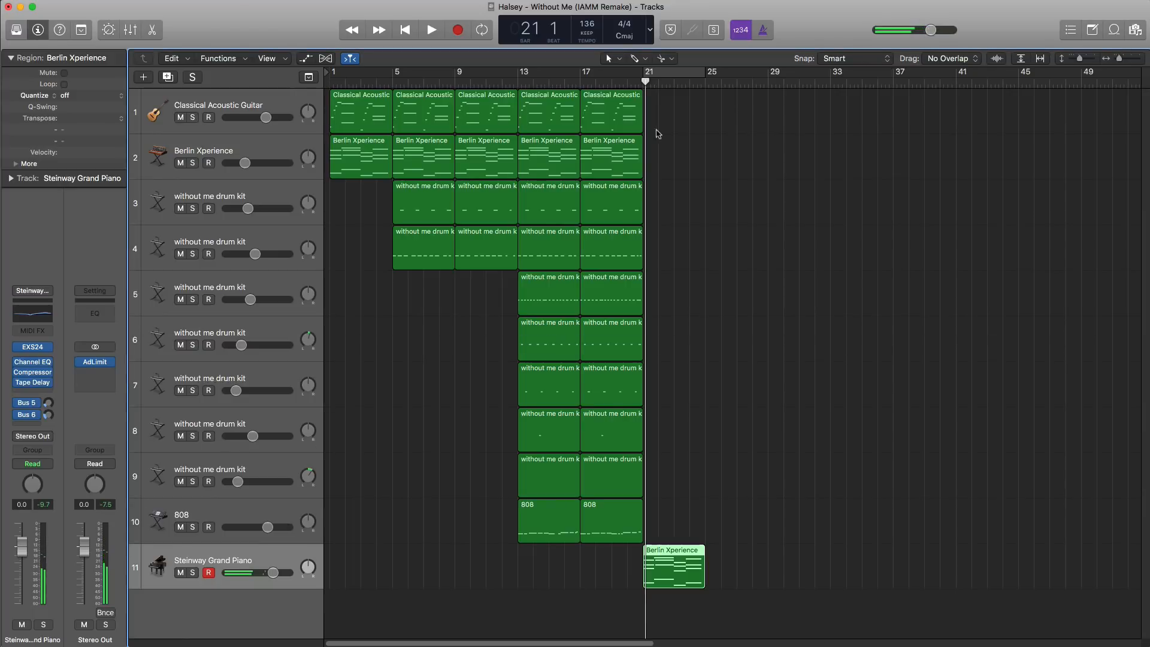
pyautogui.click(627, 84)
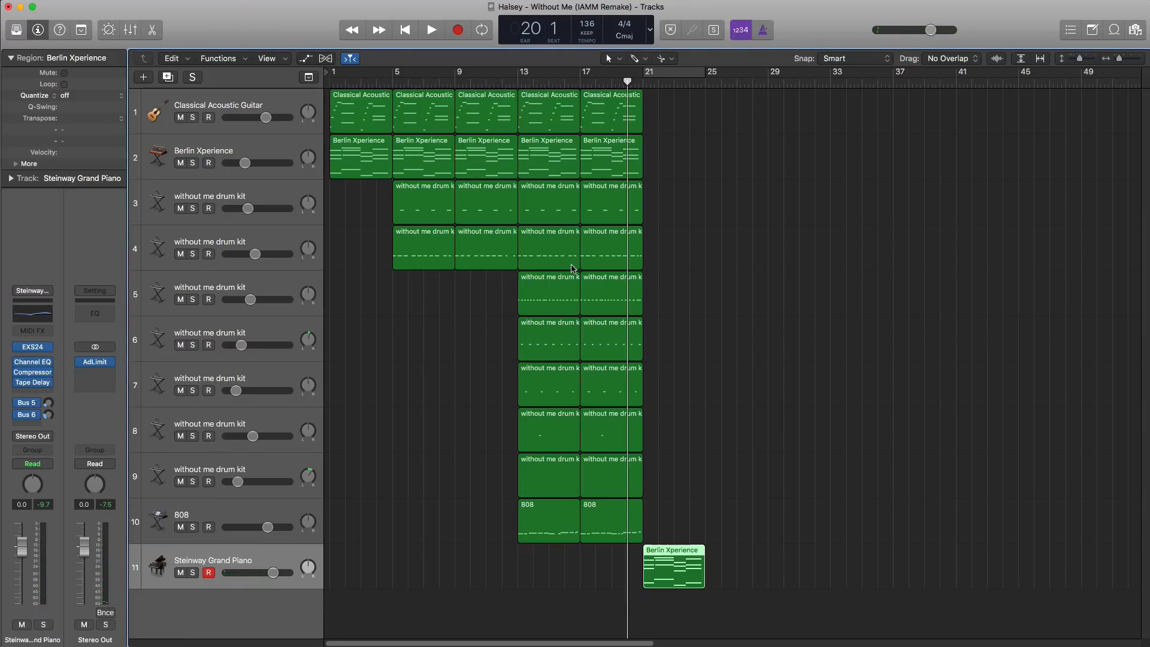
pyautogui.press('space')
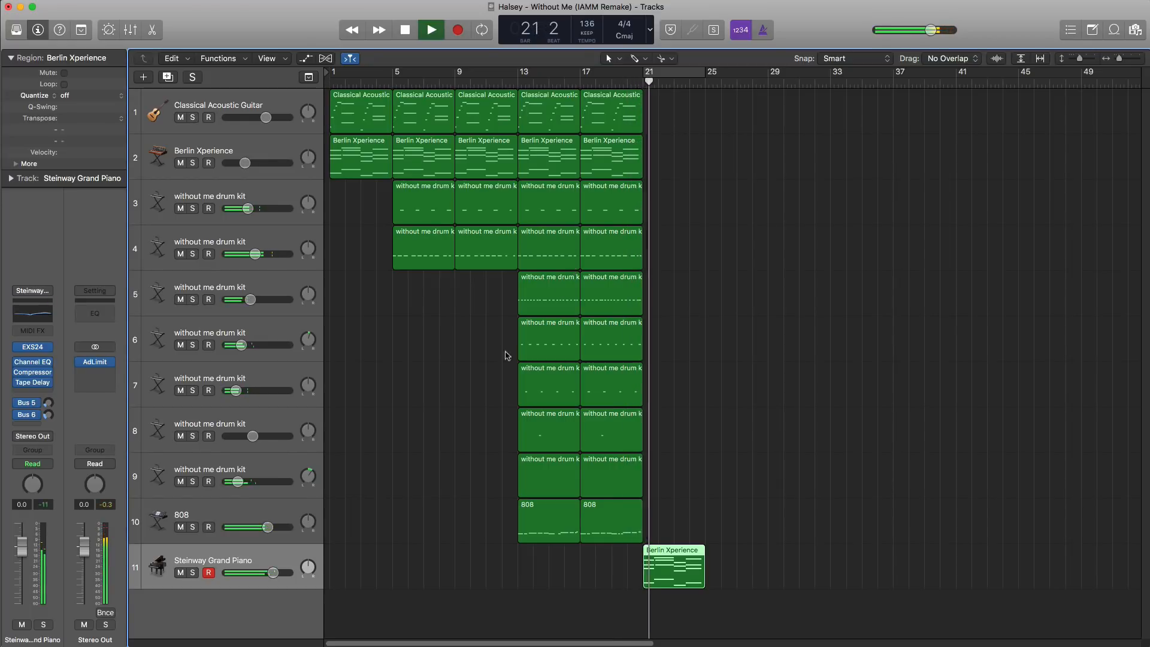
pyautogui.click(611, 82)
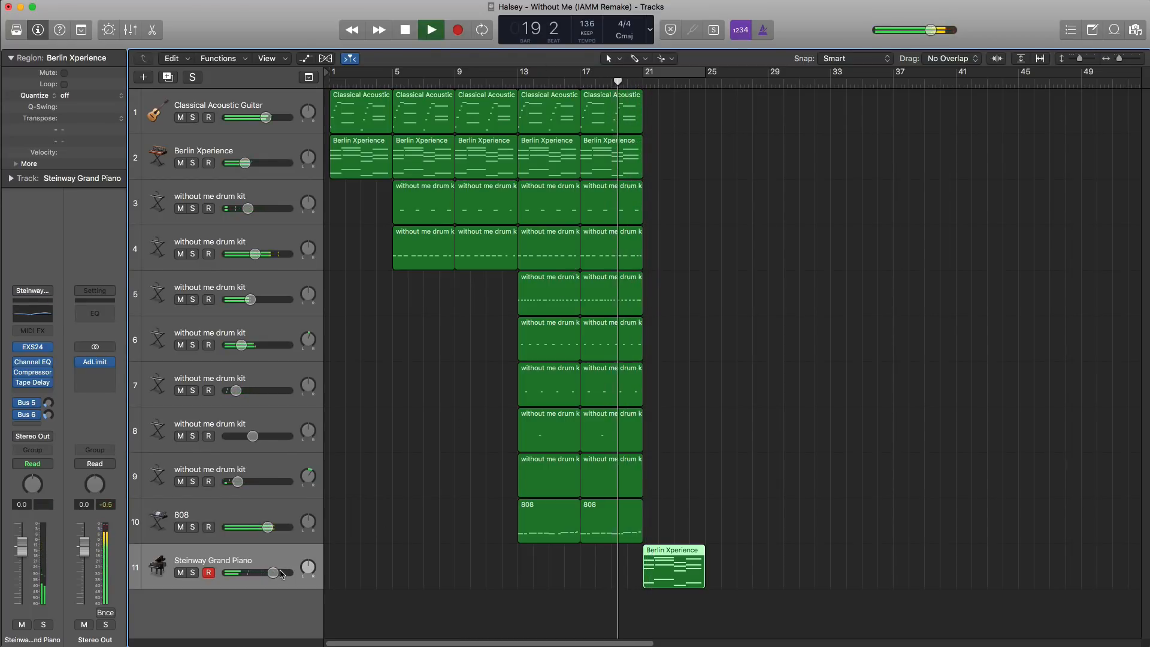
pyautogui.moveTo(273, 573); pyautogui.dragTo(256, 576)
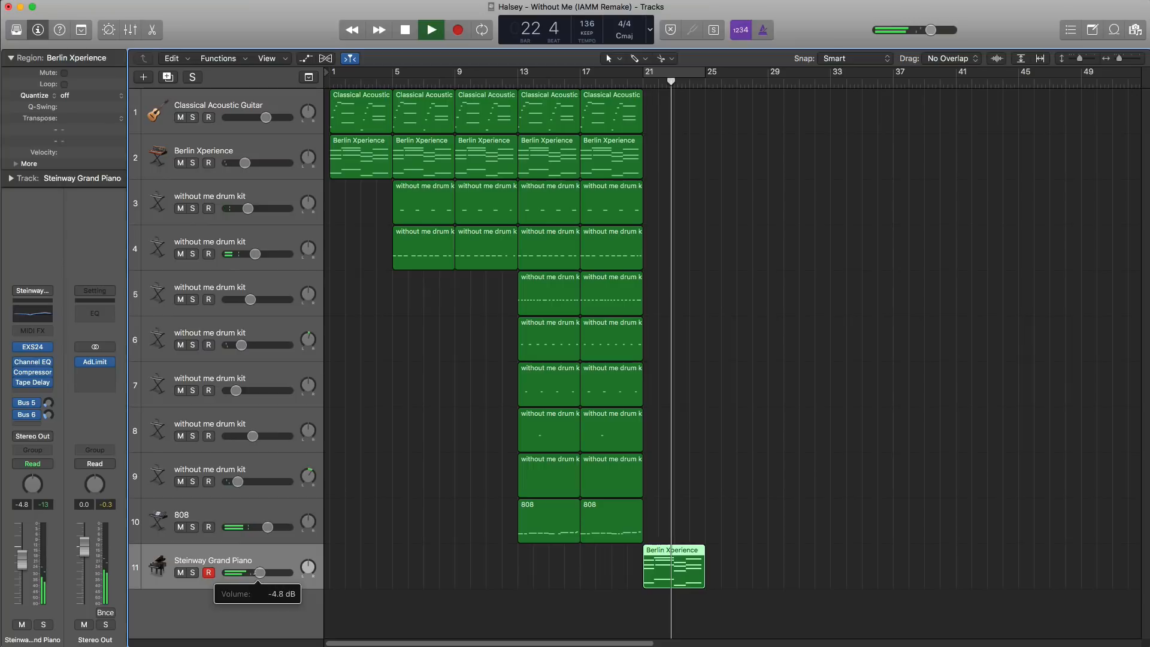
# - Turn the cycle back on, duplicate a drum kit track below the Steinway Grand Piano, and create a four-bar region on it at bar 21
pyautogui.click(662, 76)
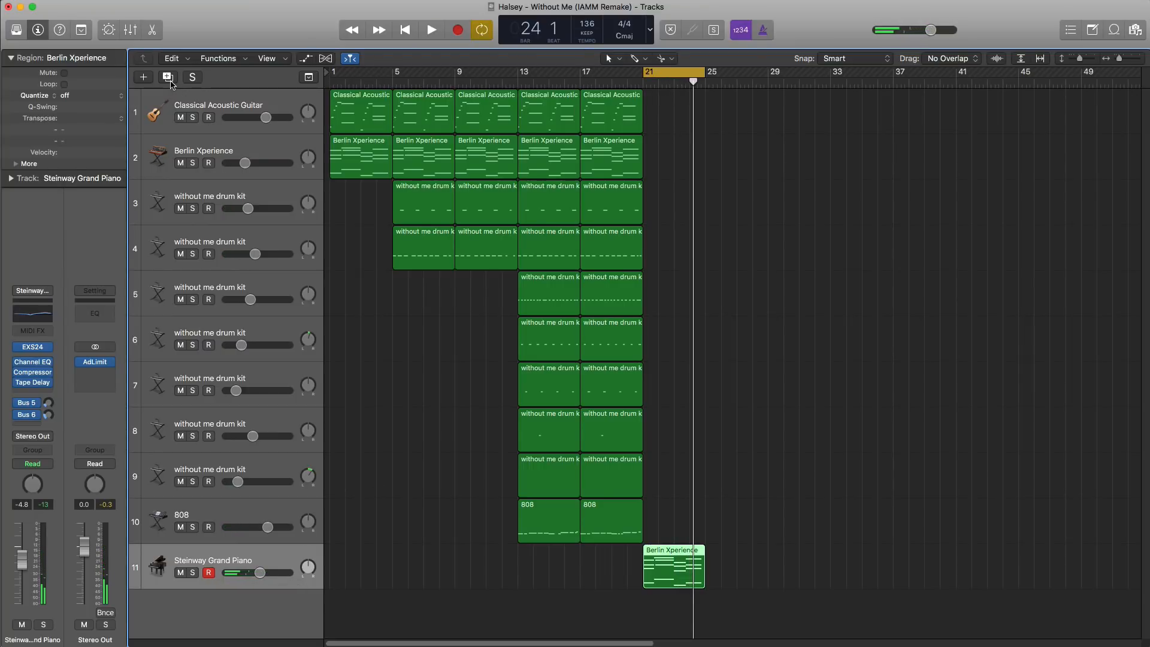
pyautogui.click(235, 462)
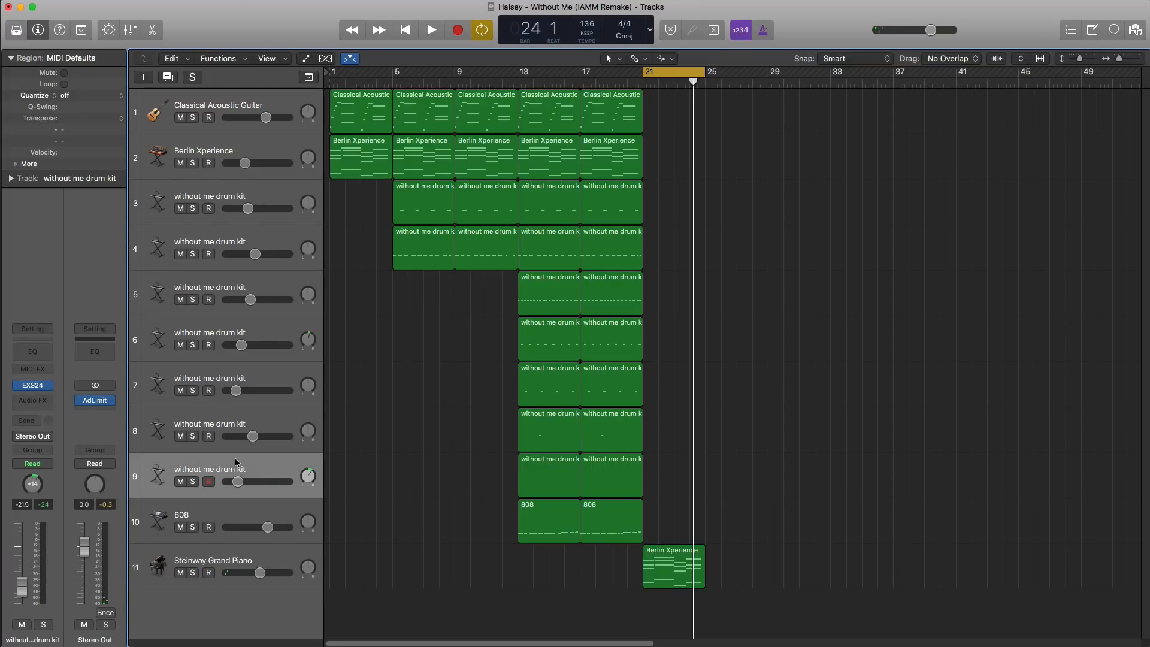
pyautogui.click(237, 425)
pyautogui.click(167, 77)
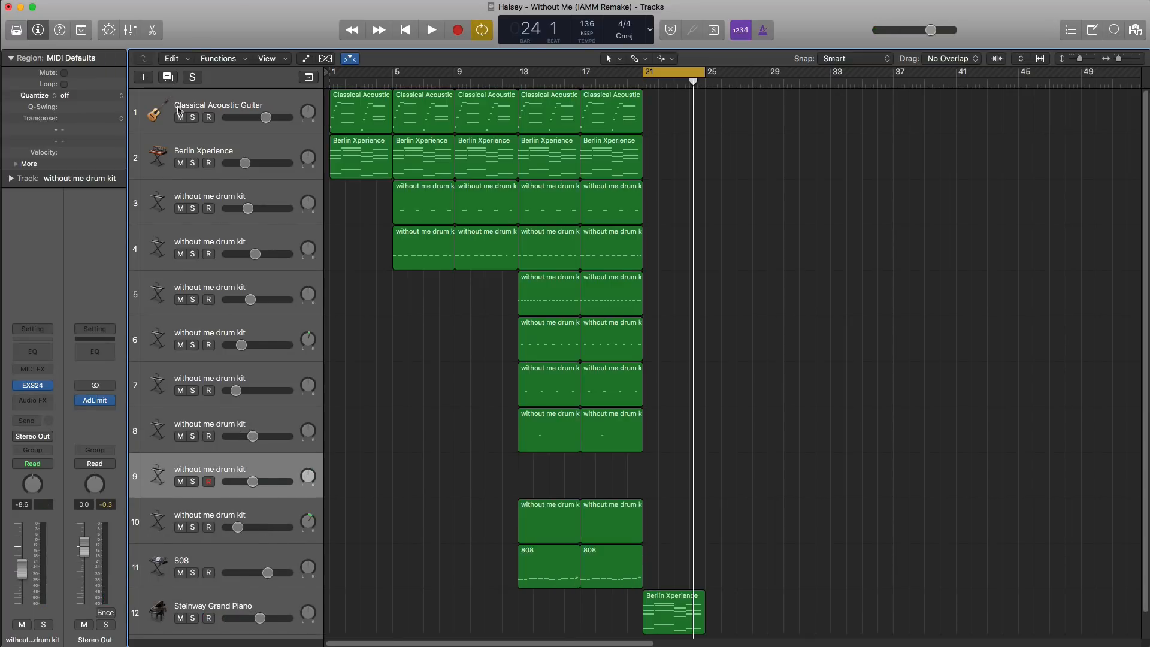
pyautogui.moveTo(238, 451); pyautogui.dragTo(705, 597)
# - Enter an A#3 note on beat 3 of each bar from 21 to 24 in the new drum region and set its track volume to -5.5 dB
pyautogui.doubleClick(669, 566)
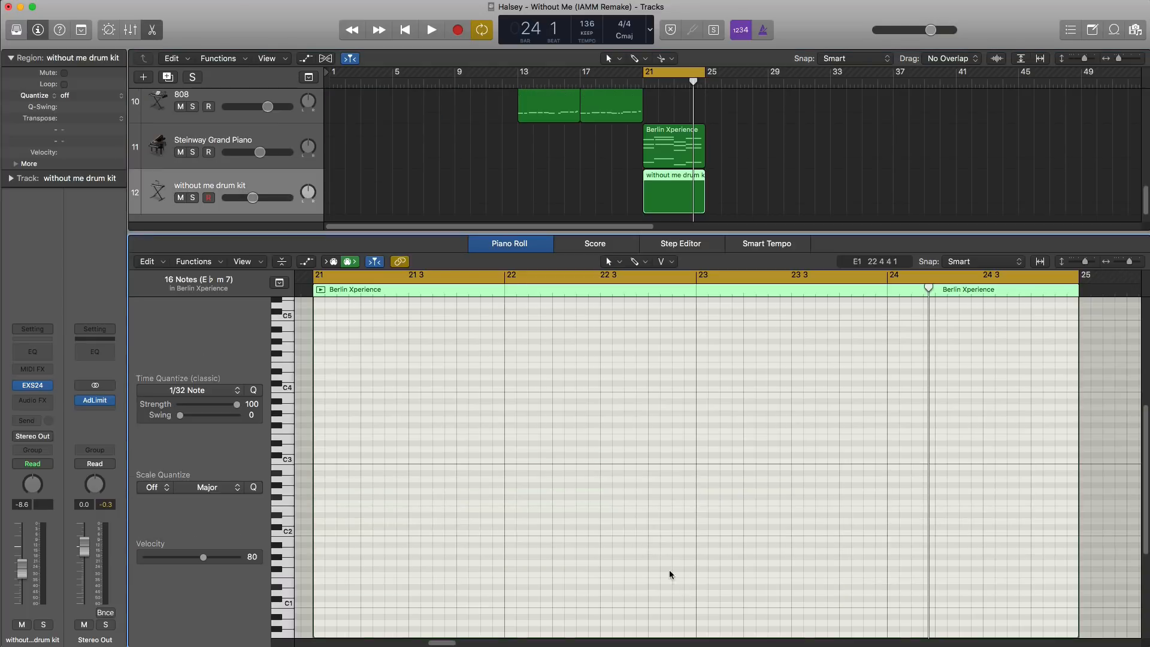
pyautogui.scroll(-1, 636, 488)
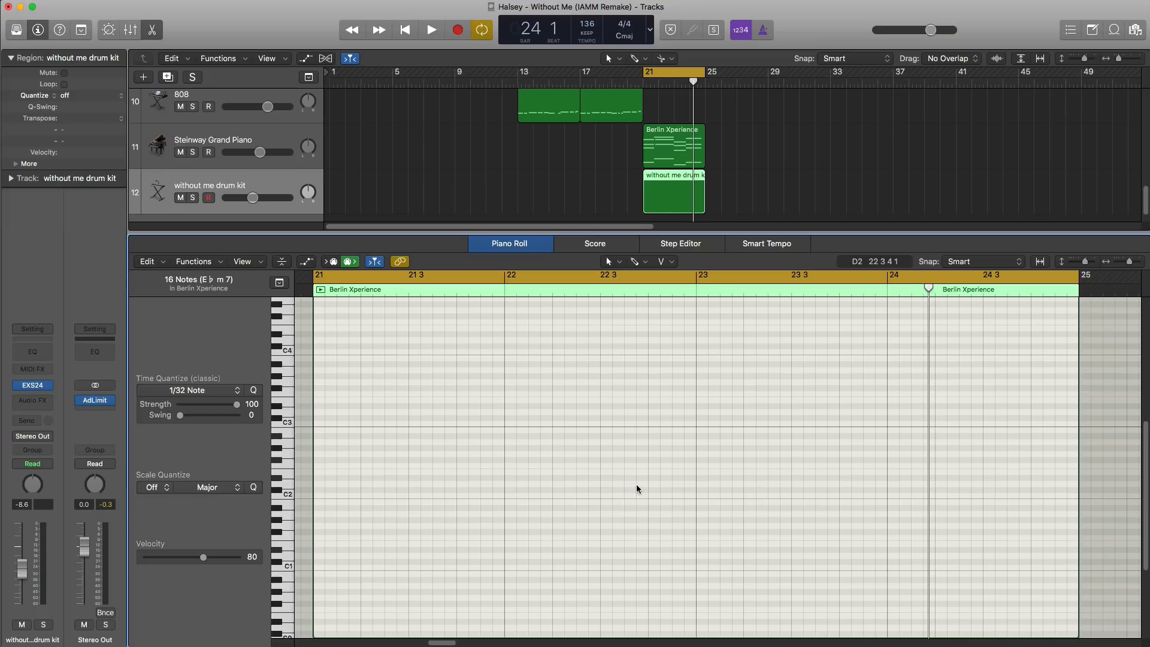
pyautogui.moveTo(416, 395); pyautogui.dragTo(421, 386)
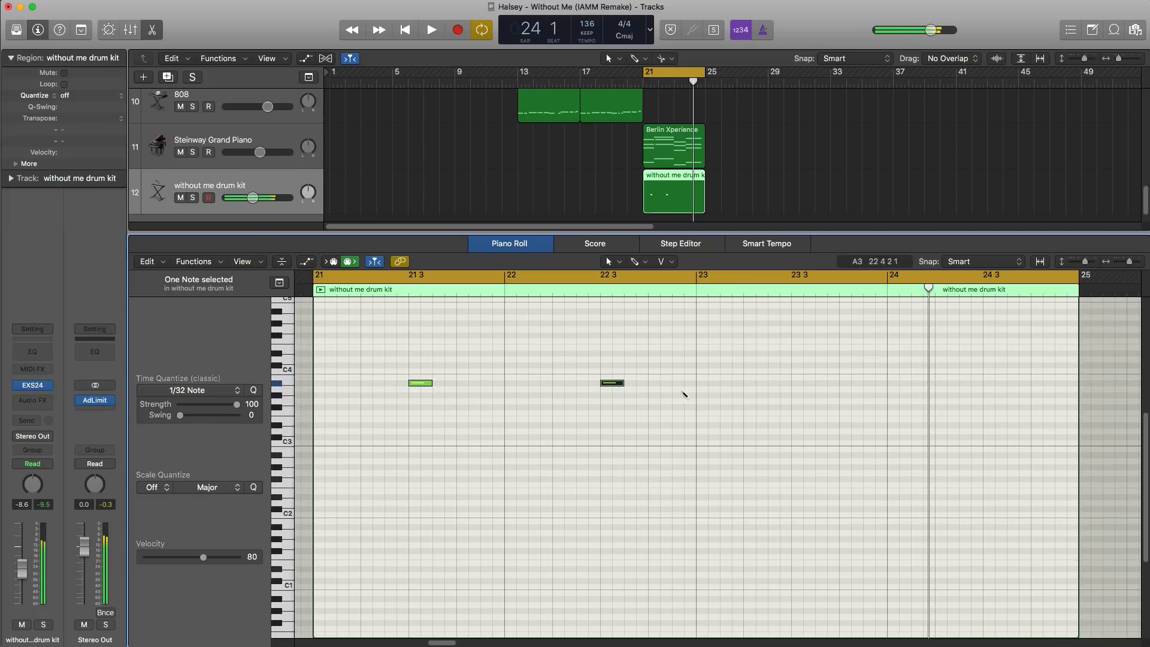
pyautogui.click(991, 386)
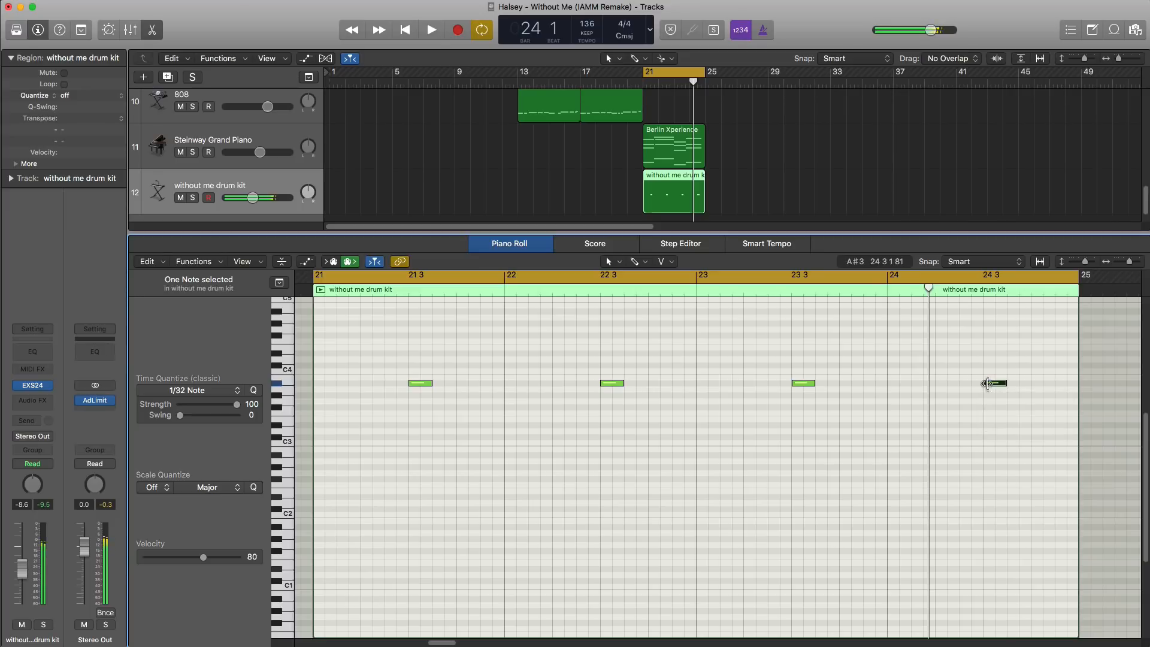
pyautogui.press('space')
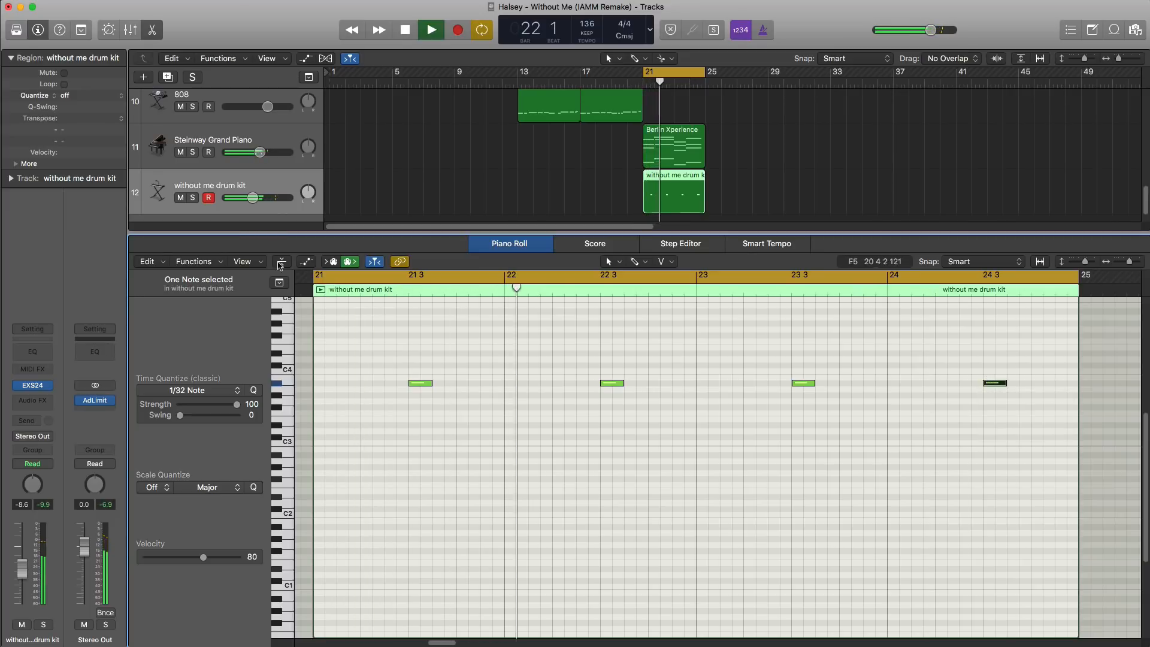
pyautogui.moveTo(253, 198)
pyautogui.mouseDown()
pyautogui.moveTo(272, 202)
pyautogui.moveTo(257, 203)
pyautogui.mouseUp()
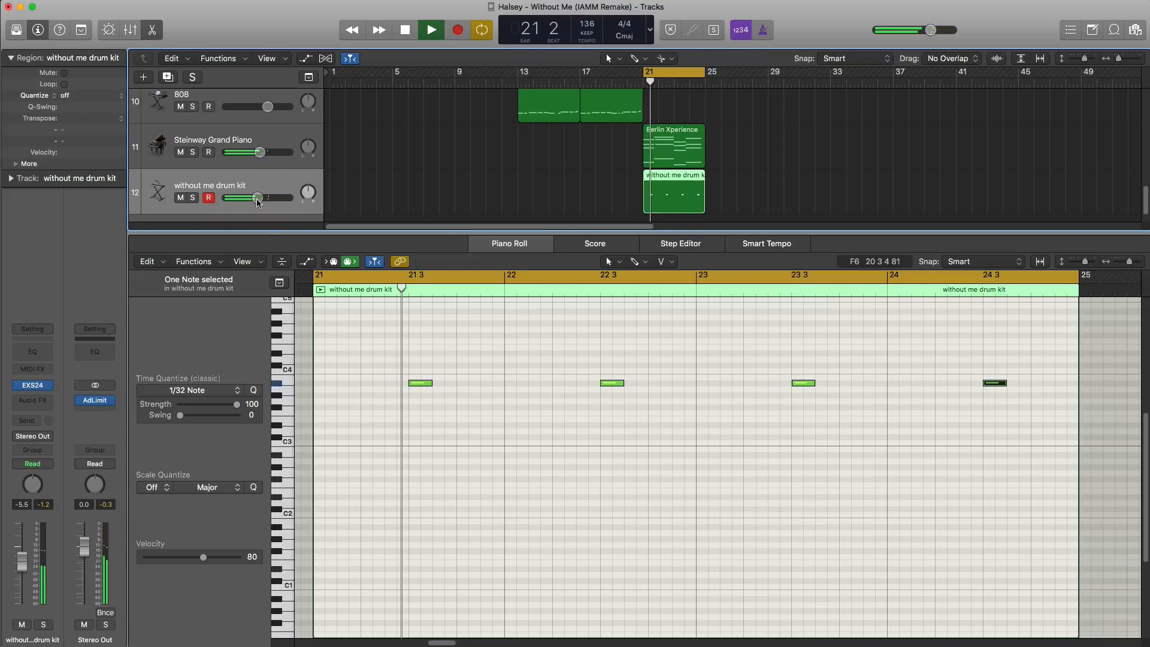
# - Lengthen the last chord of the Steinway Grand Piano region to the region's end and play it back
pyautogui.click(674, 147)
pyautogui.press('space')
pyautogui.moveTo(905, 365); pyautogui.dragTo(938, 527)
pyautogui.moveTo(1032, 408); pyautogui.dragTo(1076, 409)
pyautogui.press('space')
pyautogui.press('p')
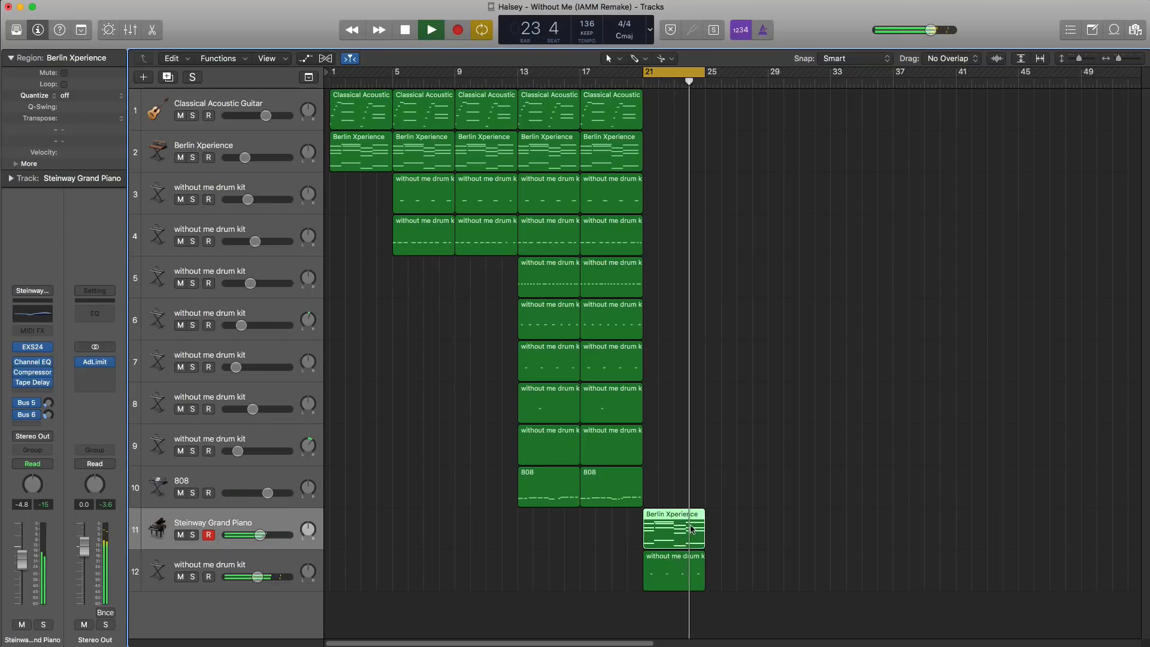
# - Repeat the Steinway Grand Piano region at bar 25, move the cycle to bars 25 to 28, and start playback
pyautogui.press('space')
pyautogui.click(700, 528)
pyautogui.press('super+r')
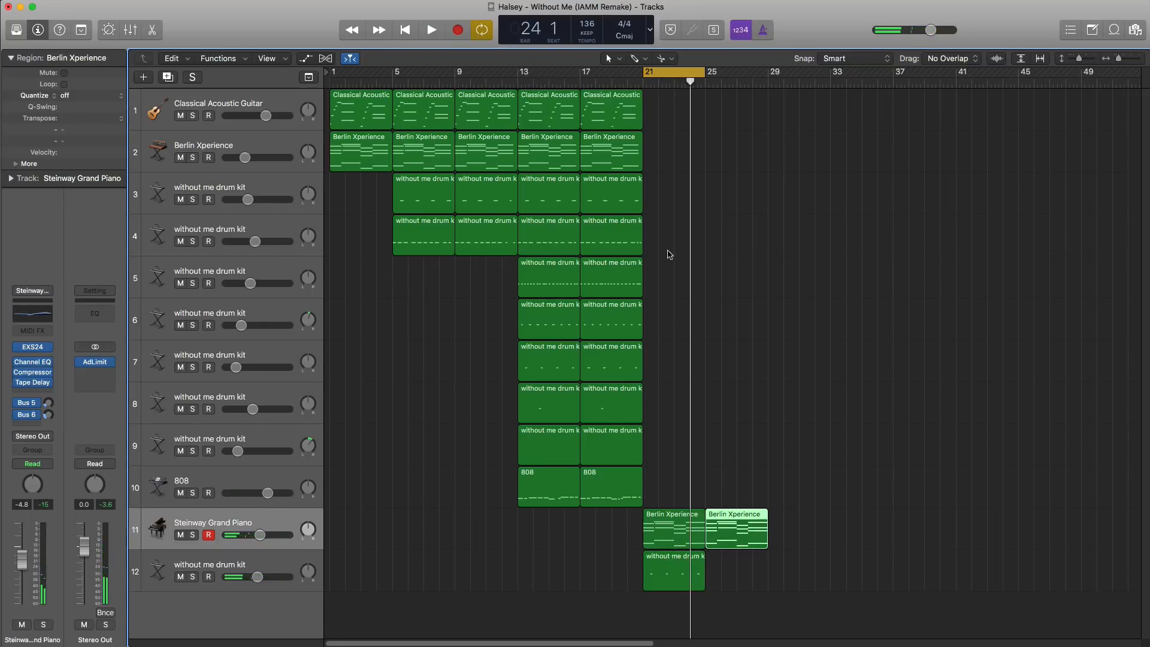
pyautogui.moveTo(677, 74); pyautogui.dragTo(740, 74)
pyautogui.press('space')
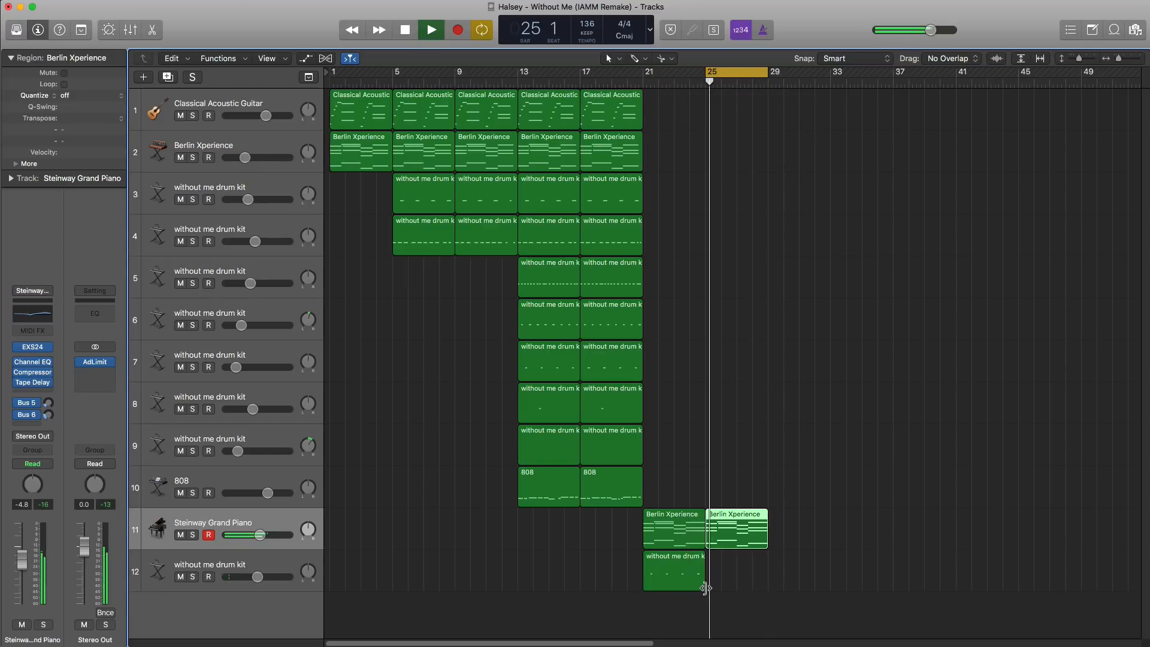
# - Duplicate the lowest drum kit track and create a four-bar region on the copy at bar 25
pyautogui.click(242, 564)
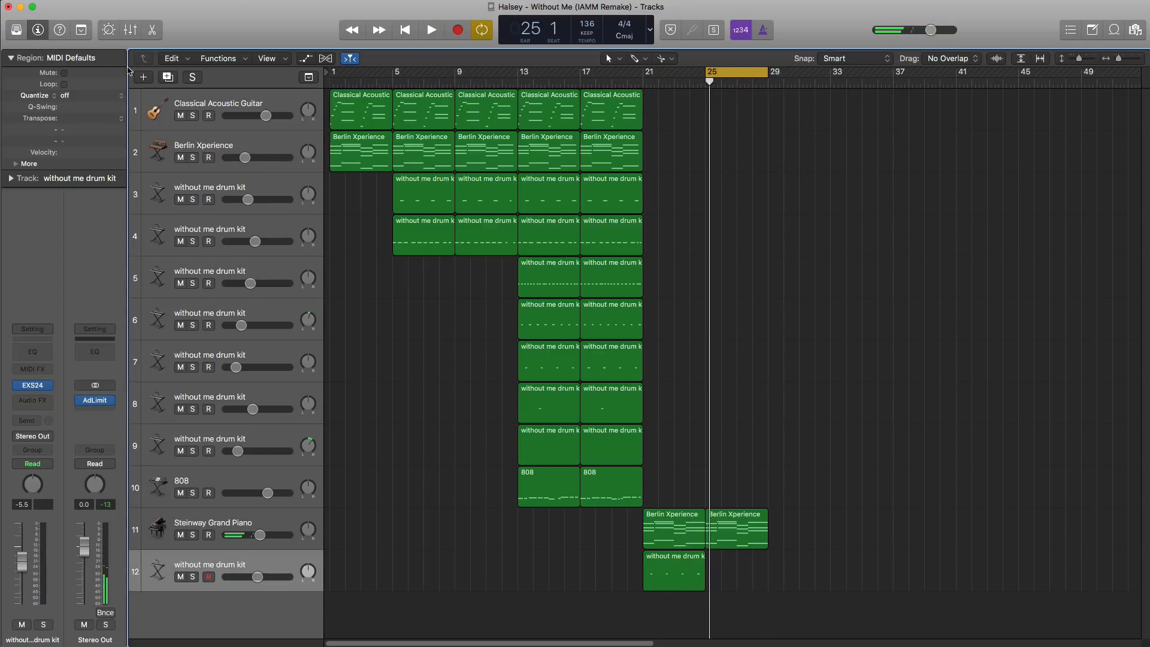
pyautogui.click(167, 77)
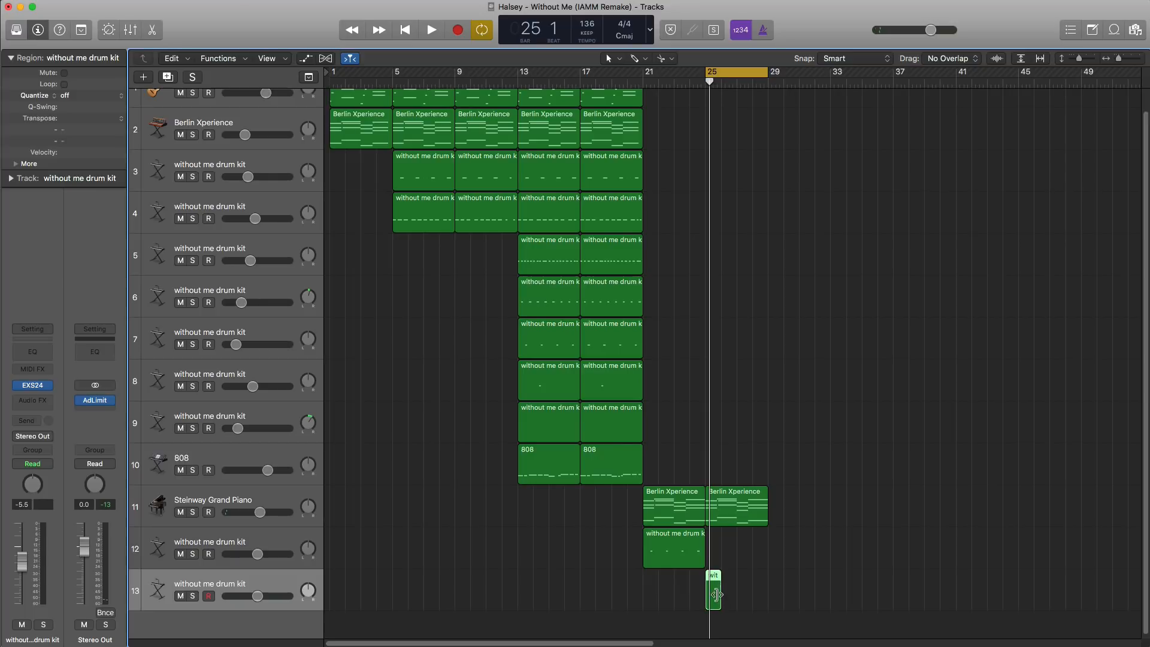
pyautogui.moveTo(723, 595); pyautogui.dragTo(767, 594)
# - Enter an F#3 note on beat 3 of bars 25, 26 and 27 in the new drum region and set its track volume to -10.8 dB
pyautogui.doubleClick(761, 595)
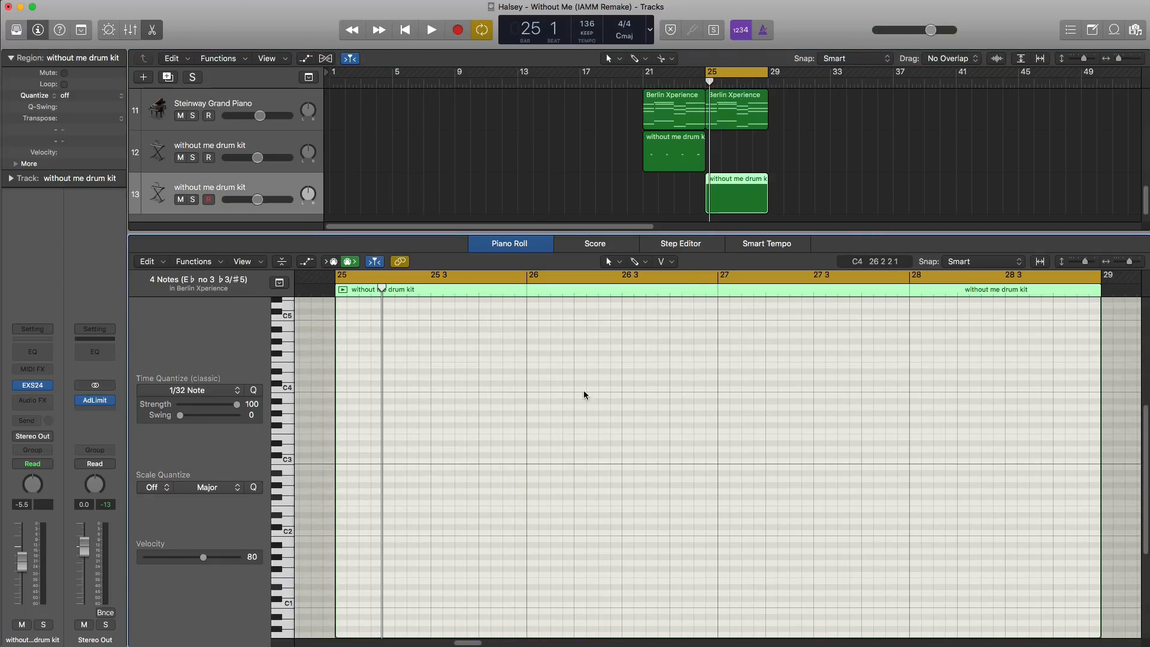
pyautogui.press('space')
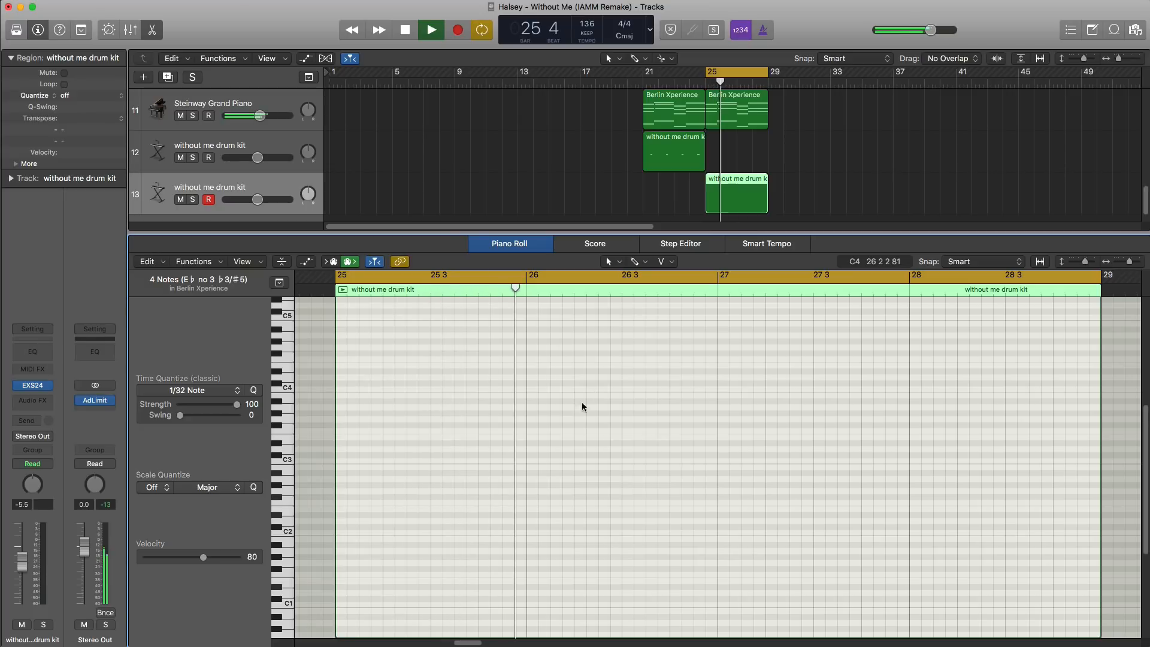
pyautogui.press('space')
pyautogui.moveTo(439, 498)
pyautogui.mouseDown()
pyautogui.moveTo(671, 497)
pyautogui.moveTo(478, 505)
pyautogui.moveTo(446, 536)
pyautogui.moveTo(443, 431)
pyautogui.mouseUp()
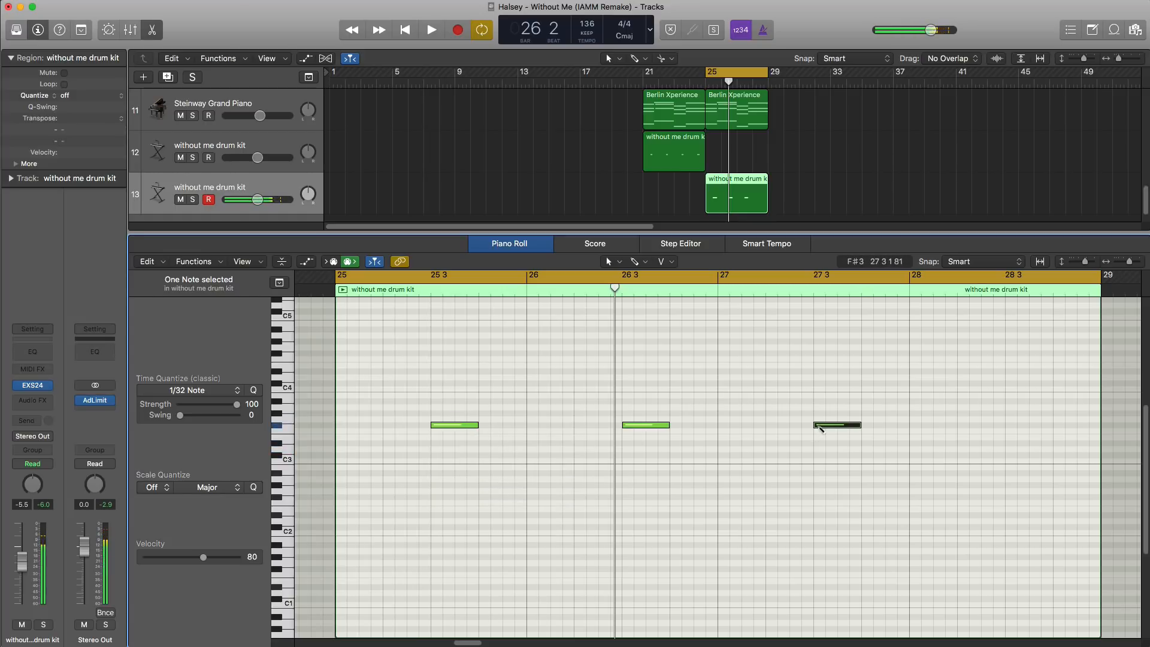
pyautogui.press('space')
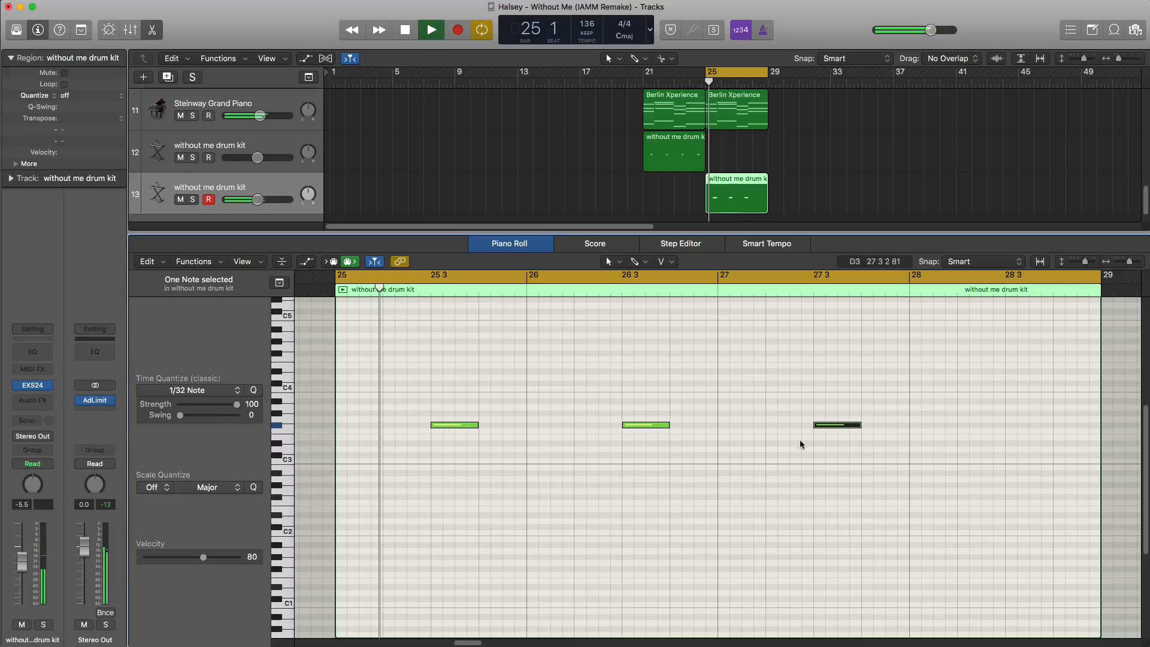
pyautogui.moveTo(257, 200); pyautogui.dragTo(259, 202)
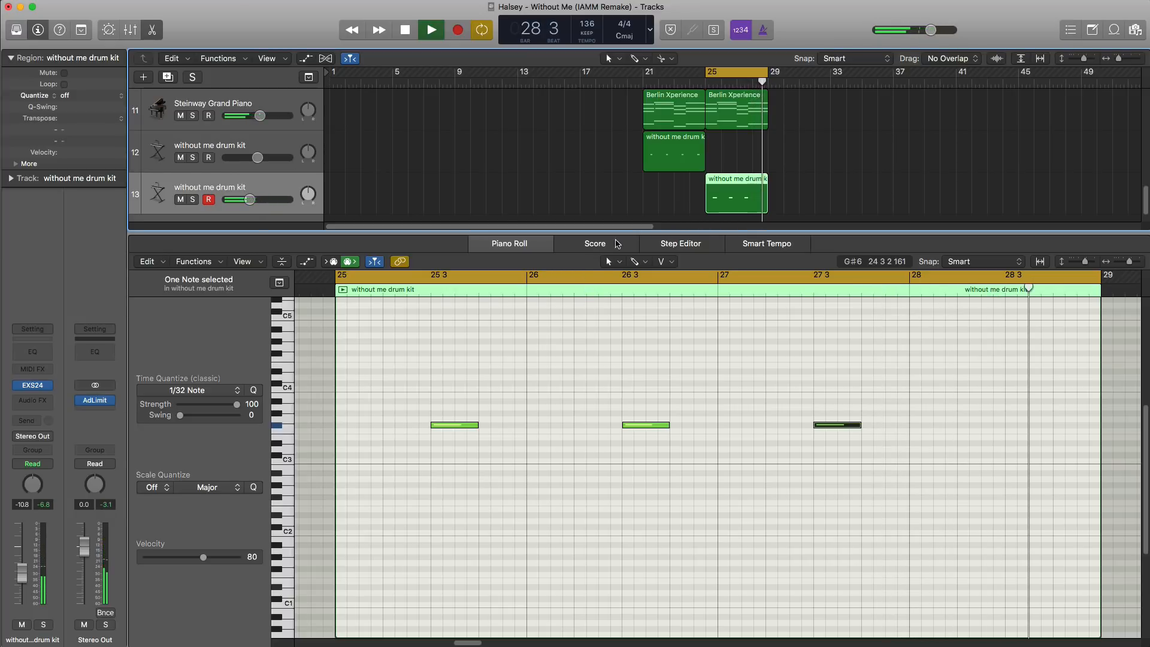
# - Shorten the second Steinway Grand Piano region so that it ends at beat 4 of bar 28
pyautogui.click(731, 120)
pyautogui.scroll(1, 770, 140)
pyautogui.press('x')
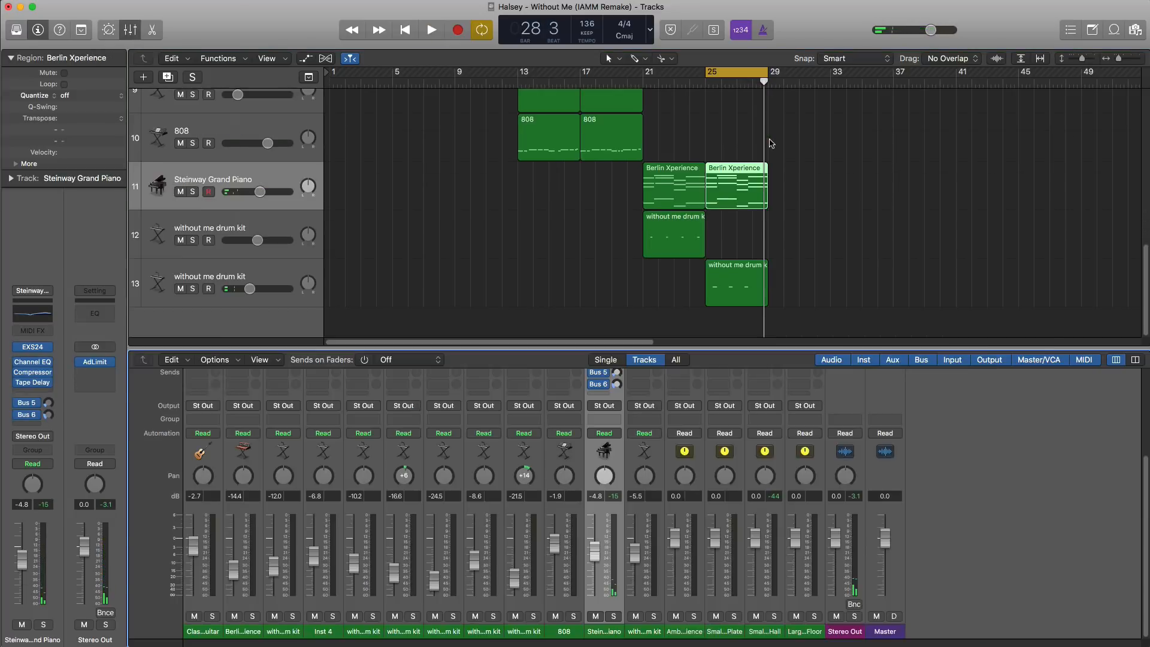
pyautogui.press('x')
pyautogui.scroll(5, 714, 536)
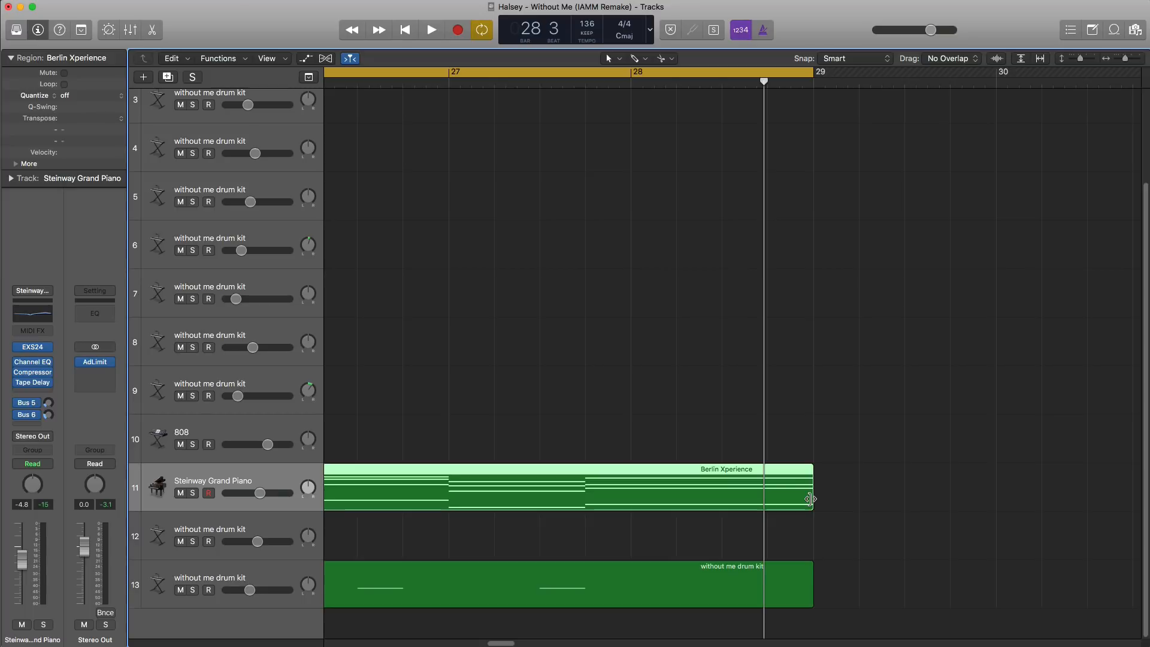
pyautogui.moveTo(810, 499); pyautogui.dragTo(765, 486)
# - Duplicate the lowest drum kit track, create a one-bar region on the copy at bar 28, and open it in the piano roll
pyautogui.click(246, 573)
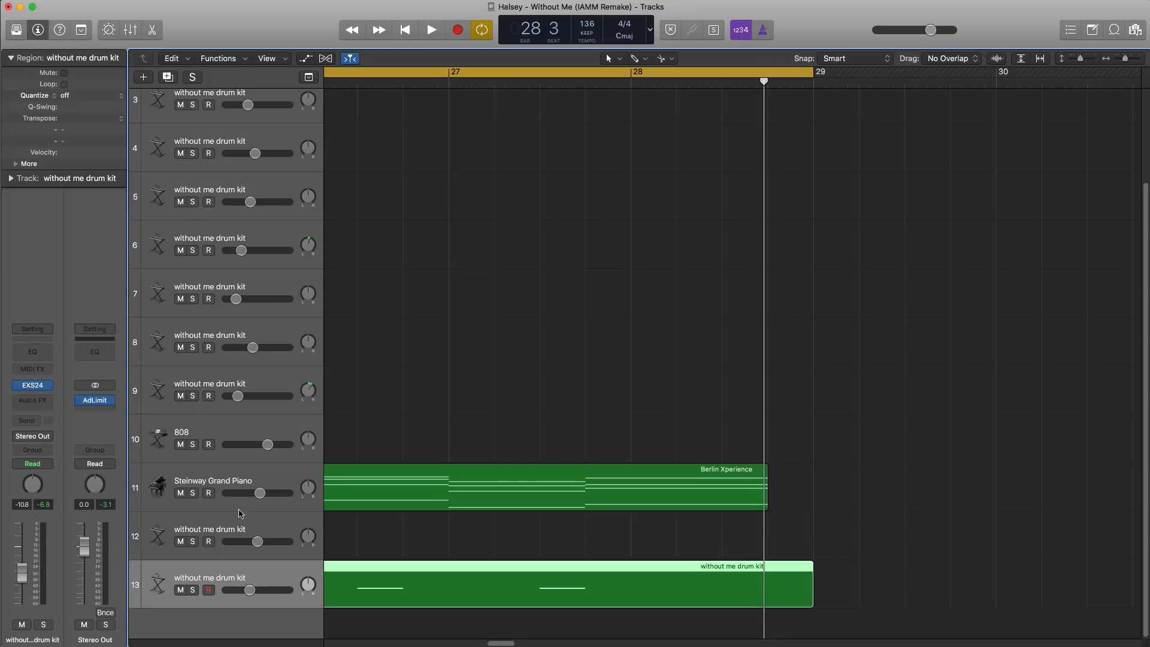
pyautogui.click(168, 77)
pyautogui.keyDown('ctrl'); pyautogui.keyDown('alt'); pyautogui.click(573, 419); pyautogui.keyUp('alt'); pyautogui.keyUp('ctrl')
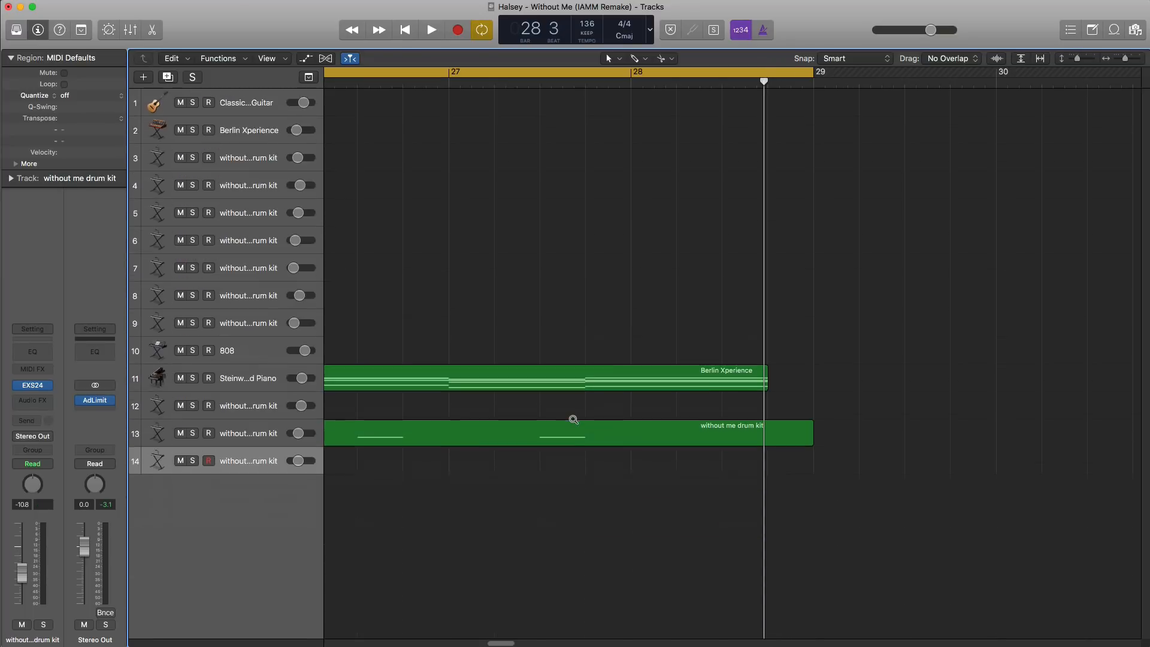
pyautogui.doubleClick(542, 466)
pyautogui.moveTo(561, 462); pyautogui.dragTo(745, 454)
pyautogui.doubleClick(744, 455)
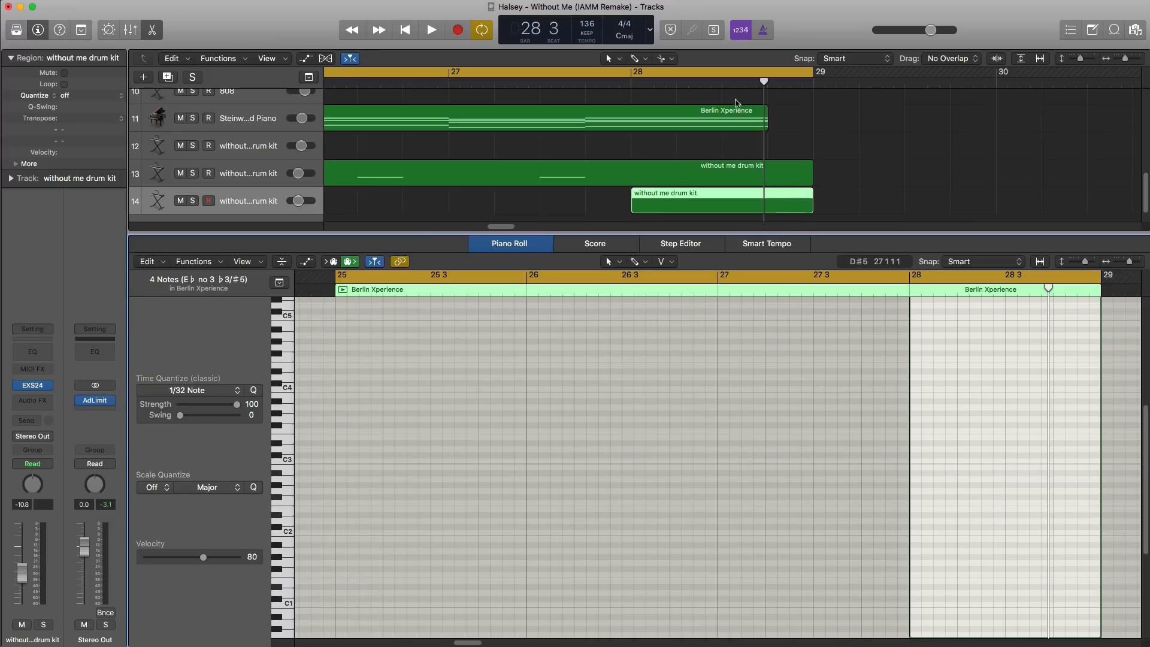
# - Set the cycle from beat 4 of bar 27 to bar 29 and listen to the end of the piano section
pyautogui.click(659, 78)
pyautogui.moveTo(632, 76); pyautogui.dragTo(812, 93)
pyautogui.press('space')
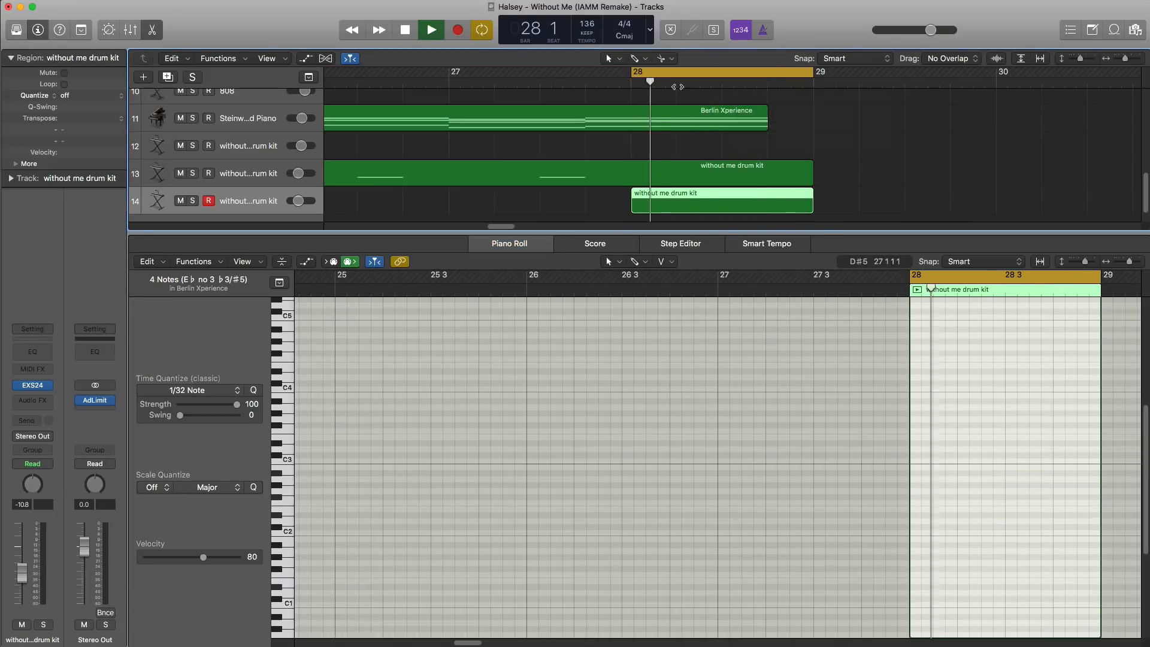
pyautogui.press('space')
pyautogui.moveTo(588, 78); pyautogui.dragTo(814, 83)
pyautogui.press('space')
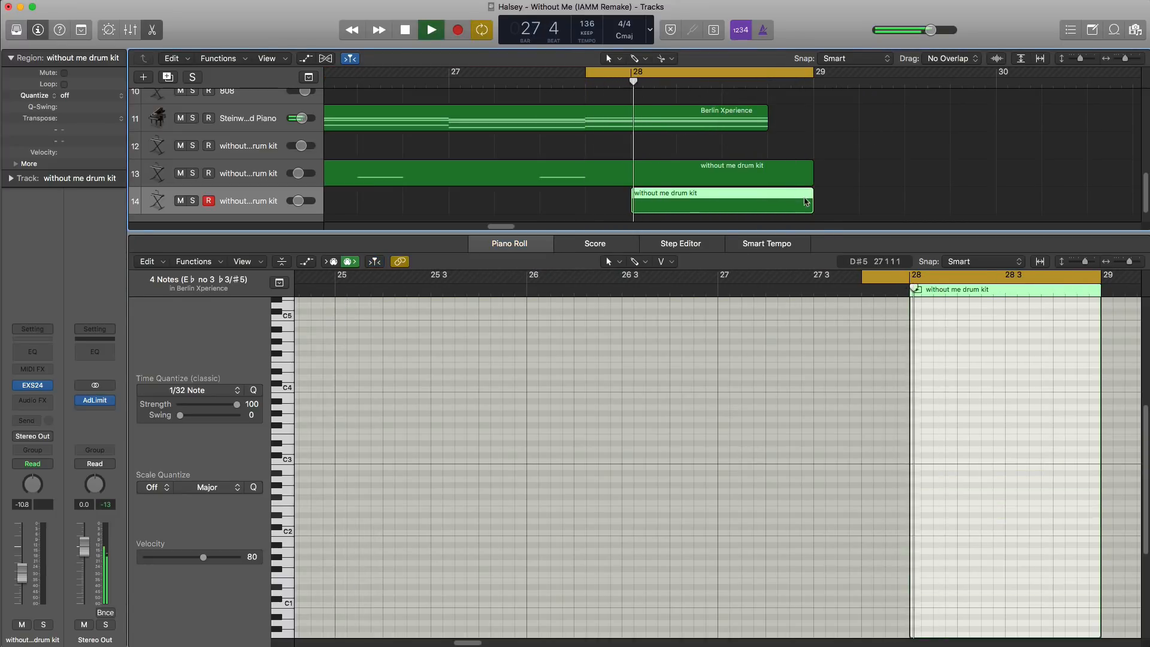
pyautogui.press('space')
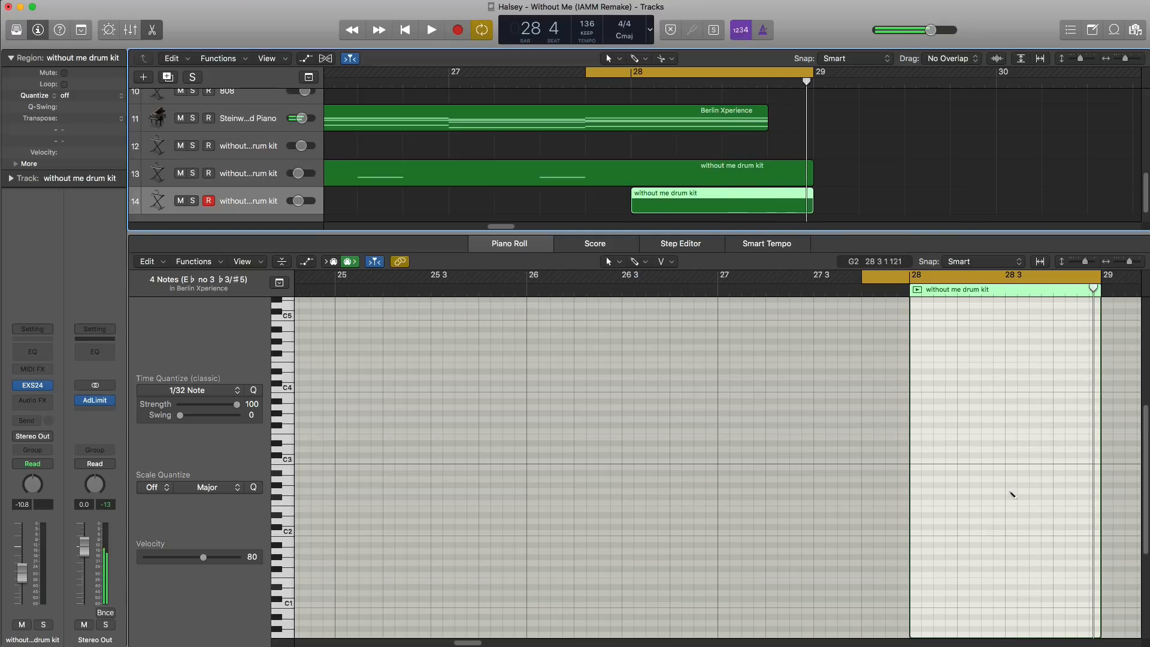
# - Add a note on beat 3 of bar 28, raise it to G#3, and play it back
pyautogui.click(1009, 485)
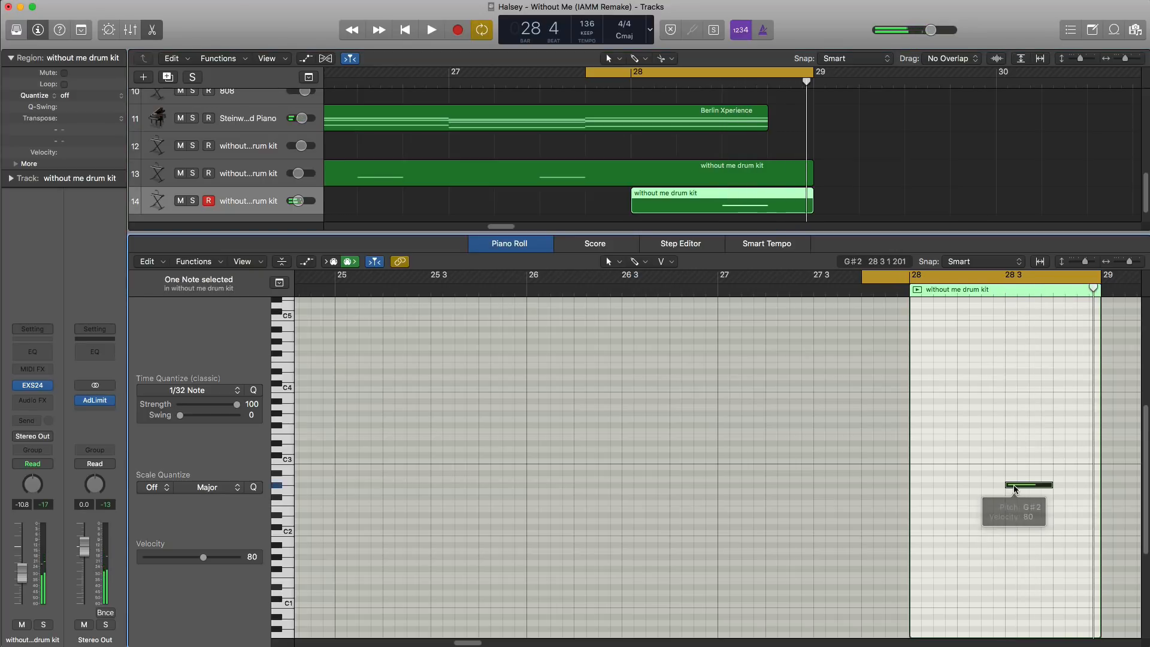
pyautogui.moveTo(1013, 488); pyautogui.dragTo(1042, 414)
pyautogui.press('space')
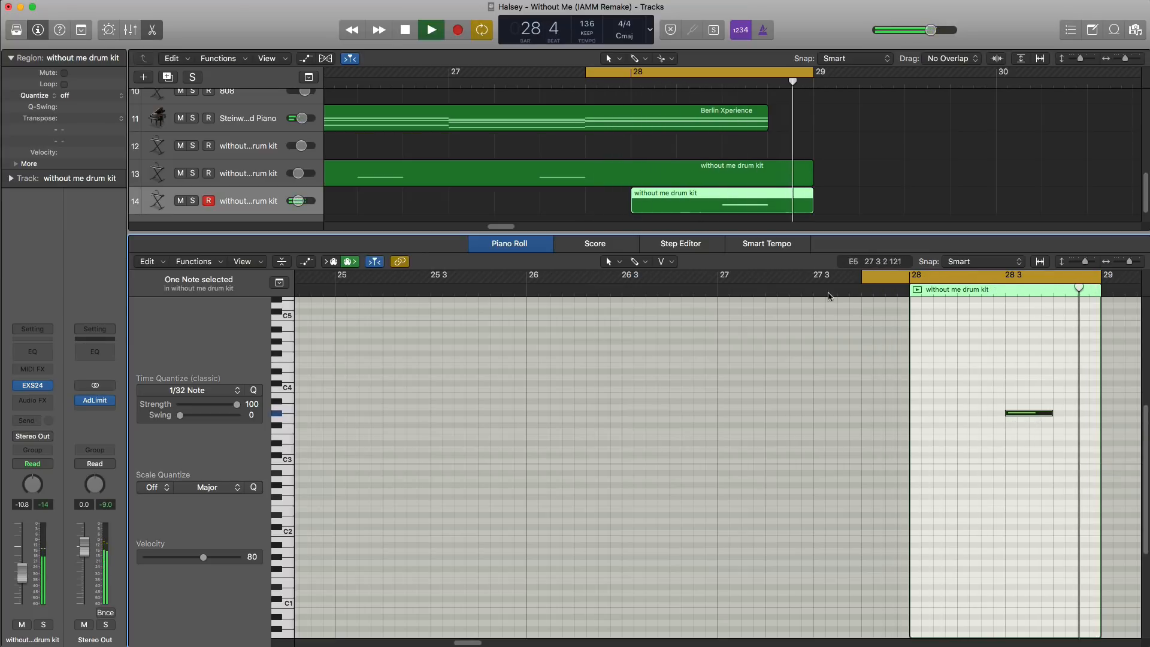
# - Shorten the second Steinway Grand Piano region so that it ends at beat 3 of bar 28, play it back, and close the piano roll
pyautogui.press('space')
pyautogui.moveTo(767, 123); pyautogui.dragTo(722, 127)
pyautogui.press('space')
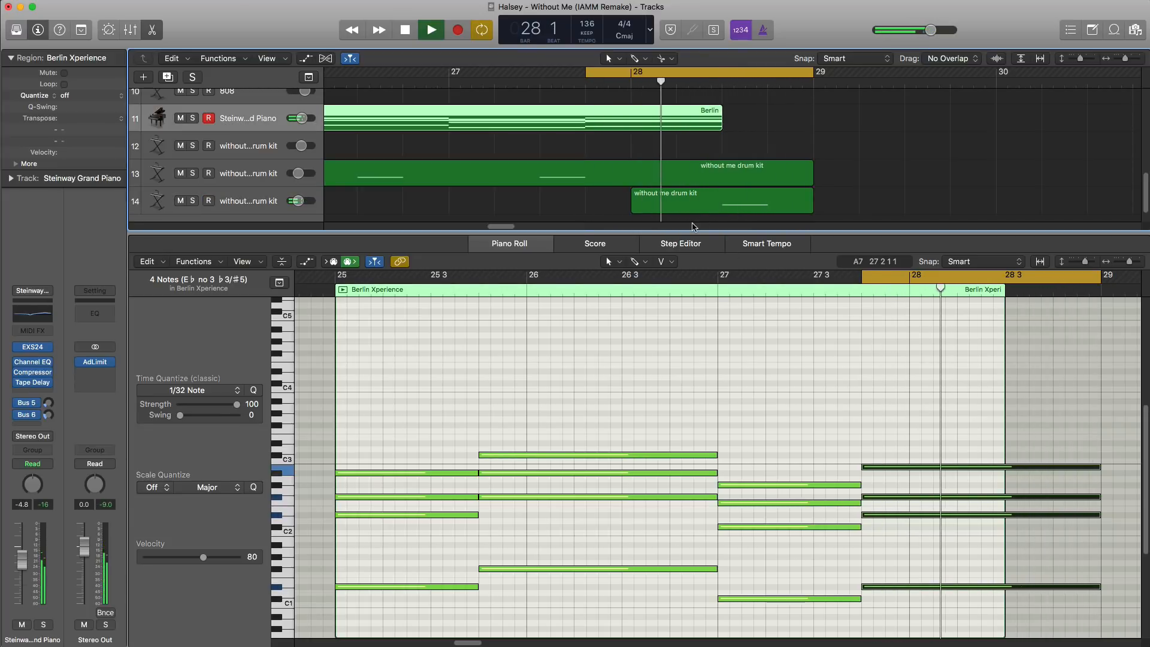
pyautogui.press('e')
pyautogui.press('x')
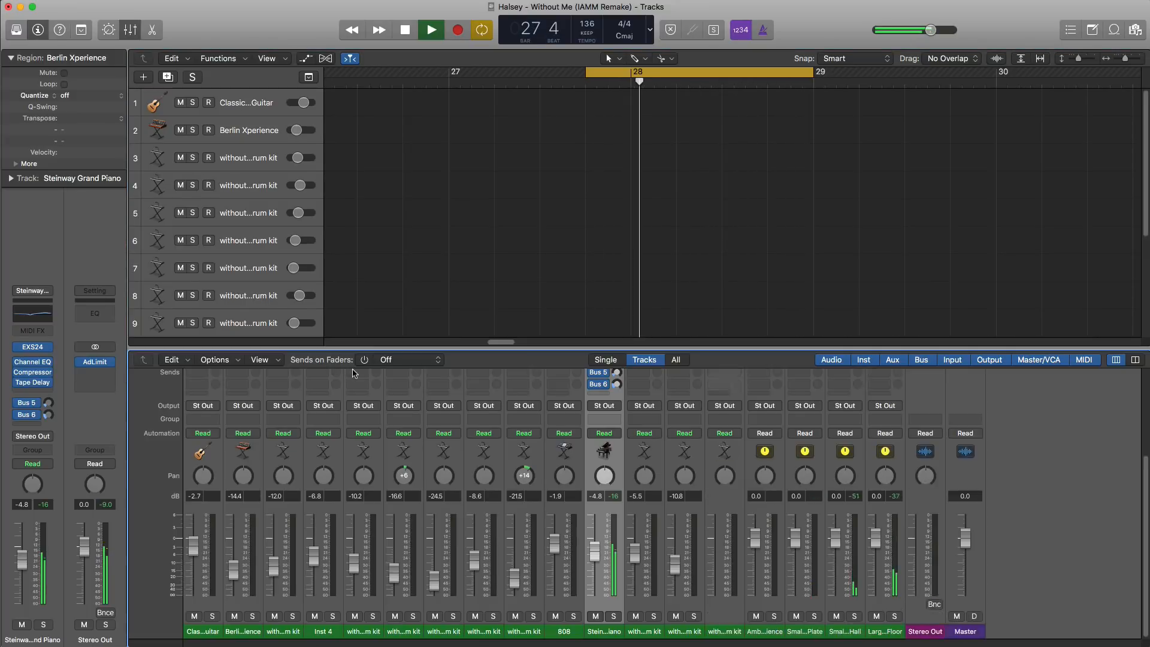
pyautogui.press('x')
# - Set the cycle to bars 25 to 29 and listen to the second half of the piano section
pyautogui.scroll(-3, 393, 364)
pyautogui.scroll(-4, 392, 364)
pyautogui.press('space')
pyautogui.hscroll(-5, 393, 364)
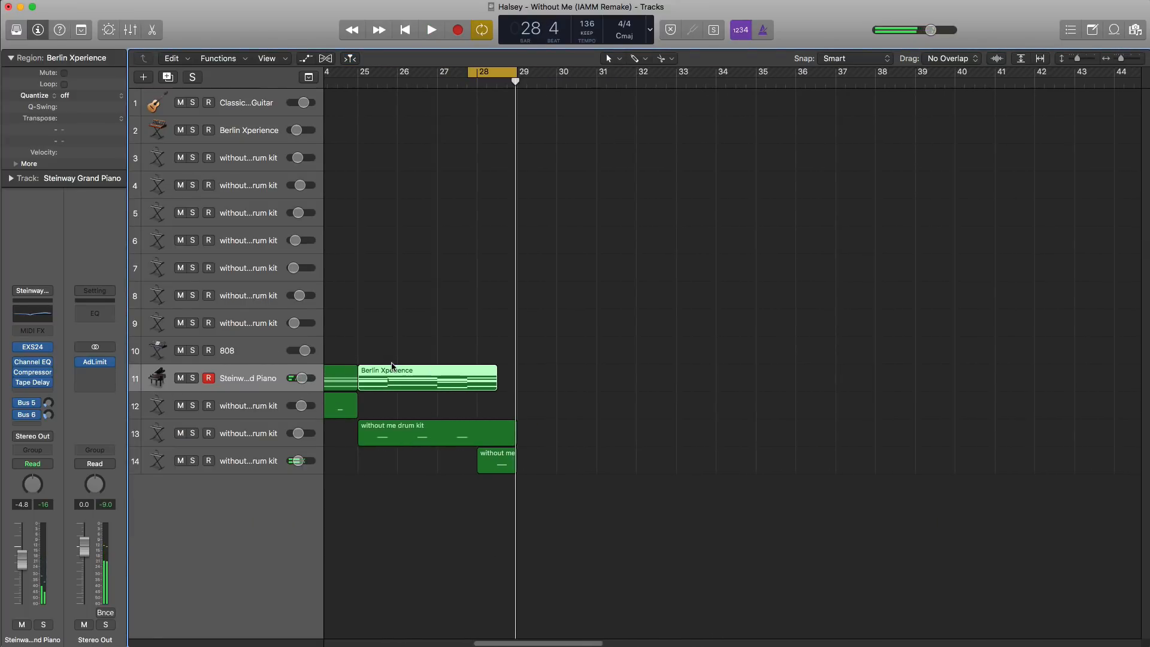
pyautogui.moveTo(458, 73); pyautogui.dragTo(603, 80)
pyautogui.press('space')
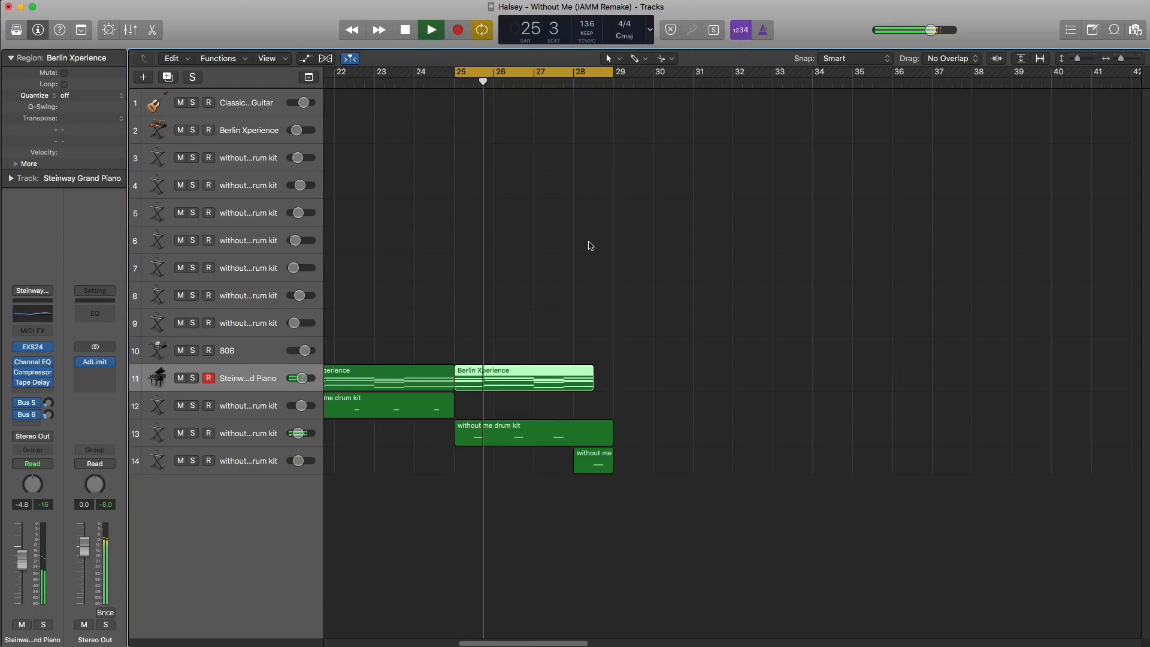
pyautogui.scroll(-5, 591, 244)
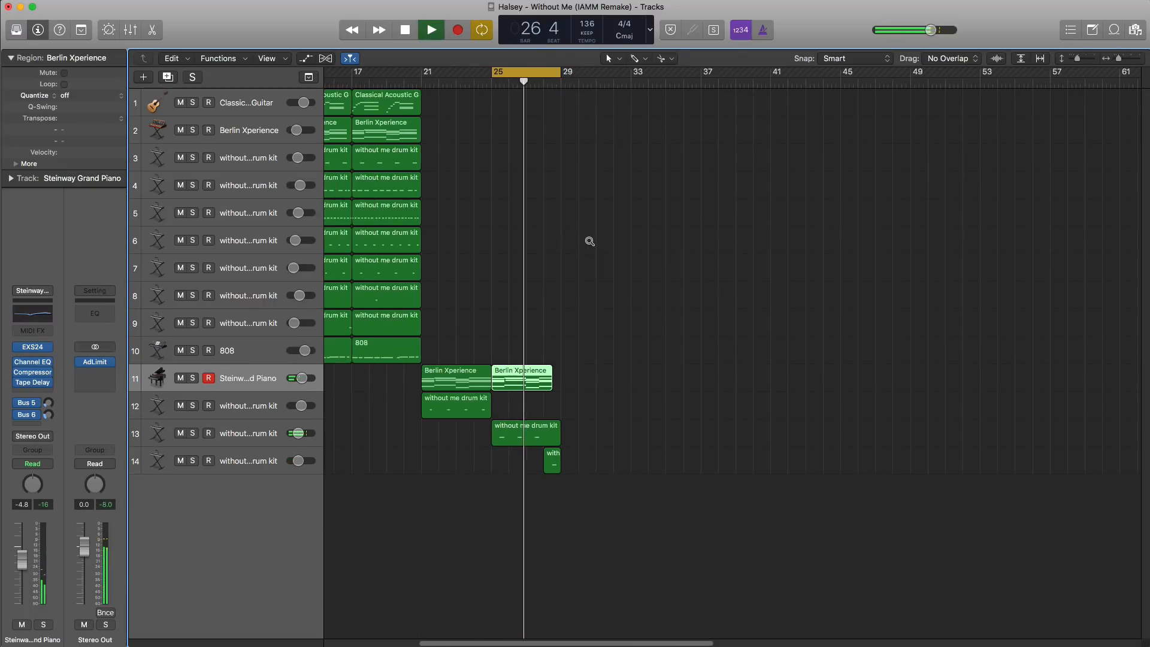
pyautogui.scroll(2, 591, 243)
pyautogui.hscroll(-5, 591, 243)
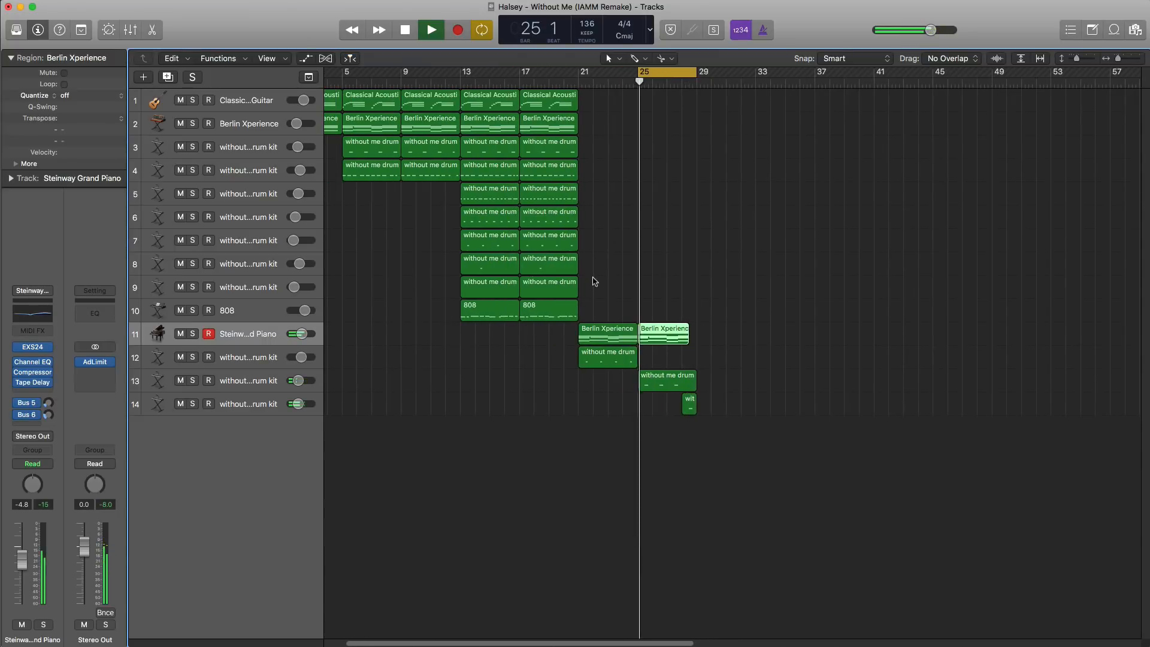
pyautogui.press('space')
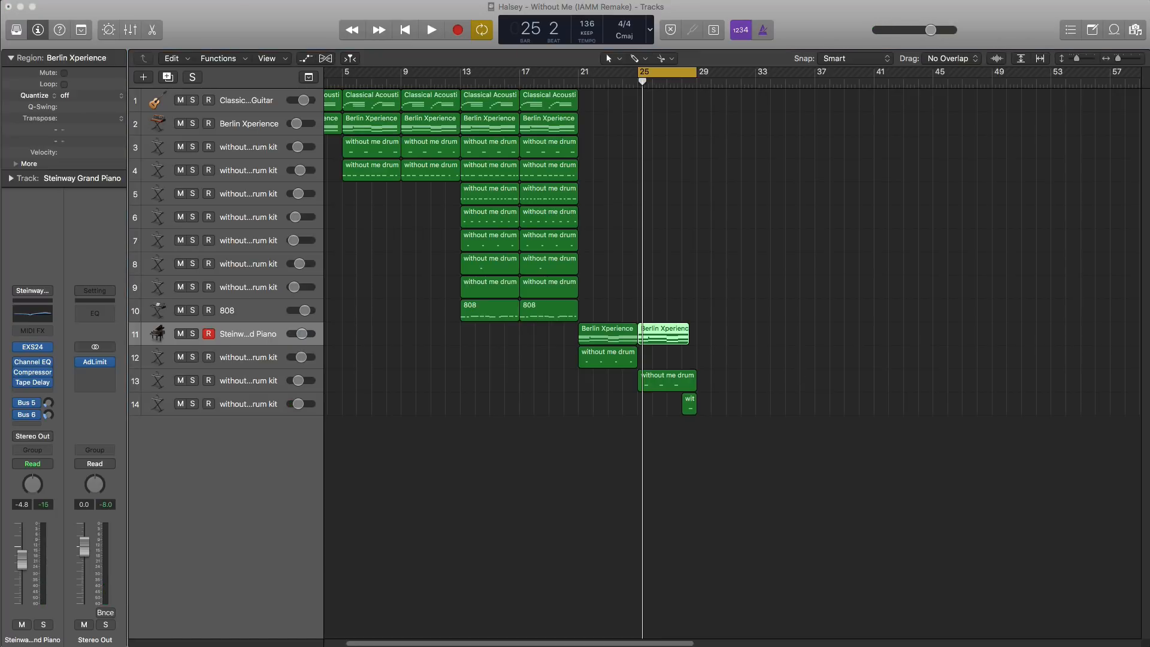
# - Import the CTS_Riser_8 audio file onto a new track below the drum kits and place it to end at beat 3 of bar 28
pyautogui.moveTo(1146, 383); pyautogui.dragTo(666, 450)
pyautogui.scroll(5, 723, 442)
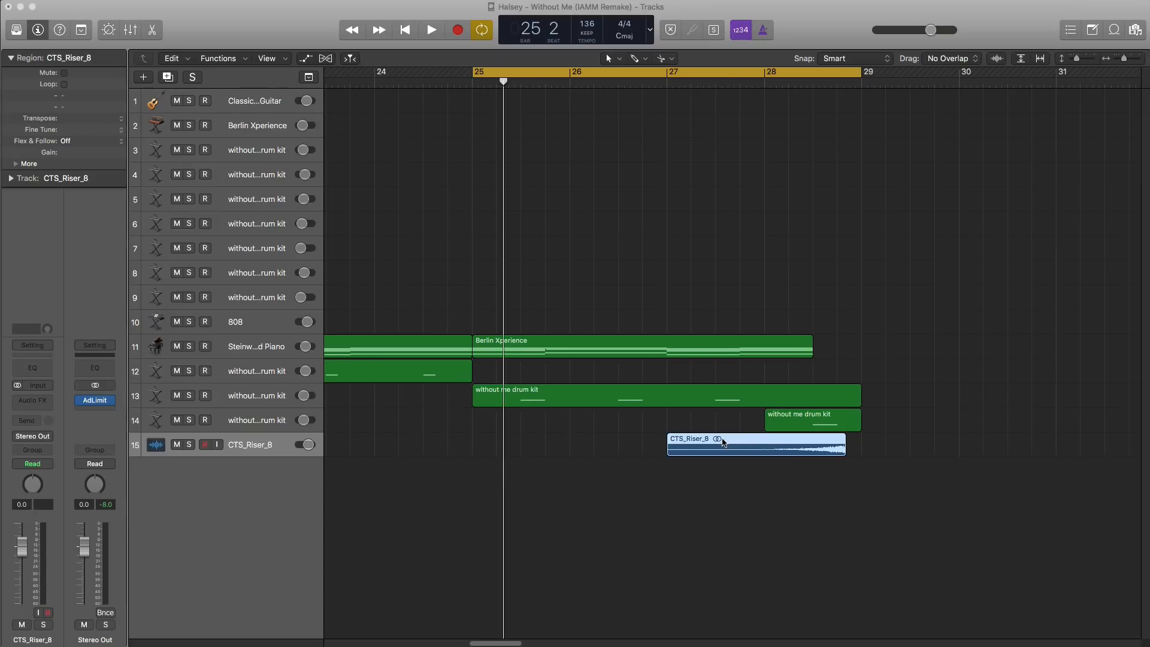
pyautogui.scroll(3, 723, 442)
pyautogui.scroll(2, 725, 449)
pyautogui.moveTo(838, 567); pyautogui.dragTo(792, 569)
# - Lower the CTS_Riser_8 track's volume to -16.0 dB while listening to the cycle
pyautogui.press('space')
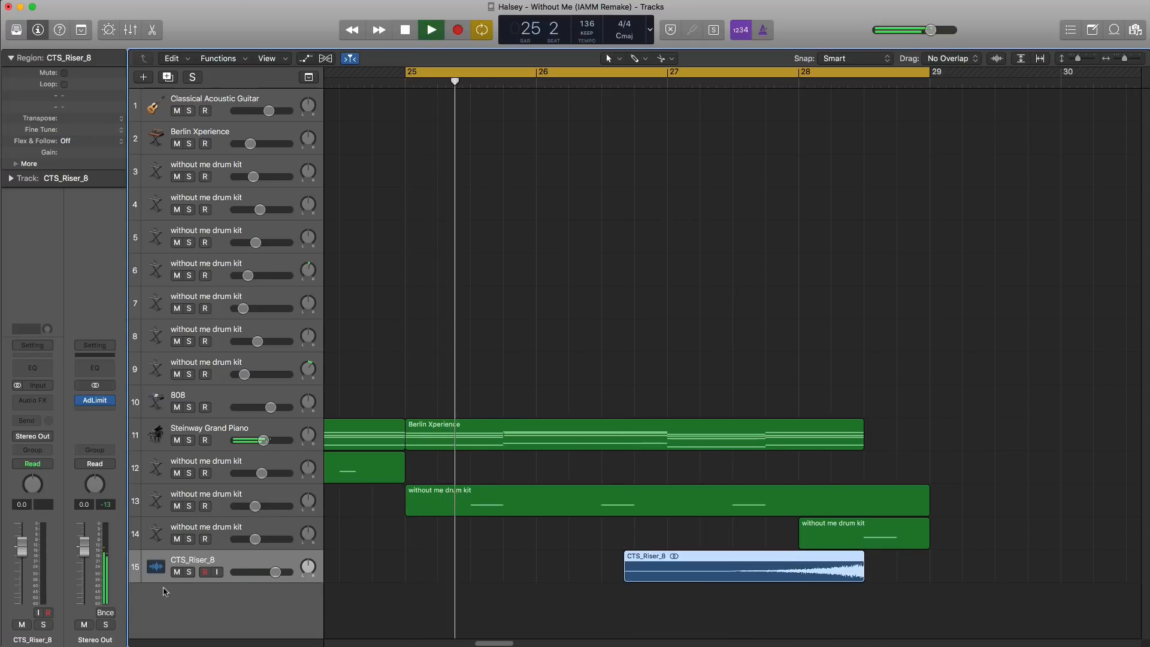
pyautogui.moveTo(276, 572); pyautogui.dragTo(250, 573)
pyautogui.press('space')
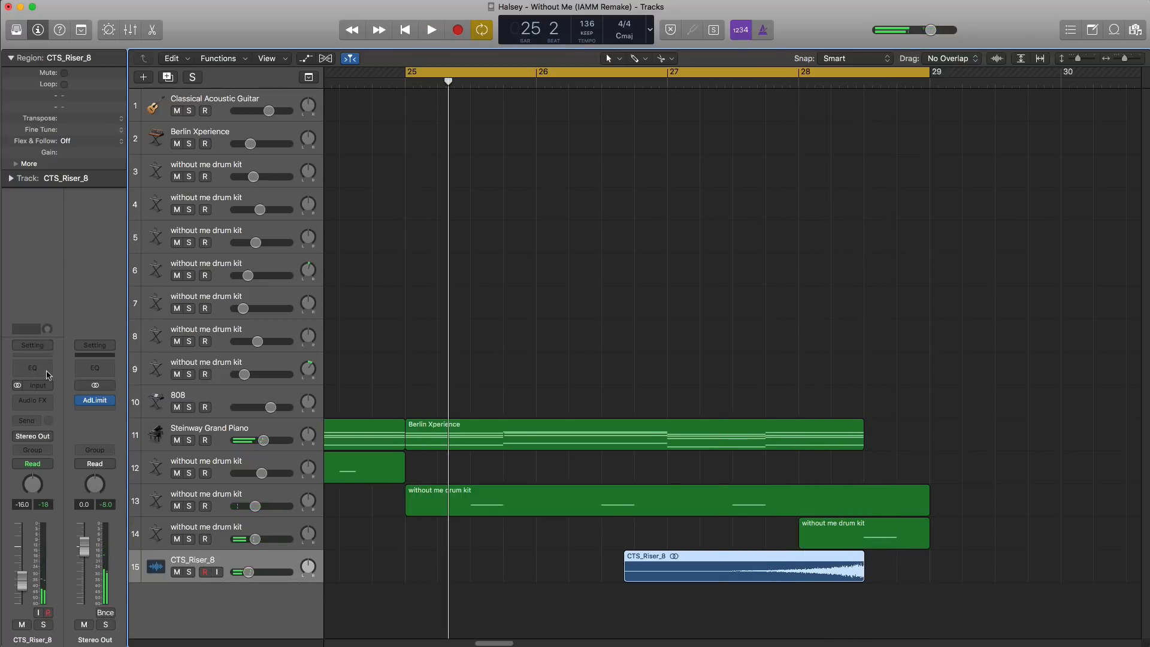
# - Add a Channel EQ to the CTS_Riser_8 track with a 24 dB/Oct high cut at 4750 Hz
pyautogui.click(32, 368)
pyautogui.moveTo(706, 192); pyautogui.dragTo(576, 215)
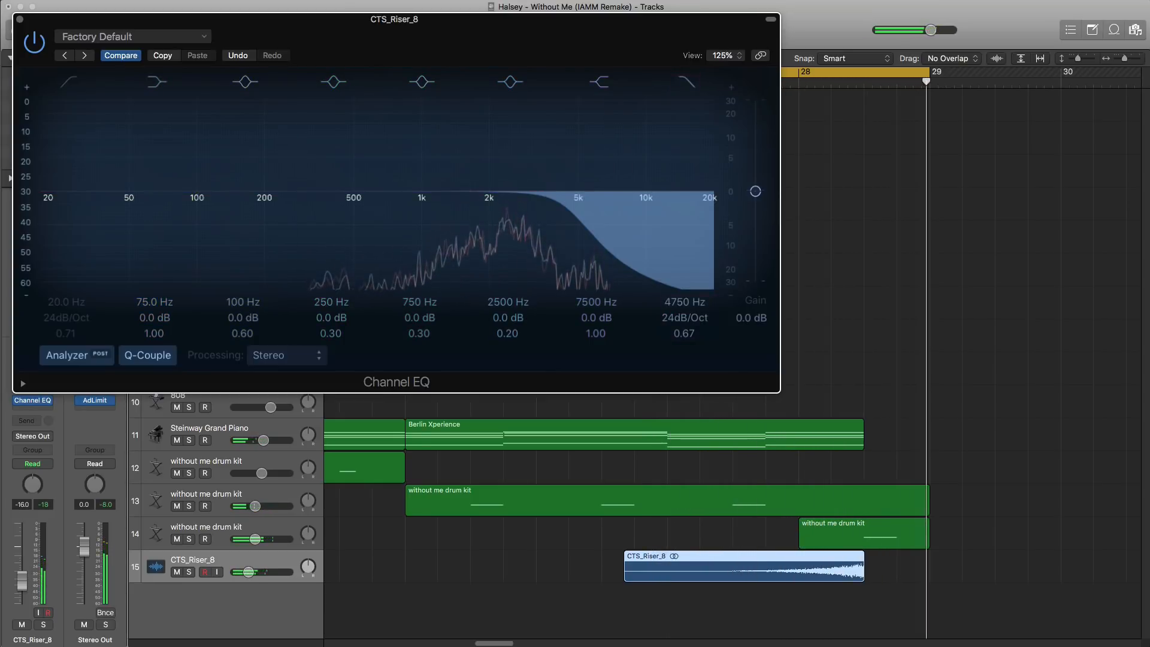
pyautogui.click(19, 19)
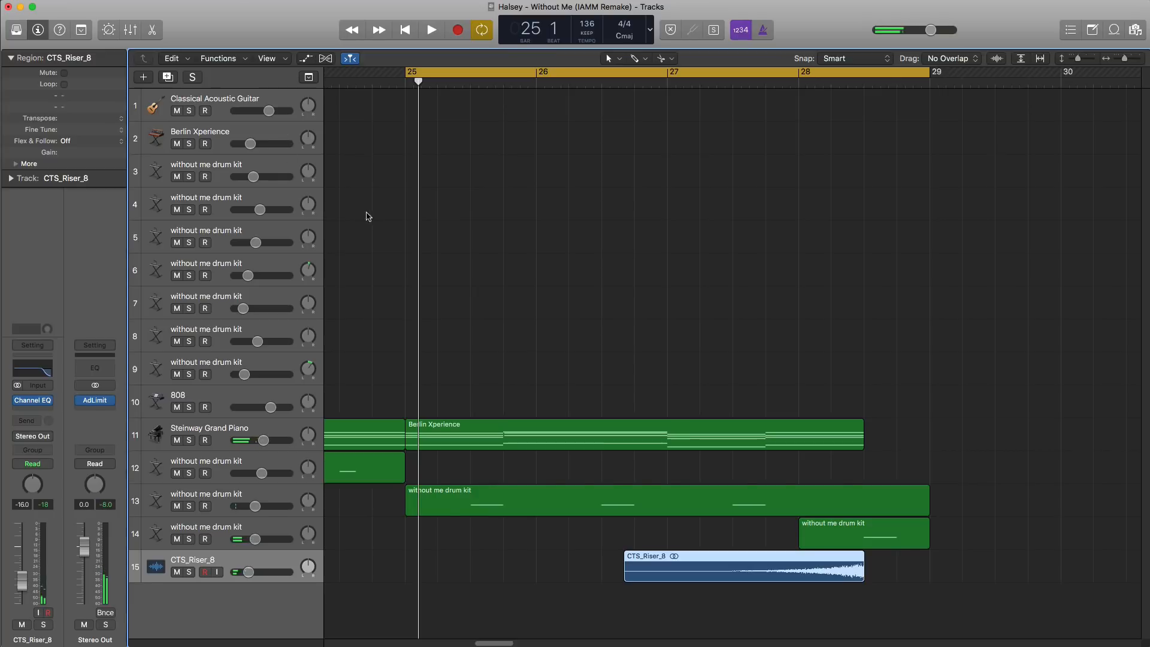
# - Copy the bar 13 to 21 regions of tracks 1 to 10 to bar 29, and play them with the cycle on bars 29 to 33
pyautogui.press('x')
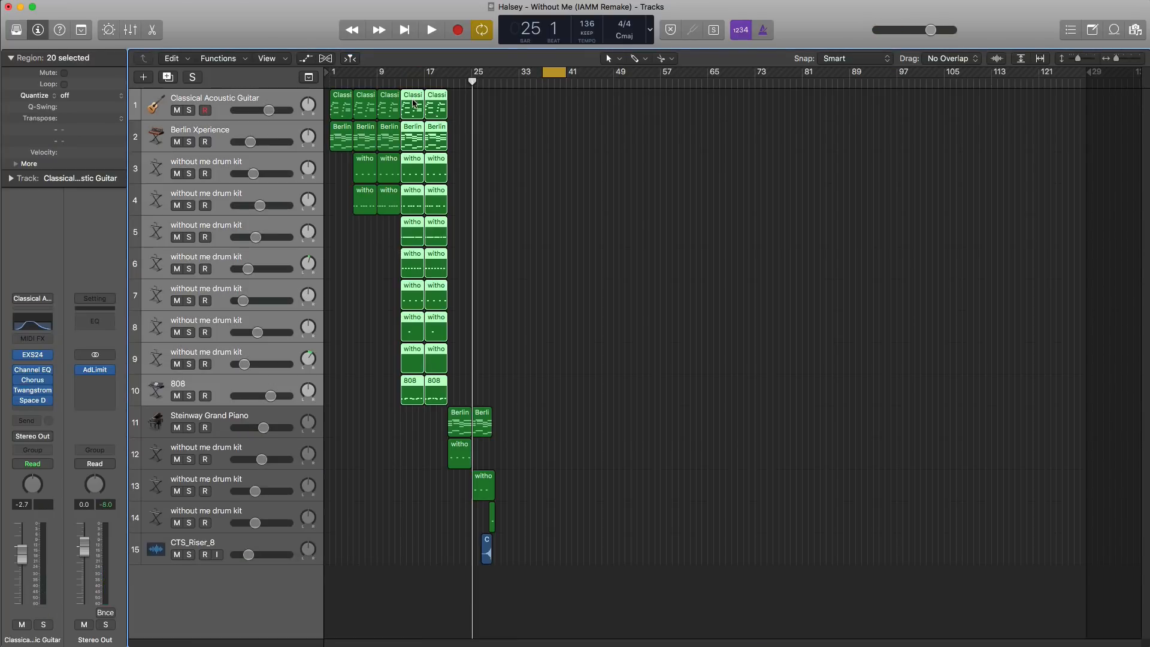
pyautogui.moveTo(413, 103); pyautogui.dragTo(693, 76)
pyautogui.press('z')
pyautogui.click(607, 535)
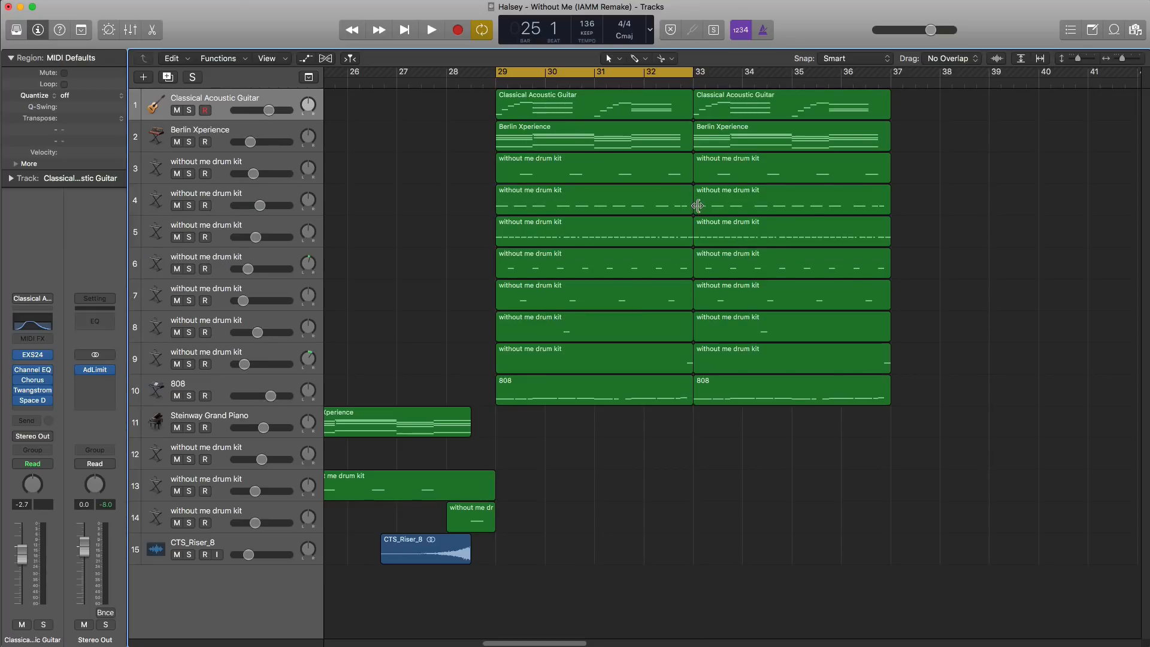
pyautogui.press('space')
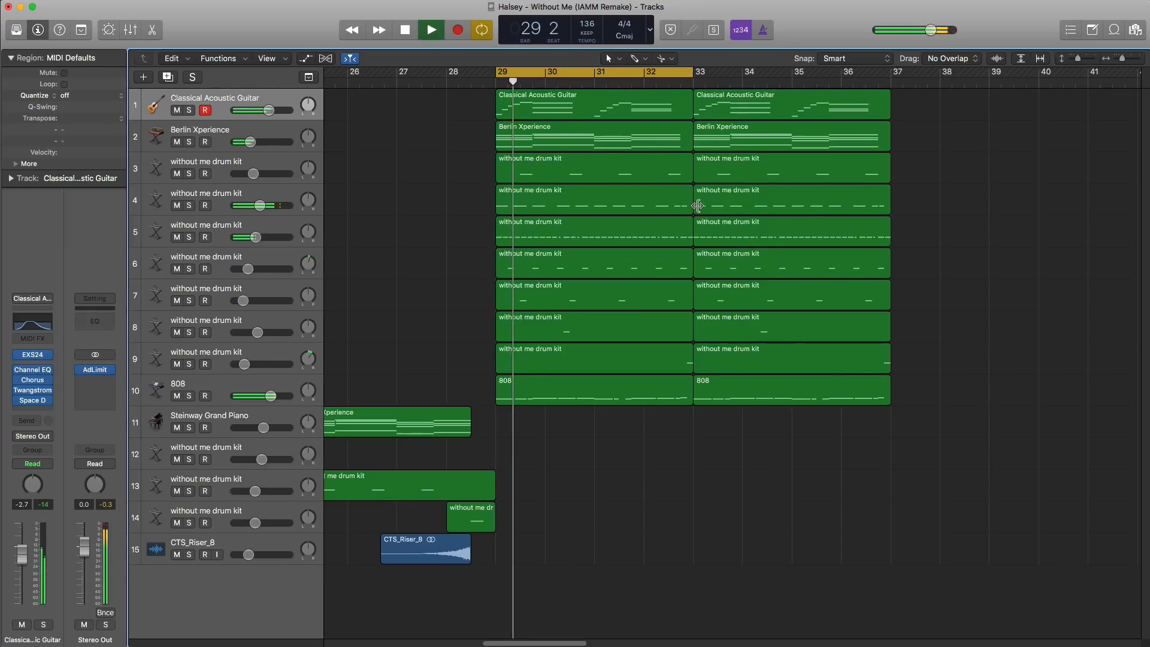
pyautogui.scroll(-2, 476, 310)
pyautogui.scroll(-1, 476, 310)
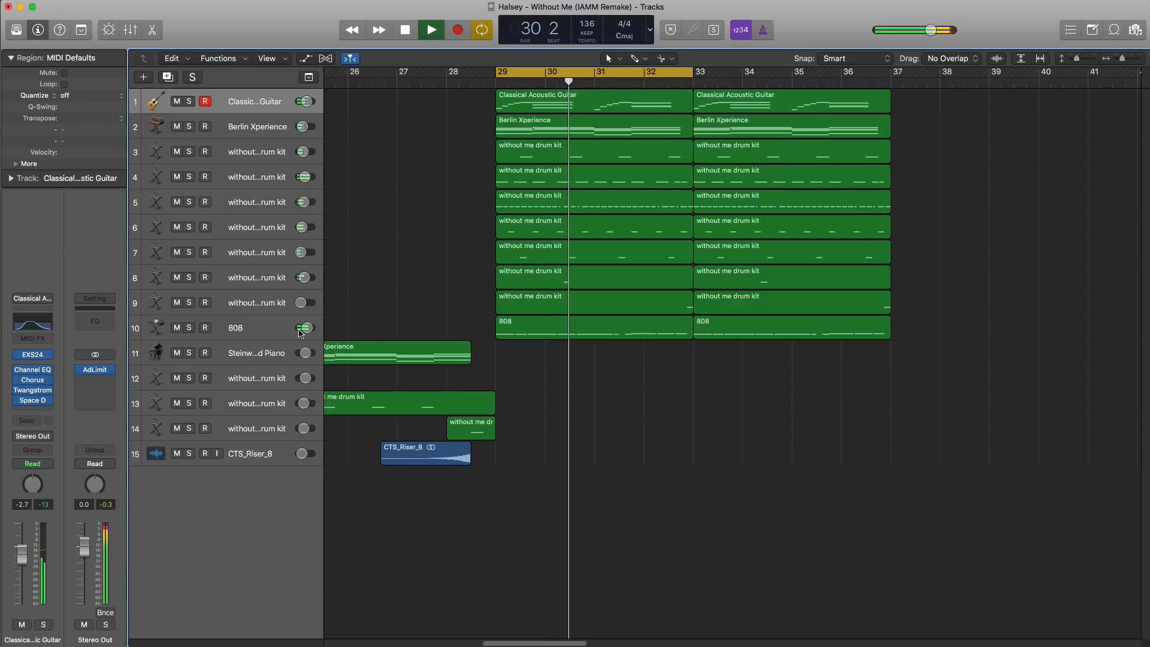
pyautogui.press('space')
# - Add one software instrument track below the 808 and copy the first piano region onto it at bar 29
pyautogui.click(157, 329)
pyautogui.click(143, 78)
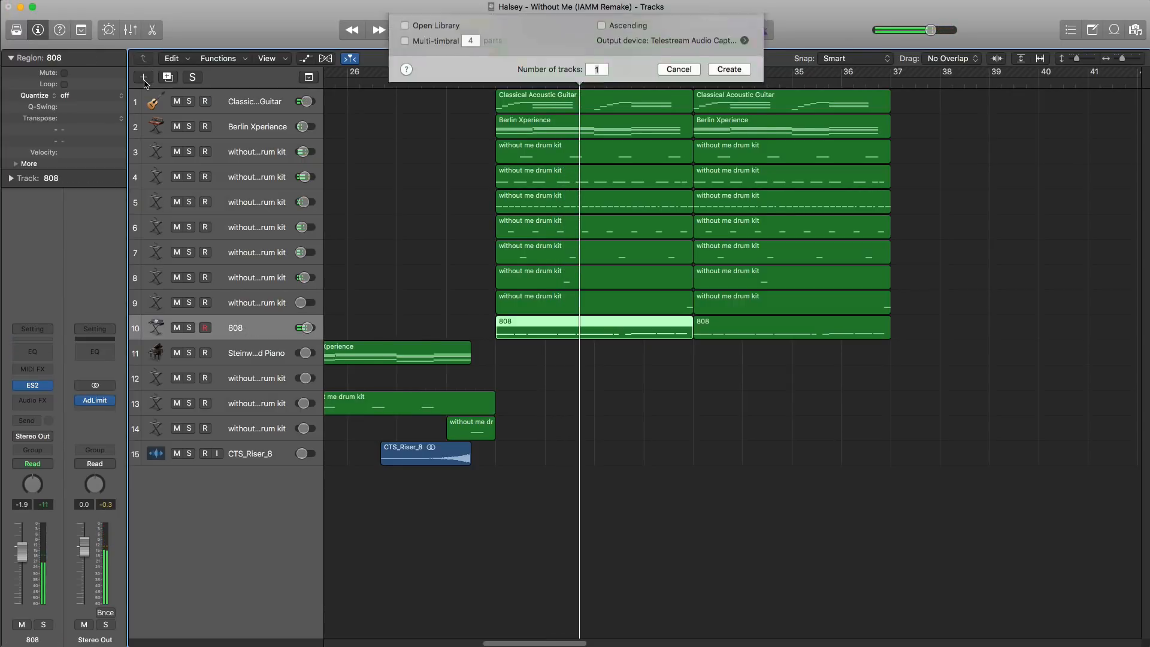
pyautogui.press('Return')
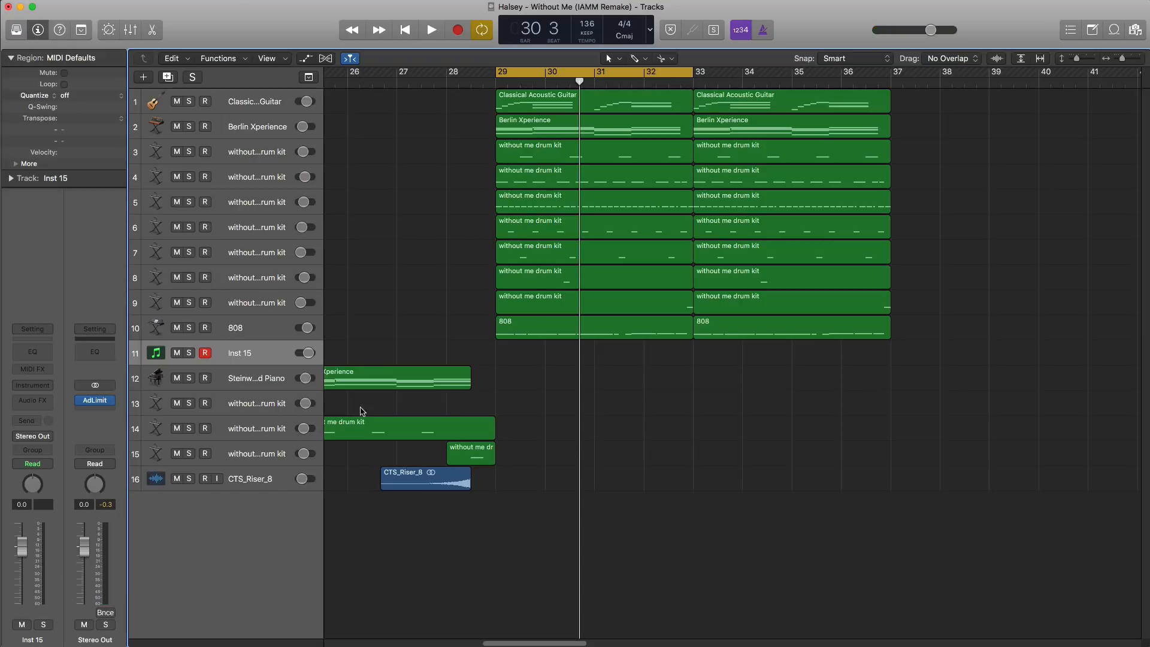
pyautogui.hscroll(-5, 406, 404)
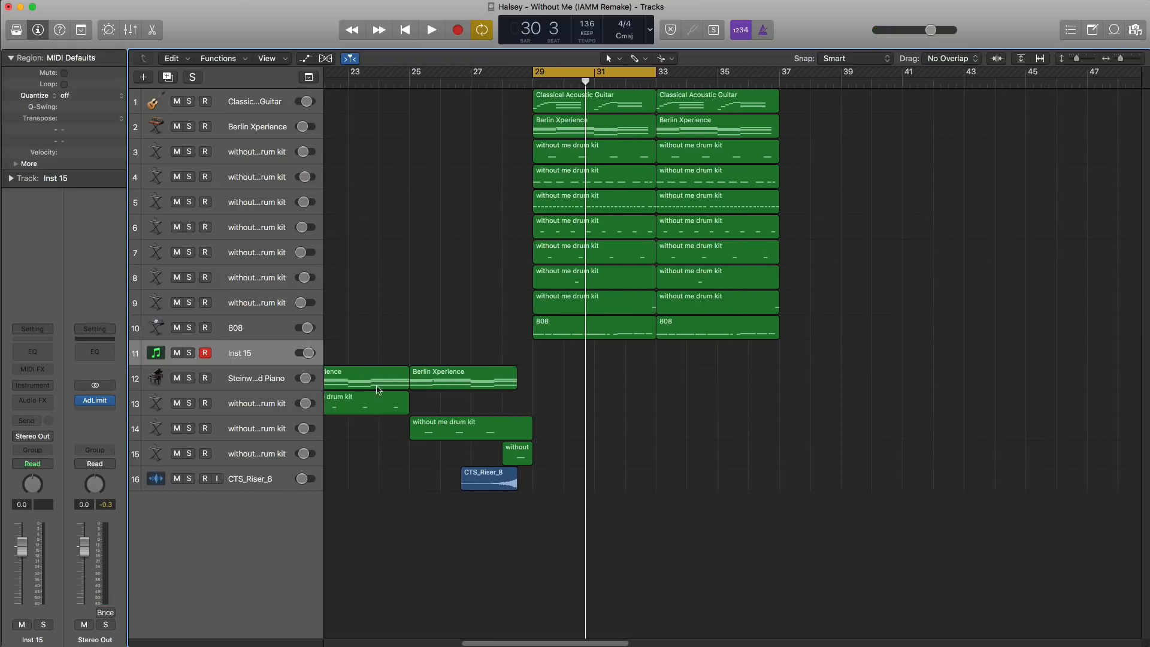
pyautogui.moveTo(356, 380); pyautogui.dragTo(596, 359)
# - Load Alchemy on the new instrument track and choose the Beauty Sleep preset from the evolving soundscapes
pyautogui.click(35, 385)
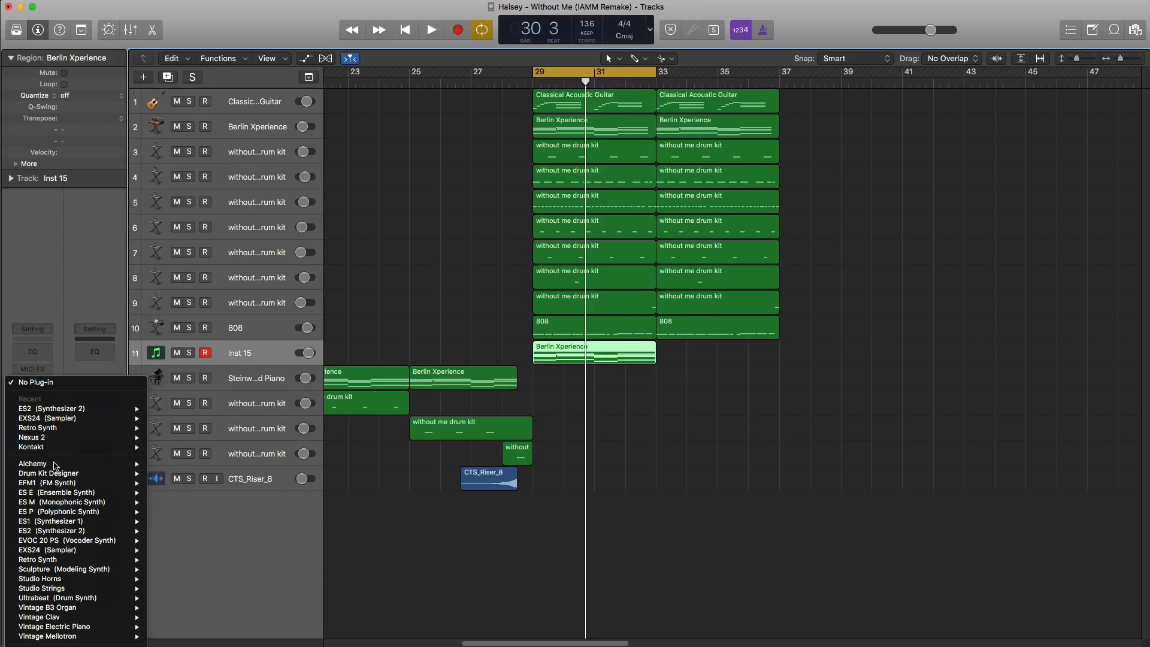
pyautogui.click(172, 464)
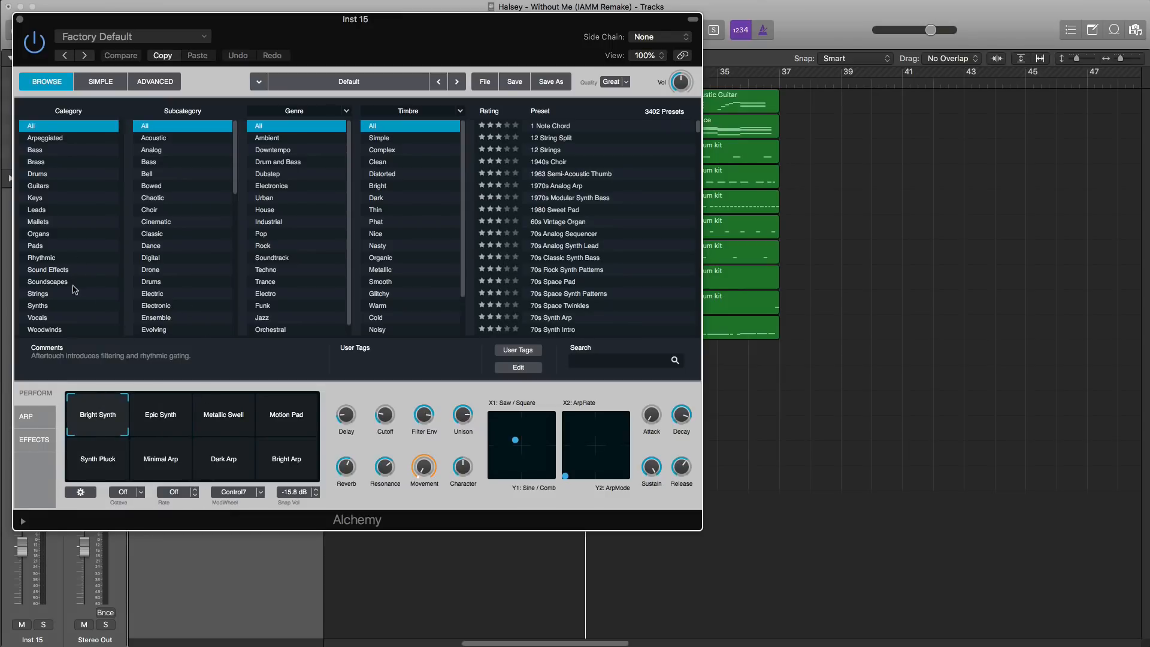
pyautogui.click(73, 286)
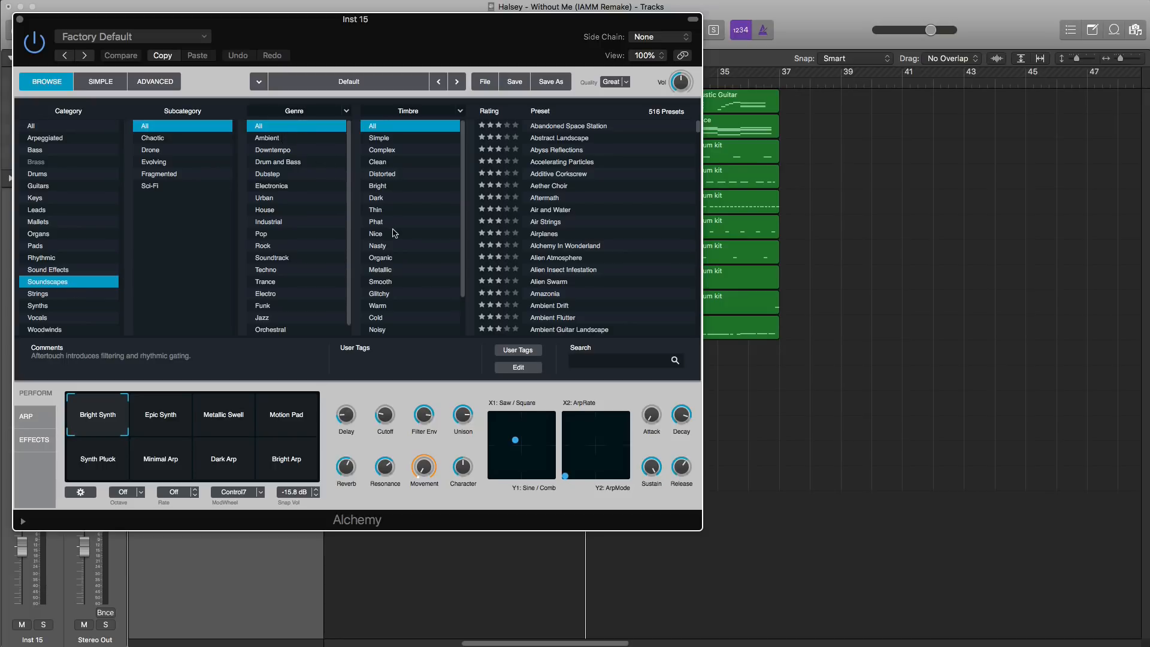
pyautogui.click(173, 163)
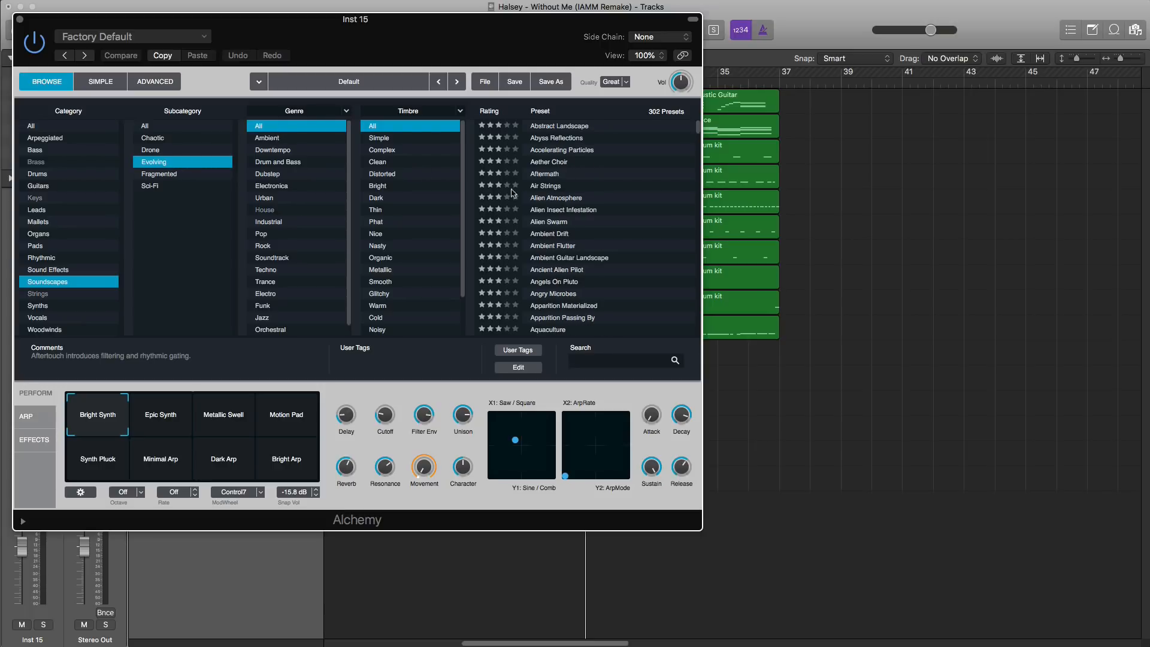
pyautogui.scroll(-6, 579, 217)
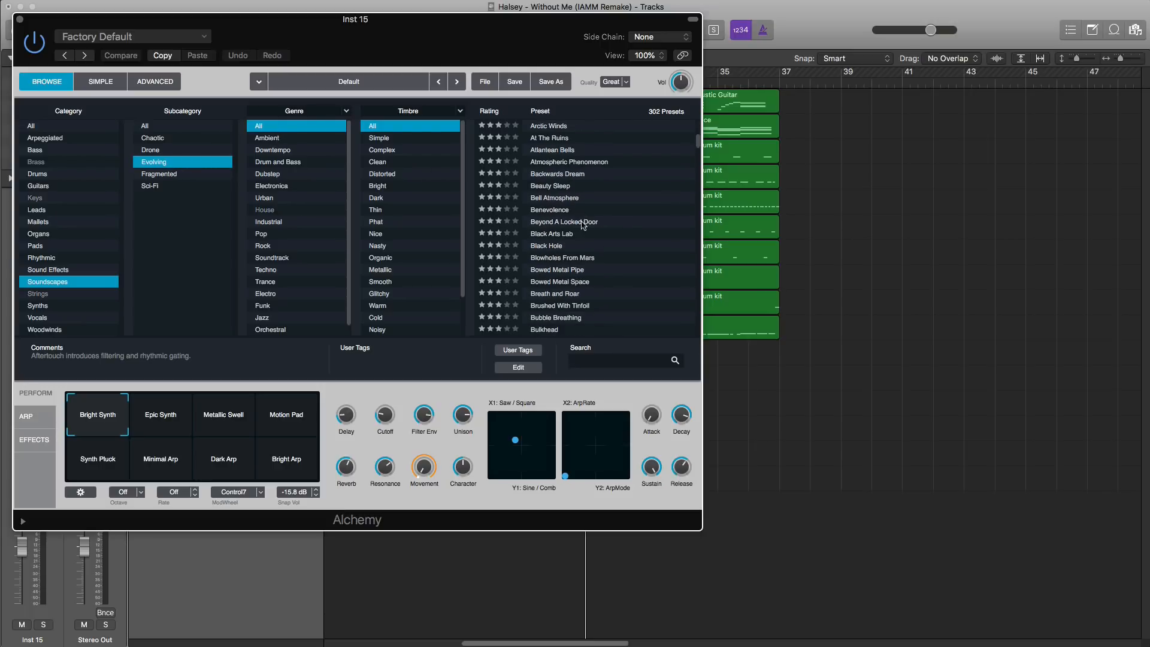
pyautogui.click(584, 234)
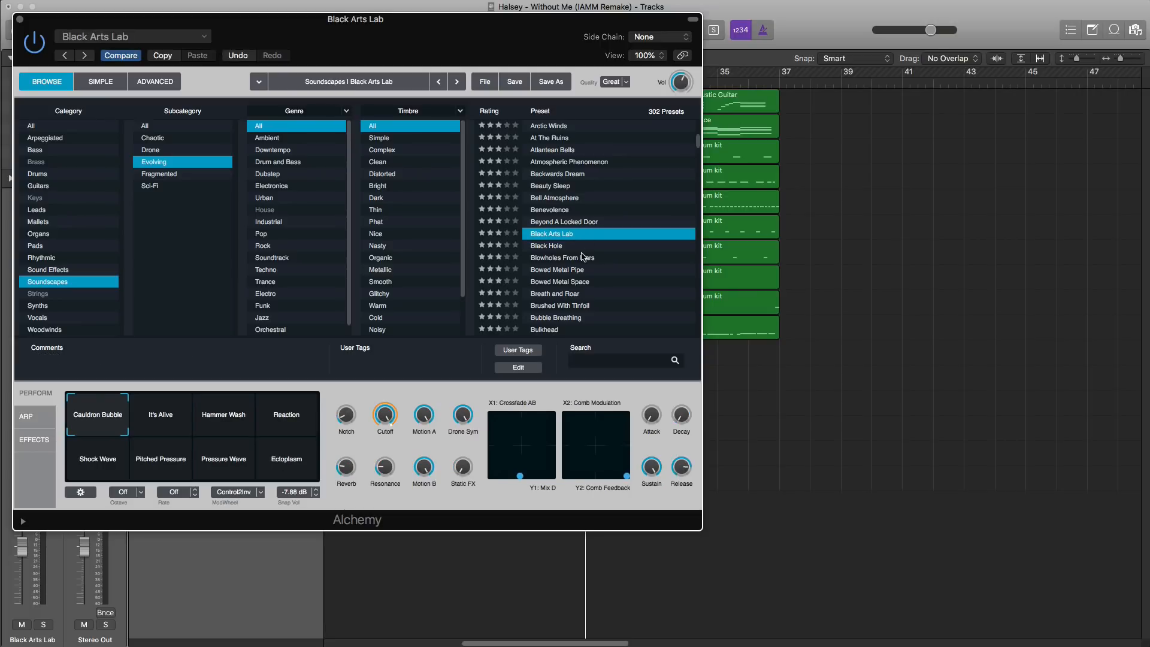
pyautogui.click(580, 222)
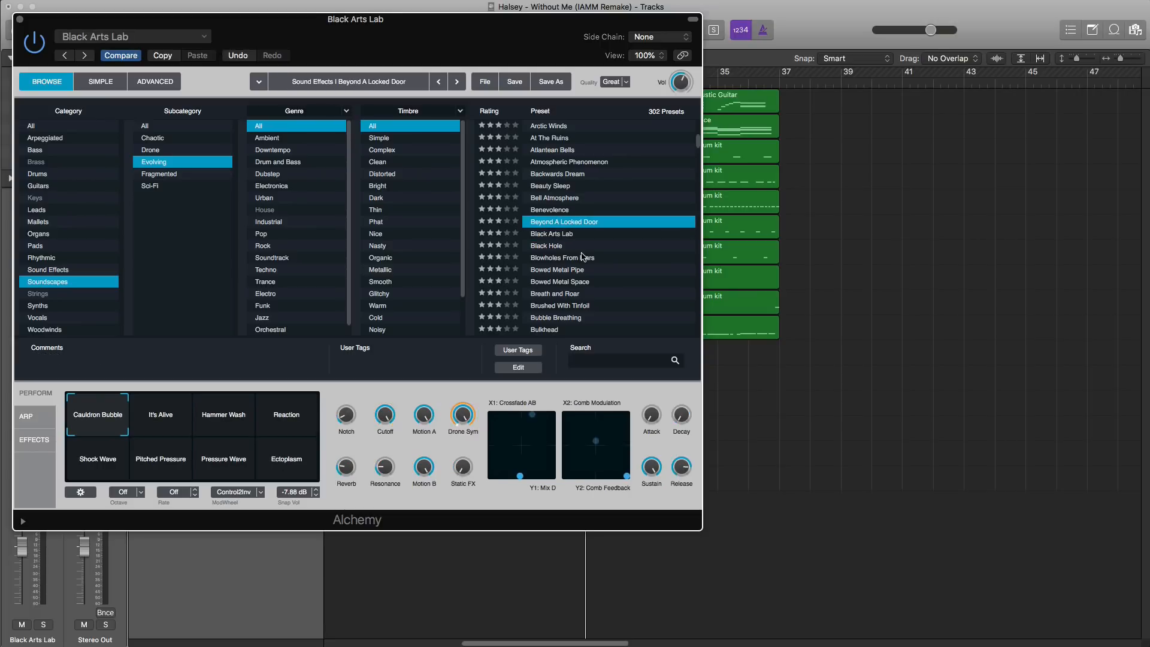
pyautogui.click(567, 188)
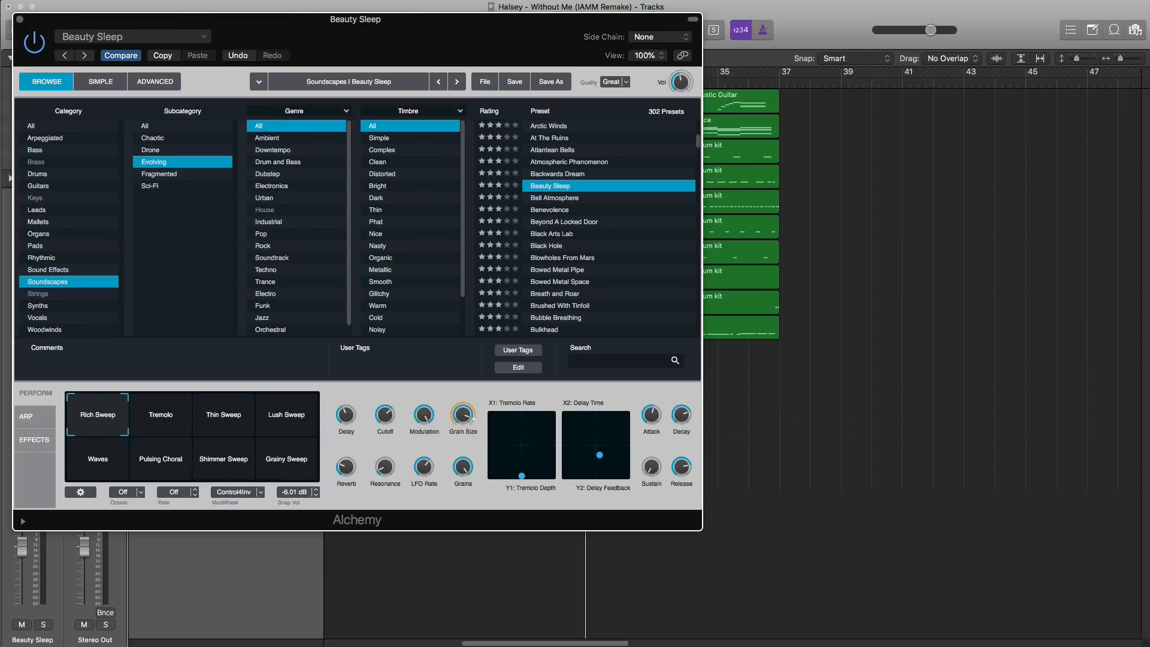
pyautogui.click(19, 20)
# - Add a Channel EQ to the Beauty Sleep track with a 760 Hz high cut and a low cut, and lower its volume to -3.4 dB
pyautogui.press('space')
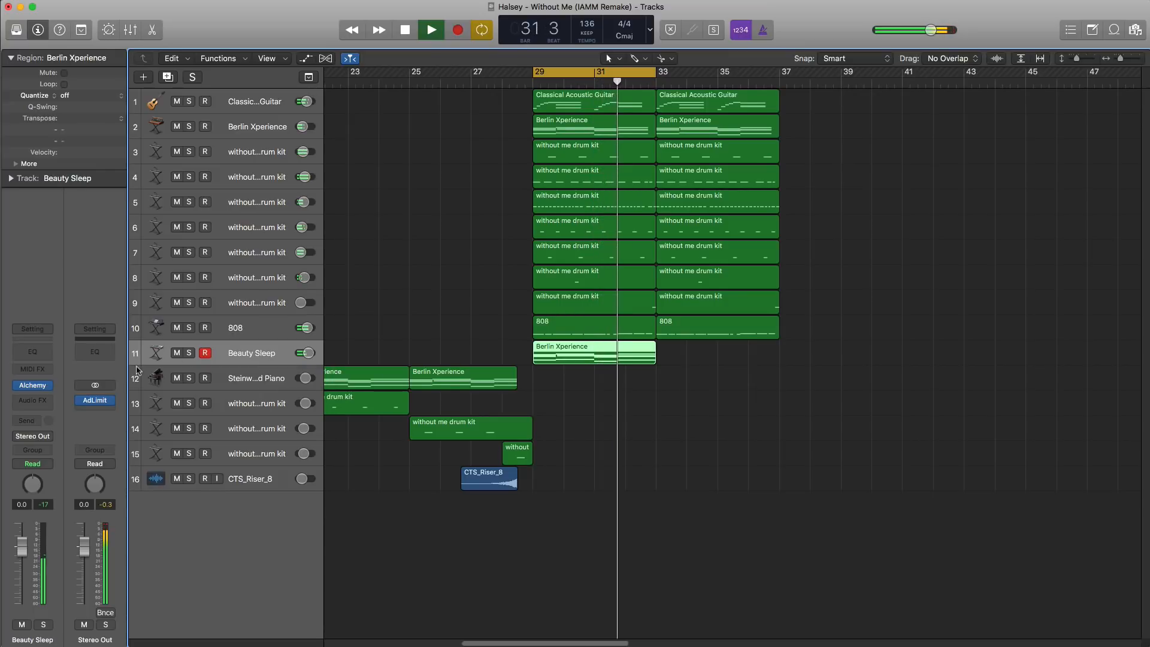
pyautogui.click(33, 353)
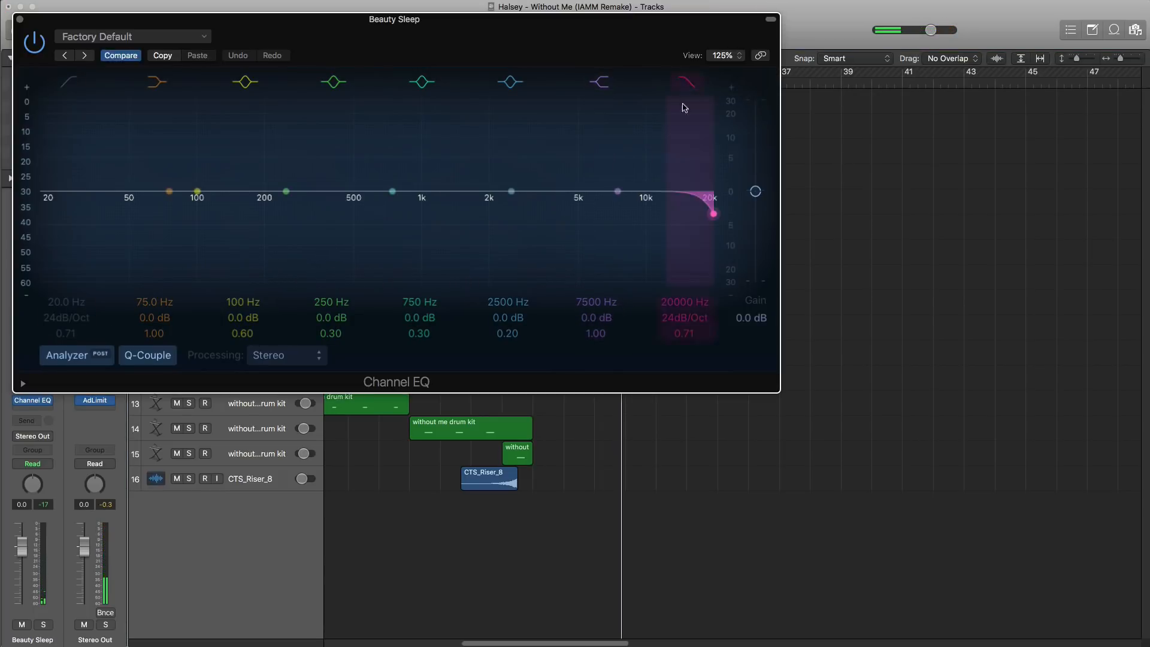
pyautogui.moveTo(699, 211); pyautogui.dragTo(357, 201)
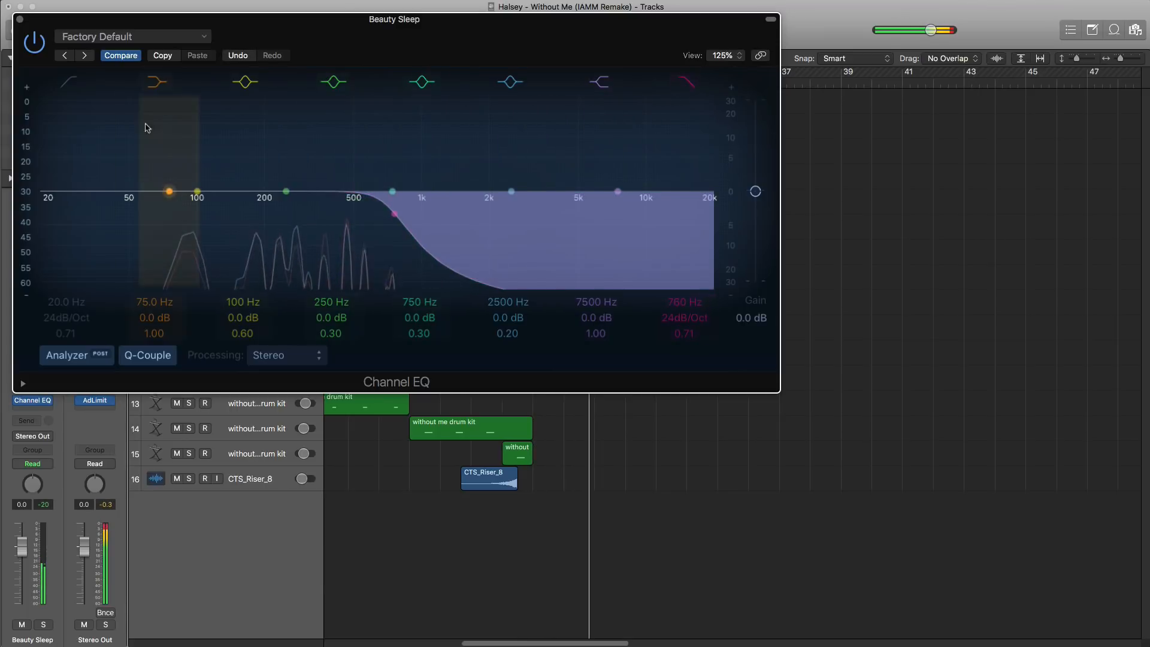
pyautogui.click(74, 84)
pyautogui.moveTo(59, 248); pyautogui.dragTo(276, 238)
pyautogui.click(20, 19)
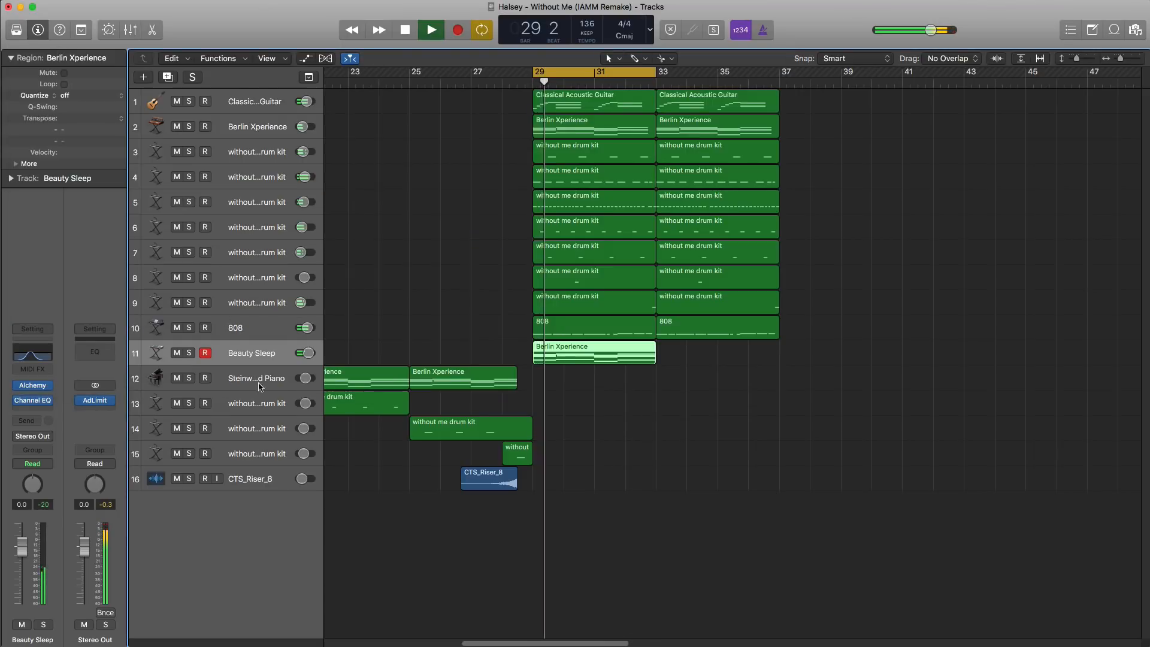
pyautogui.moveTo(21, 546); pyautogui.dragTo(22, 557)
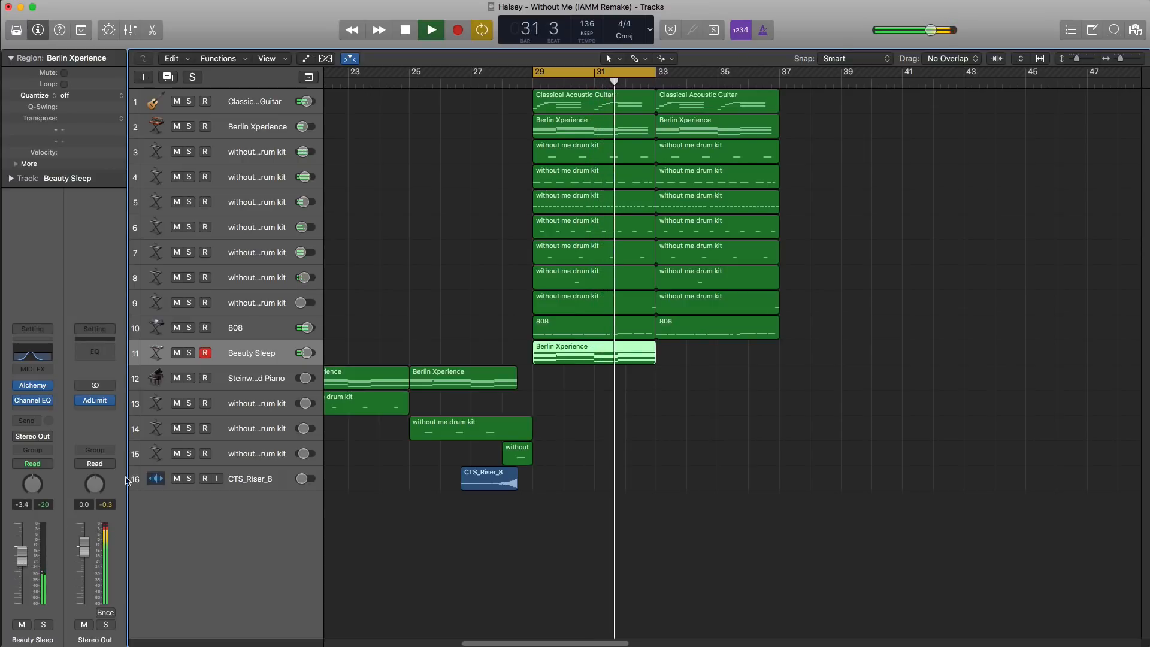
# - Duplicate the Beauty Sleep track with an empty region over bars 29 to 33, and load the Dream Sines Pad sound on it
pyautogui.click(168, 80)
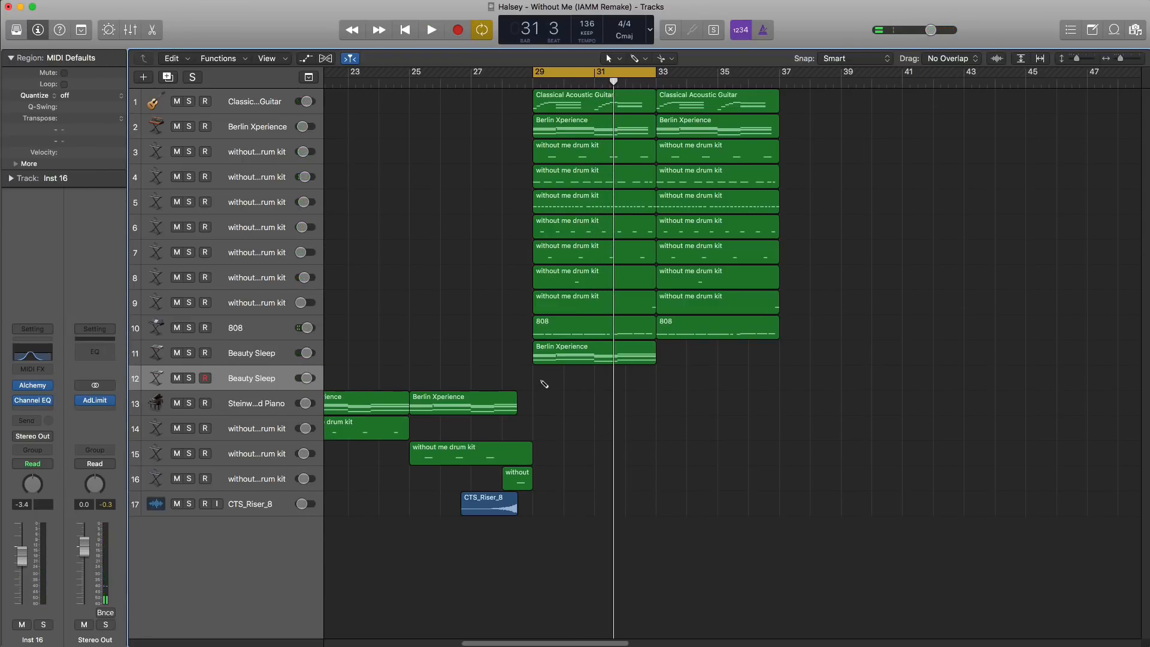
pyautogui.moveTo(560, 383); pyautogui.dragTo(642, 392)
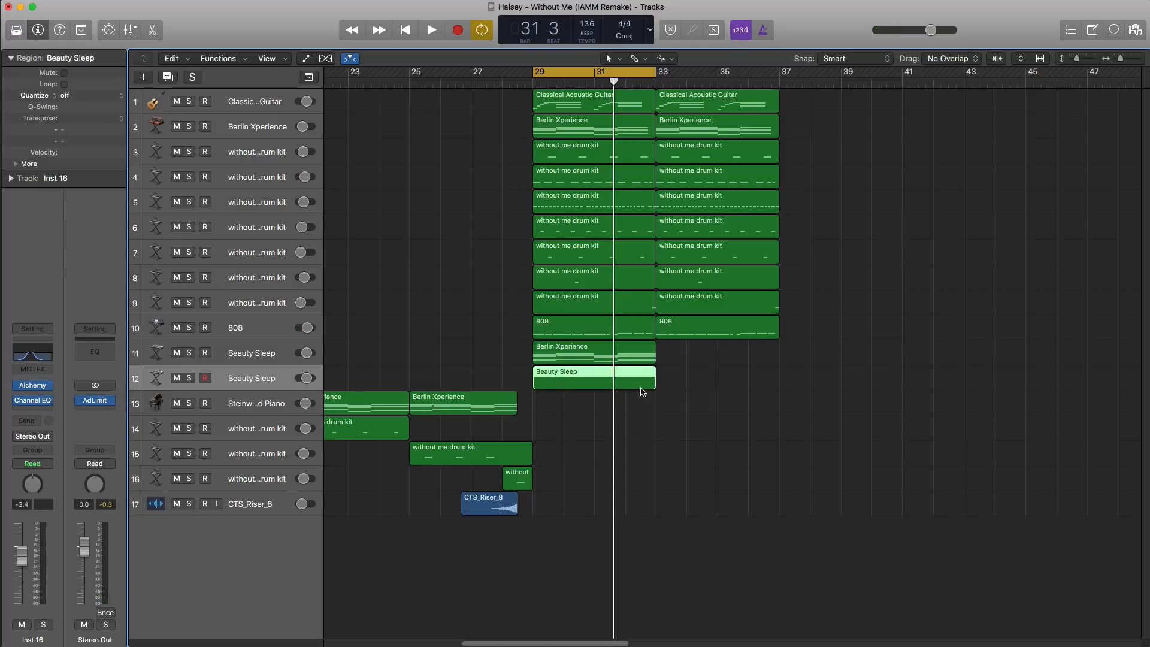
pyautogui.click(16, 30)
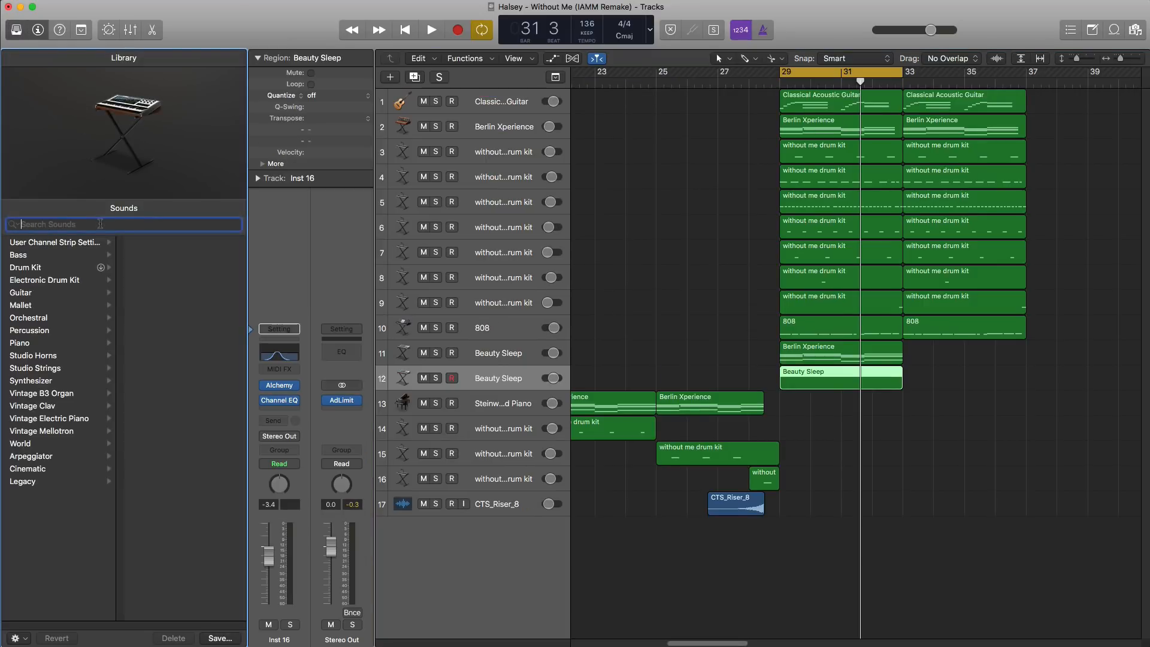
pyautogui.write('dream sin')
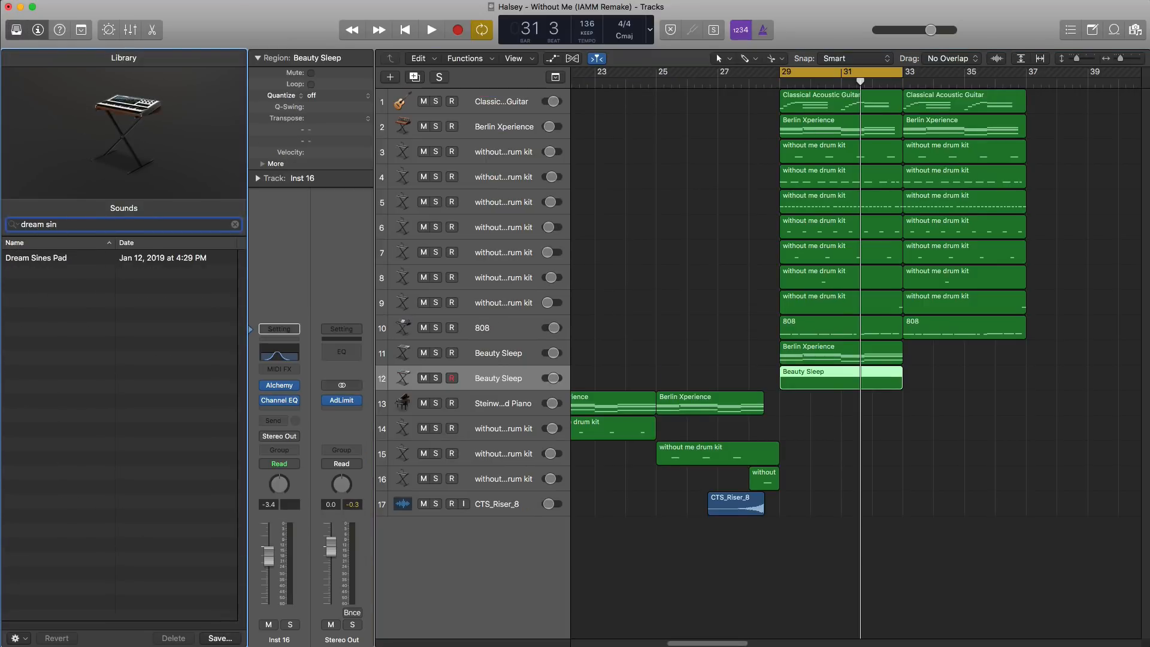
pyautogui.click(43, 257)
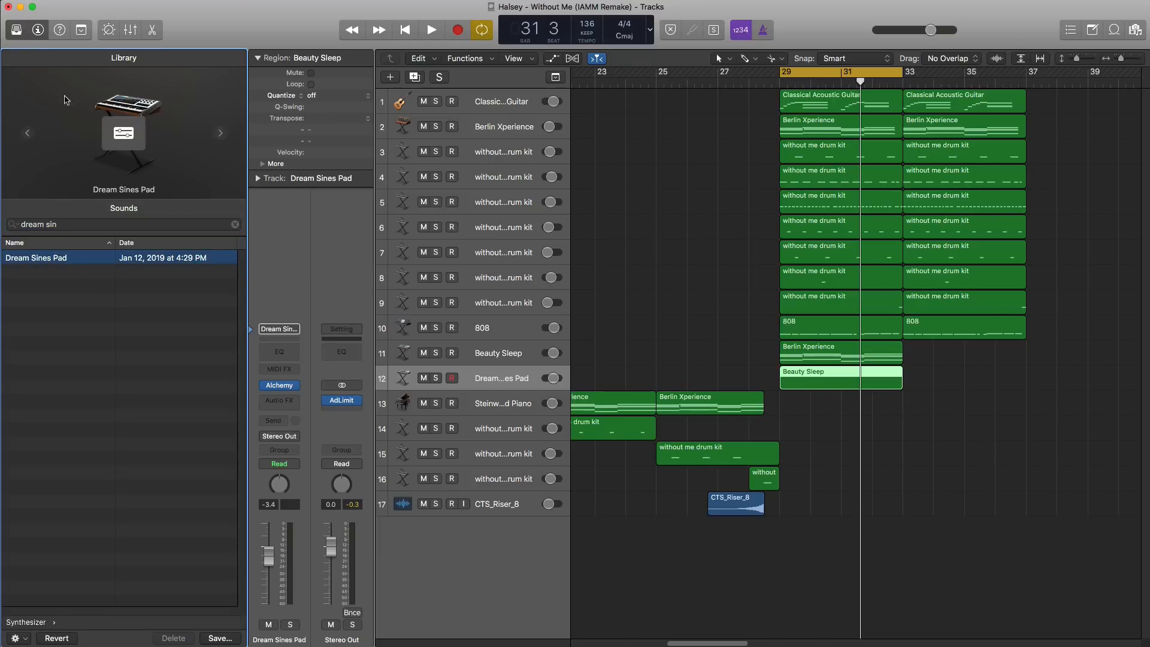
pyautogui.click(16, 29)
# - Inspect the empty region's notes and the Alchemy settings of the Dream Sines Pad track
pyautogui.doubleClick(555, 387)
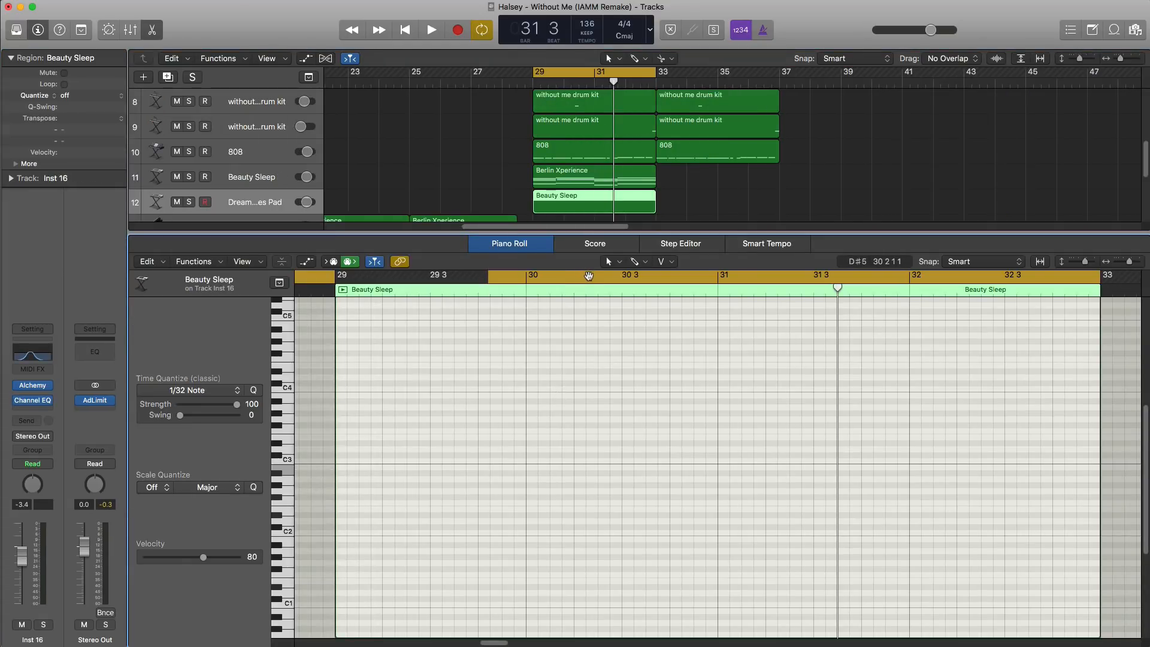
pyautogui.press('e')
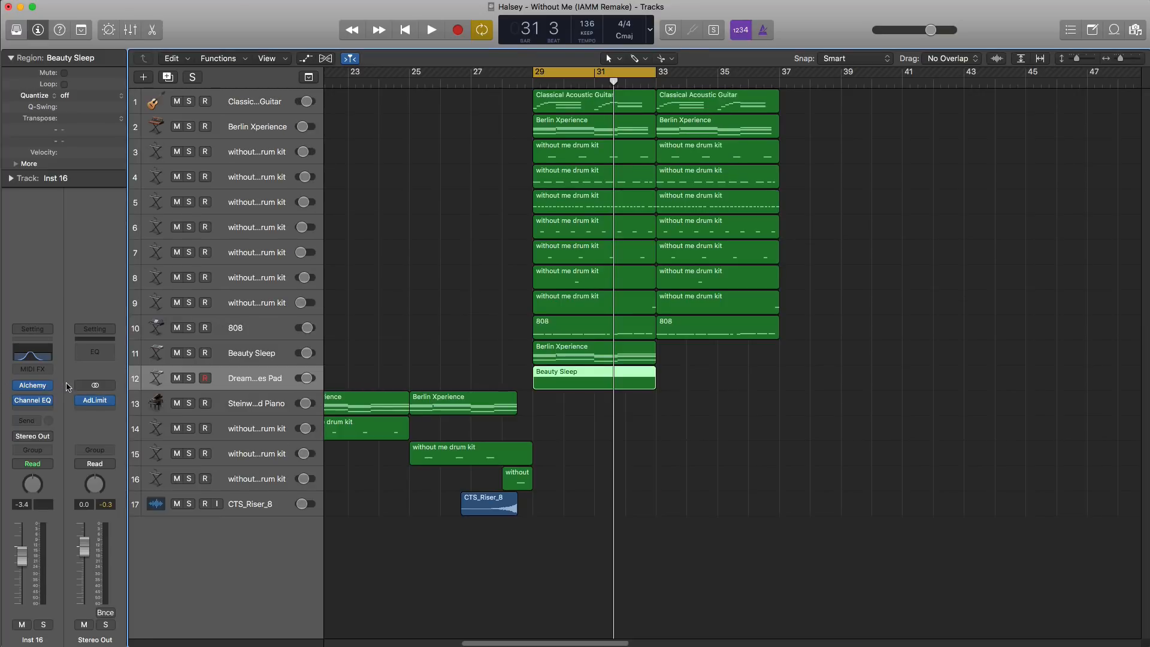
pyautogui.click(17, 30)
pyautogui.click(17, 30)
pyautogui.click(30, 390)
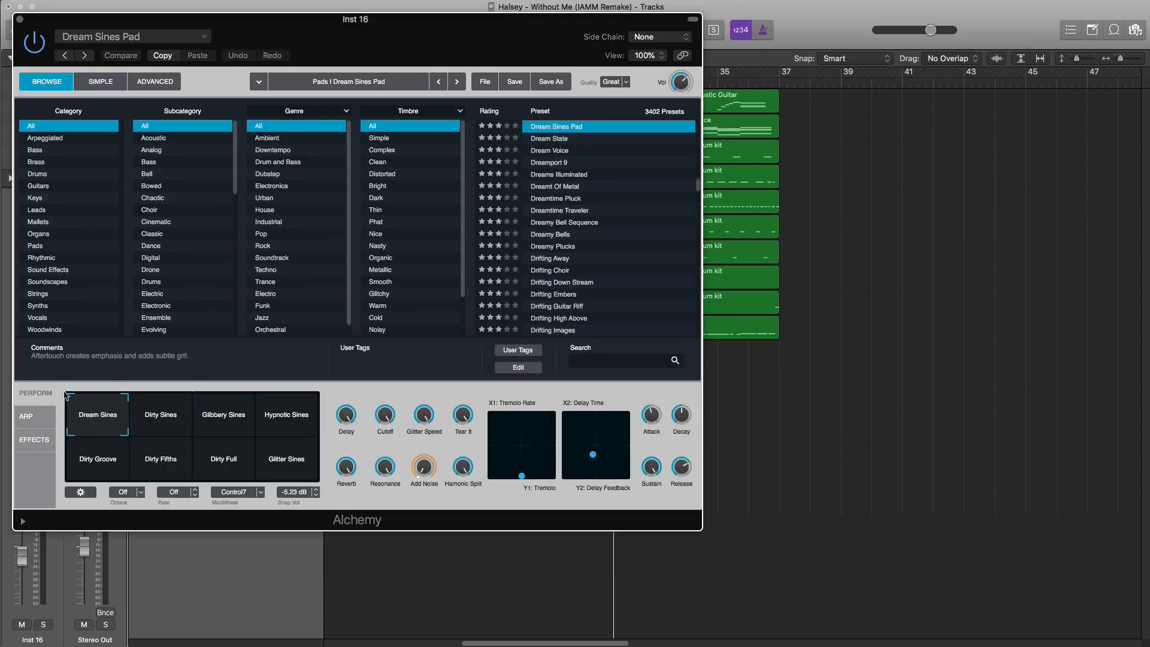
pyautogui.click(19, 20)
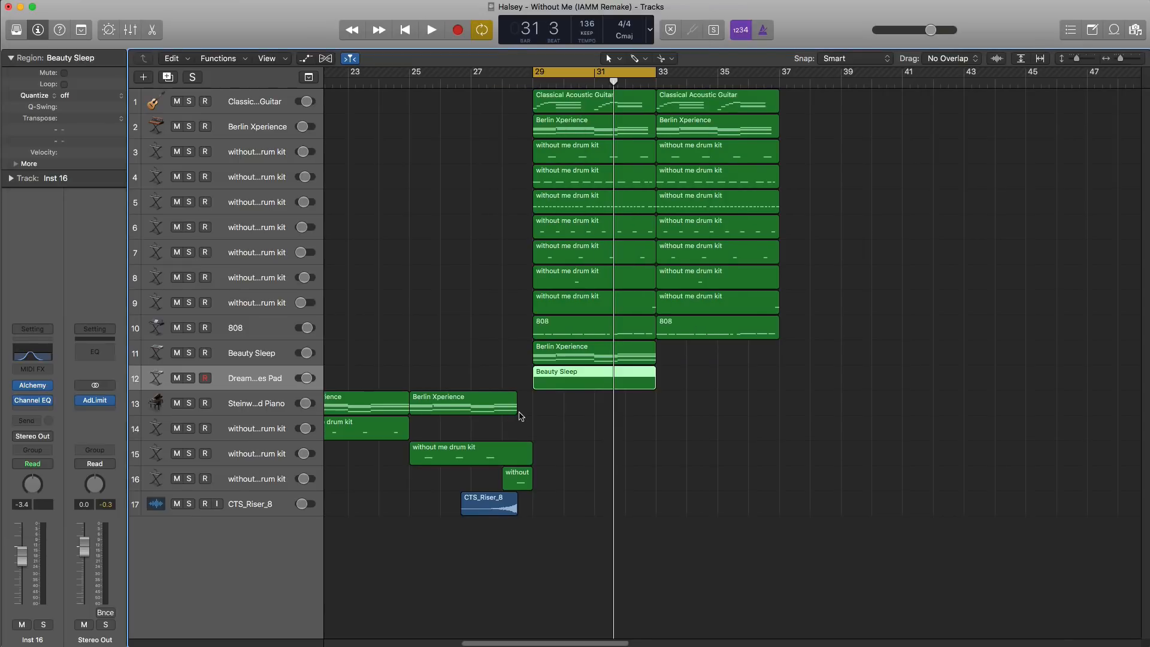
# - Copy the bar 29 region from the Beauty Sleep track onto the Dream Sines Pad track and open it for note editing
pyautogui.click(577, 359)
pyautogui.moveTo(584, 362); pyautogui.dragTo(582, 383)
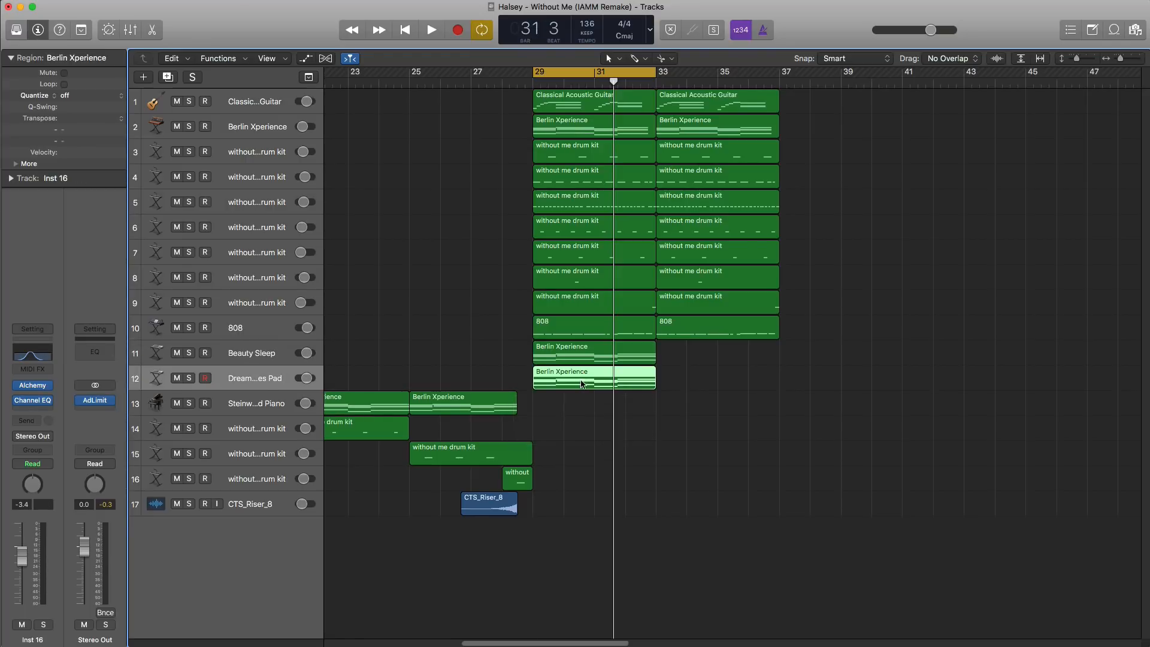
pyautogui.doubleClick(582, 383)
# - Delete the second chord of the Dream Sines Pad region and extend the first chord to bar 31
pyautogui.moveTo(542, 352); pyautogui.dragTo(571, 561)
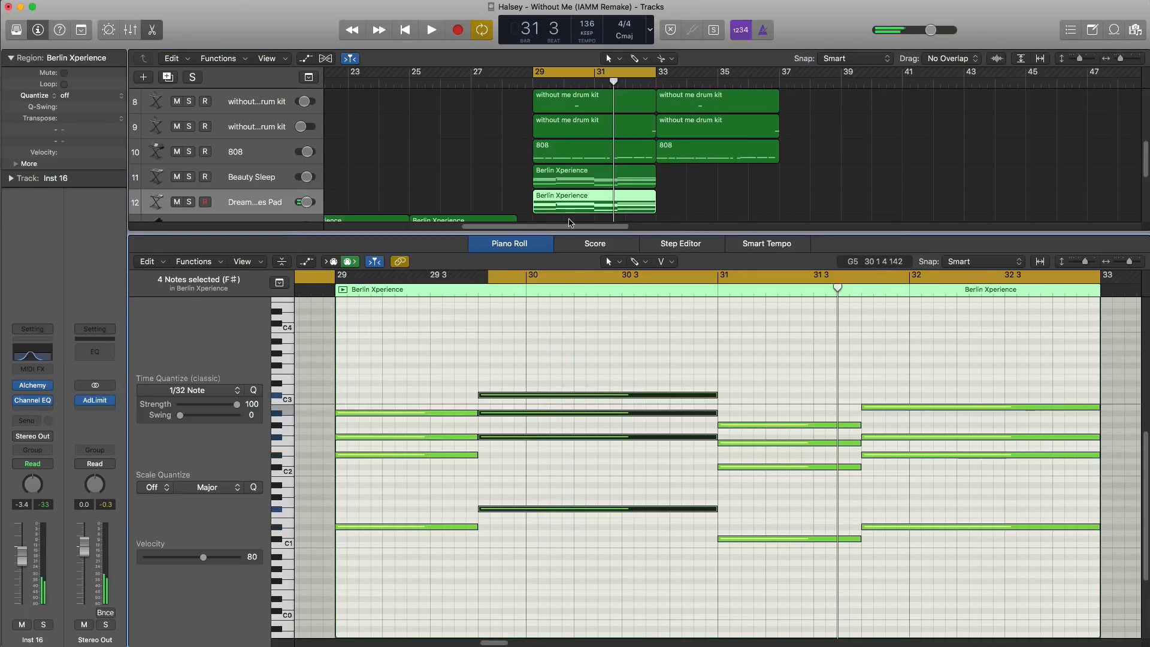
pyautogui.click(571, 280)
pyautogui.click(379, 279)
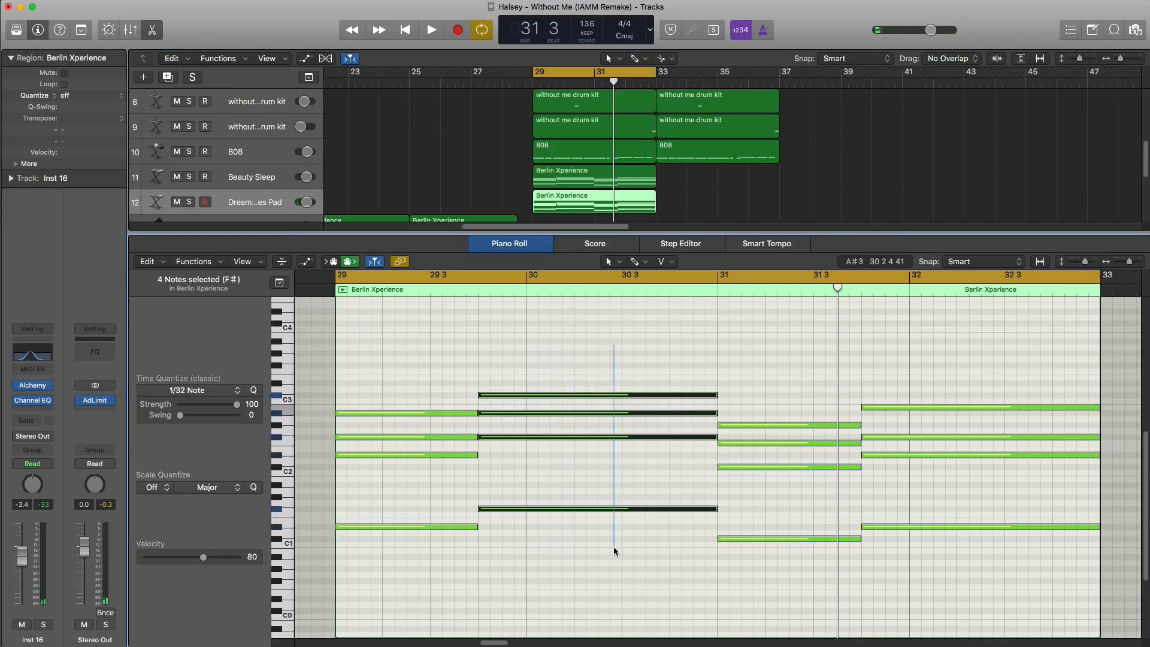
pyautogui.press('Delete')
pyautogui.moveTo(906, 366); pyautogui.dragTo(918, 585)
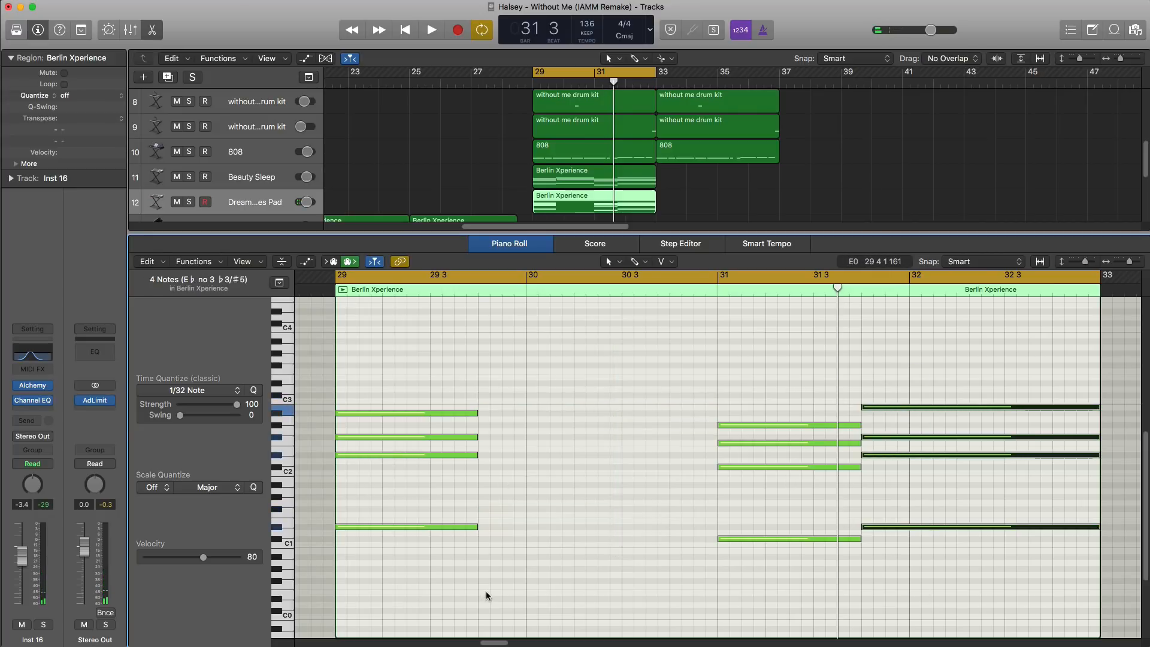
pyautogui.moveTo(486, 590); pyautogui.dragTo(713, 429)
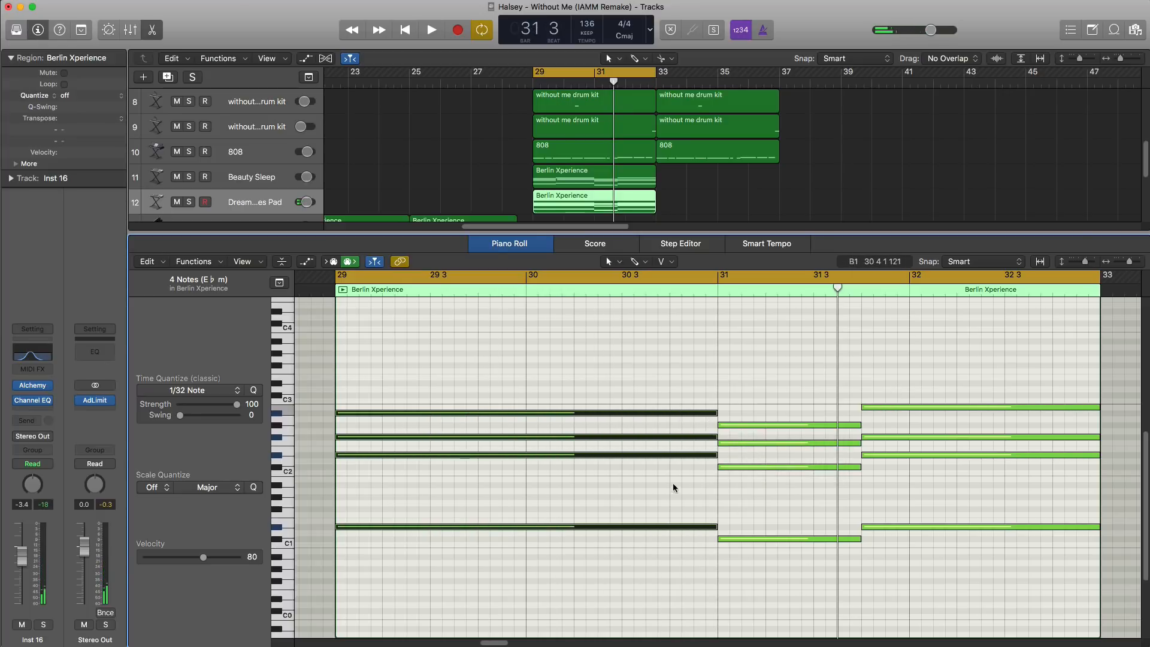
# - Delete the low bass notes beneath the chords in the Dream Sines Pad region
pyautogui.moveTo(669, 485); pyautogui.dragTo(699, 580)
pyautogui.press('Delete')
pyautogui.moveTo(784, 515); pyautogui.dragTo(802, 546)
pyautogui.press('Delete')
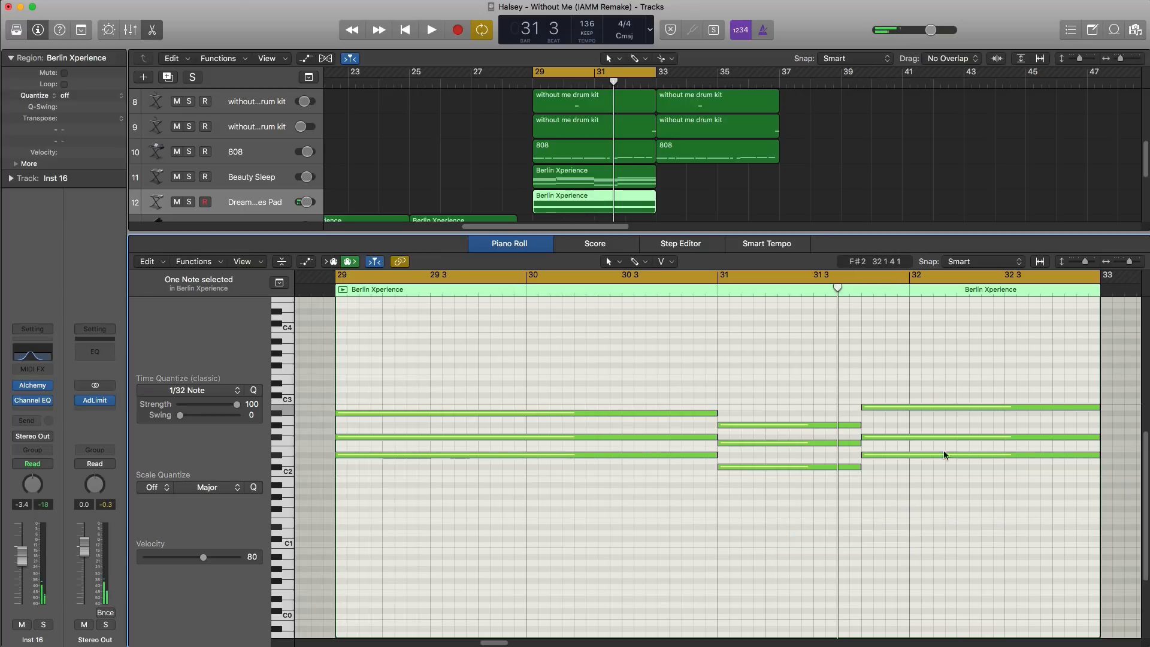
# - Delete the last chord of the Dream Sines Pad region and extend the chord at bar 31 to bar 33
pyautogui.moveTo(947, 453); pyautogui.dragTo(961, 336)
pyautogui.press('Delete')
pyautogui.moveTo(877, 384); pyautogui.dragTo(826, 518)
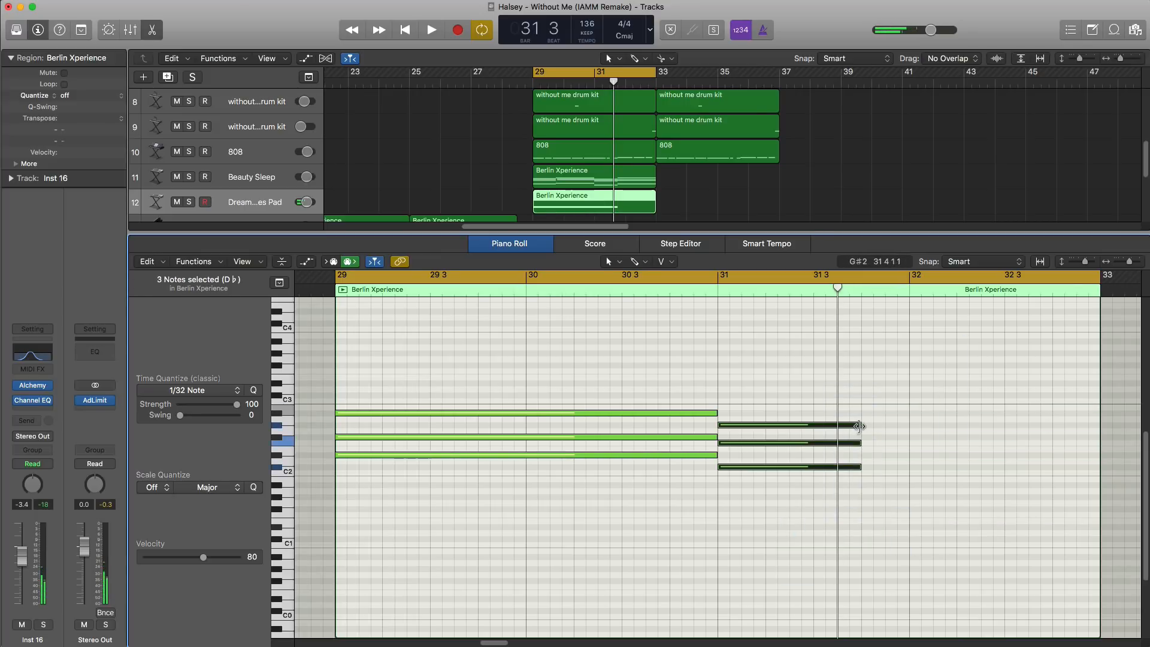
pyautogui.moveTo(859, 425); pyautogui.dragTo(1100, 426)
# - Lower the Dream Sines Pad volume to -31.0 dB during playback, temporarily soloing it with the Beauty Sleep track to compare them
pyautogui.press('space')
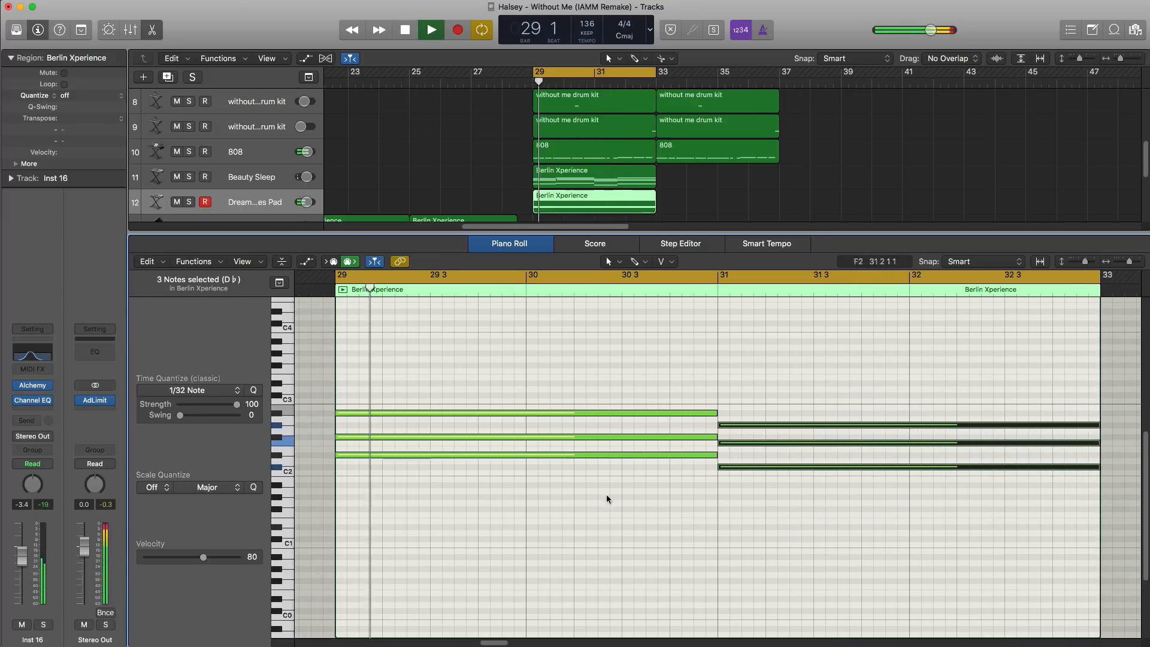
pyautogui.press('e')
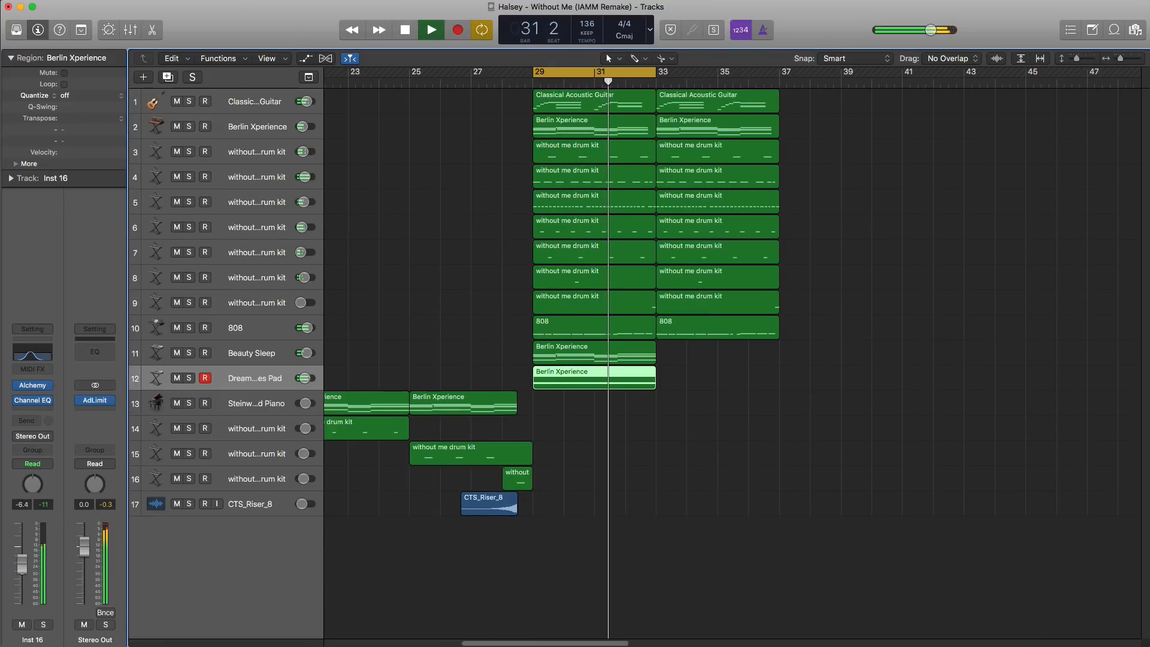
pyautogui.press('space')
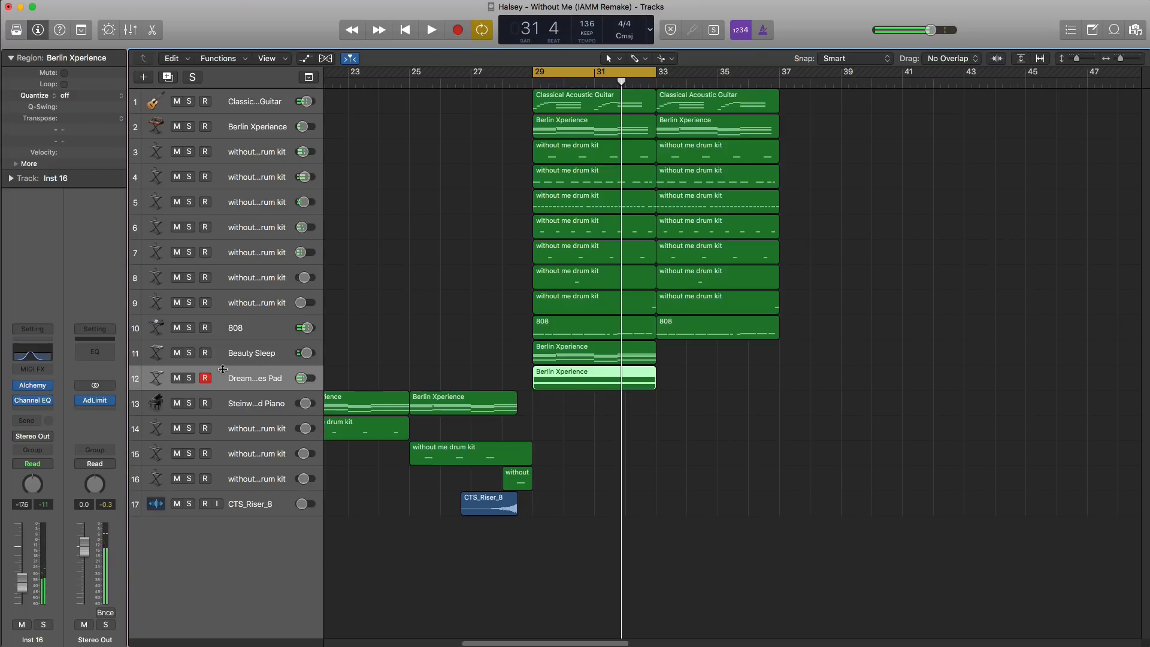
pyautogui.moveTo(189, 378); pyautogui.dragTo(191, 354)
pyautogui.press('space')
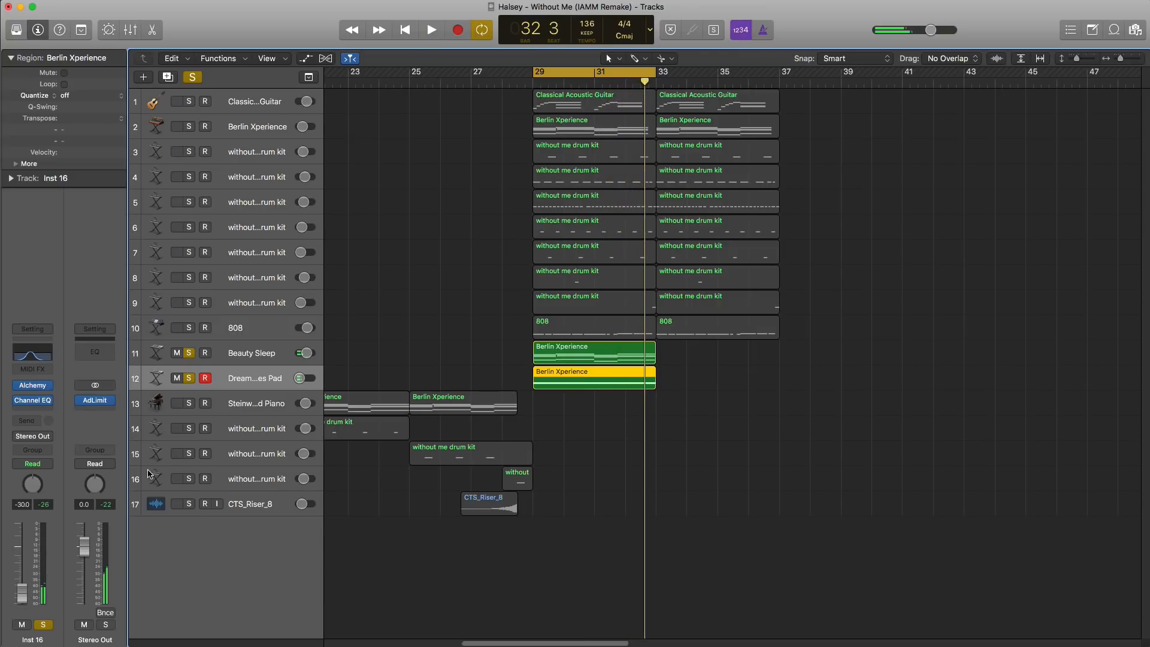
pyautogui.click(193, 383)
pyautogui.press('space')
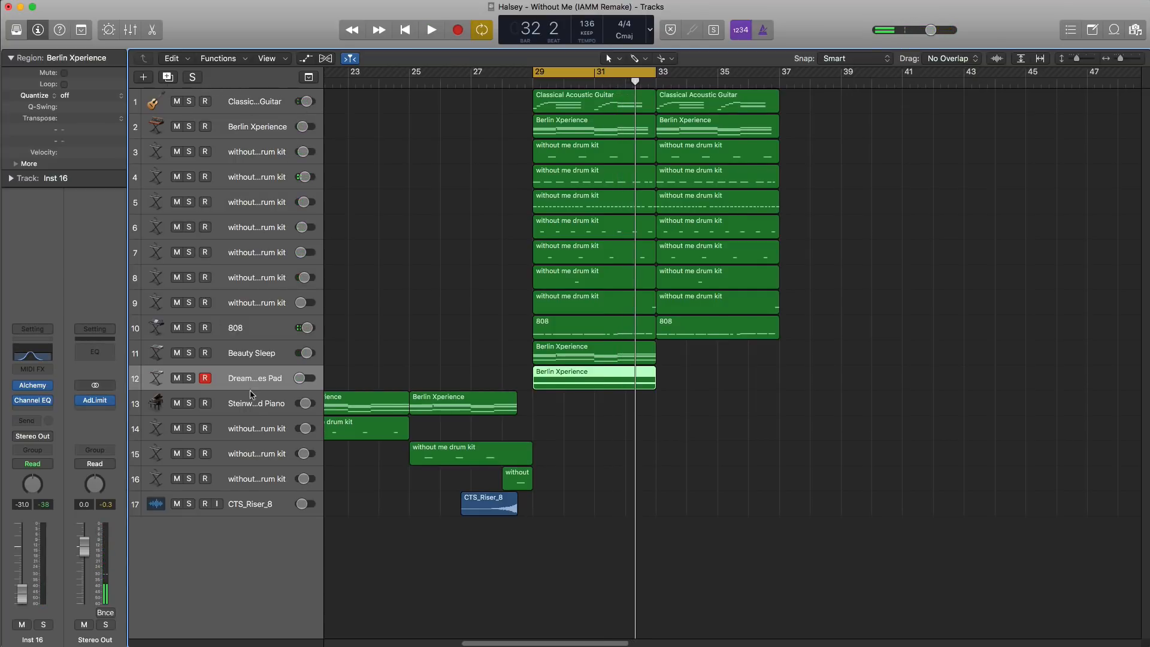
# - Copy the Steinway piano region at bar 21 to bar 29 on the same track and open the copy for note editing
pyautogui.click(286, 406)
pyautogui.moveTo(369, 412); pyautogui.dragTo(617, 409)
pyautogui.doubleClick(616, 409)
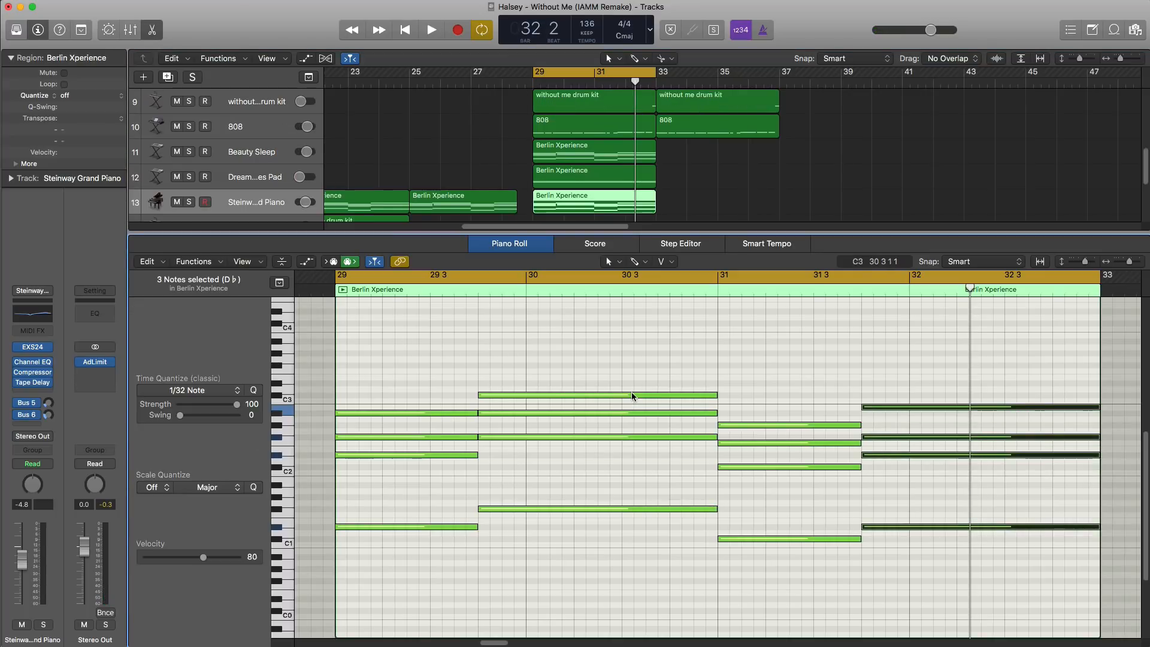
# - Play the section and split the first piano chord at beat 3 of bar 29 with the Scissors tool
pyautogui.press('space')
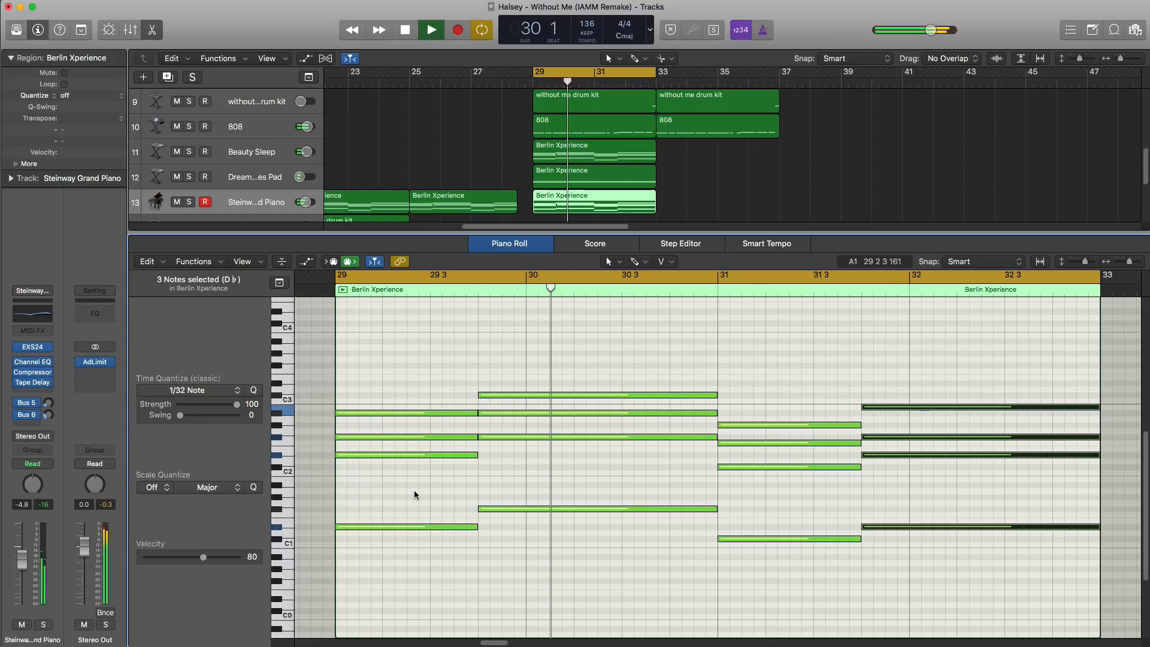
pyautogui.press('space')
pyautogui.moveTo(402, 546); pyautogui.dragTo(455, 403)
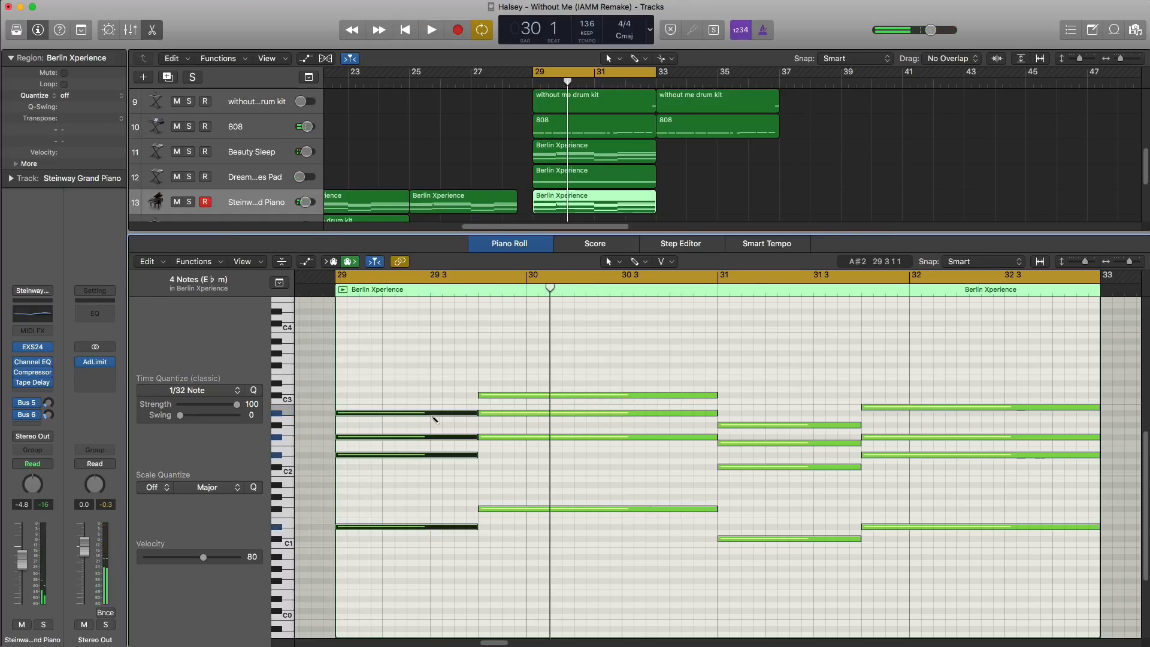
pyautogui.click(642, 263)
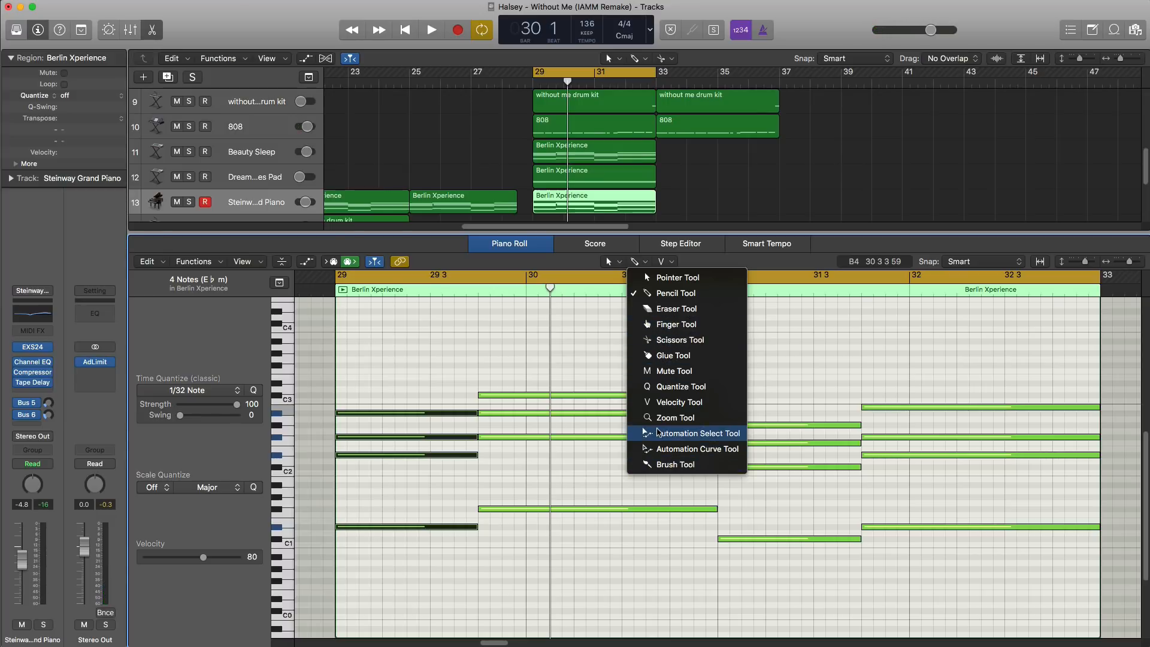
pyautogui.click(671, 340)
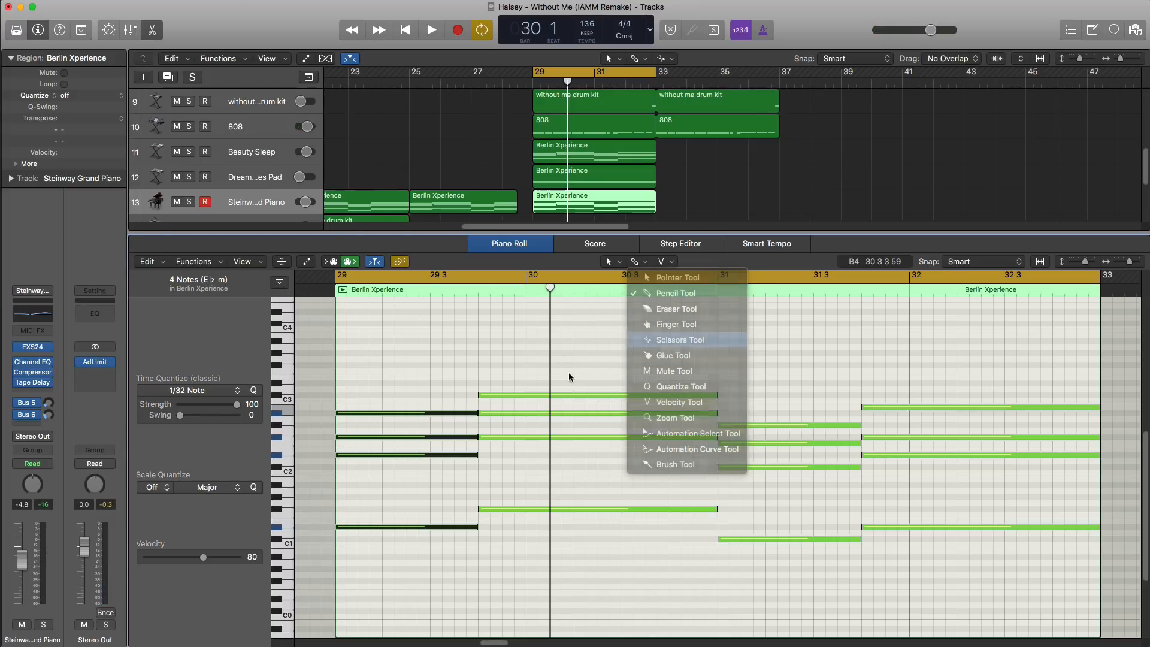
pyautogui.click(431, 413)
# - Split the second piano chord at beat 2 of bar 30 and the third chord at beat 3 of bar 31
pyautogui.press('space')
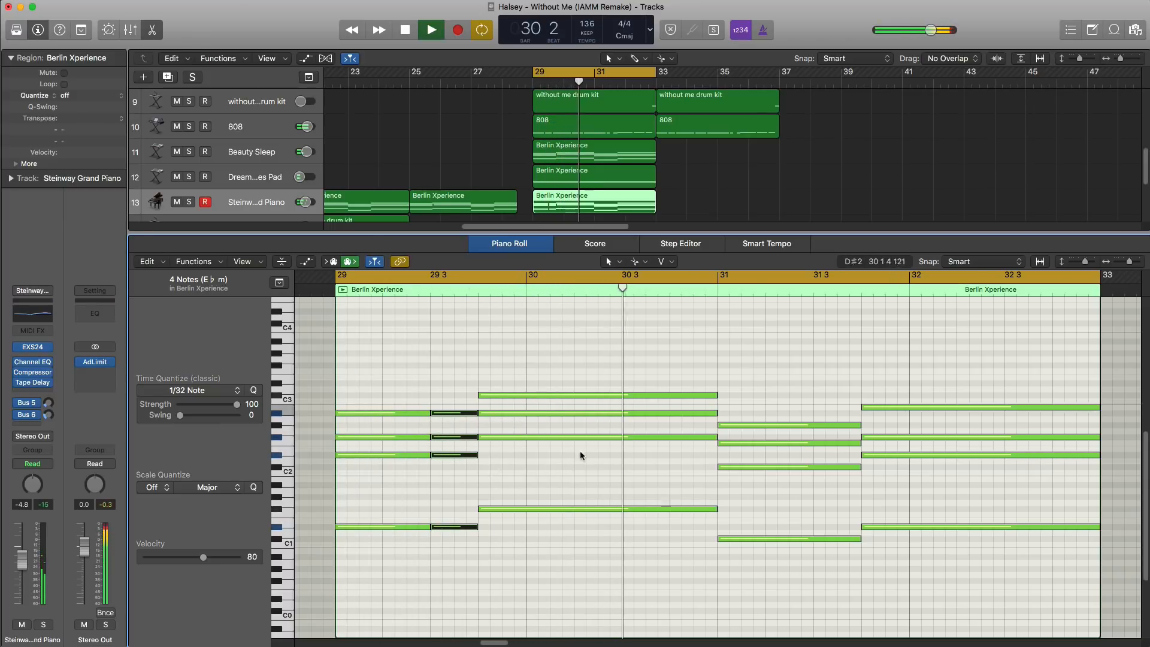
pyautogui.press('space')
pyautogui.moveTo(585, 360); pyautogui.dragTo(596, 590)
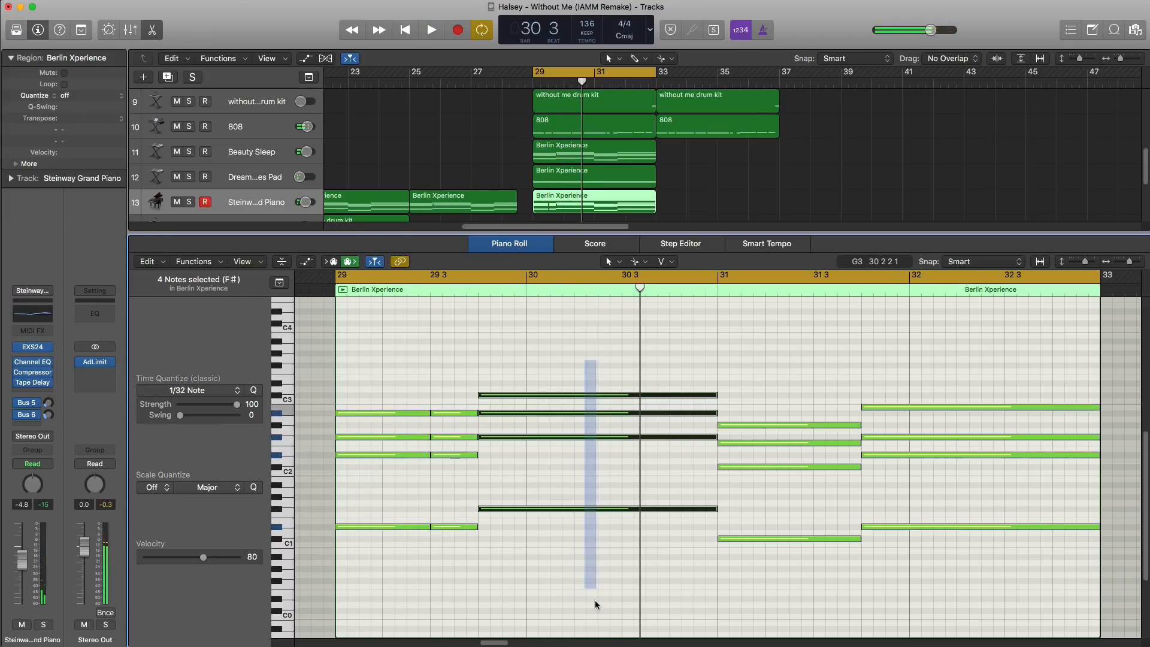
pyautogui.keyDown('super'); pyautogui.click(575, 396); pyautogui.keyUp('super')
pyautogui.press('space')
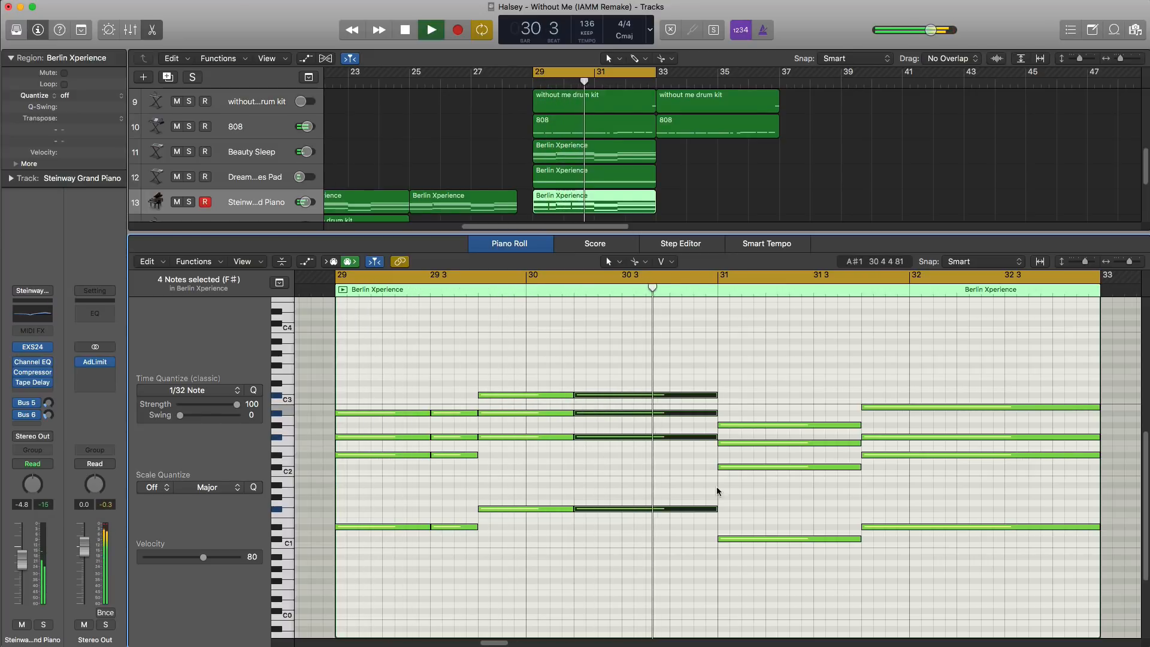
pyautogui.press('space')
pyautogui.moveTo(817, 386); pyautogui.dragTo(823, 563)
pyautogui.click(815, 427)
# - Split the last piano chord at beat 2 of bar 32 and play the section from bar 29
pyautogui.press('space')
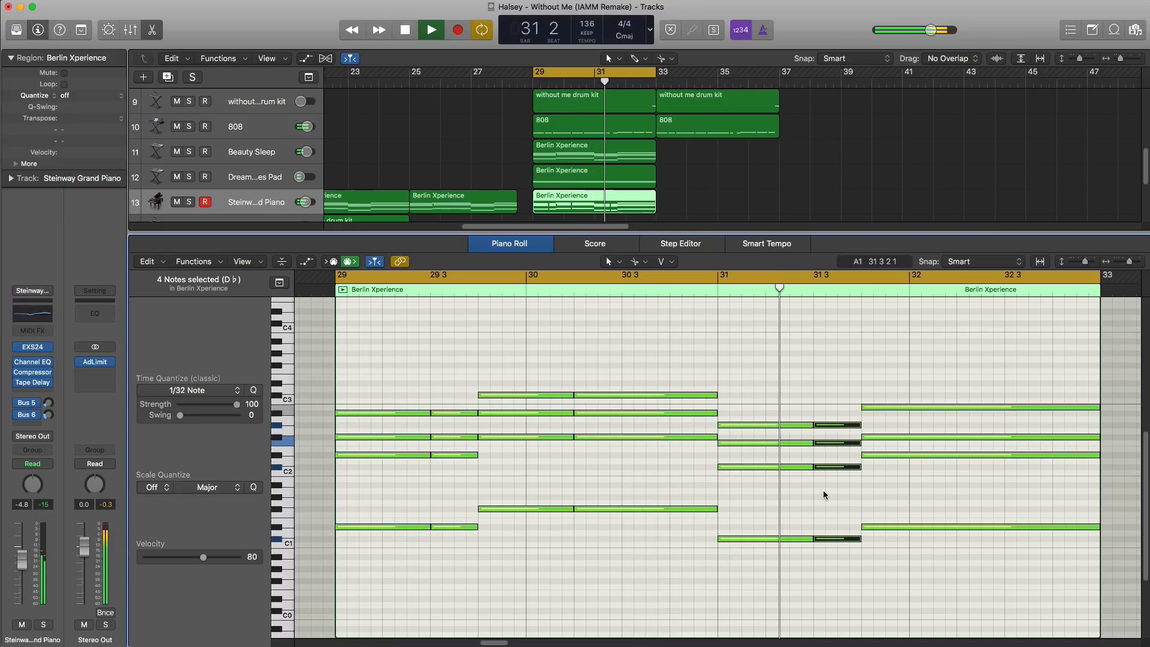
pyautogui.press('space')
pyautogui.moveTo(935, 539); pyautogui.dragTo(927, 388)
pyautogui.click(958, 413)
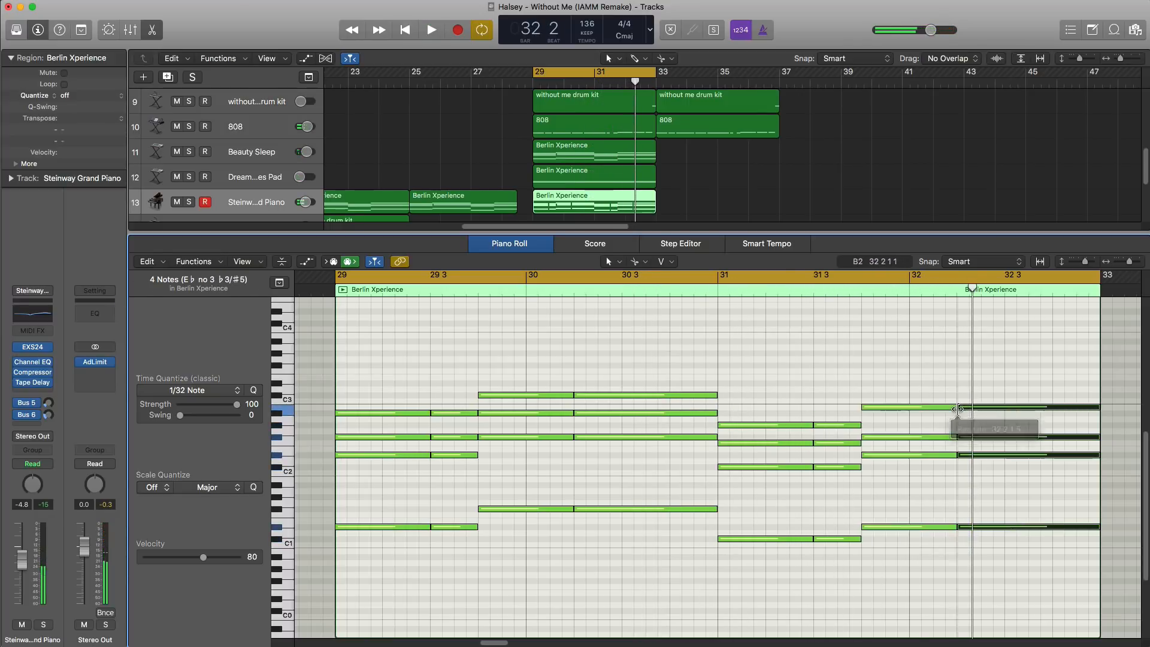
pyautogui.press('space')
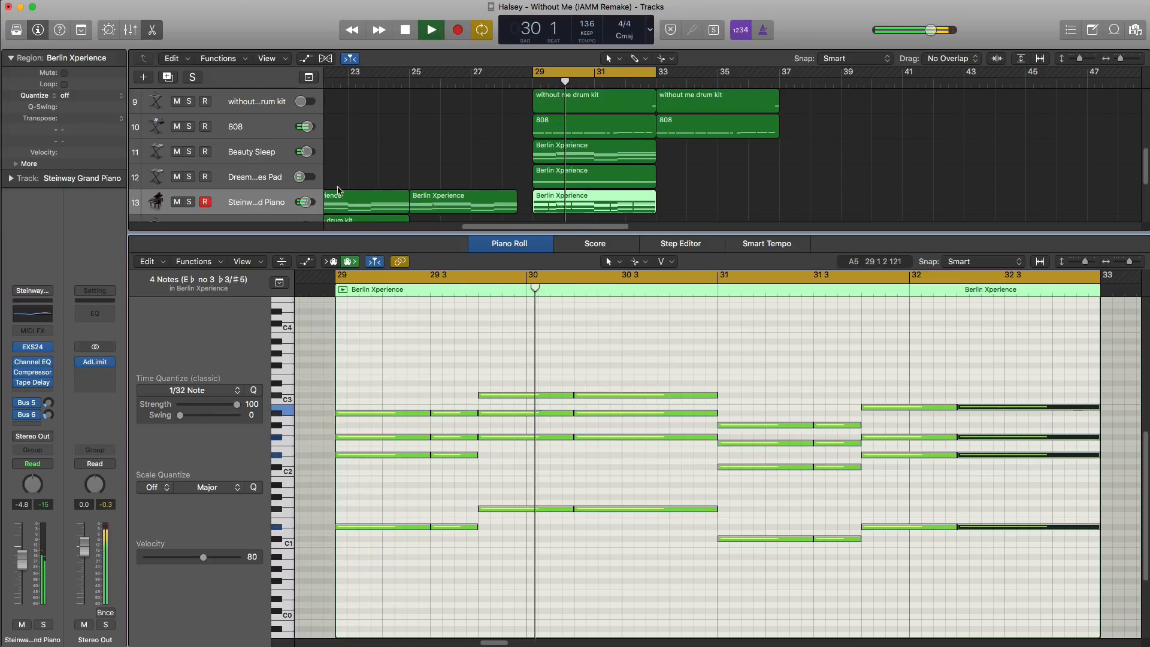
pyautogui.press('space')
# - Move the split piano region onto a duplicate of the Steinway Grand Piano track and lower that track's volume to -18.5 dB
pyautogui.press('super+d')
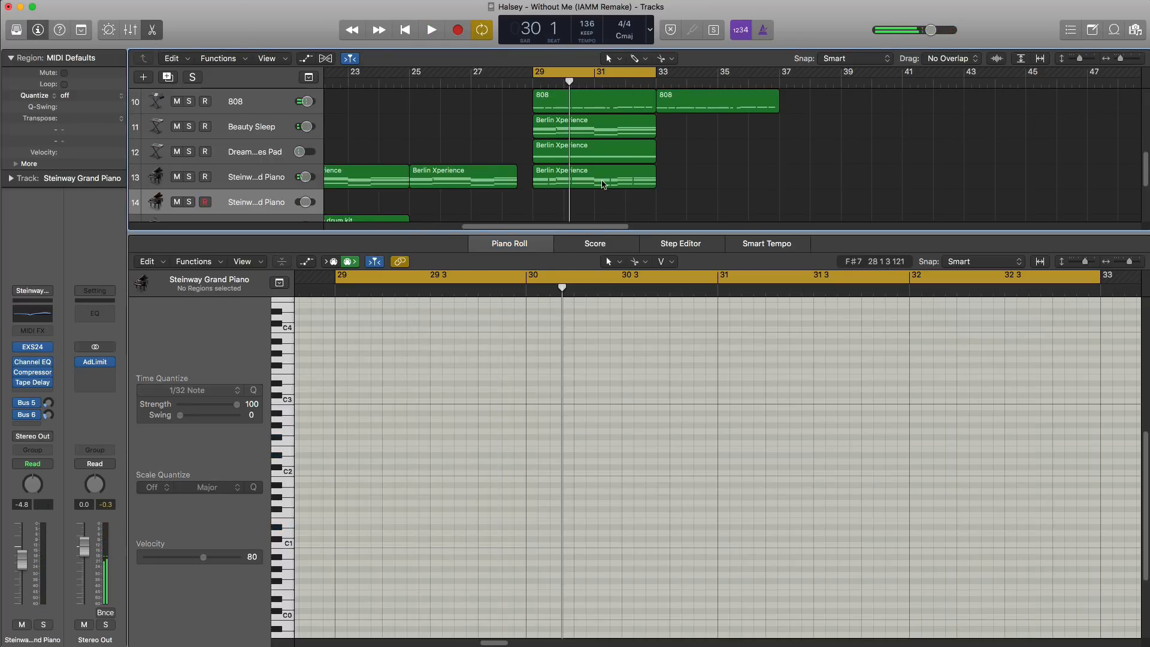
pyautogui.moveTo(603, 185); pyautogui.dragTo(608, 210)
pyautogui.press('space')
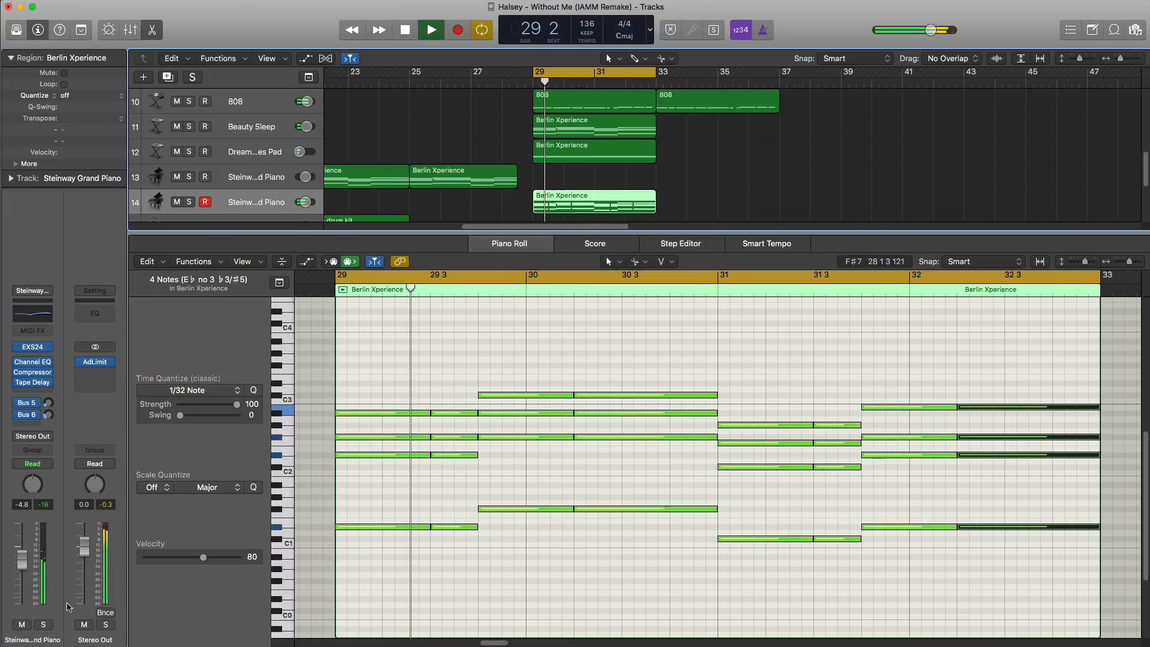
pyautogui.moveTo(22, 569); pyautogui.dragTo(28, 592)
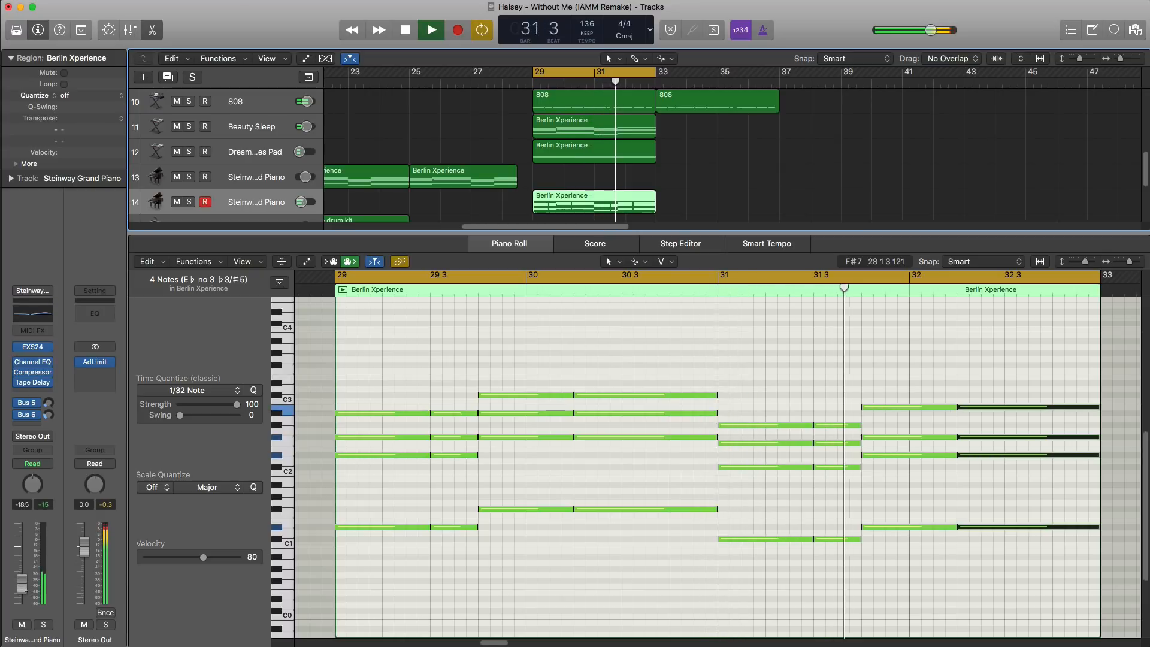
# - Set the split piano track's volume to -13.0 dB and apply a high cut with a lowered frequency in its Channel EQ
pyautogui.click(34, 364)
pyautogui.click(680, 87)
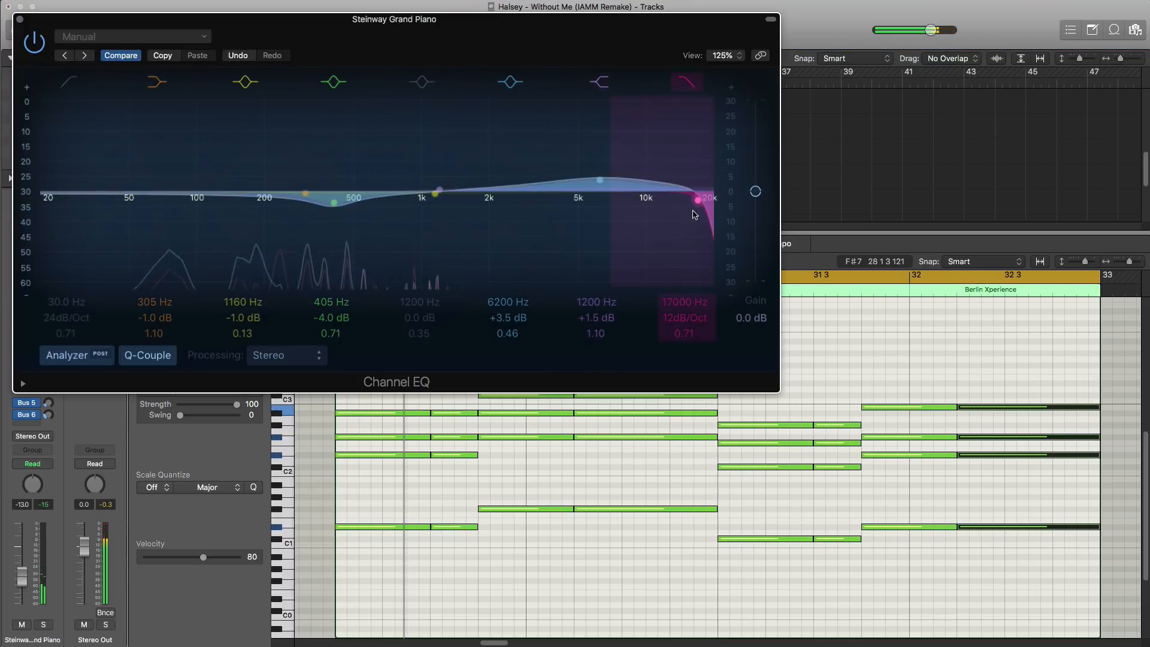
pyautogui.moveTo(693, 212)
pyautogui.mouseDown()
pyautogui.moveTo(516, 222)
pyautogui.moveTo(431, 209)
pyautogui.moveTo(498, 206)
pyautogui.moveTo(481, 207)
pyautogui.mouseUp()
pyautogui.click(20, 19)
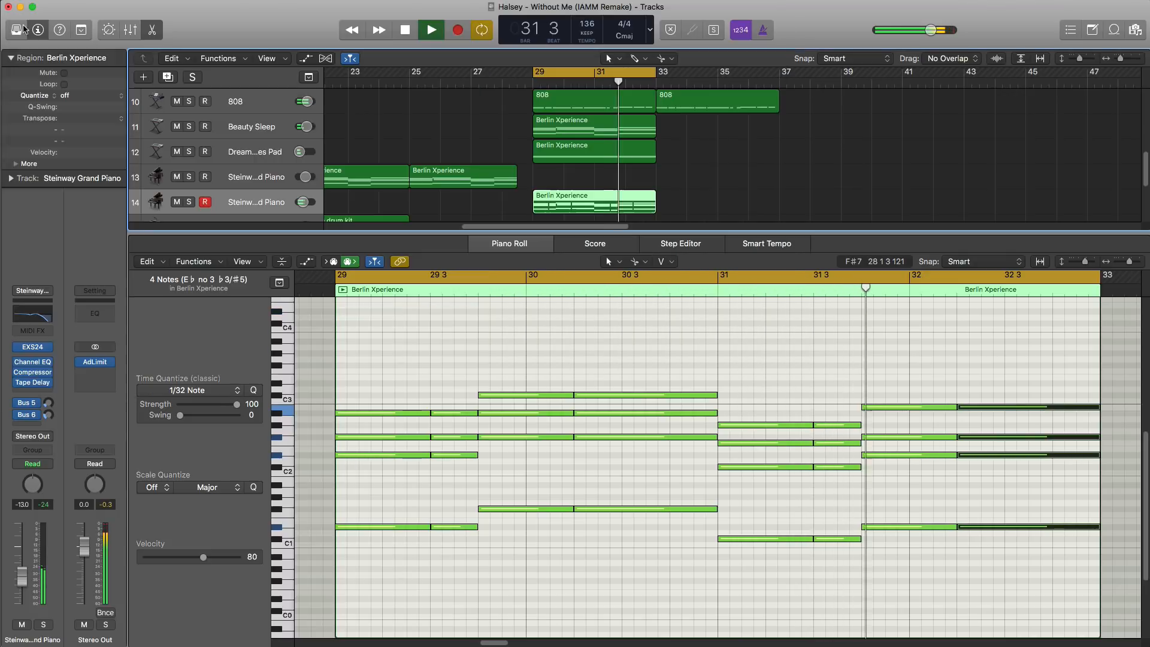
# - Copy the Beauty Sleep, Dream Sines Pad and split piano regions from bar 29 to bar 33, and move the cycle range to bars 37 to 41
pyautogui.press('e')
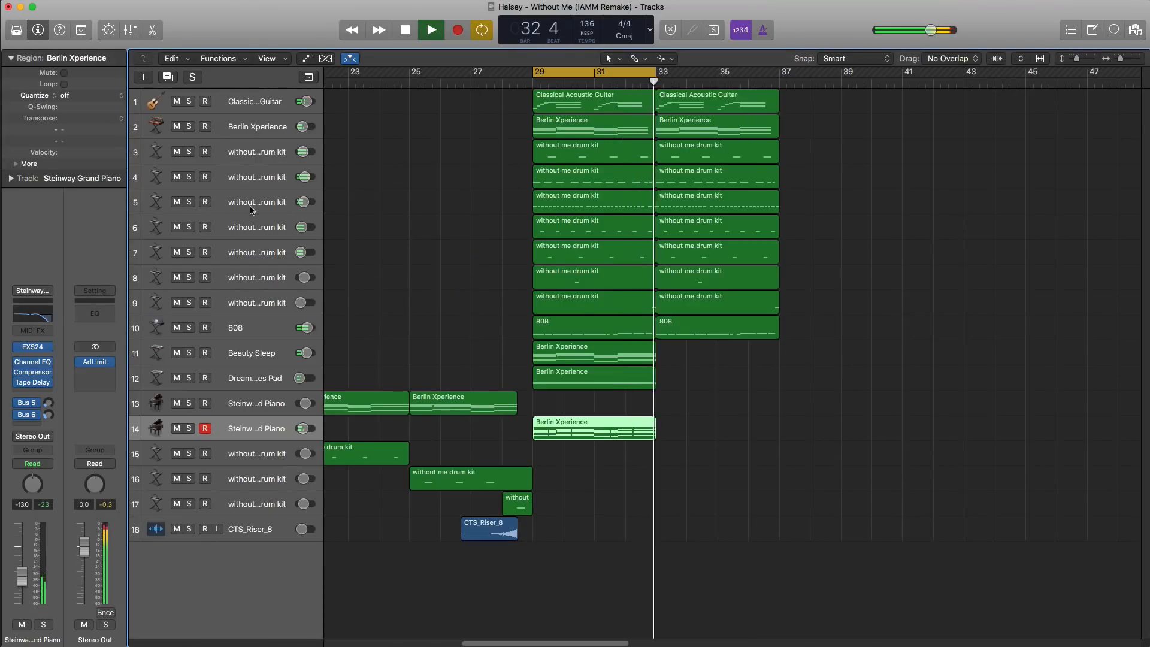
pyautogui.click(212, 203)
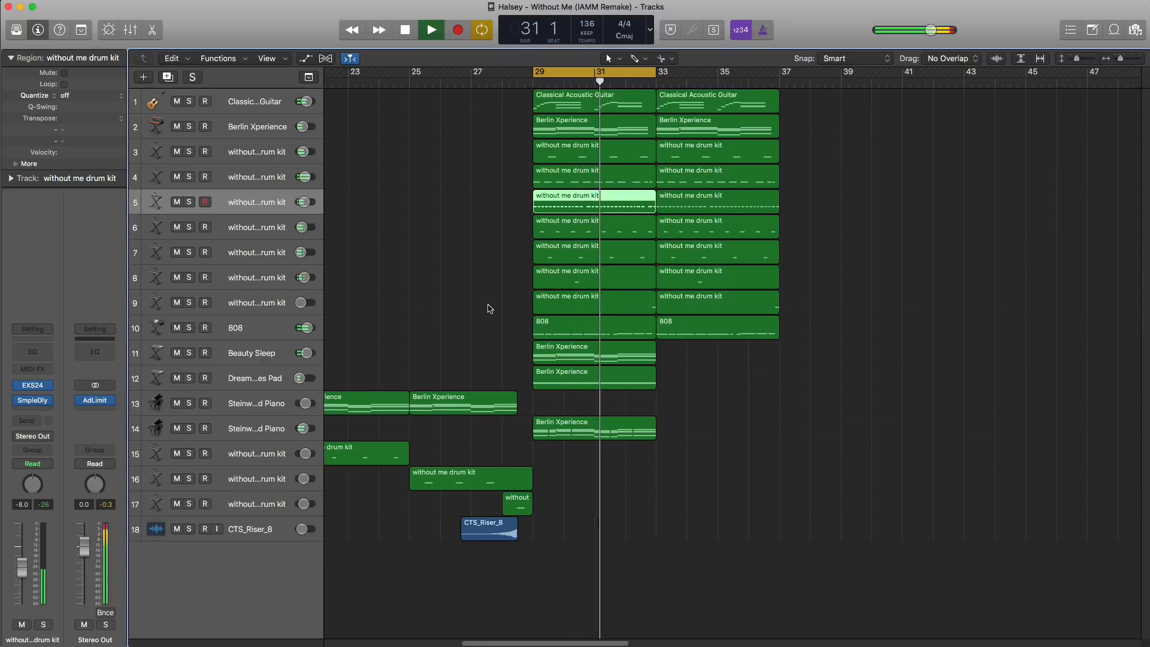
pyautogui.press('space')
pyautogui.moveTo(535, 496); pyautogui.dragTo(736, 352)
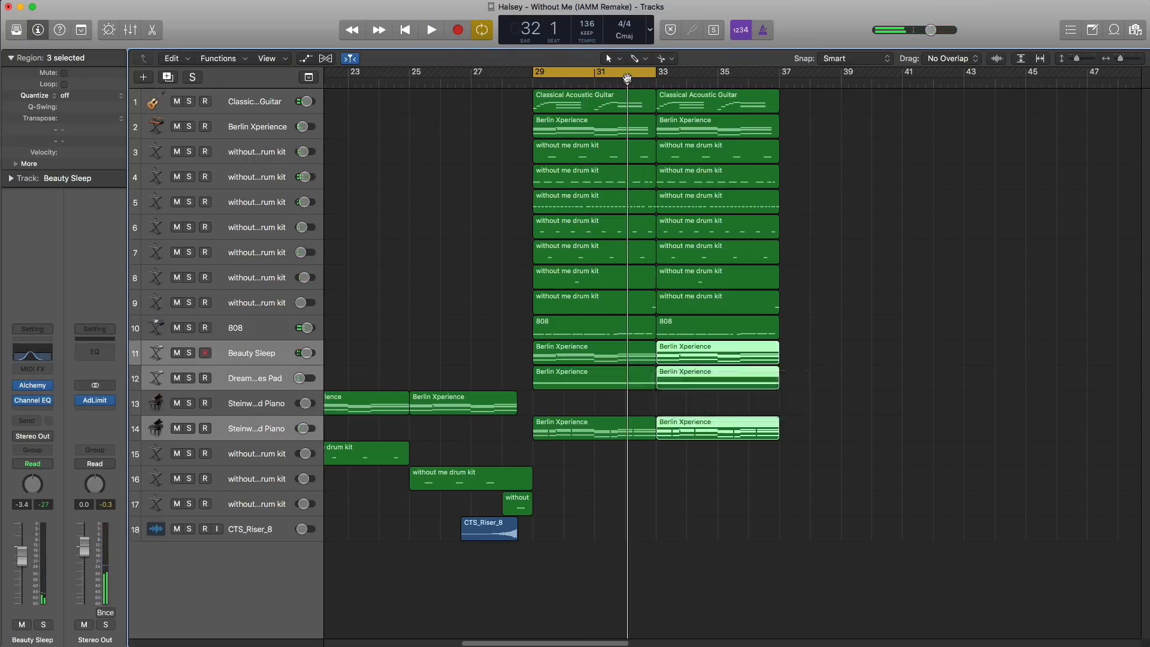
pyautogui.moveTo(622, 73); pyautogui.dragTo(869, 98)
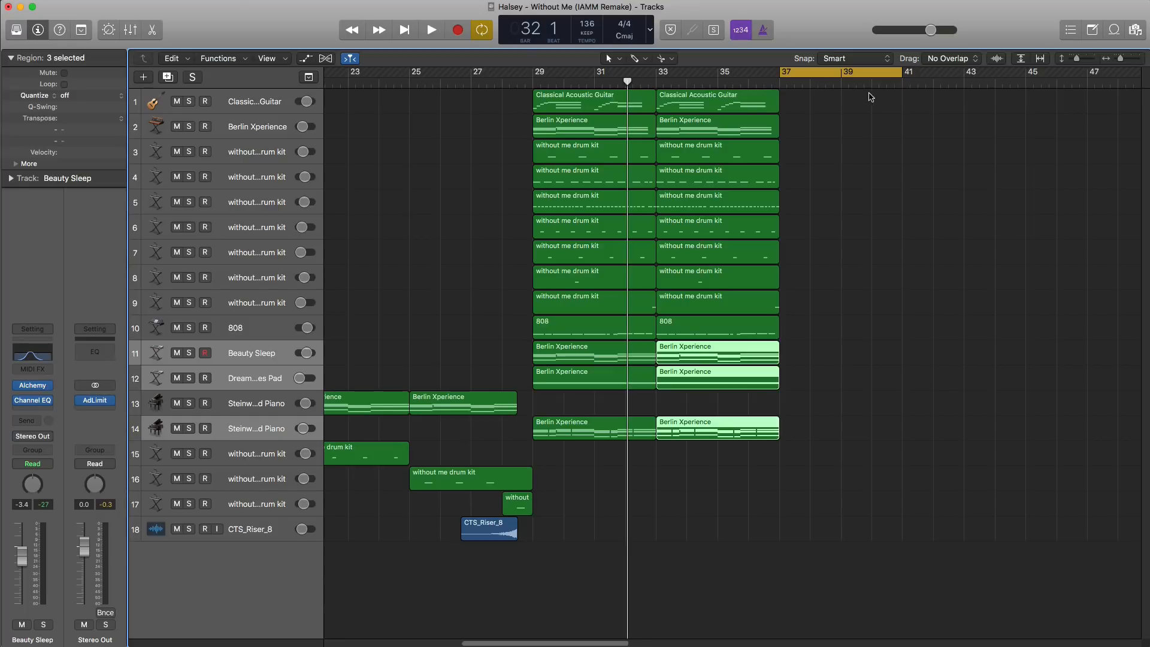
# - Add a software instrument track below CTS_Riser_8 with Retro Synth in stereo and load the "Dej Loaf - Back Up Bass Synth" preset
pyautogui.doubleClick(259, 554)
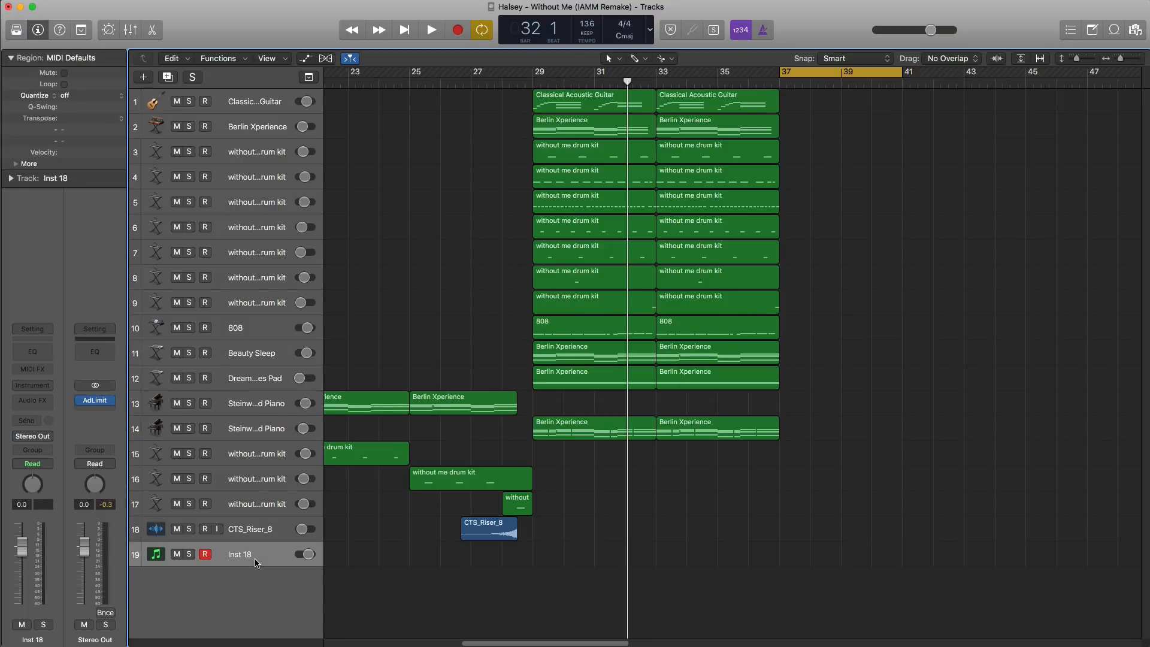
pyautogui.click(42, 386)
pyautogui.moveTo(91, 562)
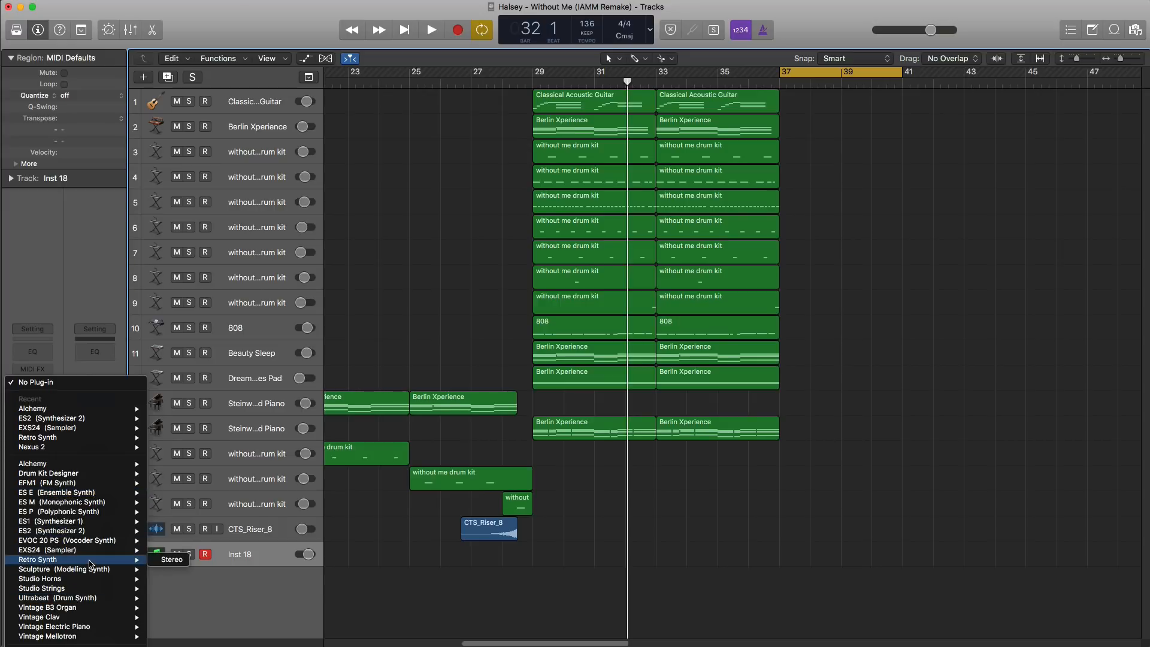
pyautogui.click(169, 560)
pyautogui.click(180, 37)
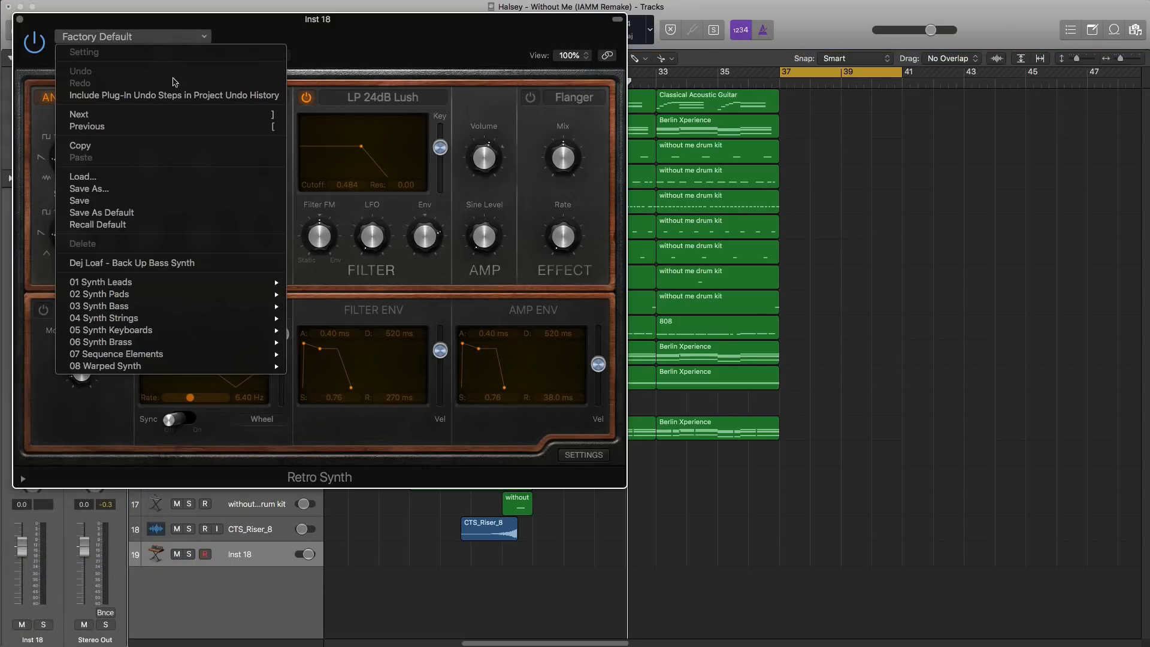
pyautogui.click(150, 264)
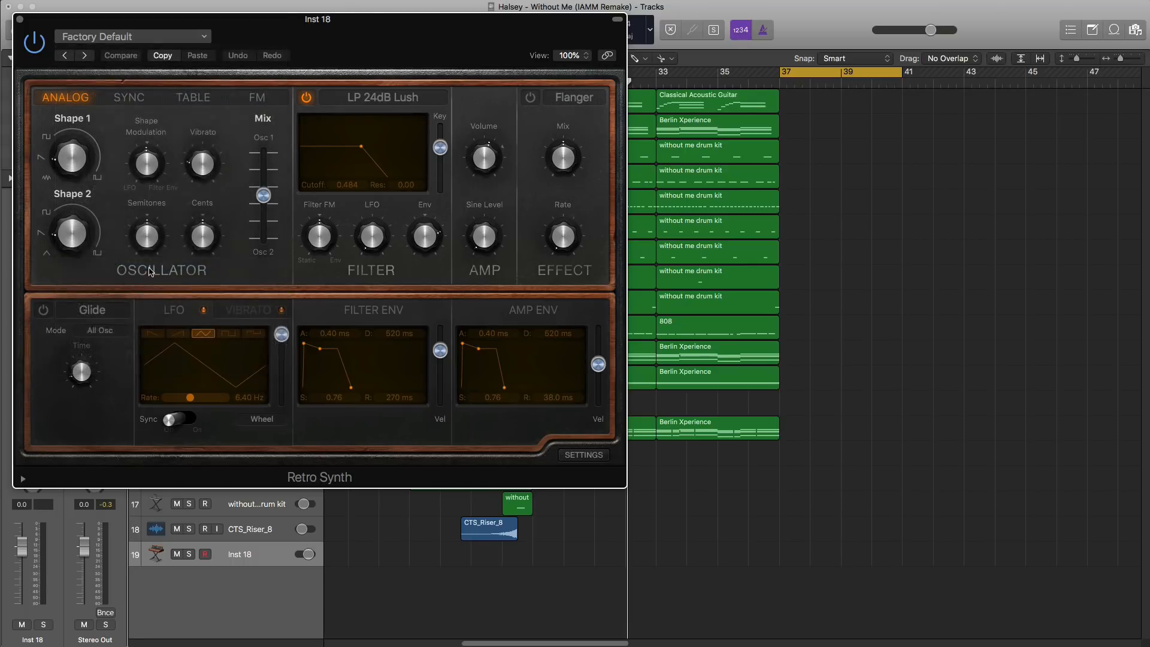
pyautogui.click(20, 21)
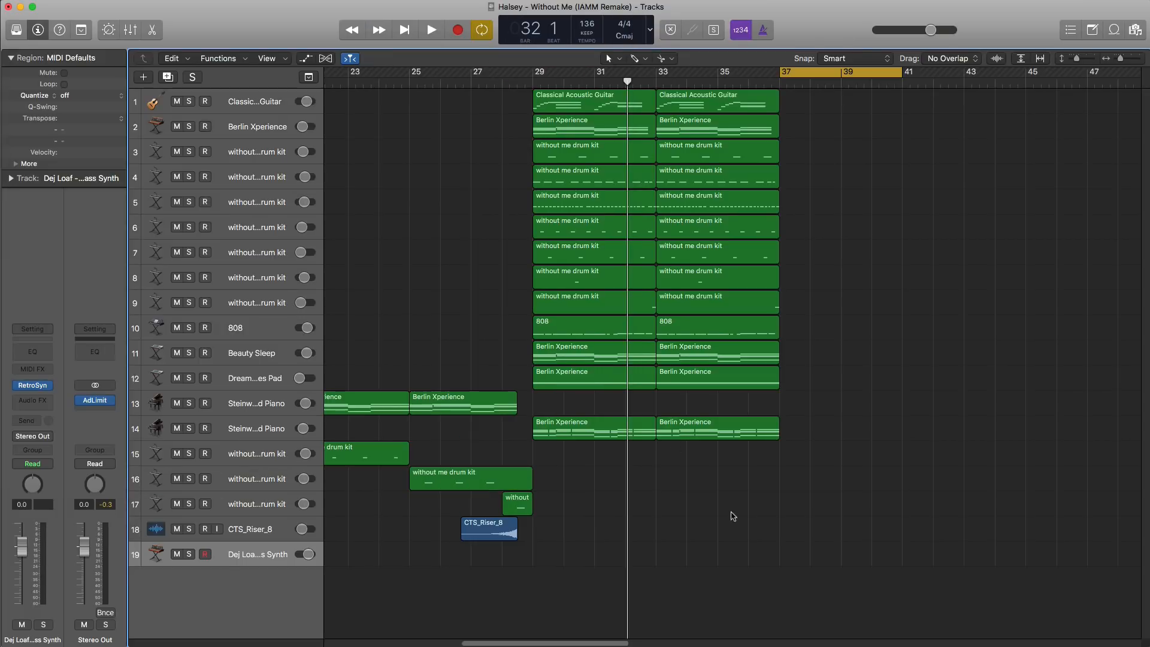
# - Create a four-bar MIDI region from bar 37 on the bass synth track and open it for note editing
pyautogui.moveTo(805, 557); pyautogui.dragTo(911, 548)
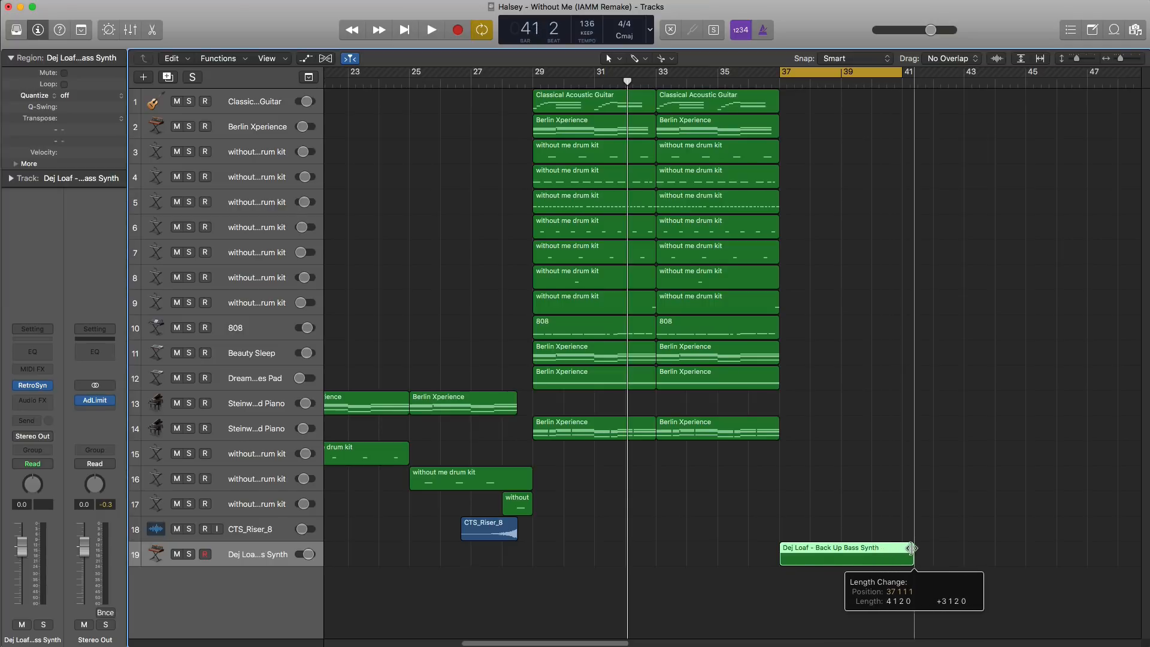
pyautogui.rightClick(903, 550)
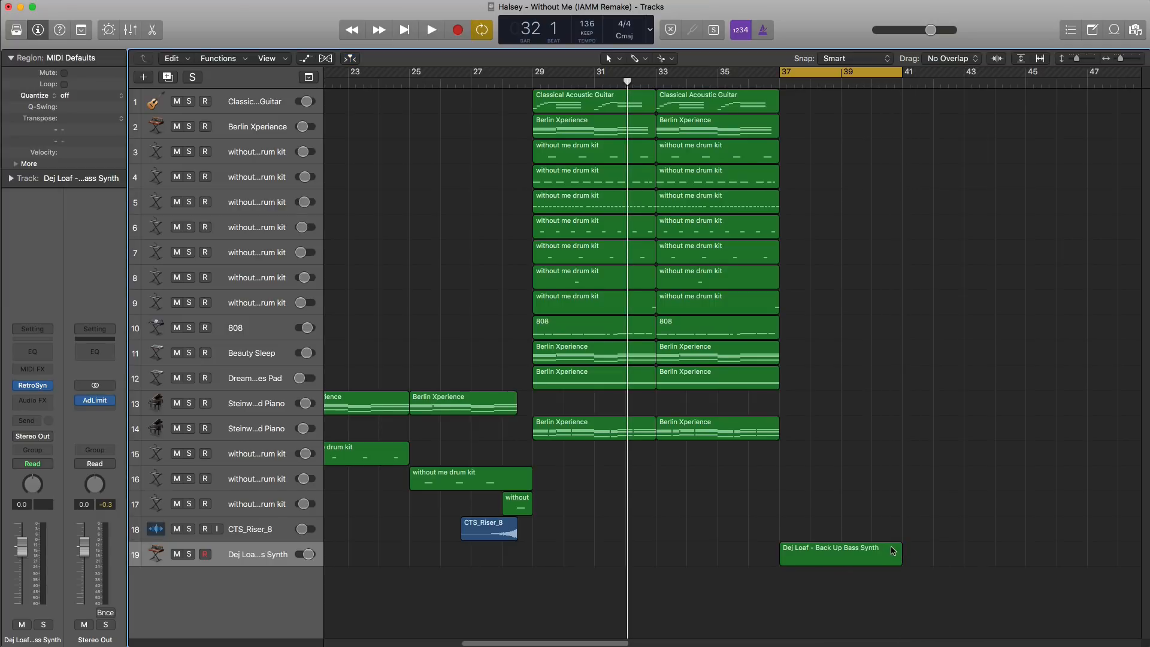
pyautogui.doubleClick(892, 550)
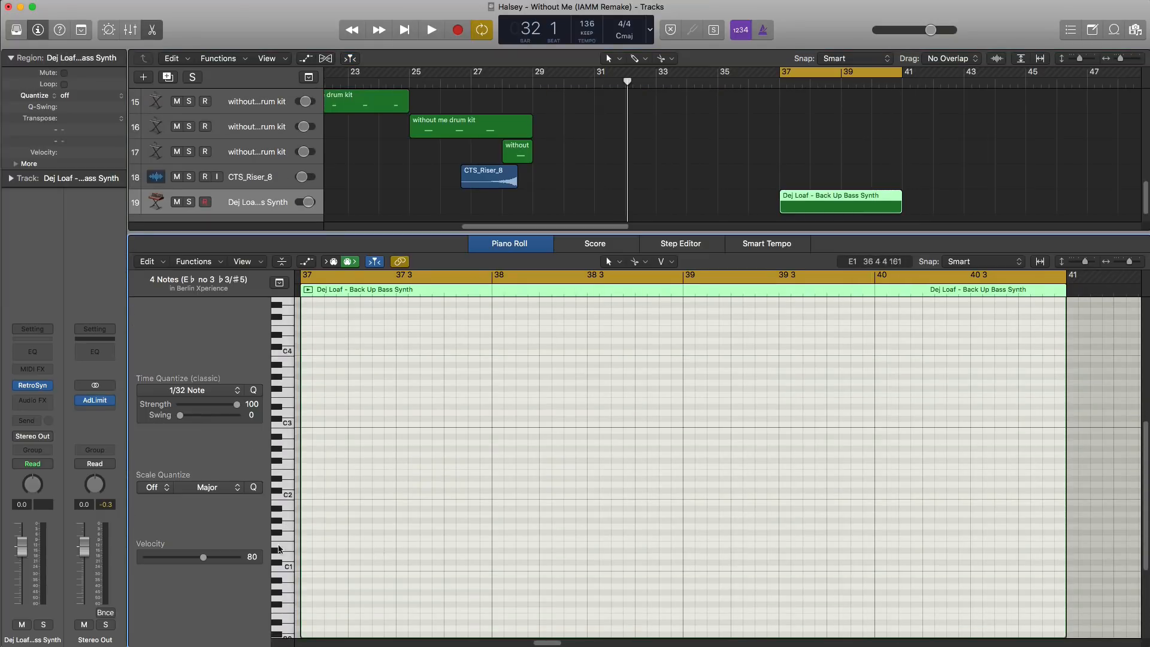
# - Draw two consecutive eighth-note D#1 notes at the start of bar 37 with the Pencil tool and play the region
pyautogui.click(638, 264)
pyautogui.click(645, 293)
pyautogui.click(318, 550)
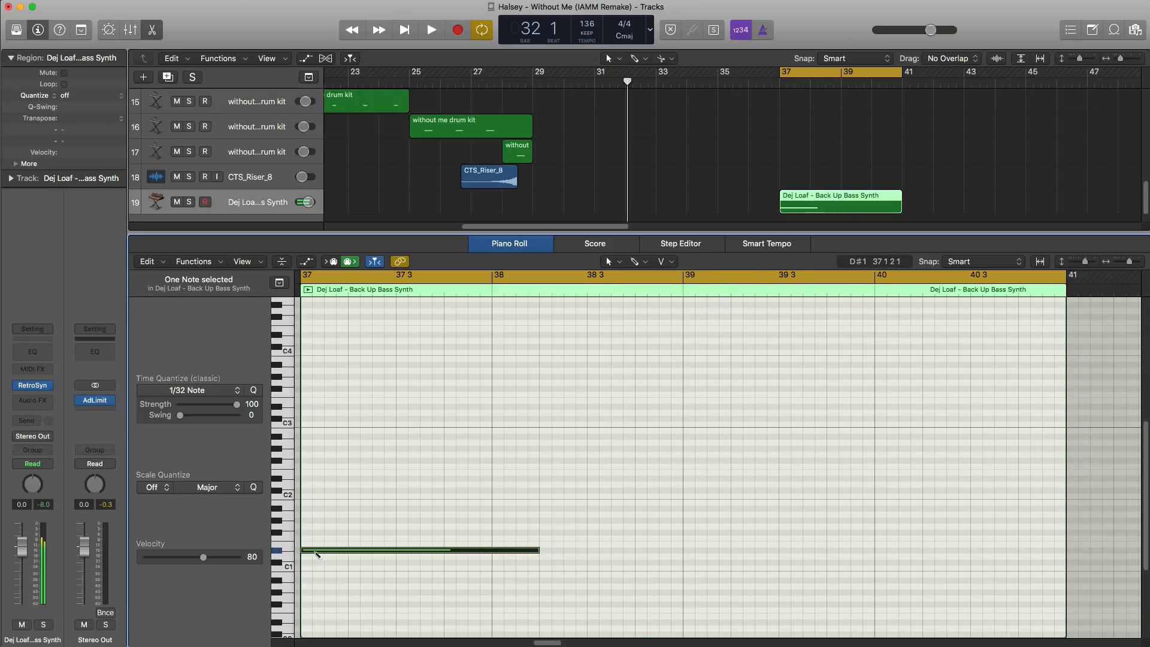
pyautogui.moveTo(534, 550); pyautogui.dragTo(333, 557)
pyautogui.click(335, 550)
pyautogui.press('space')
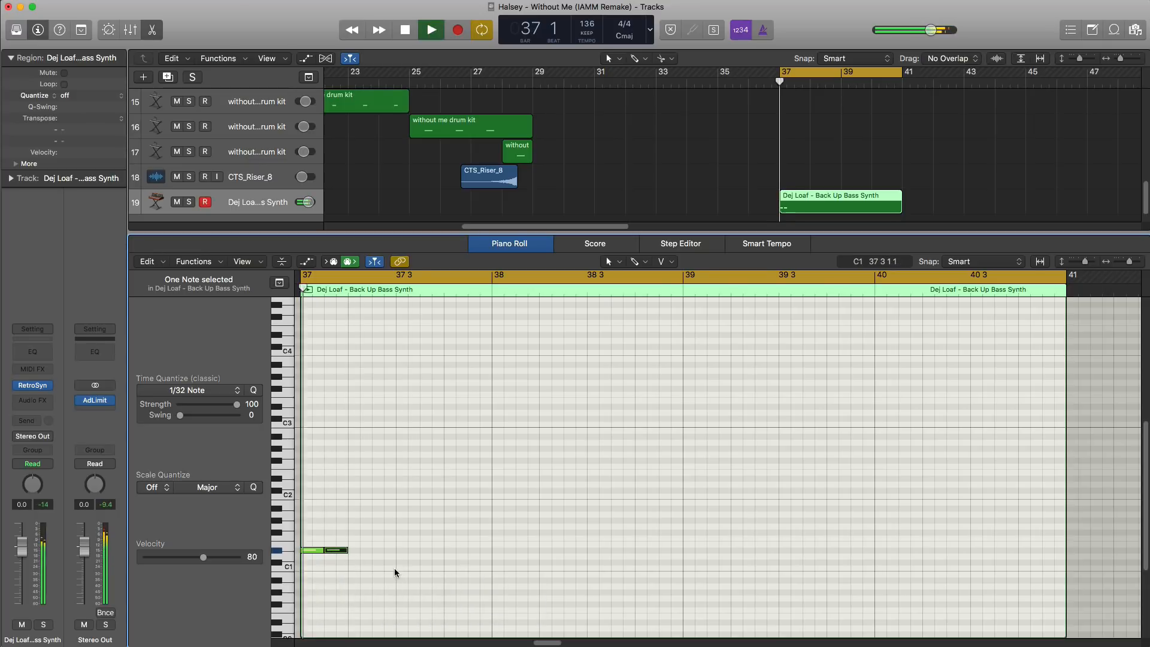
# - Add an eighth-note C#1 halfway through beat 3 of bar 37 and an F#1 on beat 4, then play the region
pyautogui.click(426, 562)
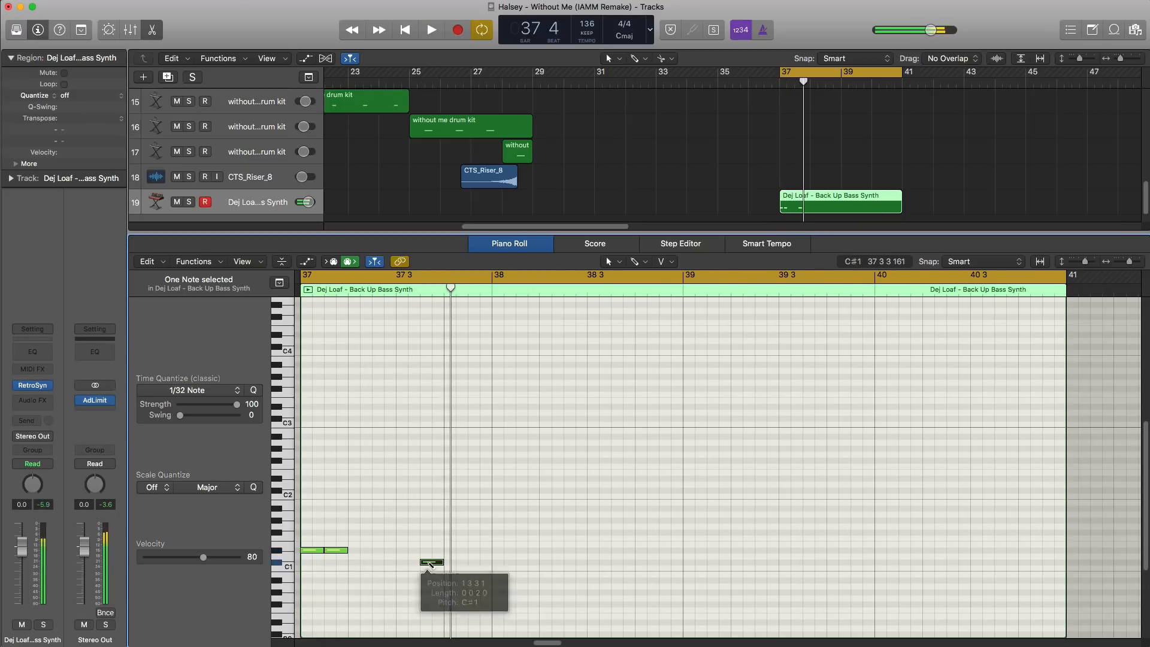
pyautogui.press('space')
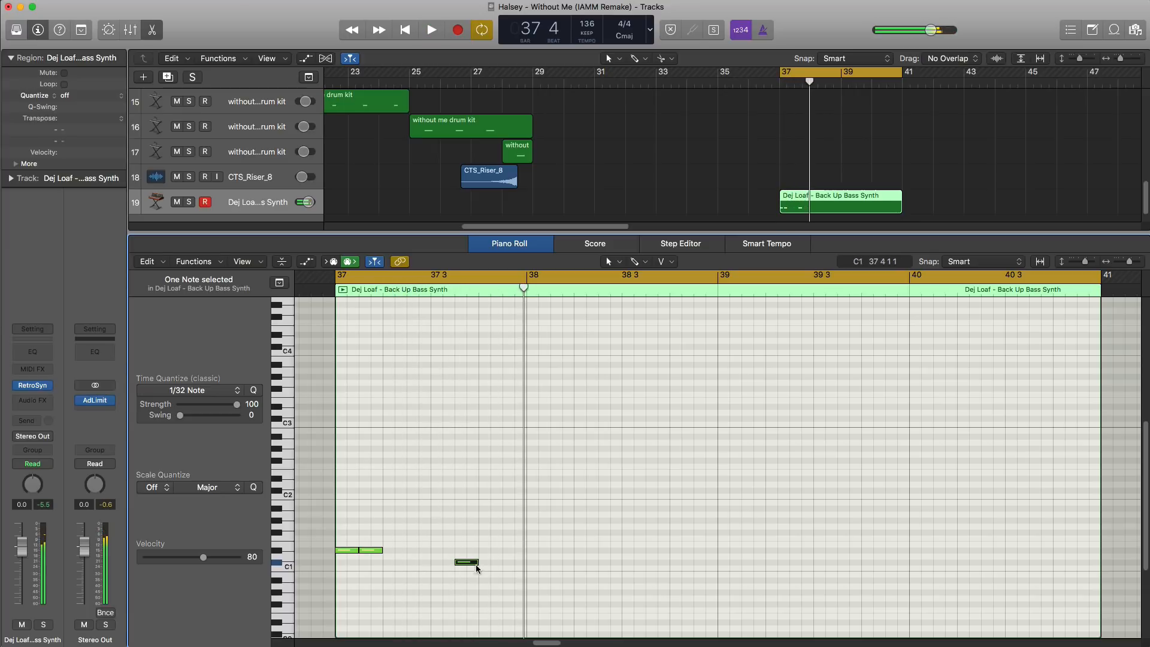
pyautogui.moveTo(489, 531); pyautogui.dragTo(490, 537)
pyautogui.press('space')
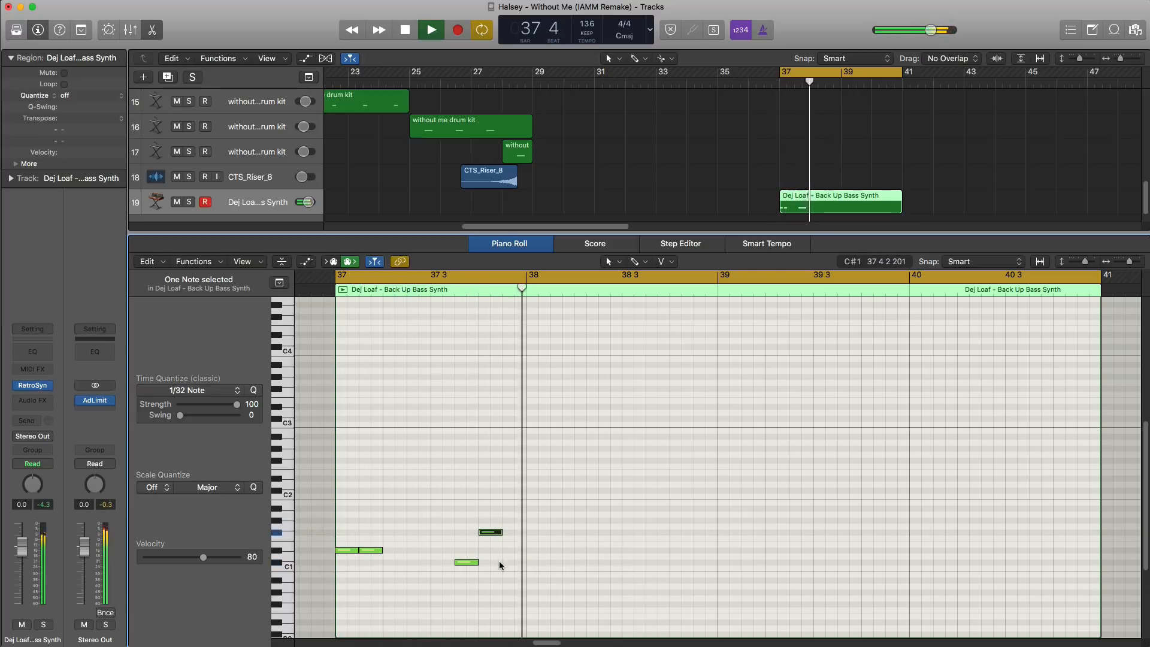
# - Add two consecutive eighth-note F#1 notes from beat 3 of bar 38 and a C#1 at the start of bar 39
pyautogui.press('space')
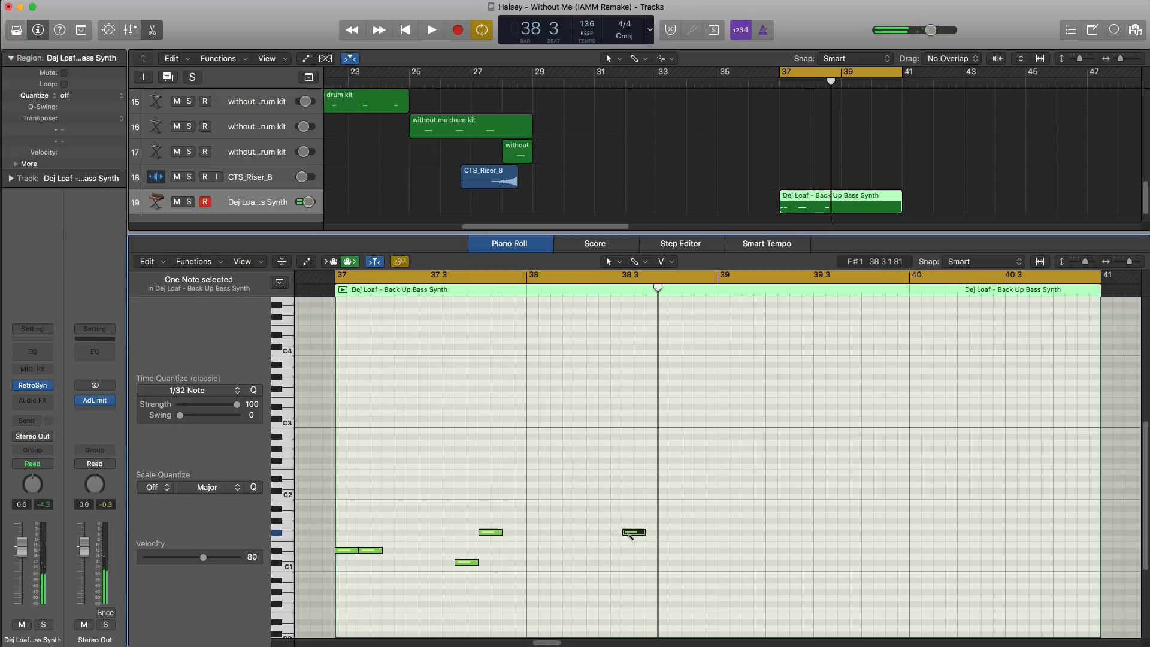
pyautogui.moveTo(647, 532); pyautogui.dragTo(668, 531)
pyautogui.press('space')
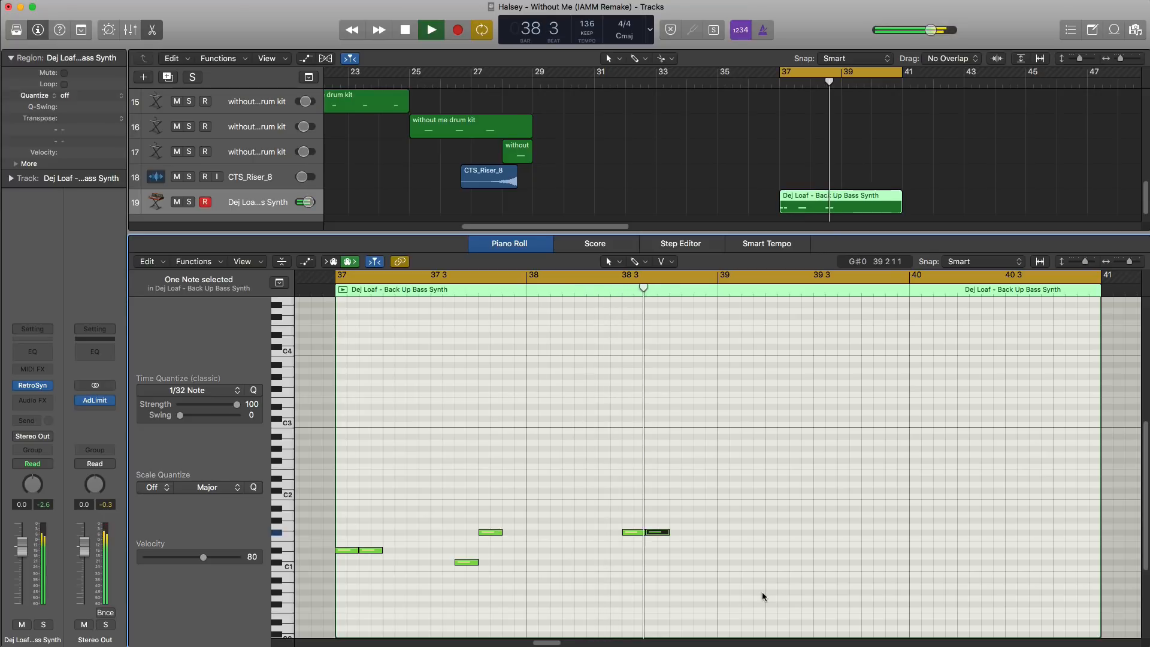
pyautogui.press('space')
pyautogui.press('space')
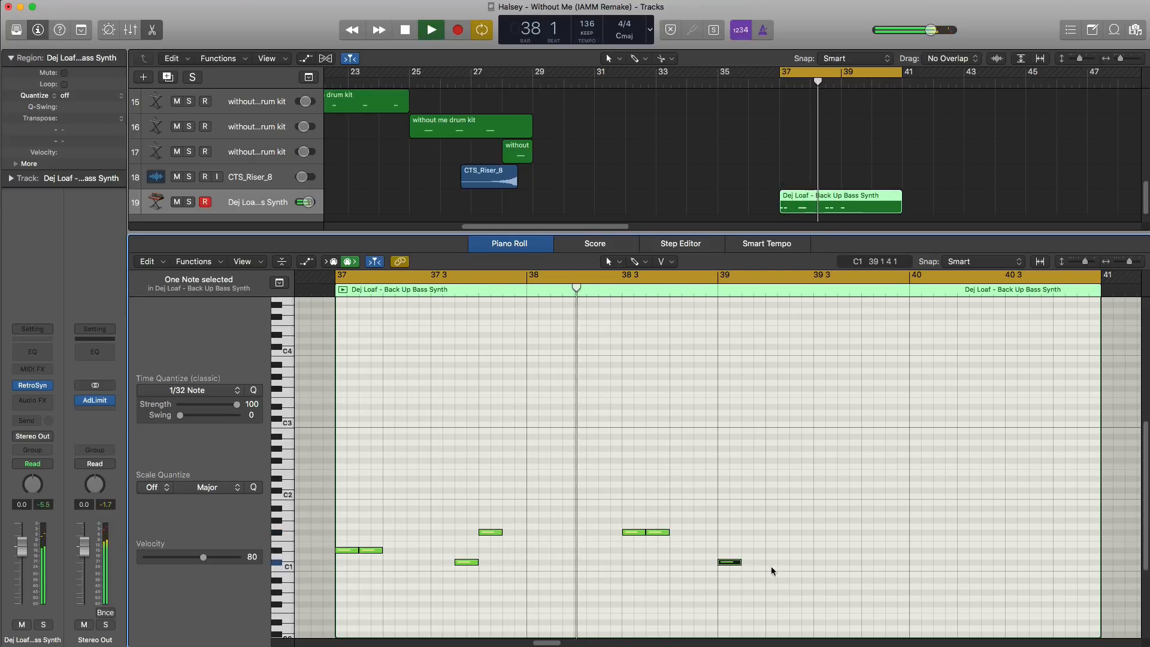
# - Add an eighth-note F#1 halfway through beat 3 of bar 39 and a G#1 on beat 4
pyautogui.keyDown('super'); pyautogui.click(849, 531); pyautogui.keyUp('super')
pyautogui.press('space')
pyautogui.press('space')
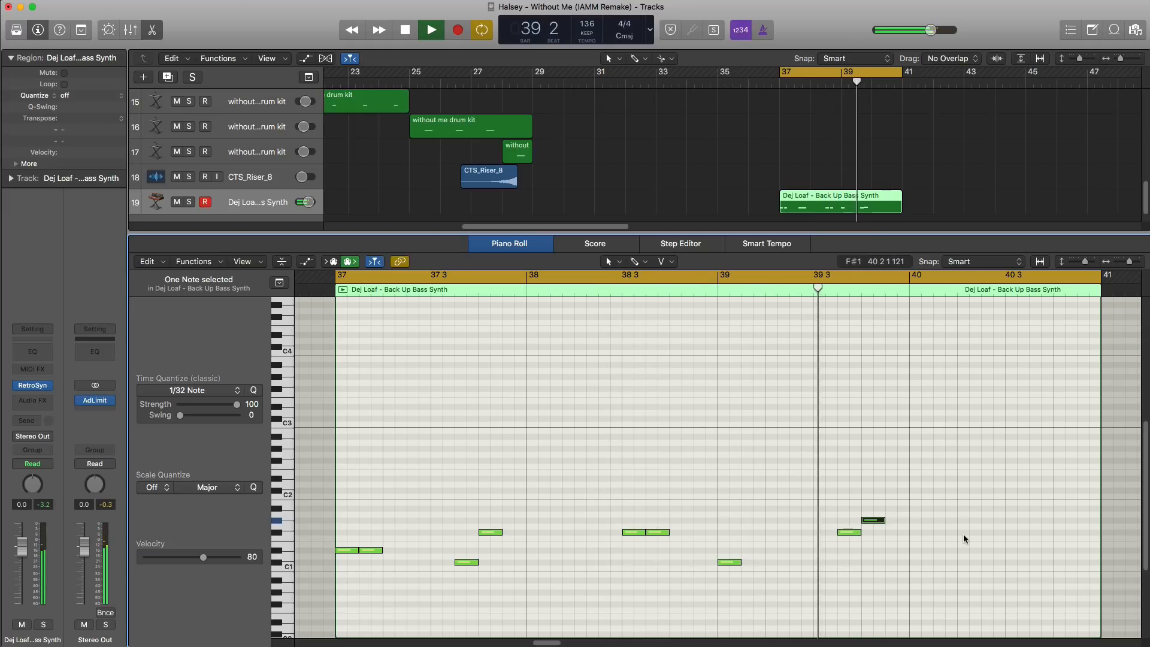
# - Add an eighth-note G#1 on beat 3 of bar 40 and an A#1 on beat 4, and play the bass line
pyautogui.click(1002, 520)
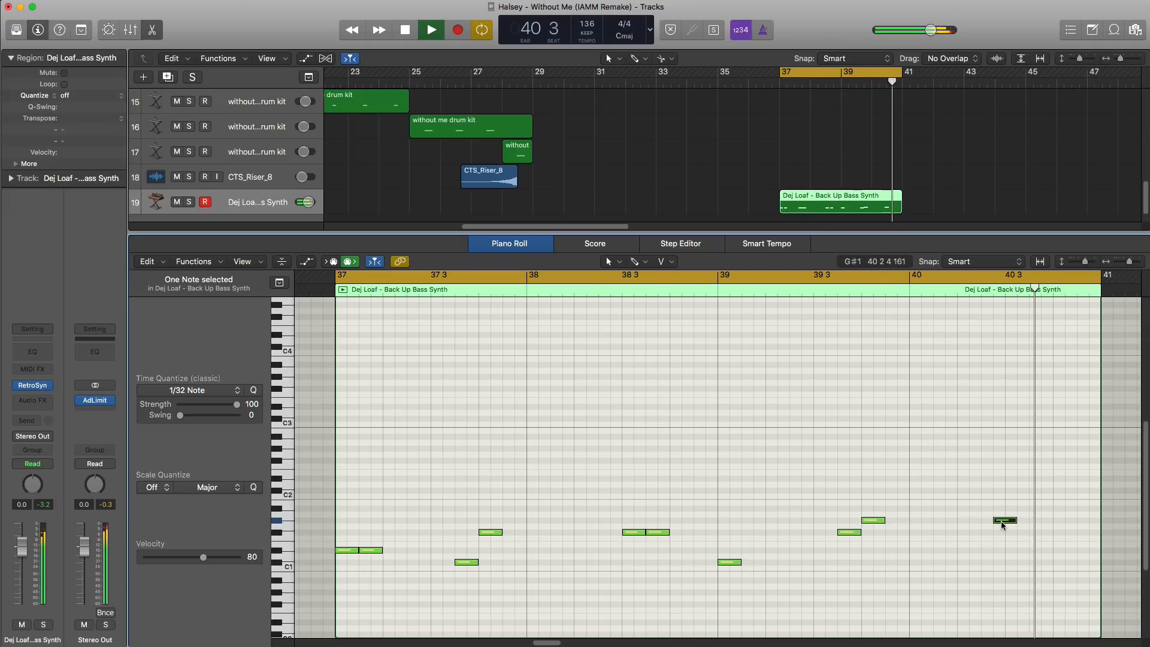
pyautogui.press('space')
pyautogui.moveTo(1002, 520); pyautogui.dragTo(1016, 521)
pyautogui.press('space')
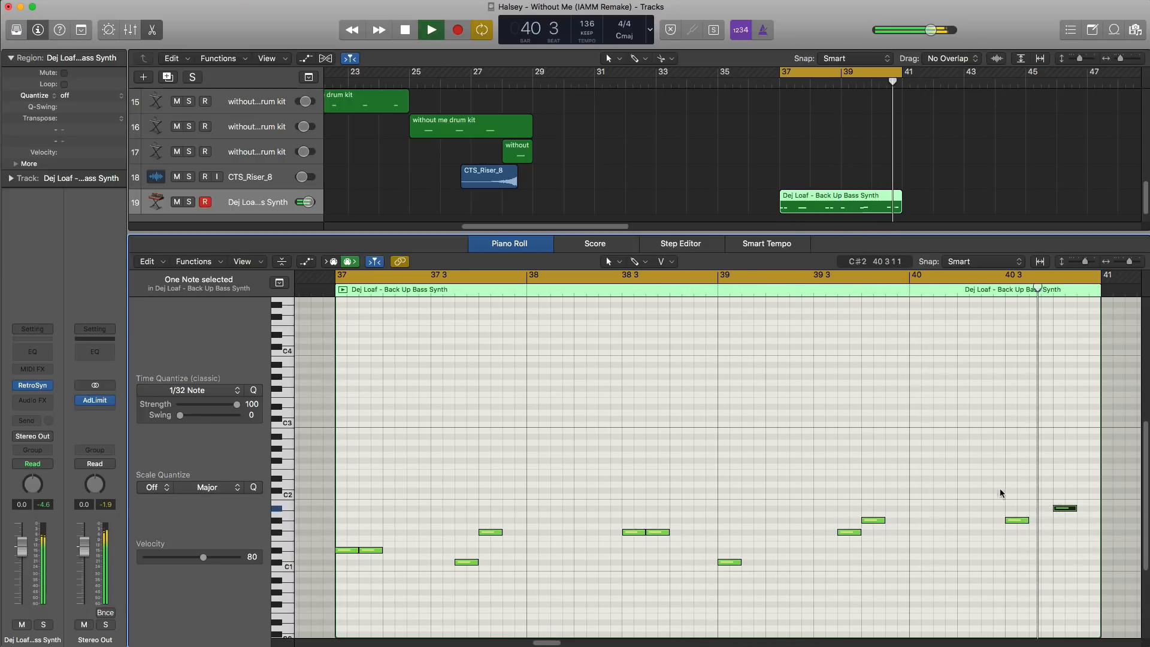
pyautogui.press('space')
# - Try all the bass synth notes transposed up one octave during playback
pyautogui.press('super+a')
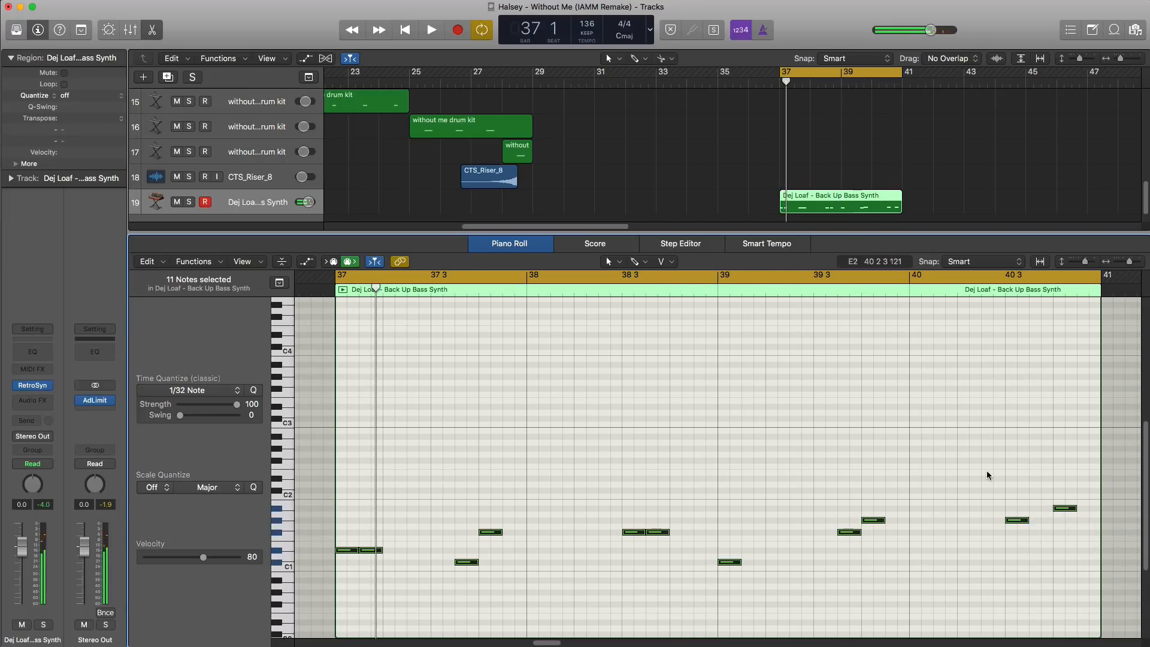
pyautogui.hotkey('alt', 'shift', 'Up')
pyautogui.press('space')
pyautogui.press('space')
pyautogui.hotkey('alt', 'shift', 'Down')
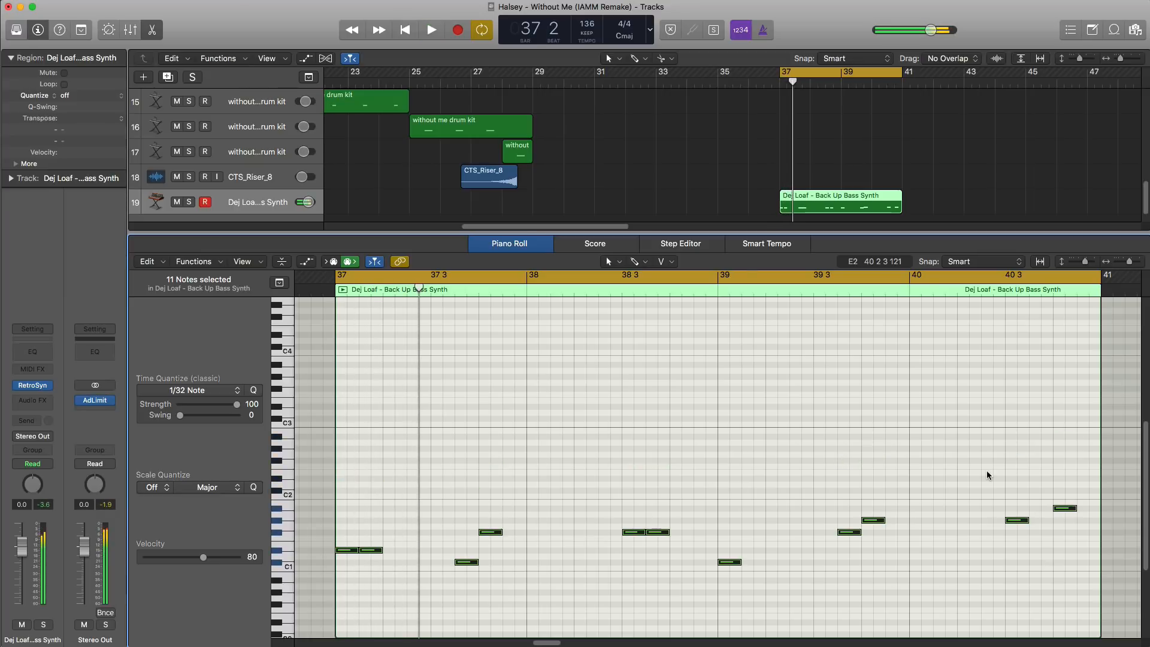
pyautogui.press('space')
pyautogui.press('space')
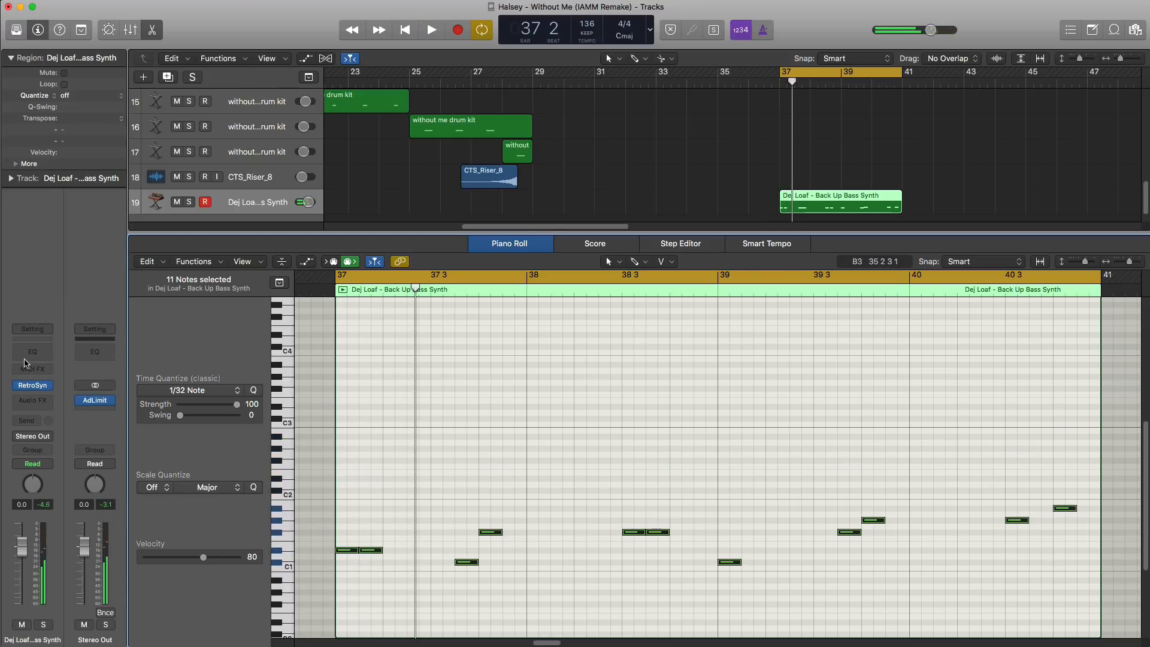
# - Add a Channel EQ to the bass synth track with a high cut at 560 Hz and a 6 dB/Oct slope
pyautogui.click(25, 360)
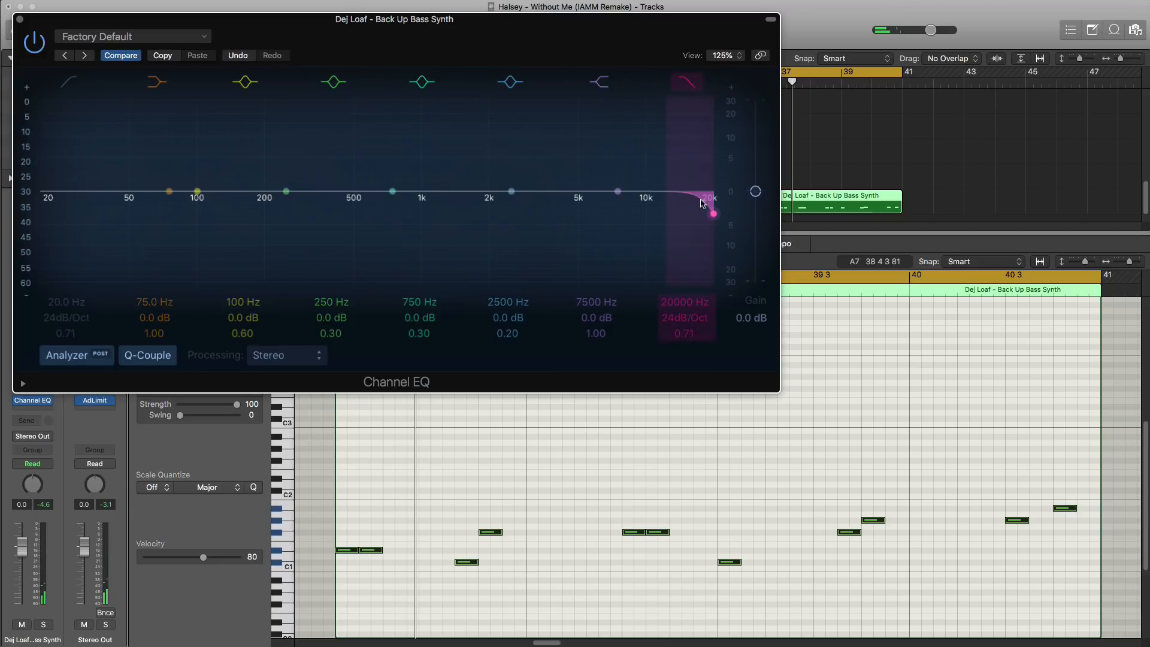
pyautogui.moveTo(701, 204); pyautogui.dragTo(368, 218)
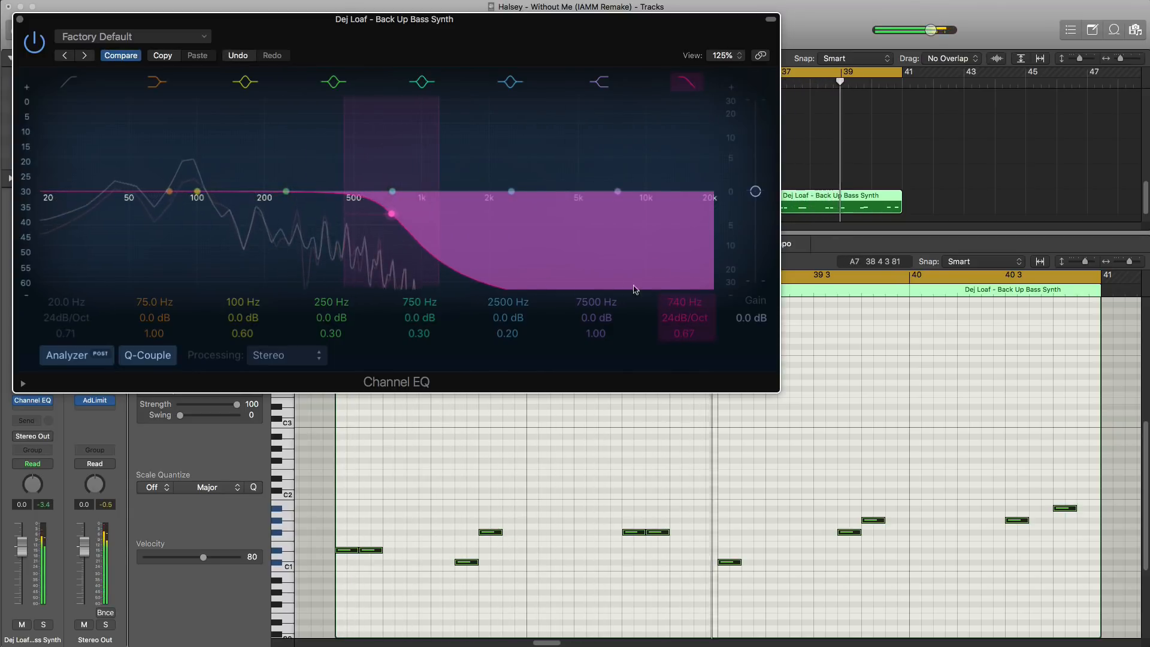
pyautogui.moveTo(684, 318); pyautogui.dragTo(685, 336)
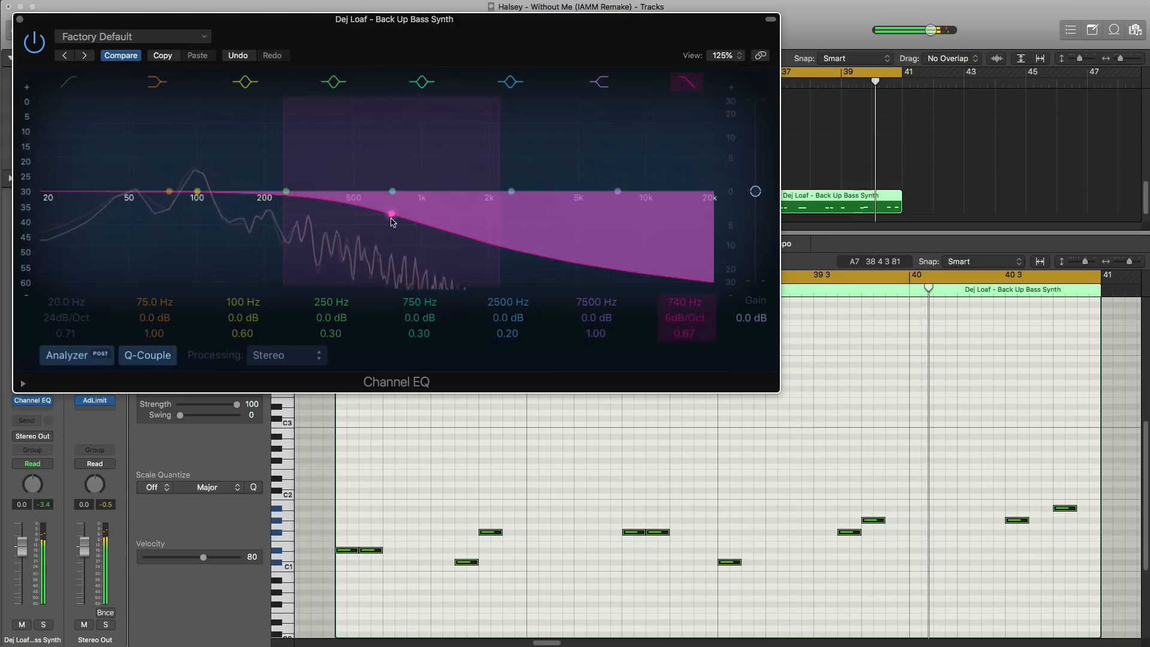
pyautogui.moveTo(393, 222); pyautogui.dragTo(365, 218)
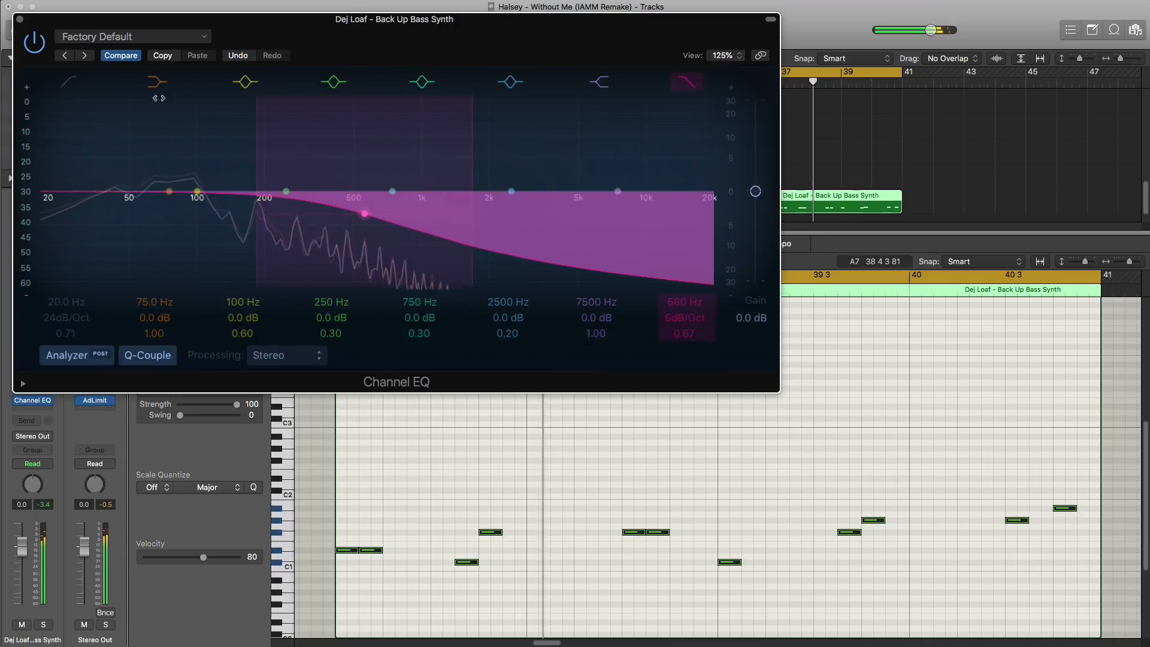
pyautogui.click(20, 19)
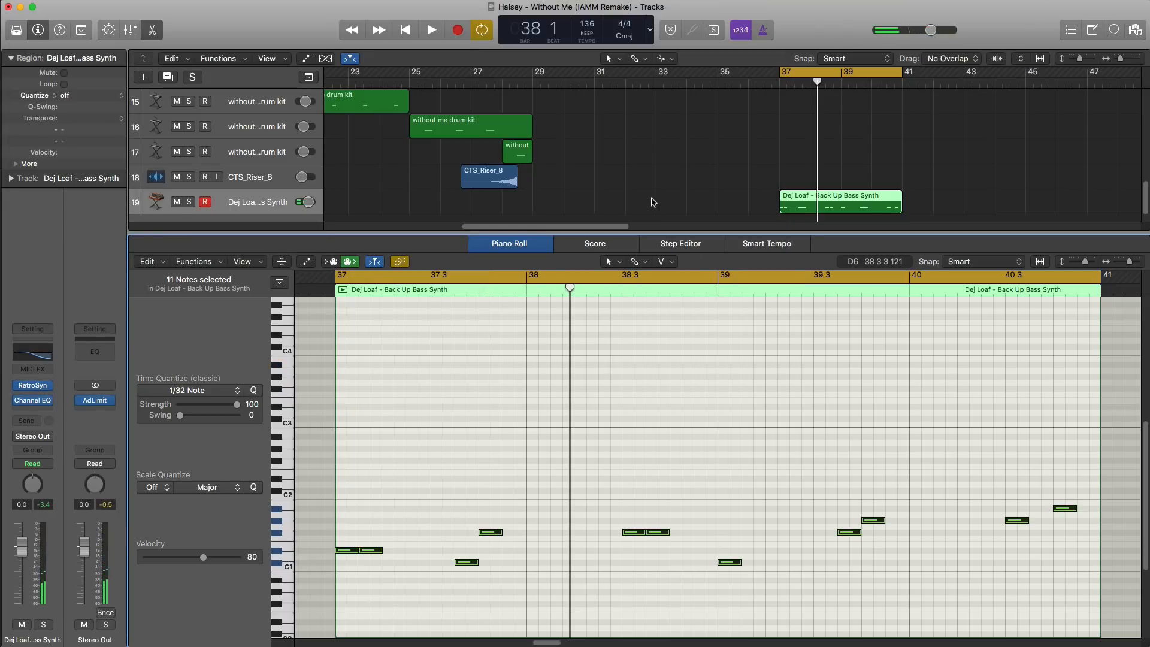
# - Copy the Beauty Sleep region from bar 33 to bar 37 and play it together with the bass synth
pyautogui.press('e')
pyautogui.click(746, 383)
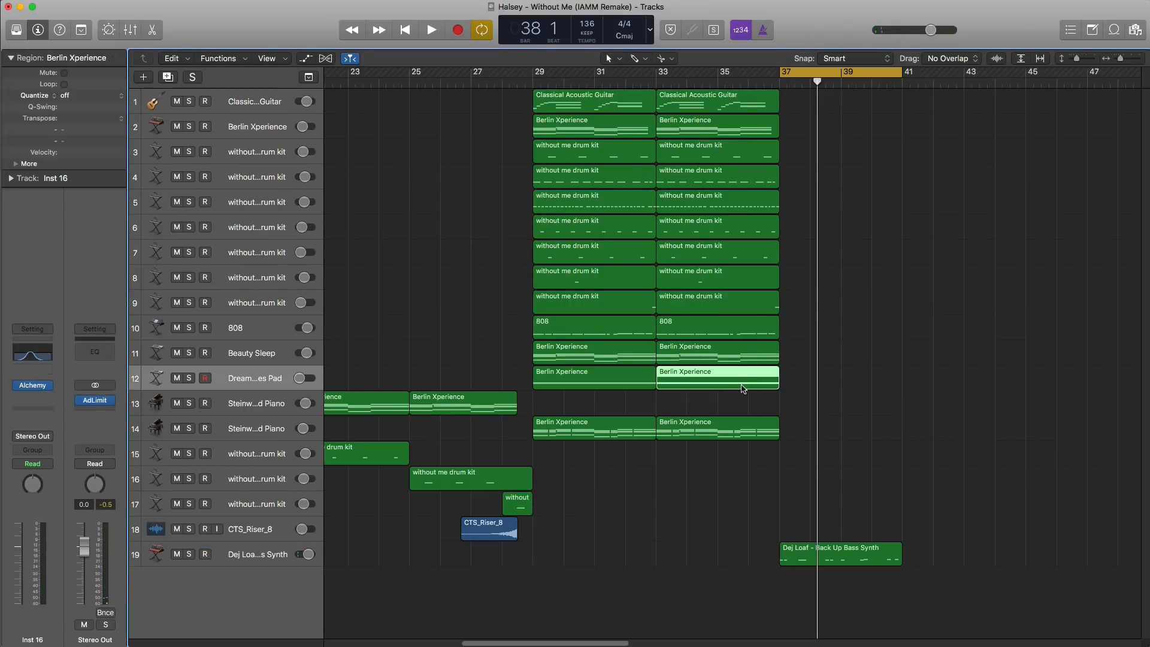
pyautogui.moveTo(727, 364); pyautogui.dragTo(841, 360)
pyautogui.press('space')
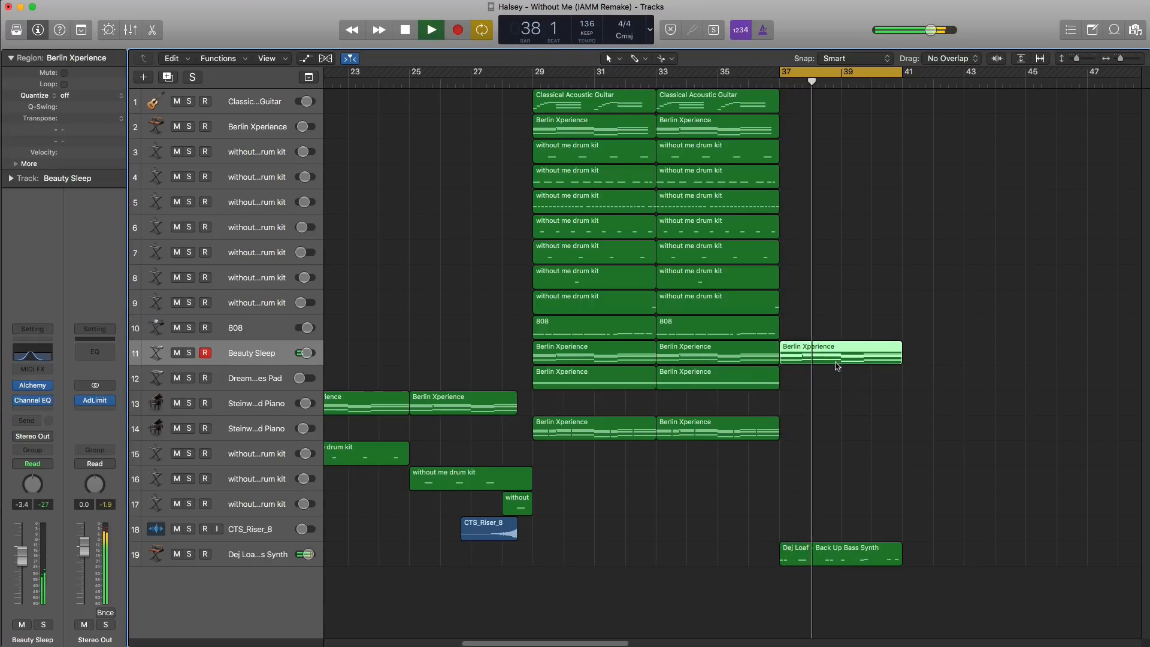
# - Copy the pad region on track 12 from bar 33 to bar 37 and play it with the other new-section parts
pyautogui.press('space')
pyautogui.click(668, 432)
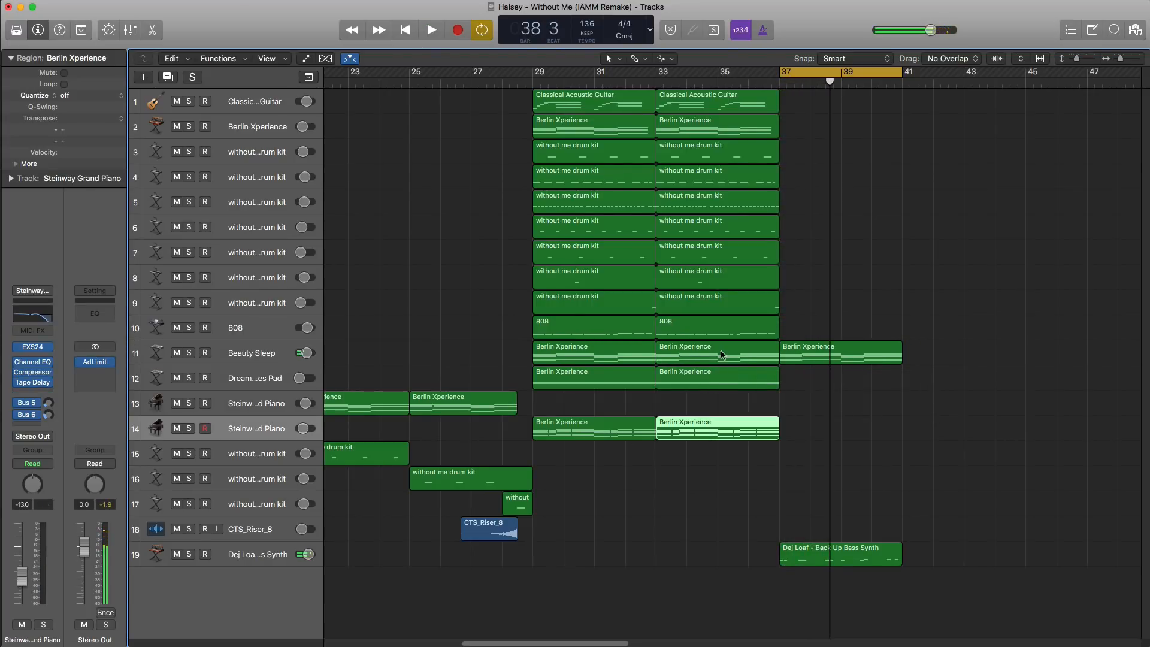
pyautogui.moveTo(717, 382); pyautogui.dragTo(839, 384)
pyautogui.press('space')
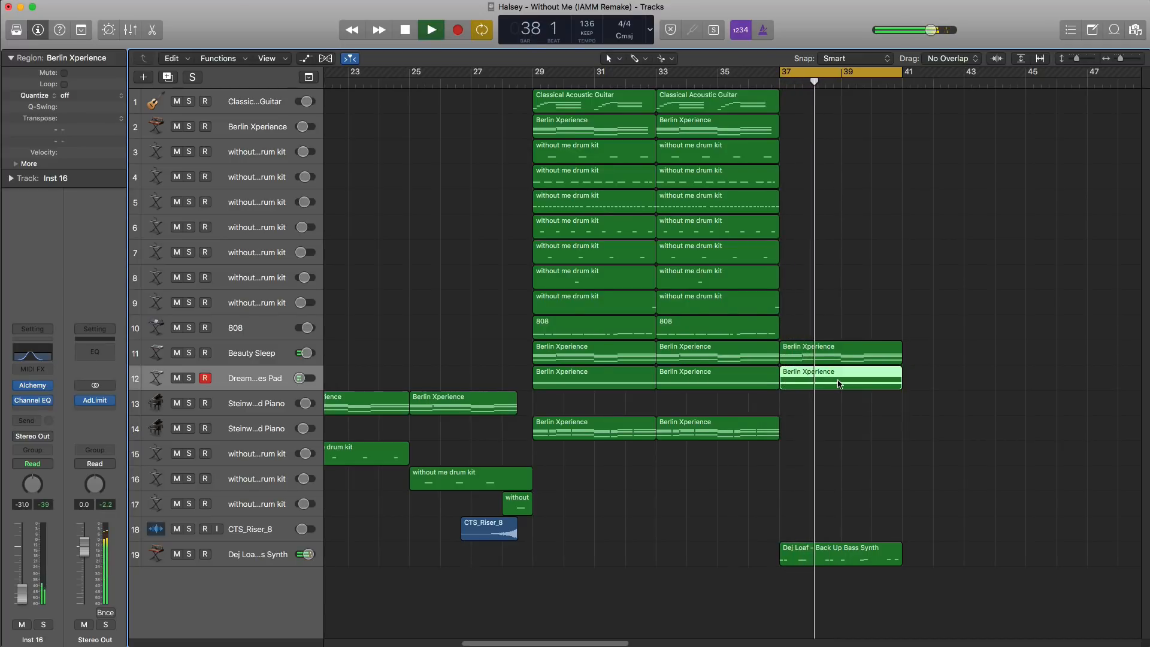
# - Check the bass synth's notes and the mixer's channel levels during playback, and stop playback
pyautogui.doubleClick(817, 554)
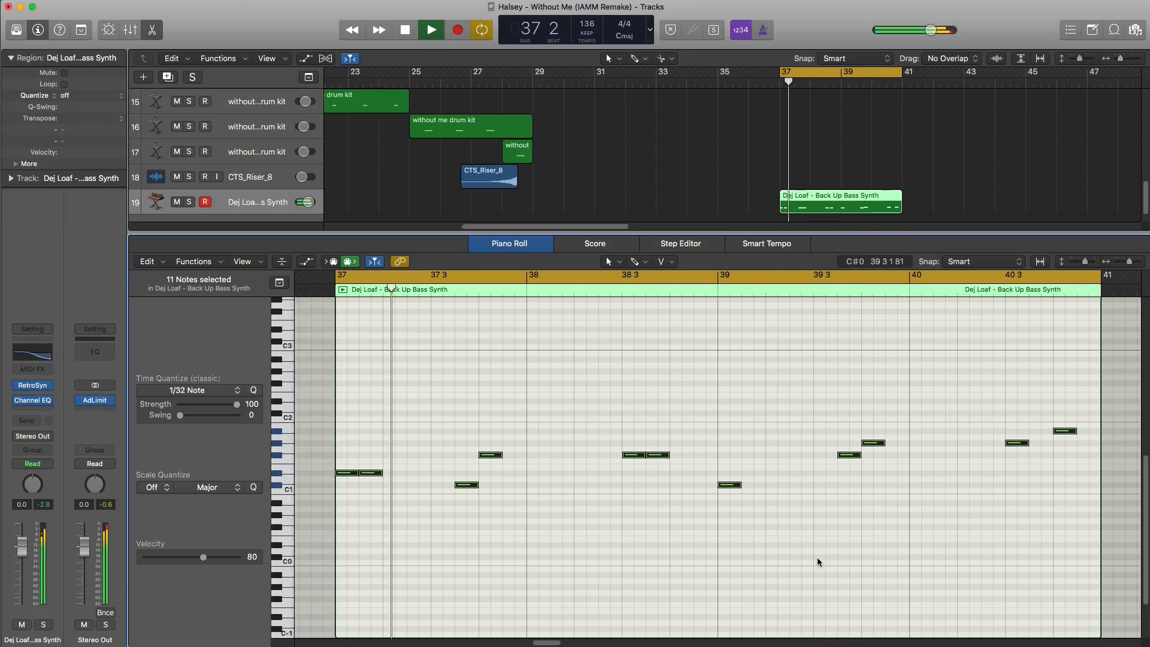
pyautogui.press('x')
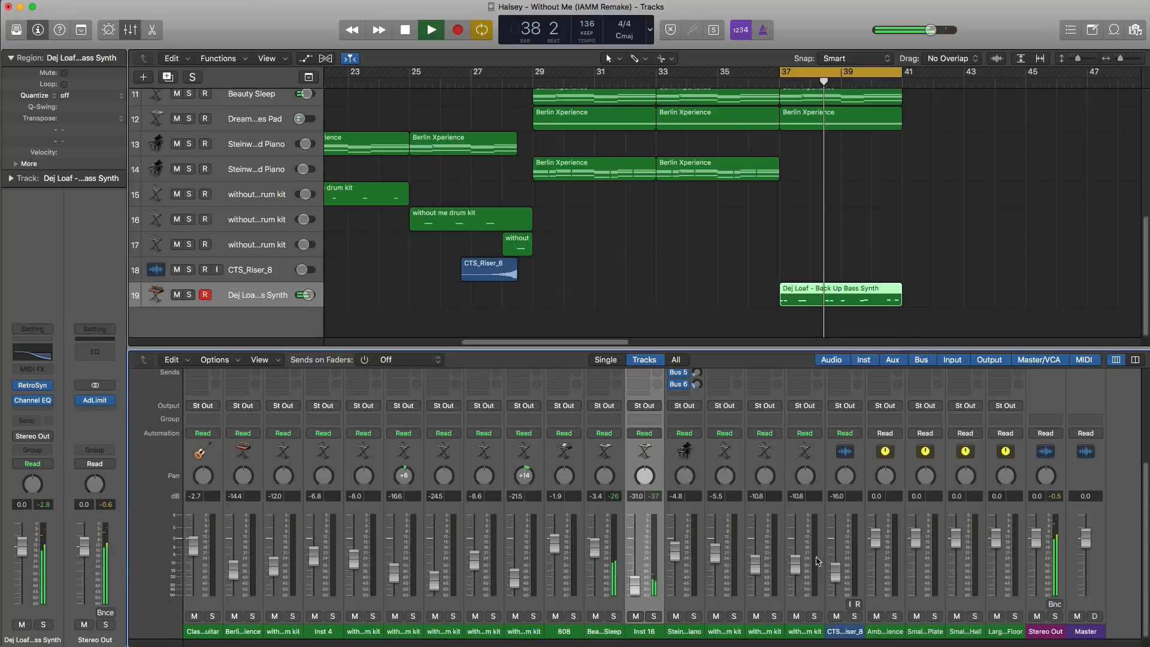
pyautogui.press('x')
pyautogui.press('space')
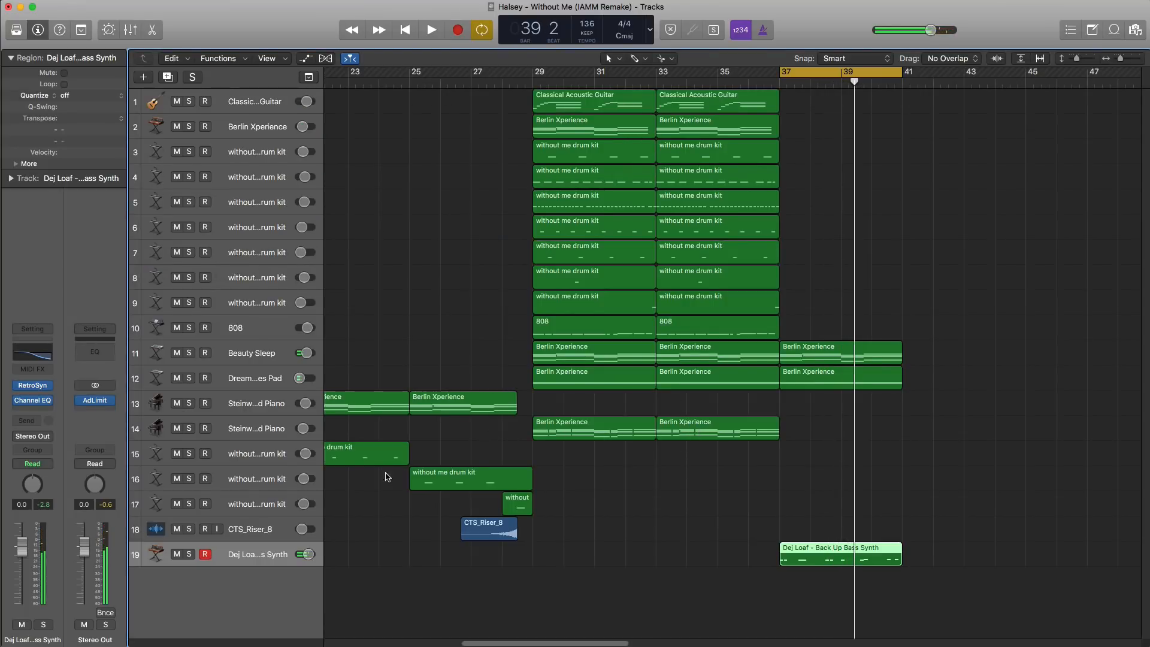
# - Duplicate drum kit track 9 and create an empty region on the new track from bar 37 to bar 41
pyautogui.click(261, 309)
pyautogui.click(168, 77)
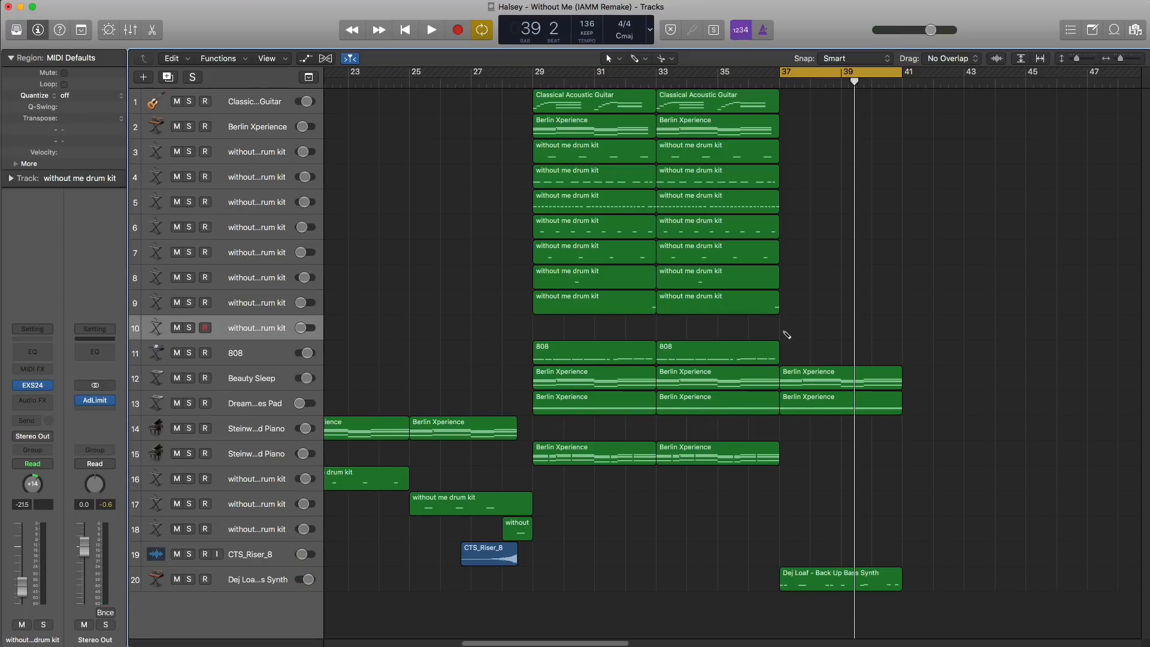
pyautogui.moveTo(806, 333); pyautogui.dragTo(900, 331)
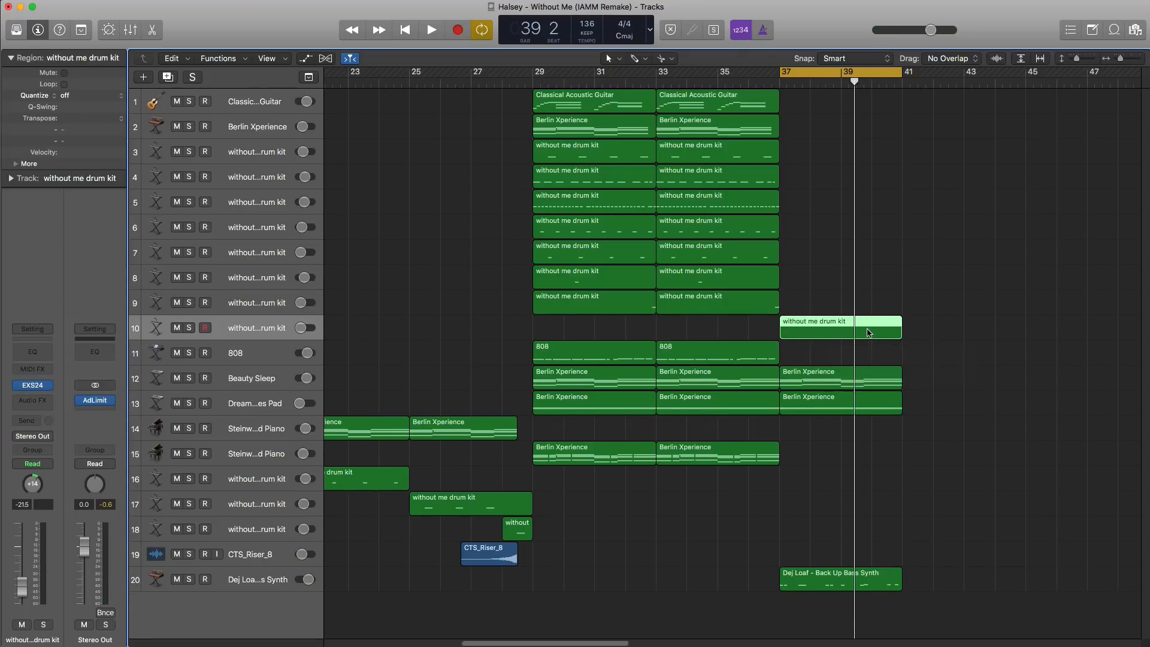
# - Add eighth-note D#4 drum hits on beat 3 of bars 37 to 40 in the new region and play them
pyautogui.press('e')
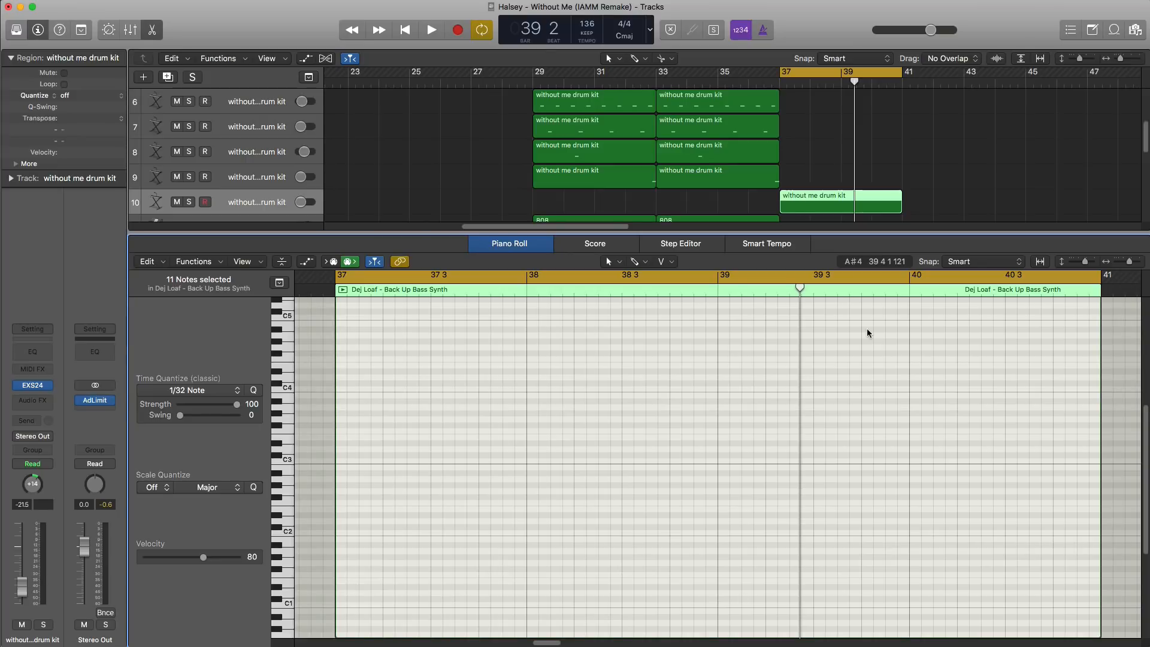
pyautogui.moveTo(442, 484); pyautogui.dragTo(442, 376)
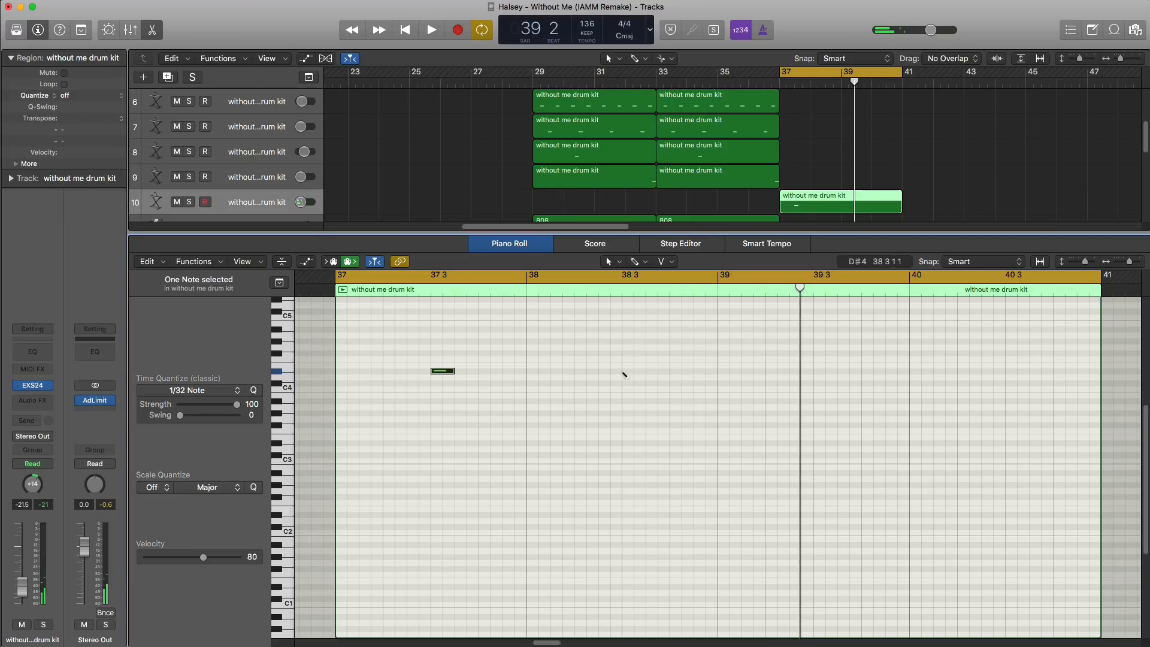
pyautogui.click(628, 371)
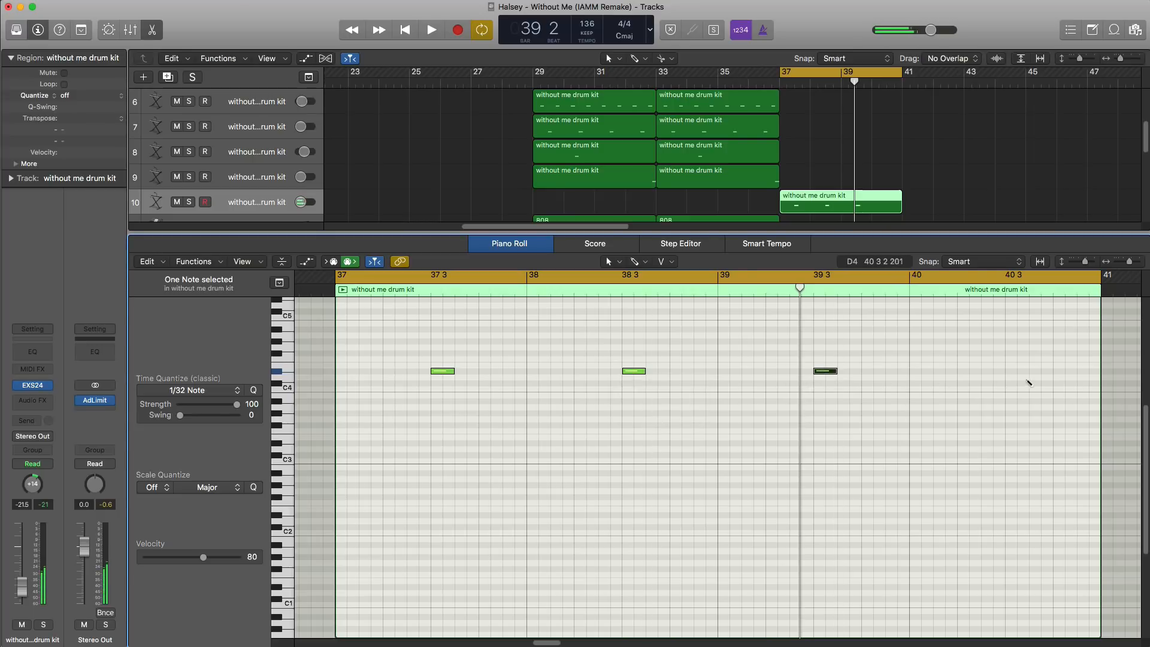
pyautogui.press('space')
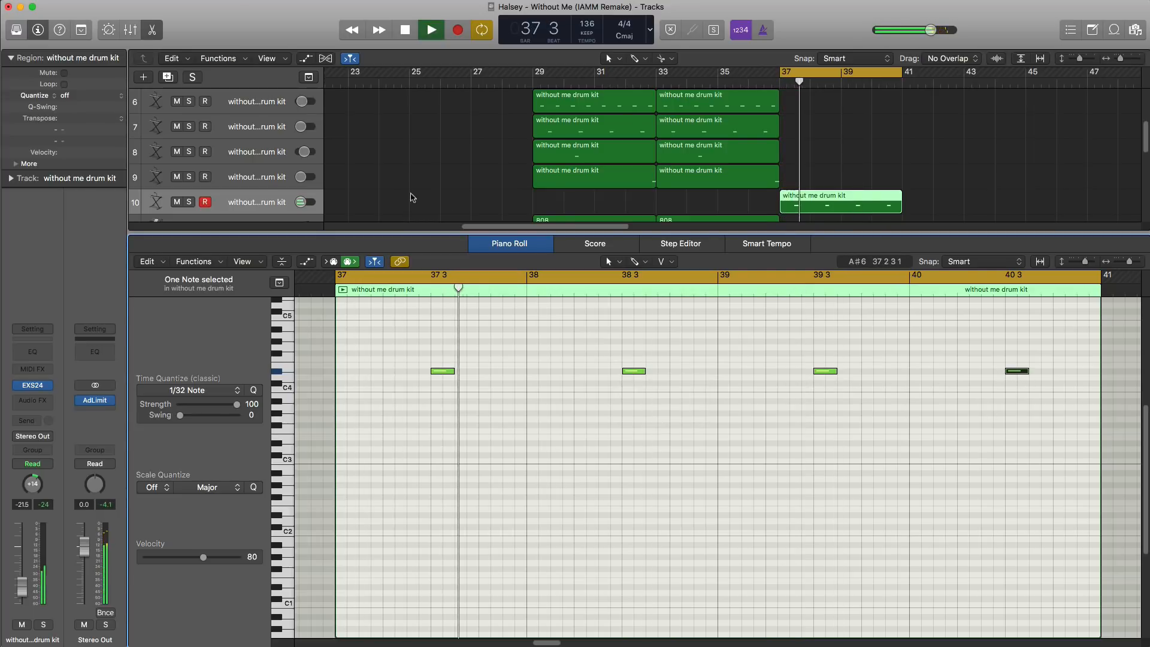
# - Reset the new drum kit track's pan to center and set its volume to -13.2 dB
pyautogui.keyDown('alt'); pyautogui.click(32, 484); pyautogui.keyUp('alt')
pyautogui.keyDown('alt'); pyautogui.click(22, 586); pyautogui.keyUp('alt')
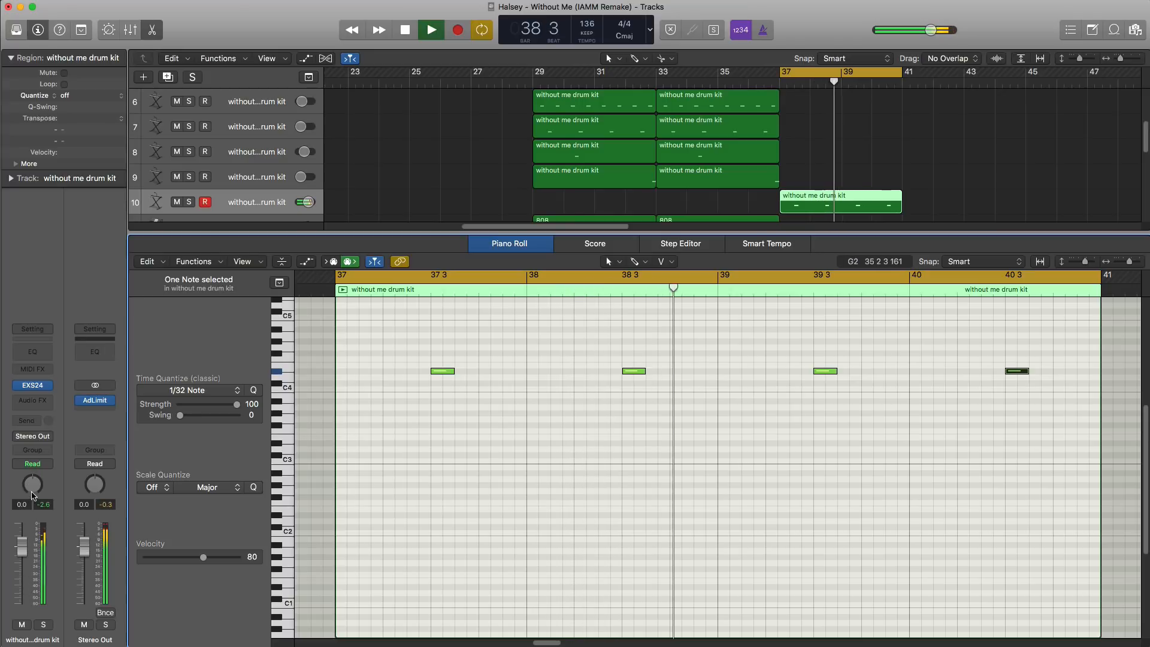
pyautogui.moveTo(22, 546); pyautogui.dragTo(22, 577)
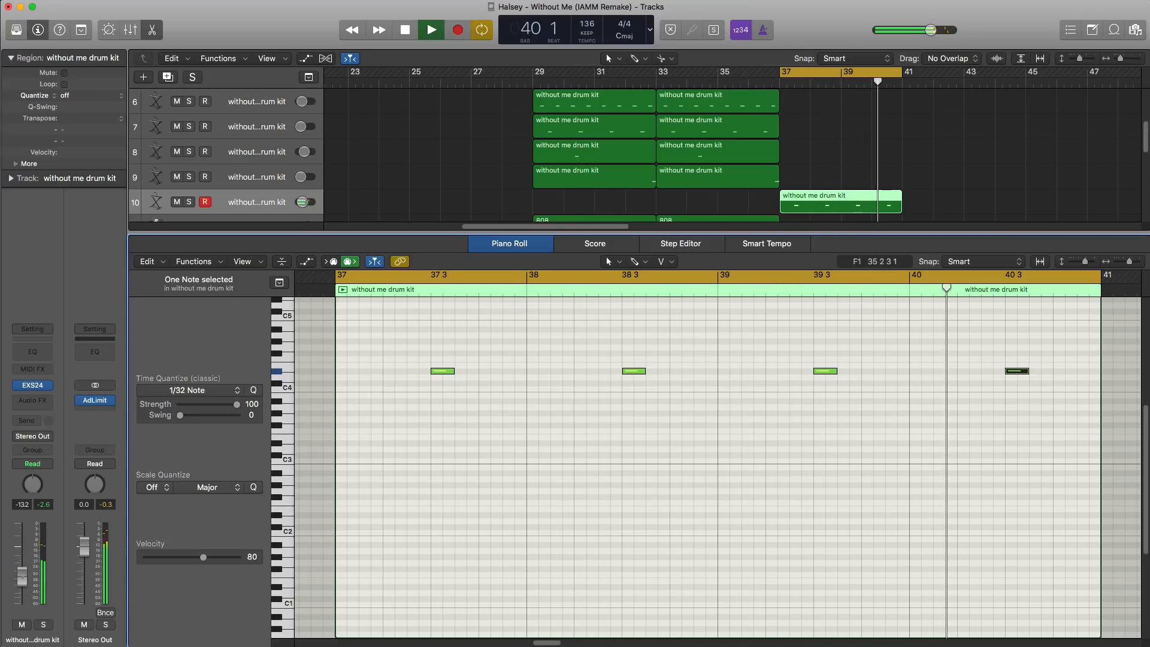
# - Try different filter cutoff settings in the new drum kit track's EXS24 sampler during playback
pyautogui.click(33, 386)
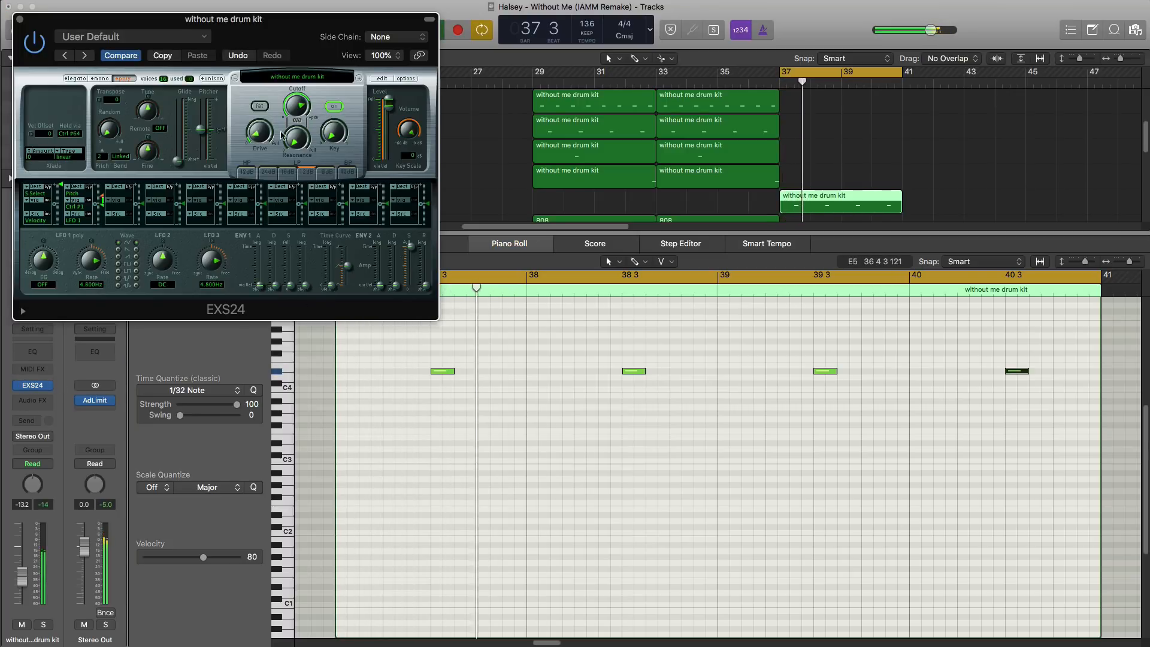
pyautogui.moveTo(296, 105); pyautogui.dragTo(298, 96)
pyautogui.moveTo(297, 104); pyautogui.dragTo(298, 108)
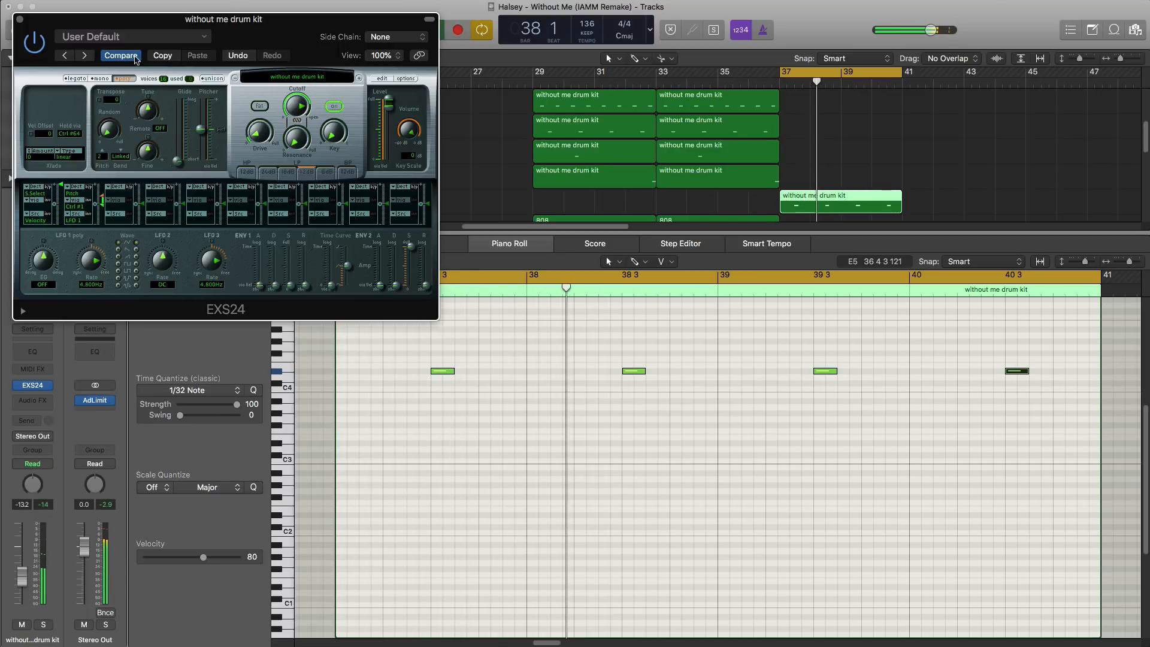
pyautogui.press('super+w')
# - Add a Space Designer reverb to the new drum kit track with the wet level at -35 dB
pyautogui.click(33, 398)
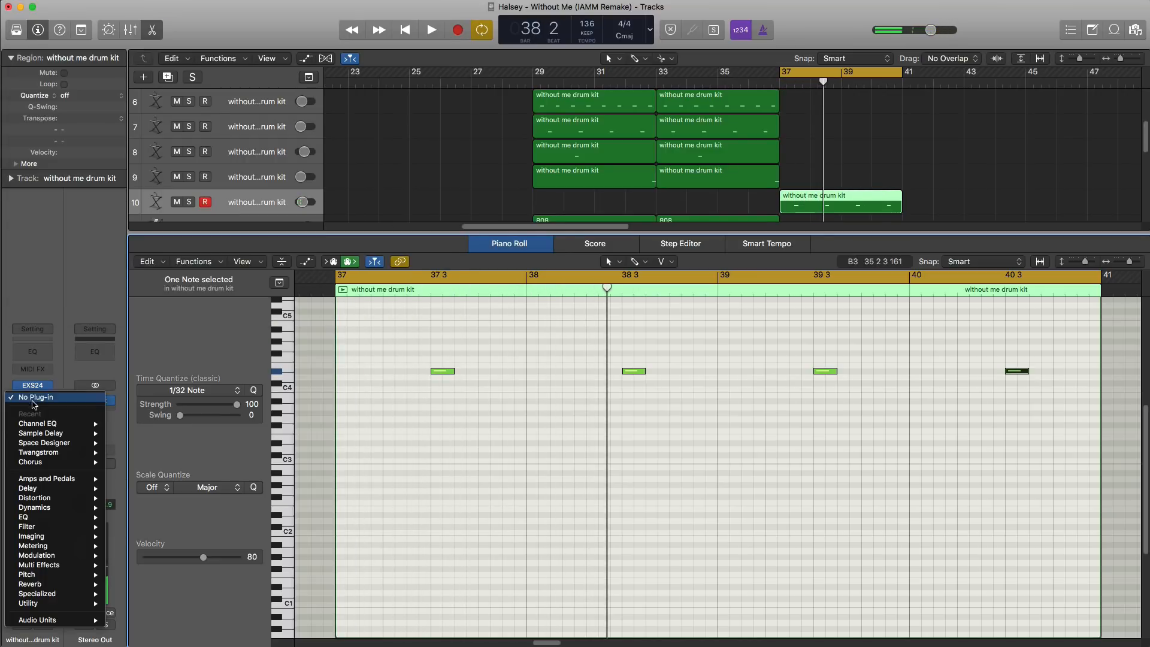
pyautogui.click(68, 444)
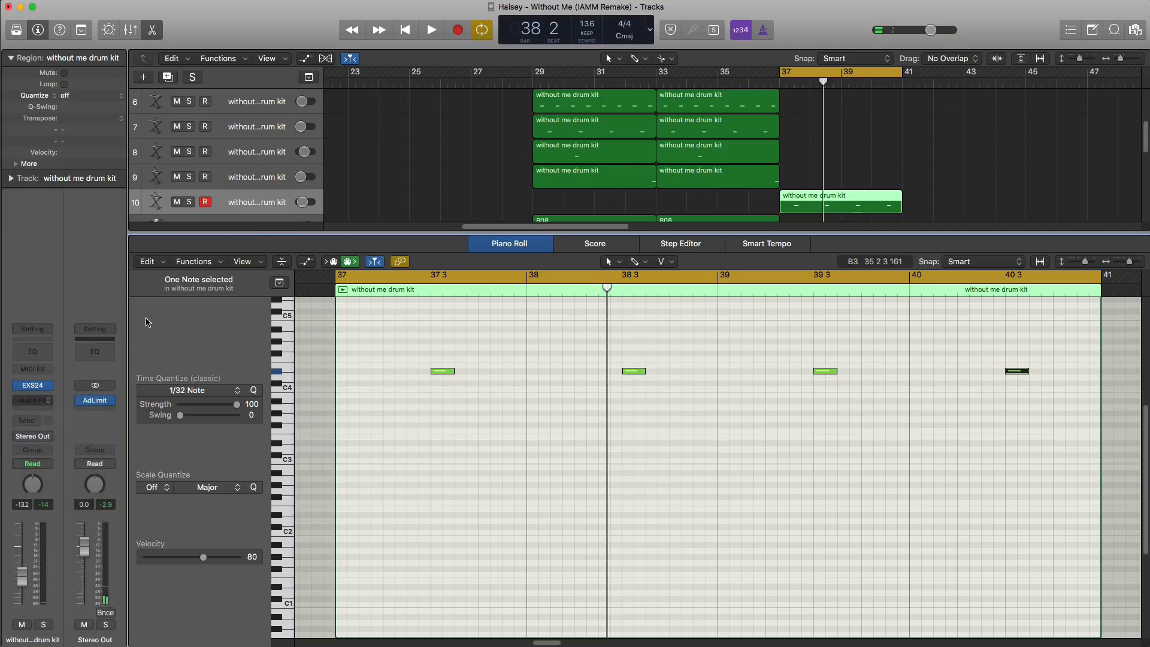
pyautogui.moveTo(597, 420); pyautogui.dragTo(601, 442)
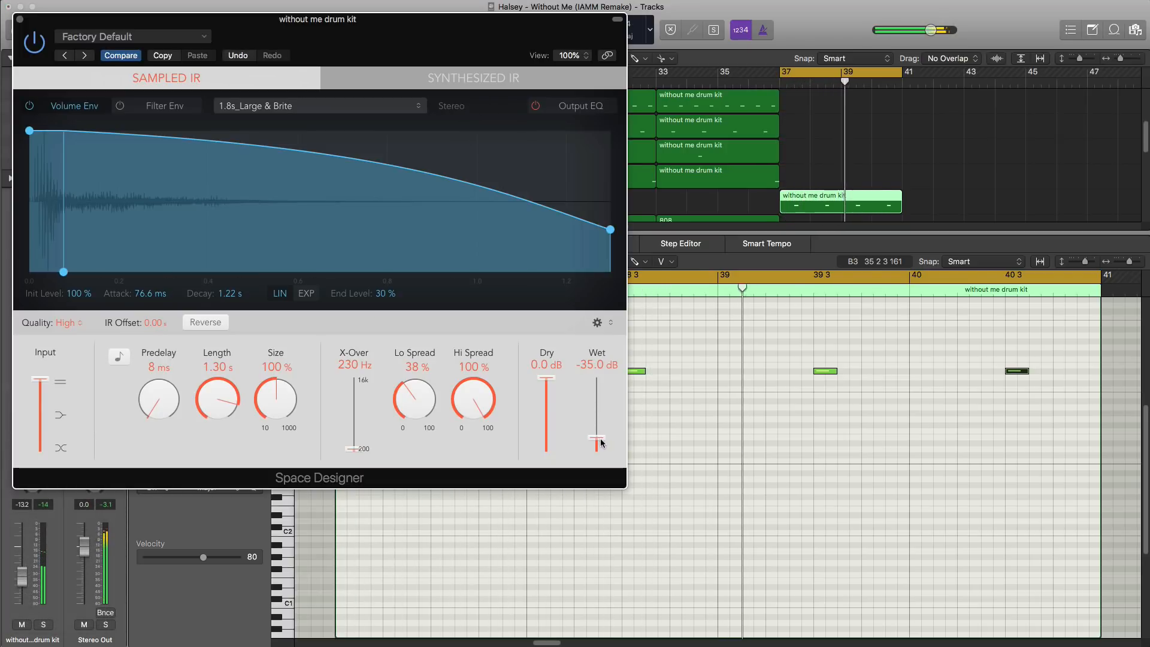
pyautogui.click(20, 19)
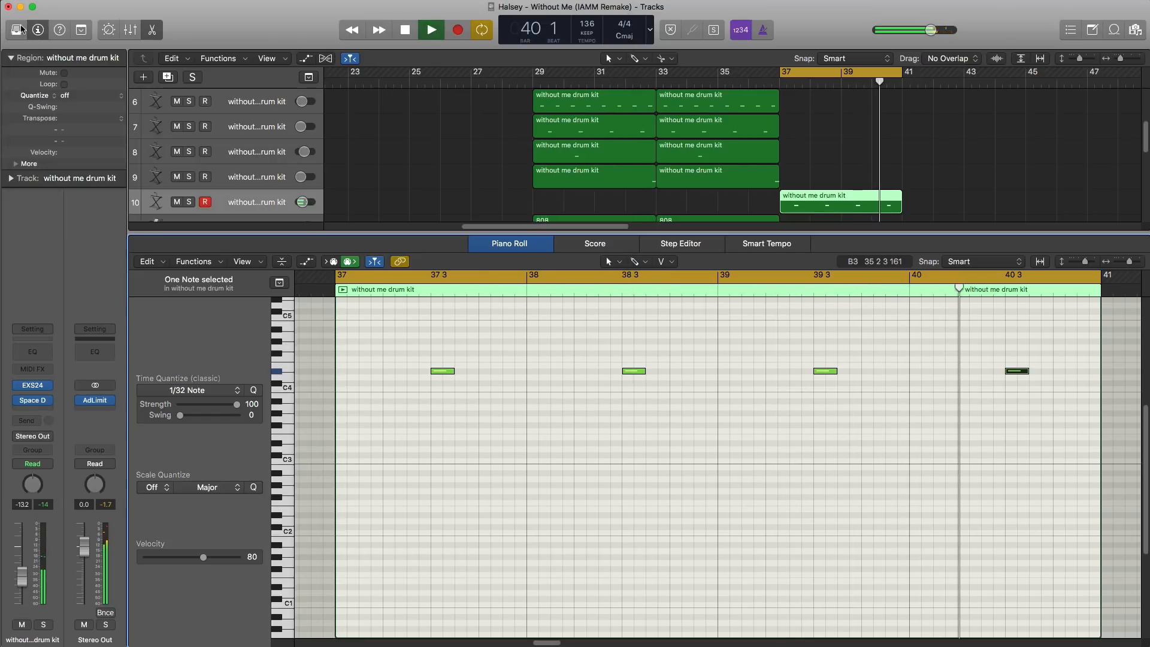
pyautogui.press('e')
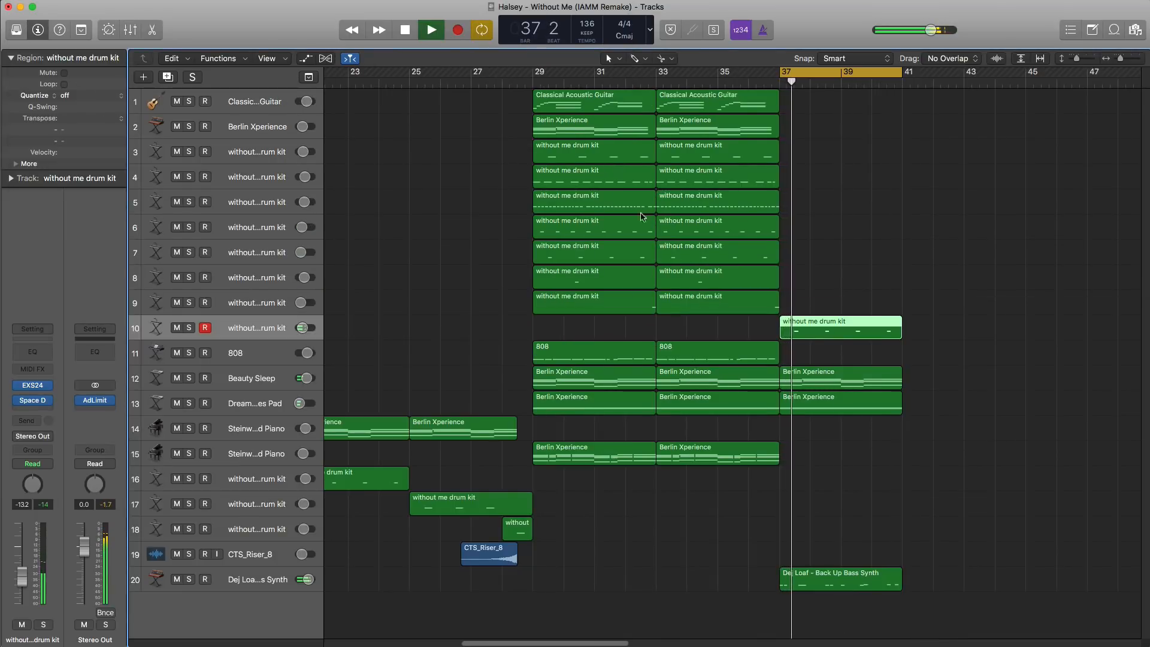
# - Copy the new section's four regions on tracks 10, 12, 13 and 20 from bar 37 to bar 41
pyautogui.press('super+Left')
pyautogui.press('super+Left')
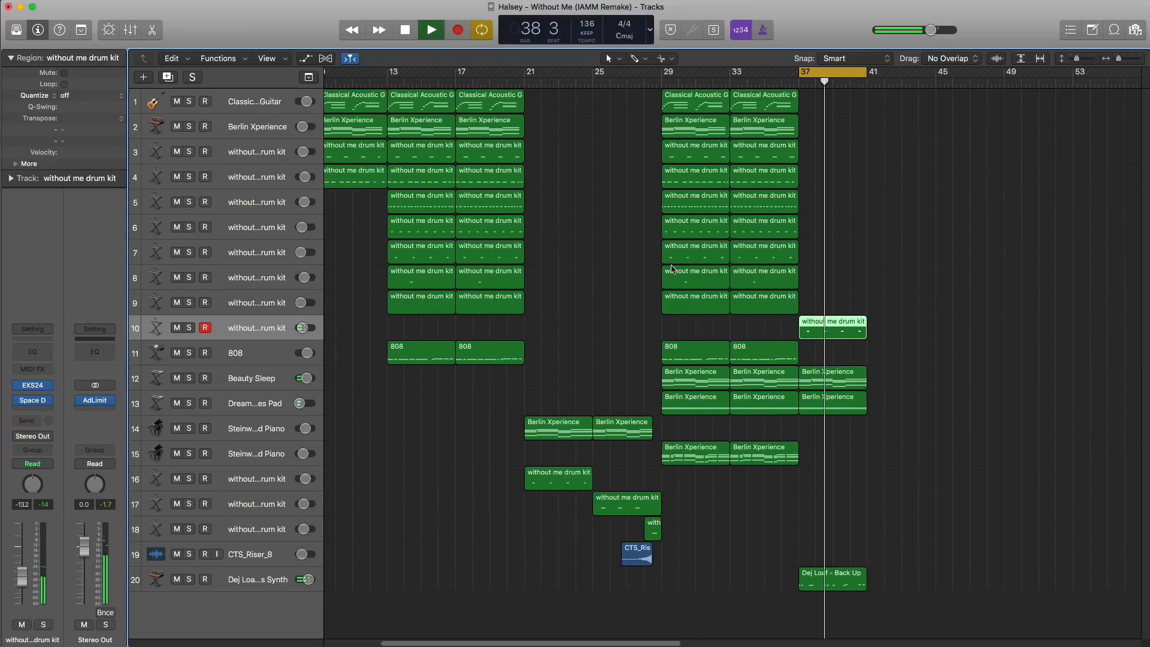
pyautogui.moveTo(908, 602); pyautogui.dragTo(909, 336)
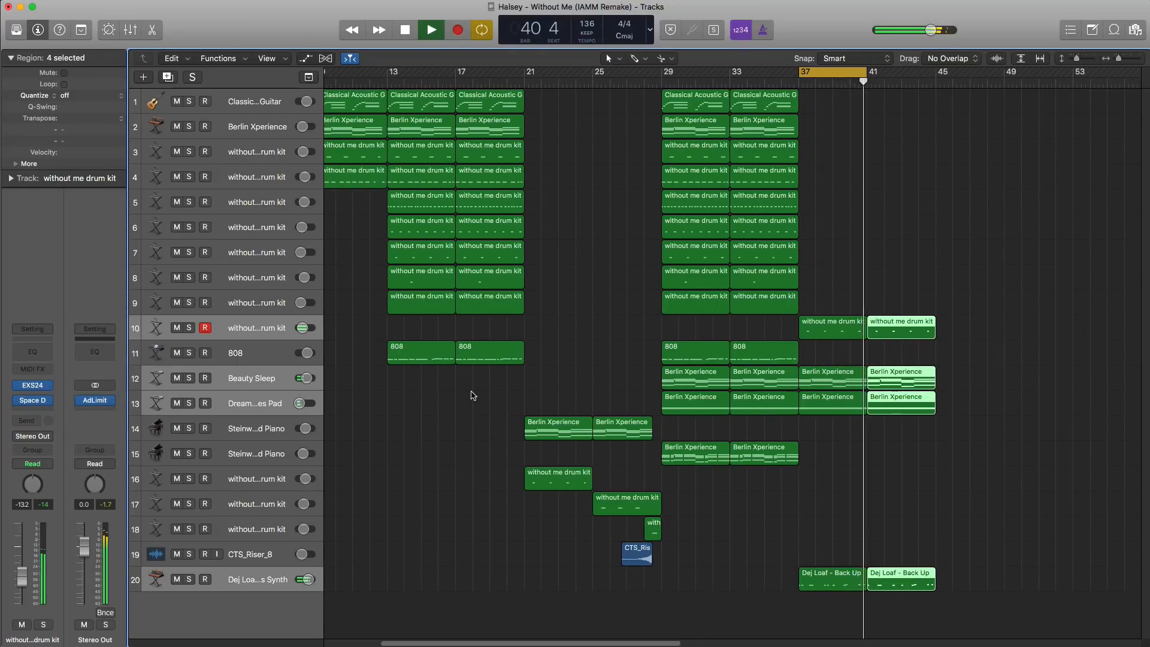
# - Copy the opening Classical Acoustic Guitar and Berlin Xperience regions from bar 1 to bar 45 as an outro
pyautogui.hscroll(-3, 467, 383)
pyautogui.hscroll(-3, 376, 231)
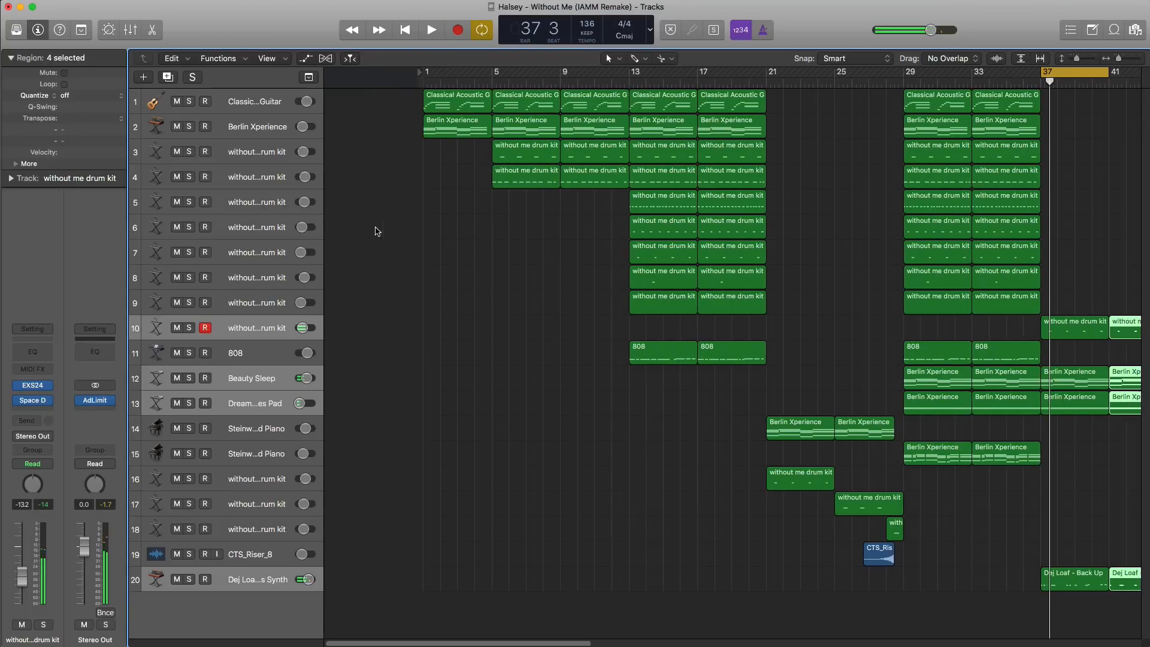
pyautogui.moveTo(391, 175); pyautogui.dragTo(1100, 108)
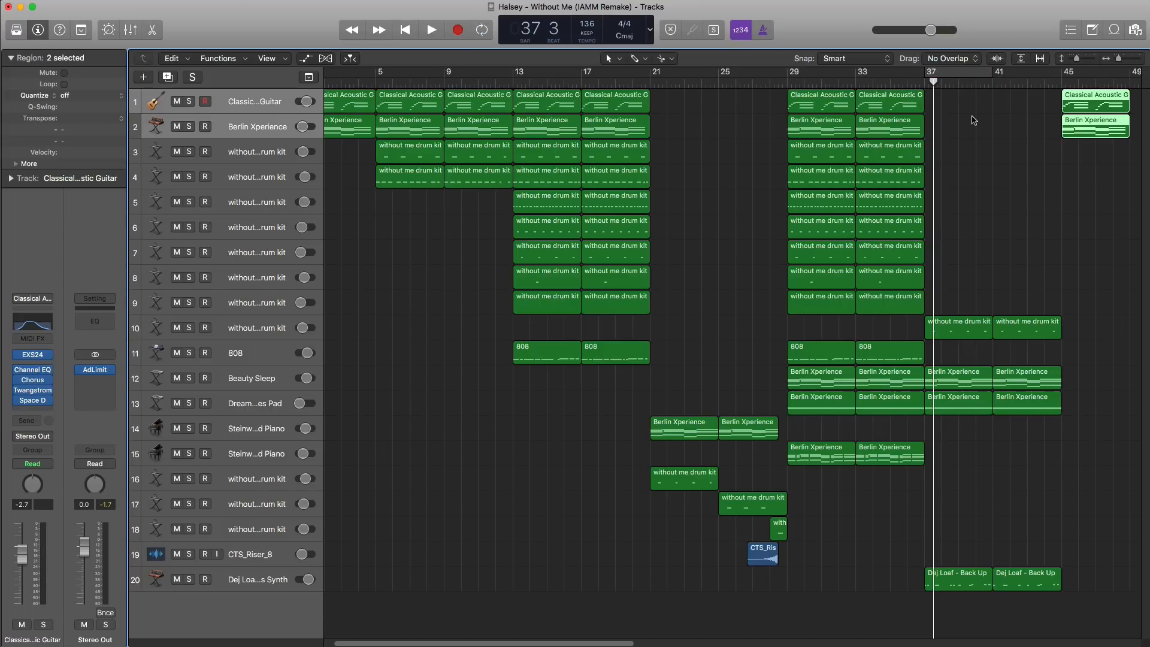
# - Play the whole arrangement from bar 1 with all sections in view
pyautogui.press('Return')
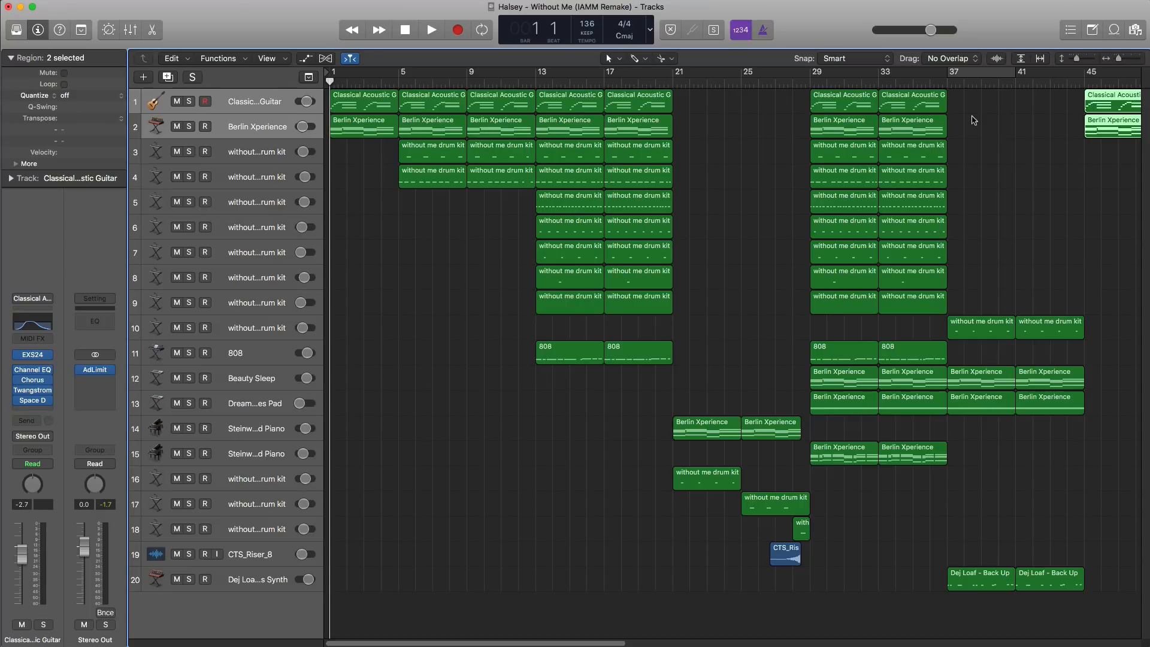
pyautogui.press('space')
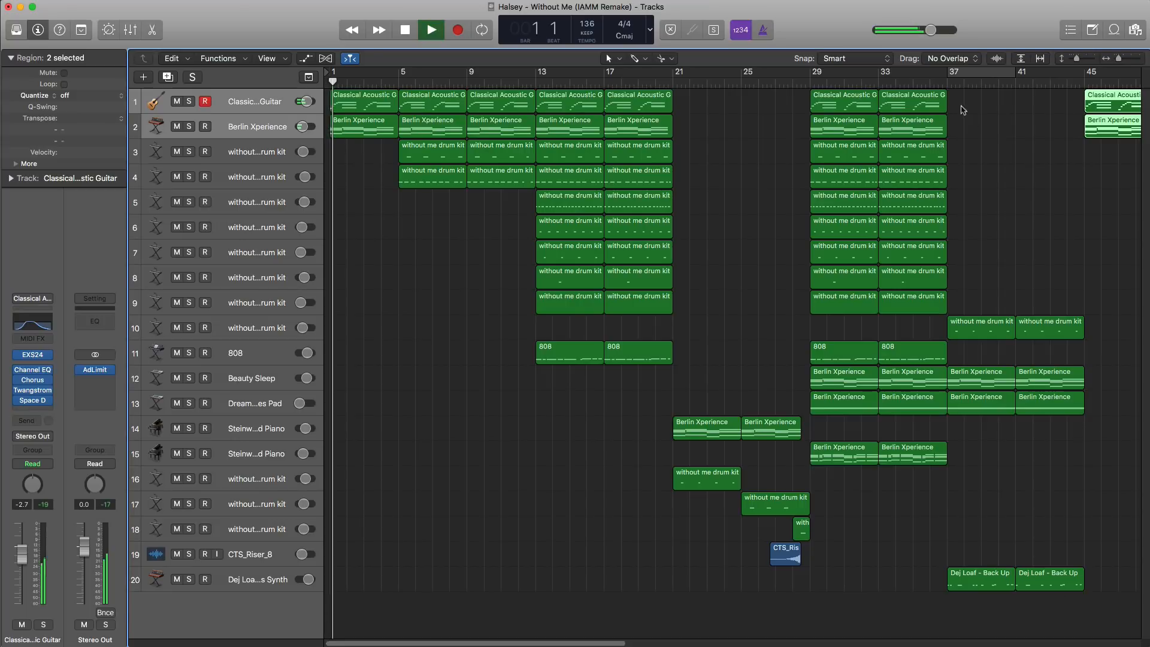
pyautogui.click(256, 106)
pyautogui.press('super+Left')
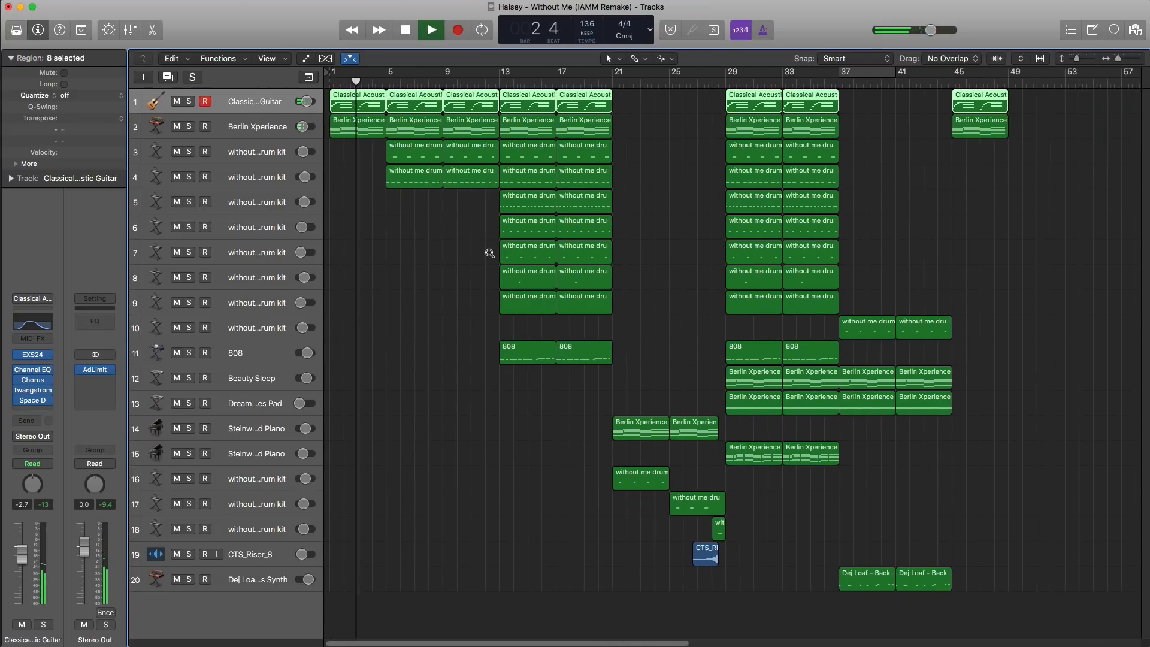
pyautogui.click(477, 282)
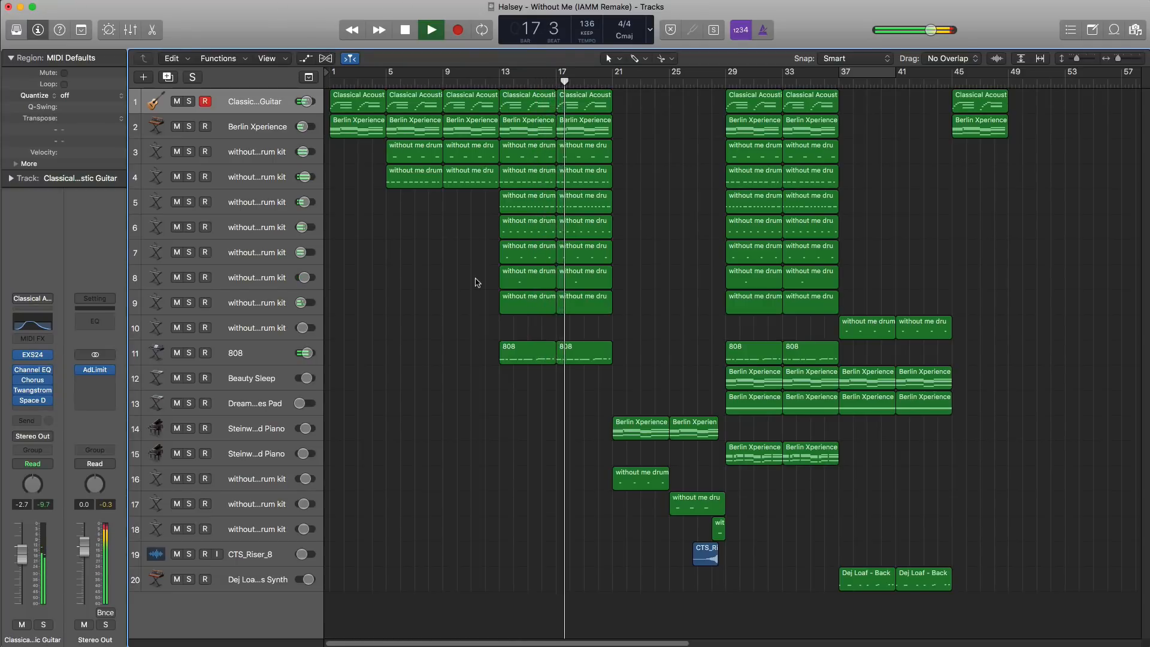
# - Balance the mix during playback: volume -18.0 dB on track 9, -5.2 dB on track 14, -6.8 dB on track 16 and -11.4 dB on track 17
pyautogui.click(264, 303)
pyautogui.moveTo(22, 586); pyautogui.dragTo(22, 584)
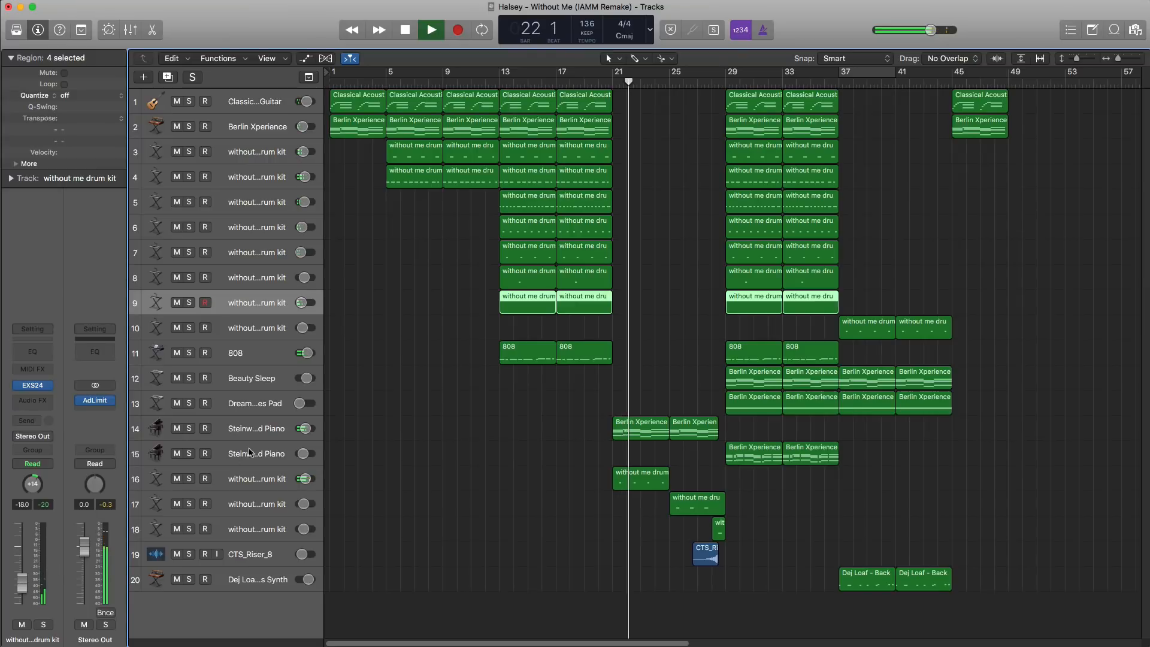
pyautogui.click(252, 428)
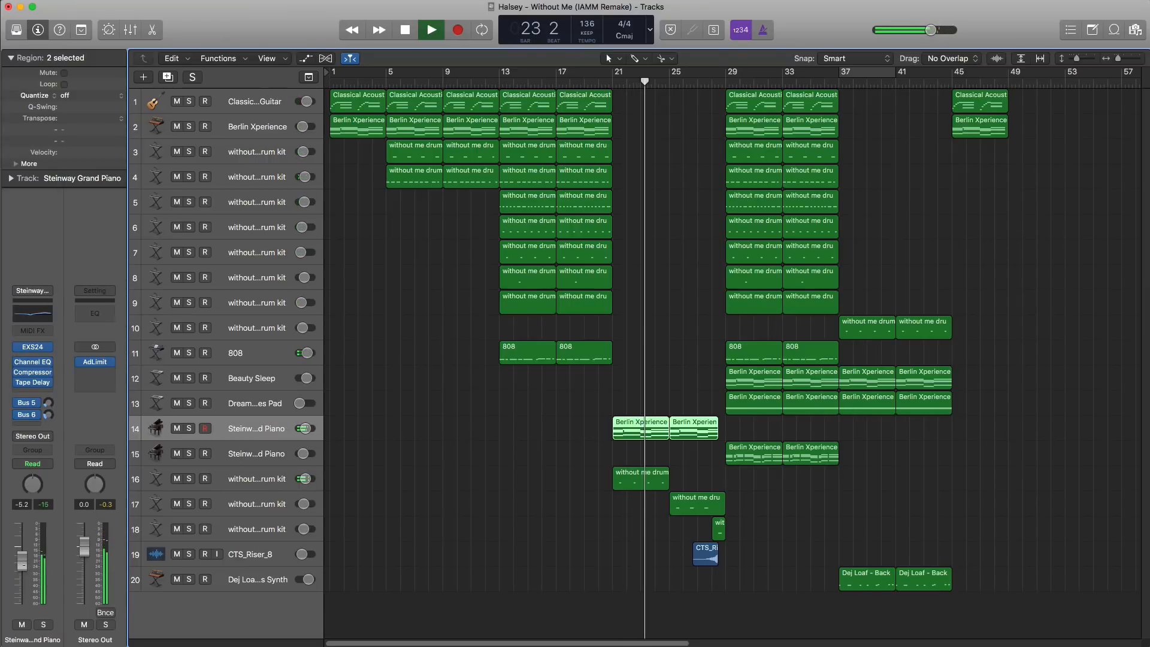
pyautogui.click(178, 489)
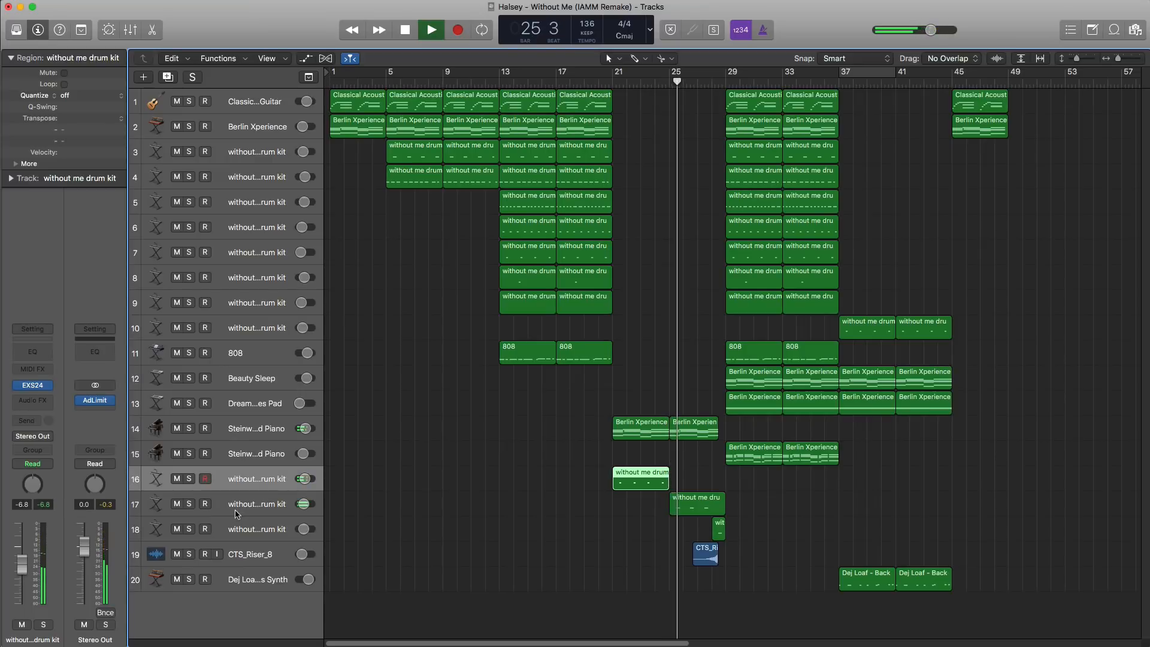
pyautogui.press('Down')
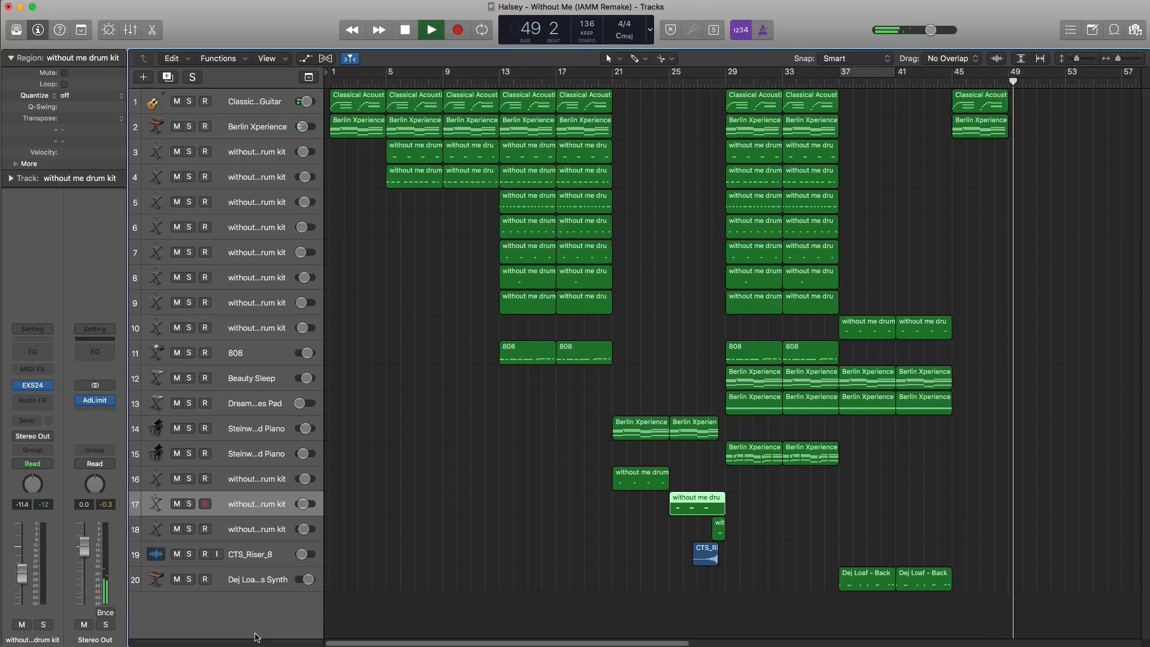
# - Stop playback past the outro, return the playhead to bar 1 and clear the region selection
pyautogui.press('space')
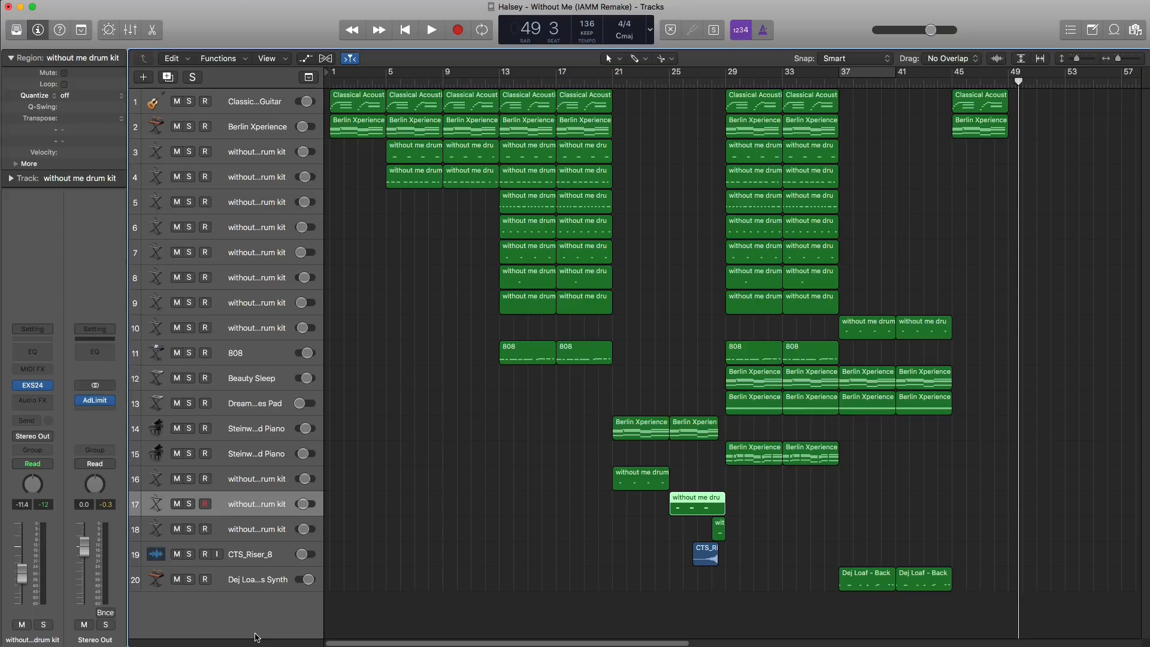
pyautogui.press('Return')
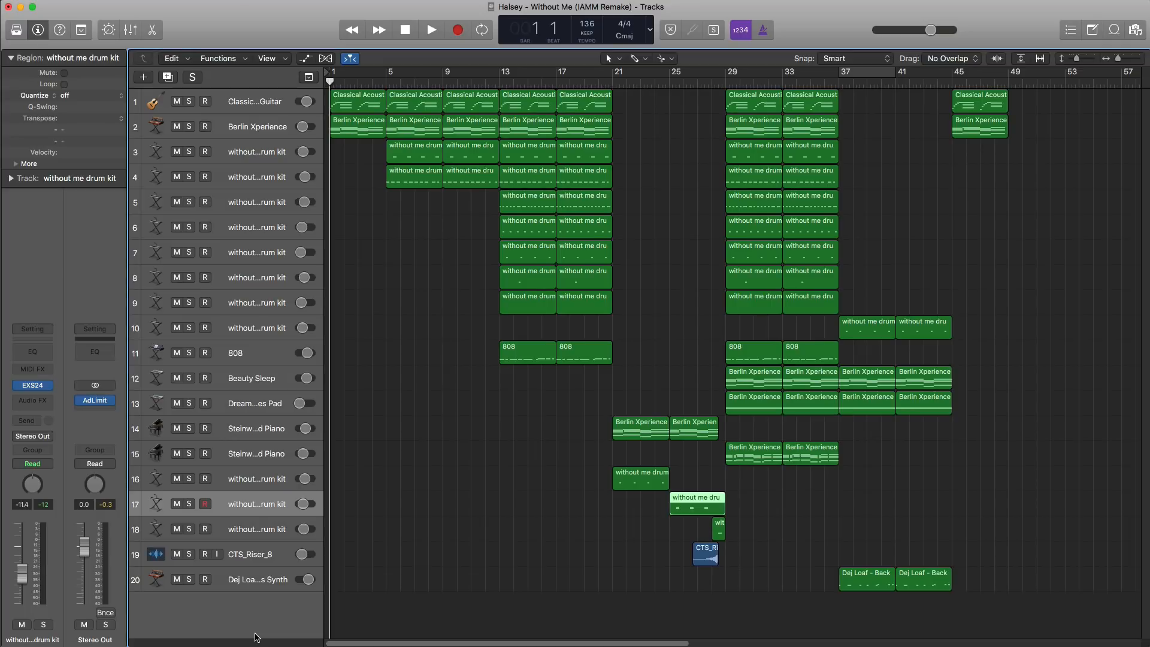
pyautogui.click(394, 479)
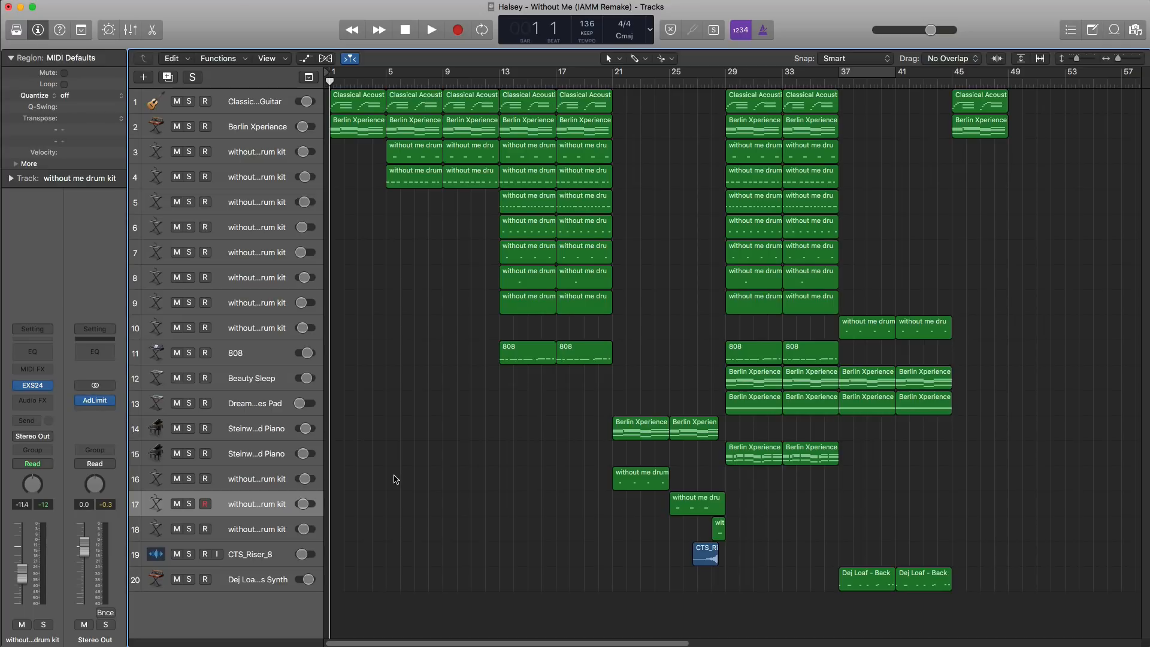